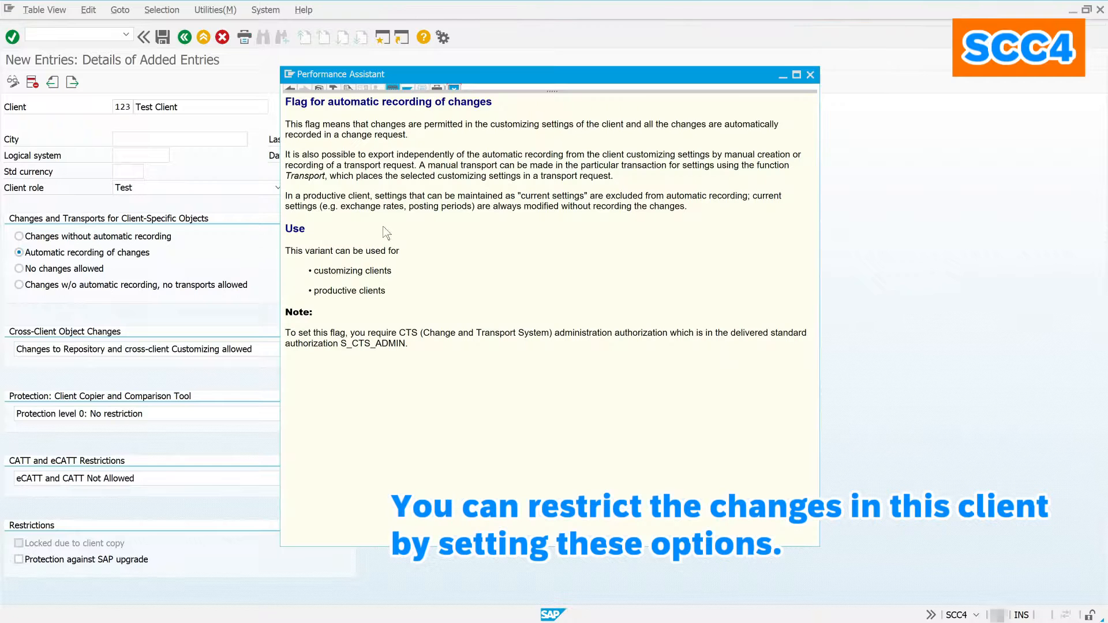
Step: Keep cross-client repository and customizing changes allowed and protection level 0 (no restriction)
click(453, 88)
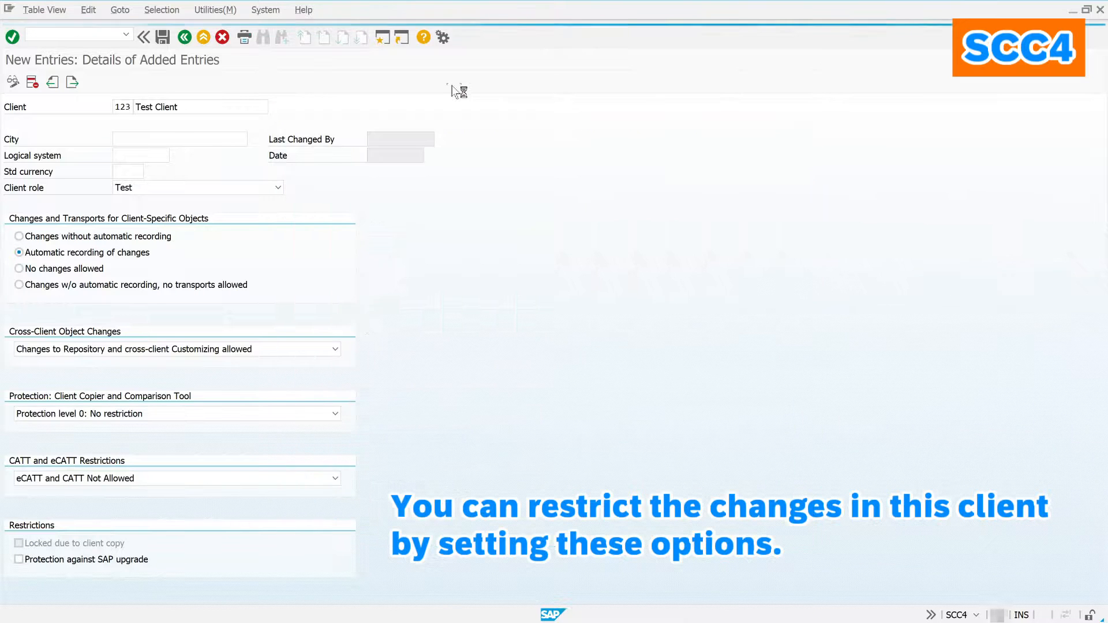
click(326, 349)
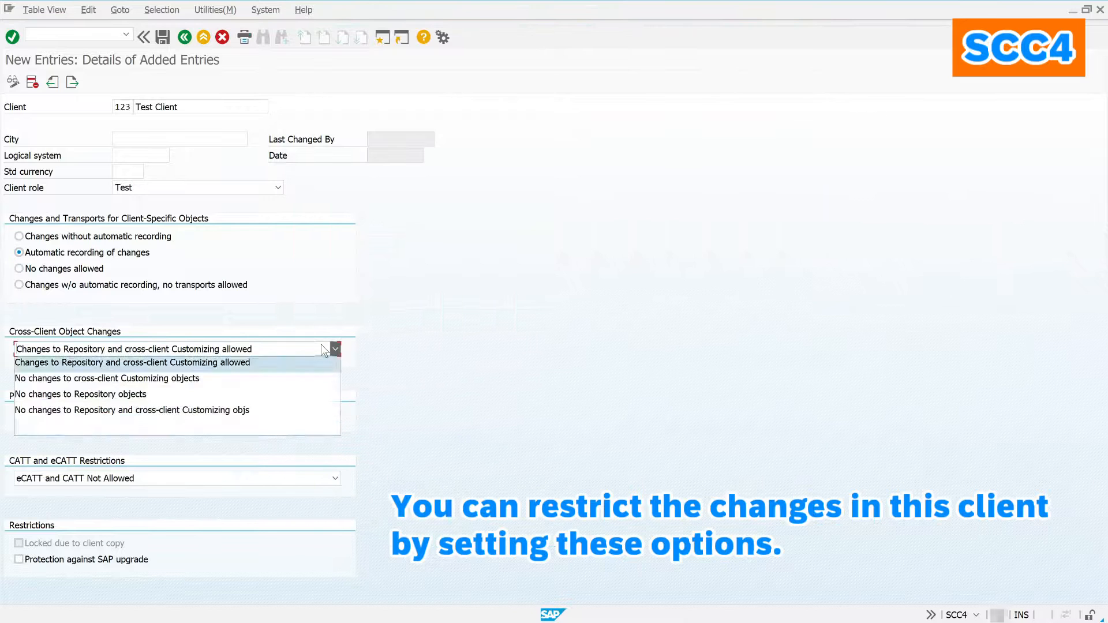
click(252, 353)
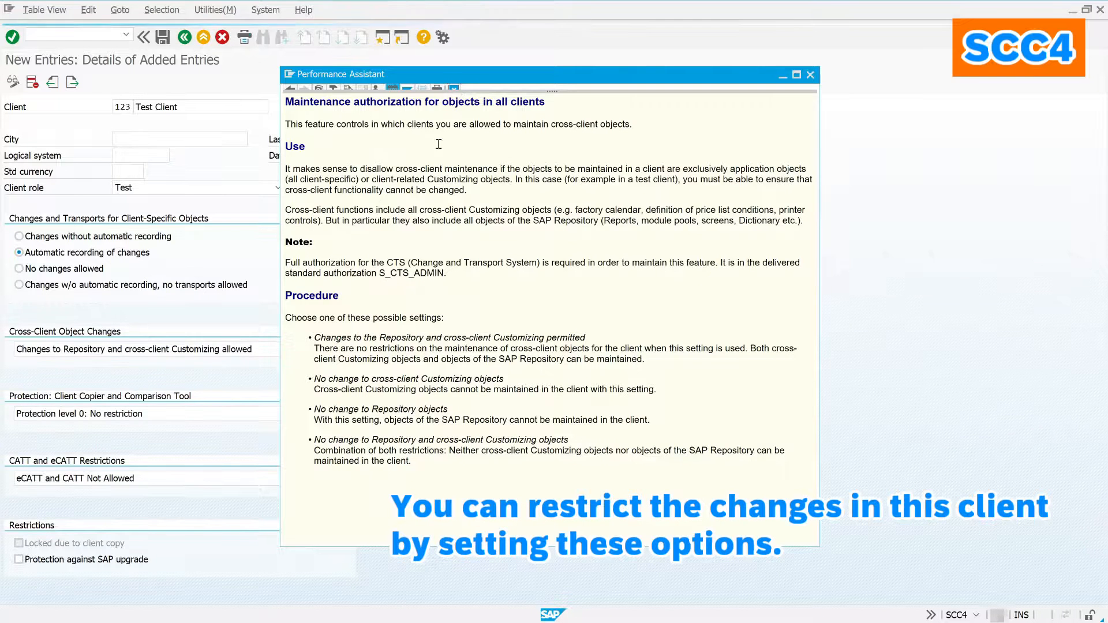
key(Escape)
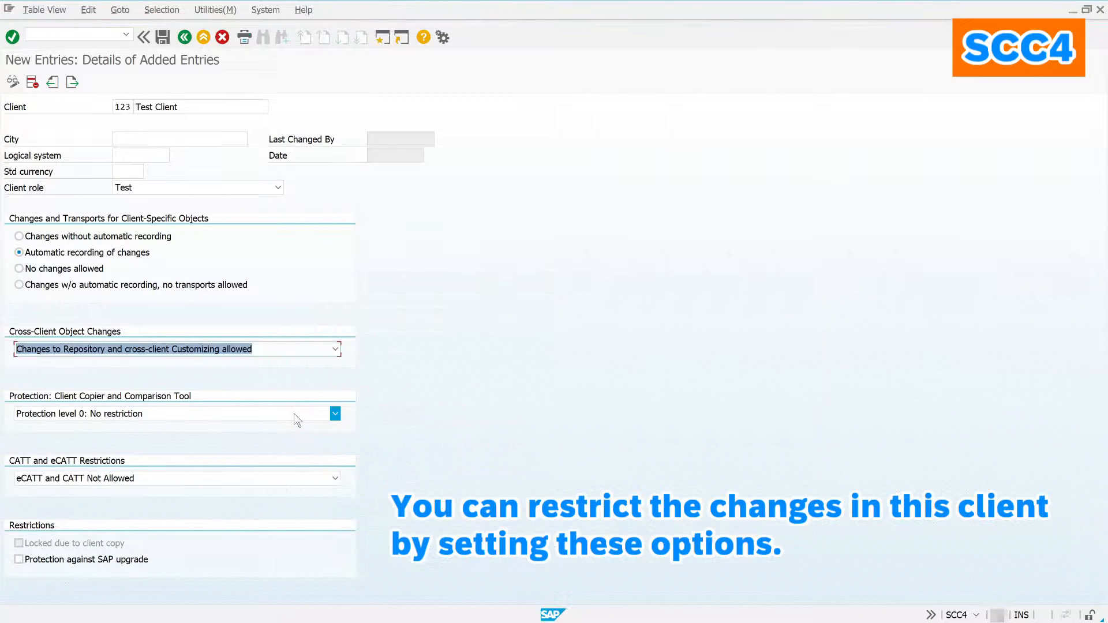
click(294, 414)
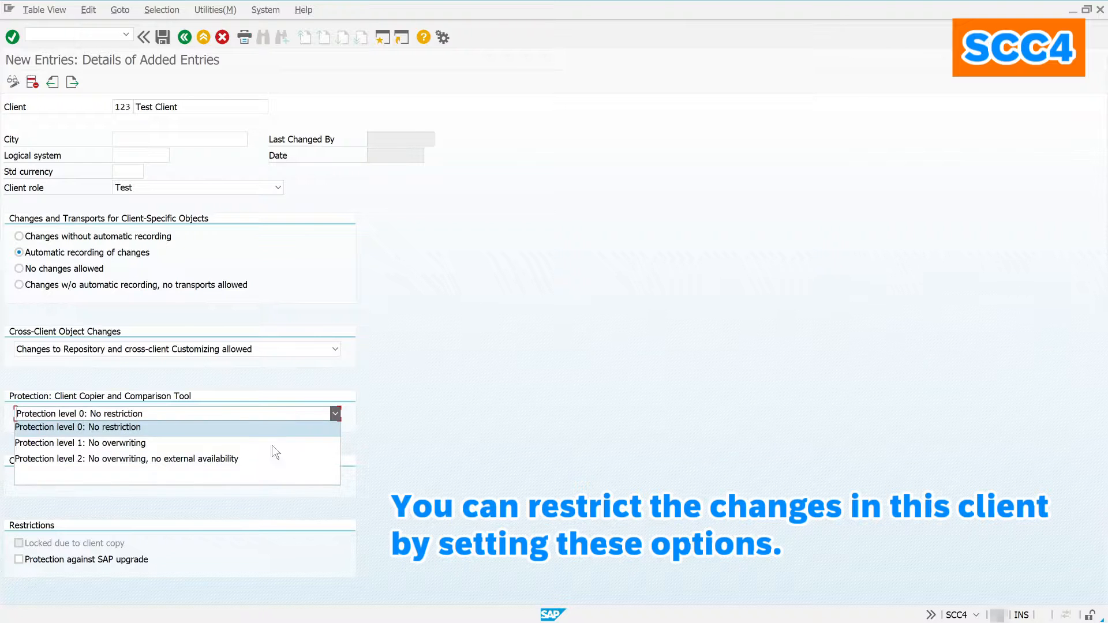
click(264, 407)
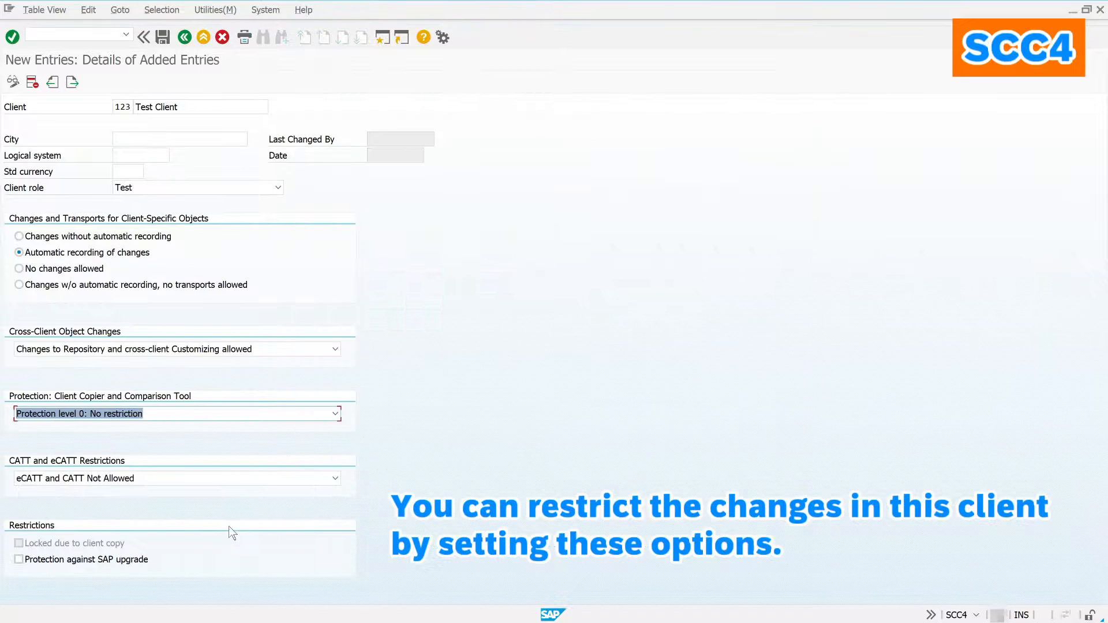
Step: Keep eCATT and CATT not allowed and review the upgrade protection help
click(236, 481)
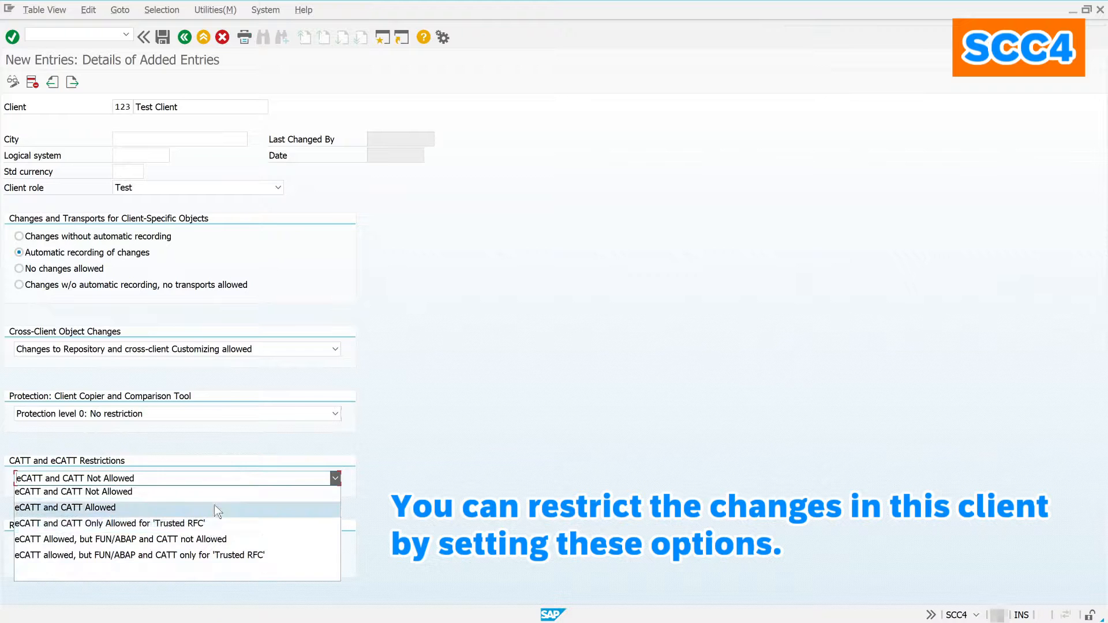
click(220, 490)
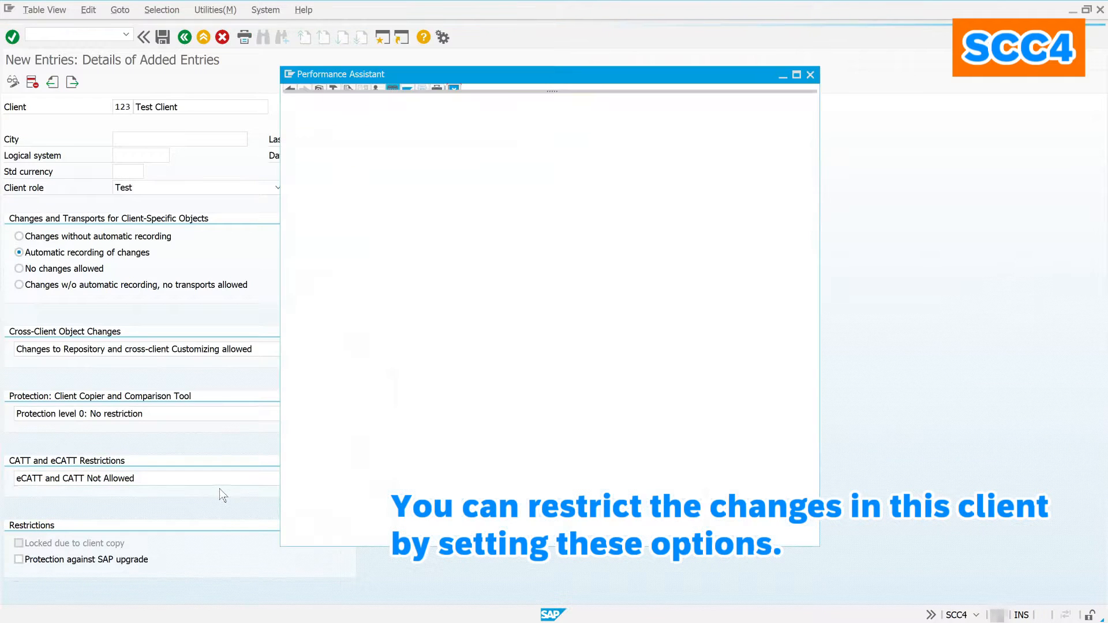
scroll(582, 427, down, 1)
scroll(582, 427, up, 1)
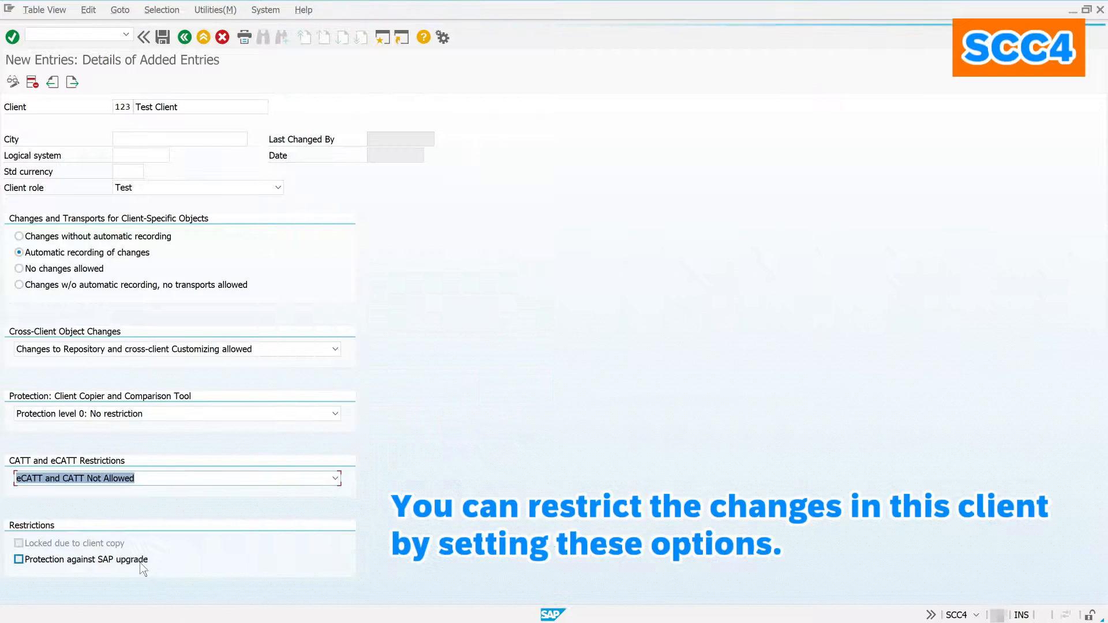
click(88, 545)
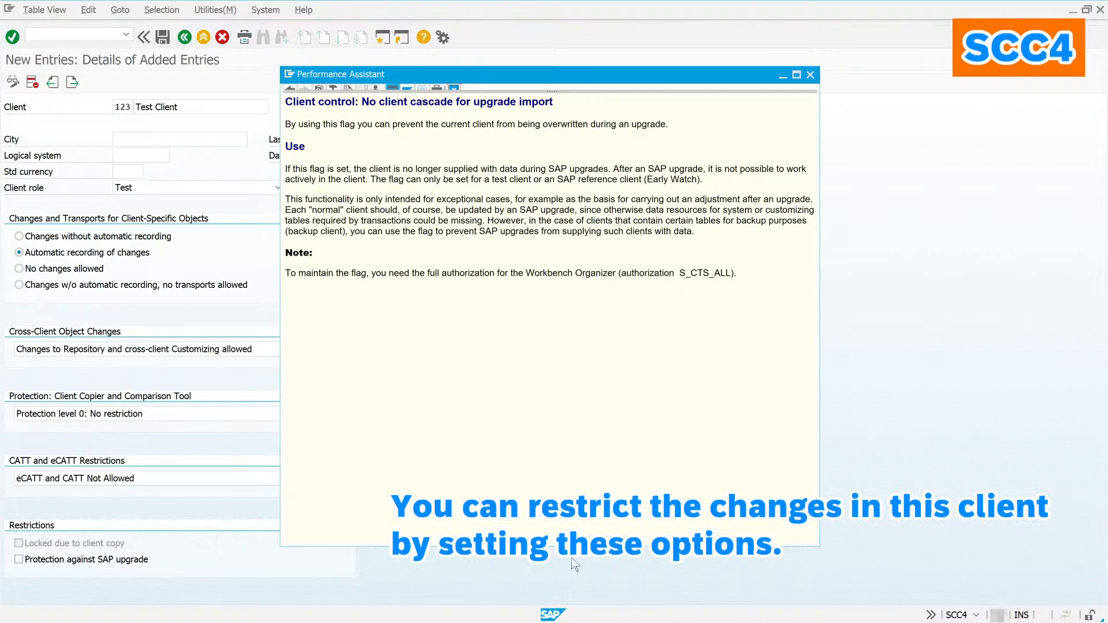
click(450, 88)
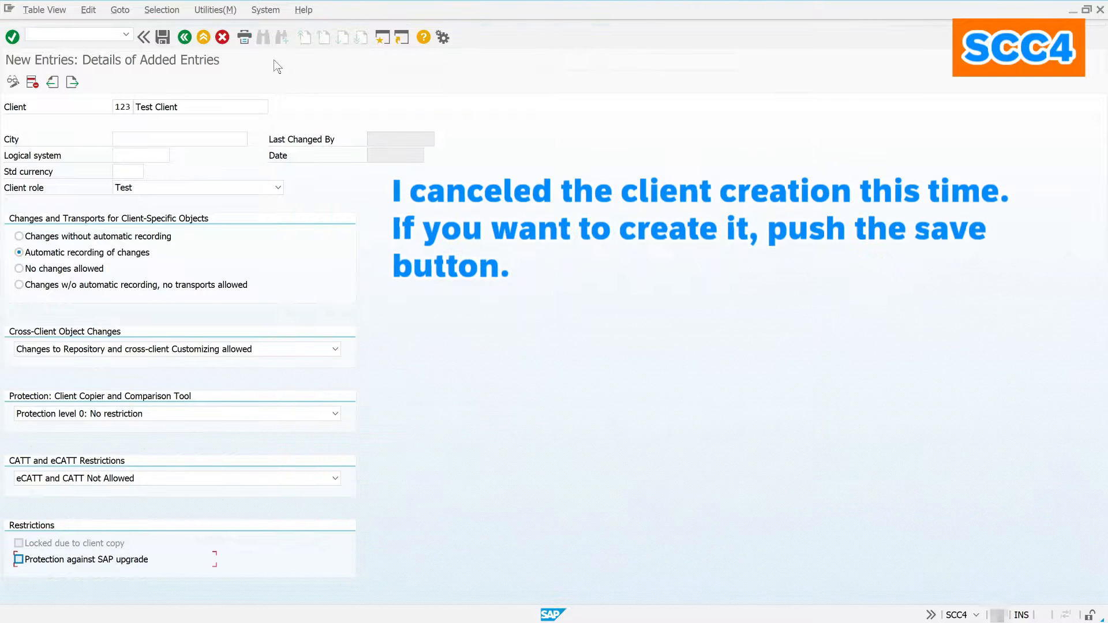
Step: Discard the draft client 123 entry and look over Productive Client 100's details
click(224, 39)
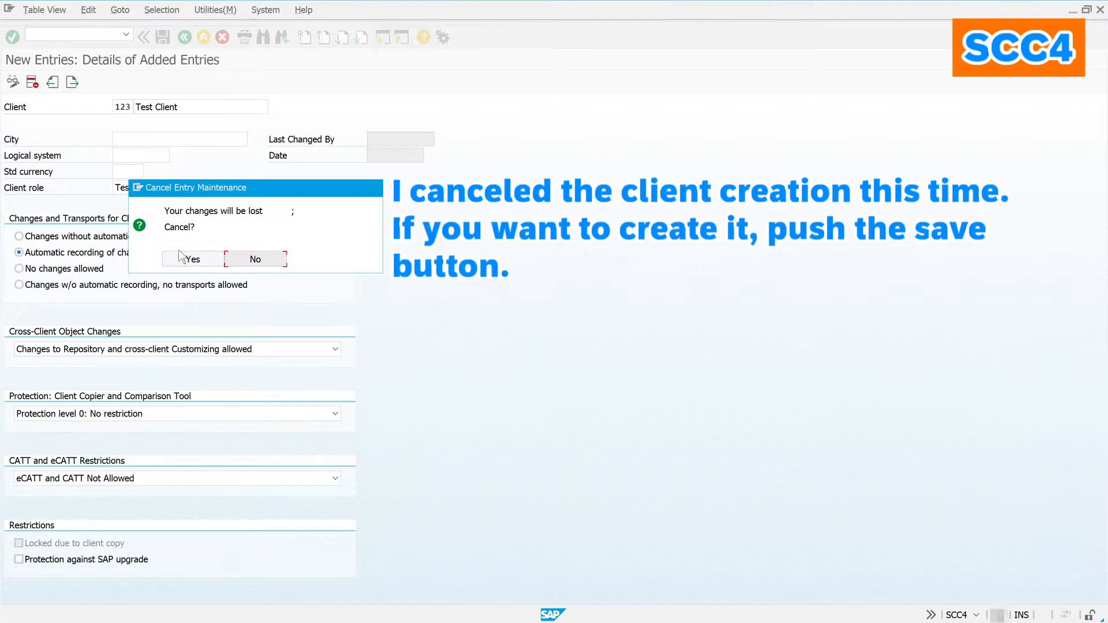
click(190, 258)
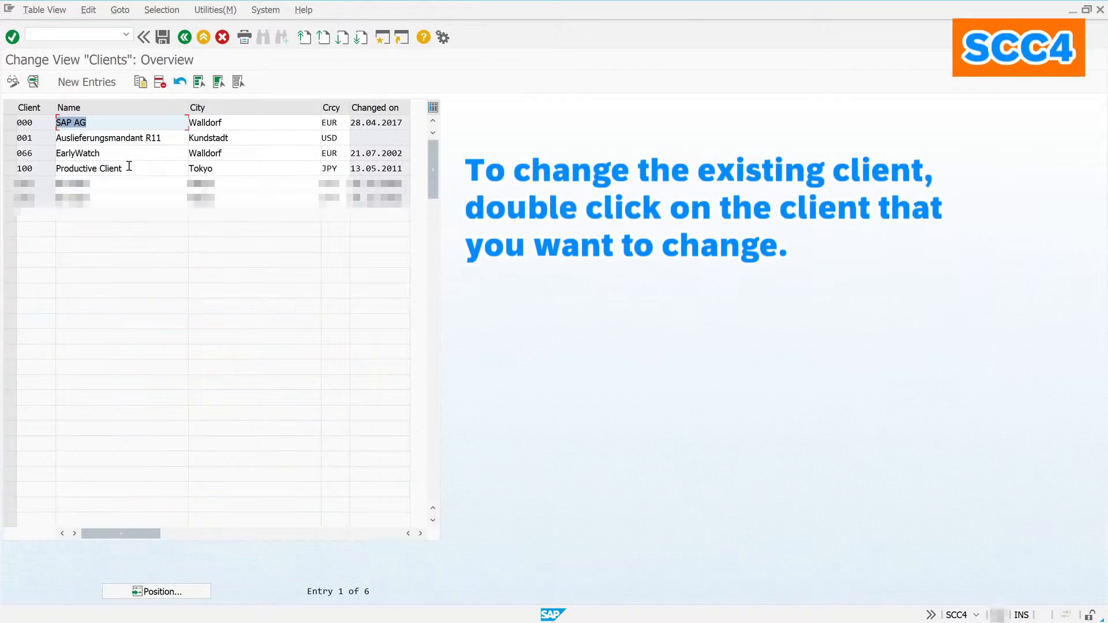
double_click(128, 166)
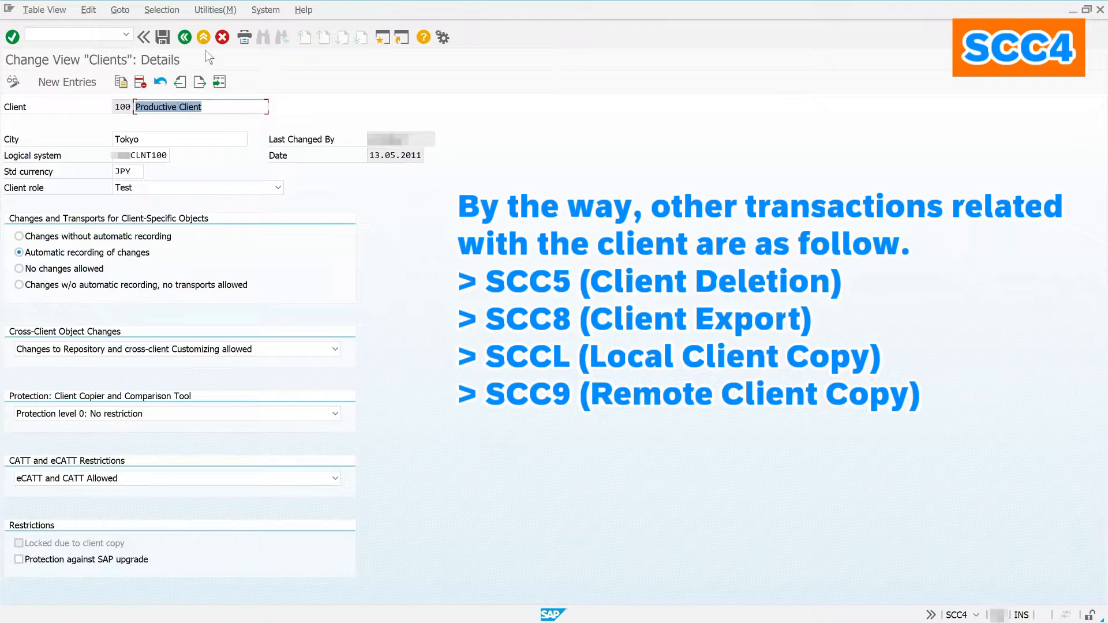
click(222, 37)
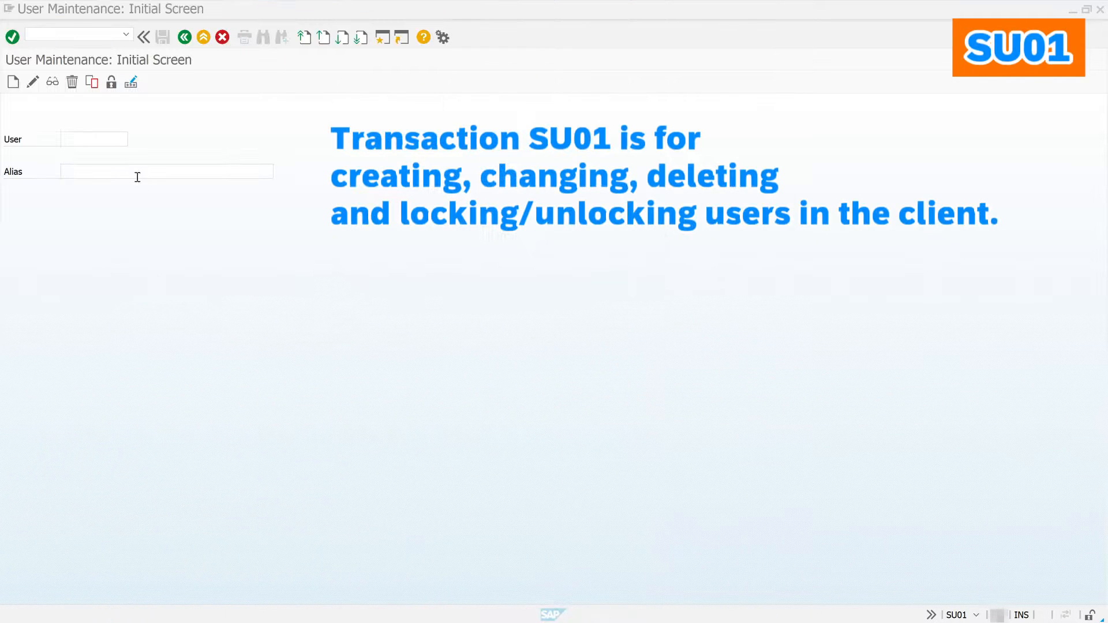
Step: Create user TEST_USER with last name 'test' and an initial password
click(96, 139)
text(test_user)
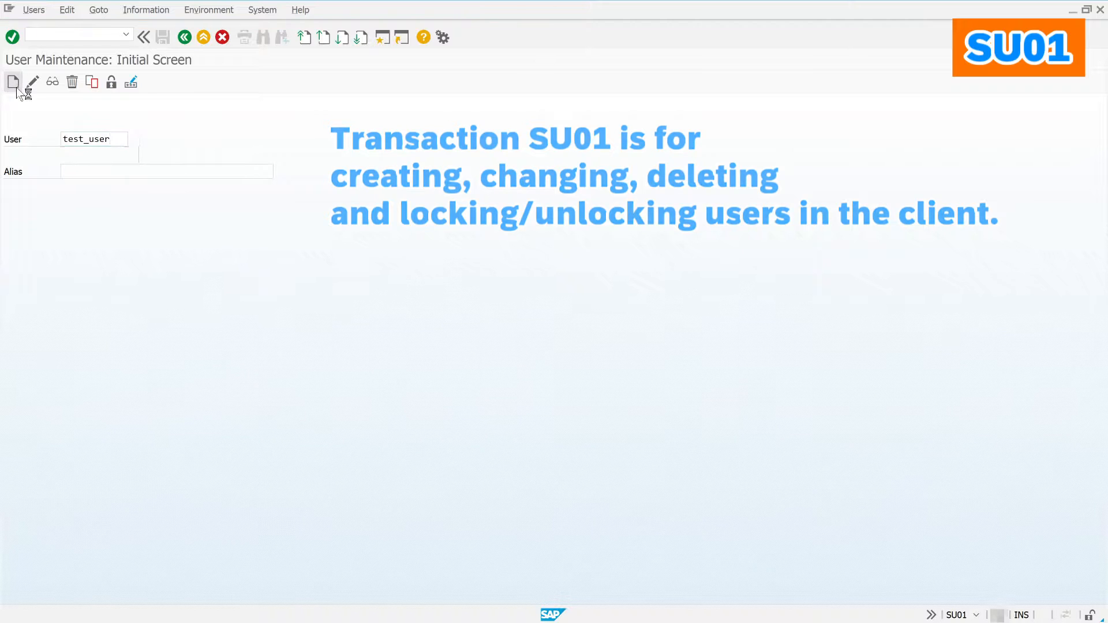
click(14, 83)
click(118, 221)
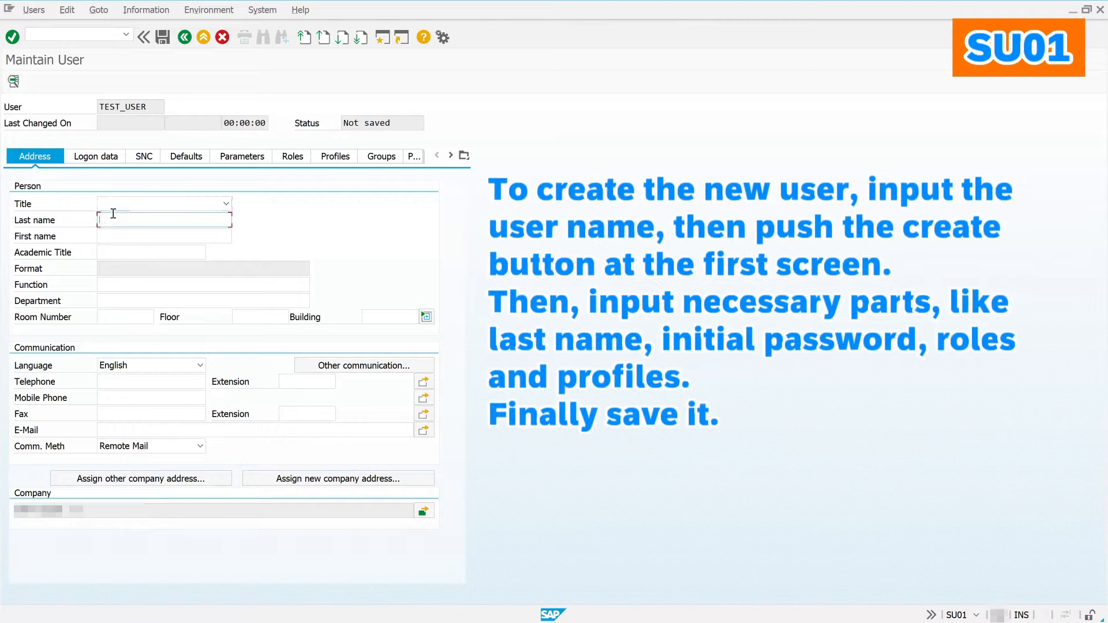
text(test)
click(97, 160)
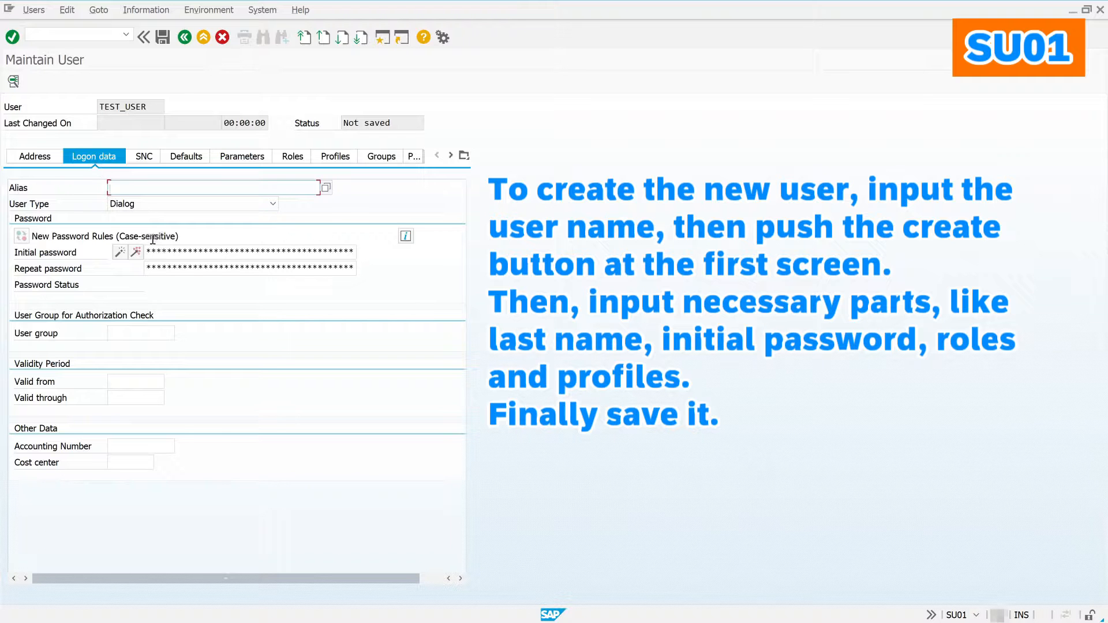
click(152, 247)
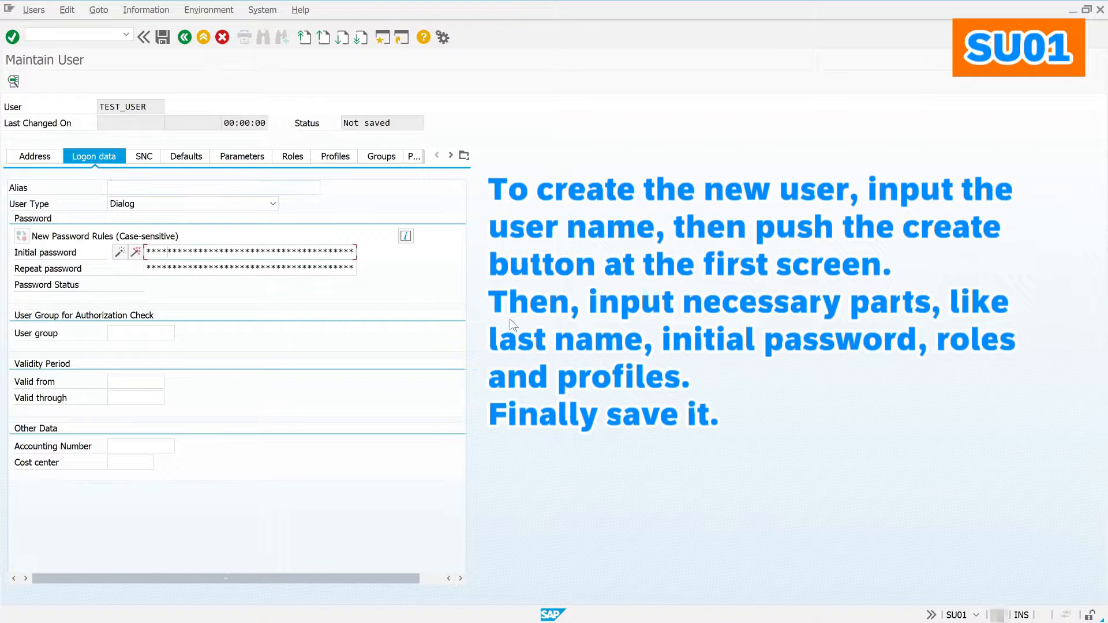
key(Tab)
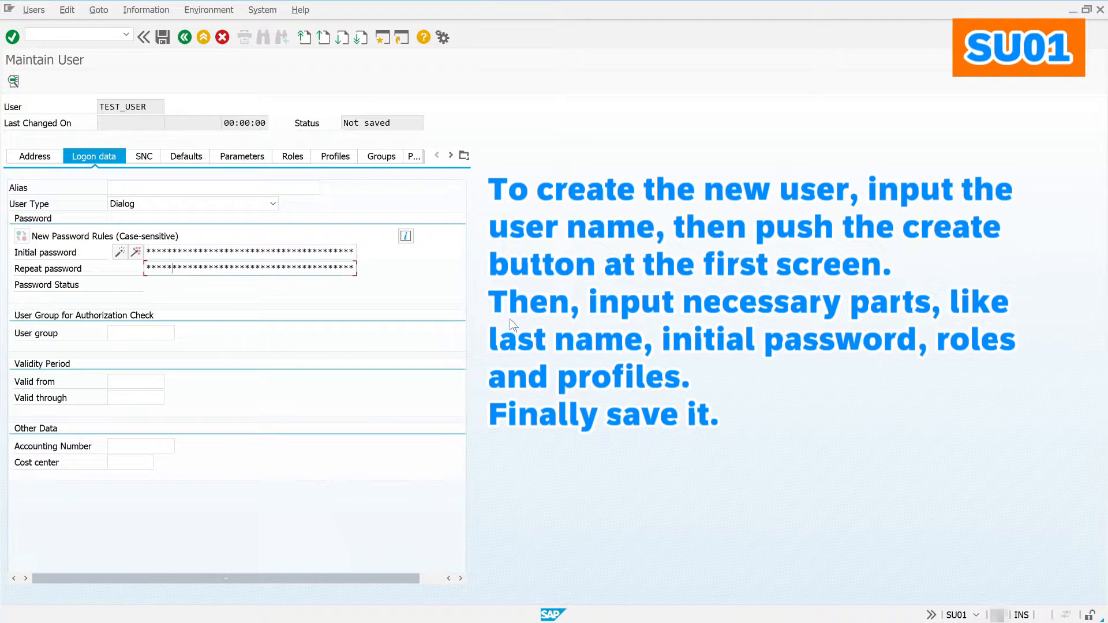
Step: Review SNC, defaults and parameters, then assign role Z_RFCACL to the user
click(144, 157)
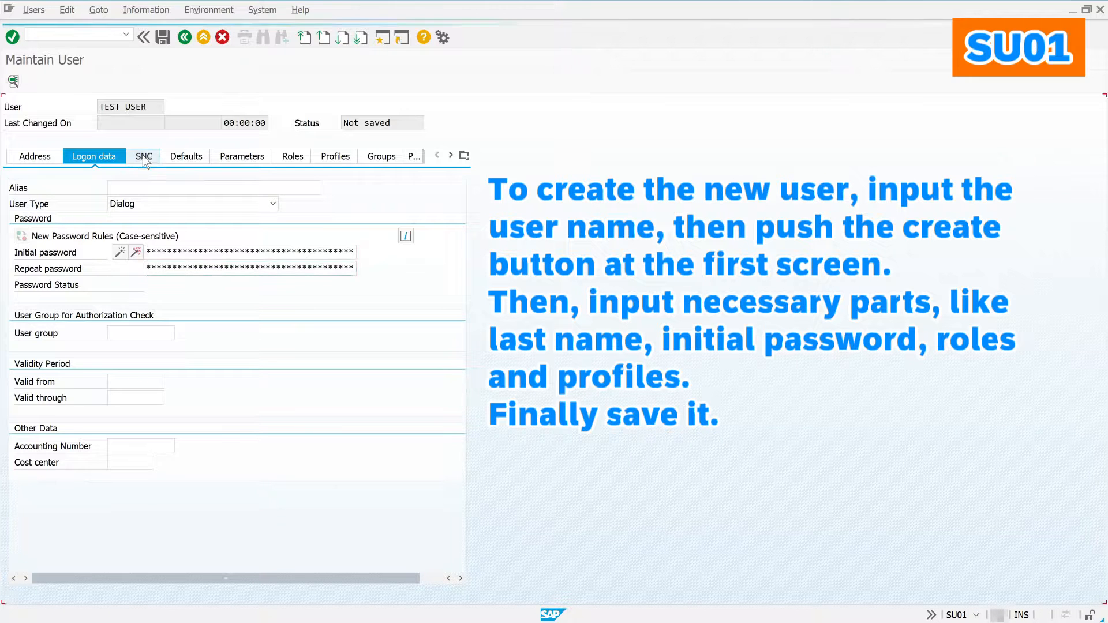
click(184, 157)
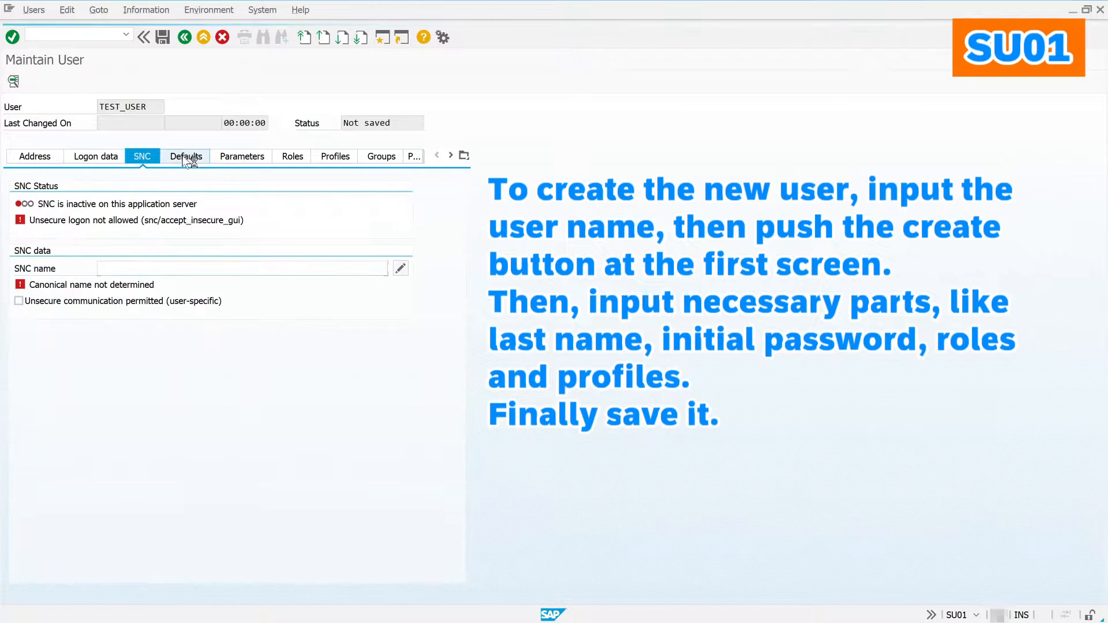
click(235, 156)
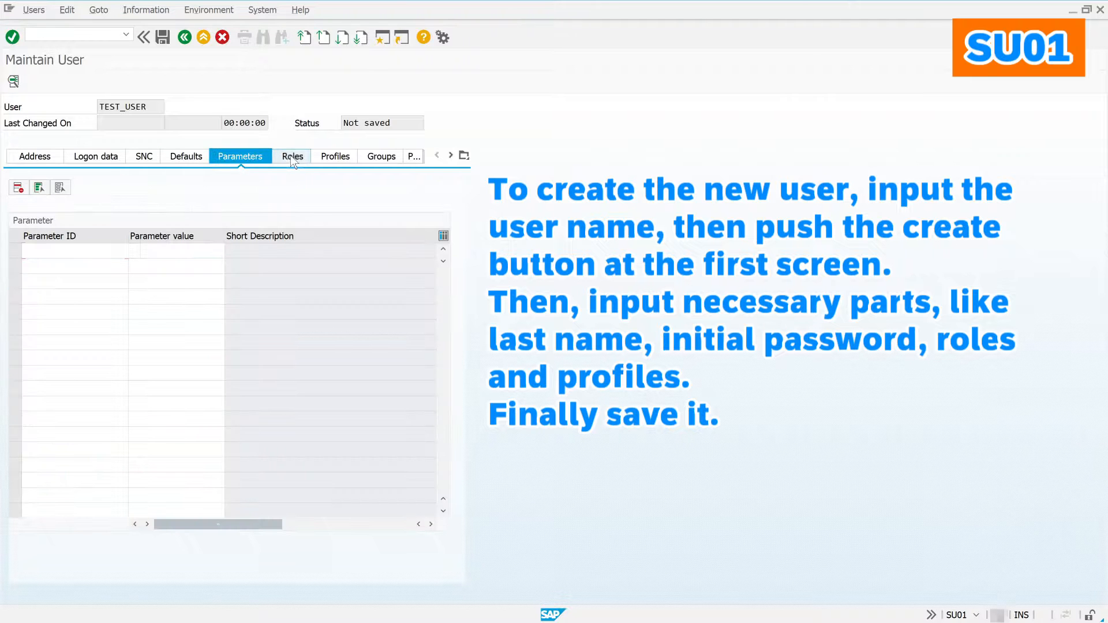
click(291, 157)
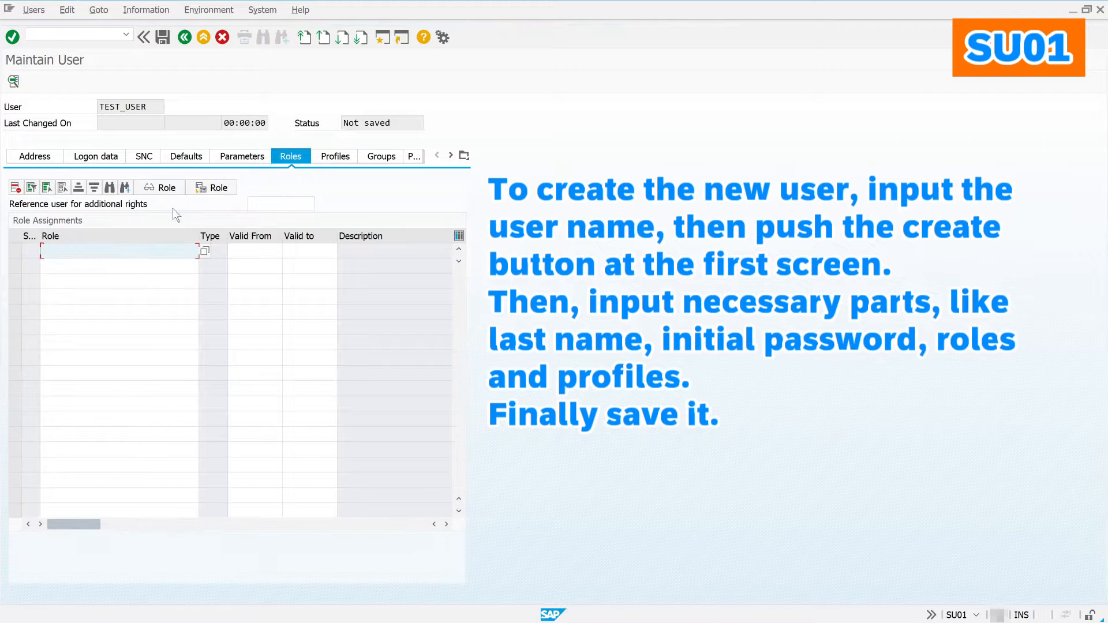
click(67, 250)
text(z)
click(73, 264)
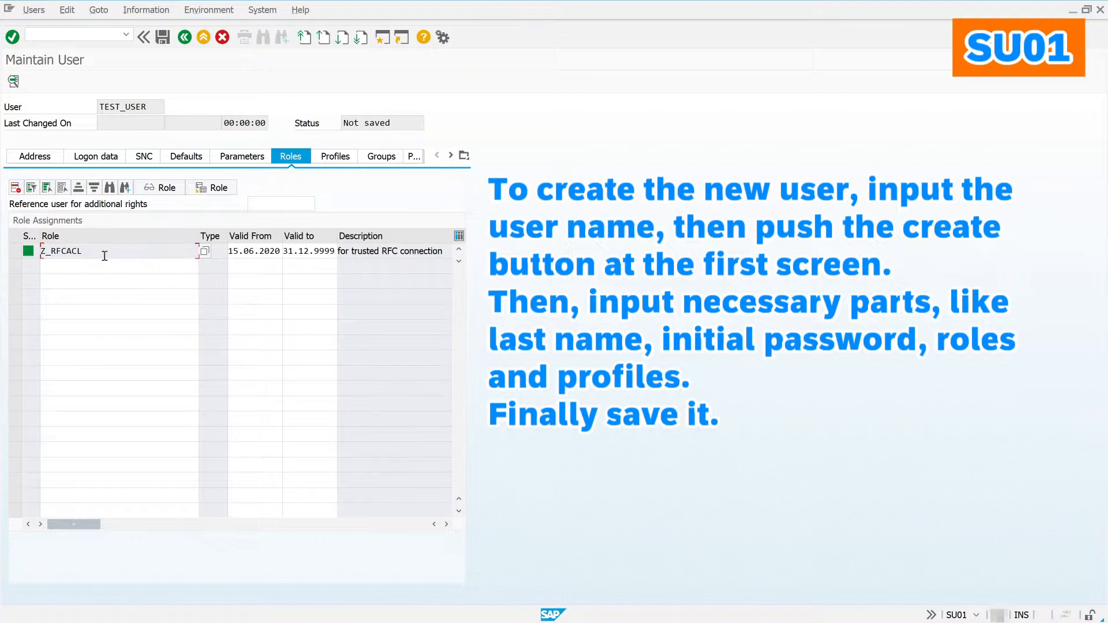
Step: Assign the SAP_ALL authorization profile to TEST_USER
click(332, 160)
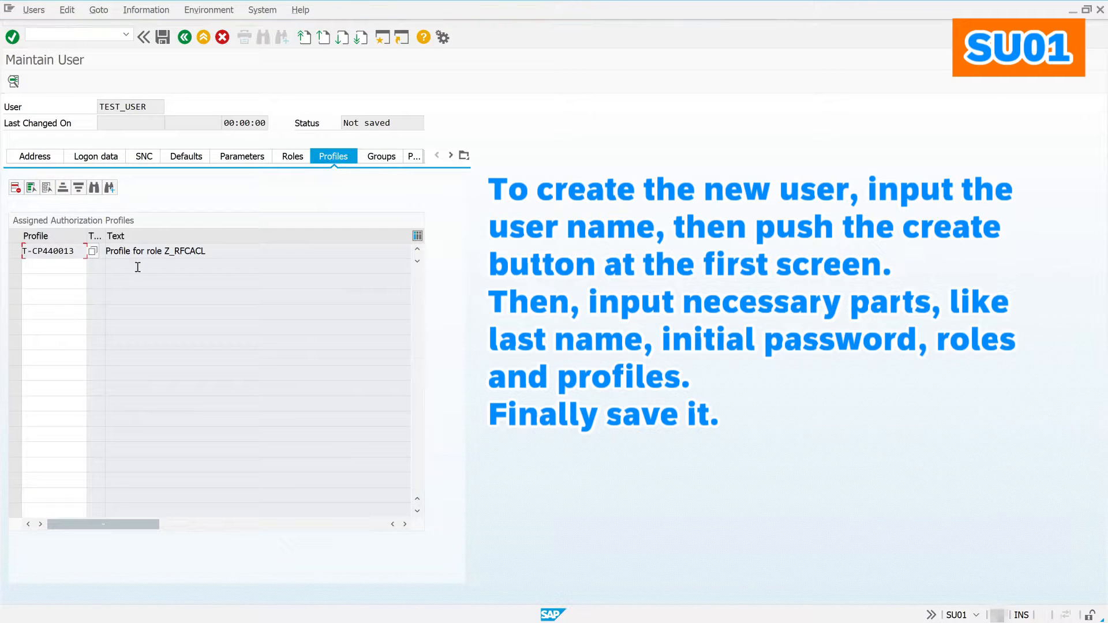
click(60, 266)
text(sap_all)
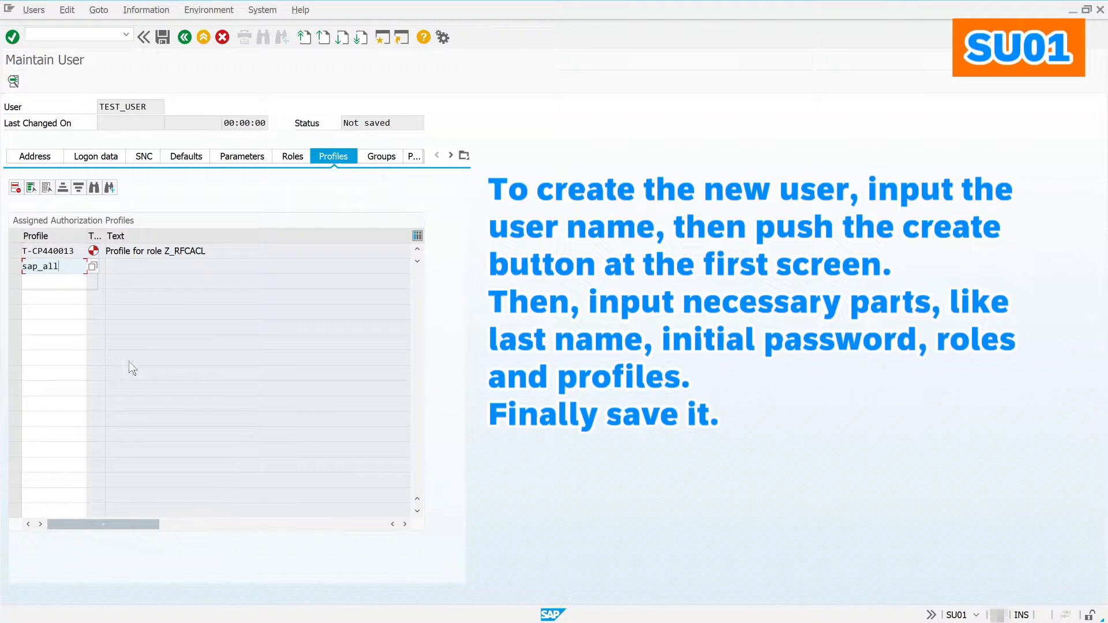
key(Return)
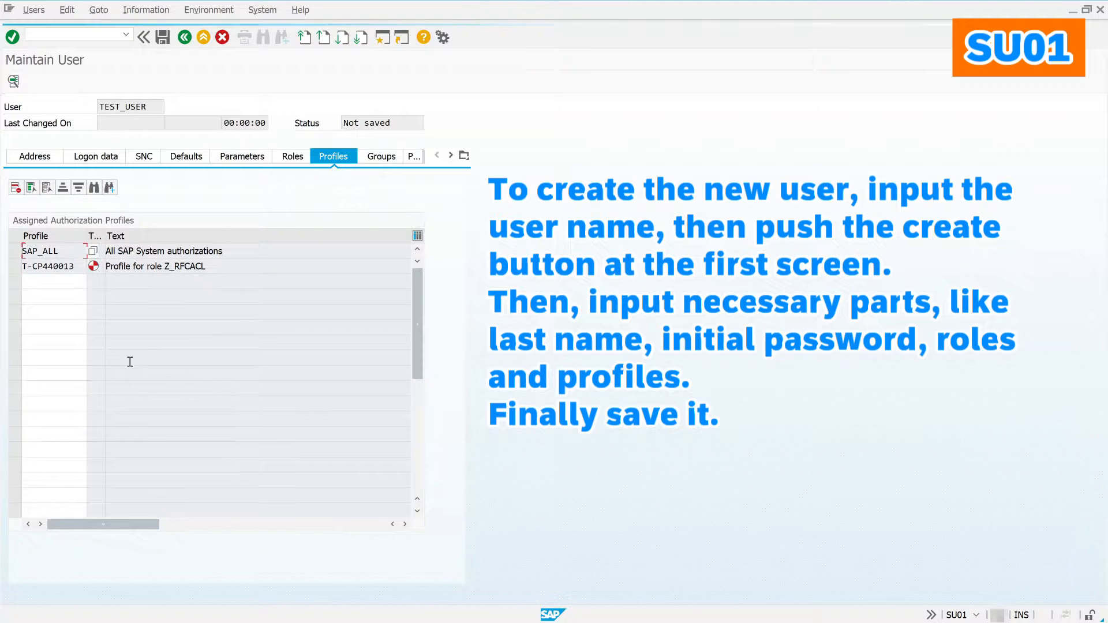
Step: Look over the Groups, Personalization and LicenceData settings, then save TEST_USER
click(370, 157)
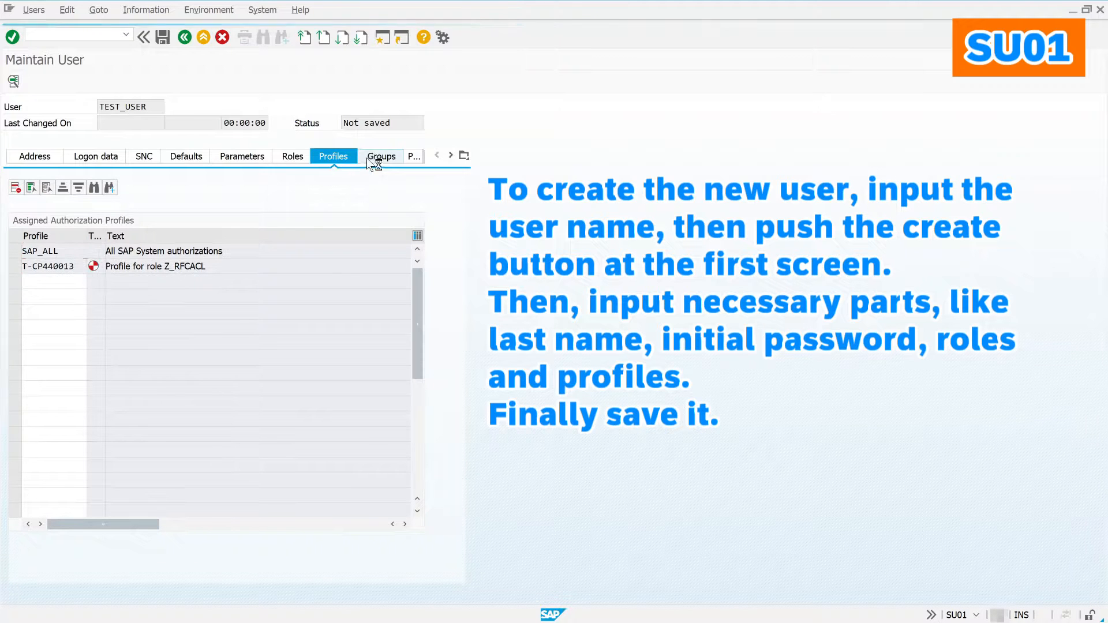
click(413, 157)
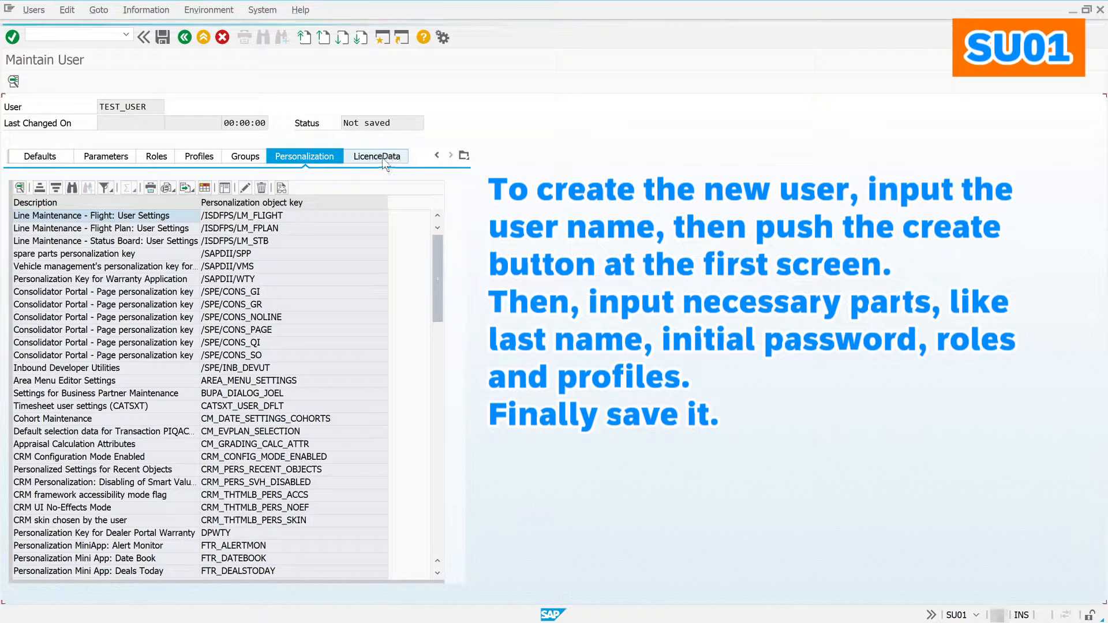
click(384, 163)
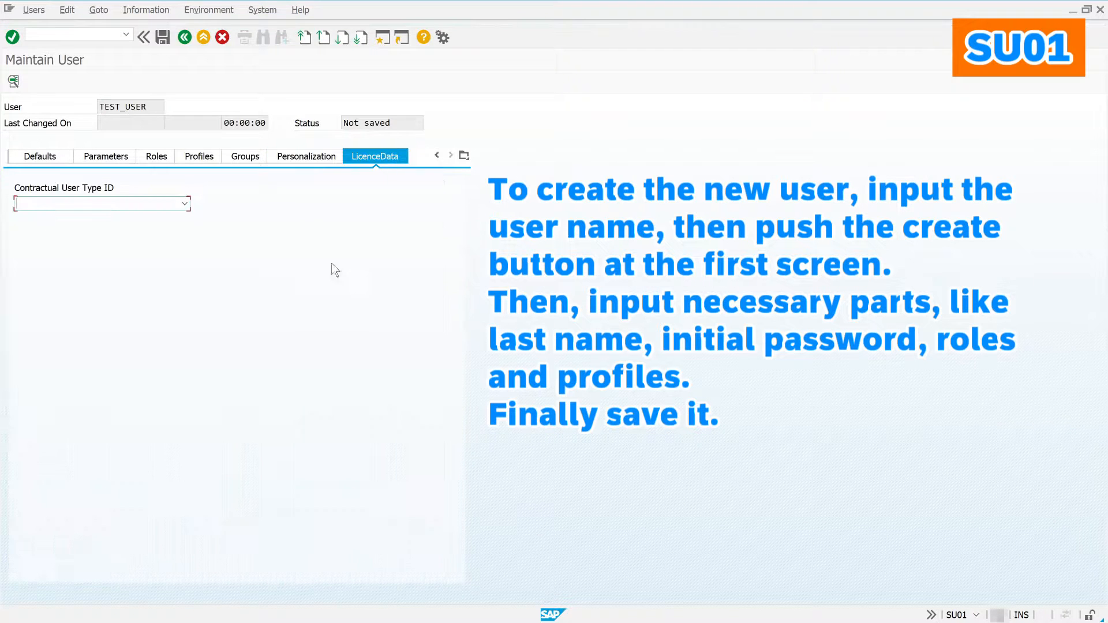
click(158, 39)
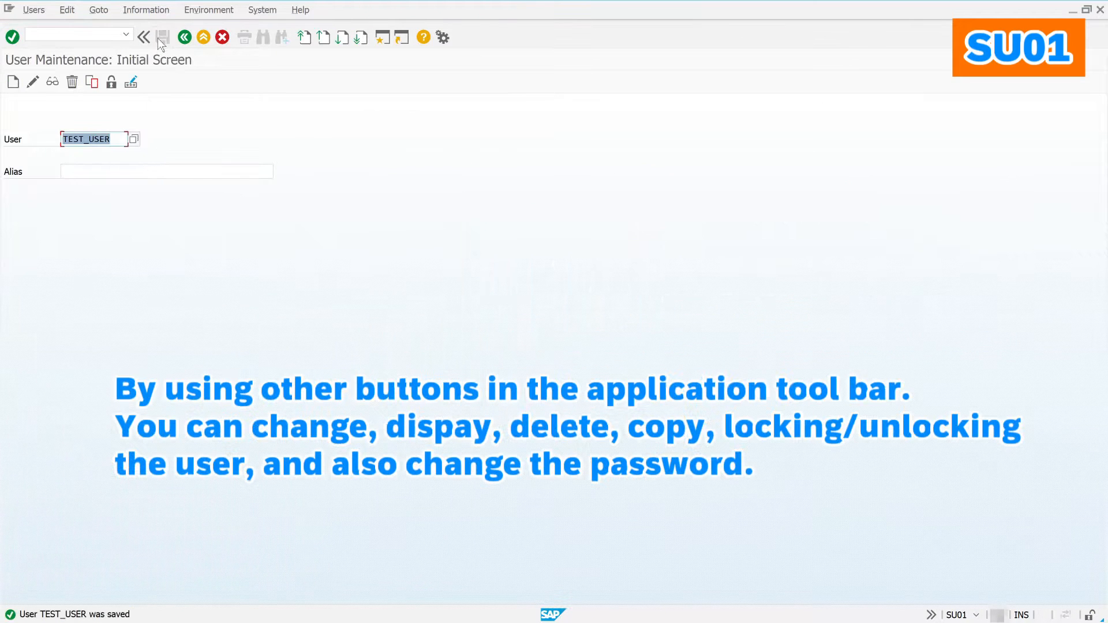
Step: Open TEST_USER for editing, go back, then lock TEST_USER
click(33, 82)
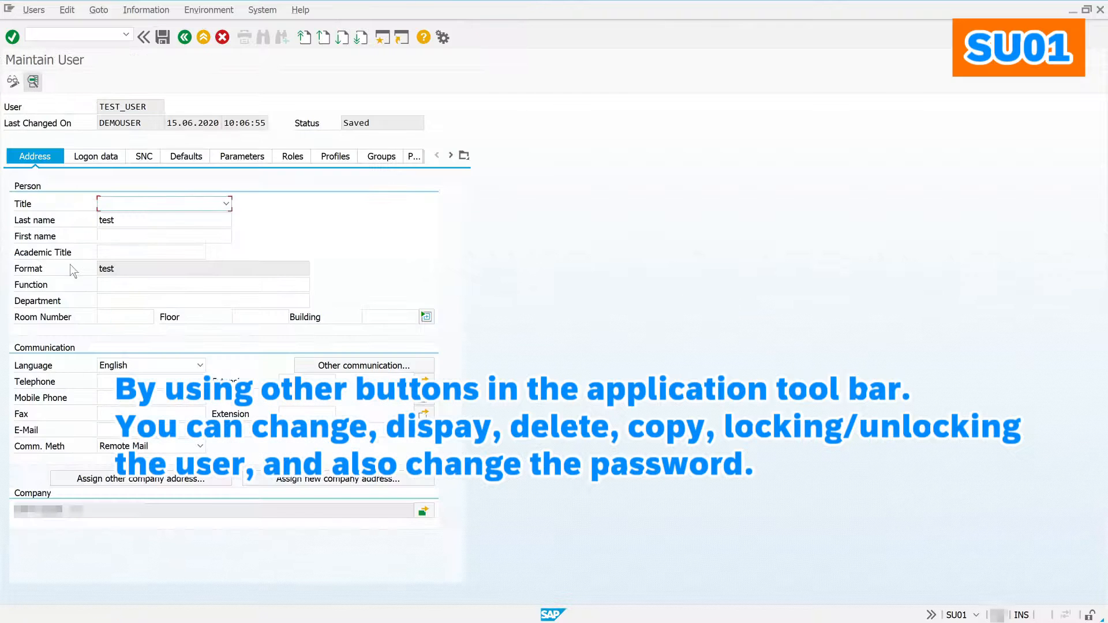
click(182, 40)
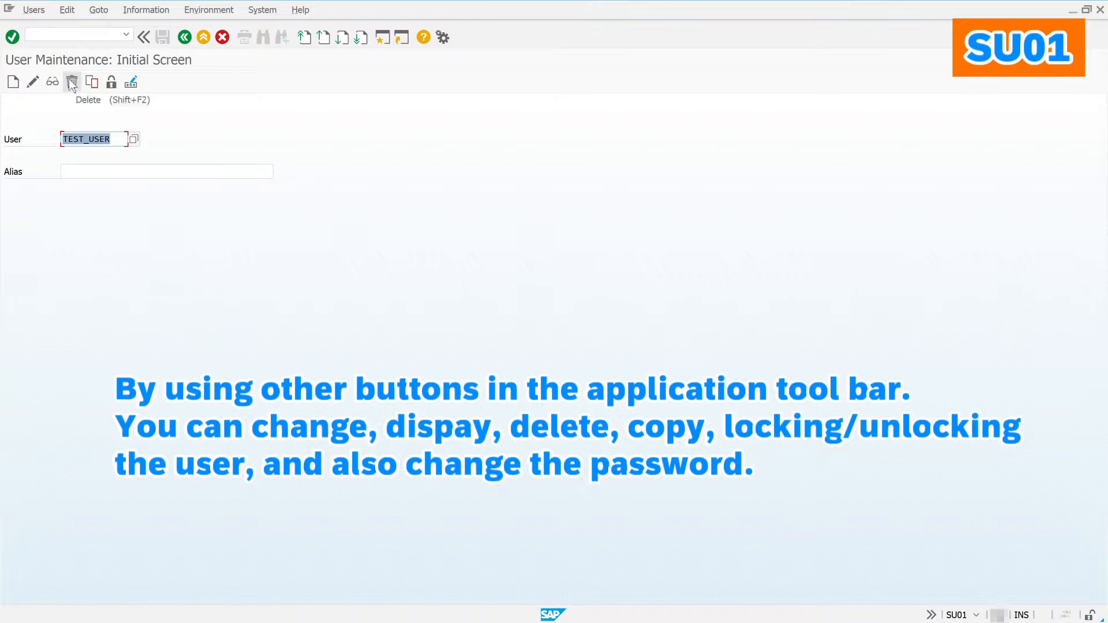
click(113, 82)
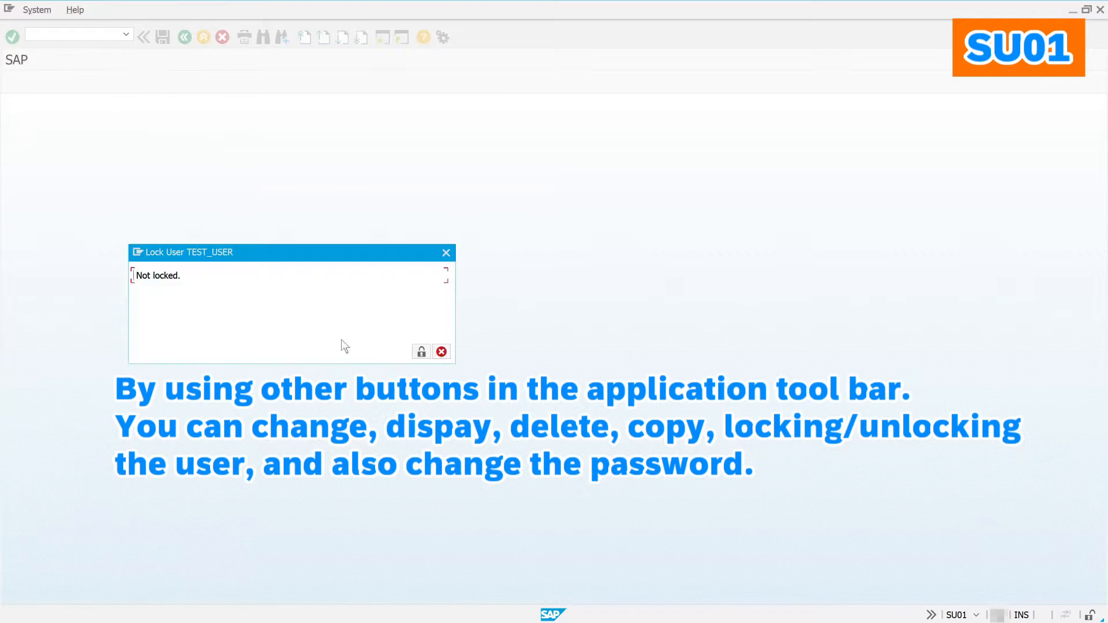
click(420, 352)
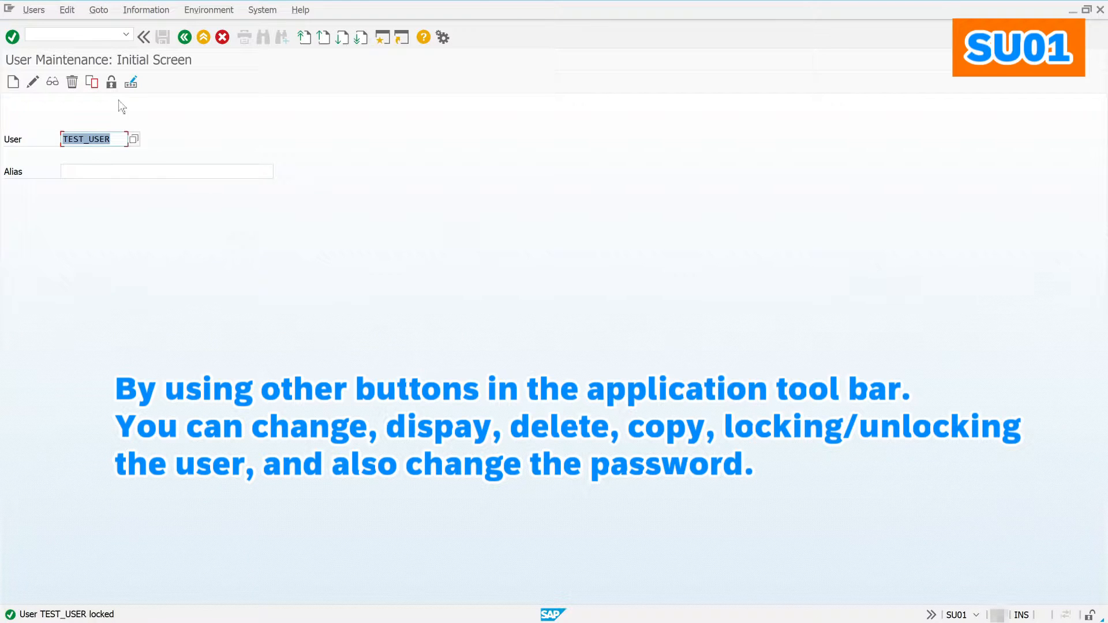
Step: Unlock TEST_USER and bring up its password change
click(112, 87)
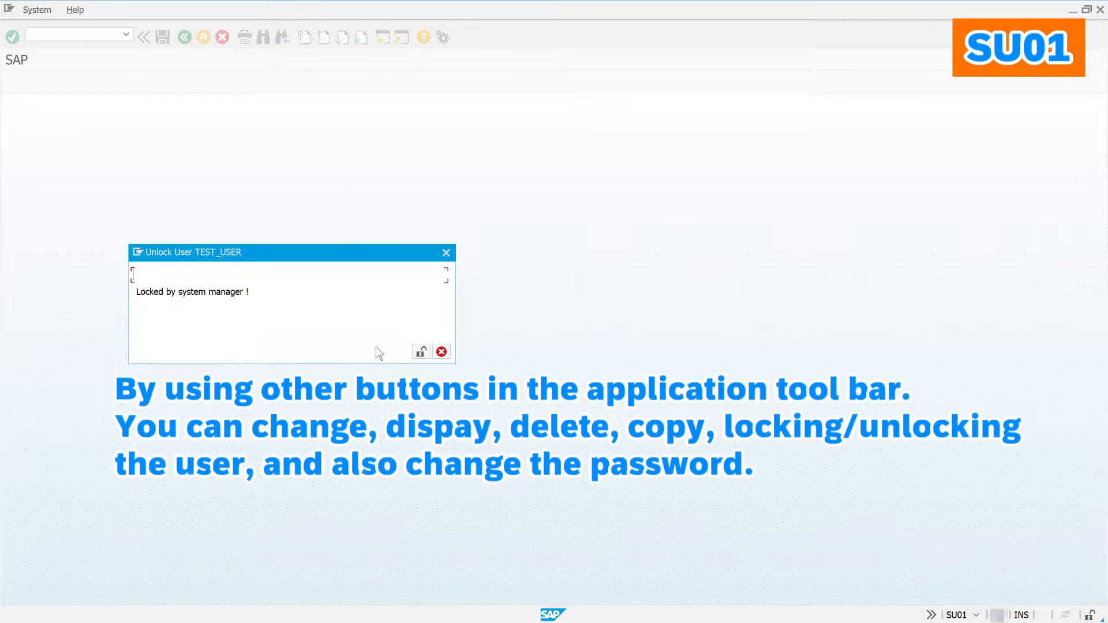
click(421, 352)
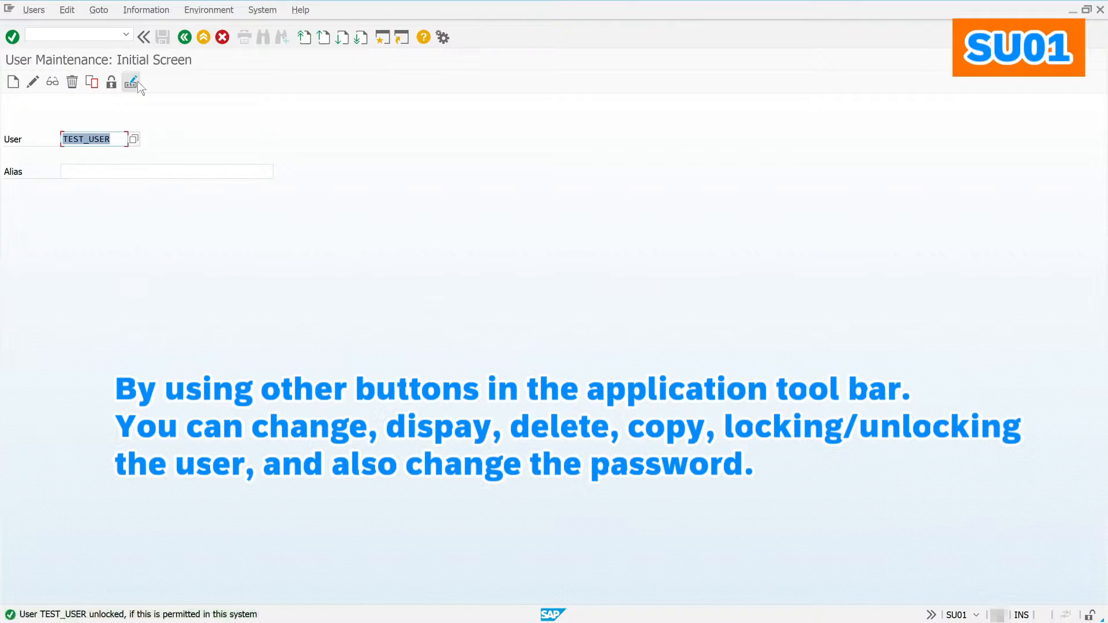
click(137, 82)
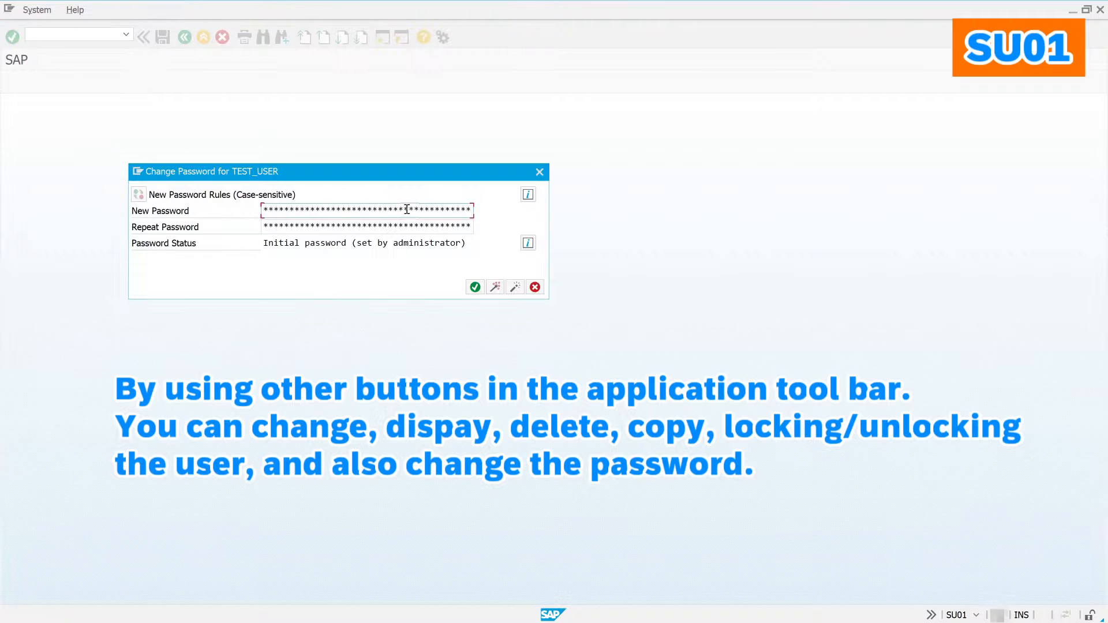
Step: Cancel the password change, then create and save single role ZDEMO_ROLE
click(534, 287)
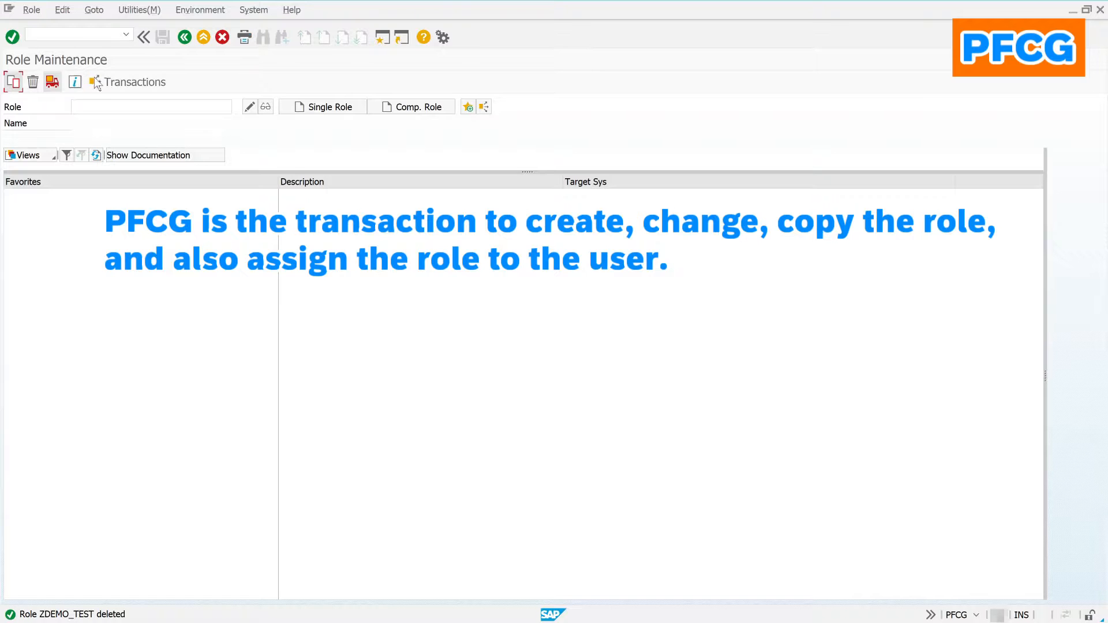
click(105, 105)
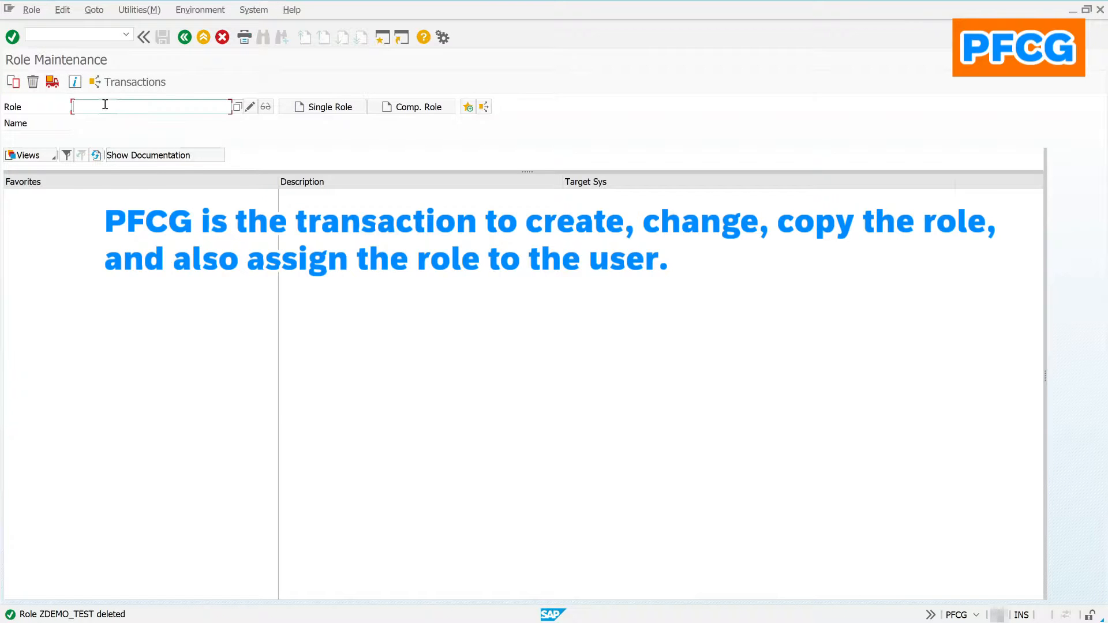
text(zdemo_role)
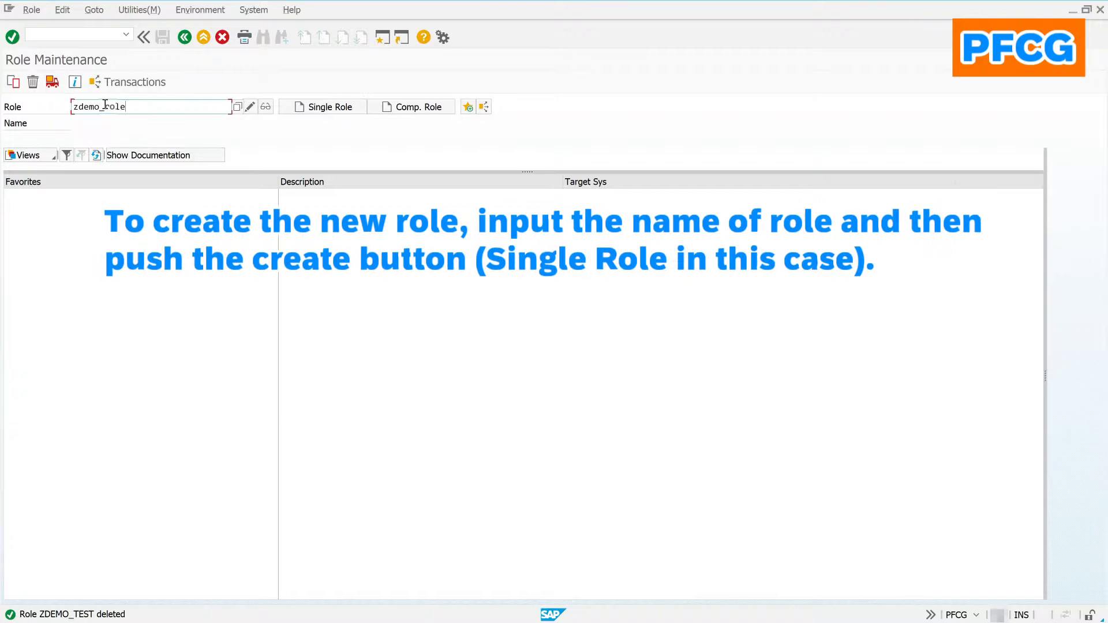
click(325, 110)
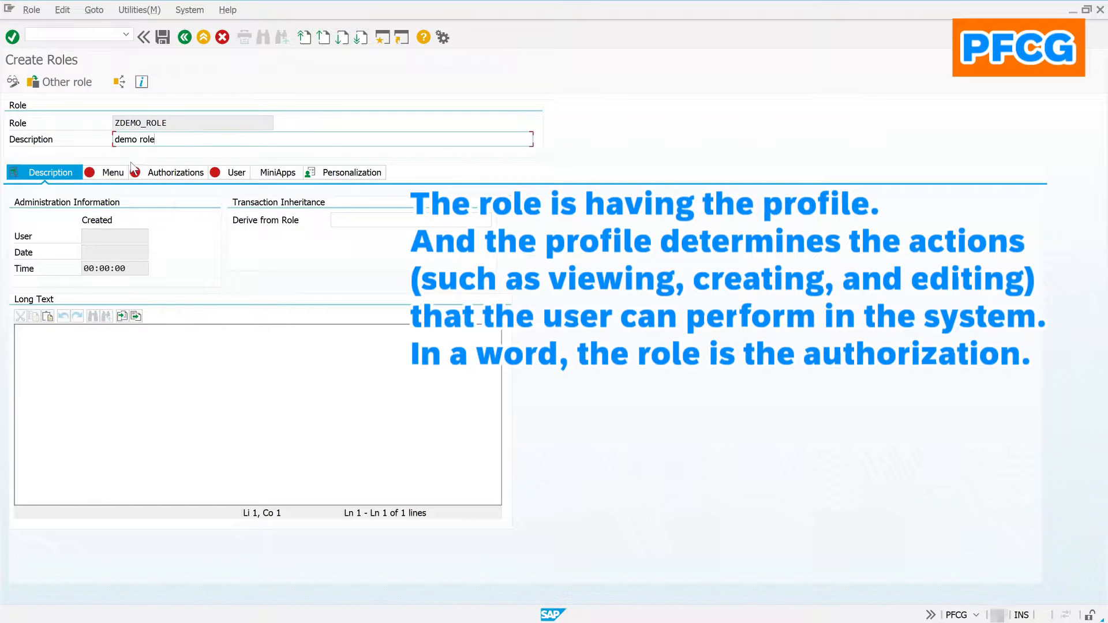
click(95, 172)
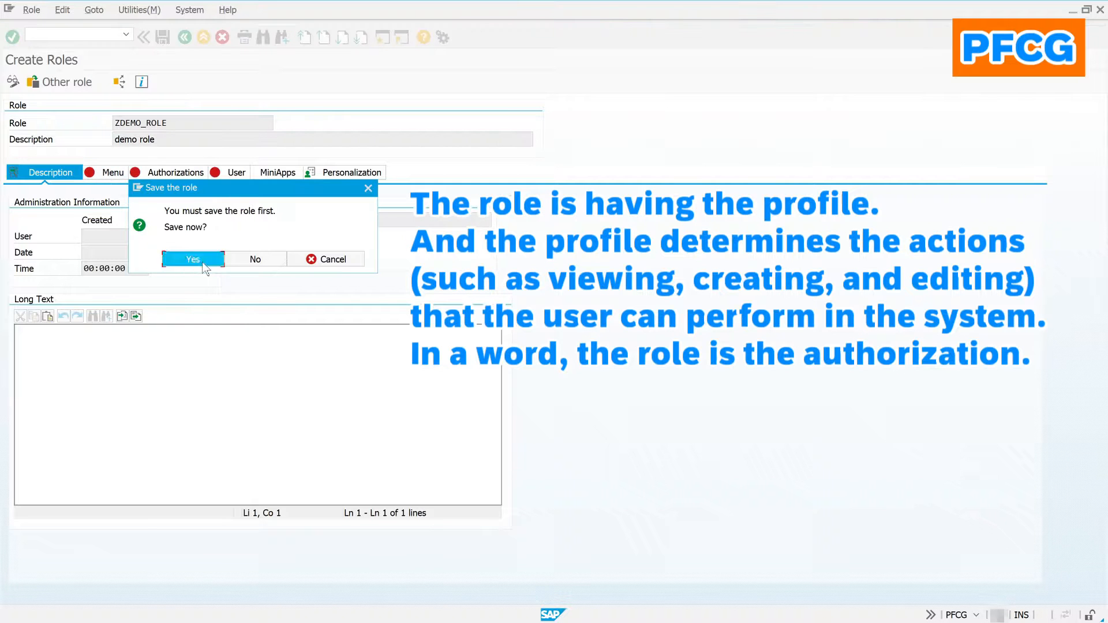
click(203, 265)
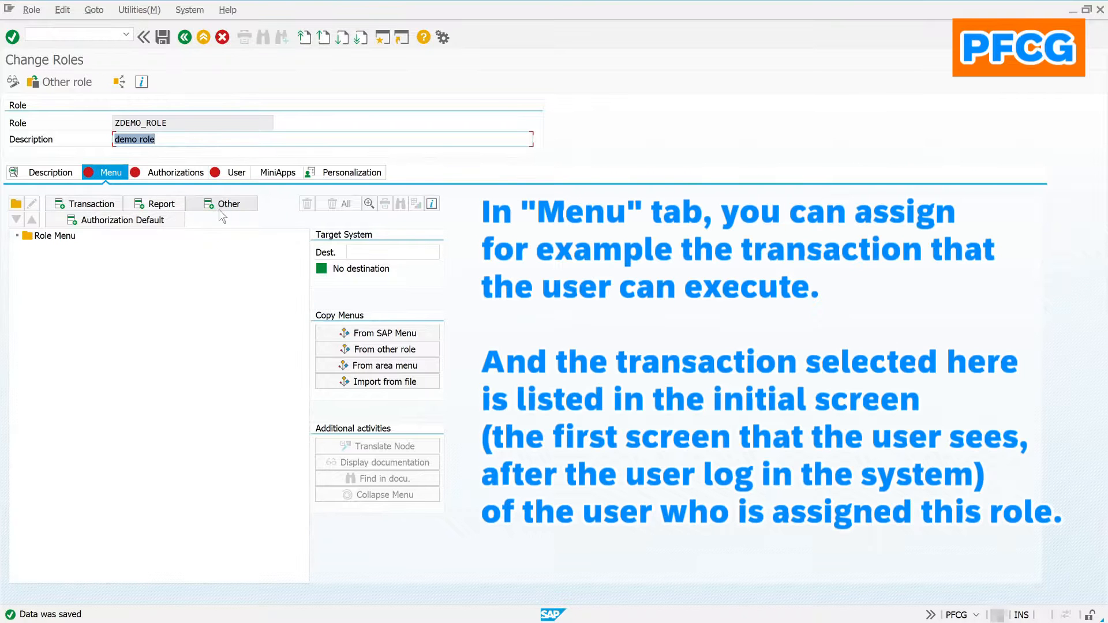
Step: Add transaction PFCG to ZDEMO_ROLE's menu and move on to its authorizations
click(98, 205)
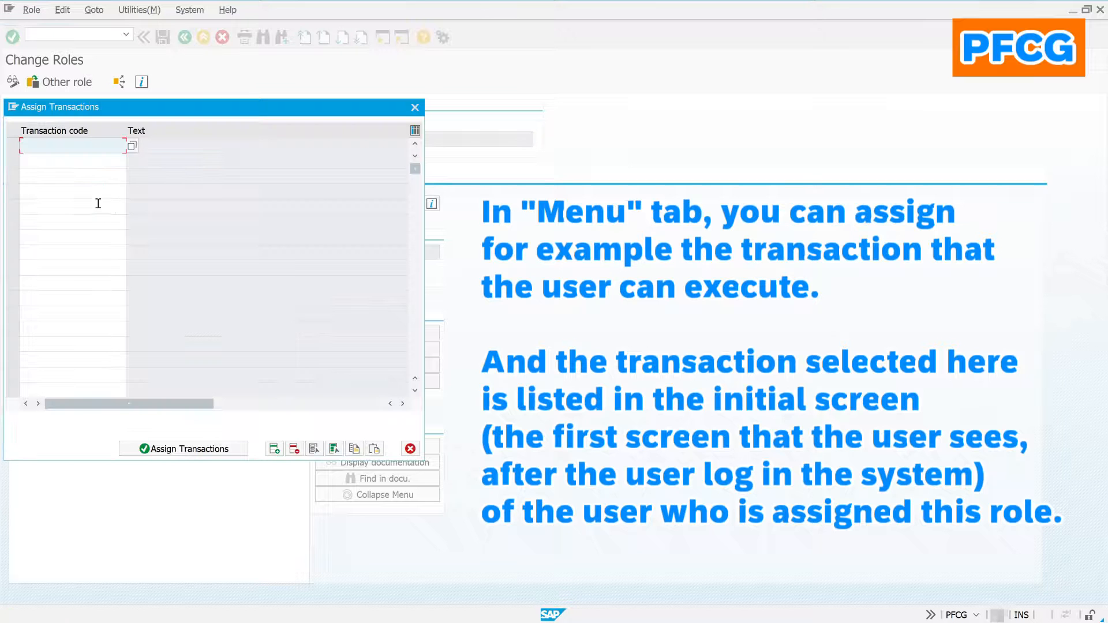
text(pfcg)
click(210, 455)
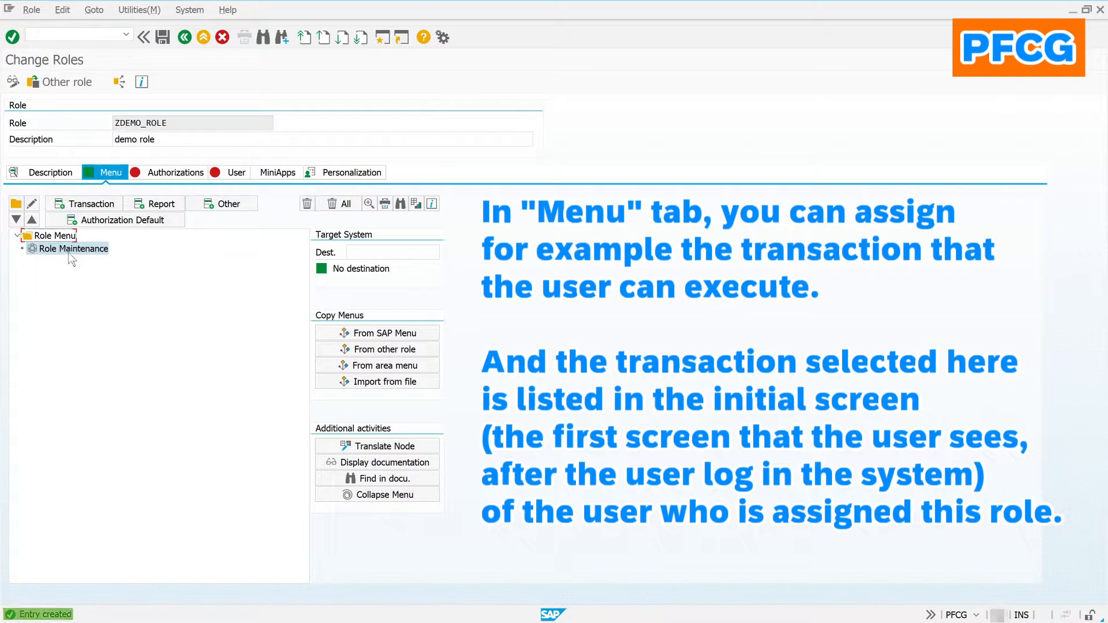
click(155, 173)
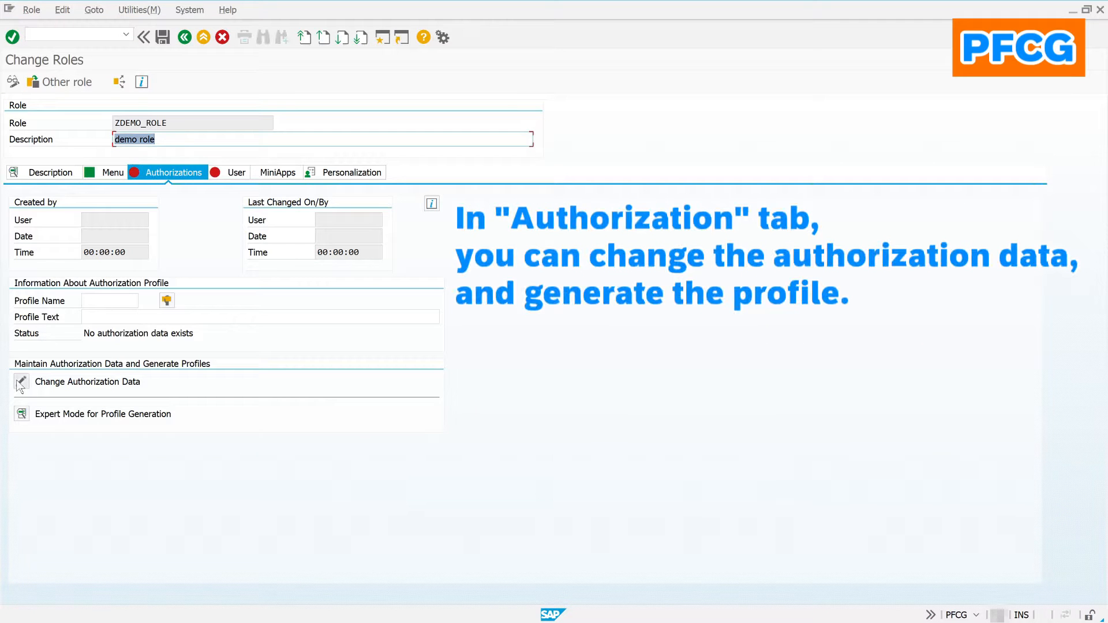
Step: Save the role and give full authorization for the Plan version organizational level
click(21, 382)
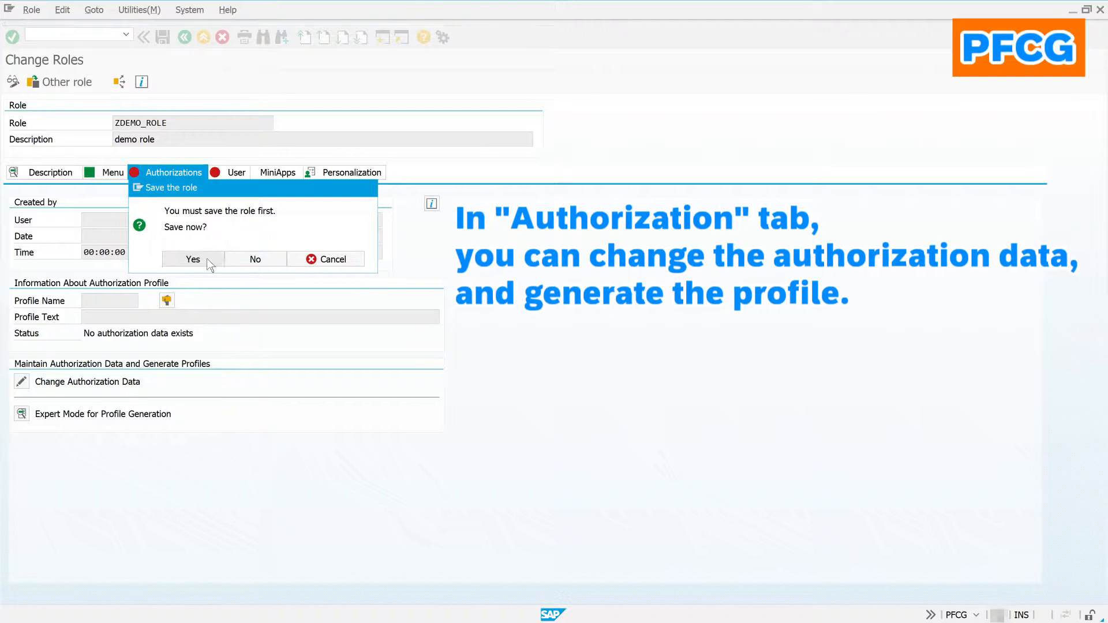
click(207, 262)
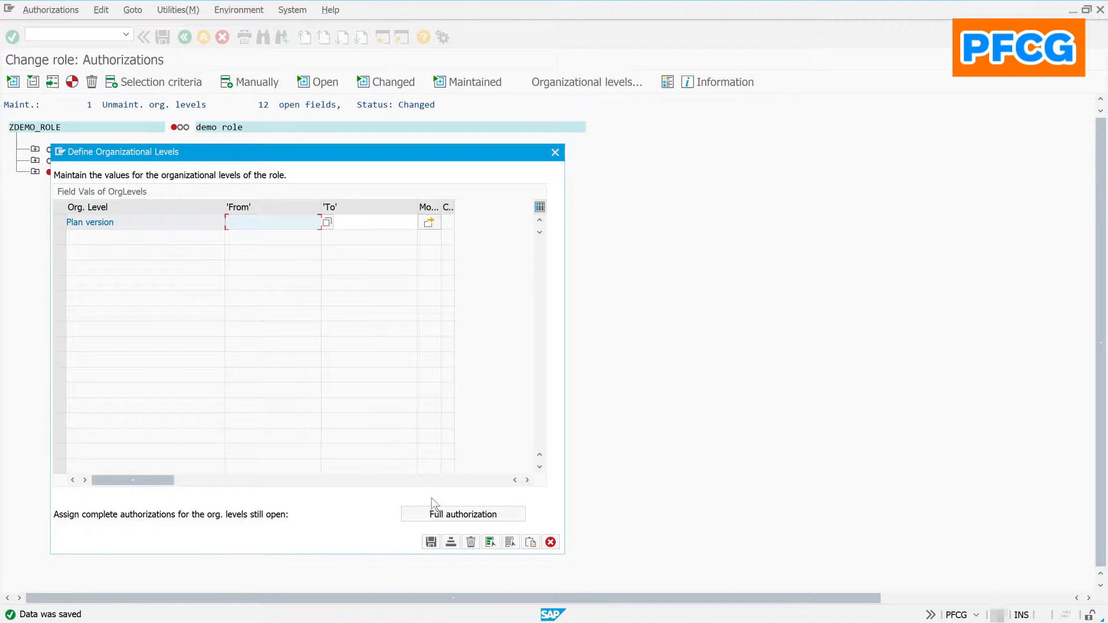
click(460, 514)
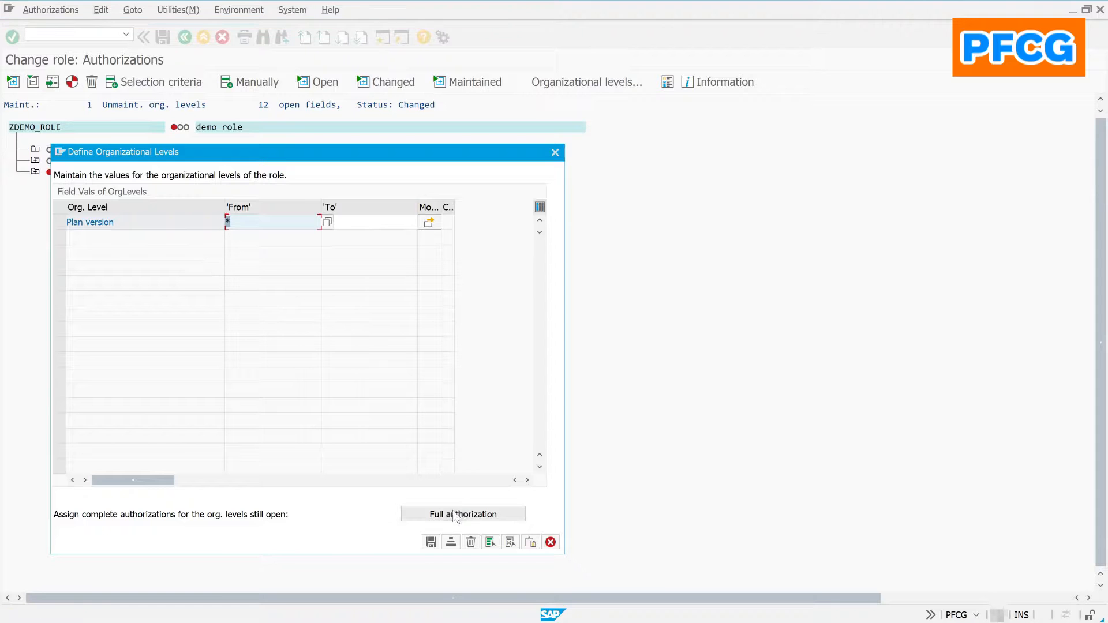
click(431, 542)
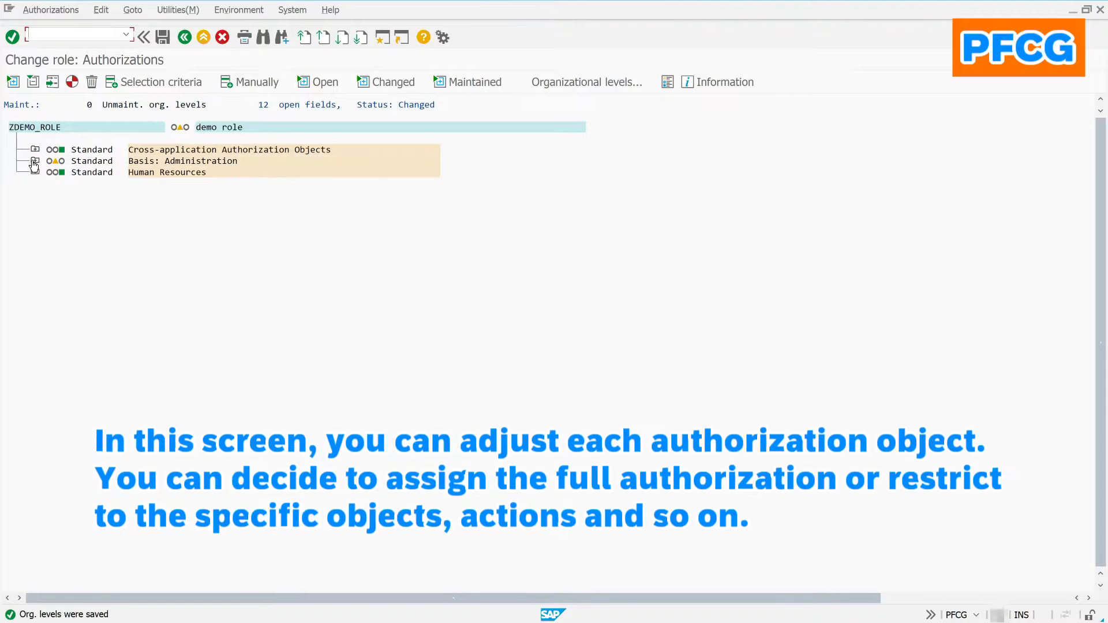
Step: Grant full authorization for the Role Name field under Authorizations: Role Check
click(35, 160)
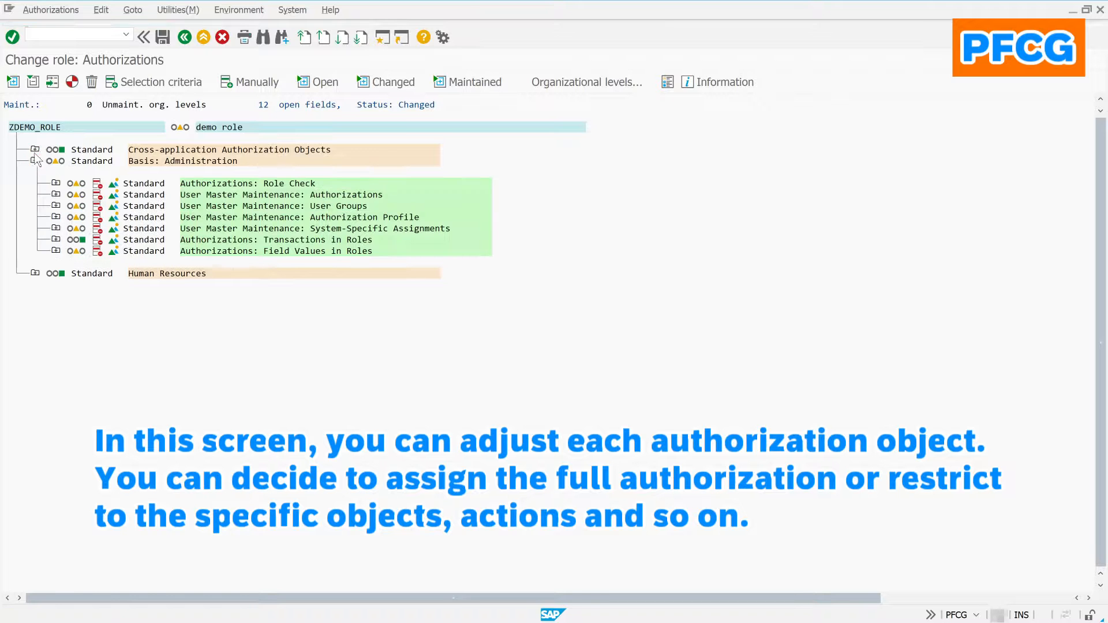
click(34, 149)
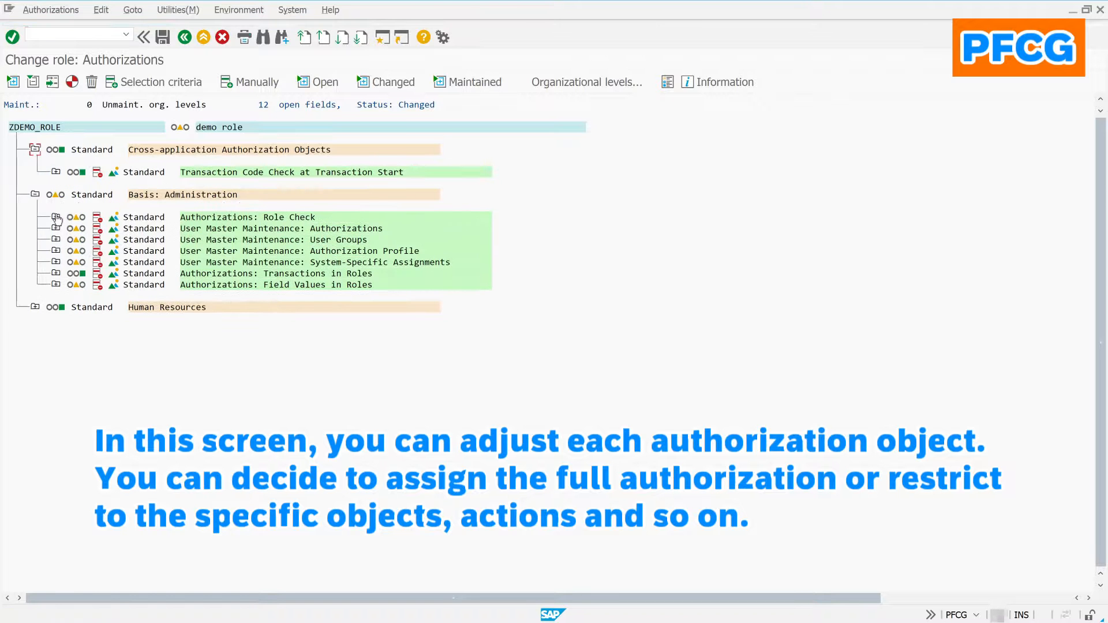
click(56, 218)
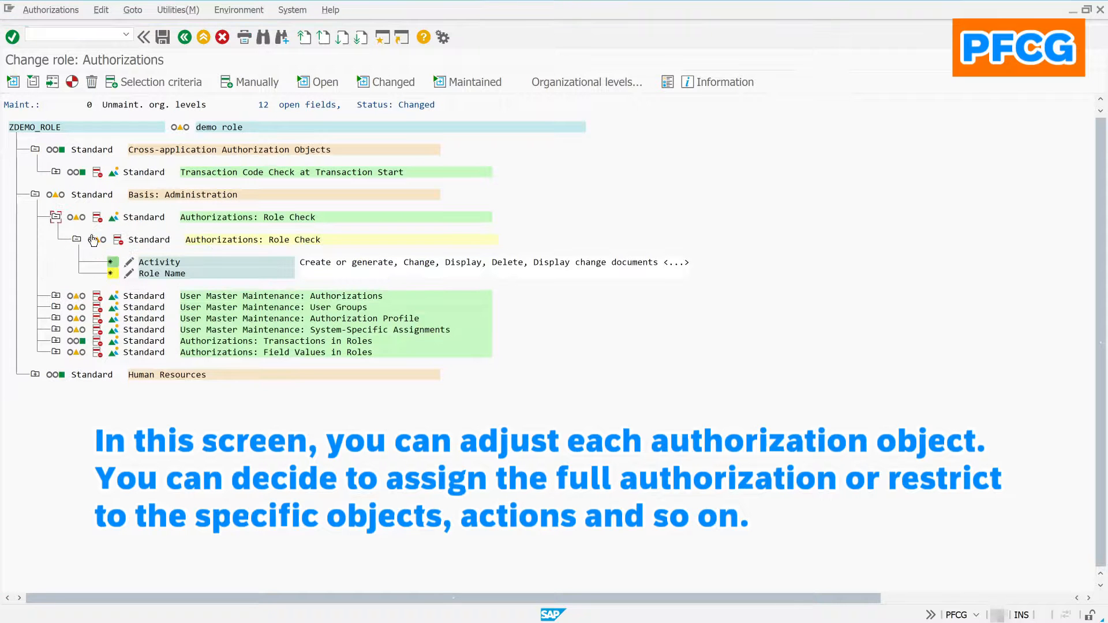
click(130, 274)
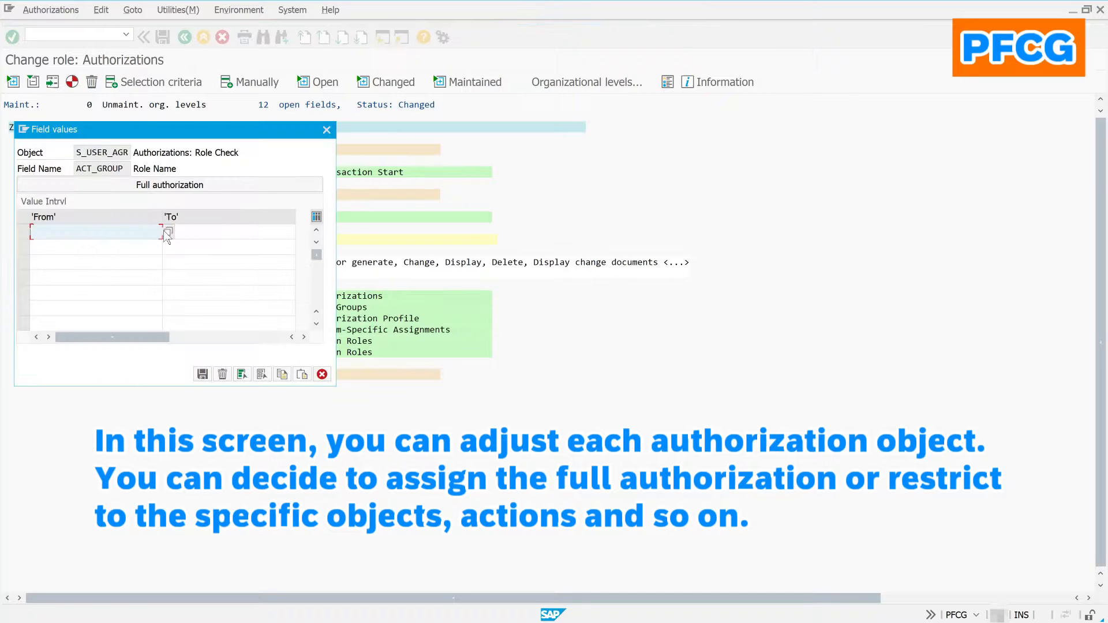
click(167, 231)
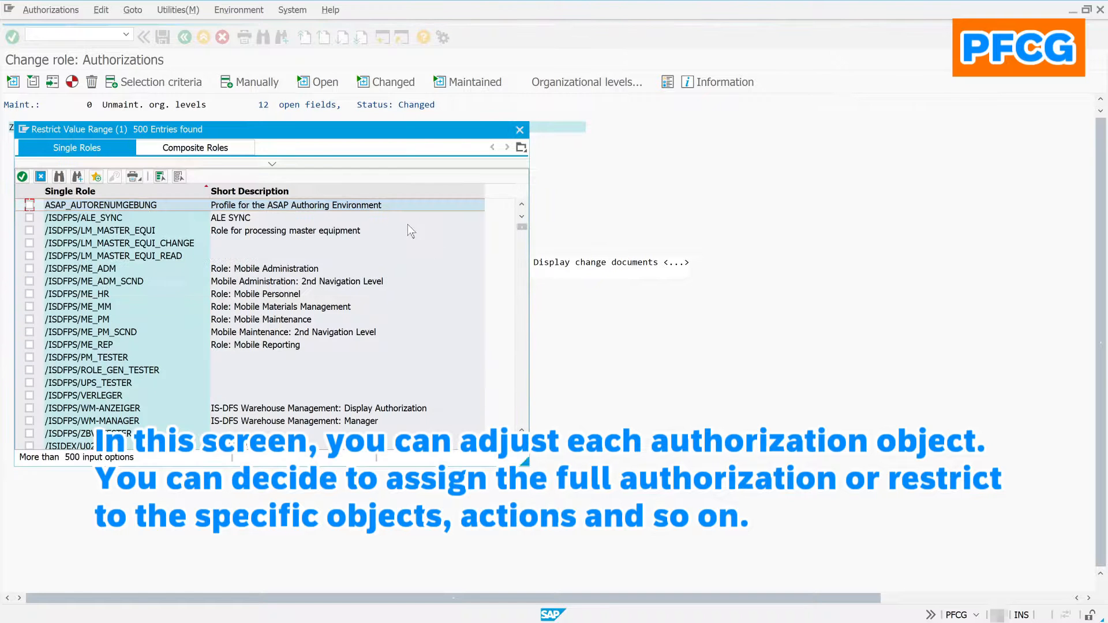
click(41, 176)
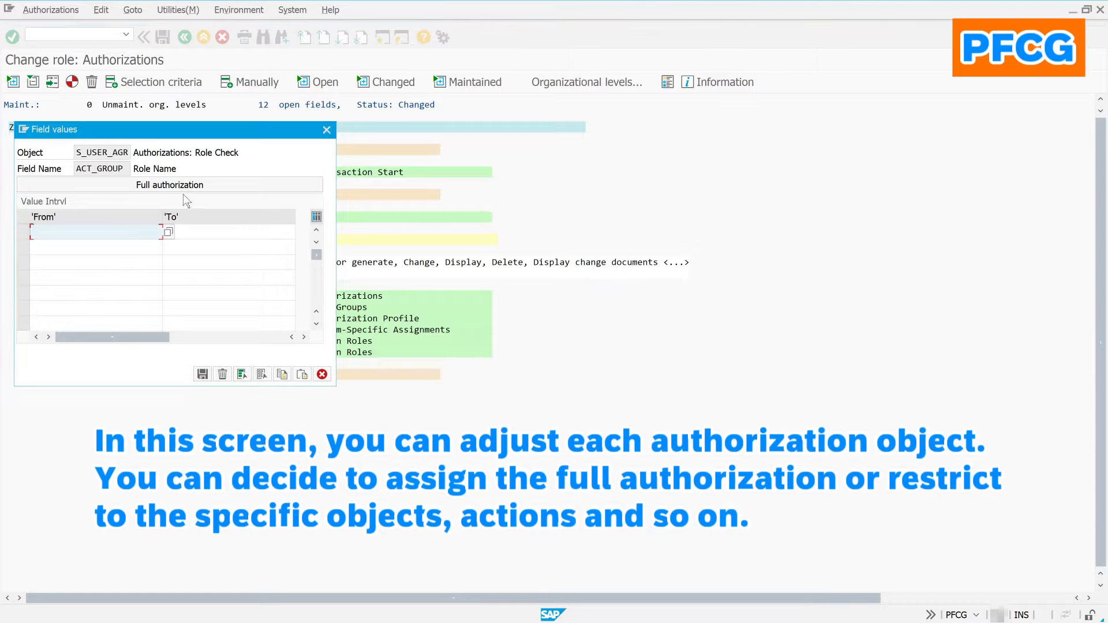
click(199, 187)
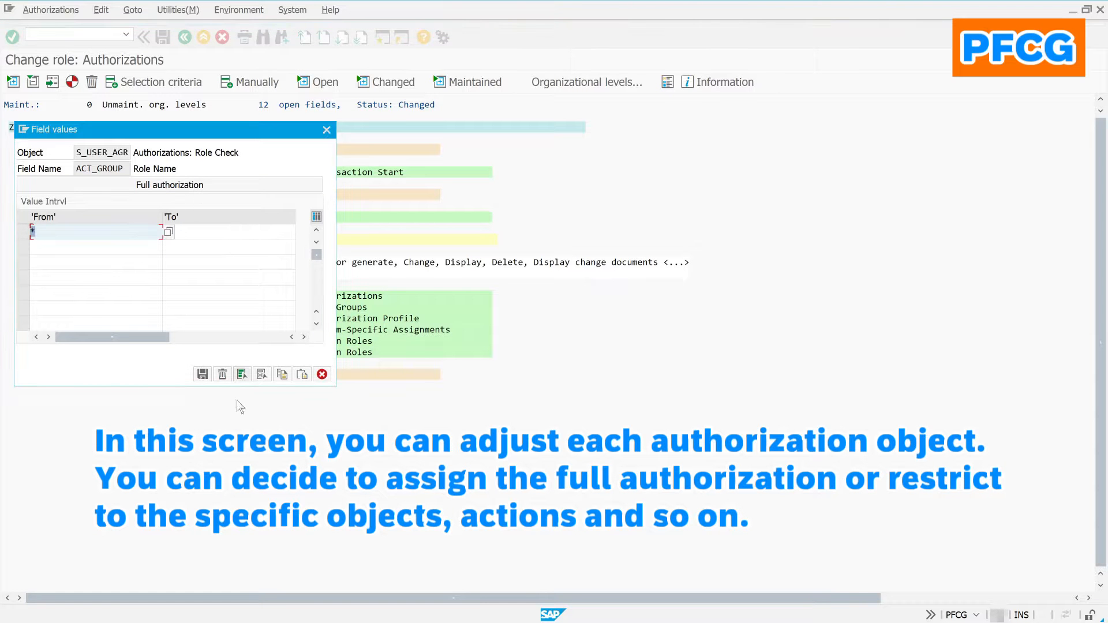
click(203, 374)
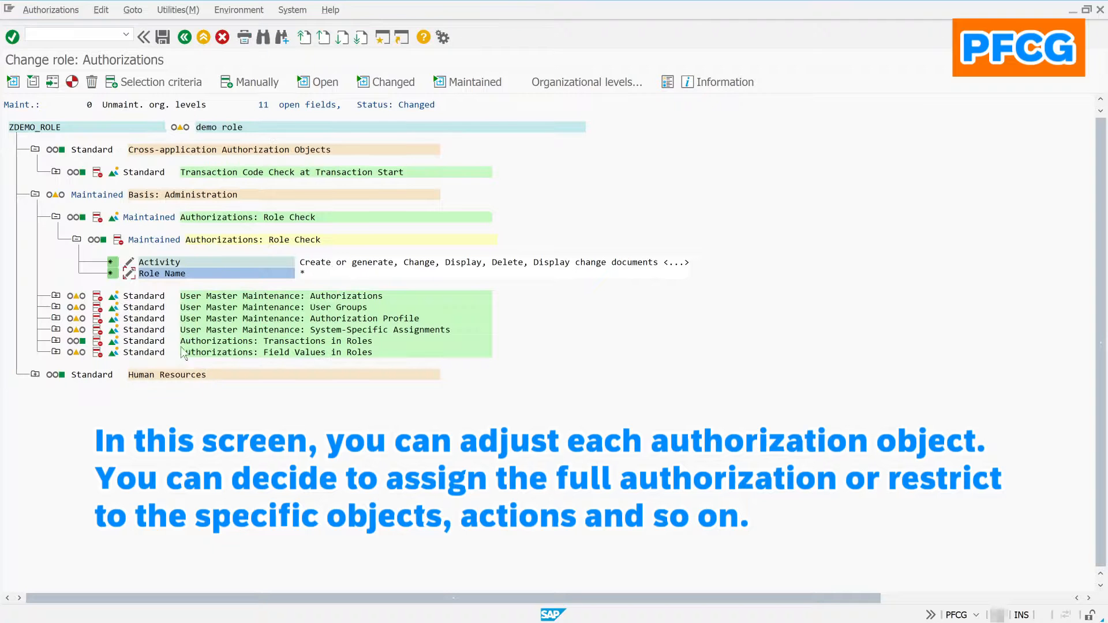
Step: Grant full authorization to the whole Basis: Administration subtree
click(55, 196)
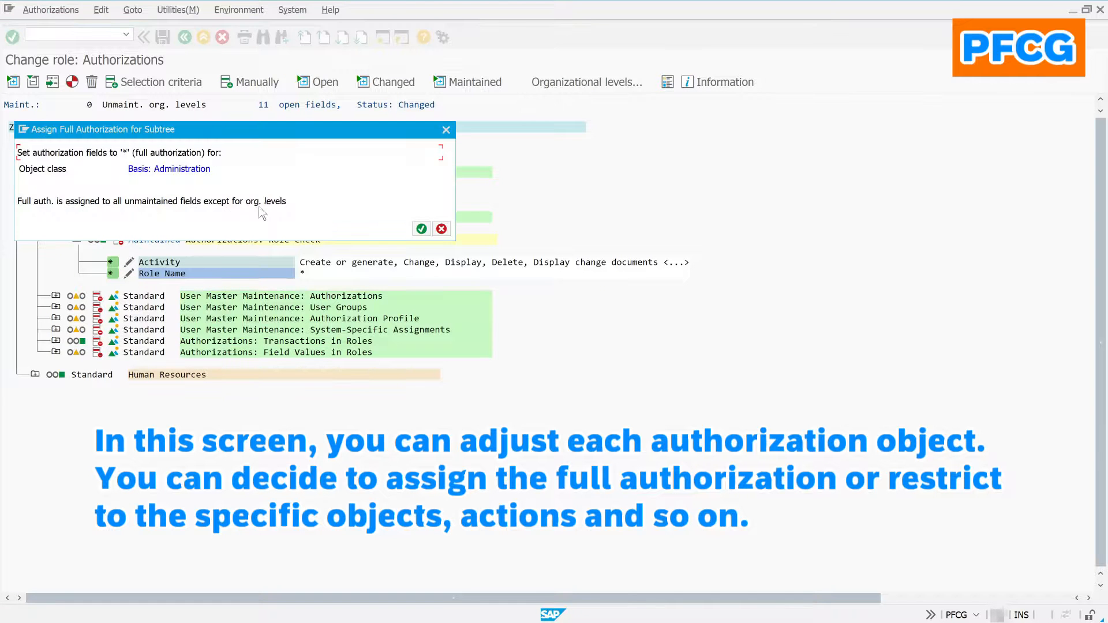
click(421, 229)
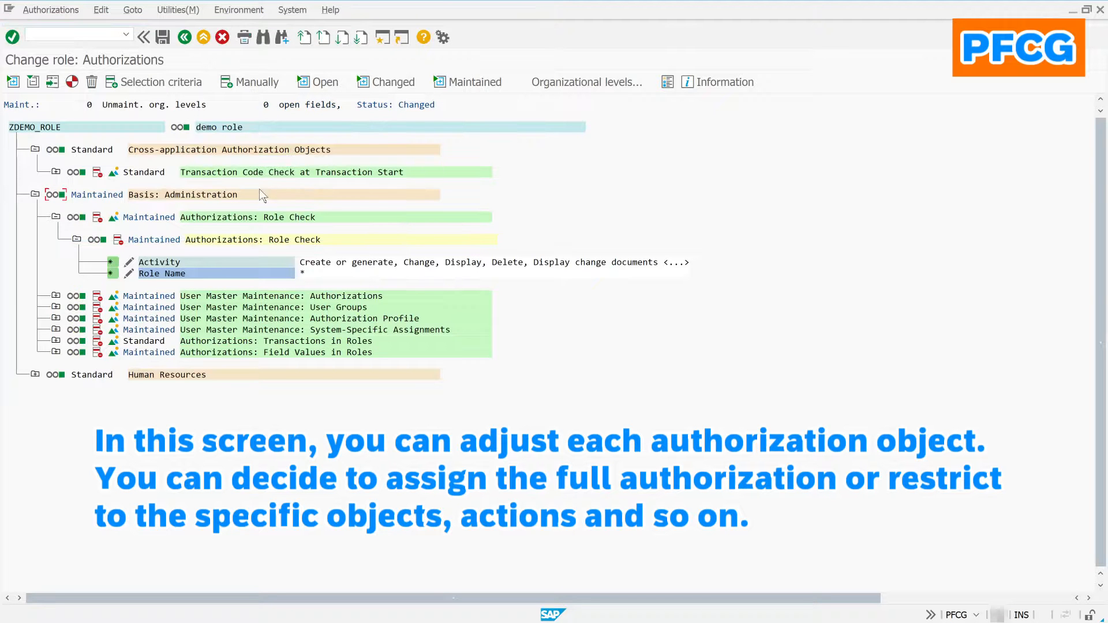
click(55, 172)
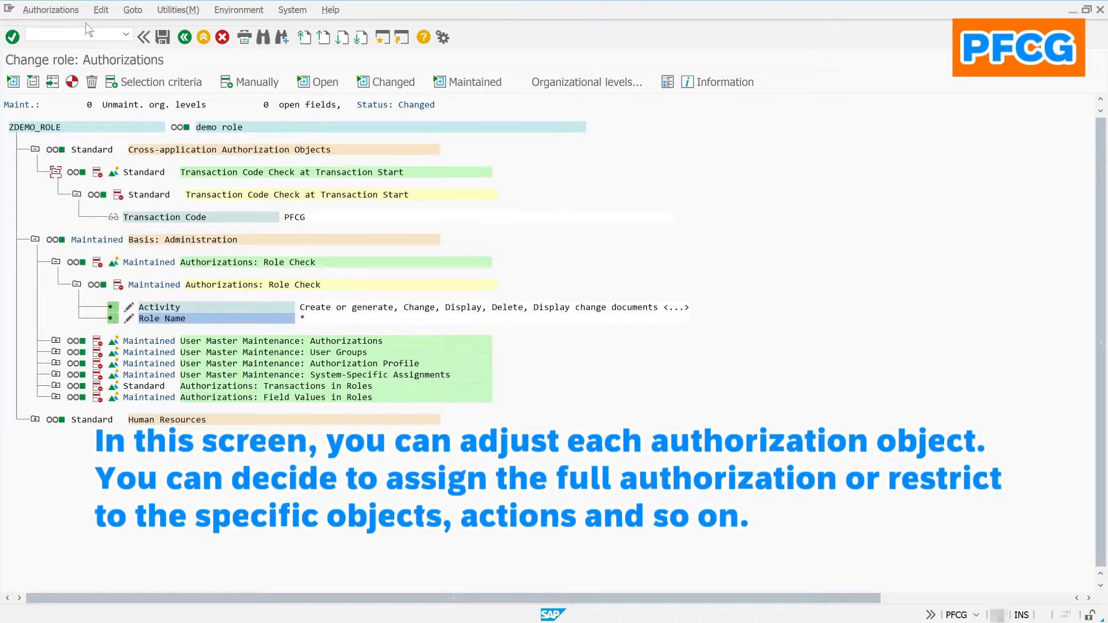
Step: Insert a manual S_TCODE authorization object into ZDEMO_ROLE
click(130, 10)
mouse_move(101, 10)
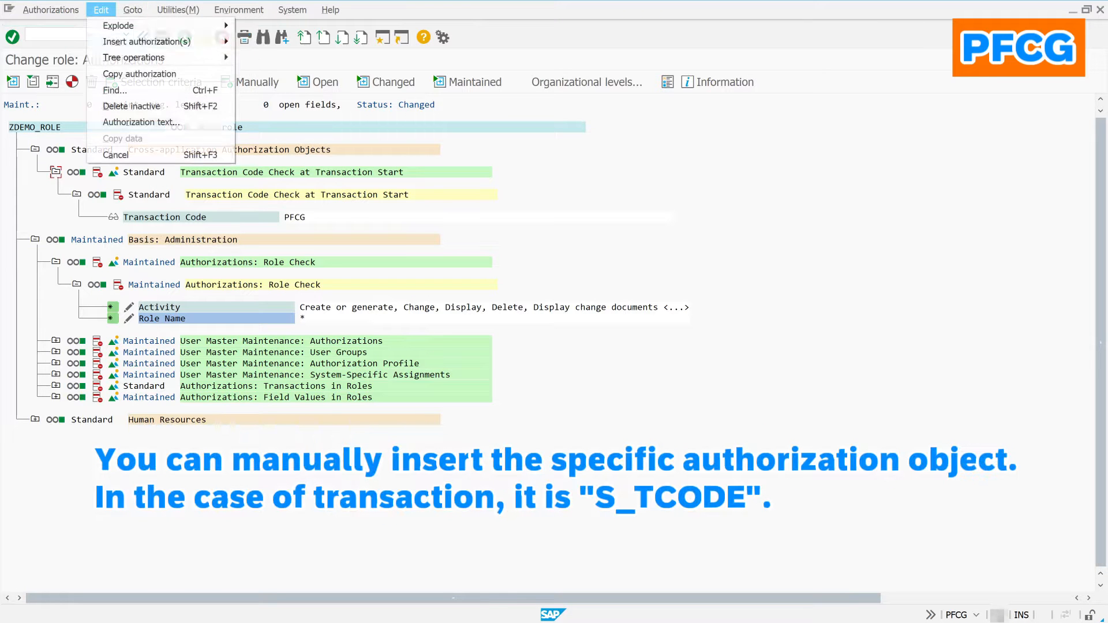
mouse_move(185, 42)
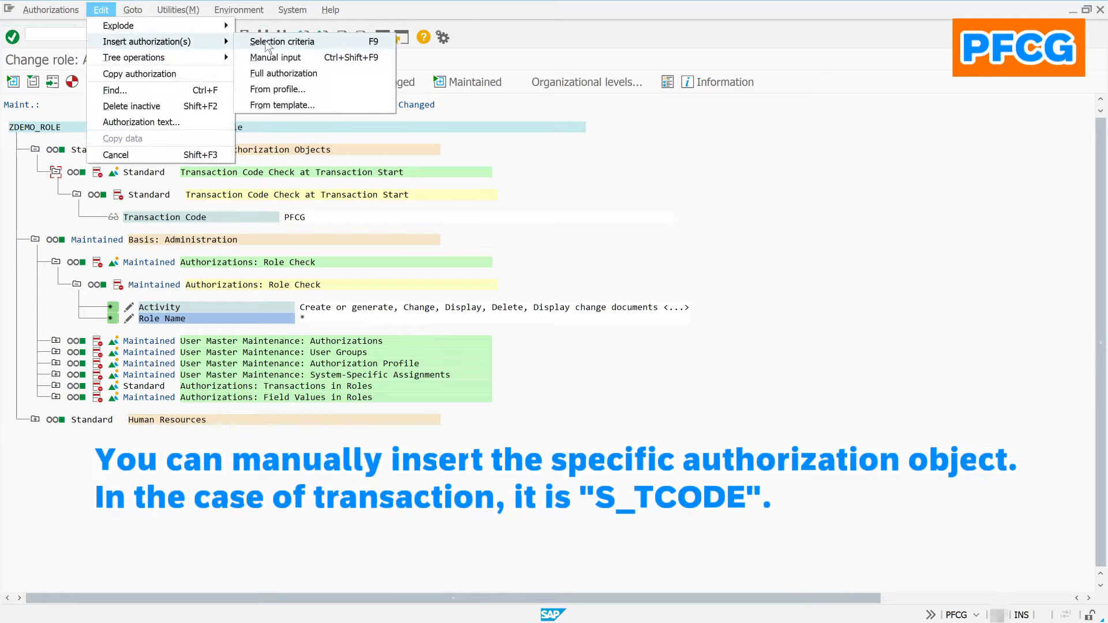
click(306, 56)
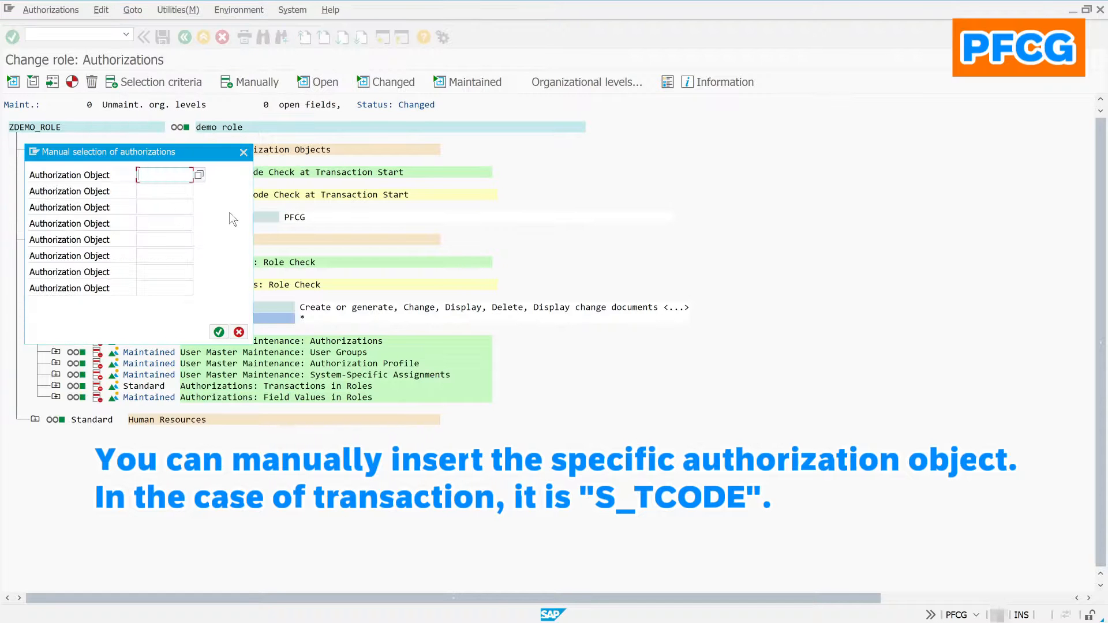
text(s)
click(183, 204)
click(219, 332)
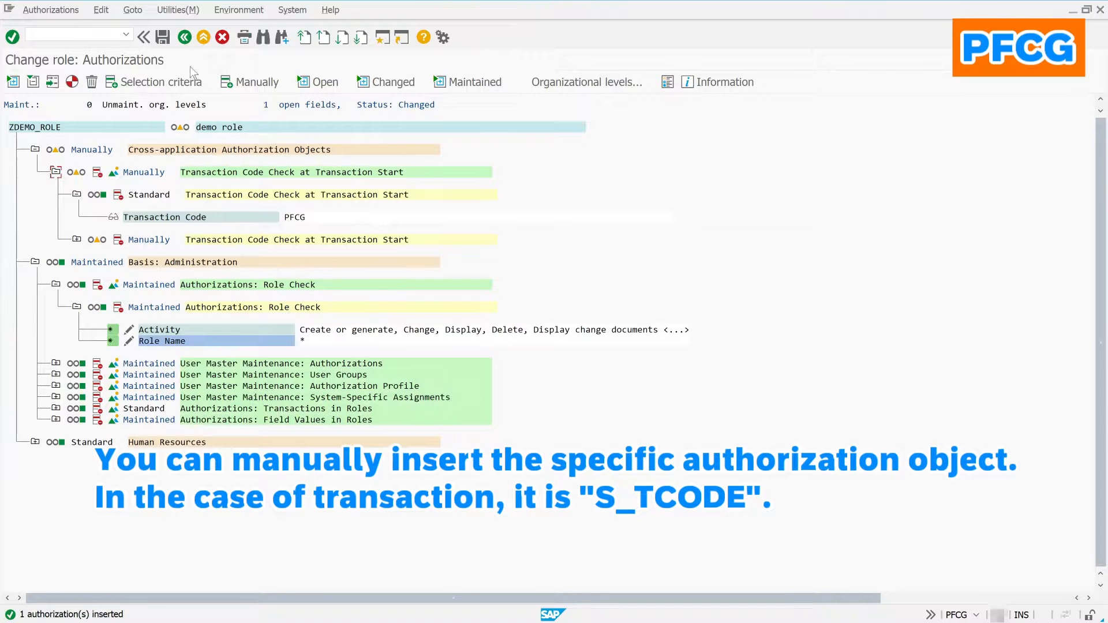
Step: Show technical names and limit the S_TCODE transaction code field to SE*
click(179, 11)
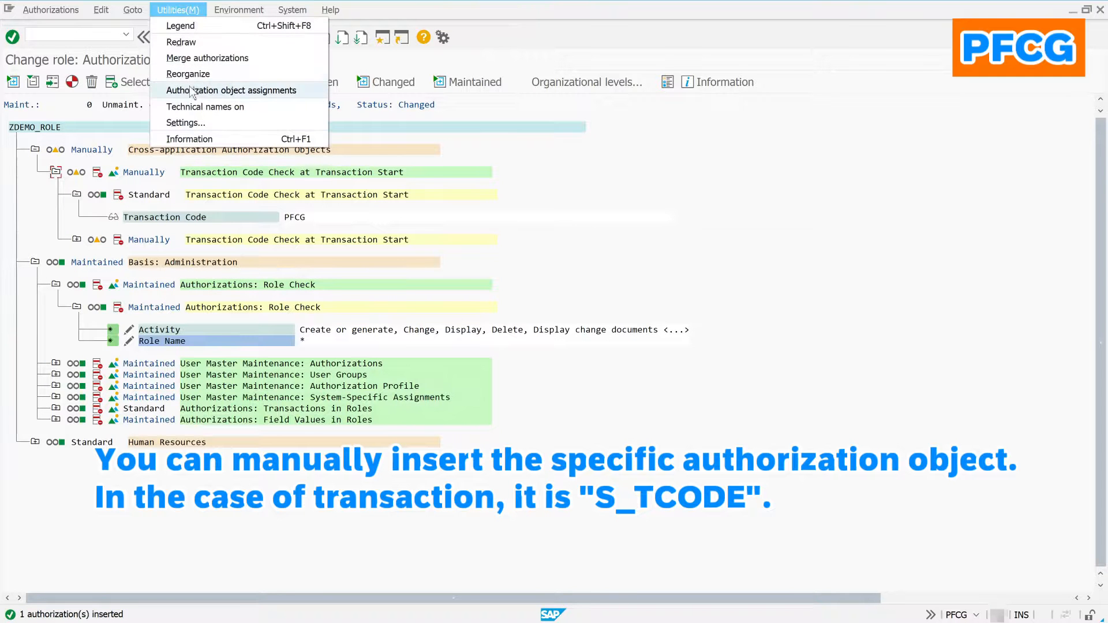
click(202, 106)
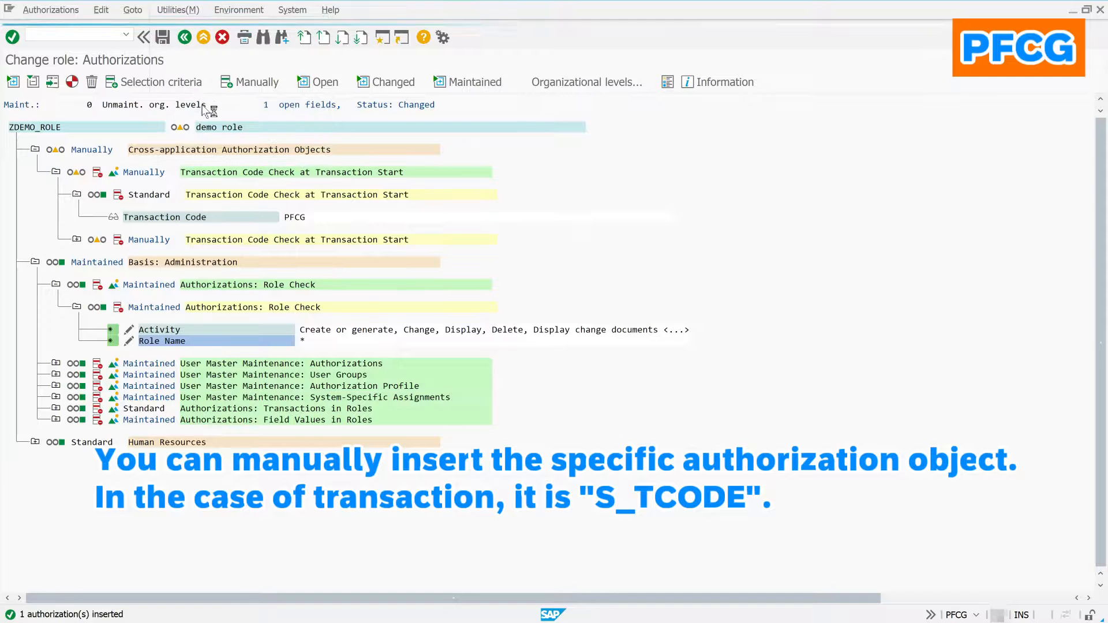
click(76, 240)
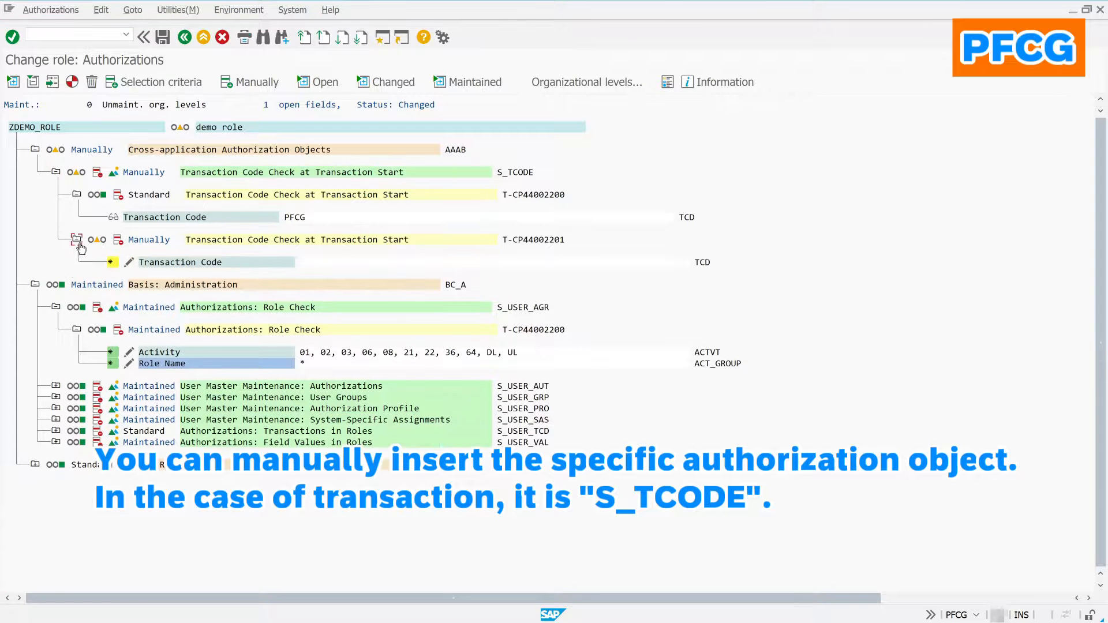
click(129, 263)
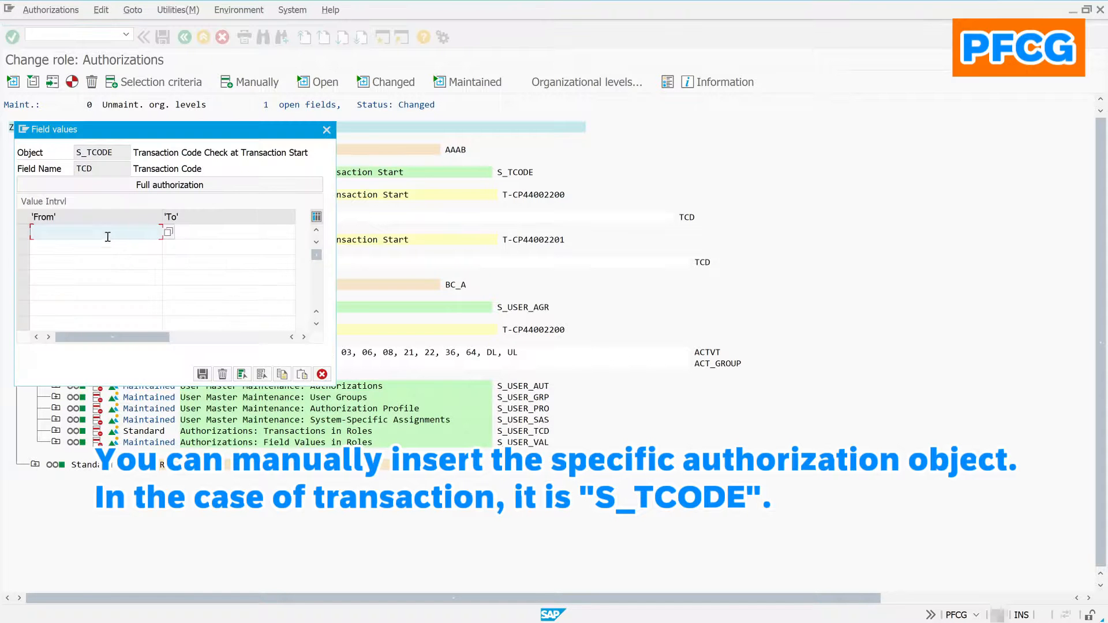
text(SE*)
click(202, 375)
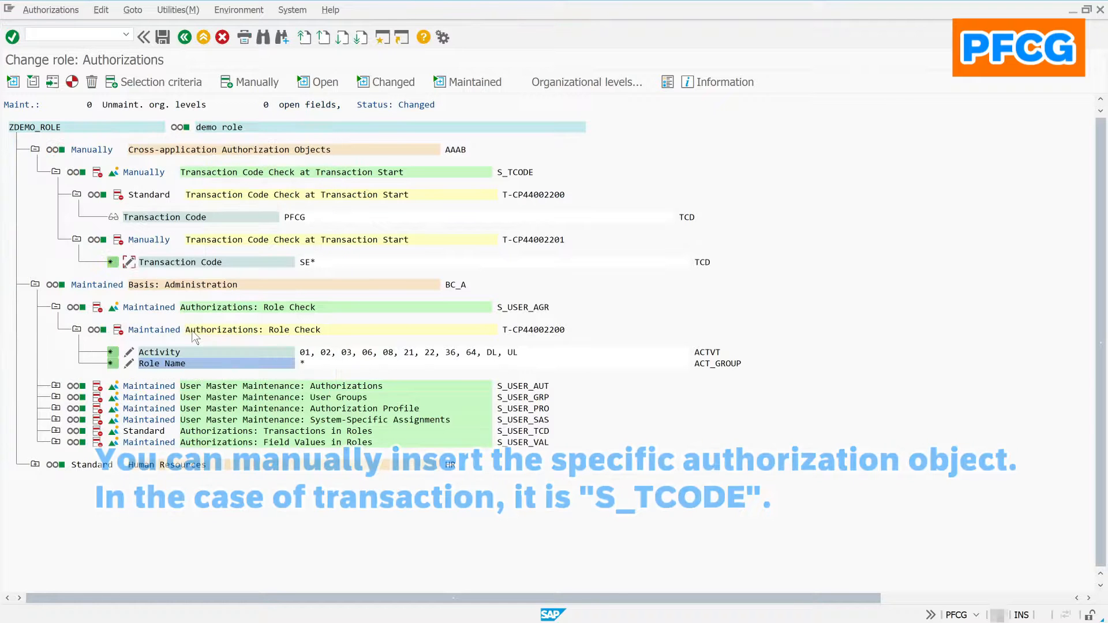
Step: Generate the role's profile T-CP440022 and return to the role overview
click(74, 87)
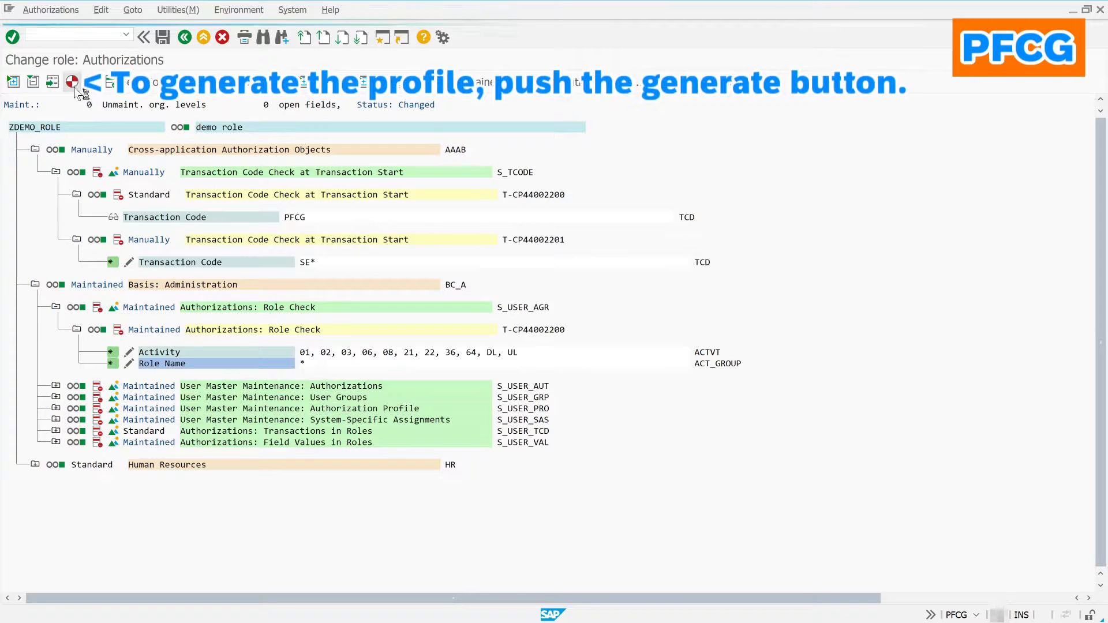
click(395, 213)
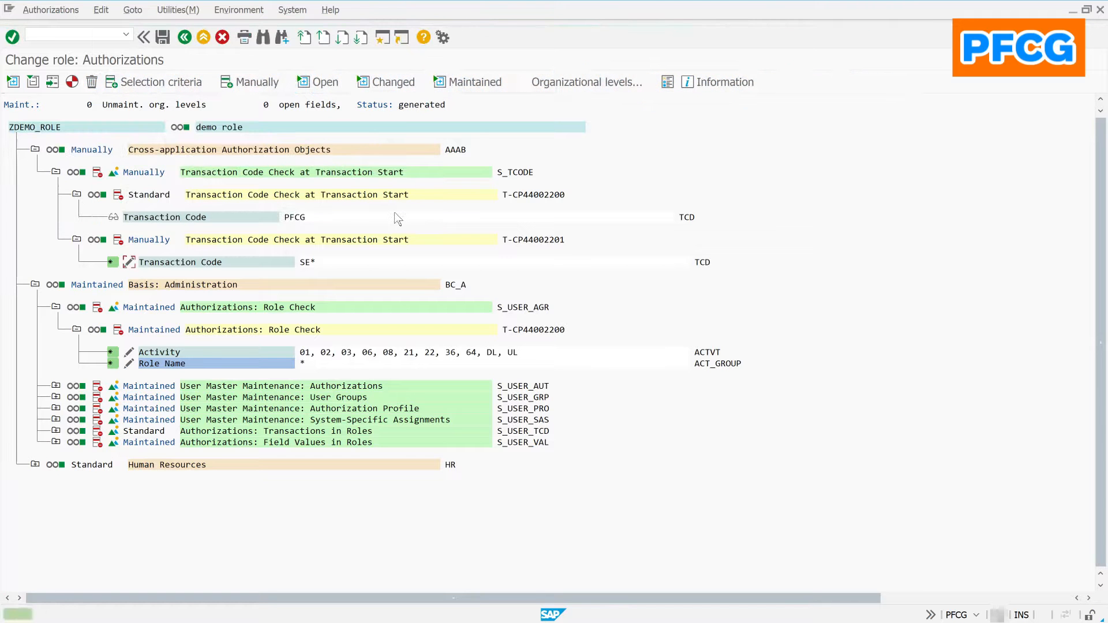
click(185, 38)
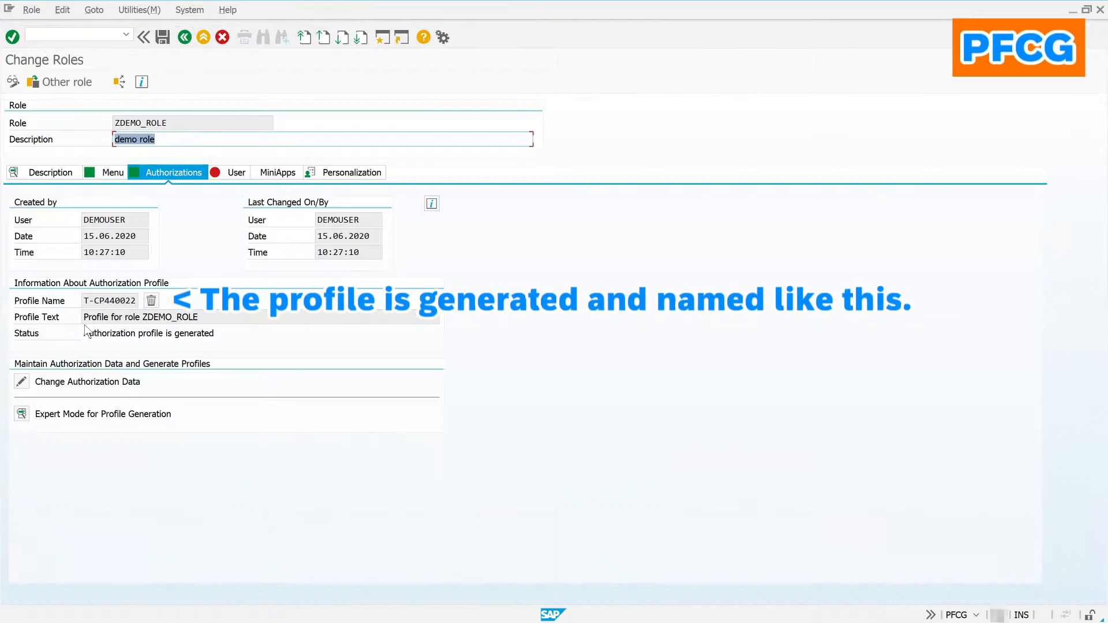
click(234, 173)
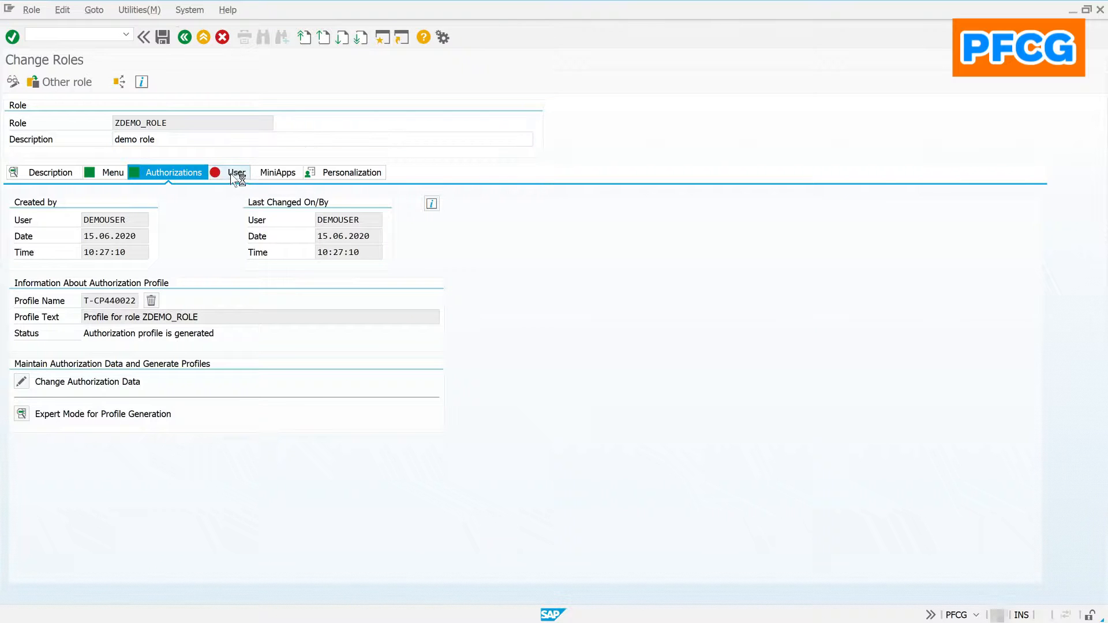
Step: Assign ZDEMO_ROLE to the demo user, run the complete user comparison, save and exit
text(de)
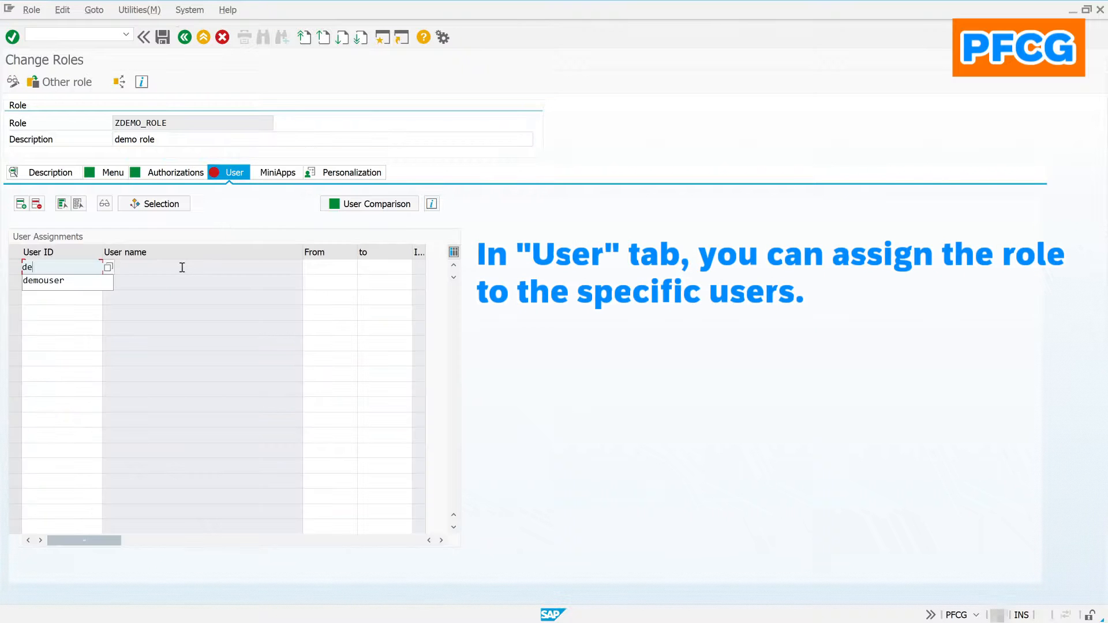
text(mouser)
key(Return)
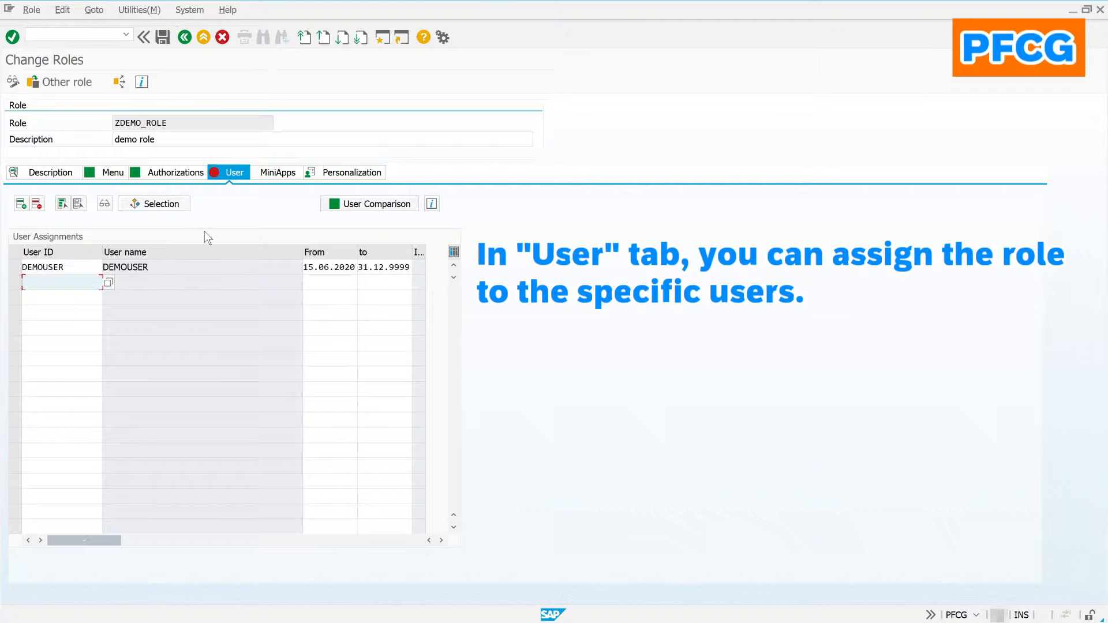
click(385, 204)
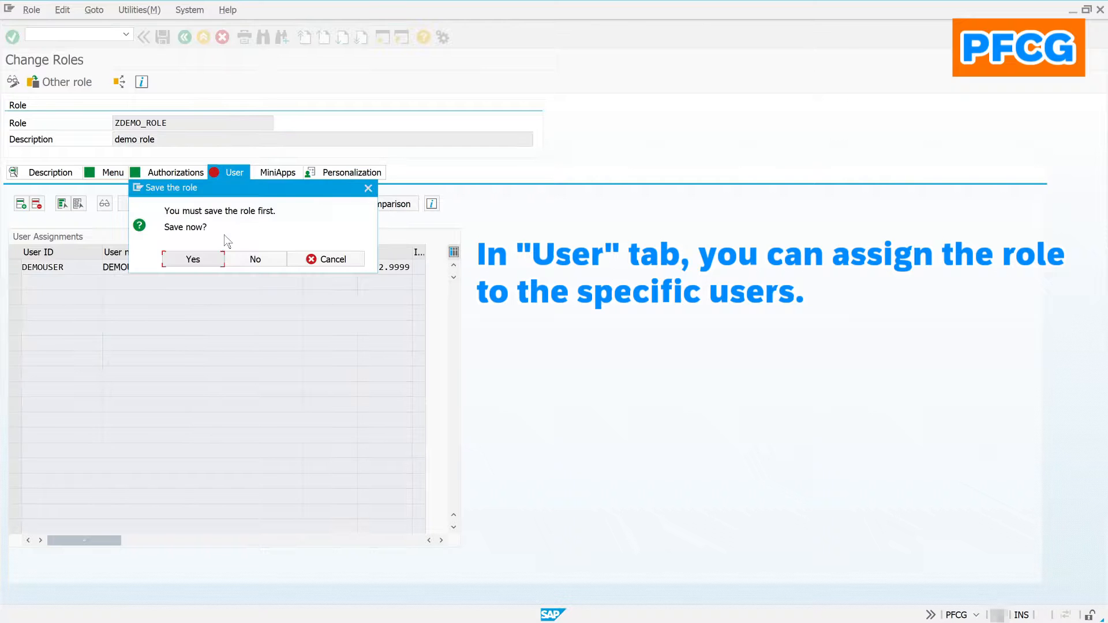
click(194, 259)
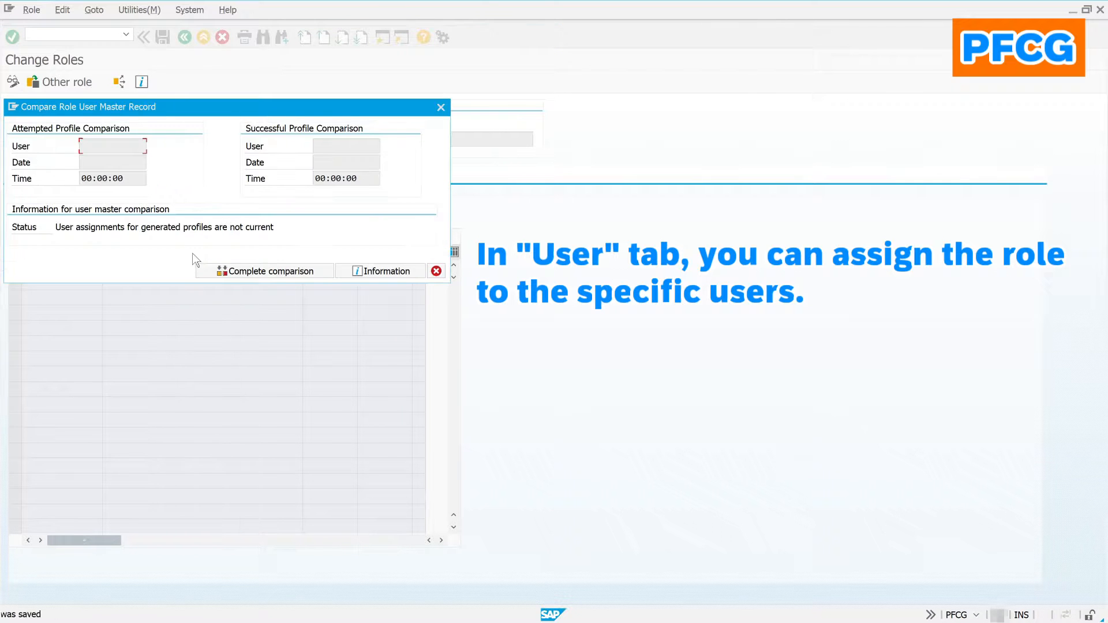
click(238, 274)
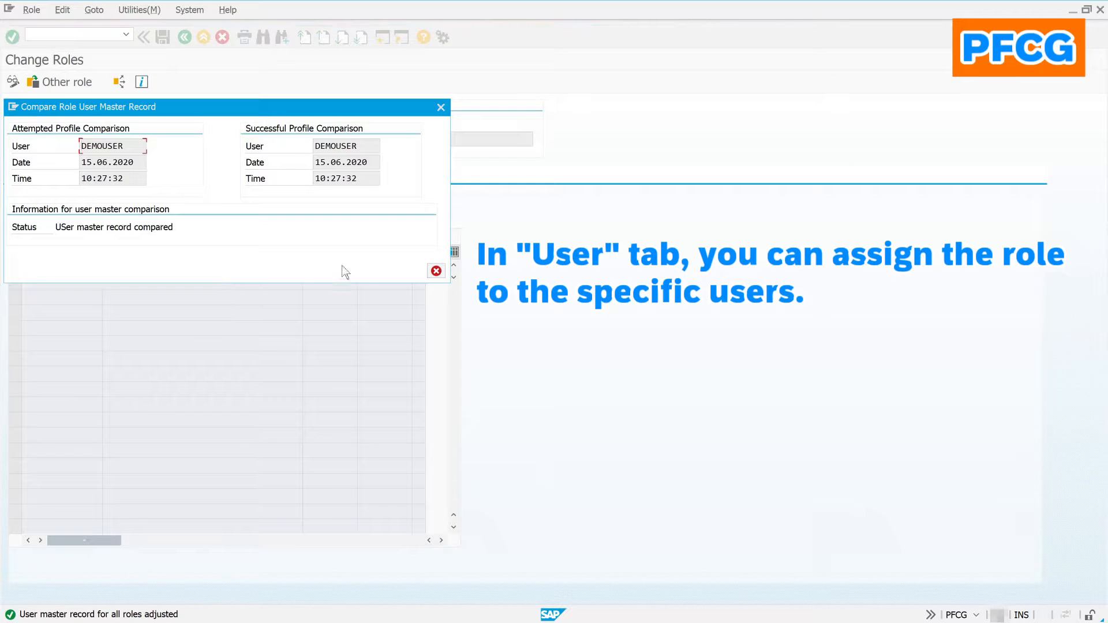
click(435, 270)
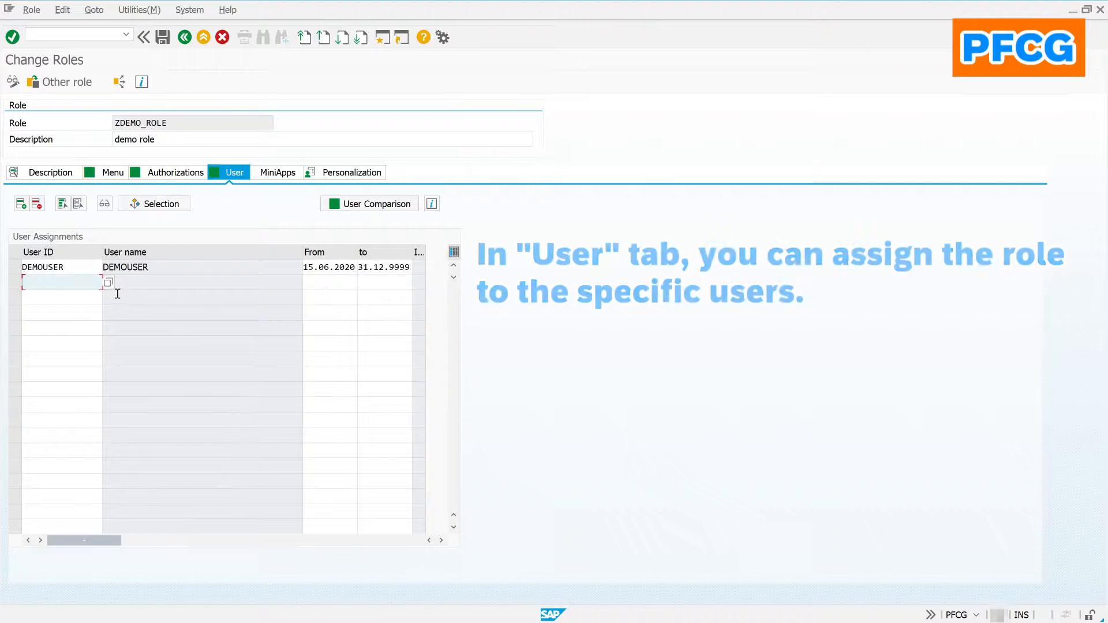
click(166, 44)
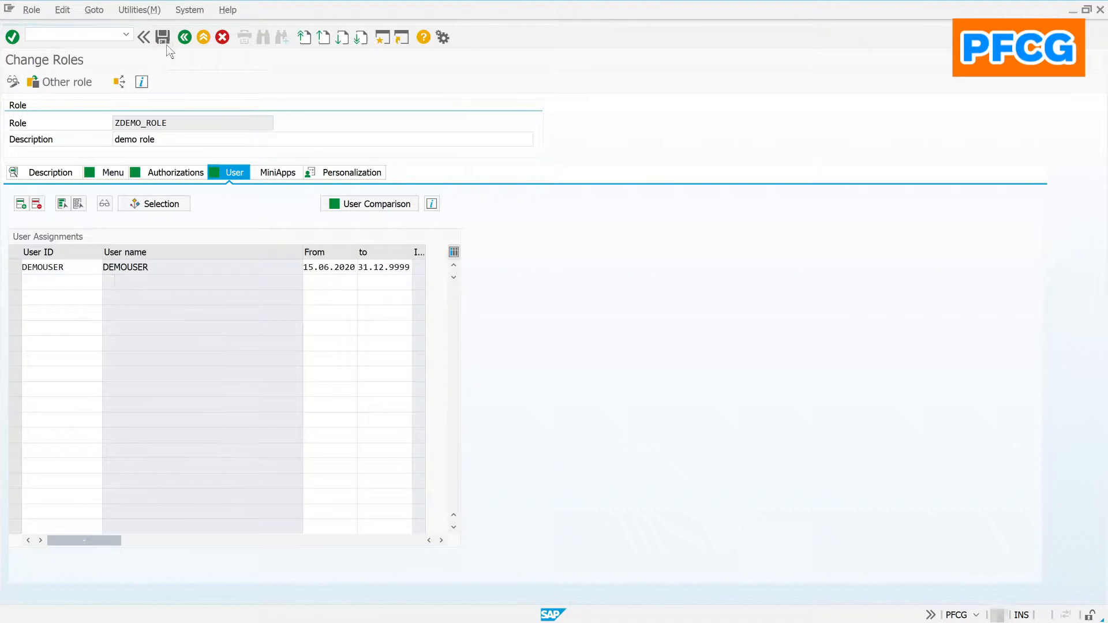
click(203, 42)
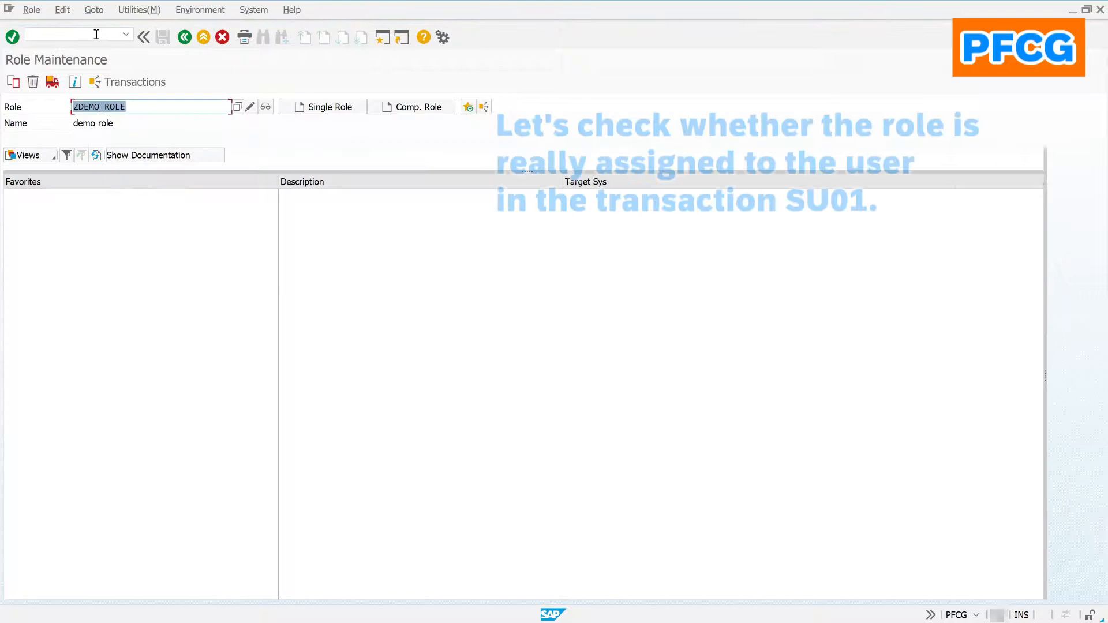
Step: Display the demo user's record in SU01 and open ZDEMO_ROLE from its Roles tab
click(96, 34)
key(Return)
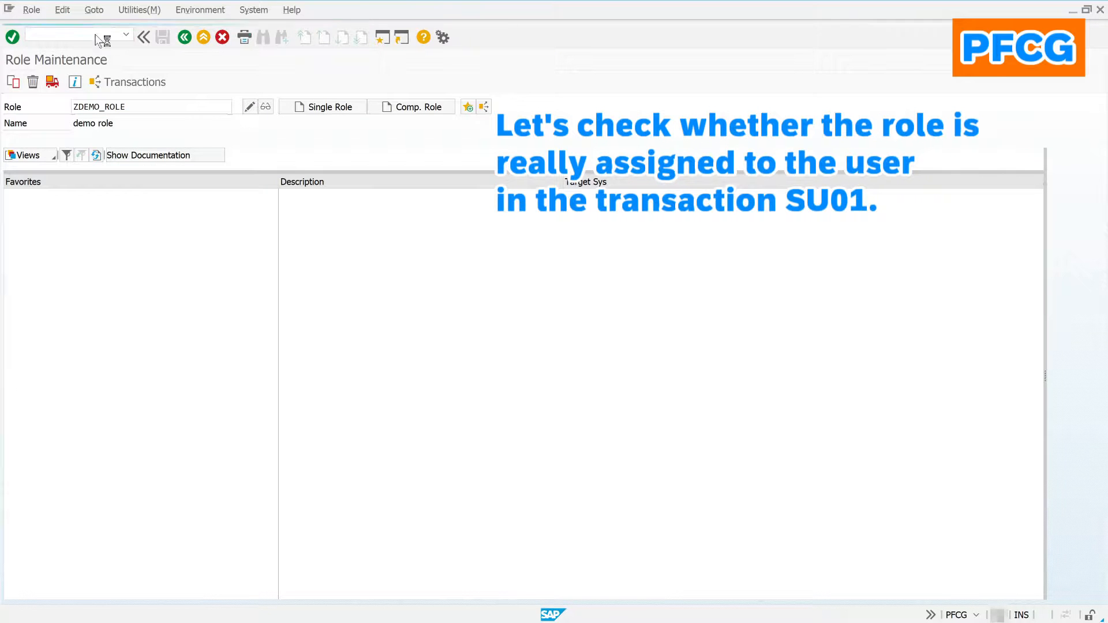
text(dem)
key(Down)
key(Return)
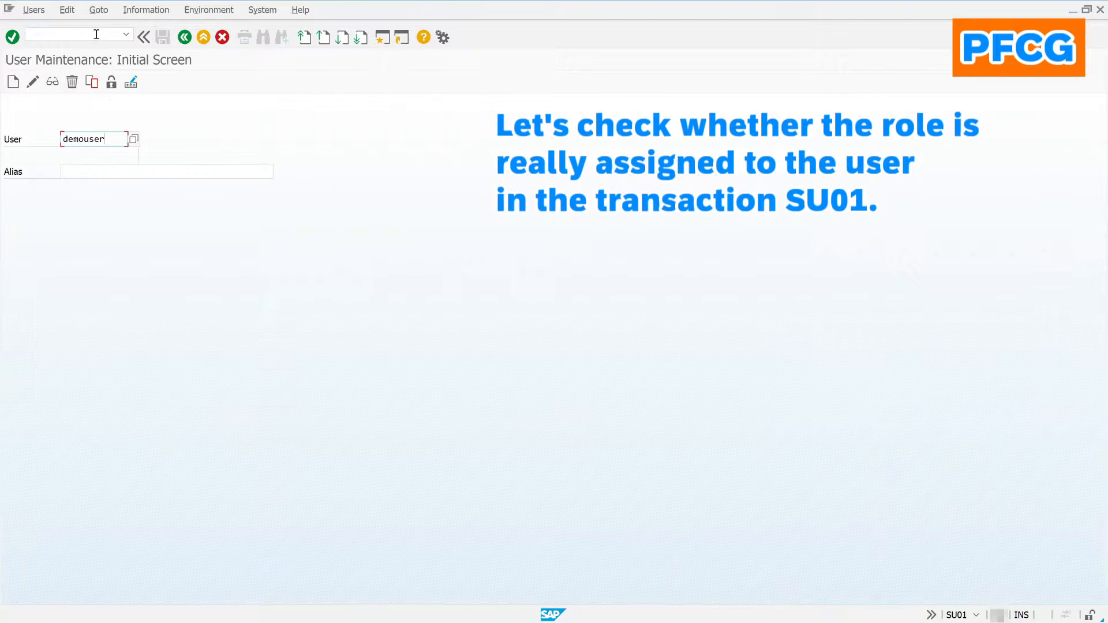
click(53, 81)
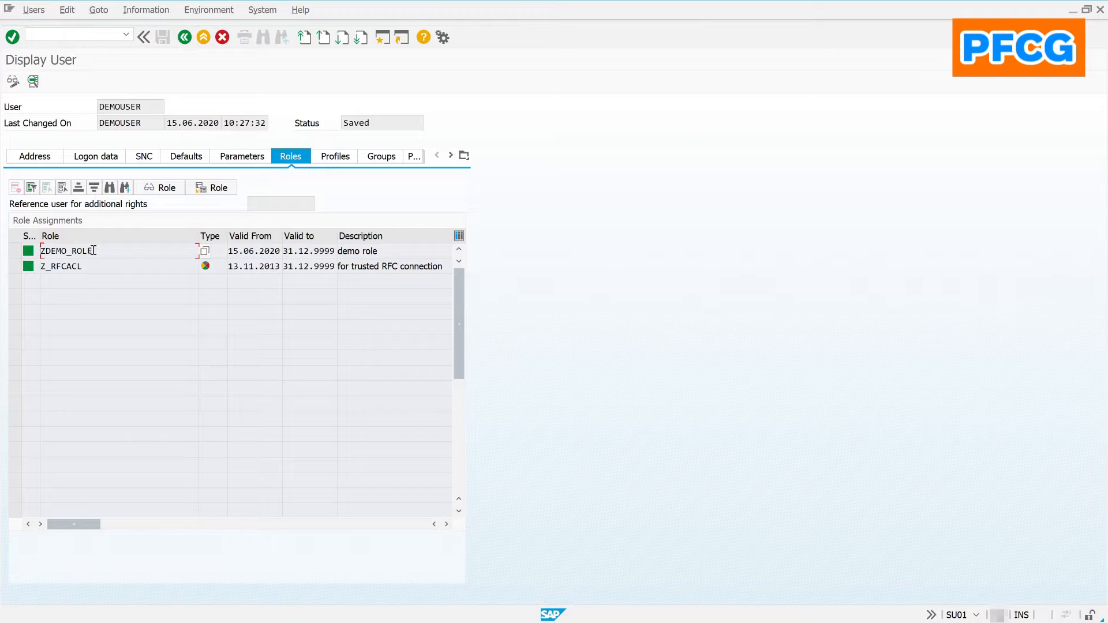
double_click(85, 250)
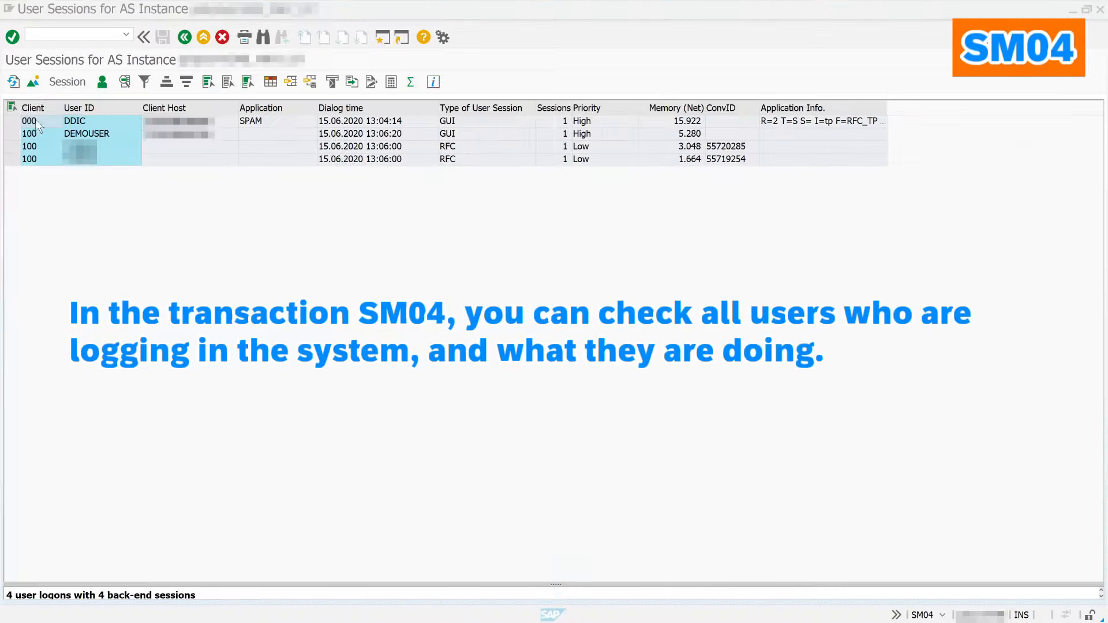
Step: Refresh SM04, review the second user's back-end sessions, then browse the User trace options
click(14, 81)
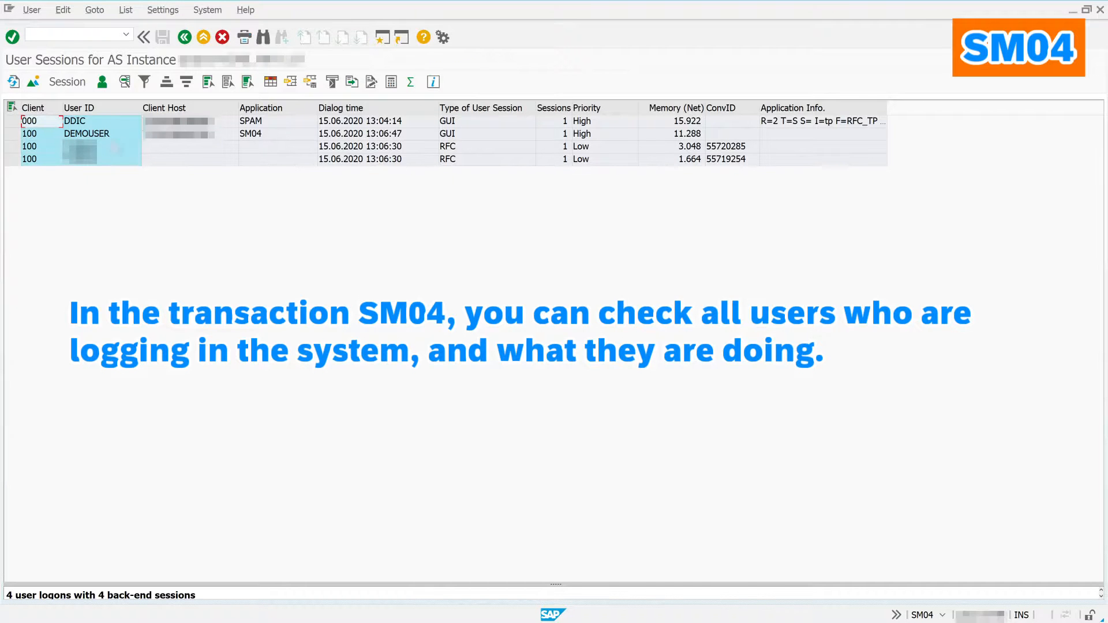
double_click(110, 135)
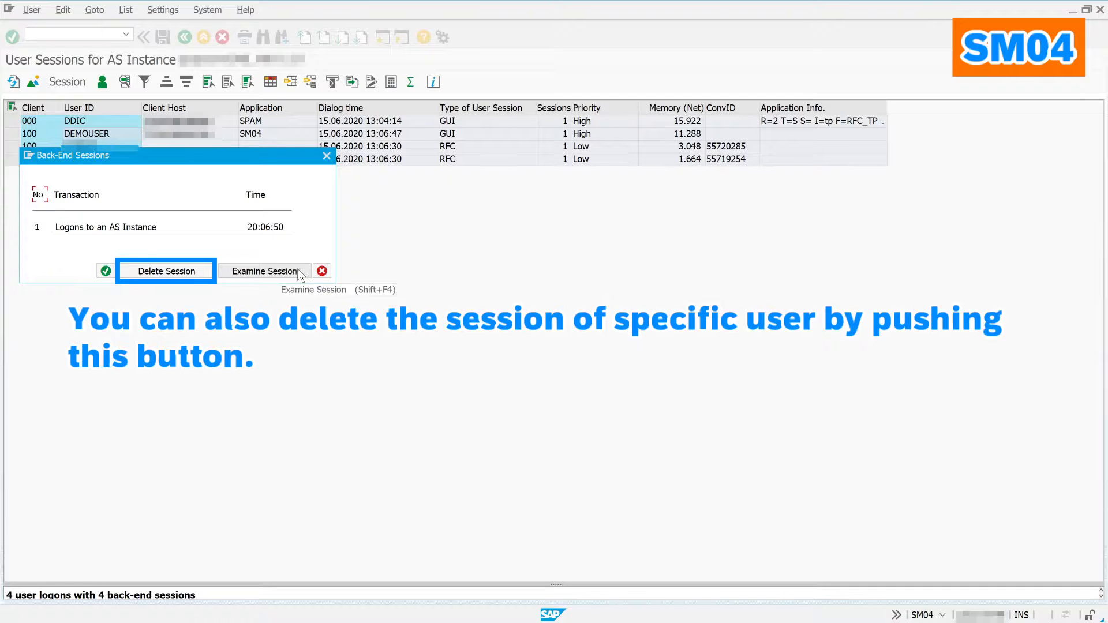
click(101, 269)
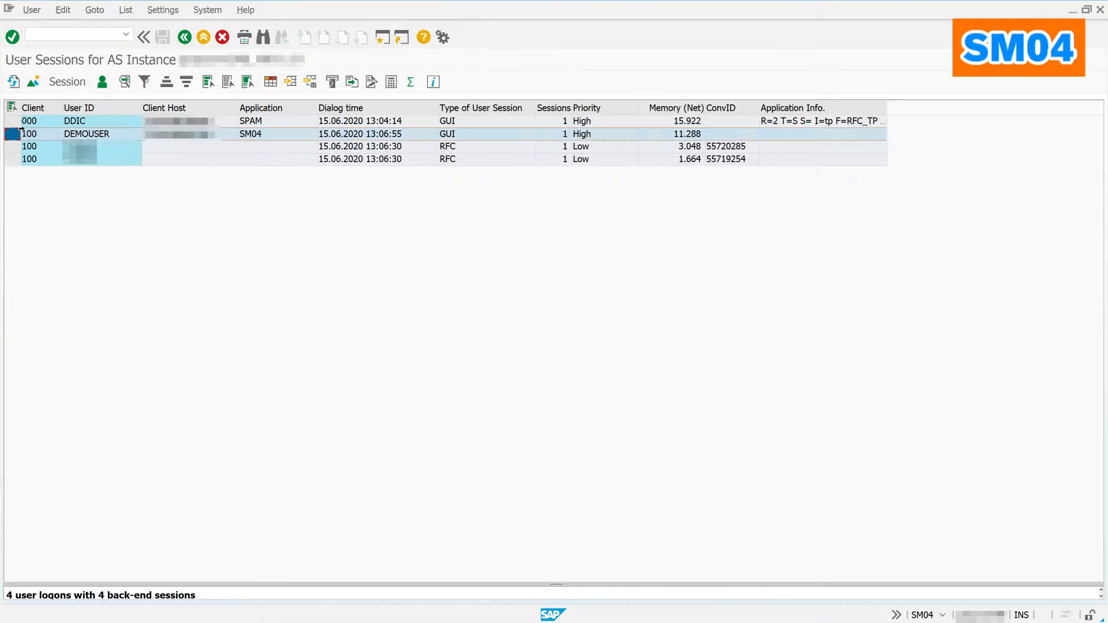
click(32, 10)
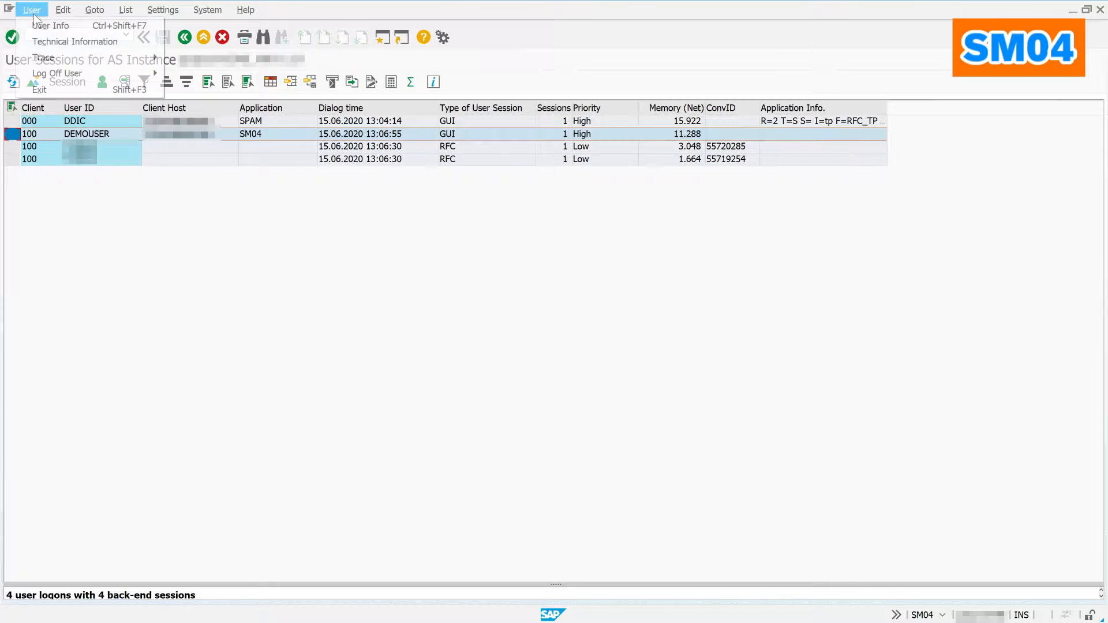
mouse_move(36, 60)
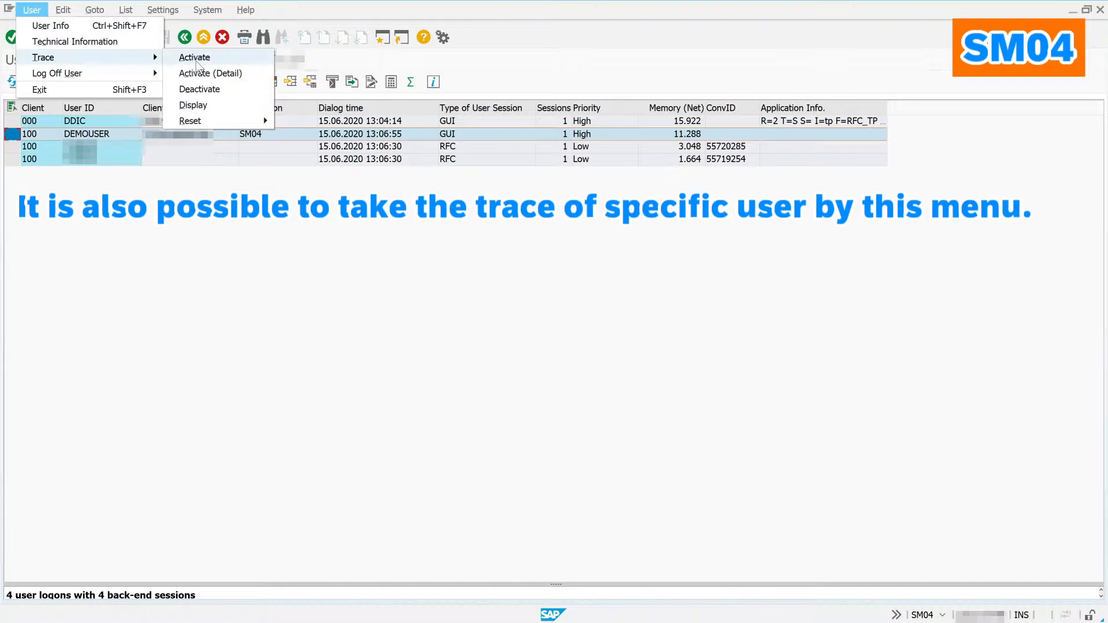
click(205, 252)
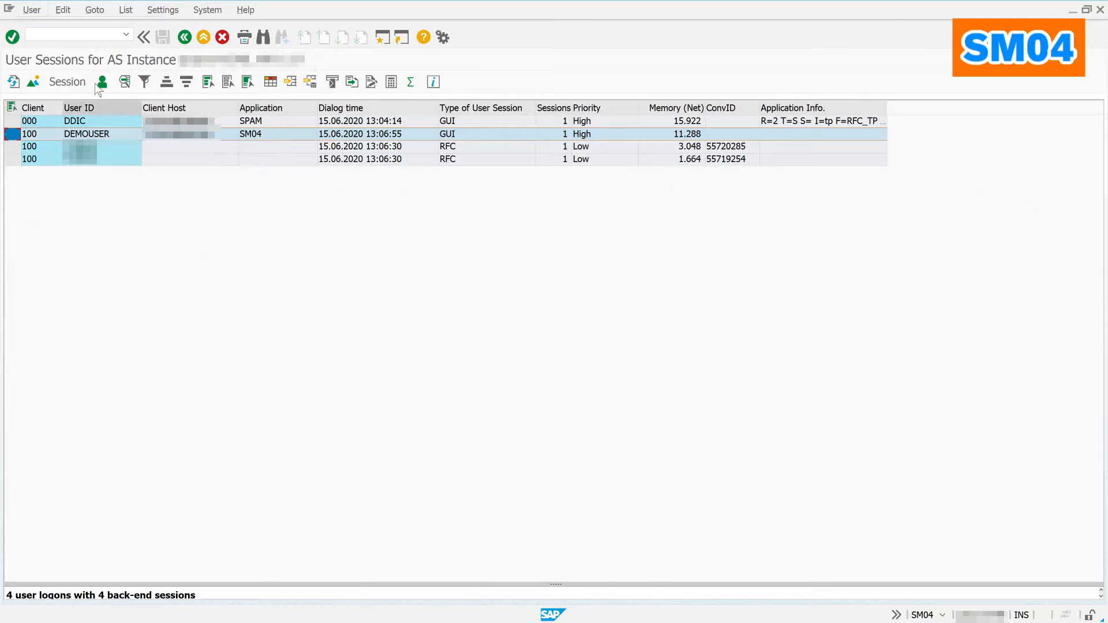
Step: Check user sessions on all application servers in AL08, then view the first user's back-end sessions
click(35, 85)
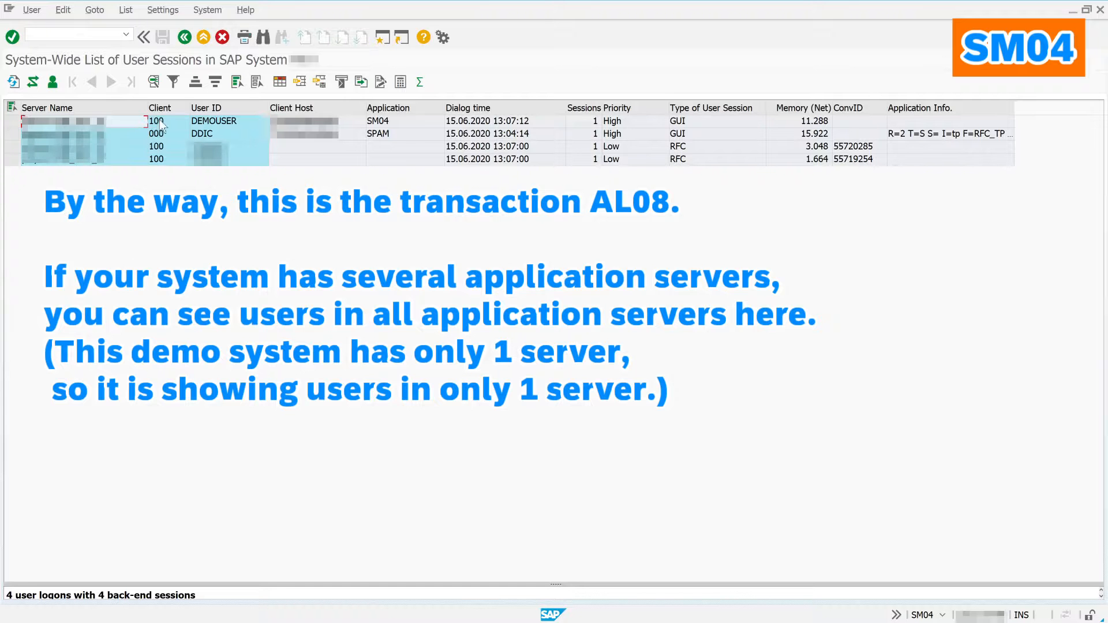
click(185, 38)
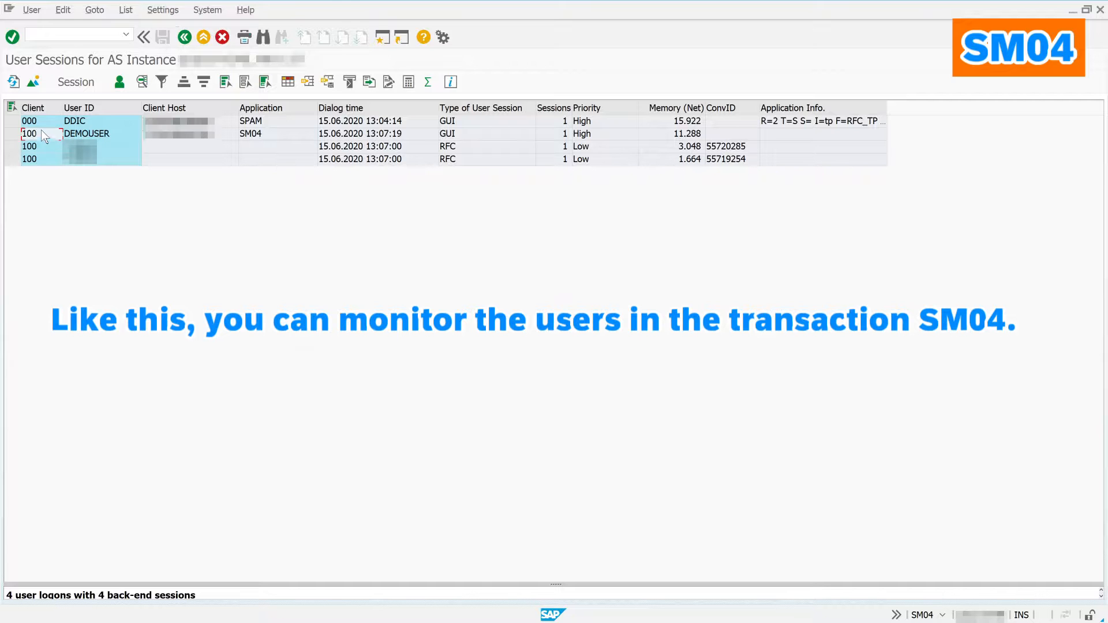
click(17, 125)
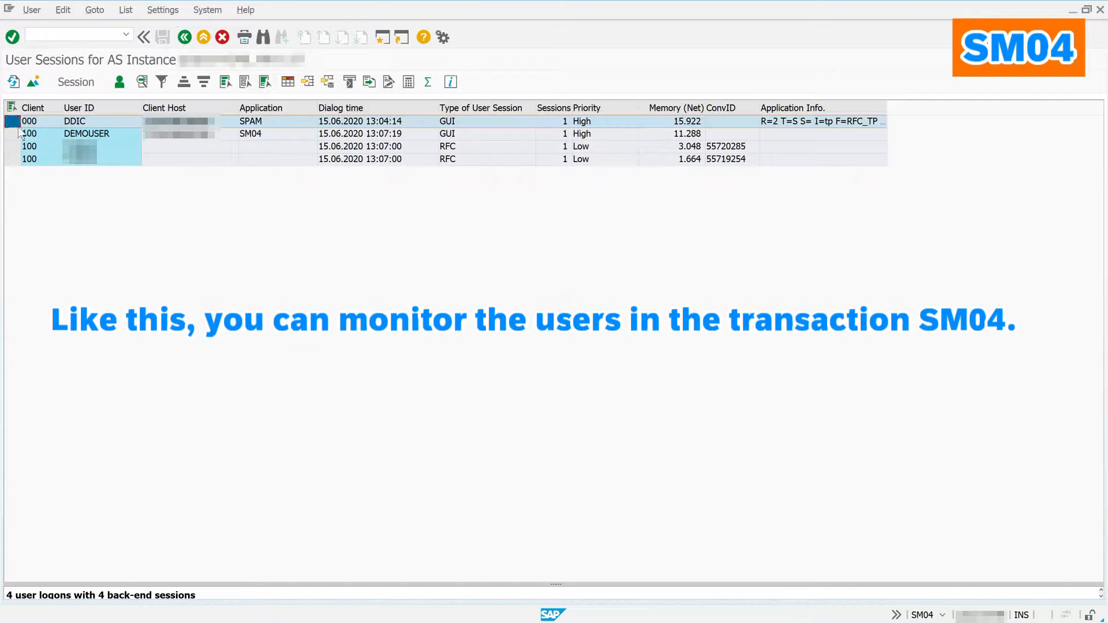
click(73, 82)
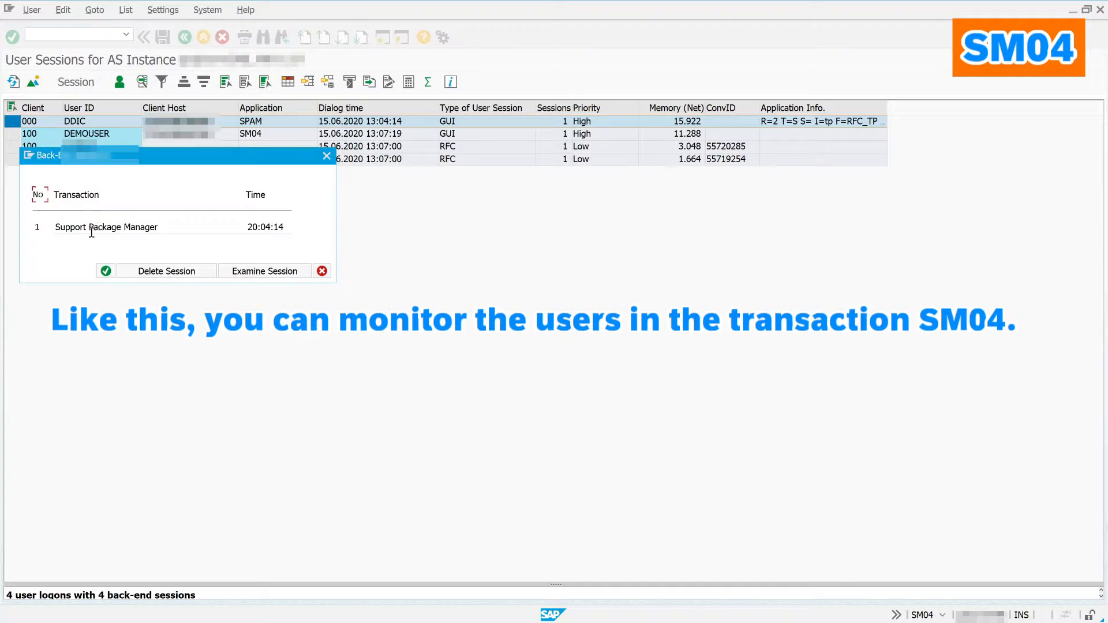
click(106, 272)
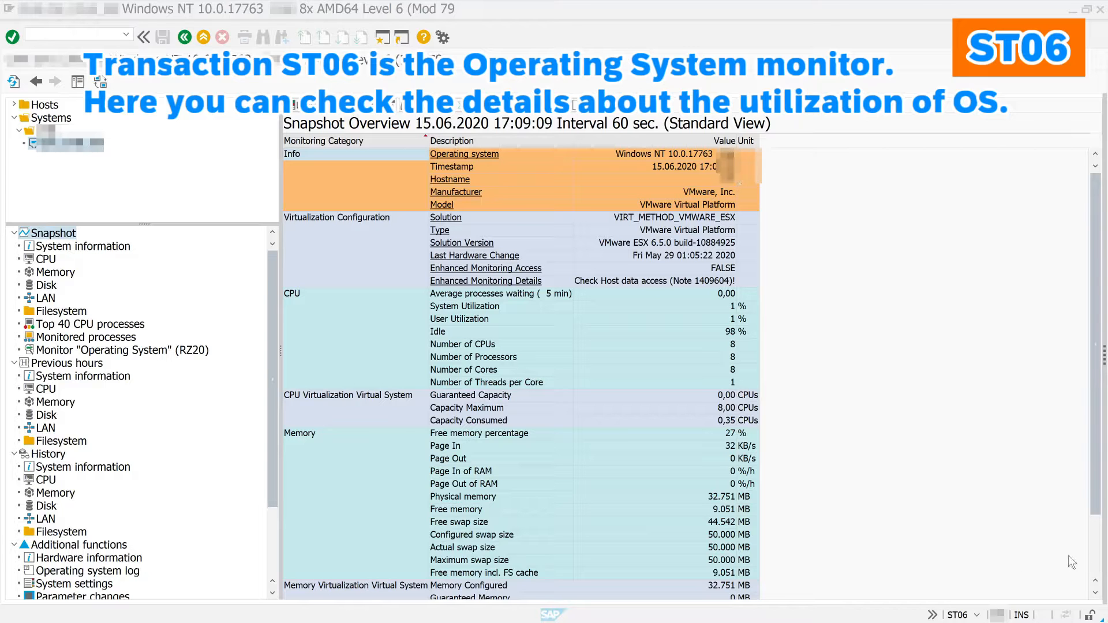
Step: Review the ST06 snapshots: system information, CPU, memory, disk, filesystem, LAN and Top 40 CPU processes, then History system information
click(1095, 565)
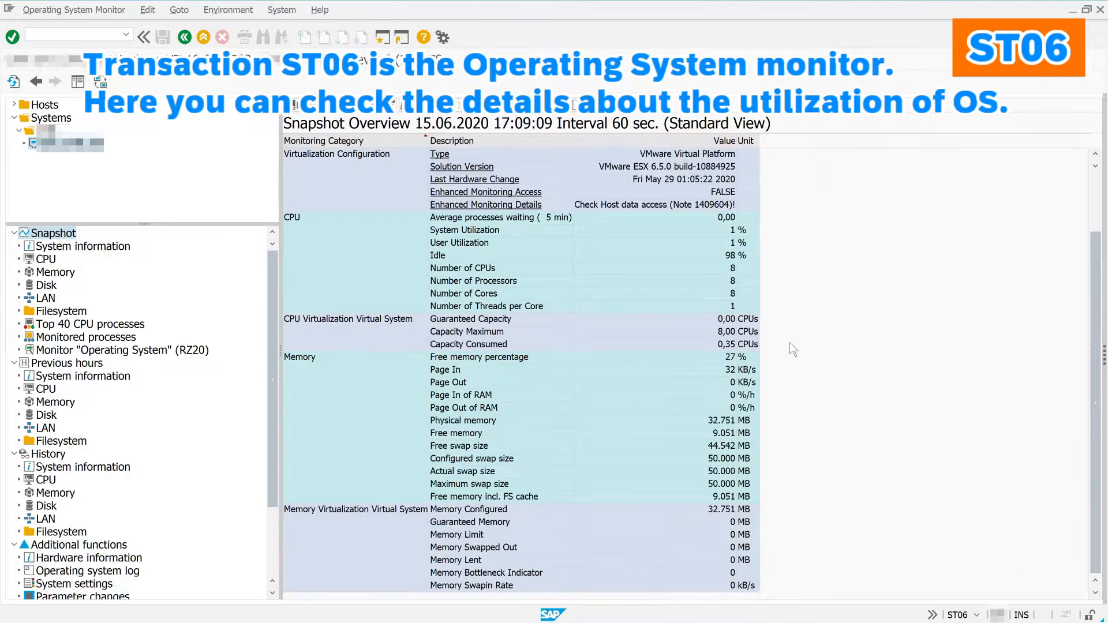
click(65, 249)
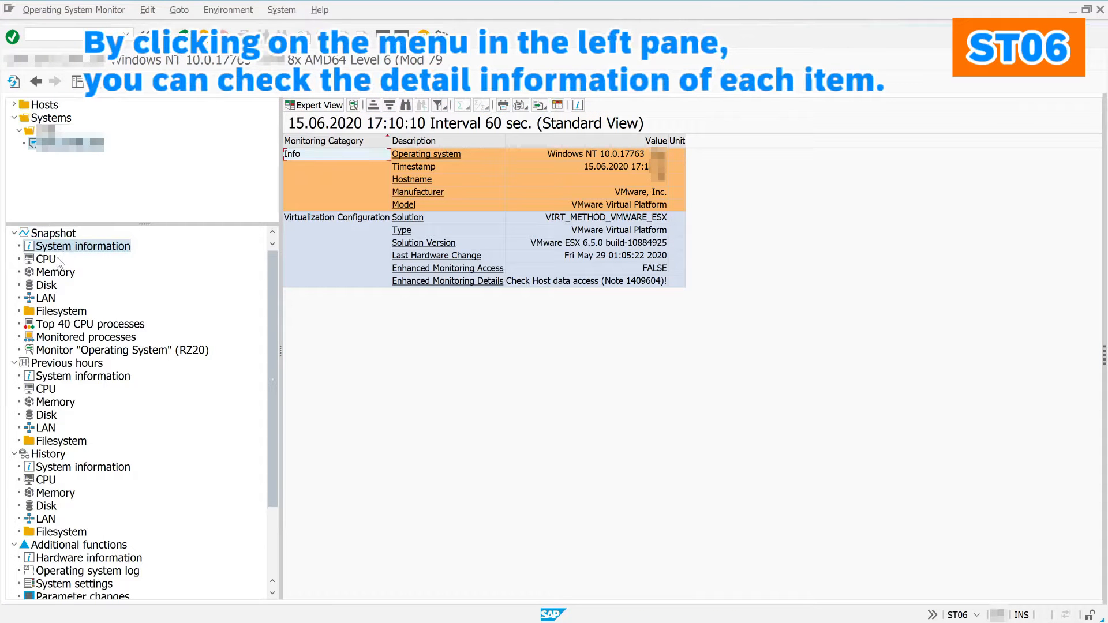
click(45, 259)
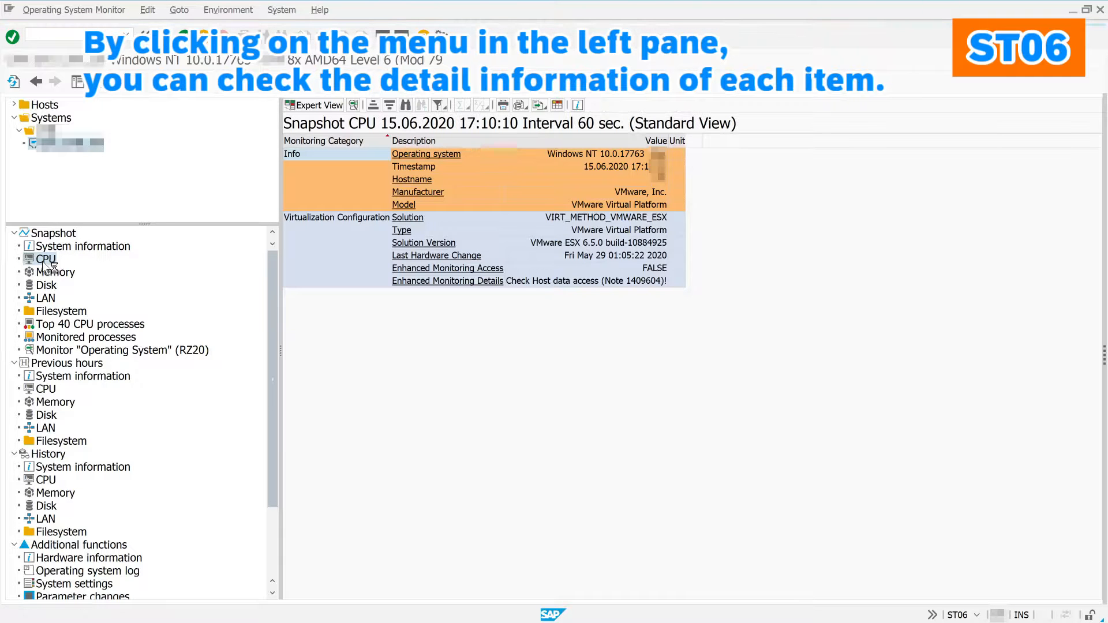
click(49, 275)
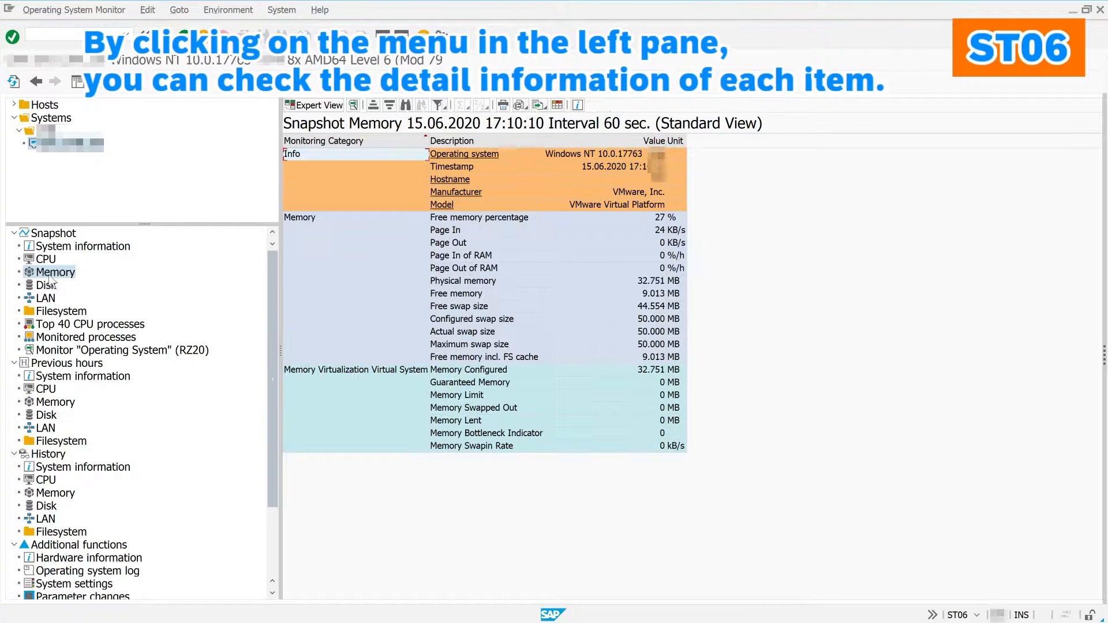
click(51, 288)
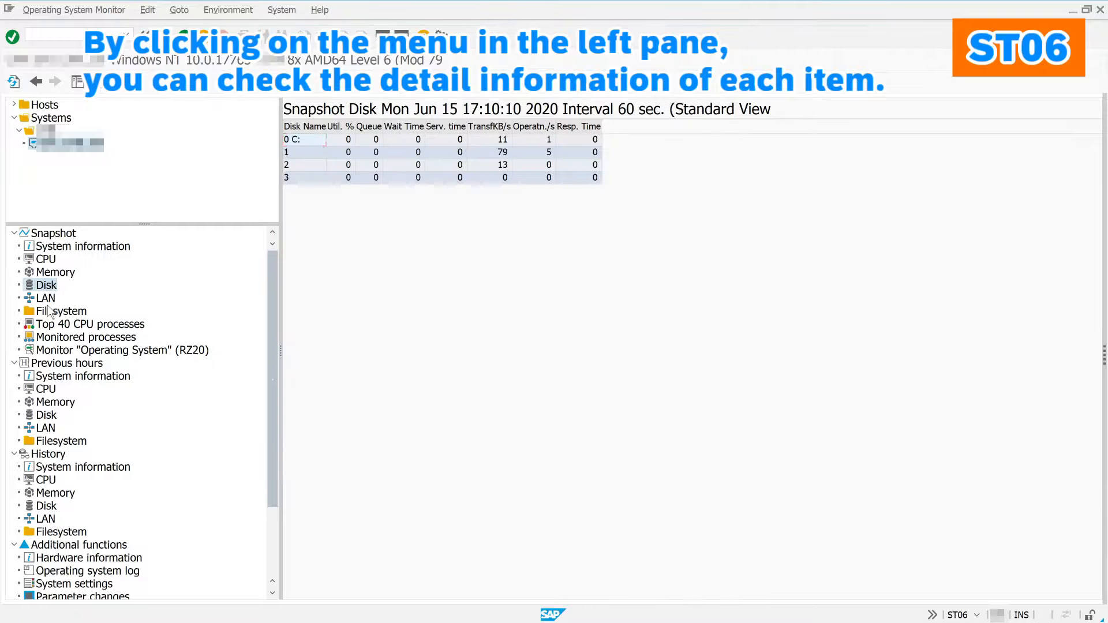
click(49, 312)
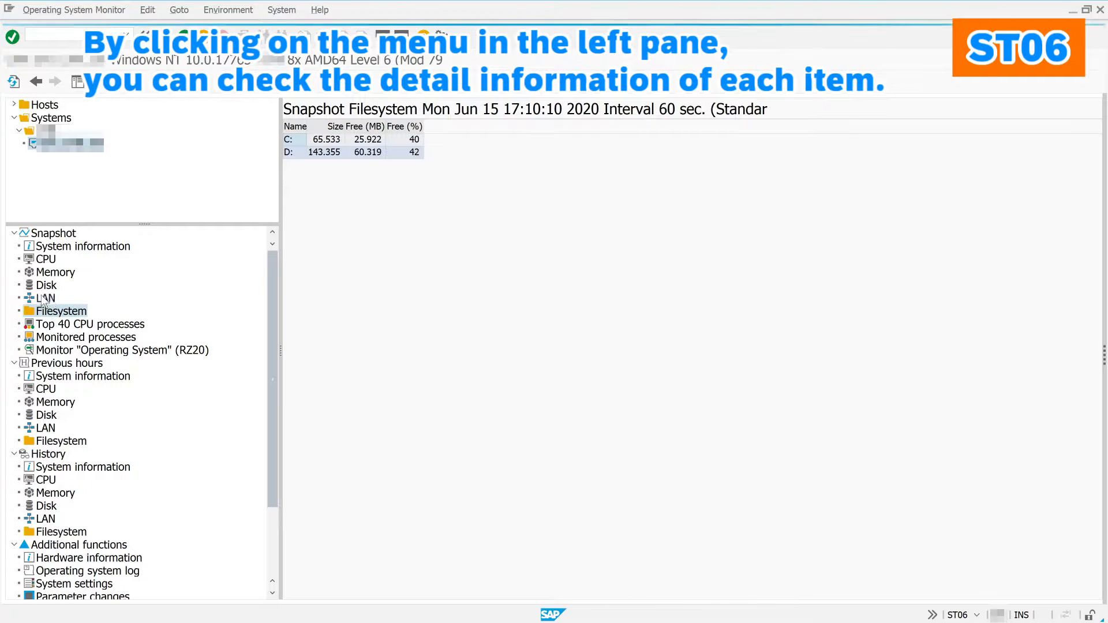
click(44, 299)
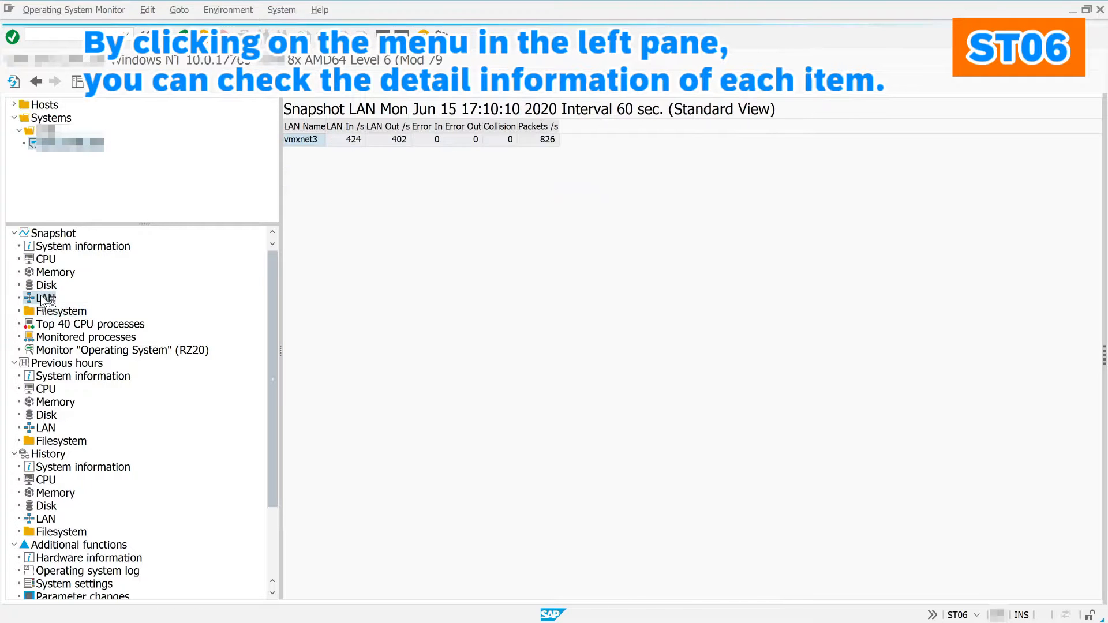
click(58, 325)
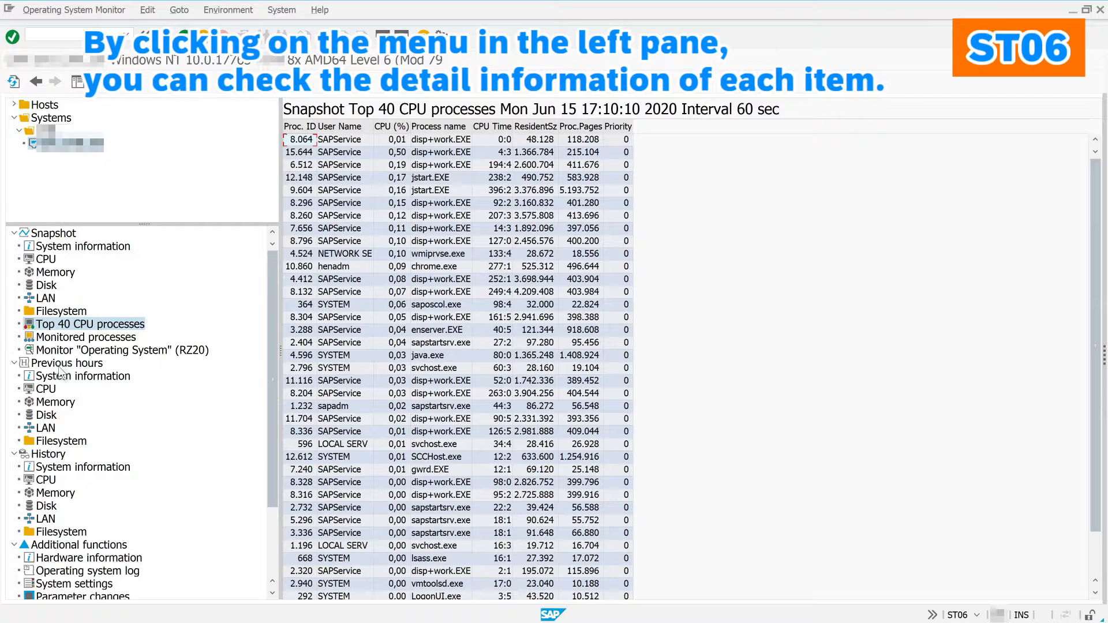
click(61, 467)
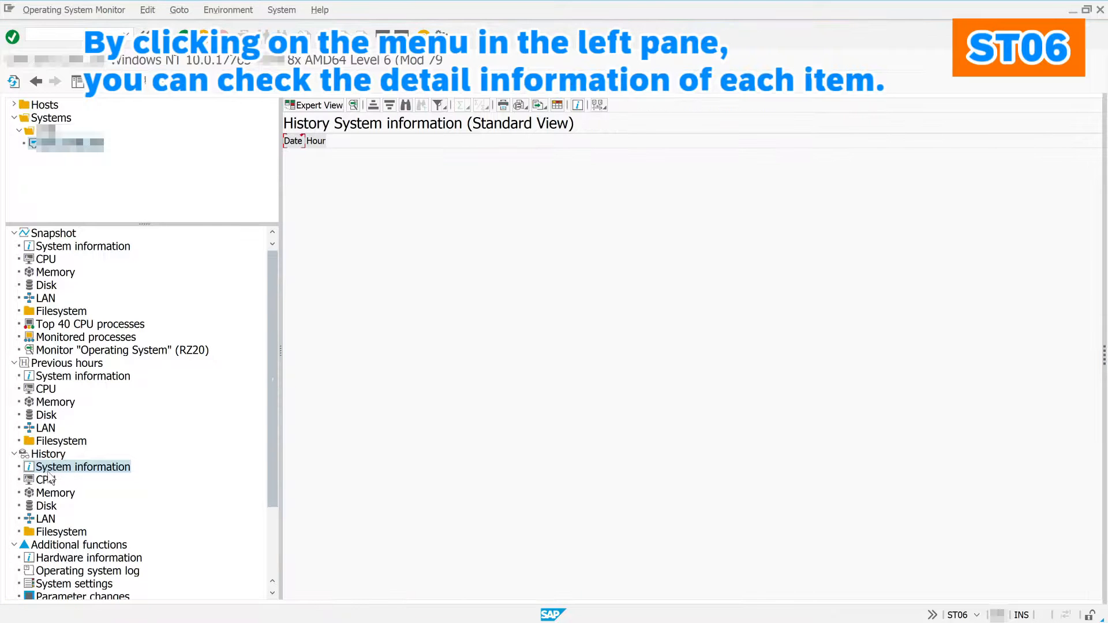
Step: Show the ST06 CPU history, then the hardware information report hw_info.txt
click(51, 482)
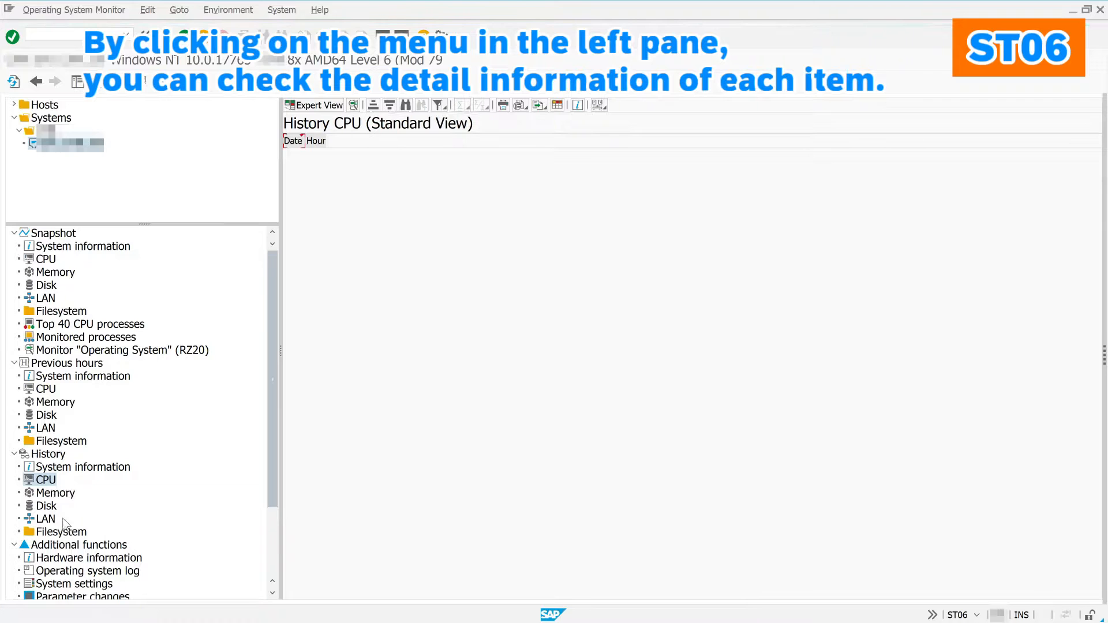
click(72, 558)
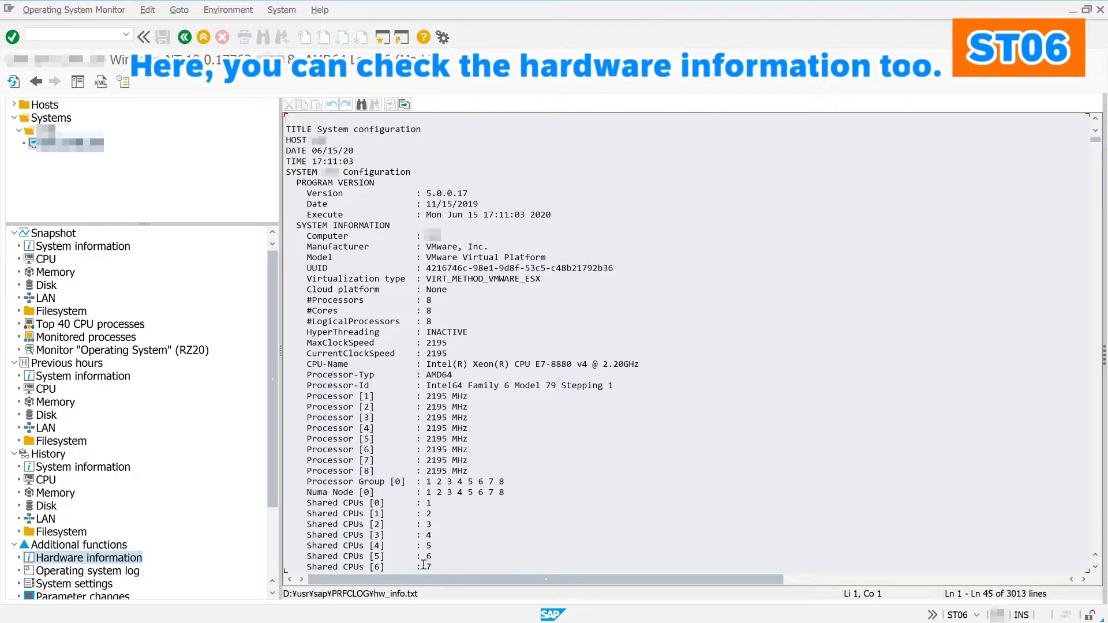
Step: Page down through the hw_info.txt hardware report
click(1095, 526)
click(1095, 526)
click(1095, 526)
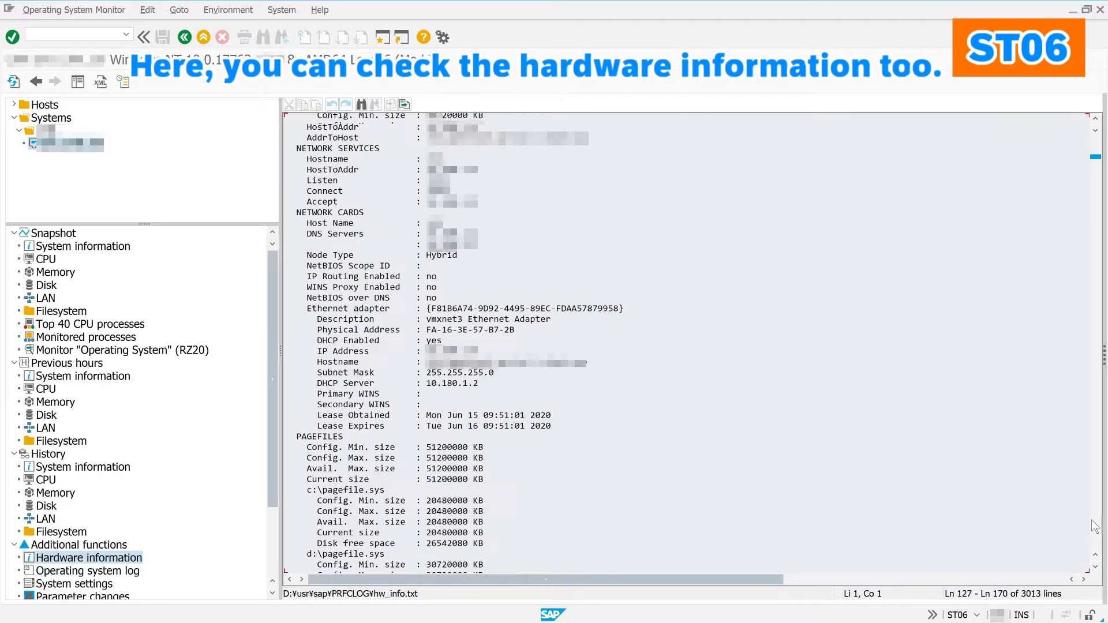
click(1095, 526)
click(1095, 526)
click(1095, 527)
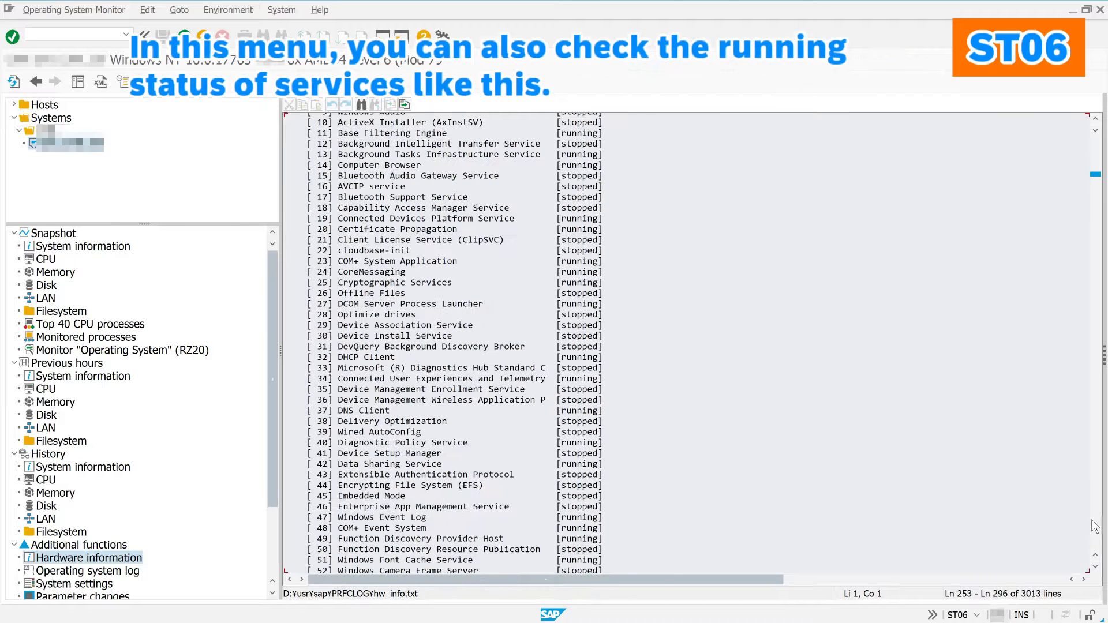
click(1095, 526)
click(1095, 526)
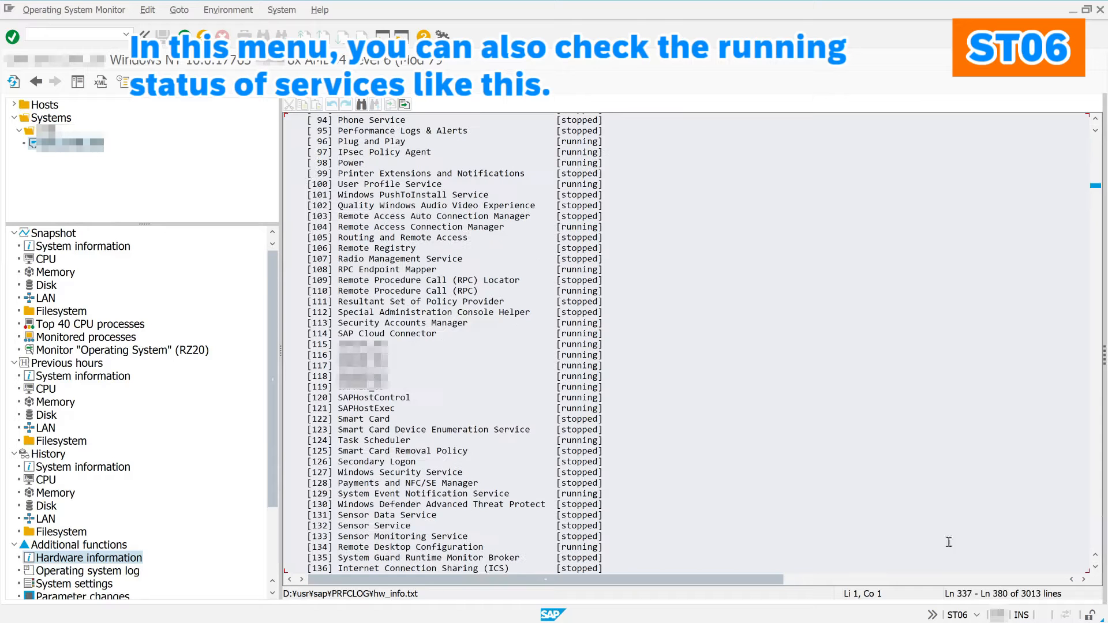
Step: Review the operating system log and the system settings
click(107, 571)
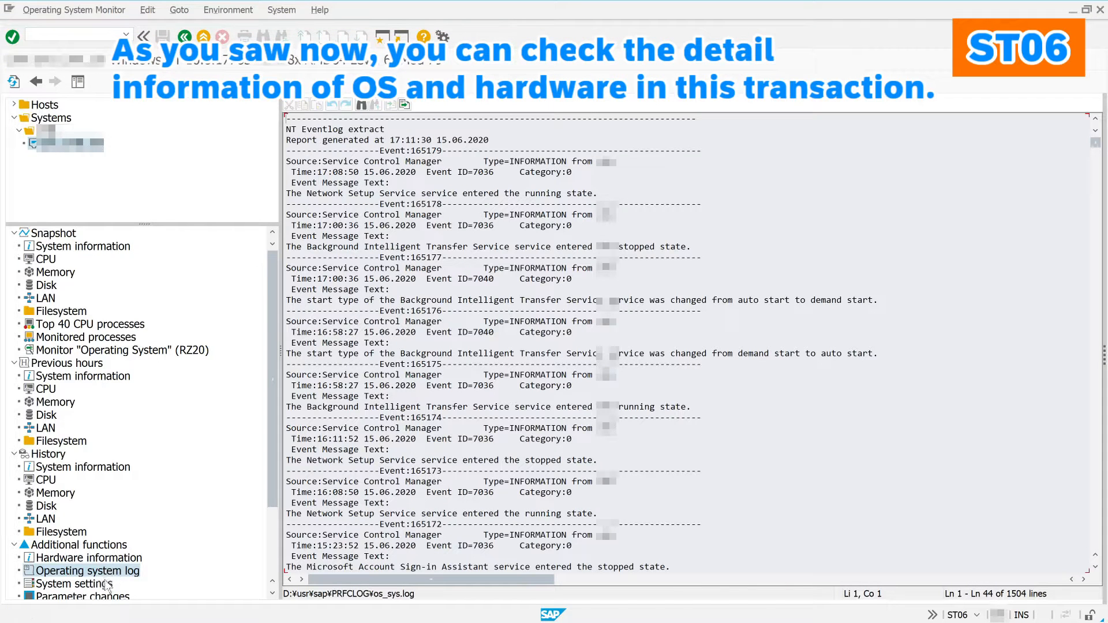
click(100, 584)
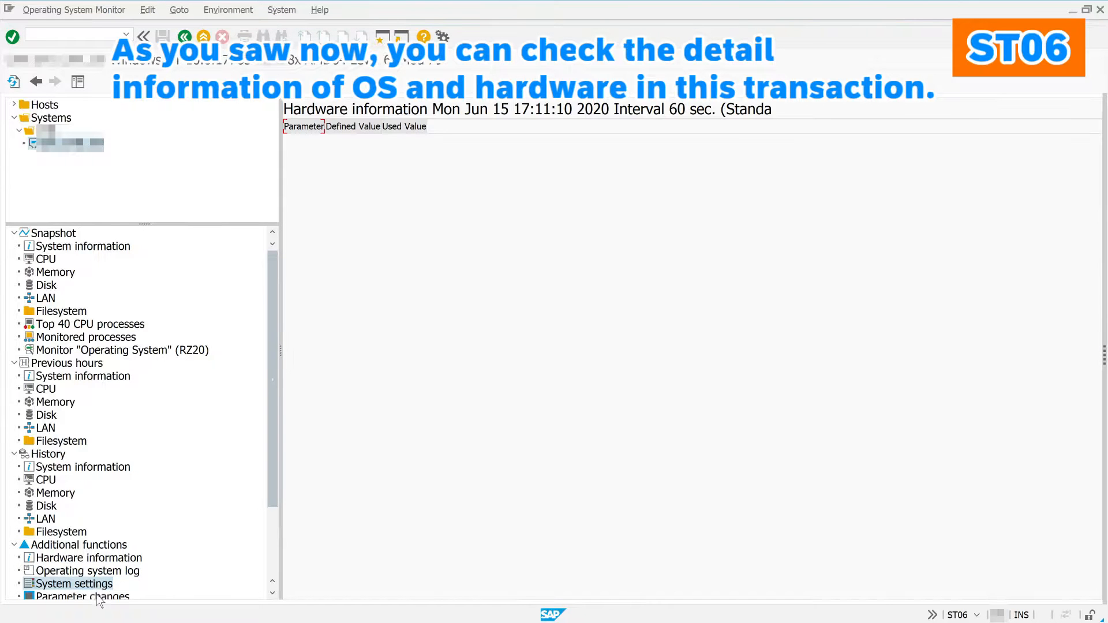
scroll(99, 600, down, 3)
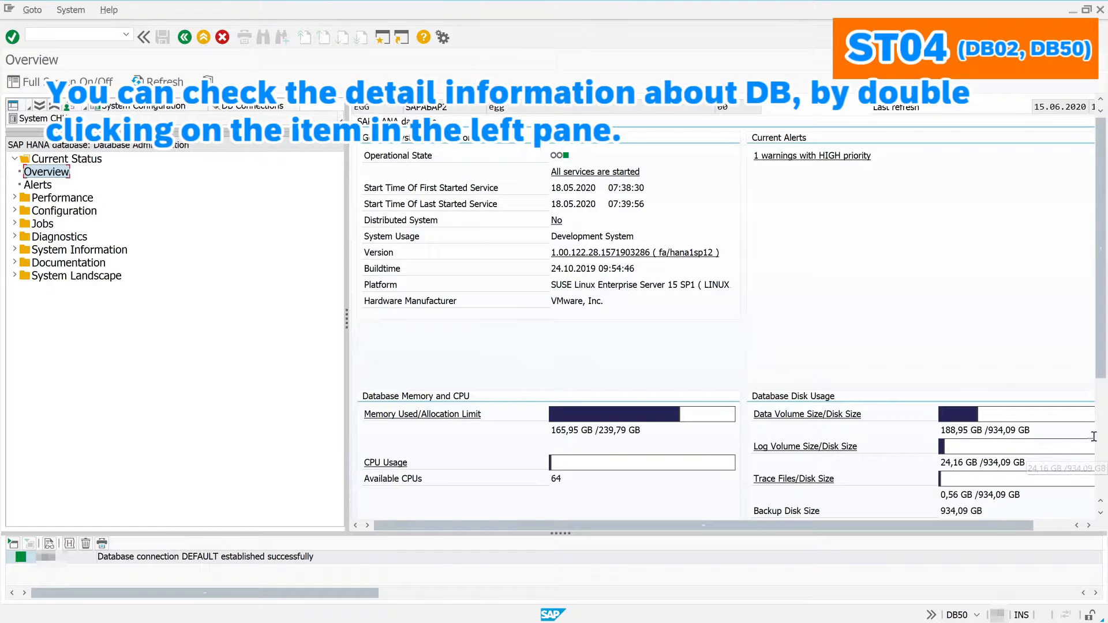
Step: Check the rest of the HANA overview panels, then show the Current Status alerts
scroll(1093, 465, down, 5)
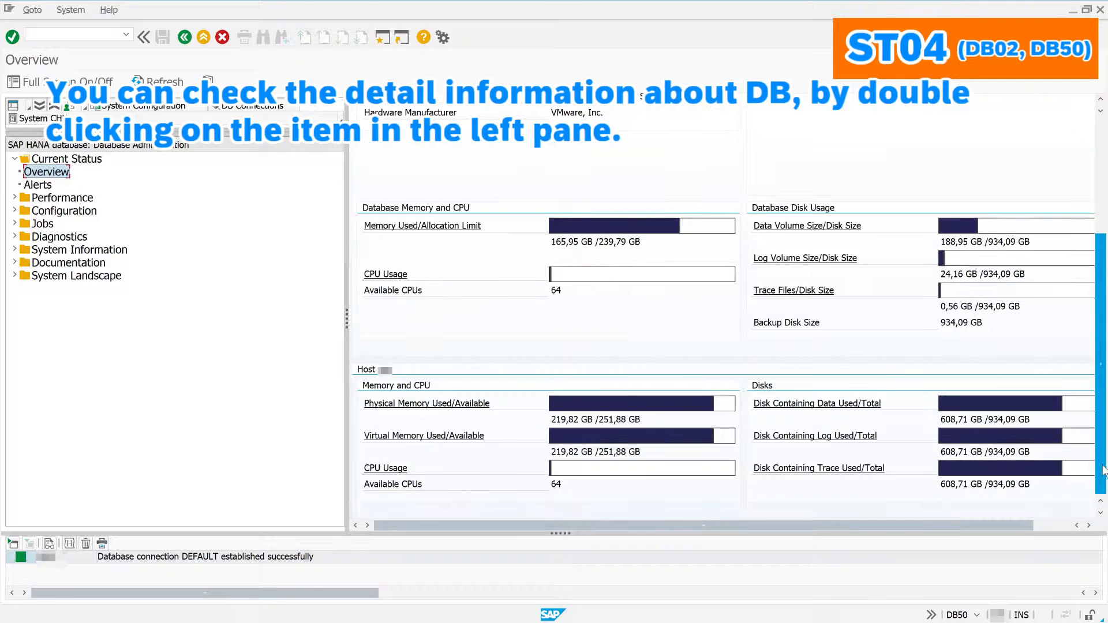
click(1052, 526)
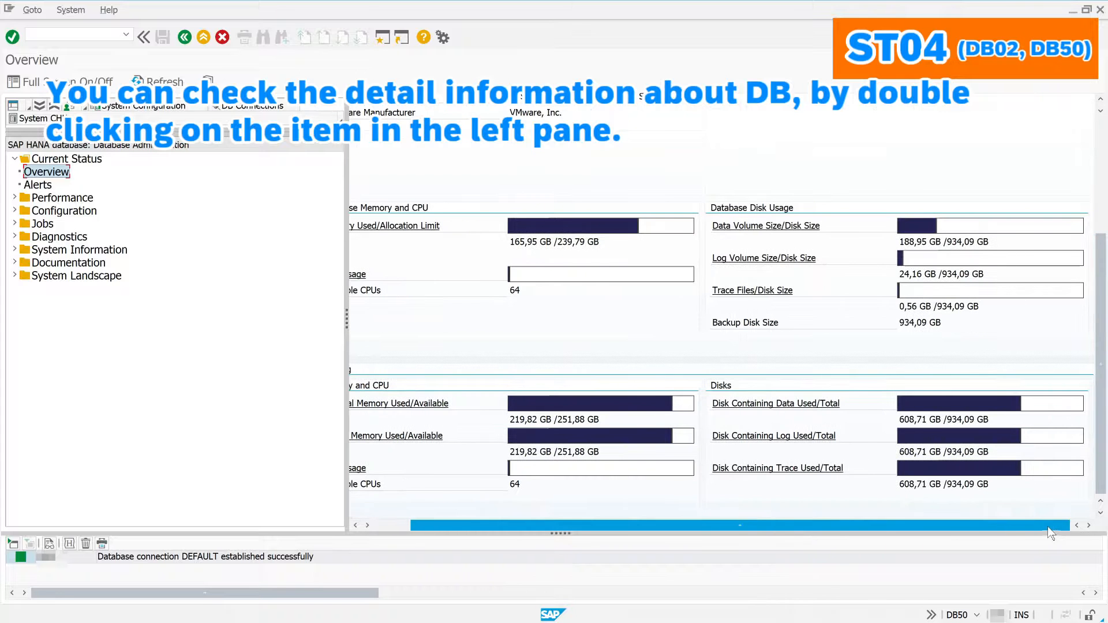
drag(1049, 527, 939, 526)
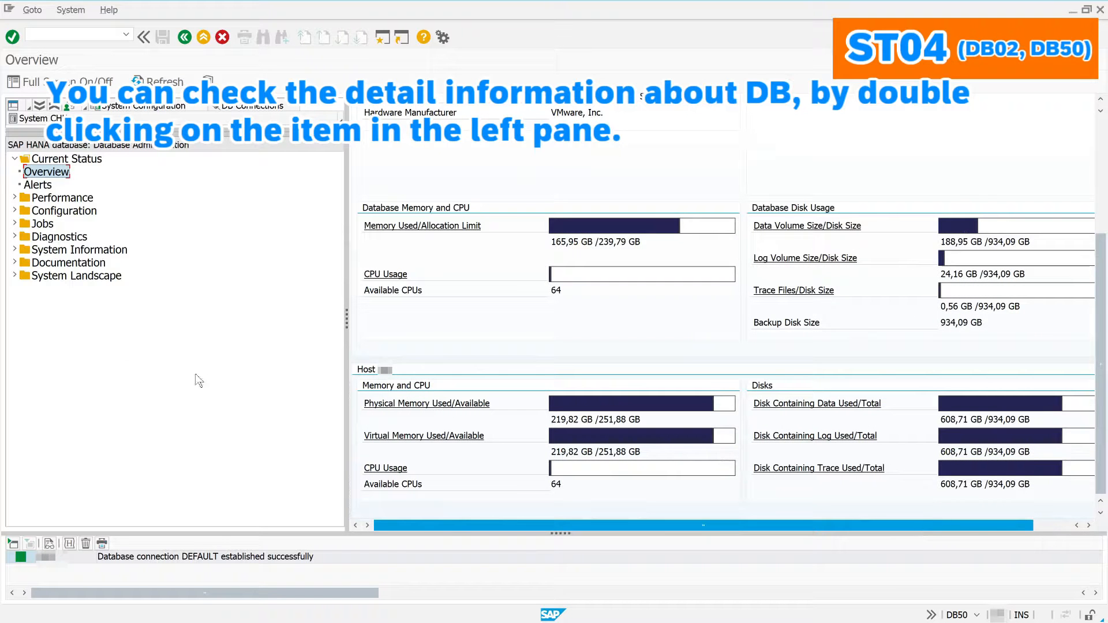
double_click(38, 186)
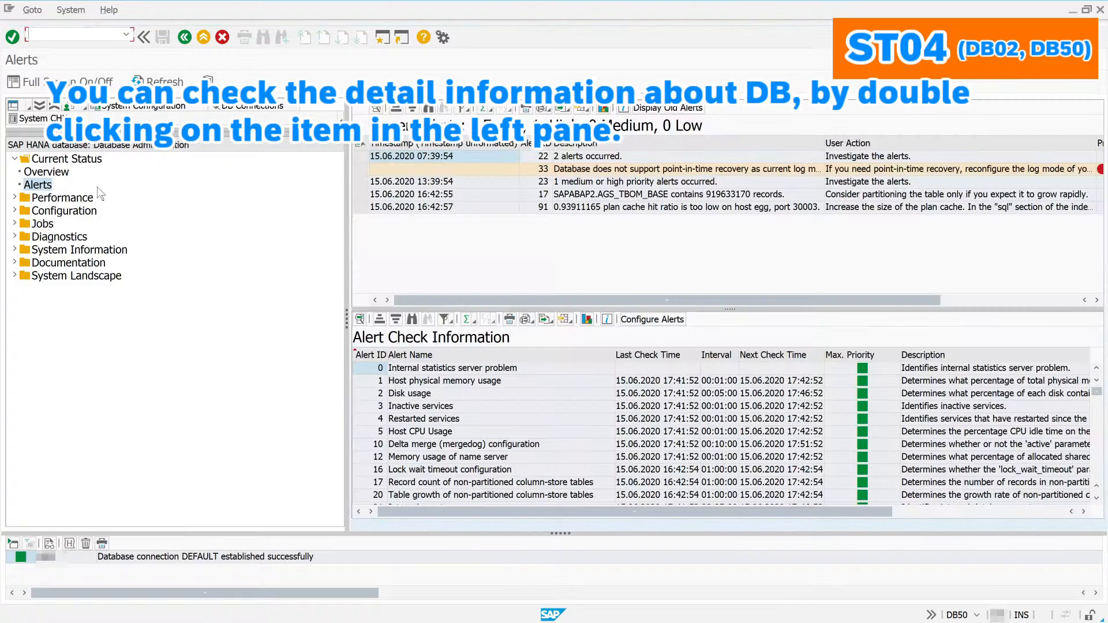
Step: Review current alert priorities and scroll through the alert check information
click(974, 300)
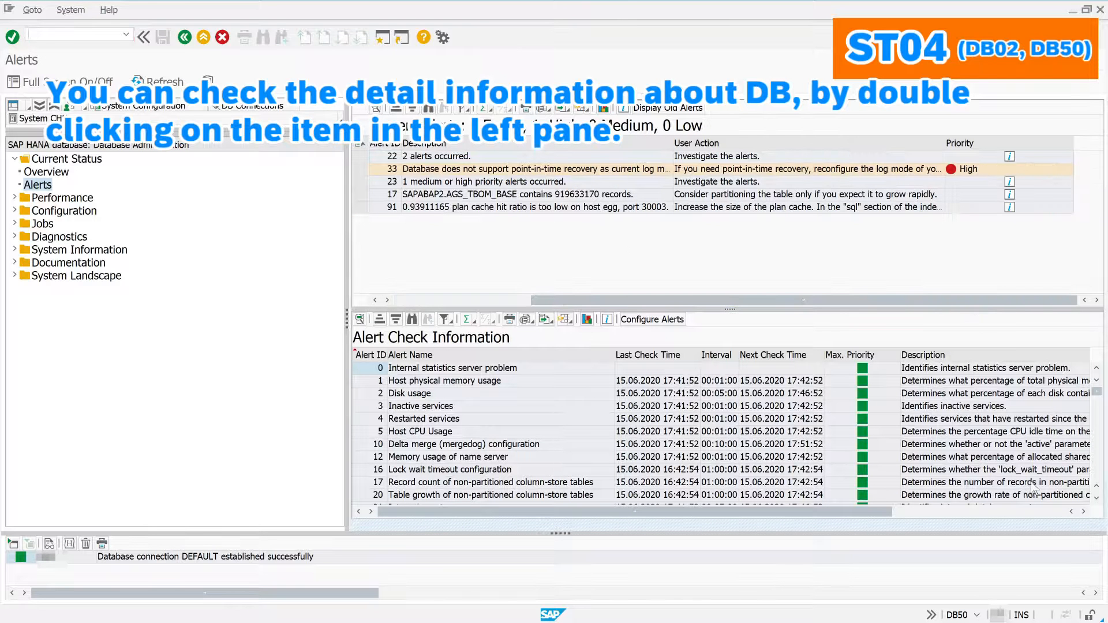
click(1098, 439)
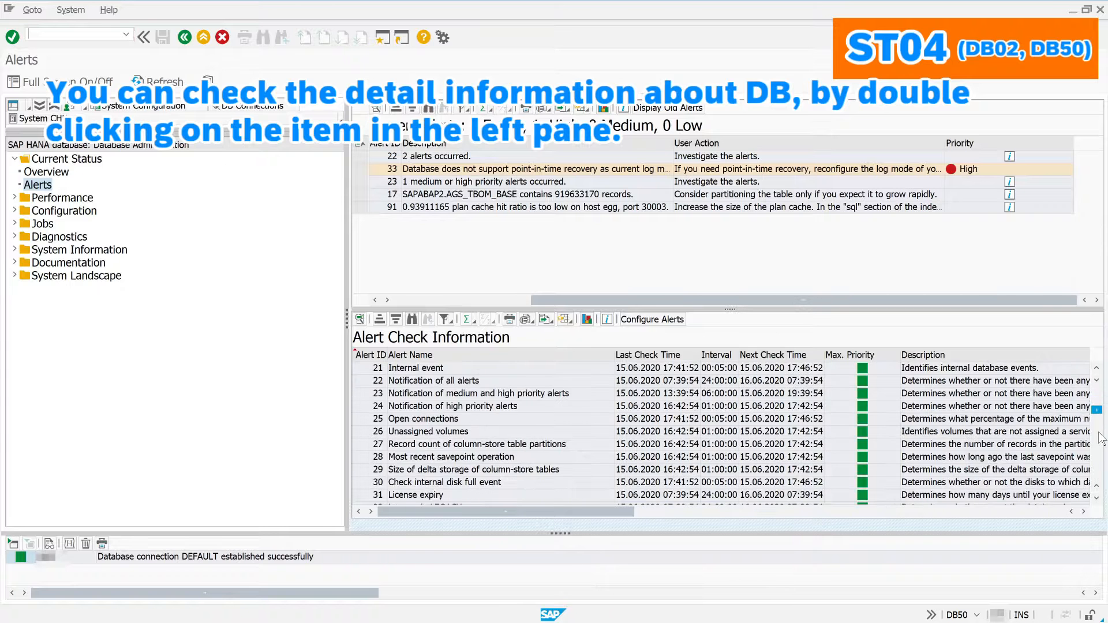
click(1098, 438)
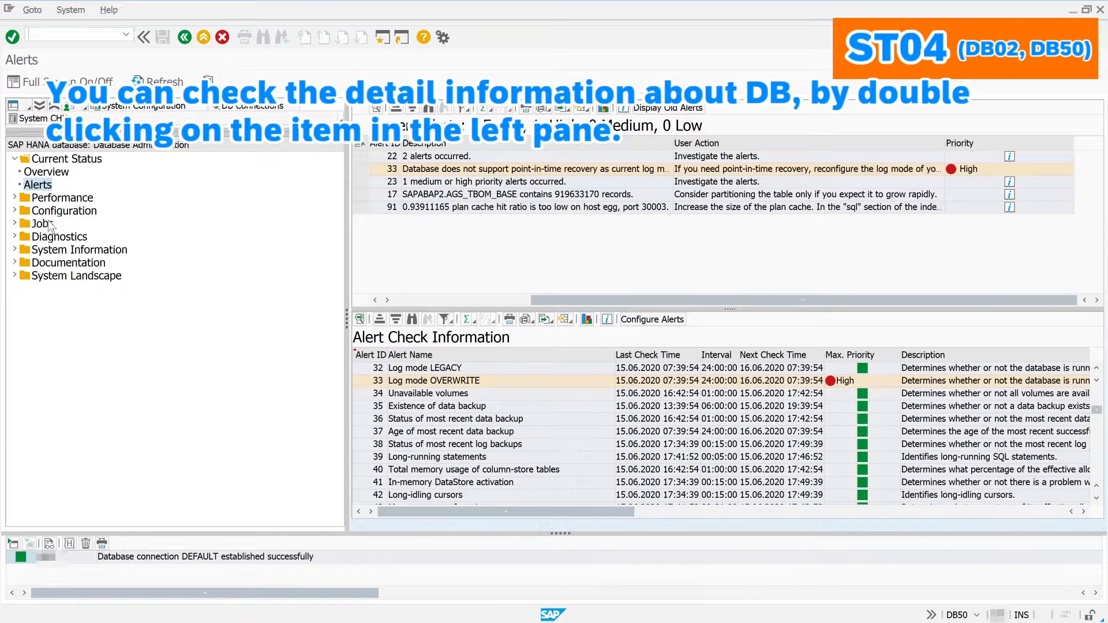
Step: Look at Performance > Expensive Statements, then show the Configuration > INI Files list
click(15, 198)
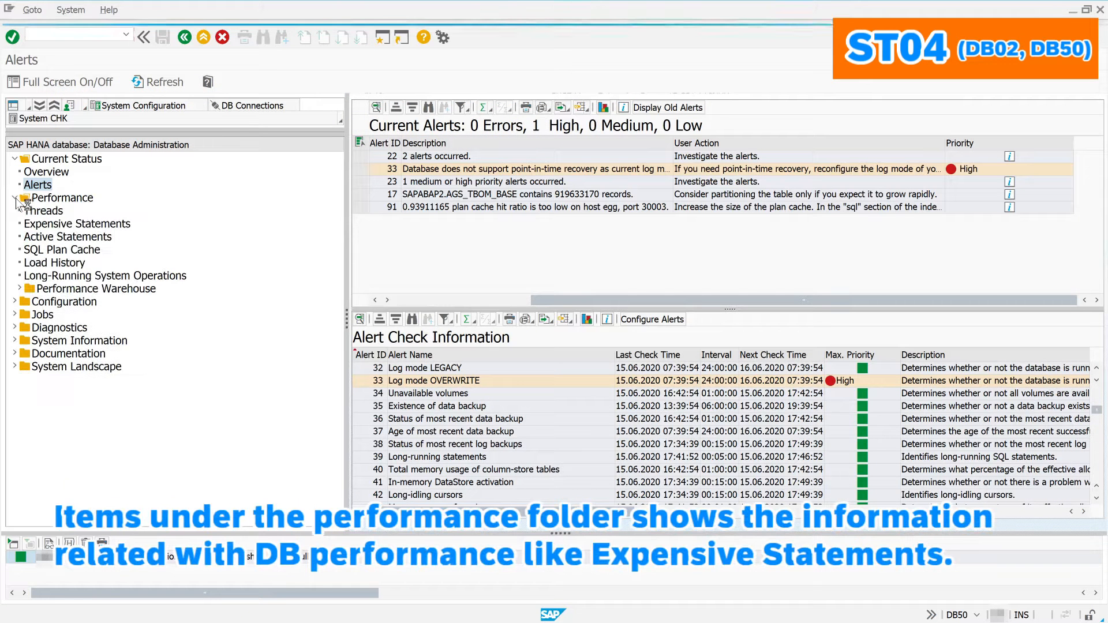
click(50, 226)
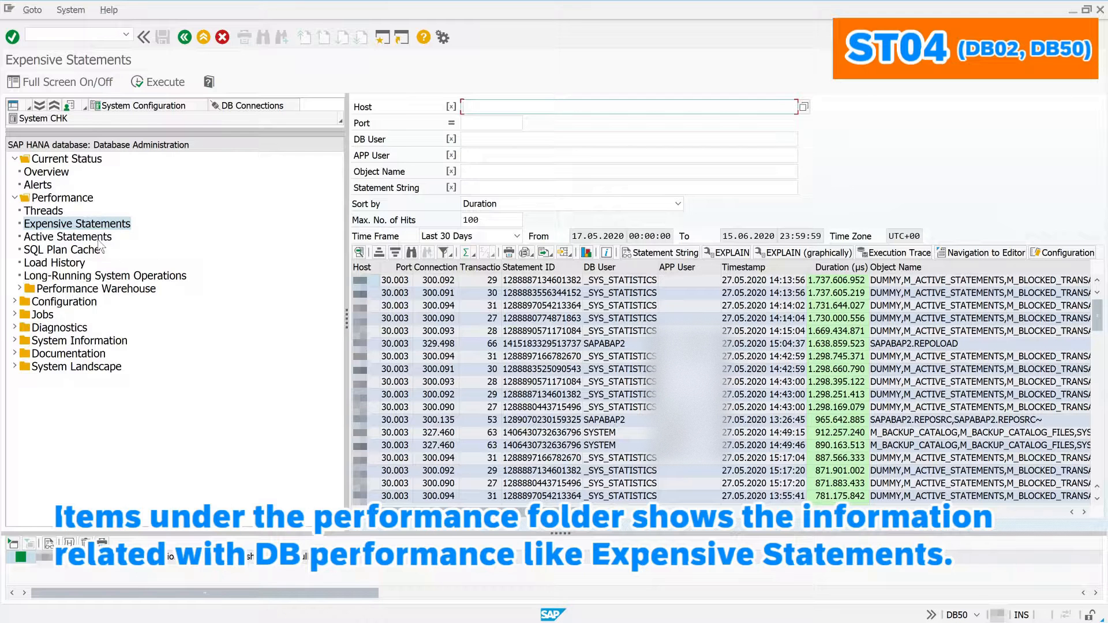
click(20, 288)
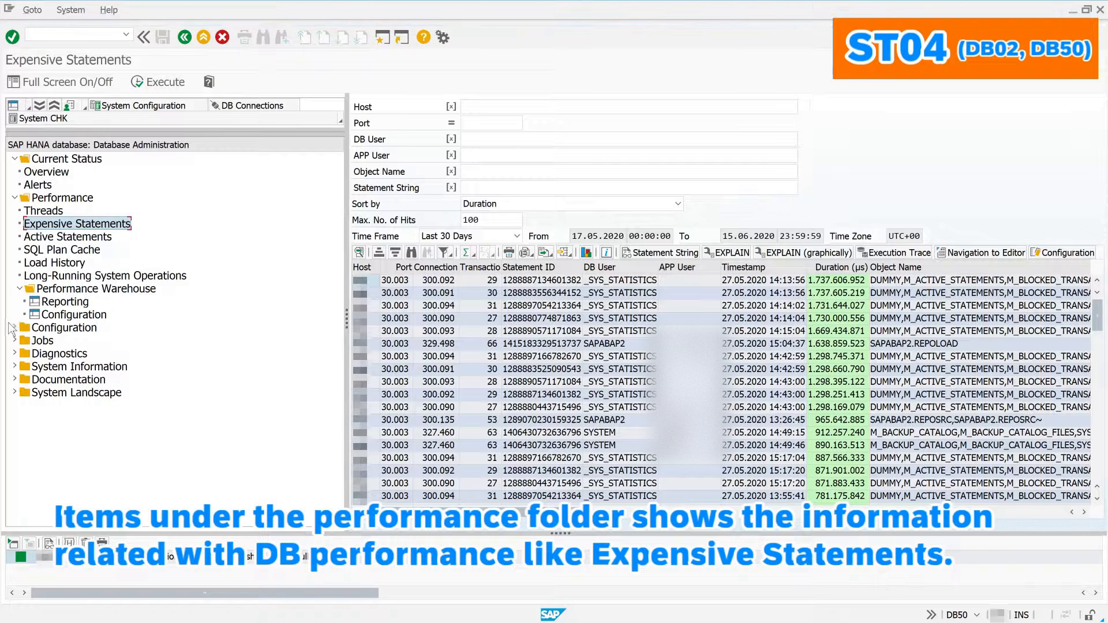
click(15, 328)
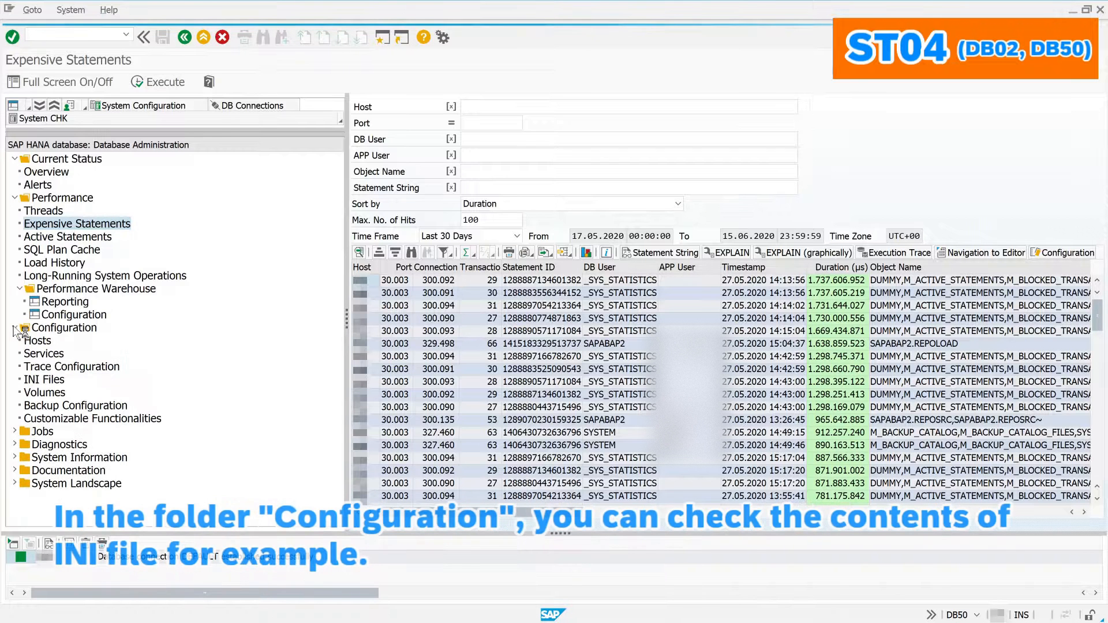
click(55, 379)
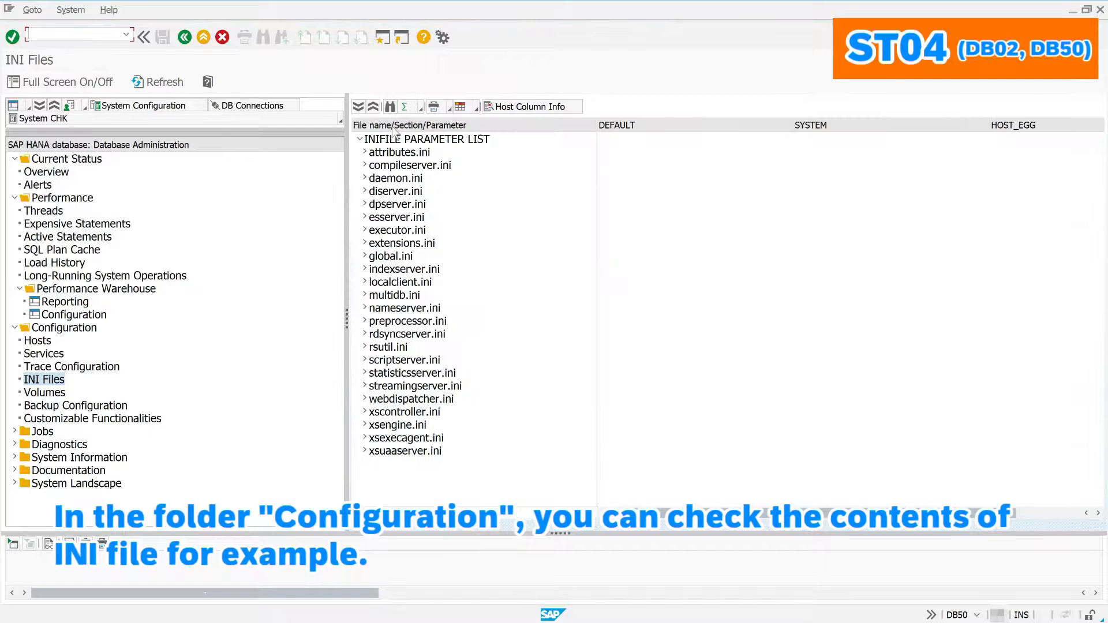
Step: Expand every INI file's parameters under the INIFILE PARAMETER LIST root
click(359, 109)
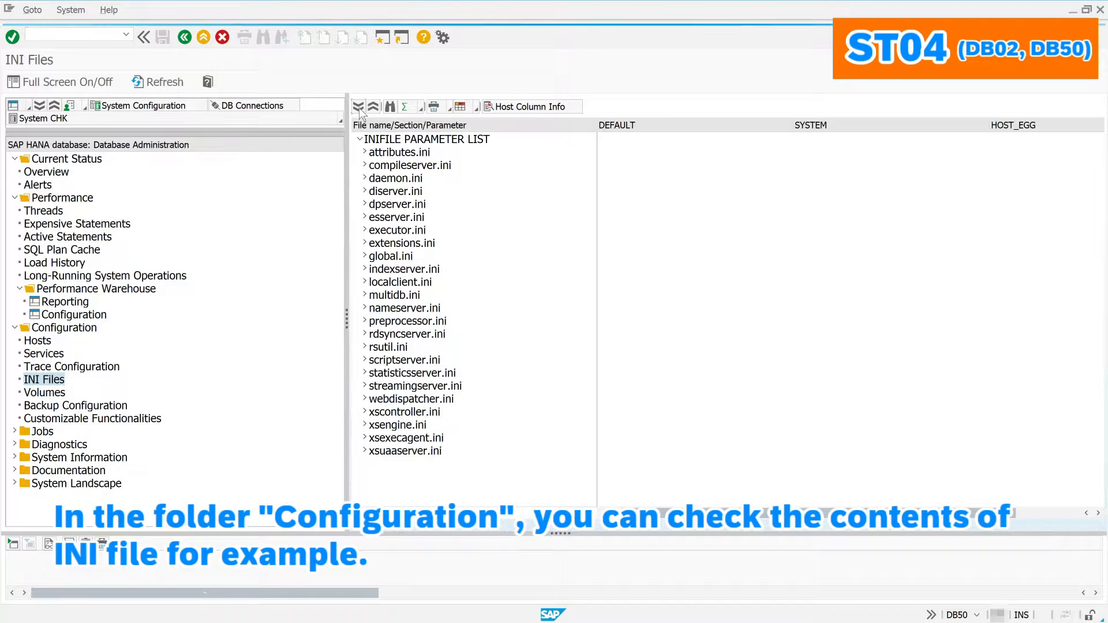
click(376, 138)
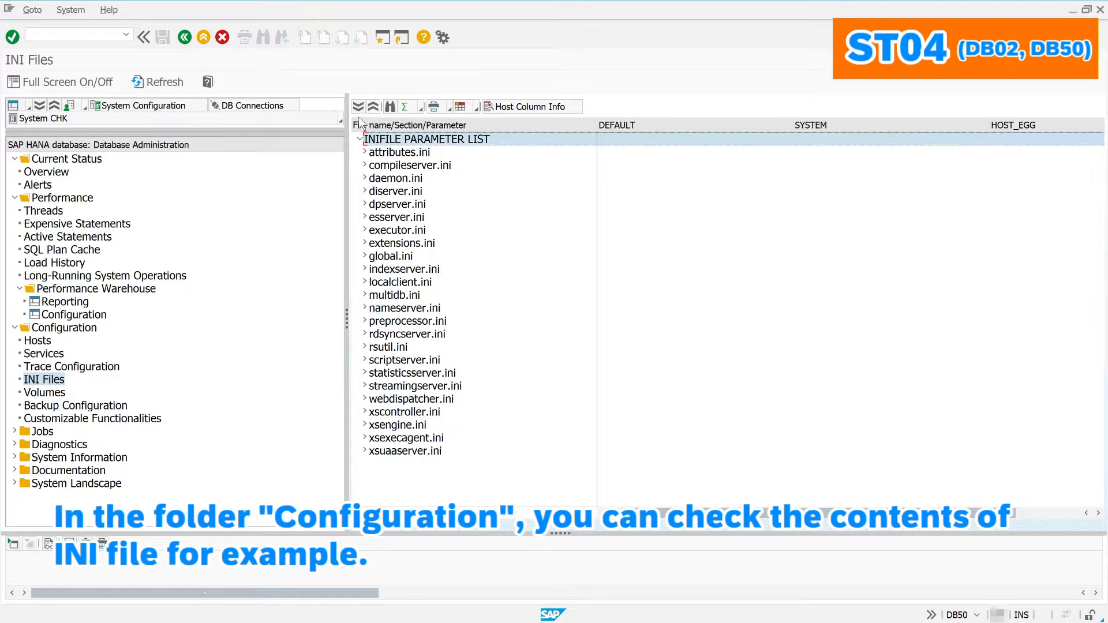
click(356, 109)
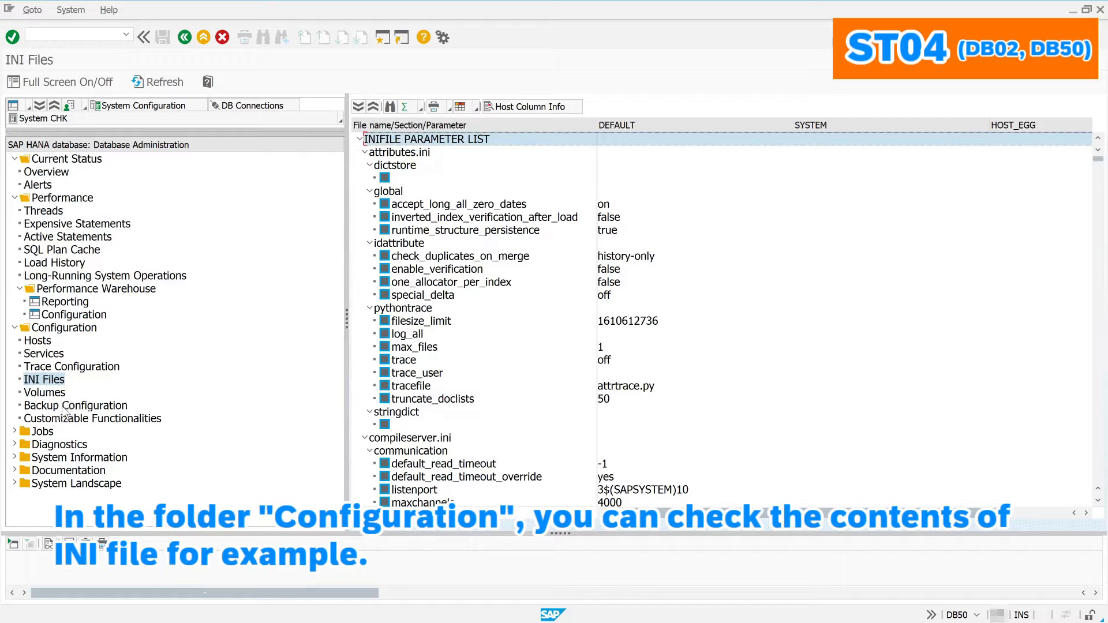
Step: Show the database Volumes, including the total and used disk size columns
click(41, 395)
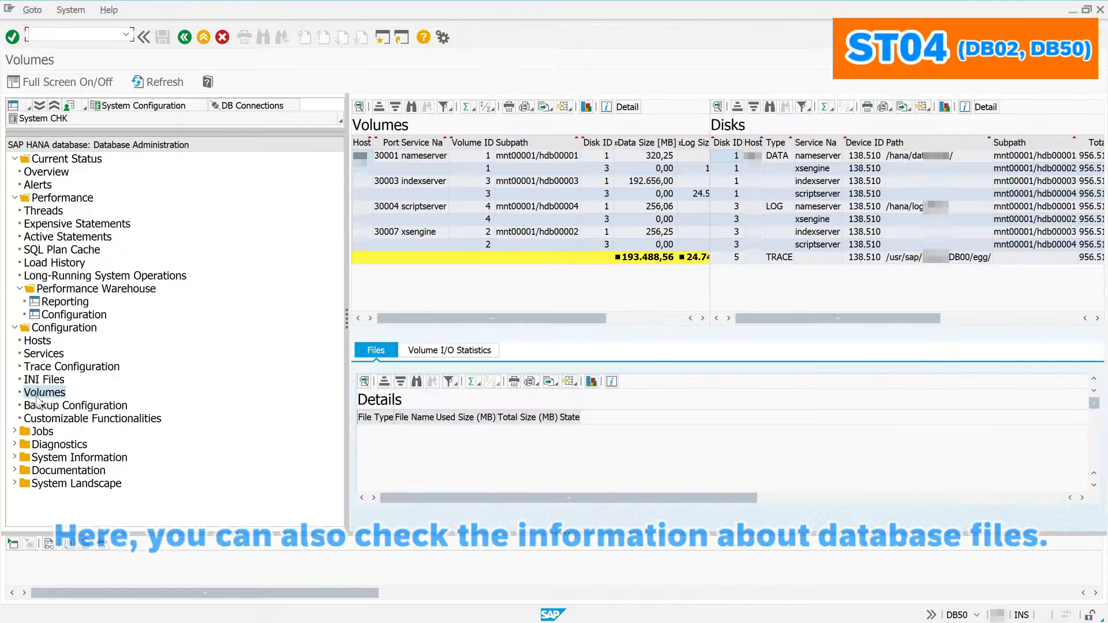
click(661, 320)
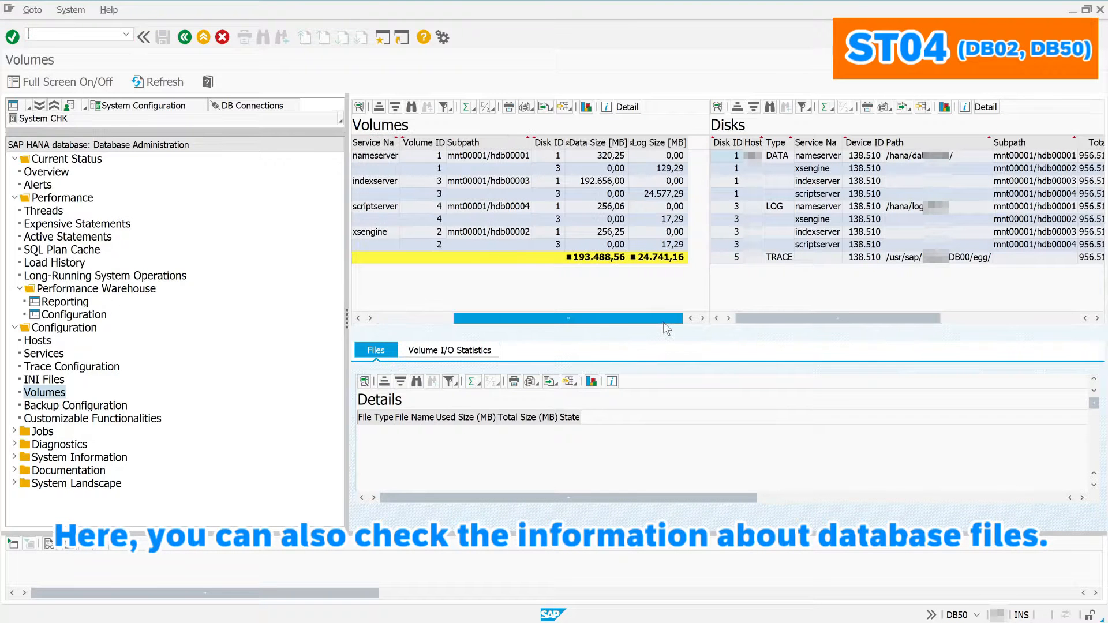
click(976, 319)
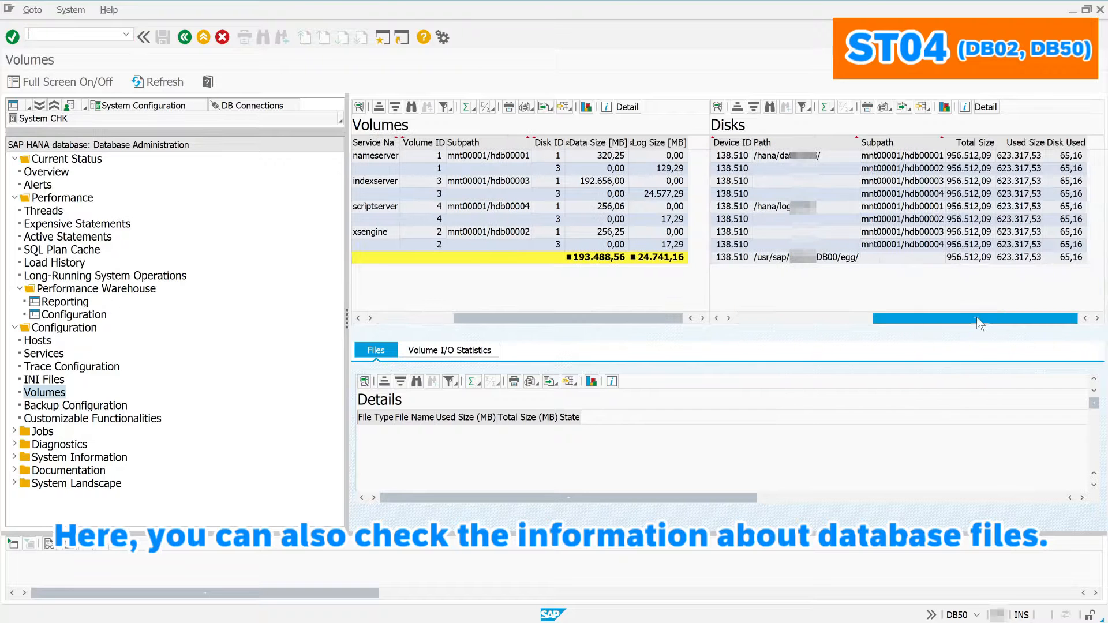
Step: Show the Diagnostics Missing Tables and Indexes results: 3 tables missing, 12166 indexes not created
click(14, 433)
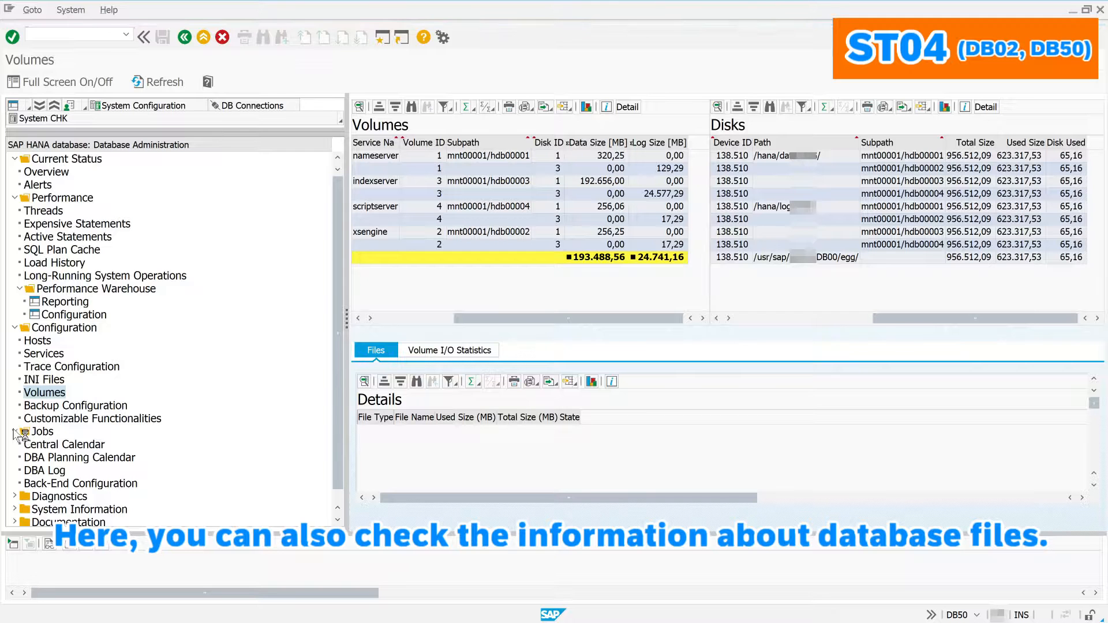
scroll(38, 477, down, 1)
scroll(38, 477, down, 1)
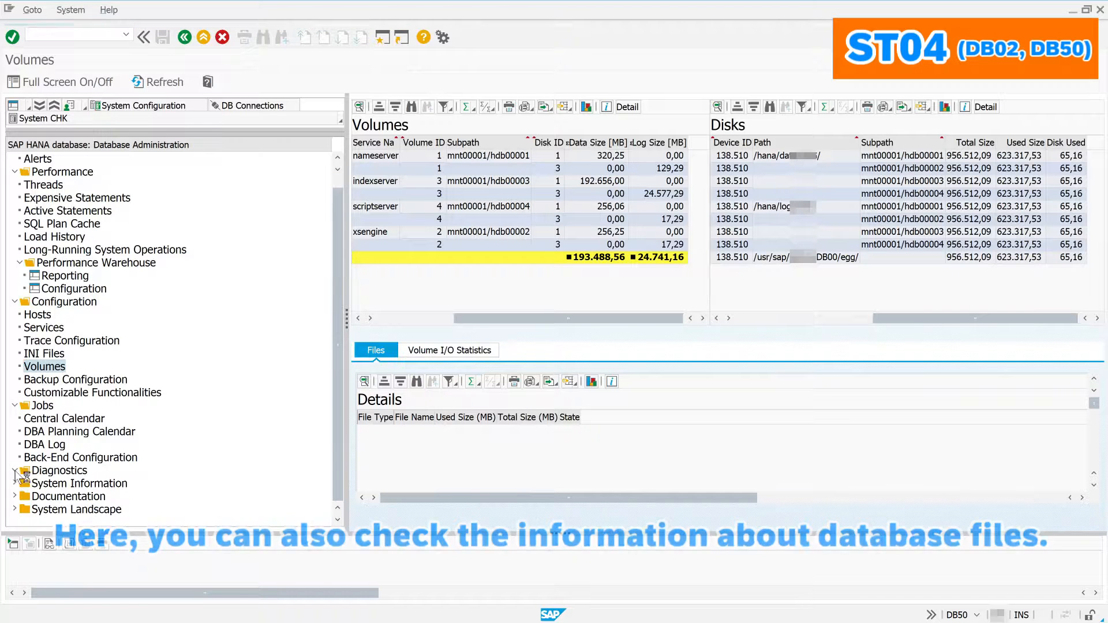
click(15, 470)
scroll(150, 468, down, 5)
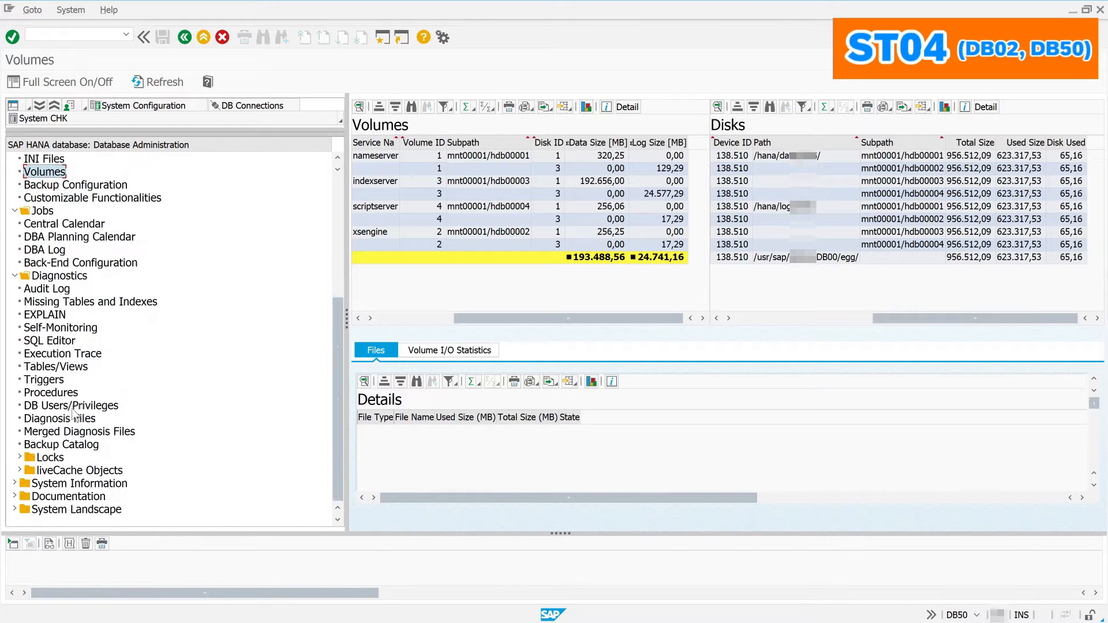
click(67, 305)
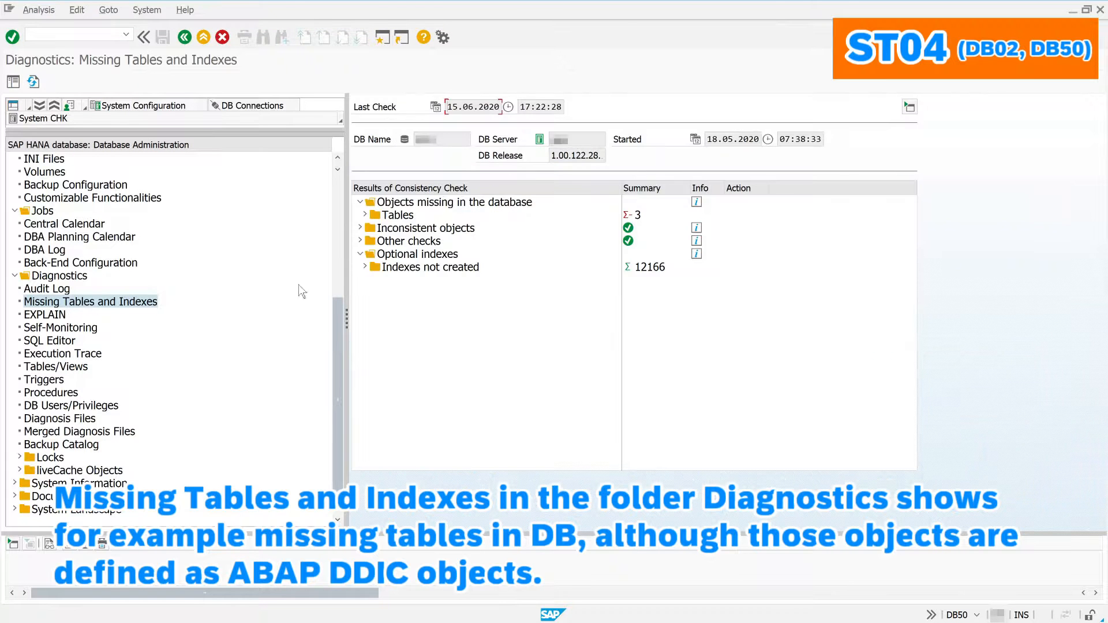
Step: List the three missing tables, then look up table REPOSRC and show its columns
click(364, 214)
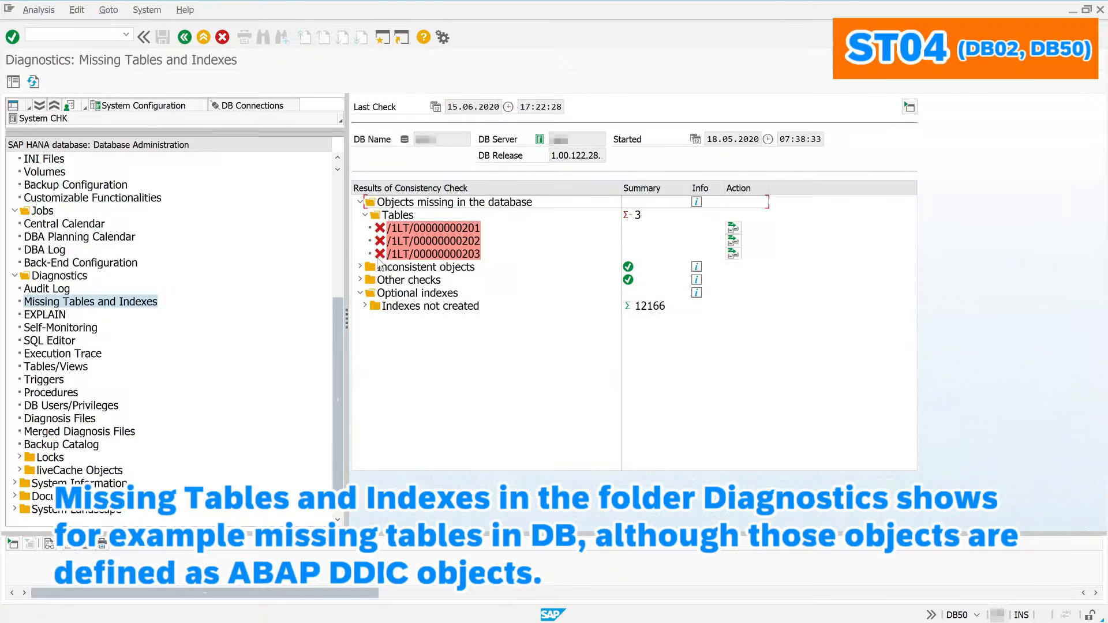
click(51, 368)
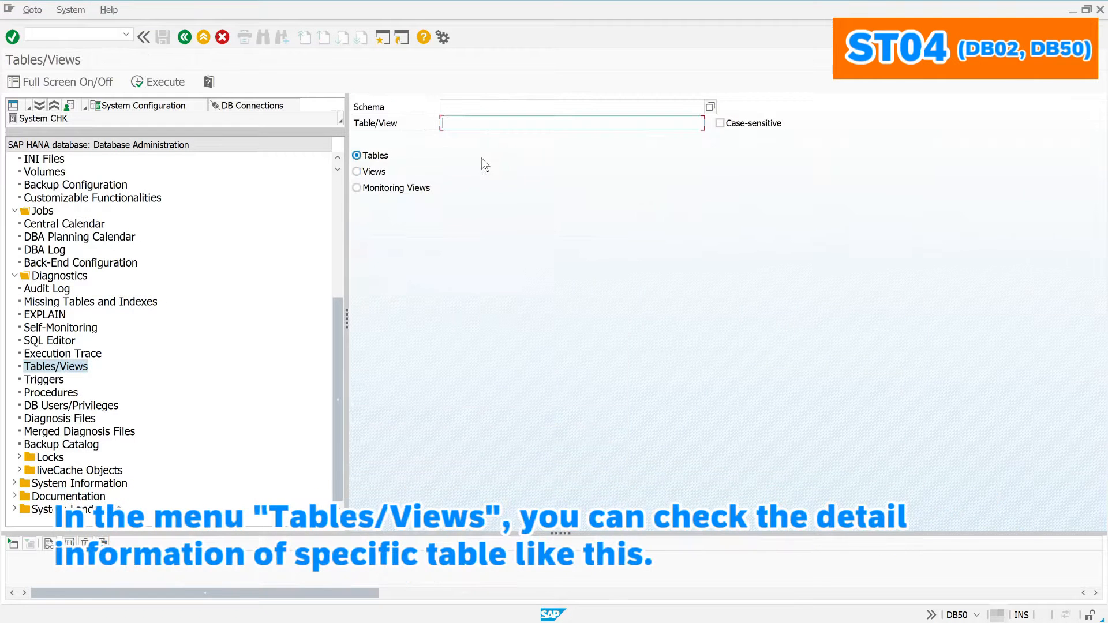
text(reposrc)
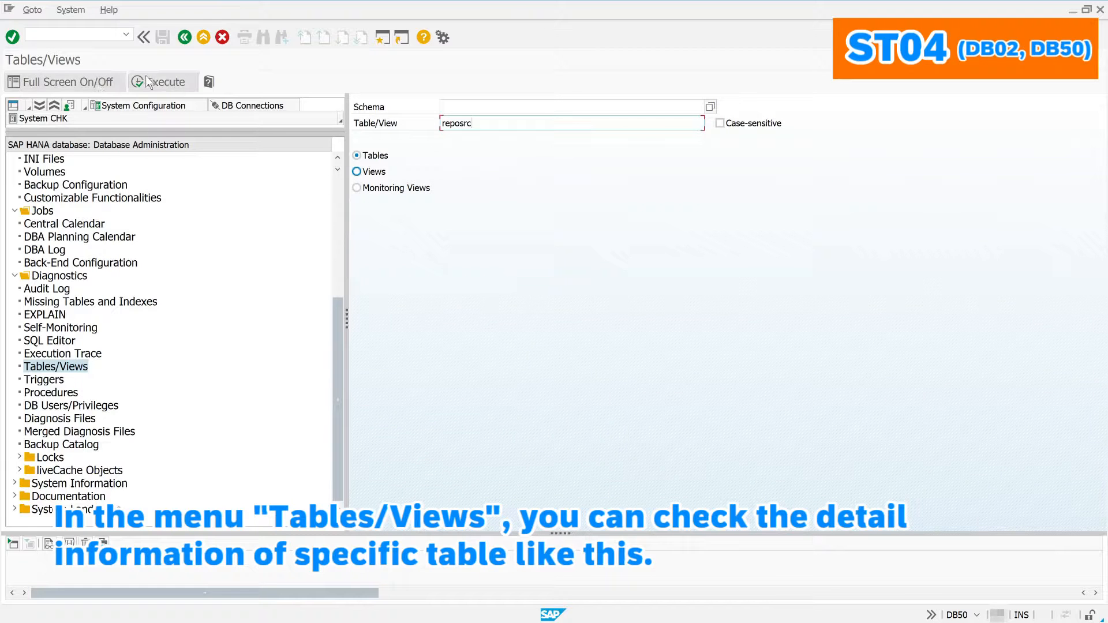
click(159, 81)
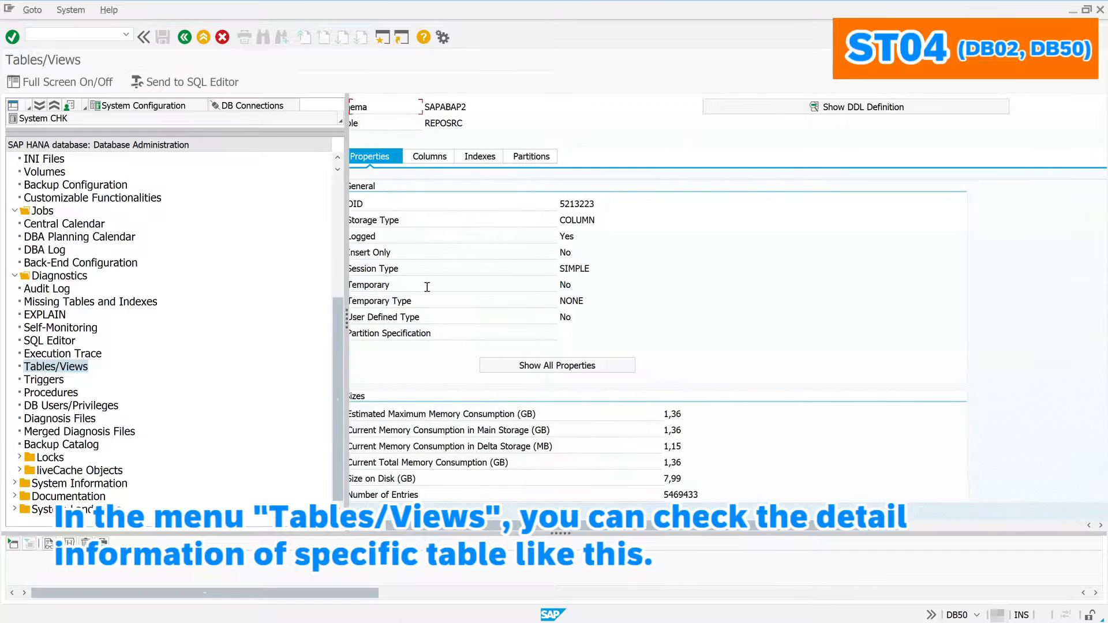
click(454, 161)
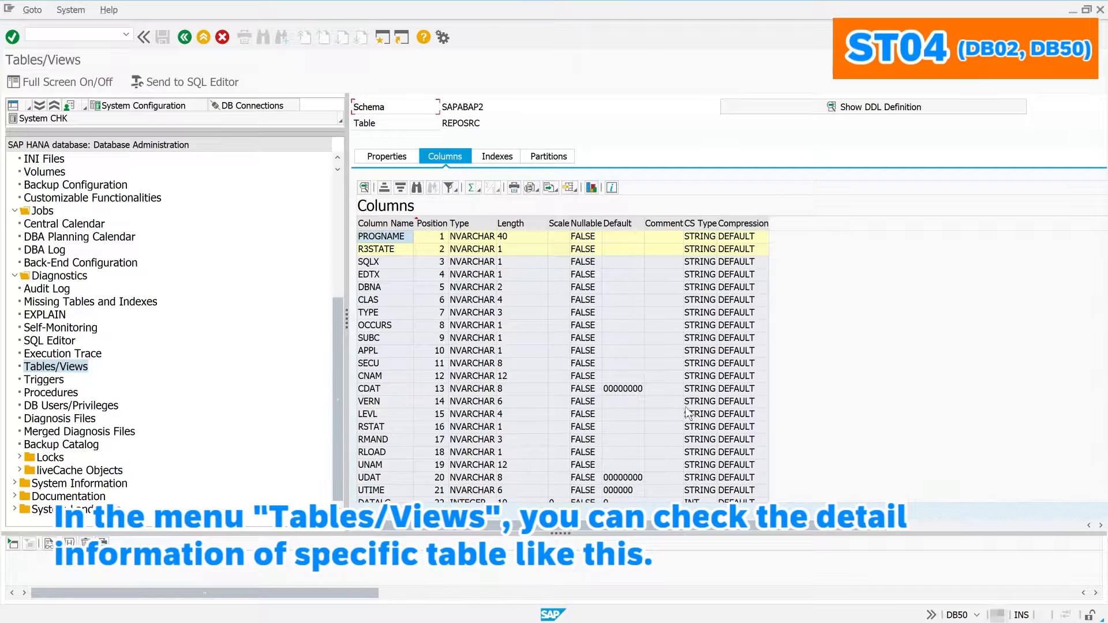
scroll(817, 421, down, 5)
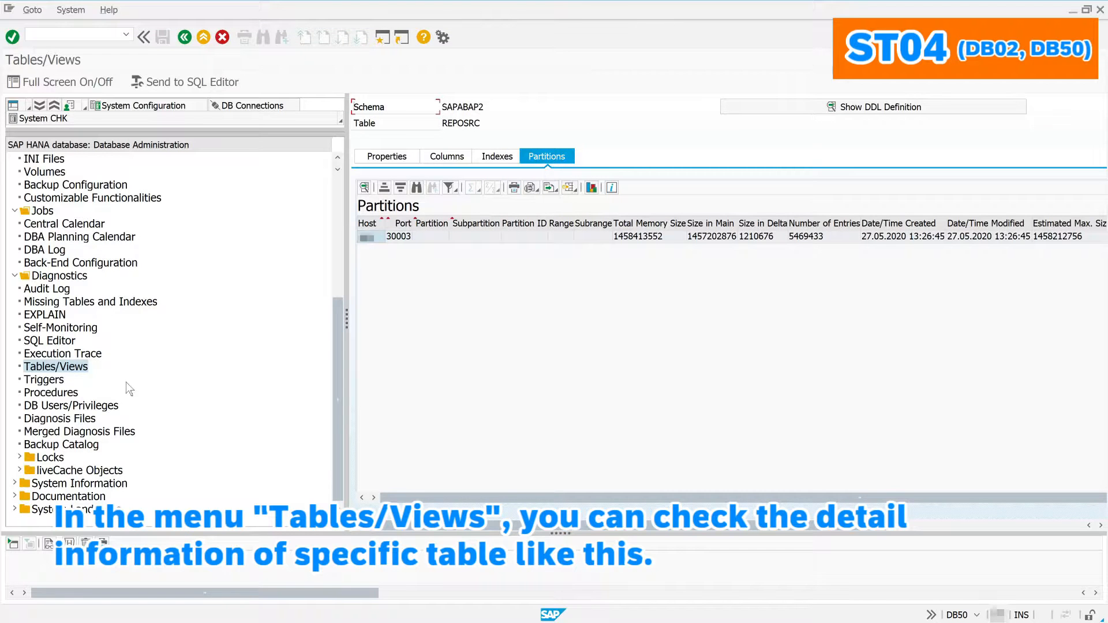
Step: Expand Locks, liveCache Objects and System Information, then show the Database Version History
click(20, 457)
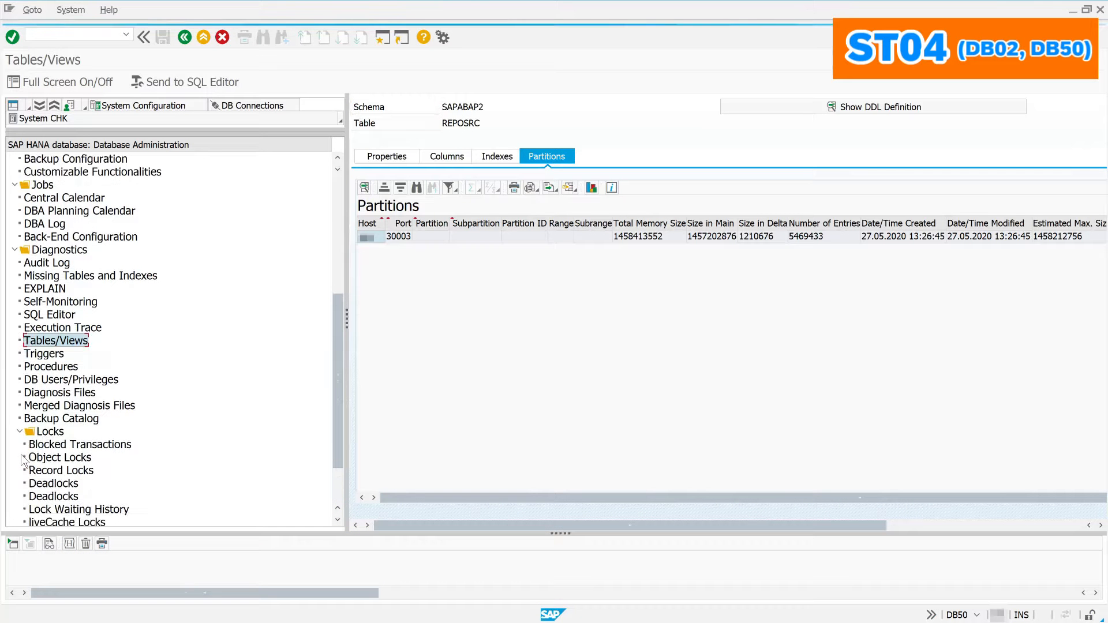
scroll(23, 461, down, 2)
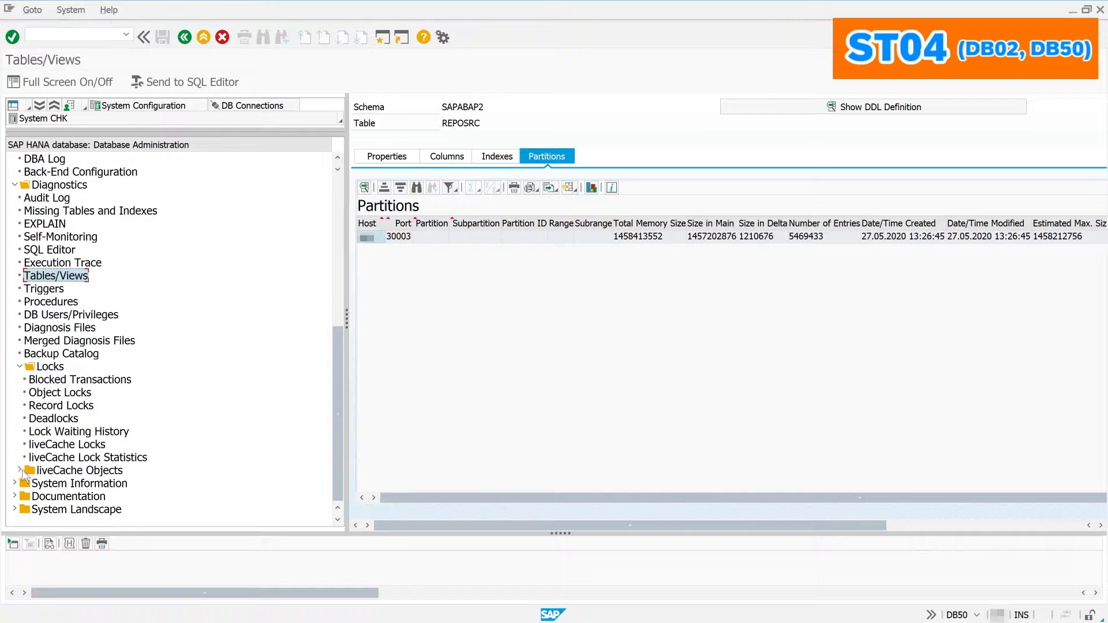
click(20, 470)
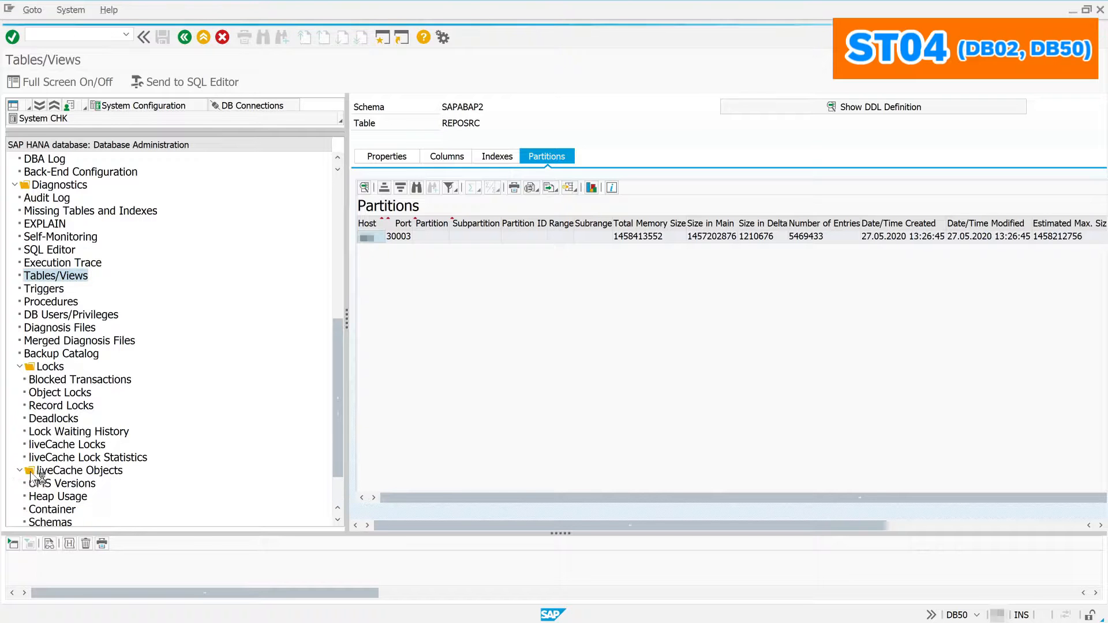
scroll(32, 477, down, 1)
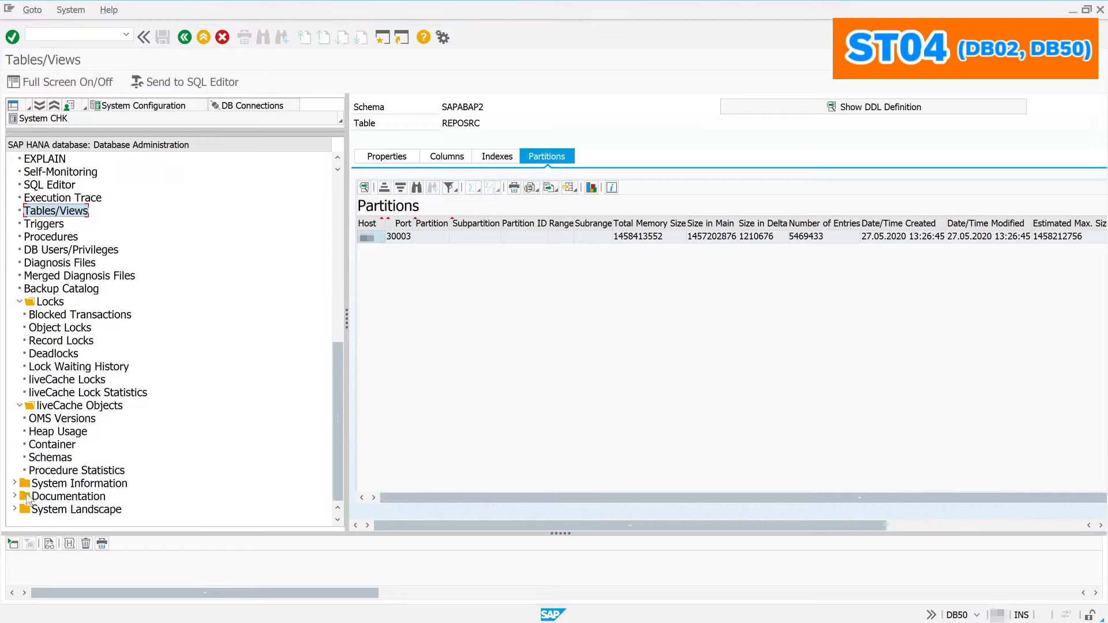
click(15, 483)
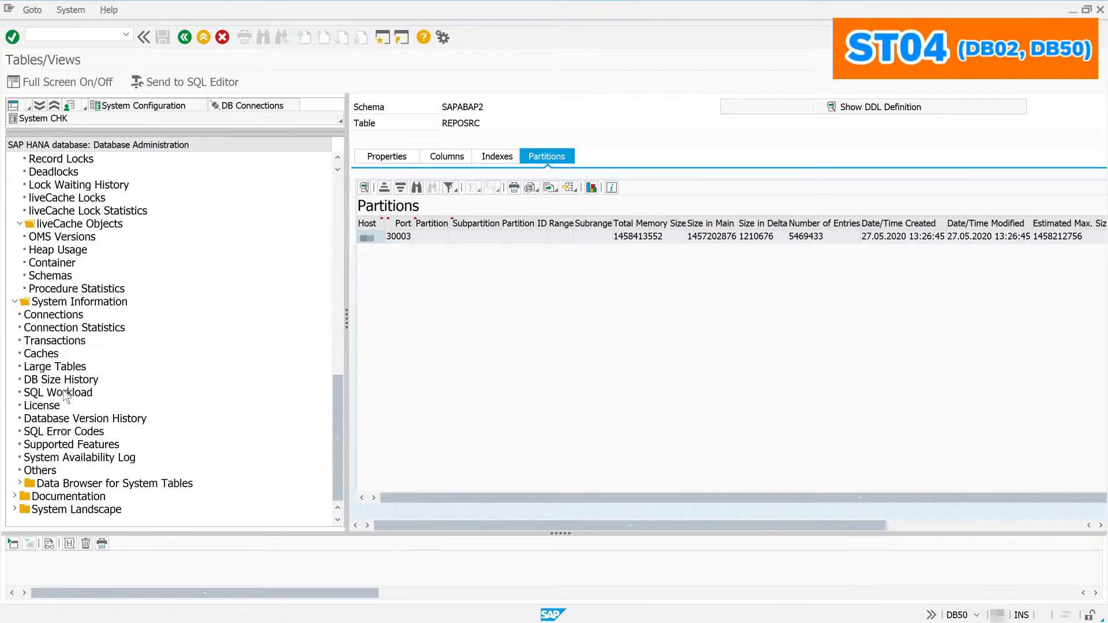
click(62, 424)
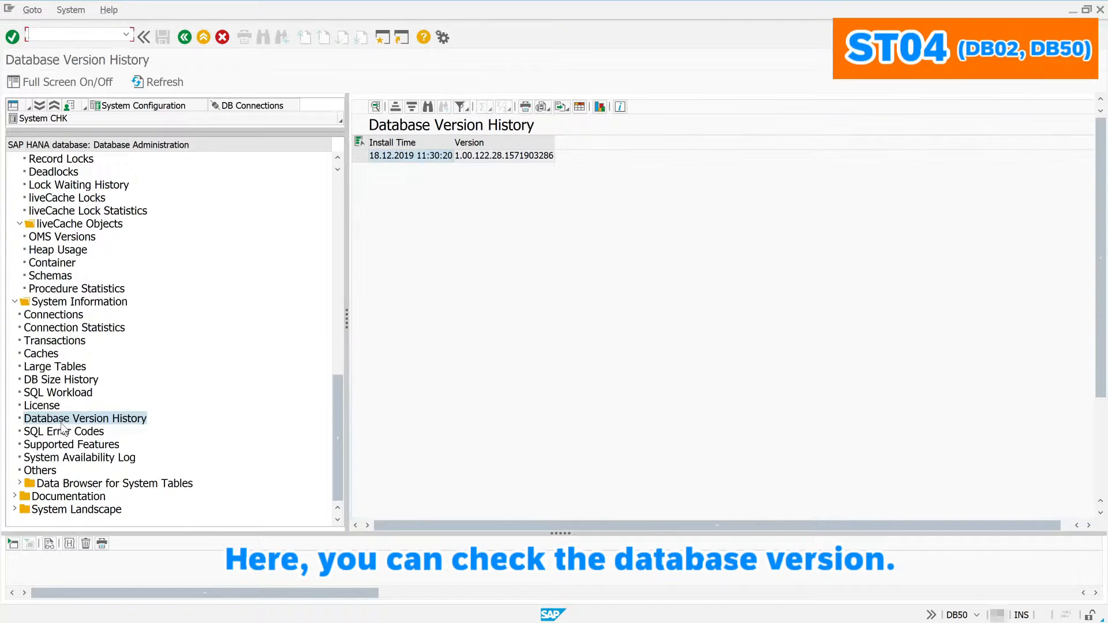
Step: Load the Large Tables list, return to Database Version History, and expand Data Browser for System Tables
click(64, 368)
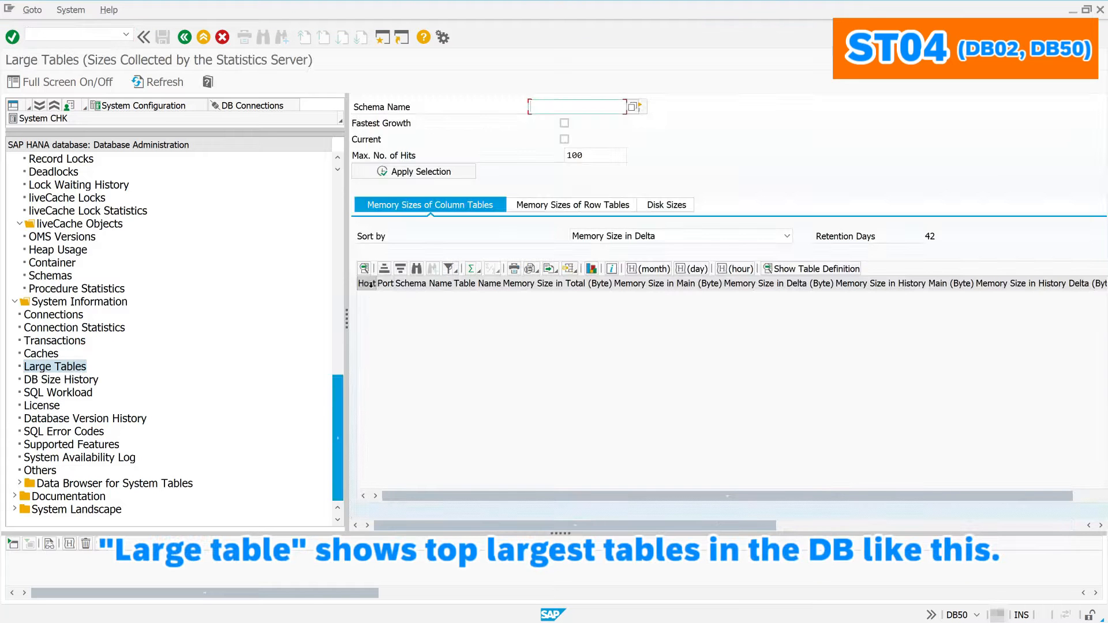
click(405, 173)
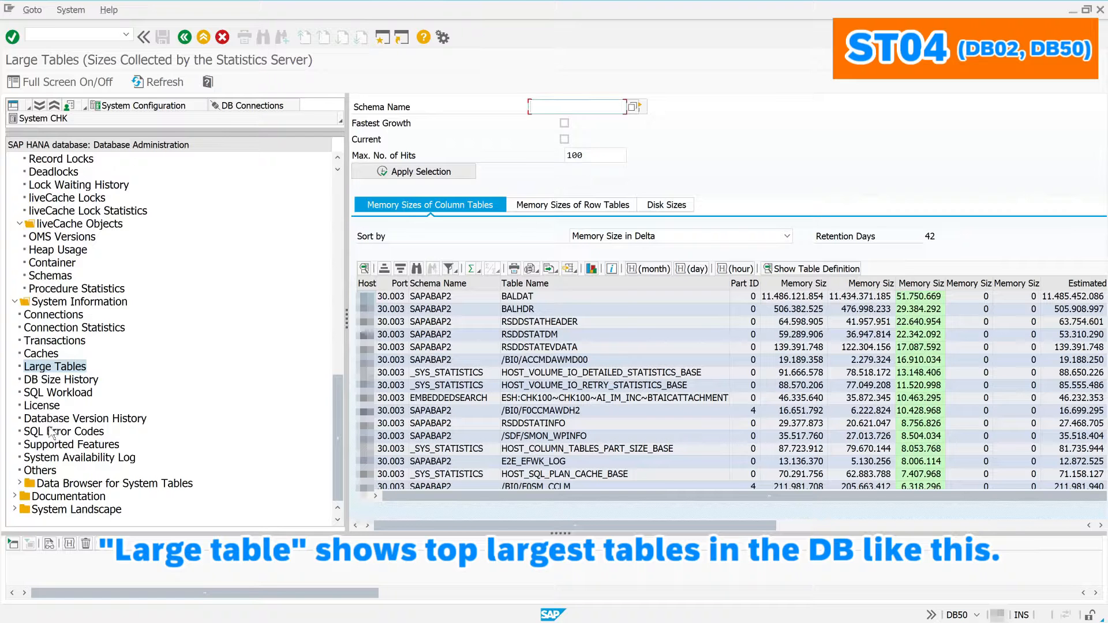
click(71, 420)
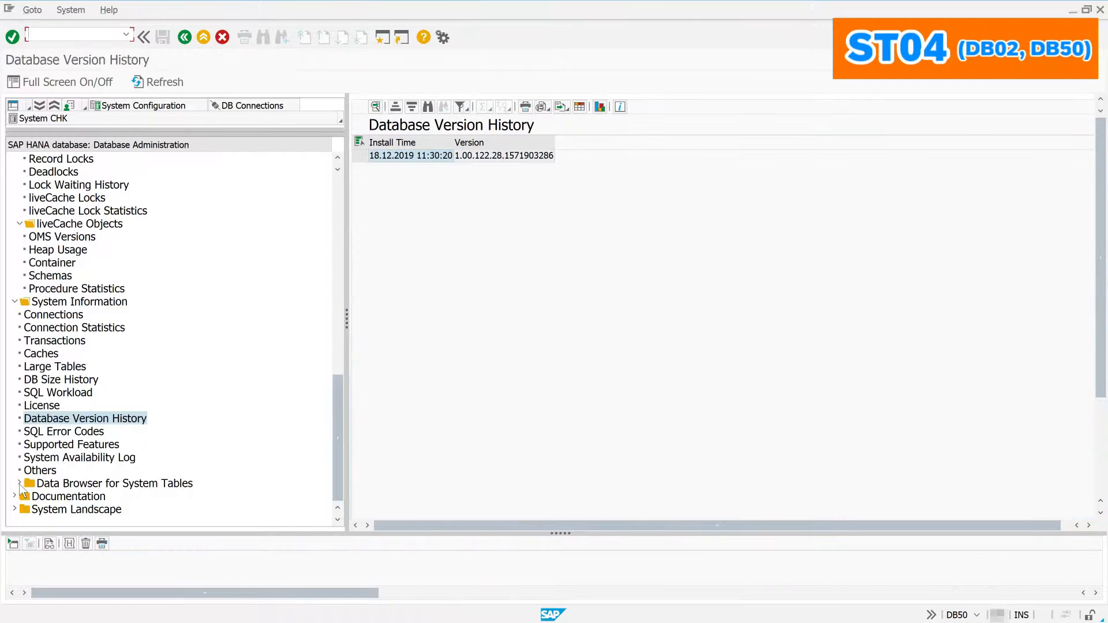
click(19, 484)
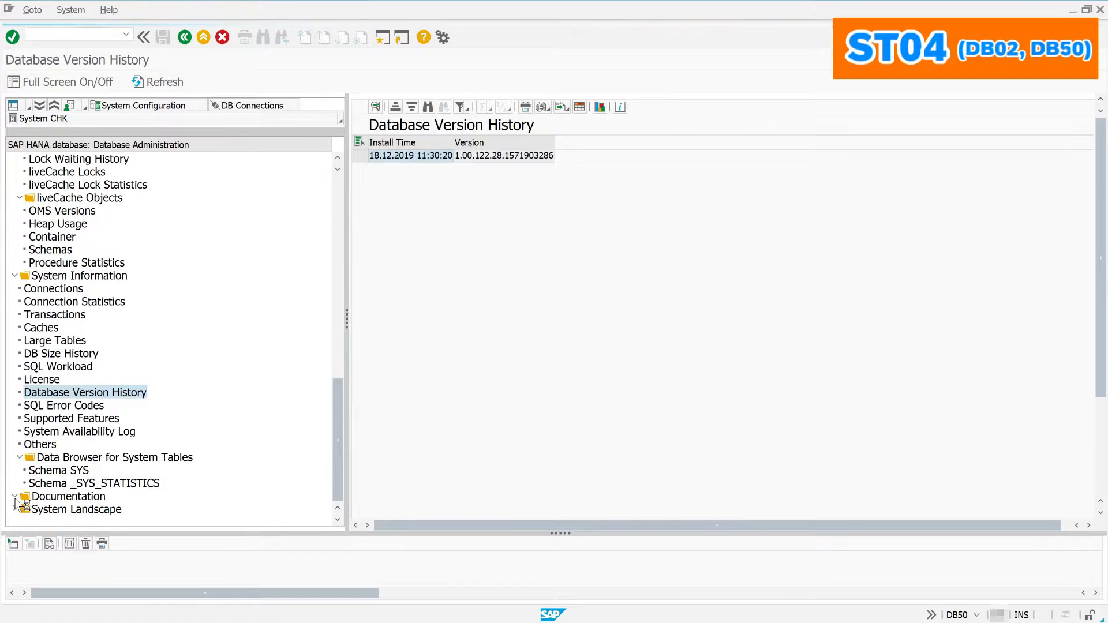
Step: Open the SAP HANA database page in SDN from the System Landscape folder and scroll through it
click(15, 498)
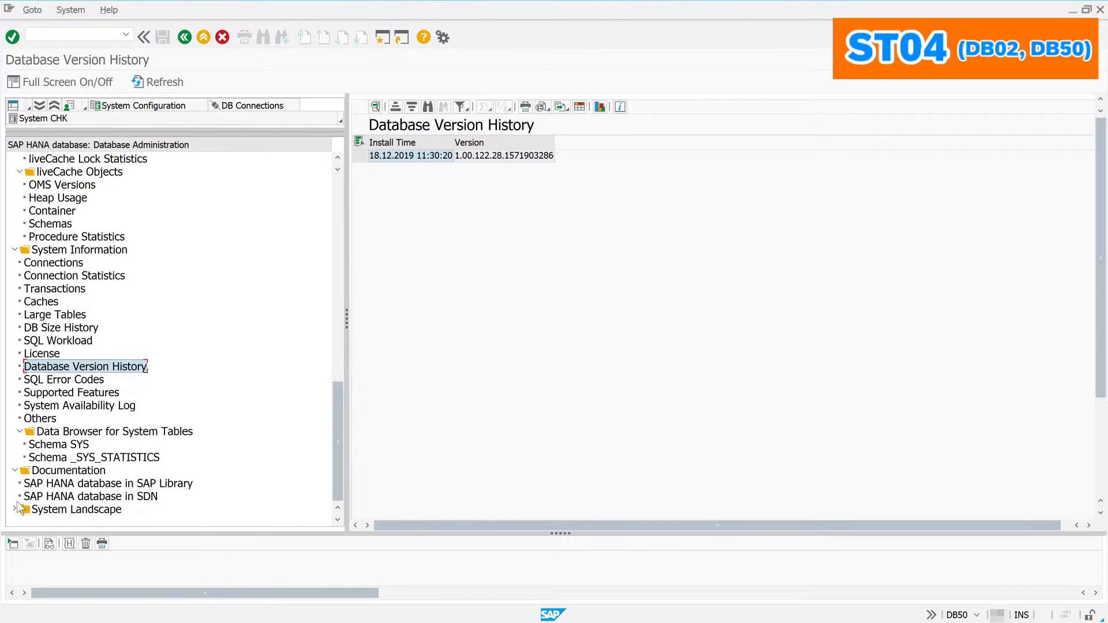
click(15, 509)
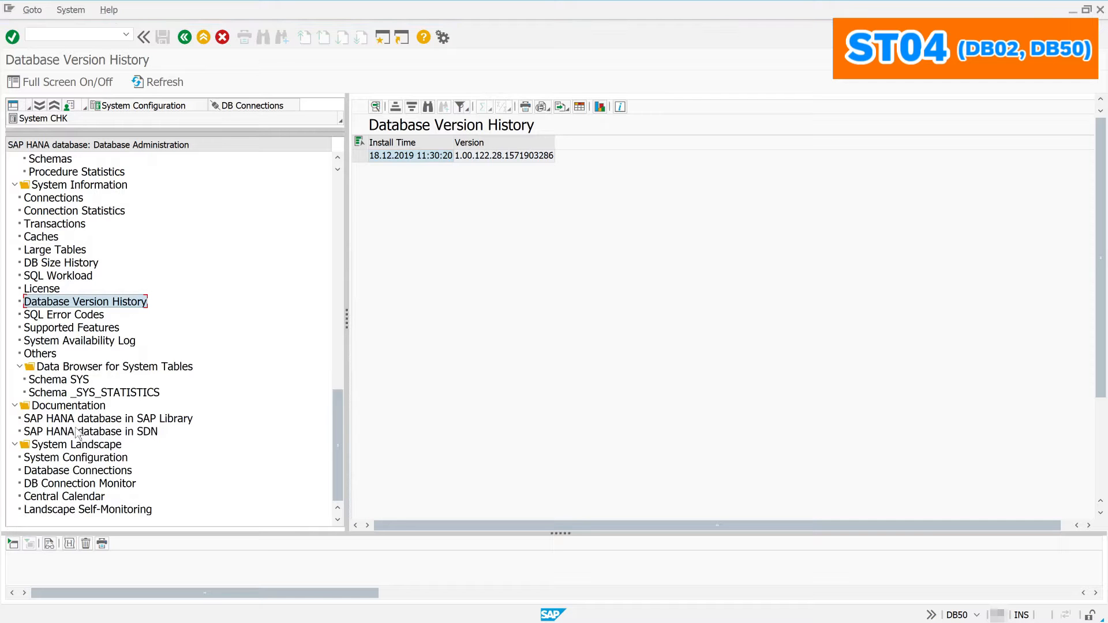
click(90, 433)
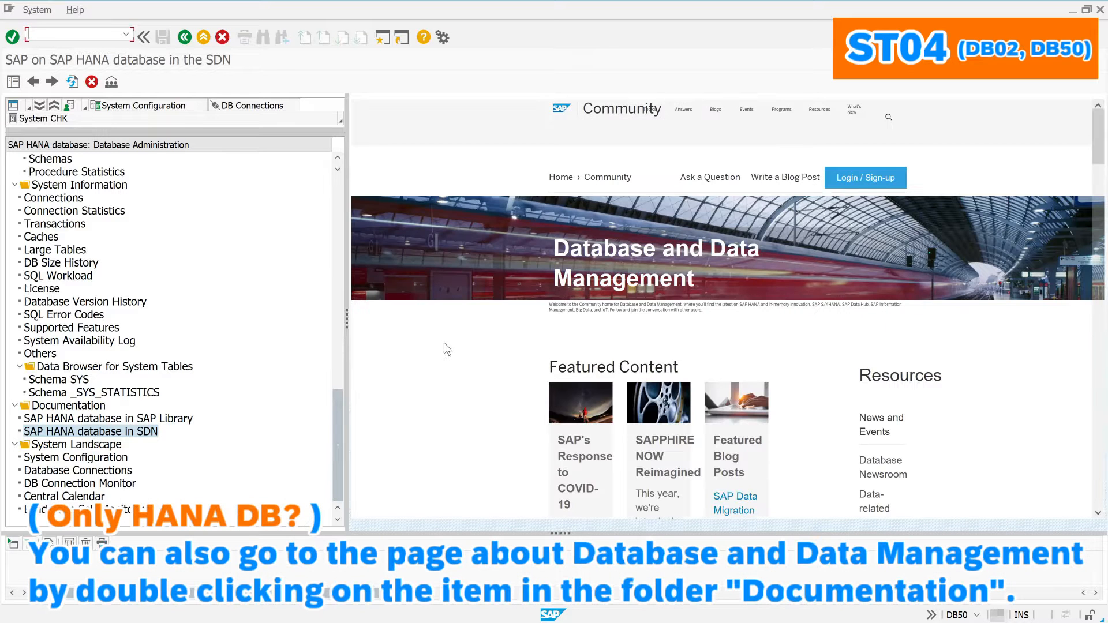
scroll(479, 387, down, 10)
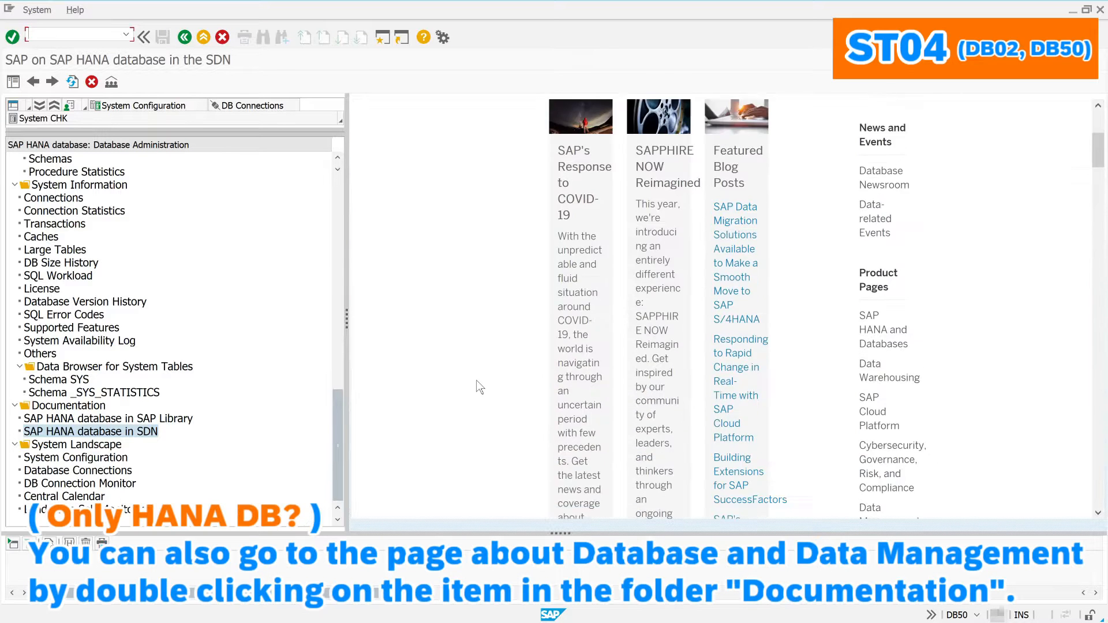
scroll(479, 387, down, 10)
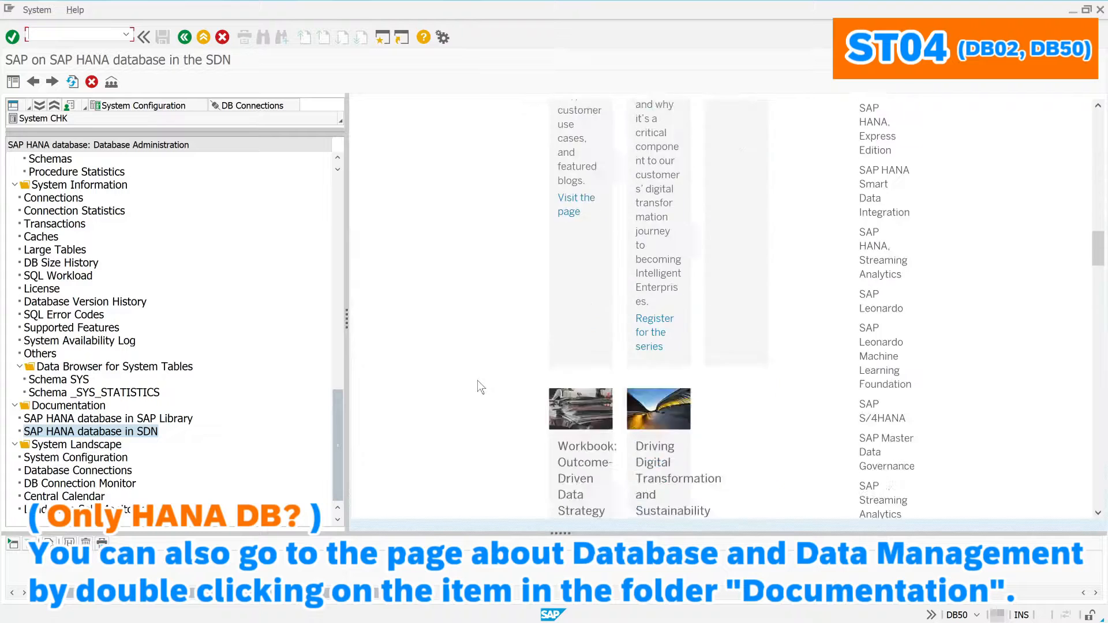
scroll(478, 382, down, 10)
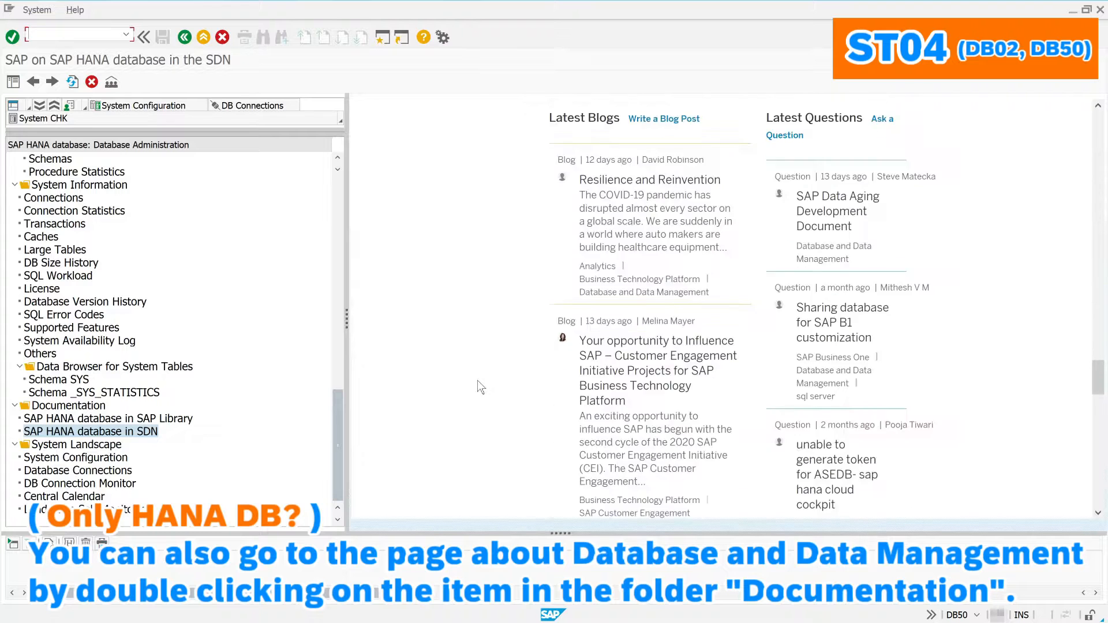
scroll(477, 379, down, 10)
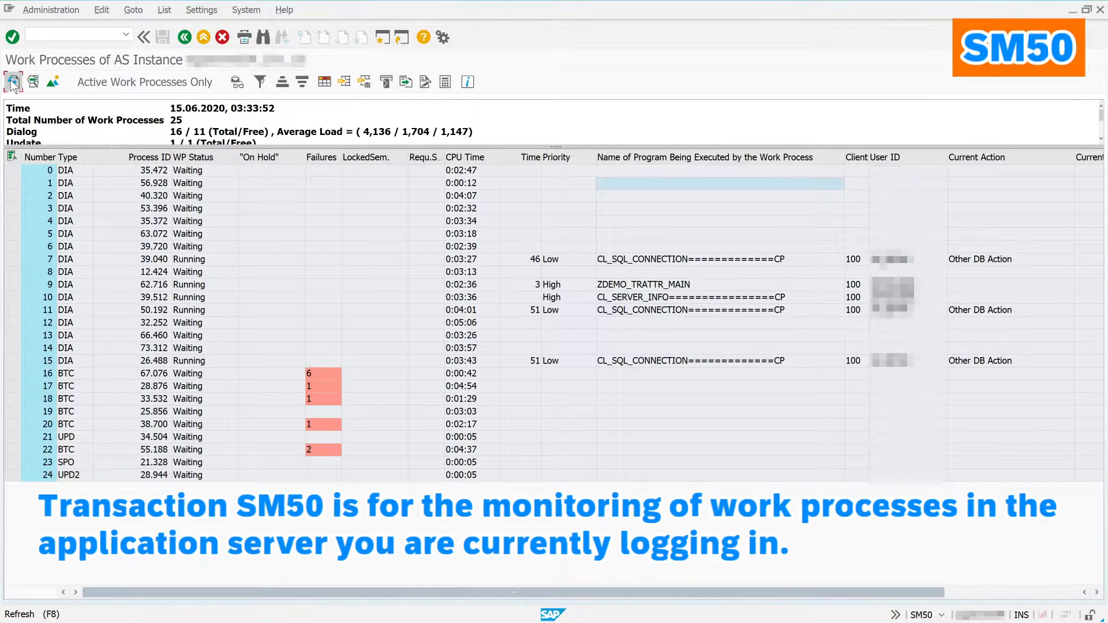
Step: Refresh SM50, enlarge the process-type summary, and open work process 9's details
click(13, 82)
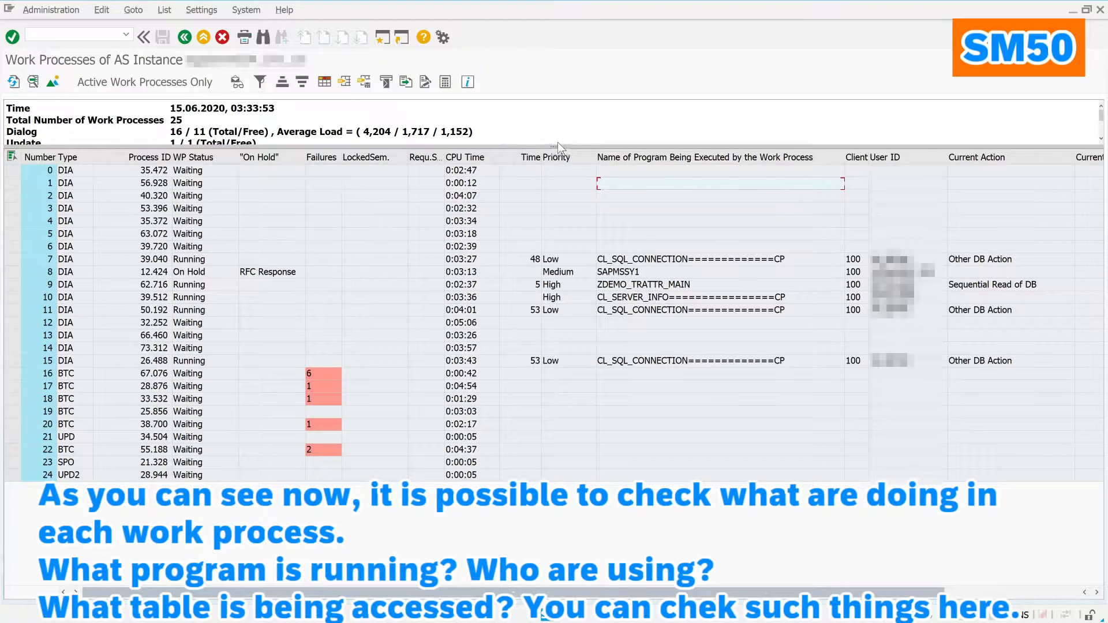
drag(557, 143, 549, 205)
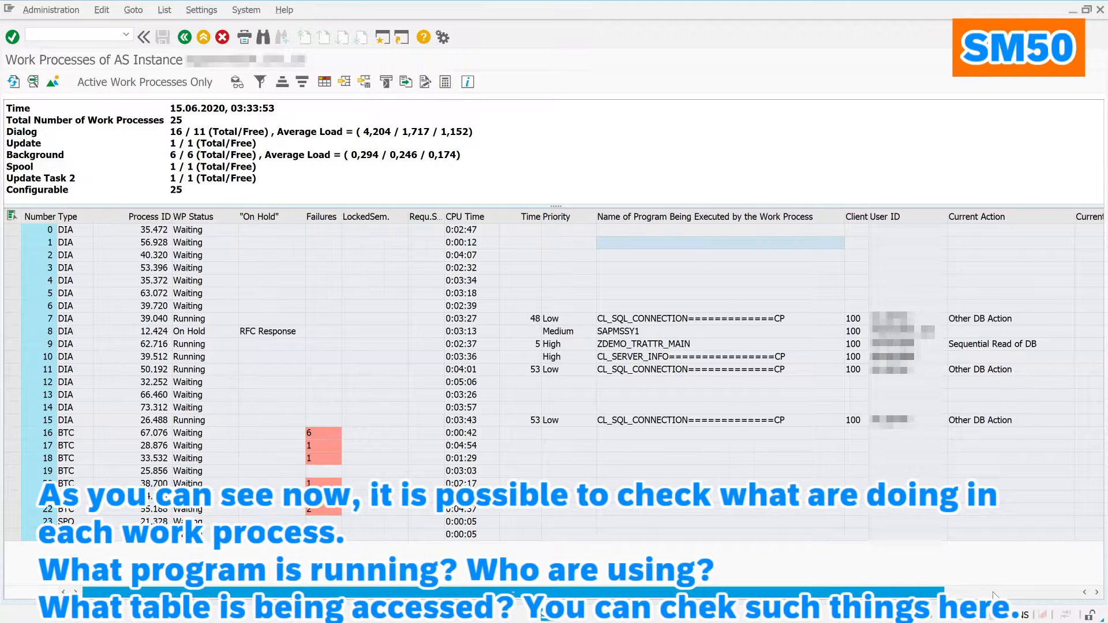
click(975, 592)
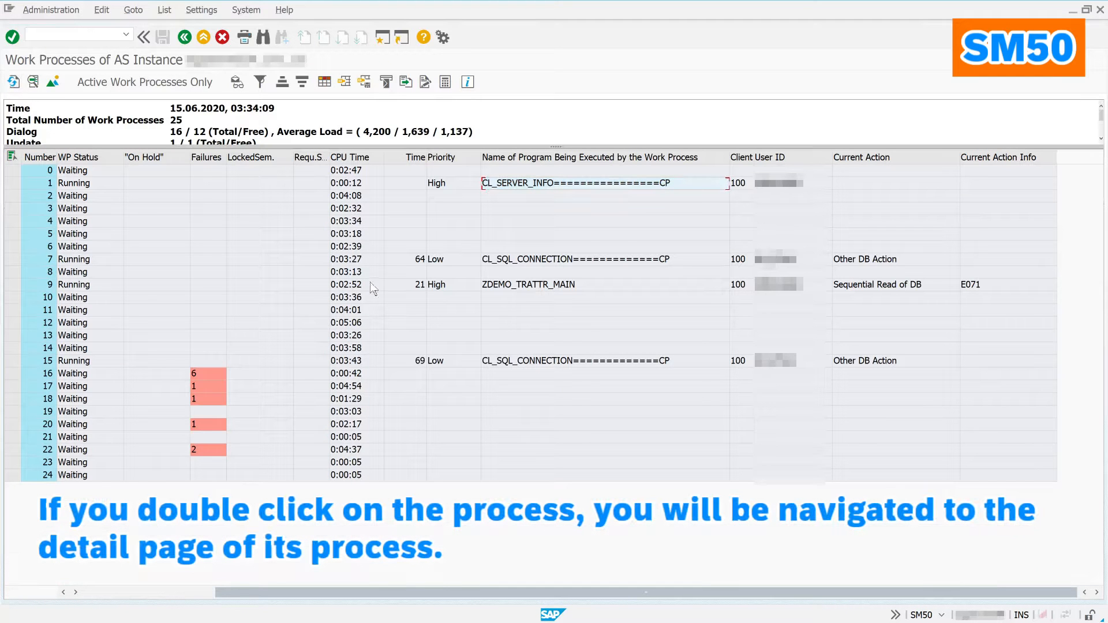
double_click(525, 286)
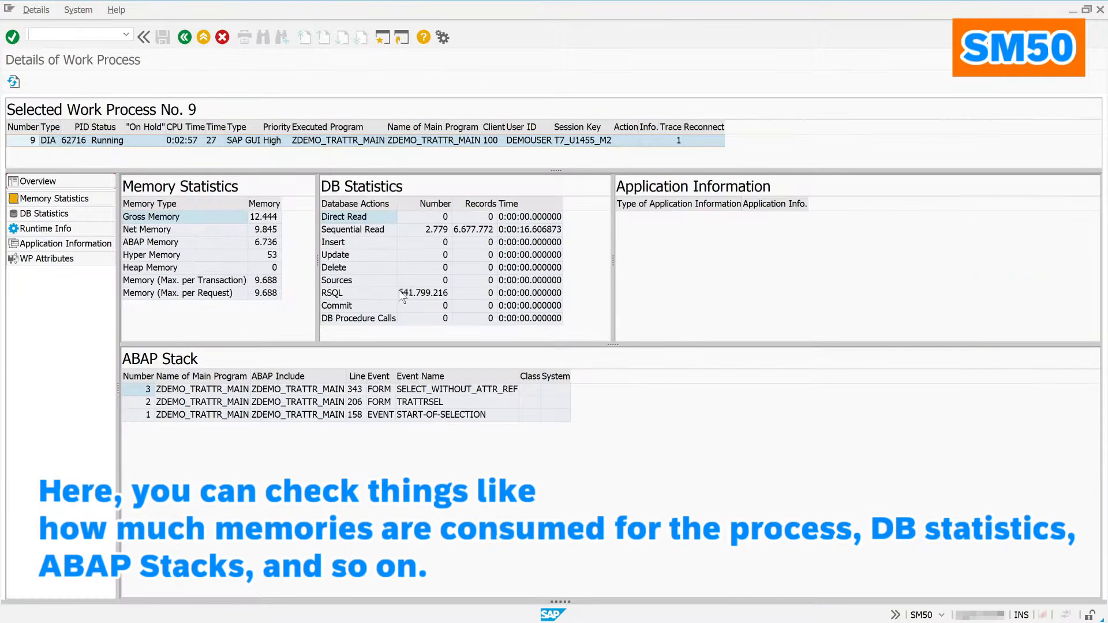
Step: View process 9's memory, DB statistics, ABAP stack, application info and attributes, then return
click(65, 199)
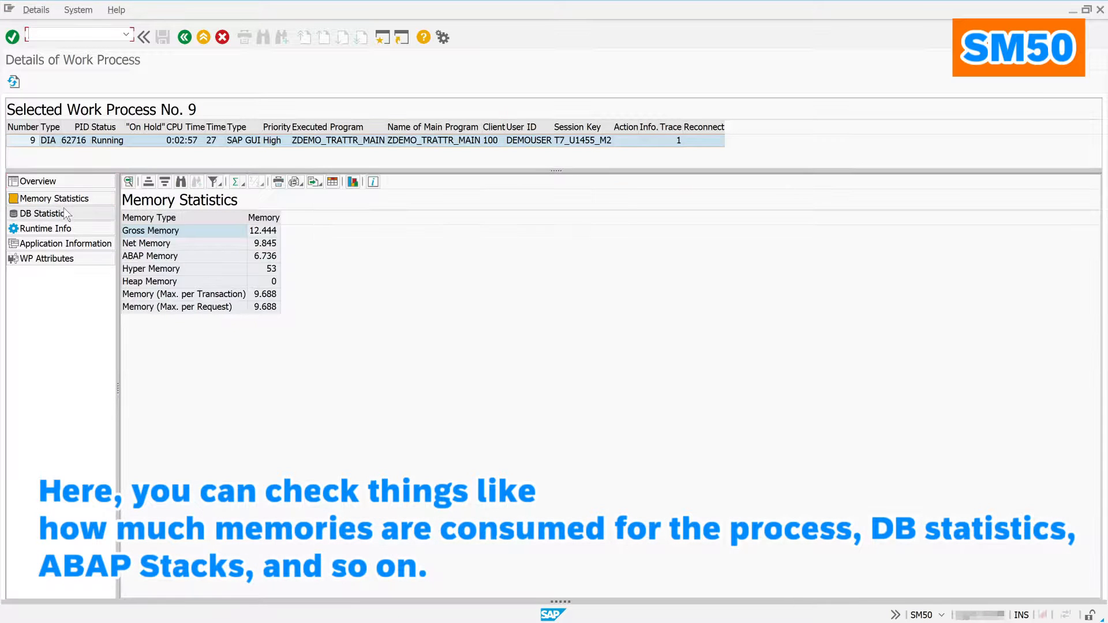
click(64, 208)
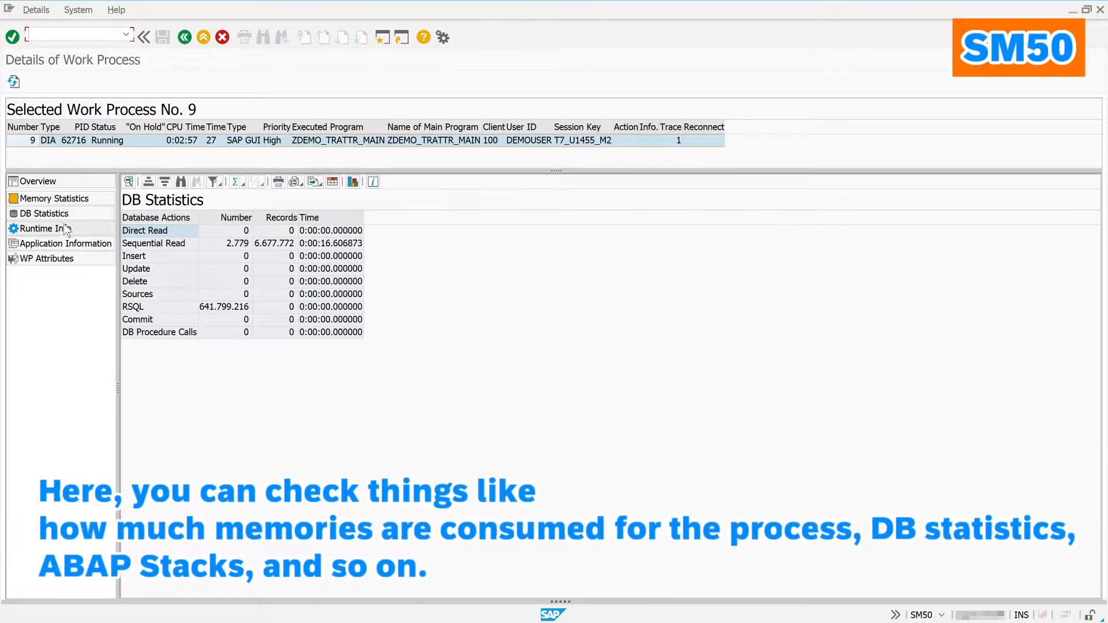
click(65, 229)
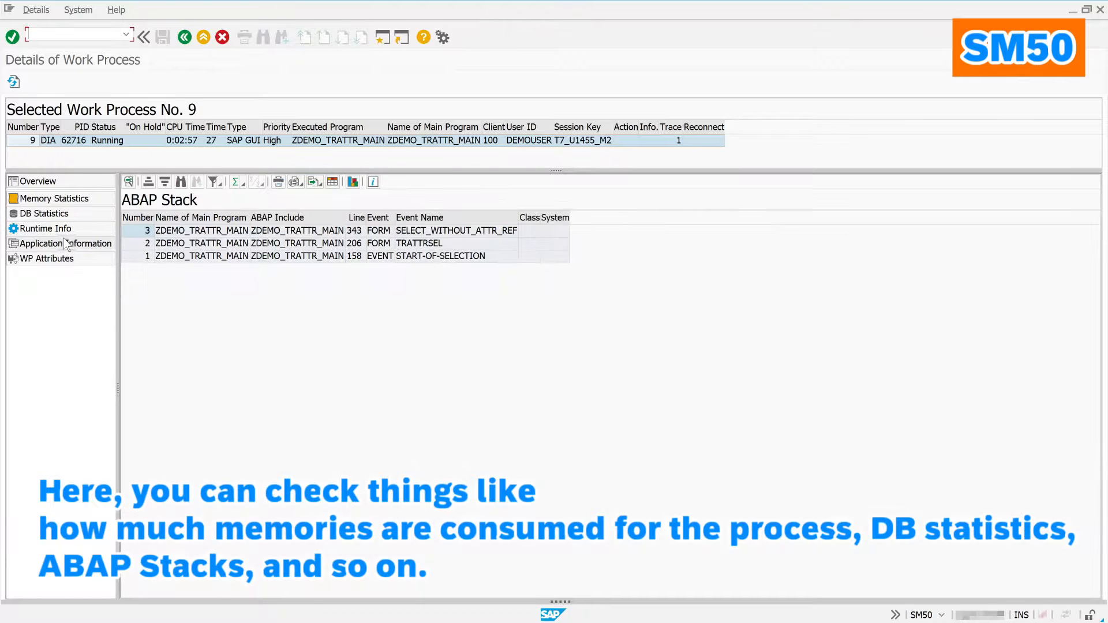
click(64, 244)
click(72, 259)
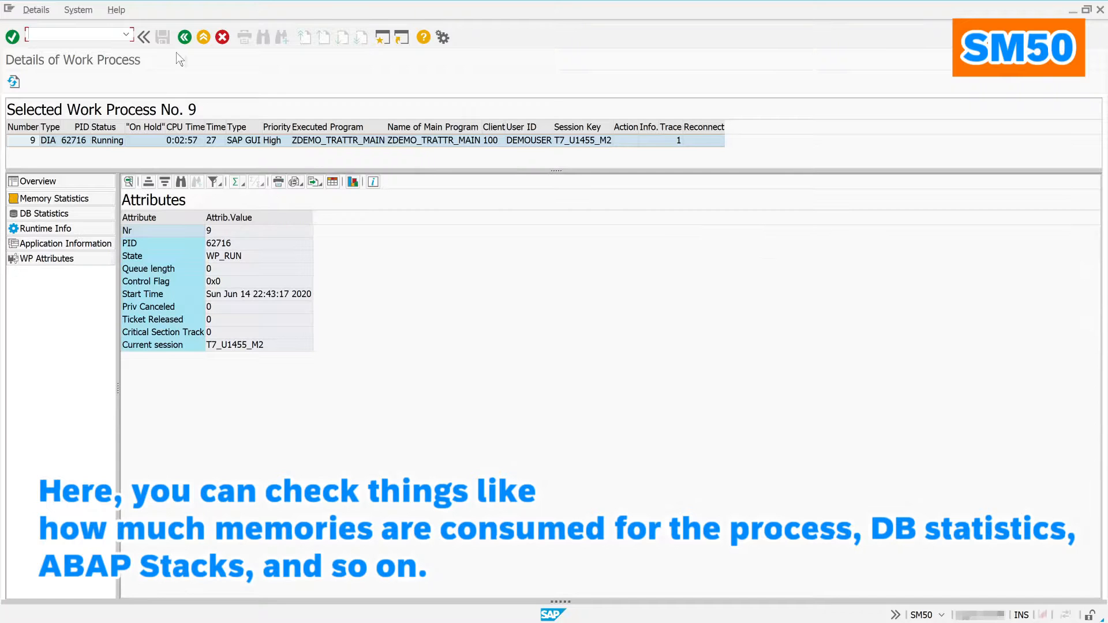
click(185, 38)
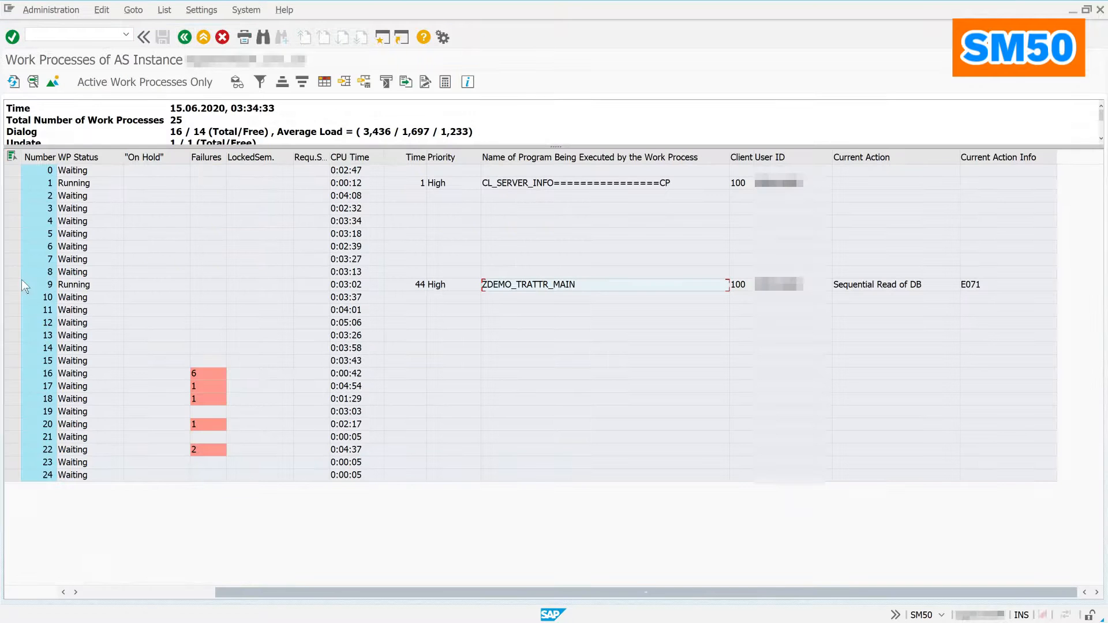
Step: Cancel work process 9 (ZDEMO_TRATTR_MAIN) without core dump, confirm it, and refresh the list
click(15, 284)
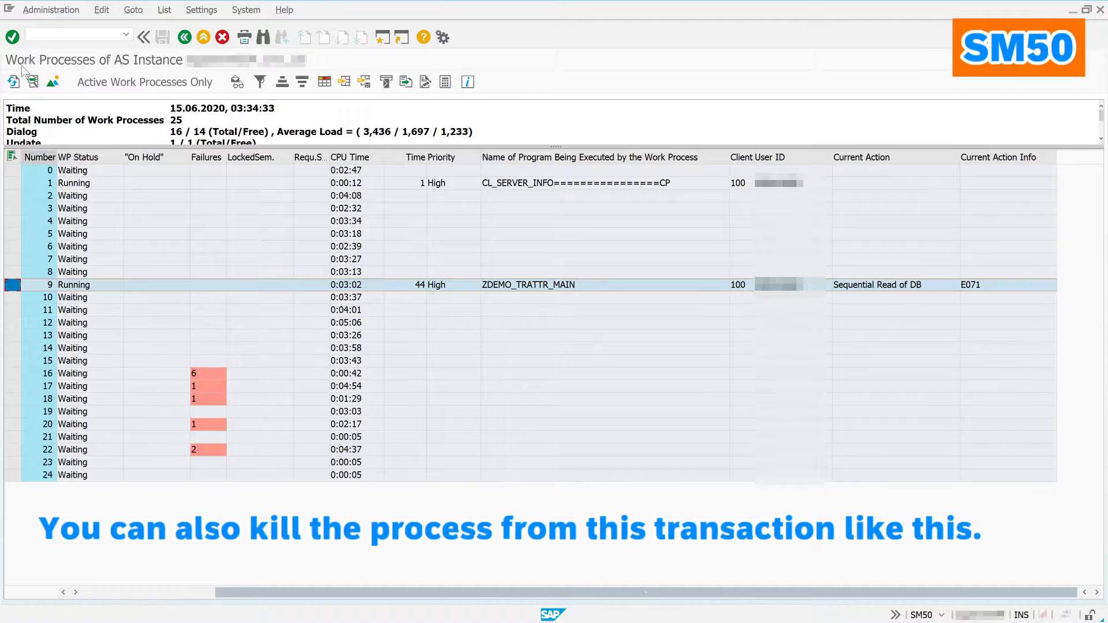
click(50, 9)
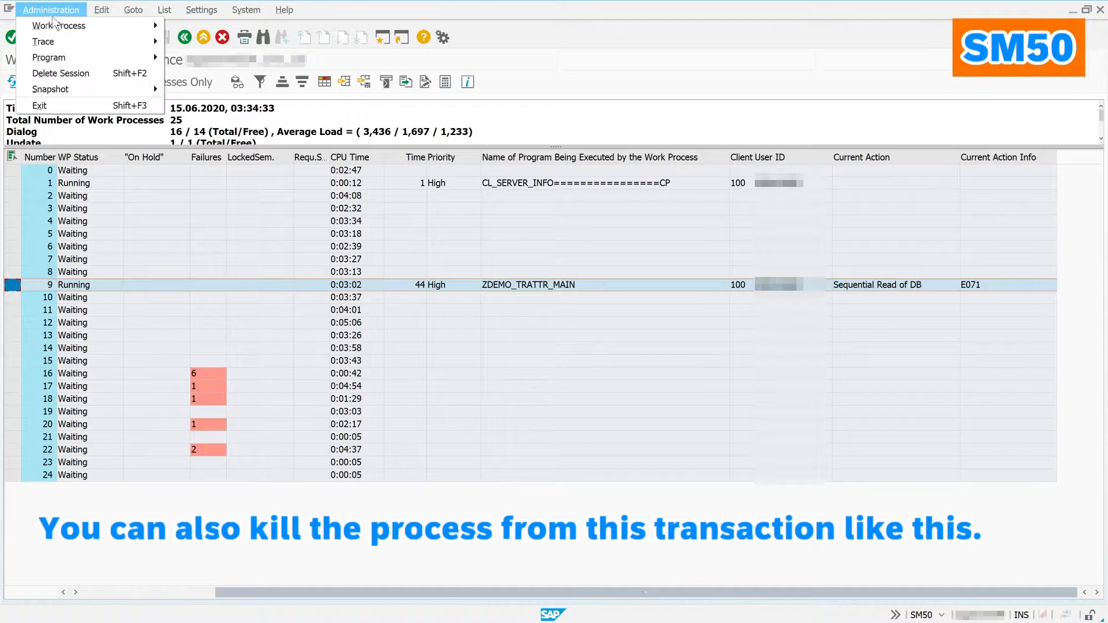
mouse_move(55, 26)
mouse_move(242, 25)
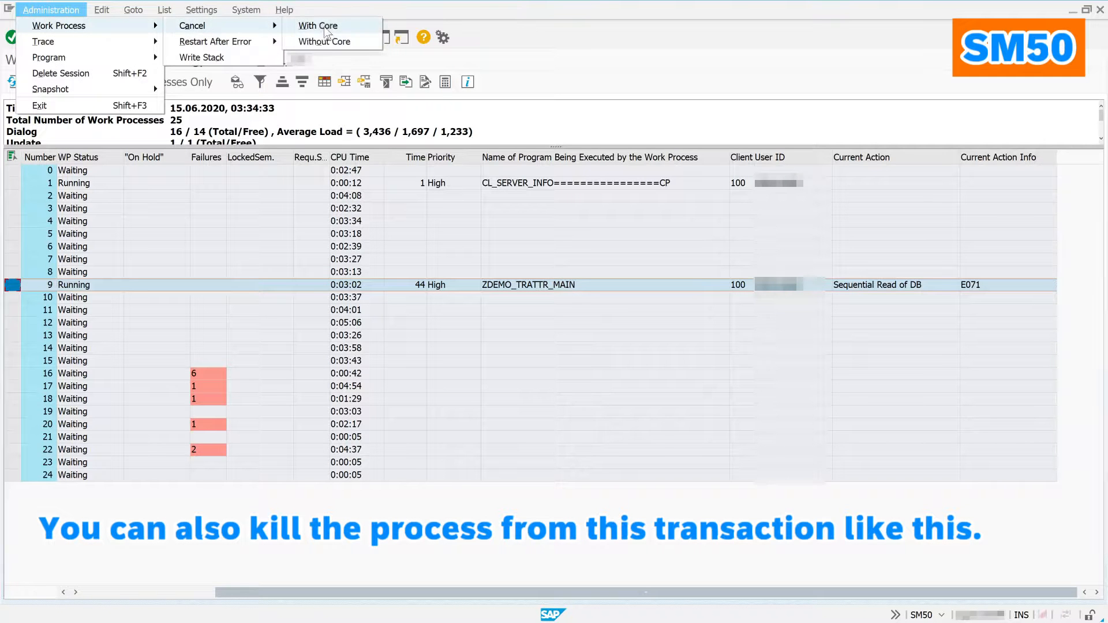
click(347, 44)
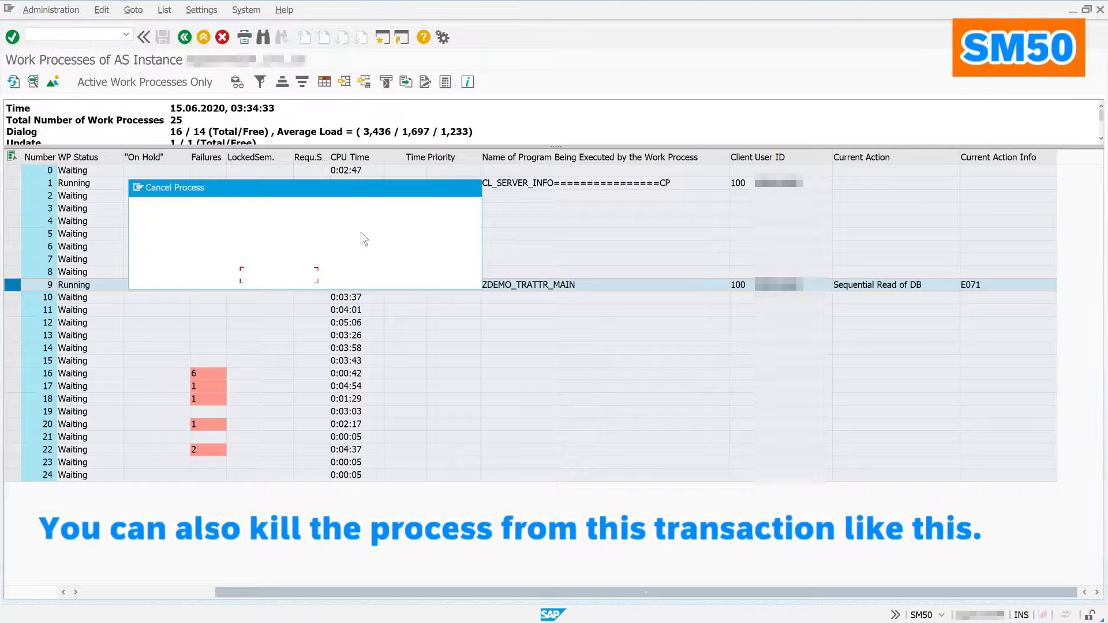
click(217, 277)
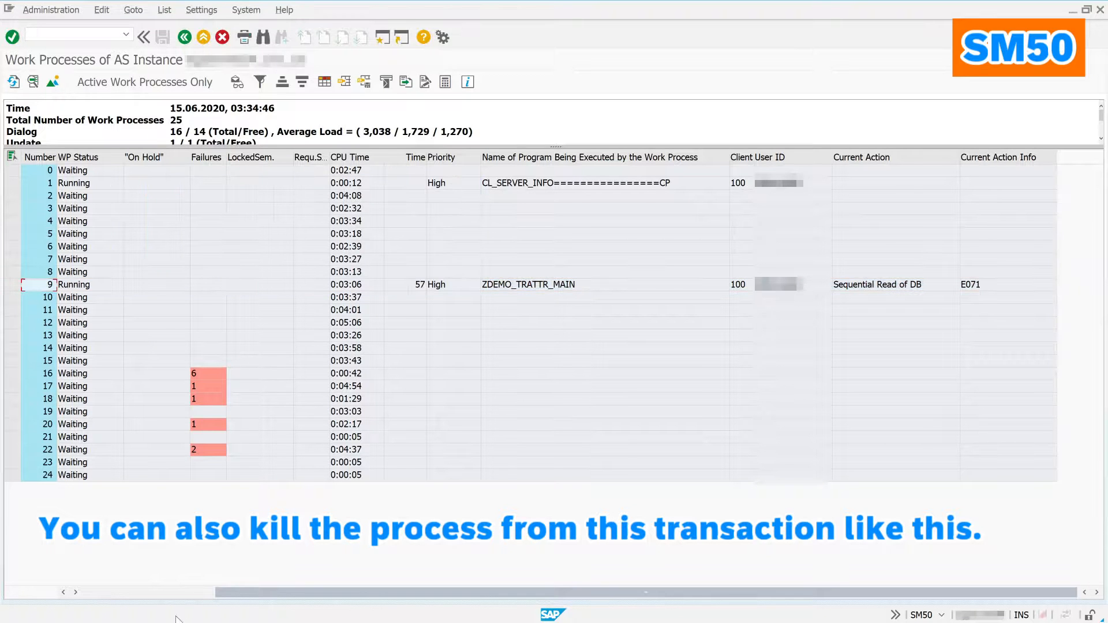
click(154, 597)
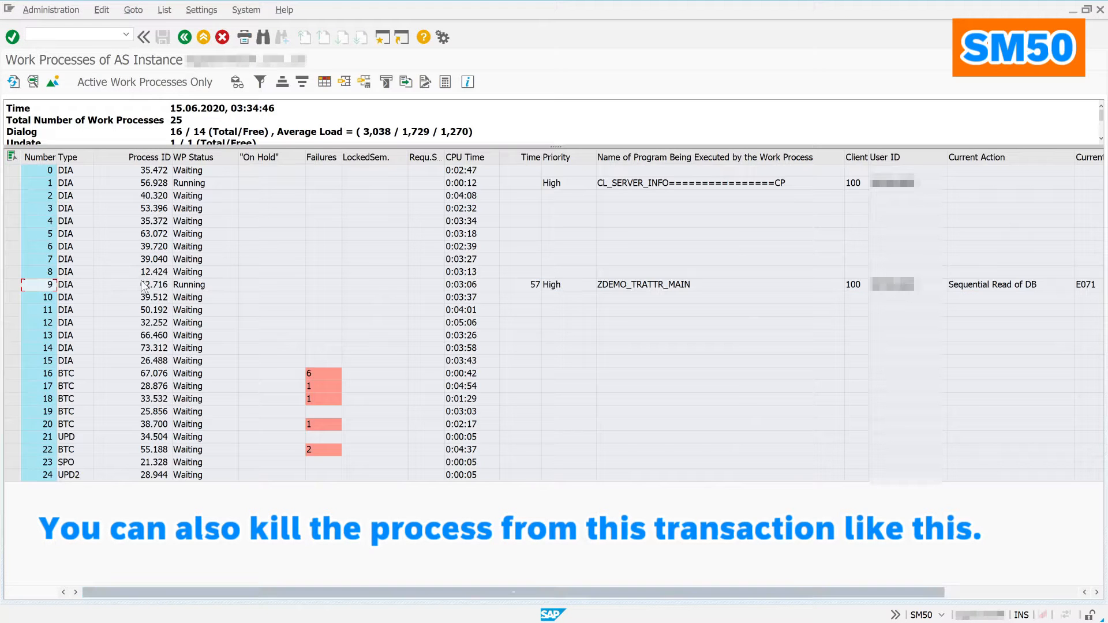
click(13, 81)
Step: Refresh SM50 repeatedly until work process 9 restarts, then dismiss the restart system message
click(13, 81)
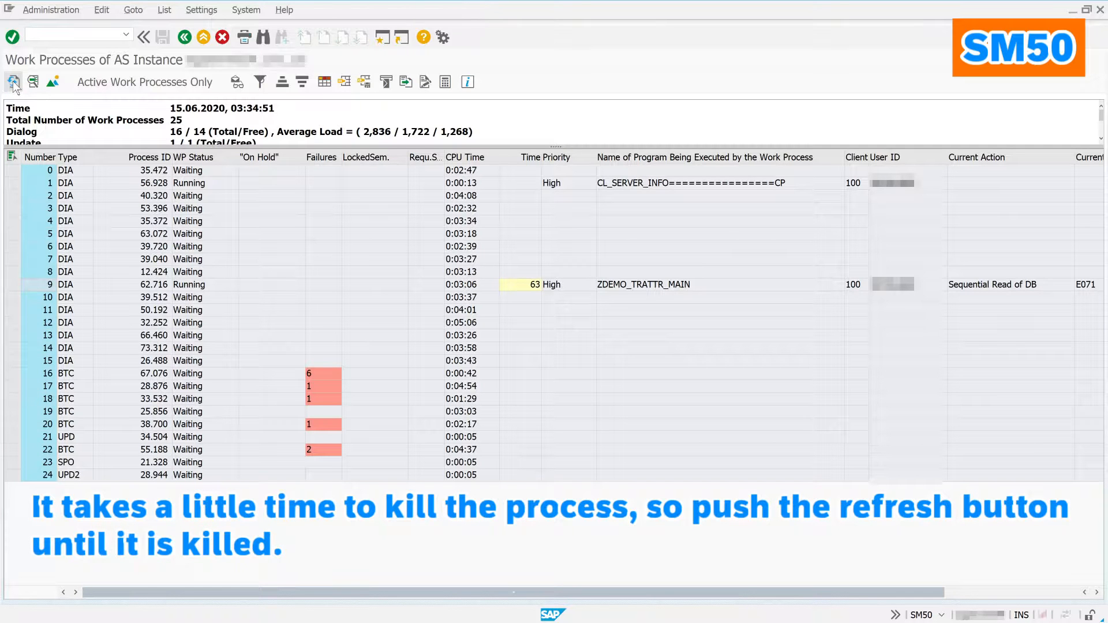
click(13, 81)
click(13, 81)
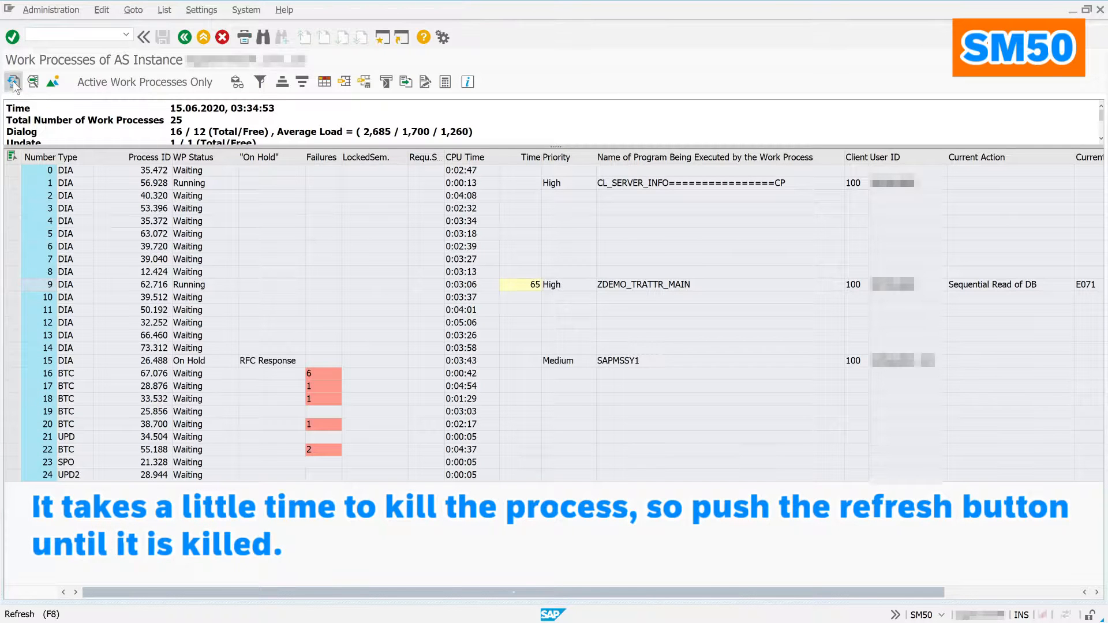
click(12, 81)
click(13, 80)
click(12, 81)
click(13, 81)
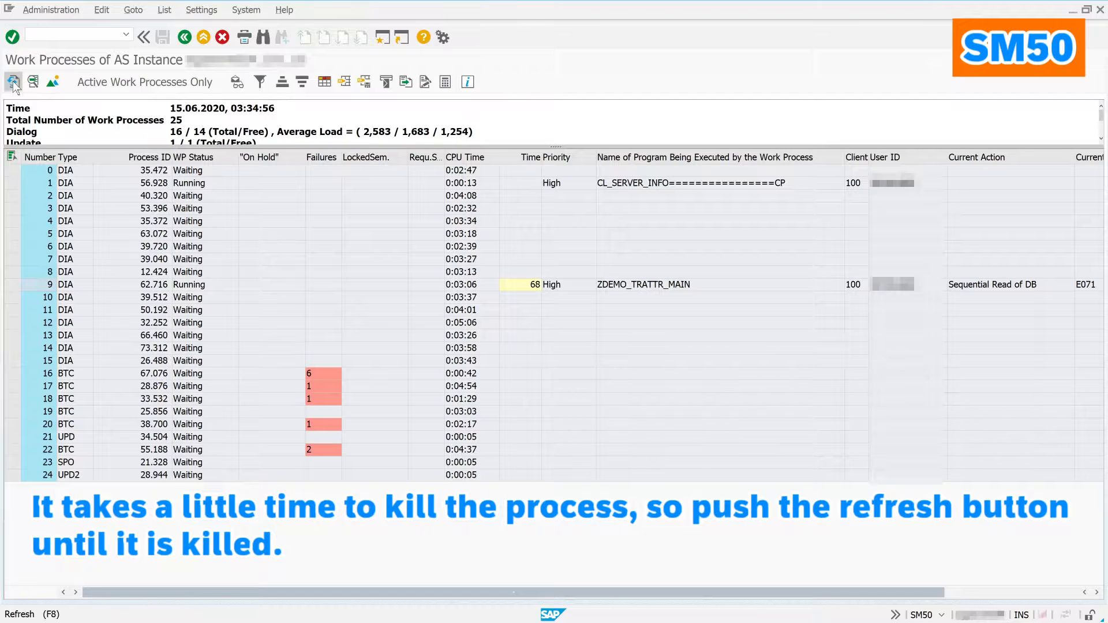
click(13, 81)
click(13, 81)
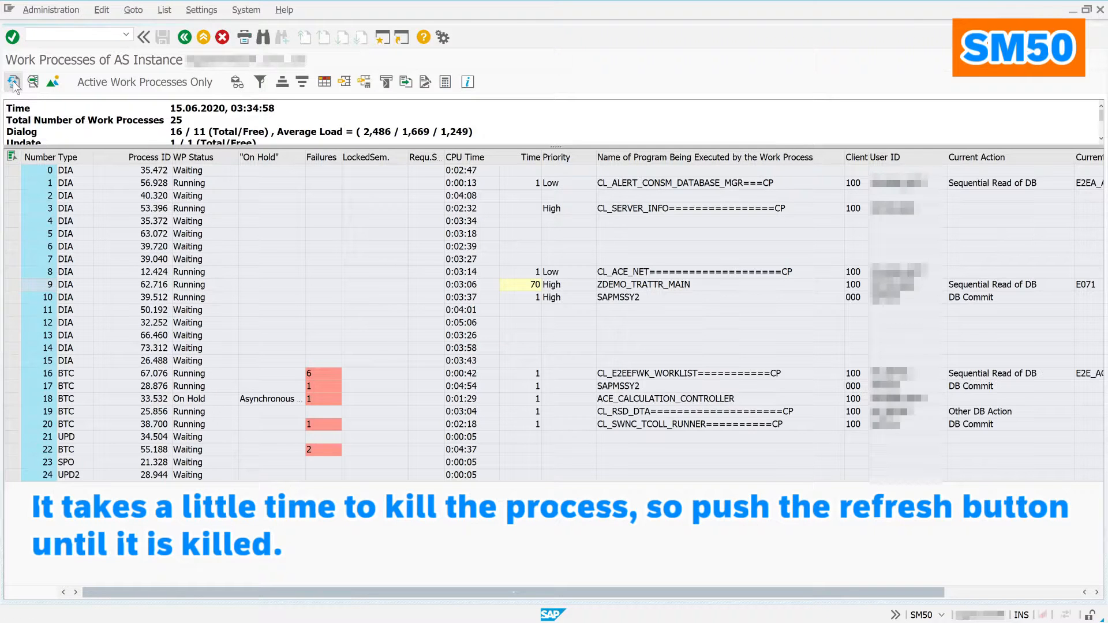
click(12, 81)
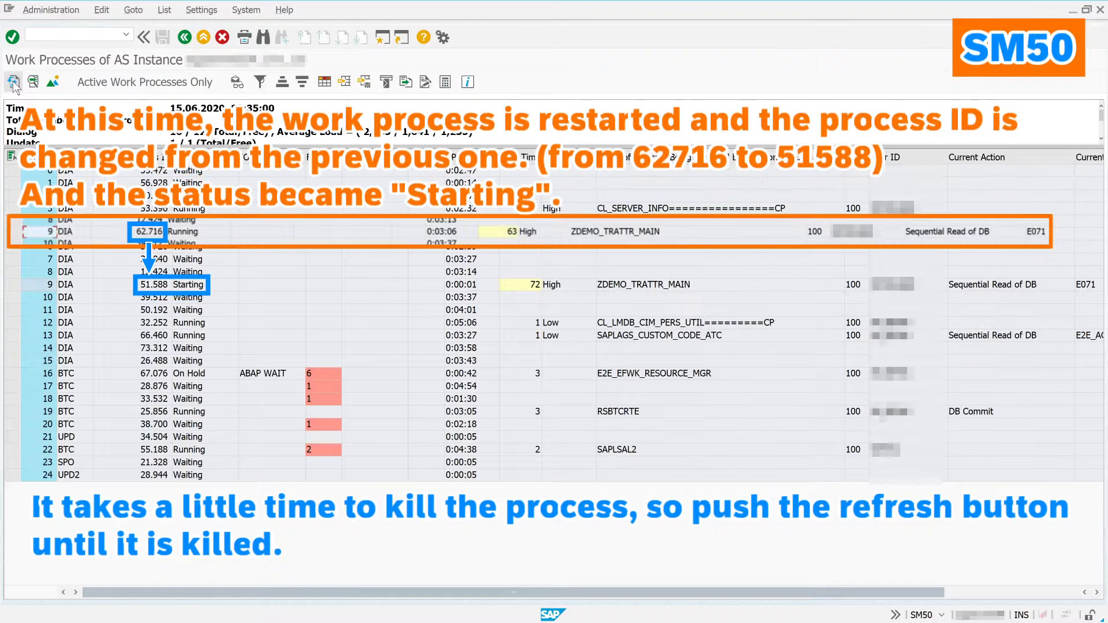
click(13, 80)
click(12, 81)
click(12, 81)
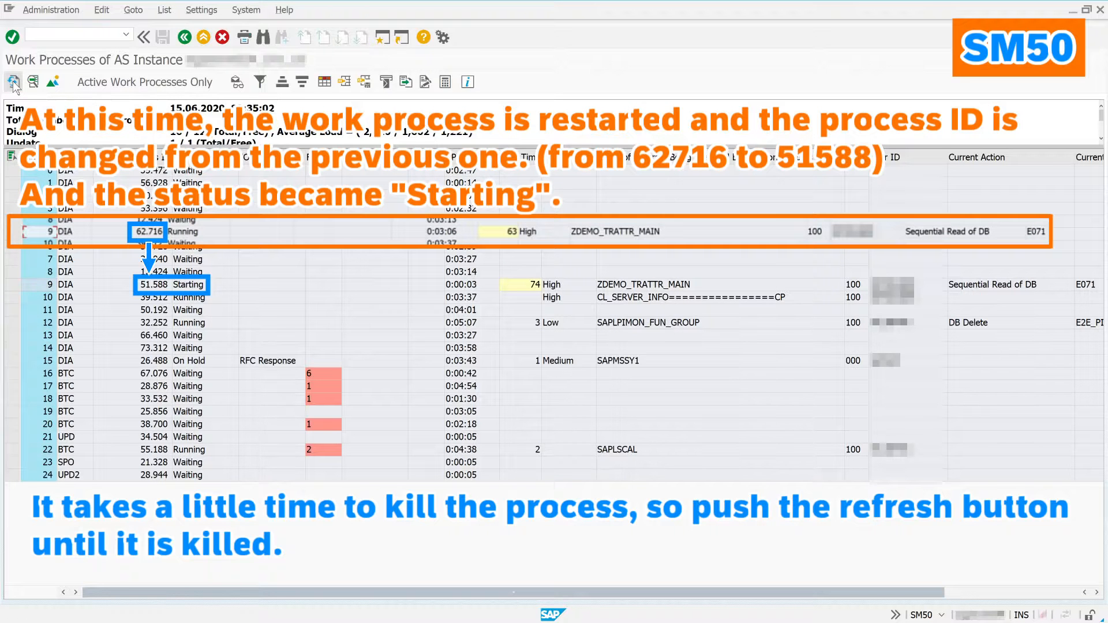
click(13, 81)
click(12, 81)
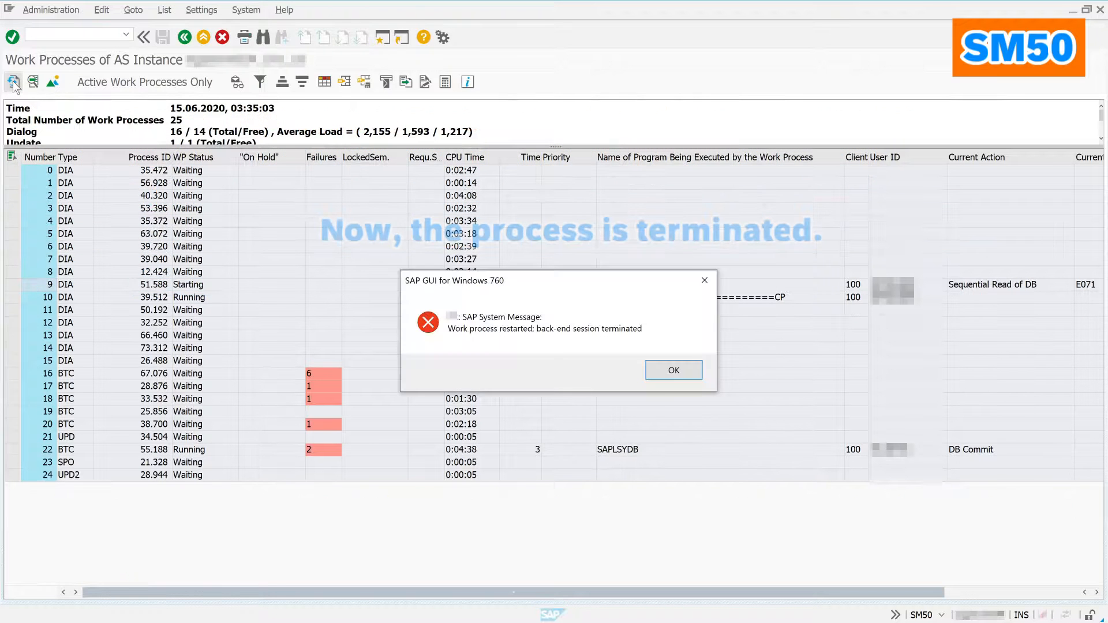
click(12, 81)
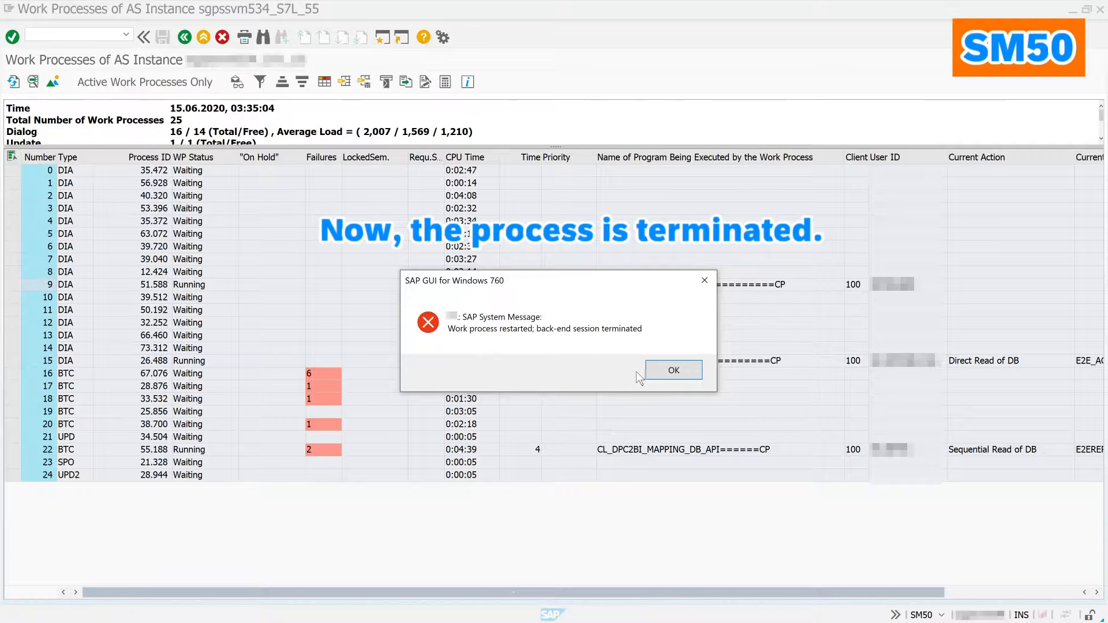
click(673, 372)
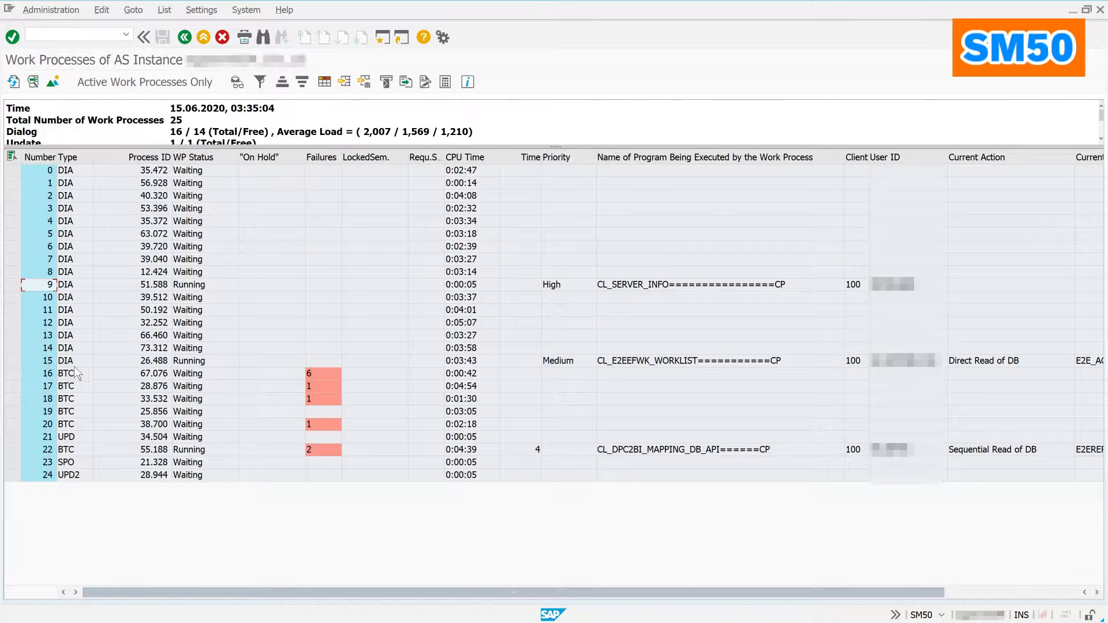
Step: Display the current trace file dev_w16 for work process 16
click(17, 373)
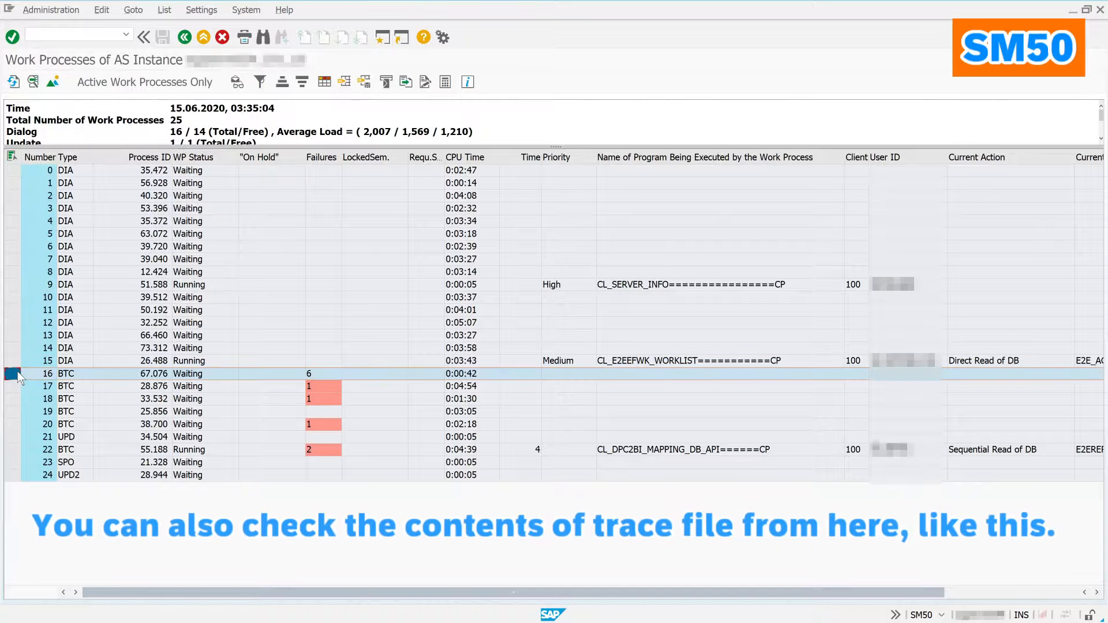
click(51, 9)
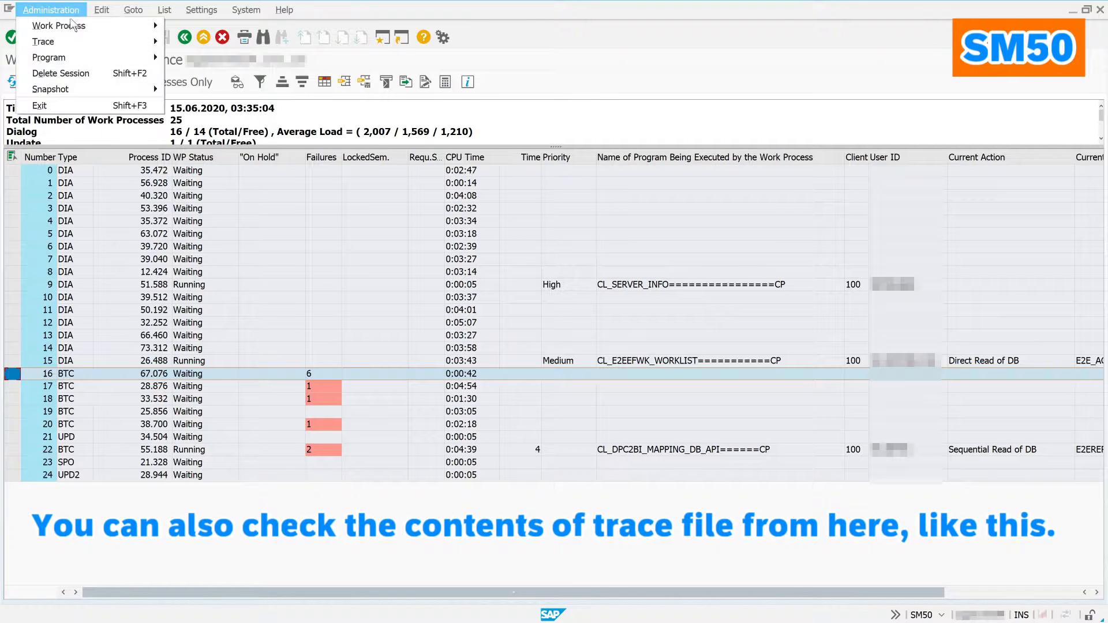
mouse_move(79, 50)
mouse_move(242, 73)
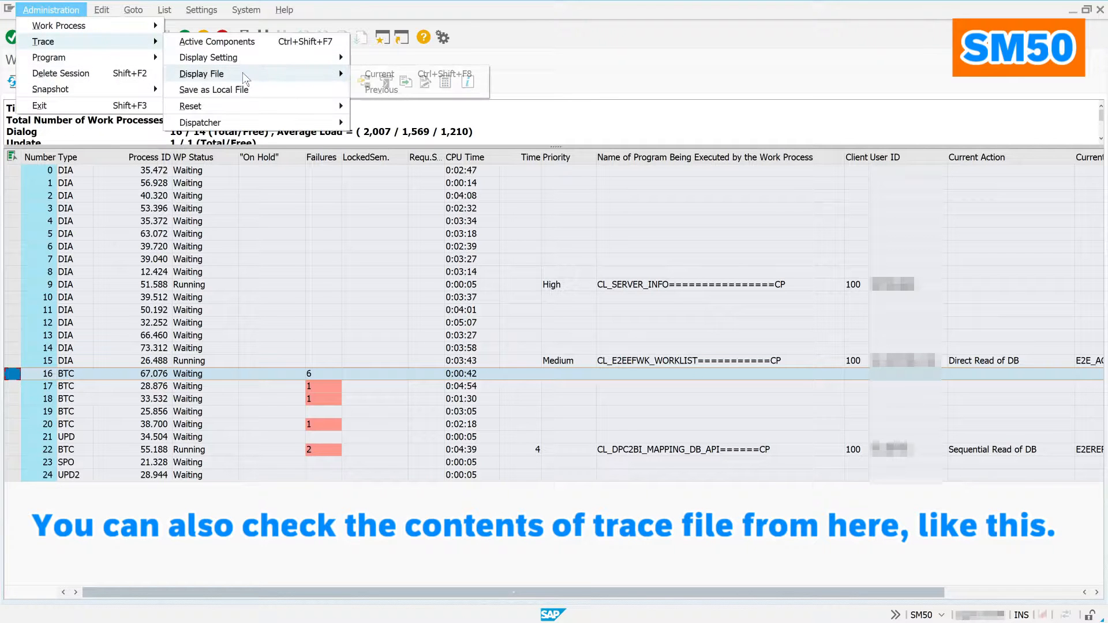
click(381, 74)
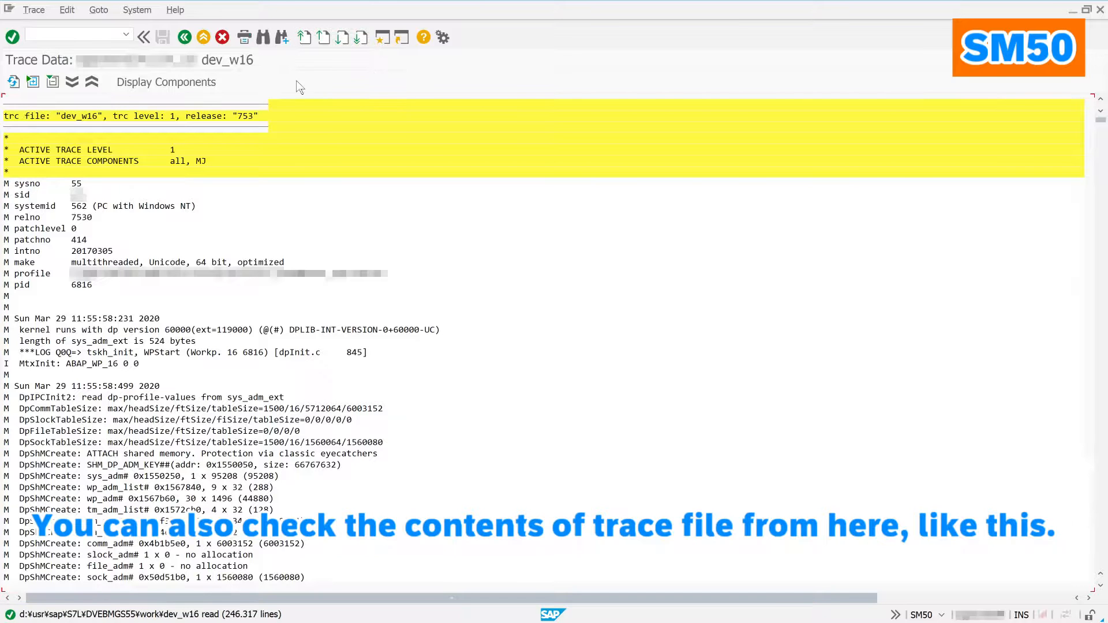
Step: Search the dev_w16 trace for 'error' and jump to an error entry
click(264, 38)
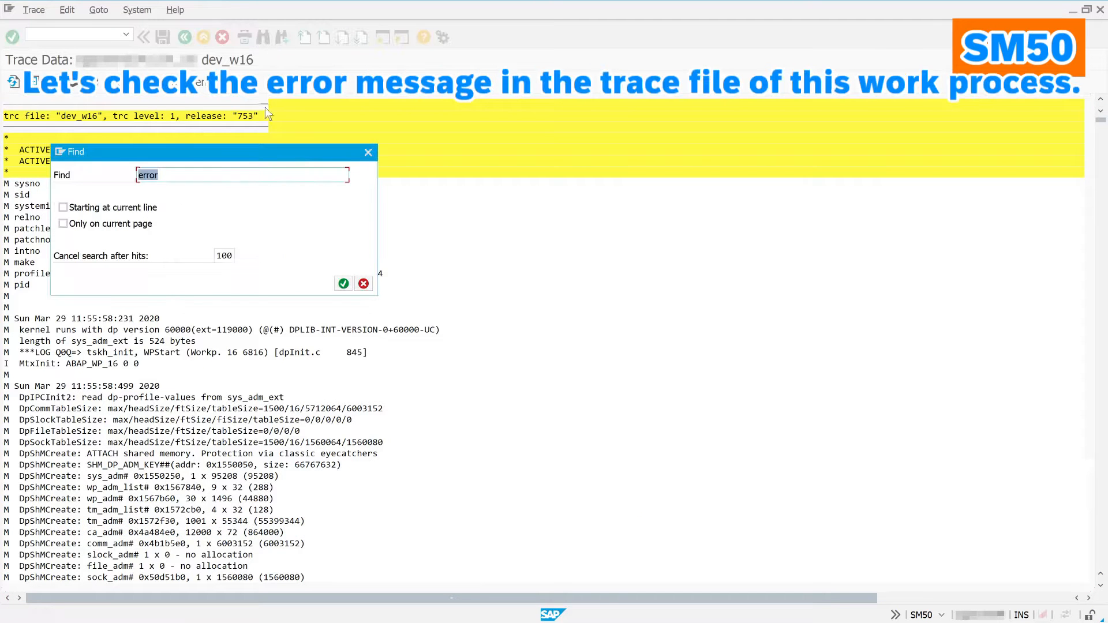
click(344, 285)
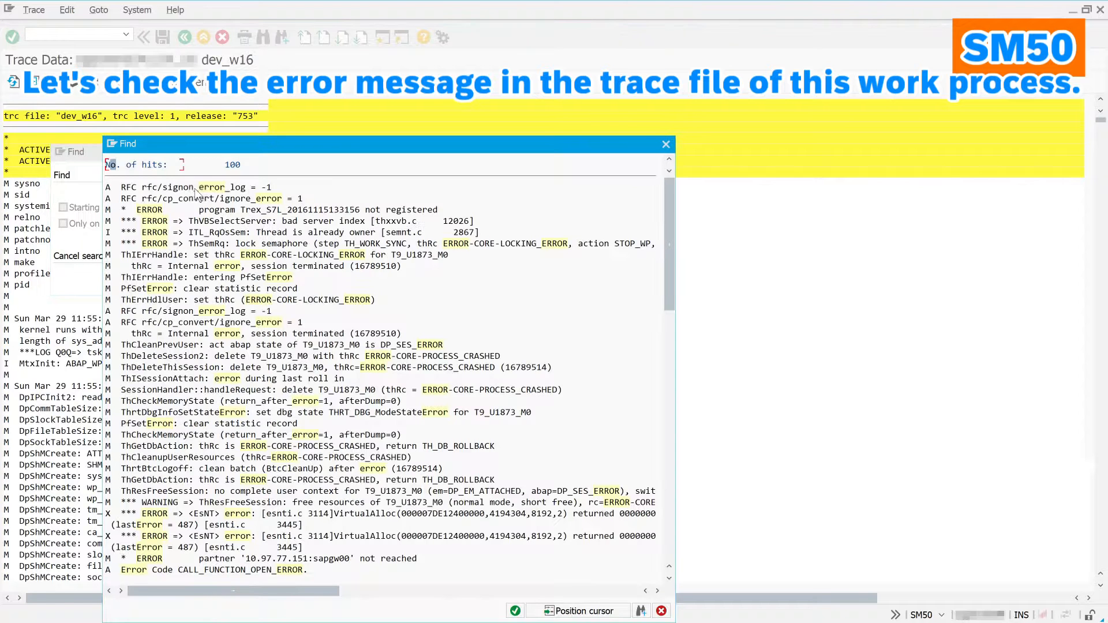
double_click(161, 226)
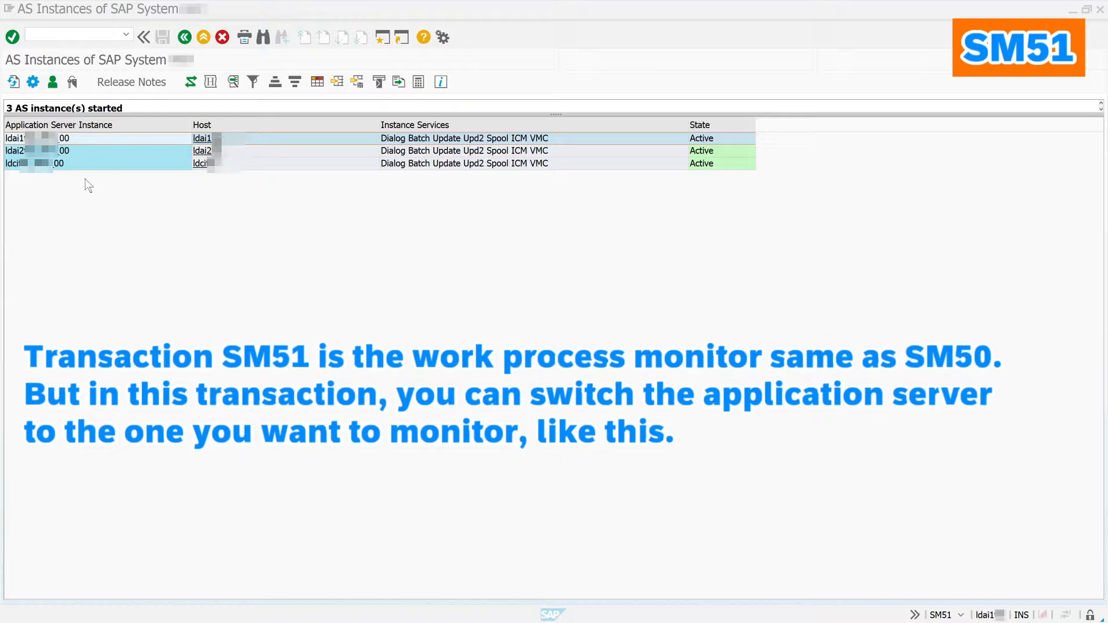
Step: Inspect the work processes of servers ldai2 and ldci, returning to the SM51 list each time
double_click(66, 151)
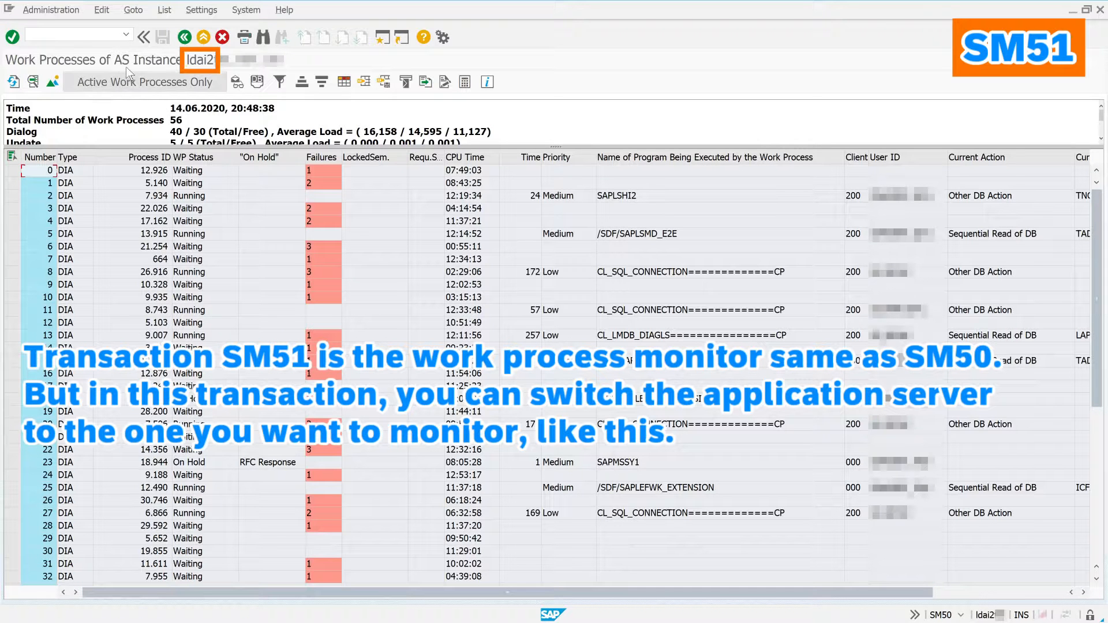
click(185, 37)
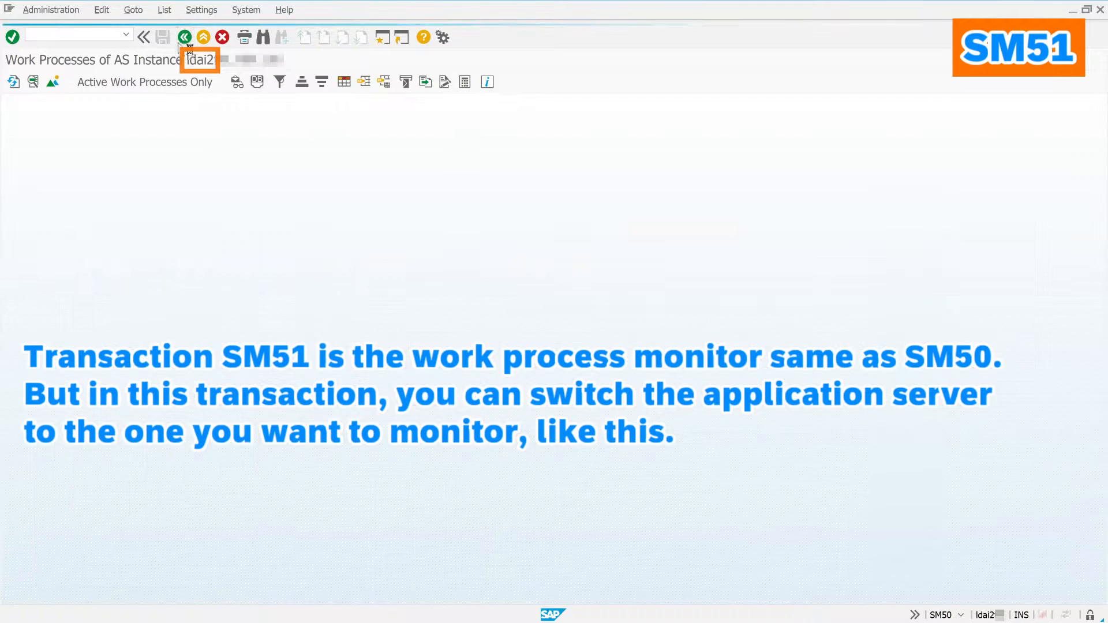
click(65, 164)
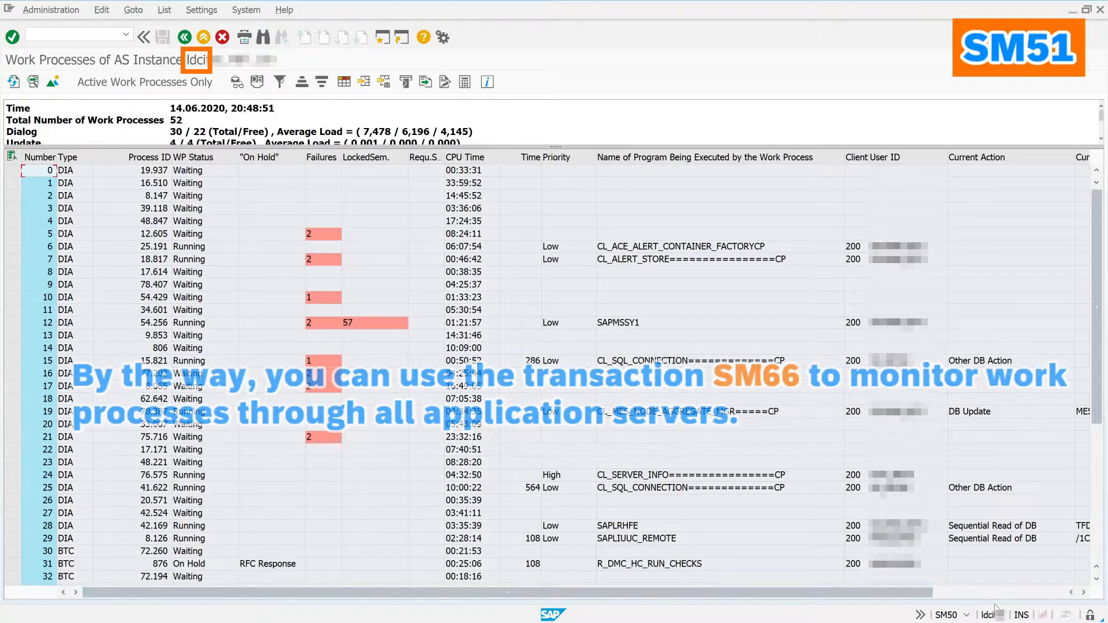
click(185, 37)
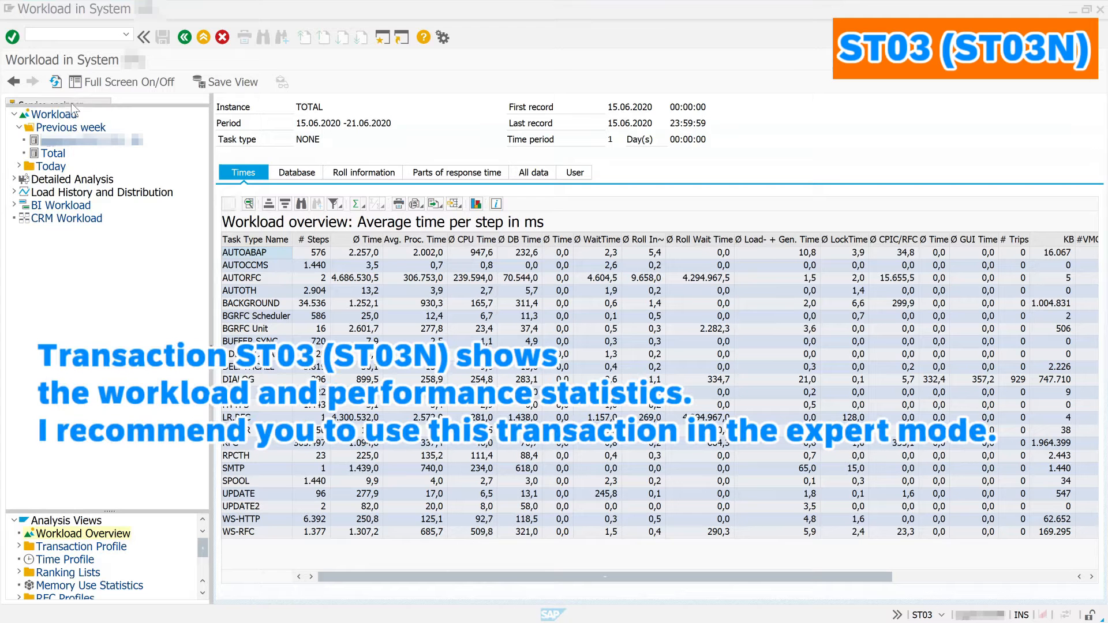
Step: Switch ST03 to Expert mode and show the daily workload for 15.06.2020
click(71, 102)
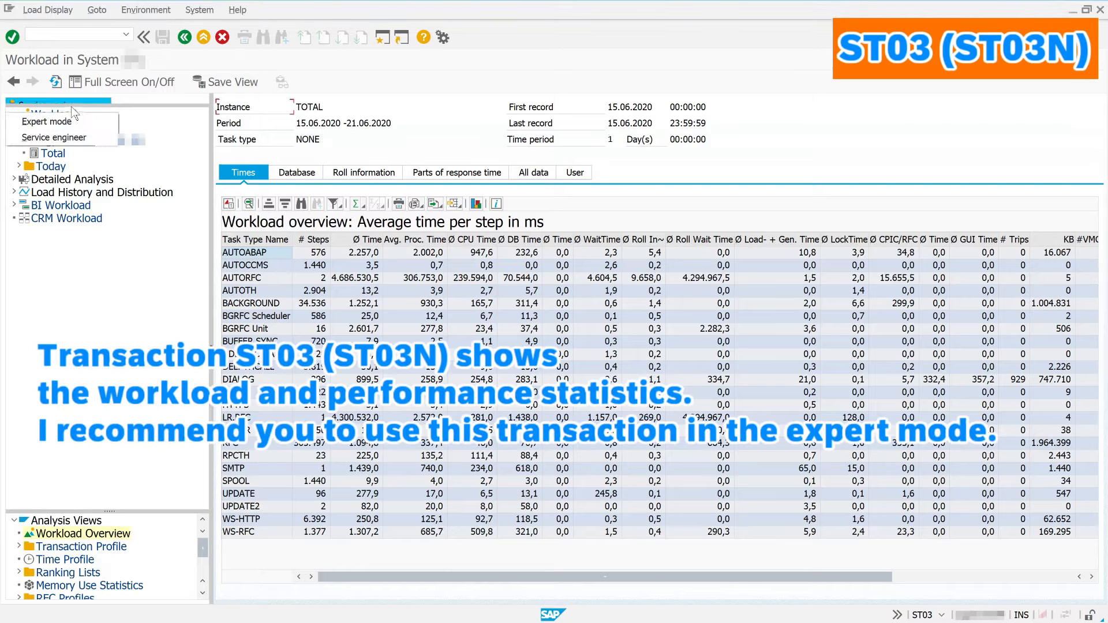
click(71, 120)
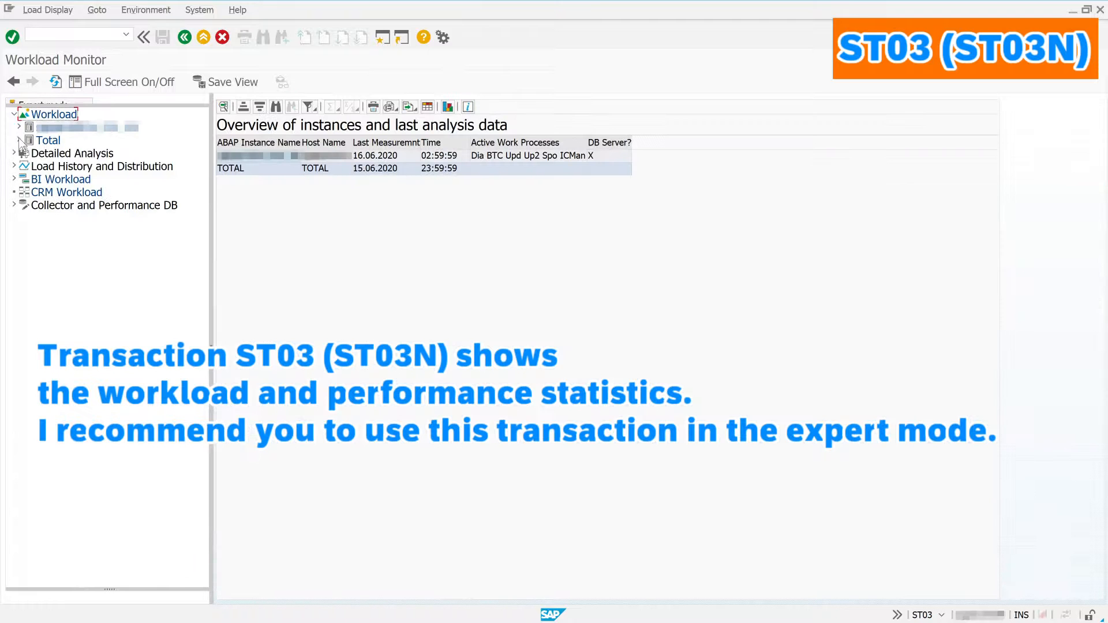
click(19, 140)
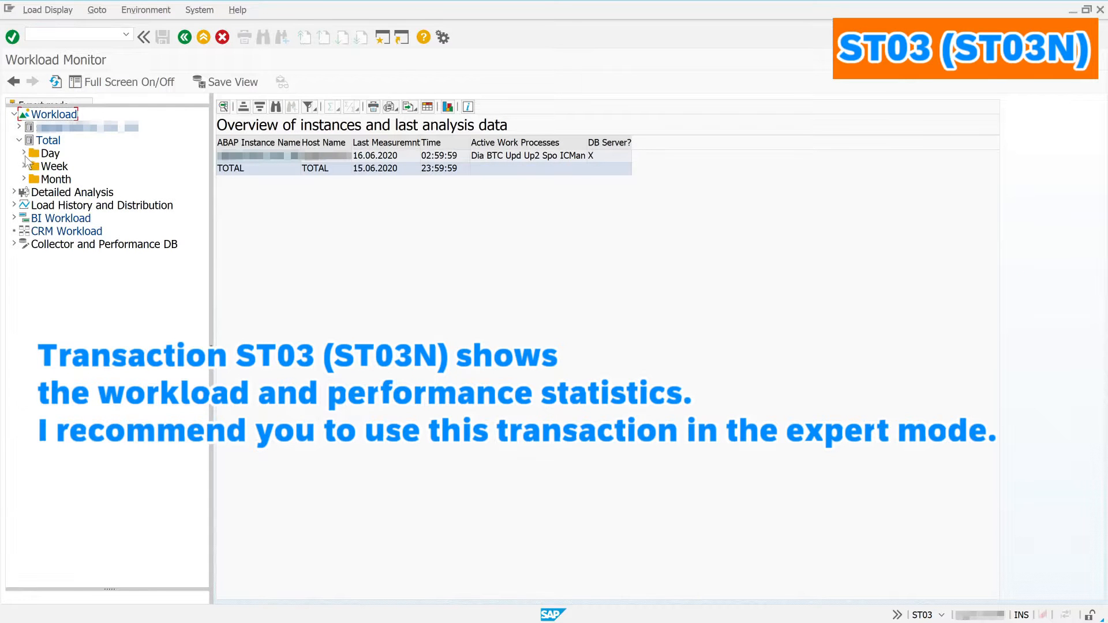
click(25, 153)
click(58, 168)
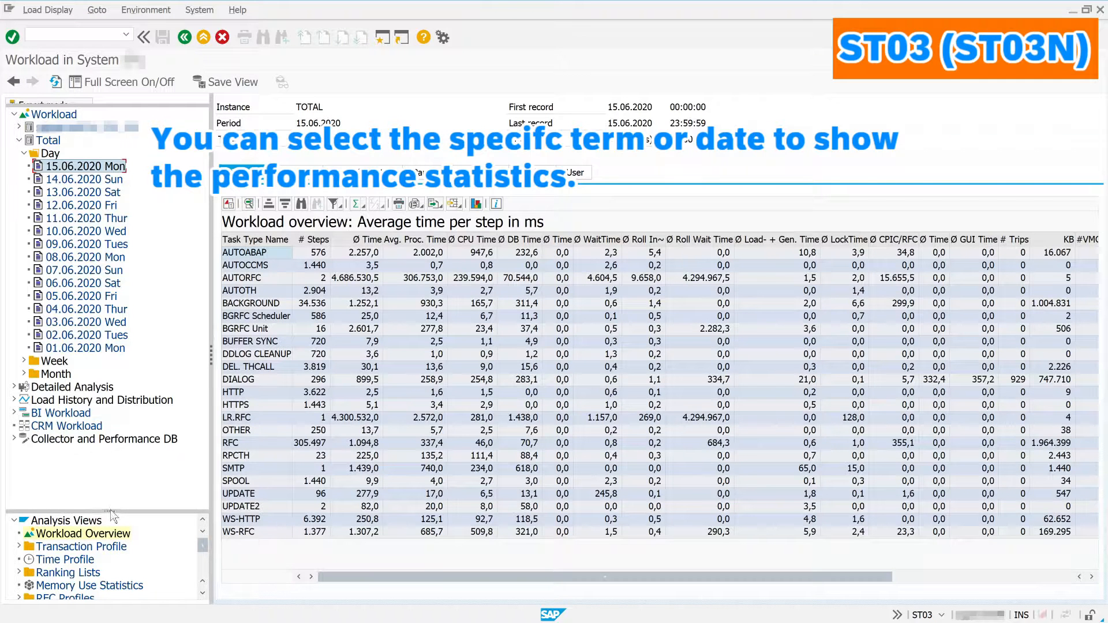
Step: Show the Standard transaction profile, stepping through database, response-time parts, GUI times and All data tabs
drag(112, 511, 109, 458)
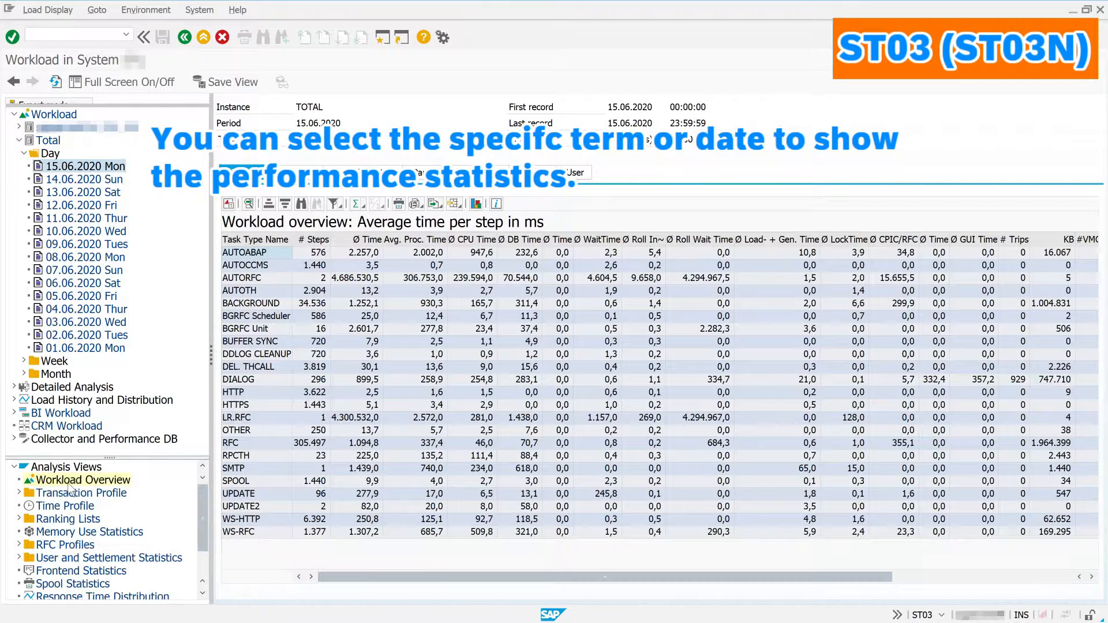
click(19, 494)
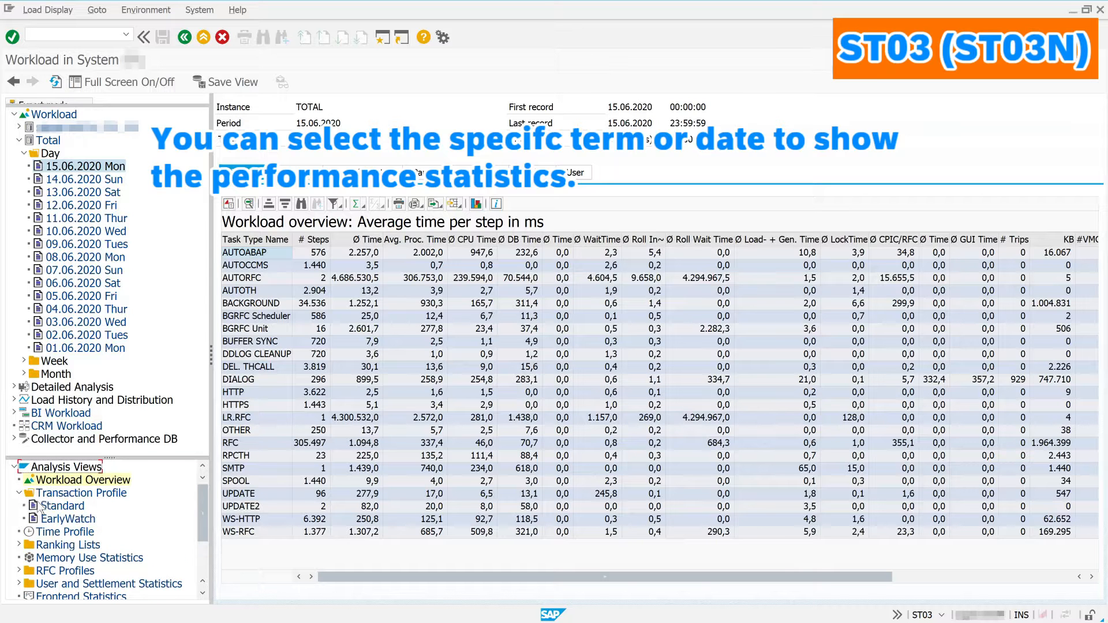
click(49, 506)
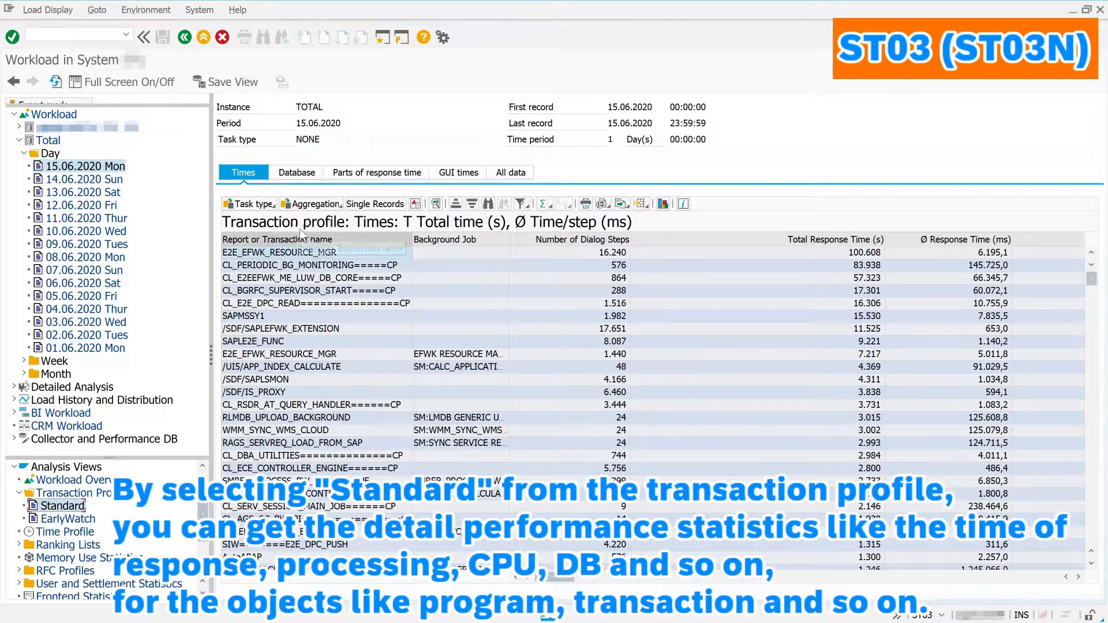
click(296, 172)
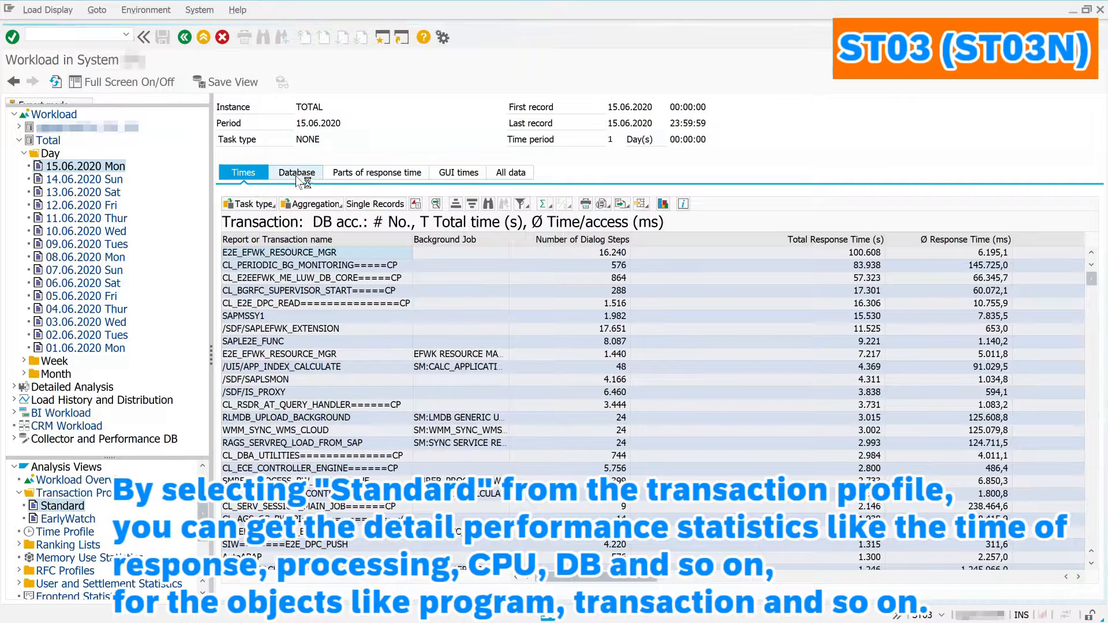
click(361, 173)
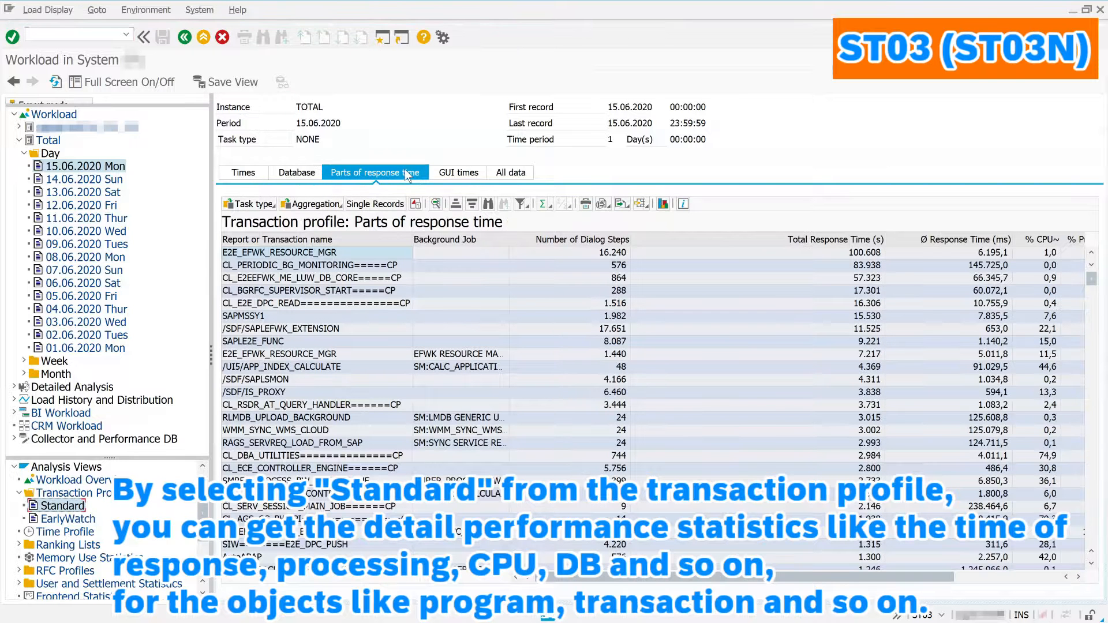
click(449, 173)
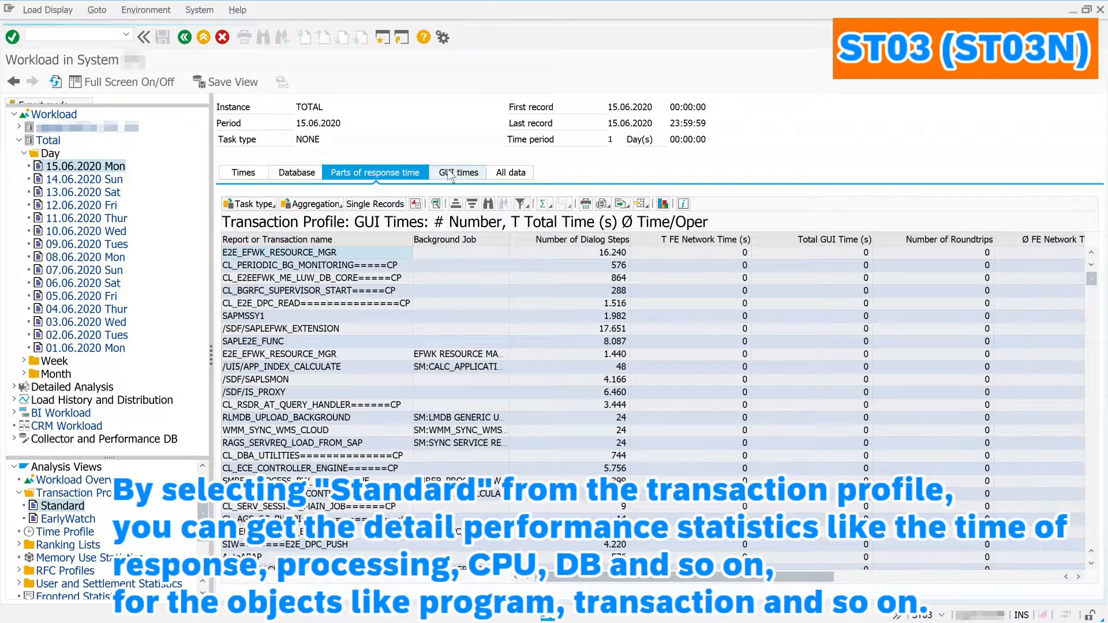
click(511, 174)
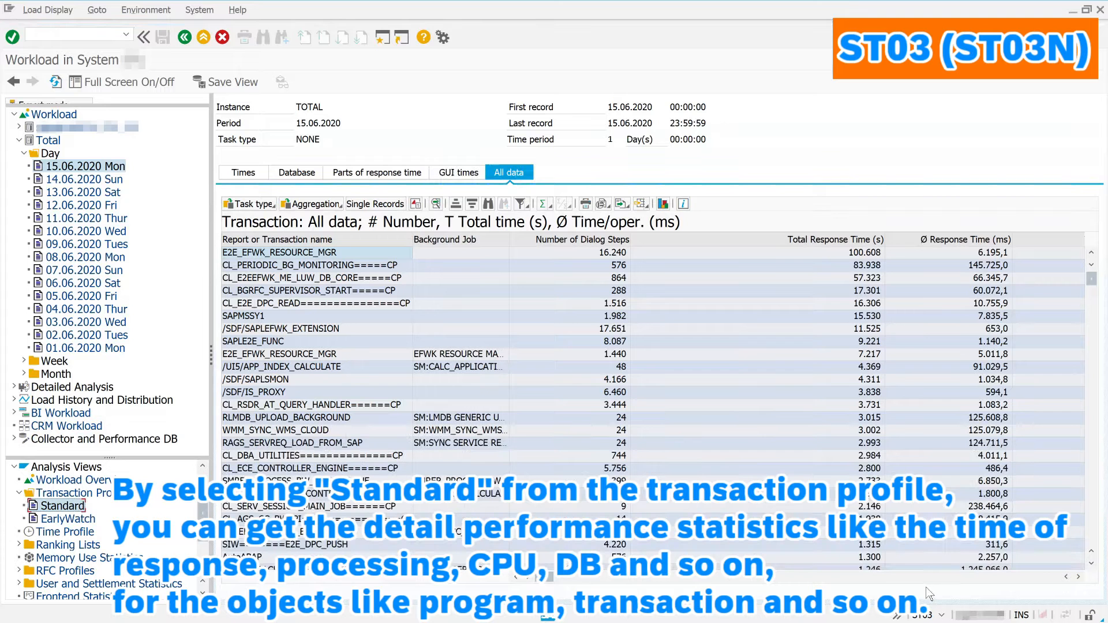
Step: Scroll right through every All data column, then switch back to the Times view with E2E_EFWK_RESOURCE_MGR leading
click(1041, 582)
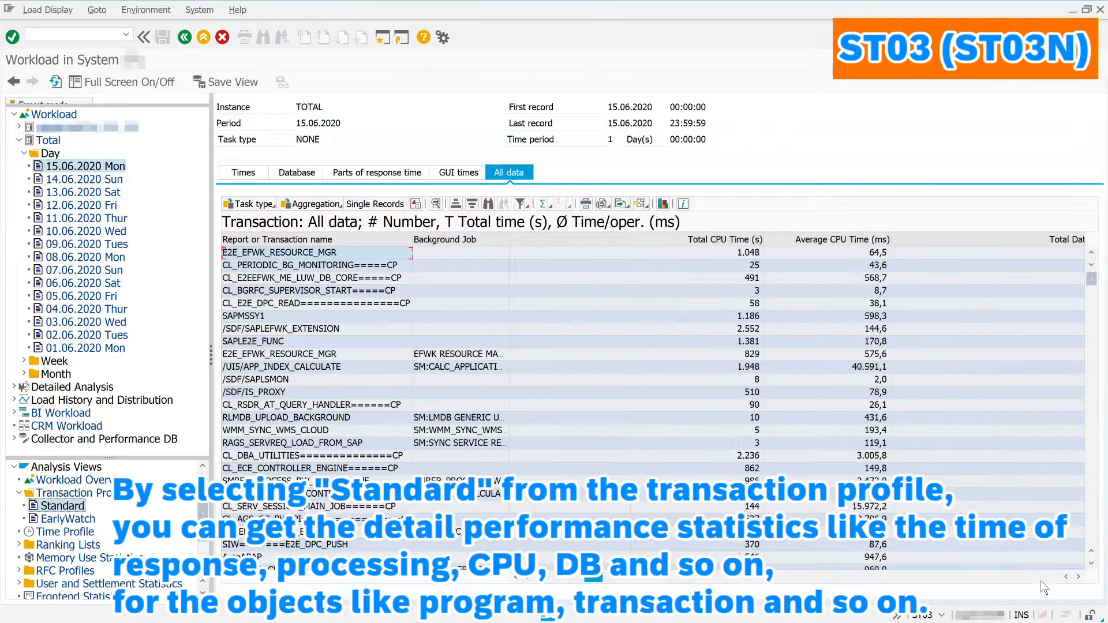
click(1042, 583)
click(1041, 582)
click(1042, 582)
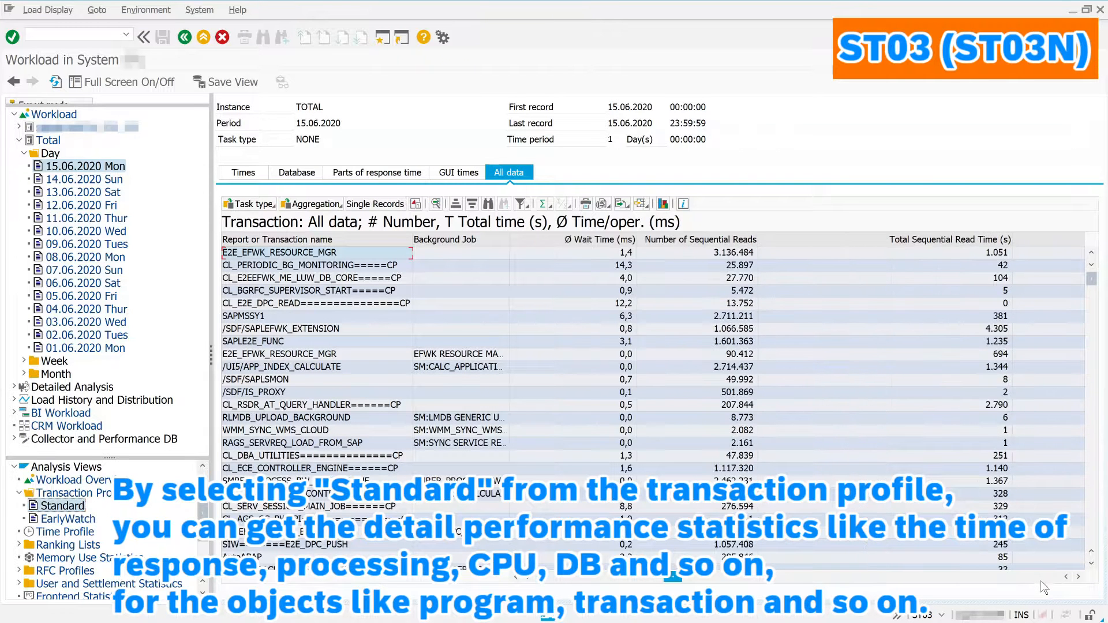
click(1041, 583)
click(1042, 583)
click(1041, 583)
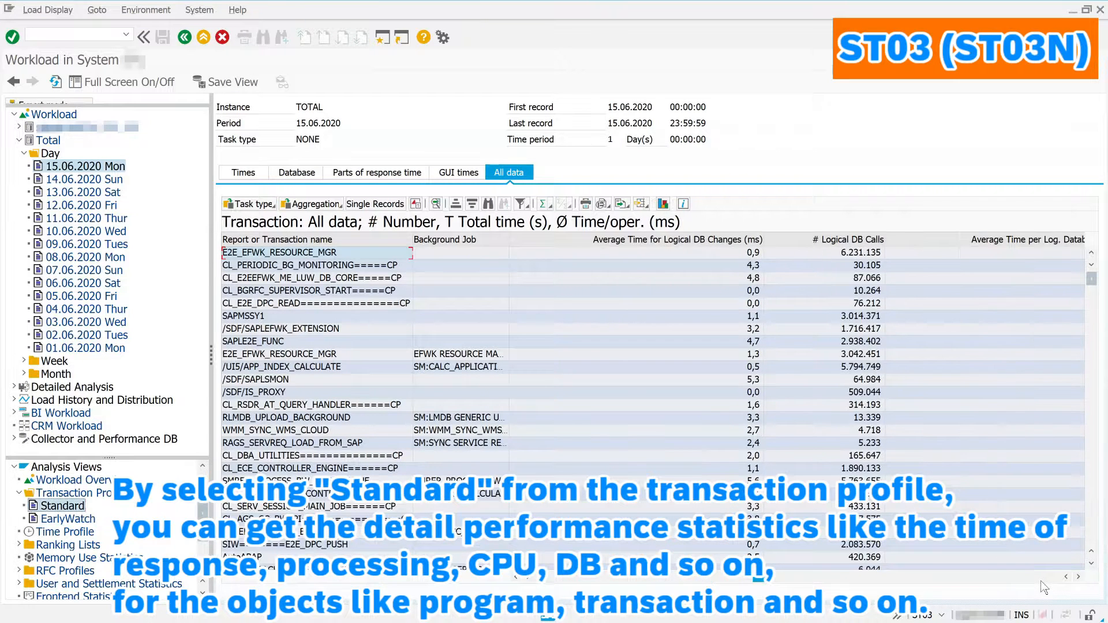
click(1041, 583)
click(1041, 583)
click(1041, 583)
click(1041, 583)
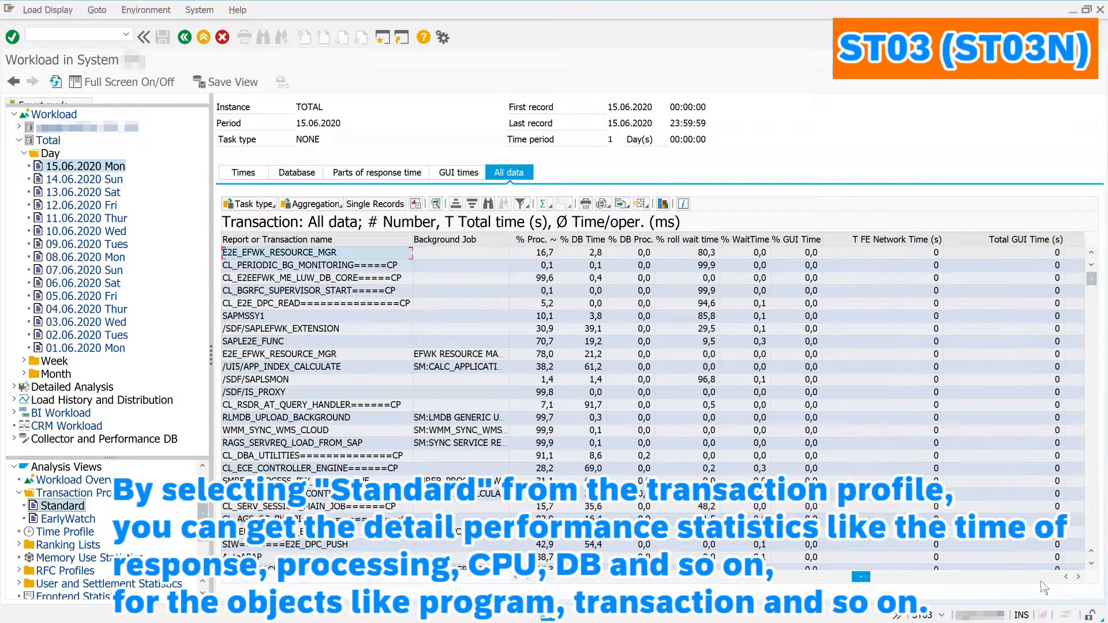
click(1042, 583)
click(1042, 582)
click(1043, 583)
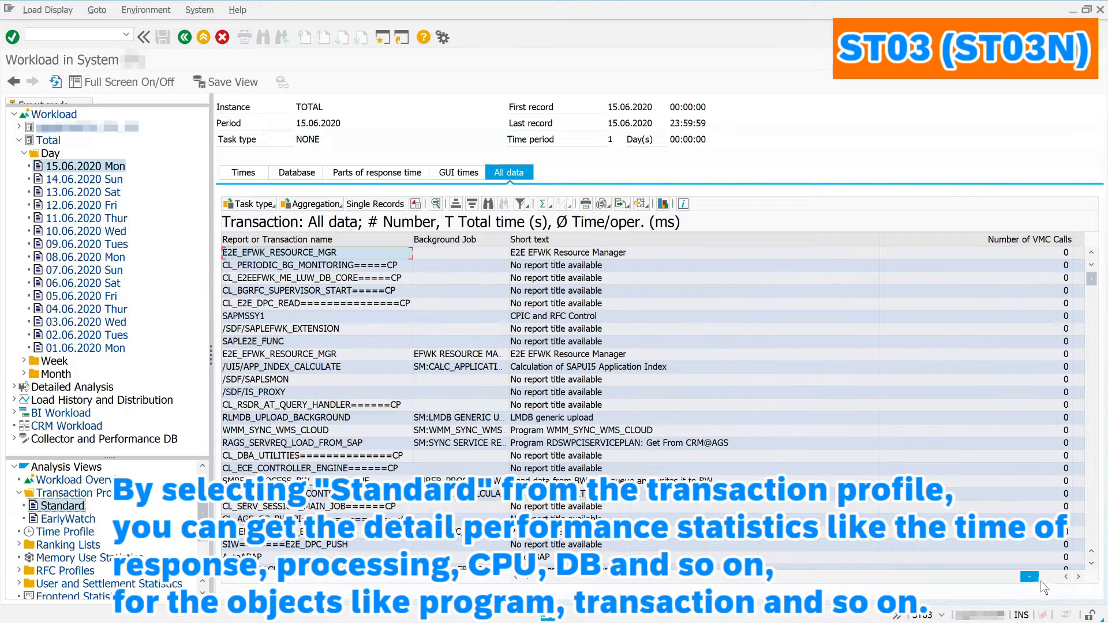
click(1043, 583)
click(1057, 581)
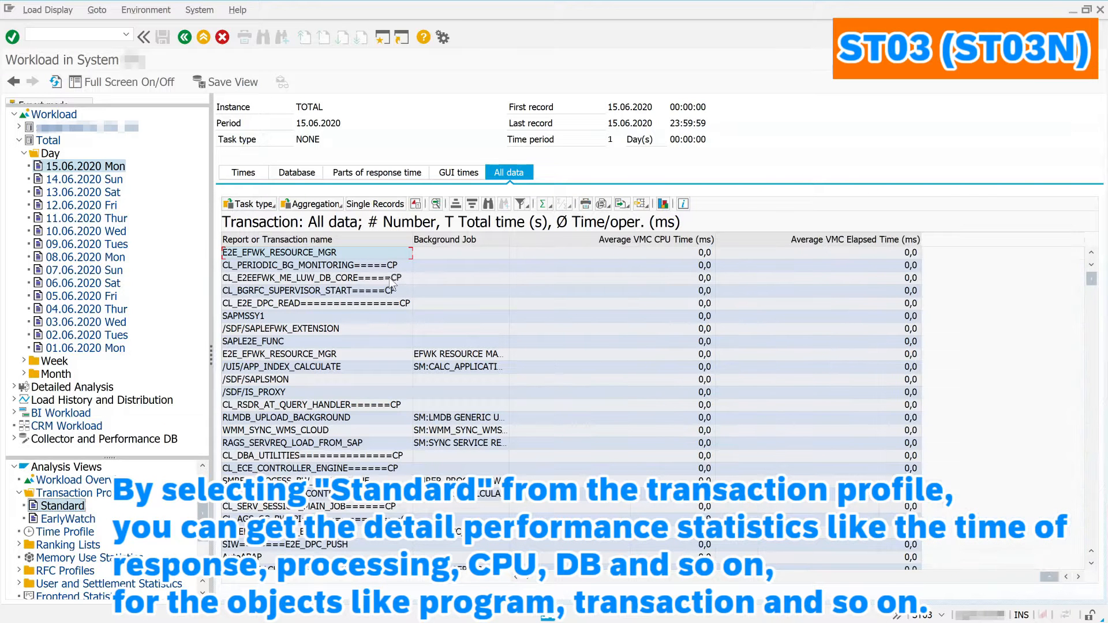
click(254, 176)
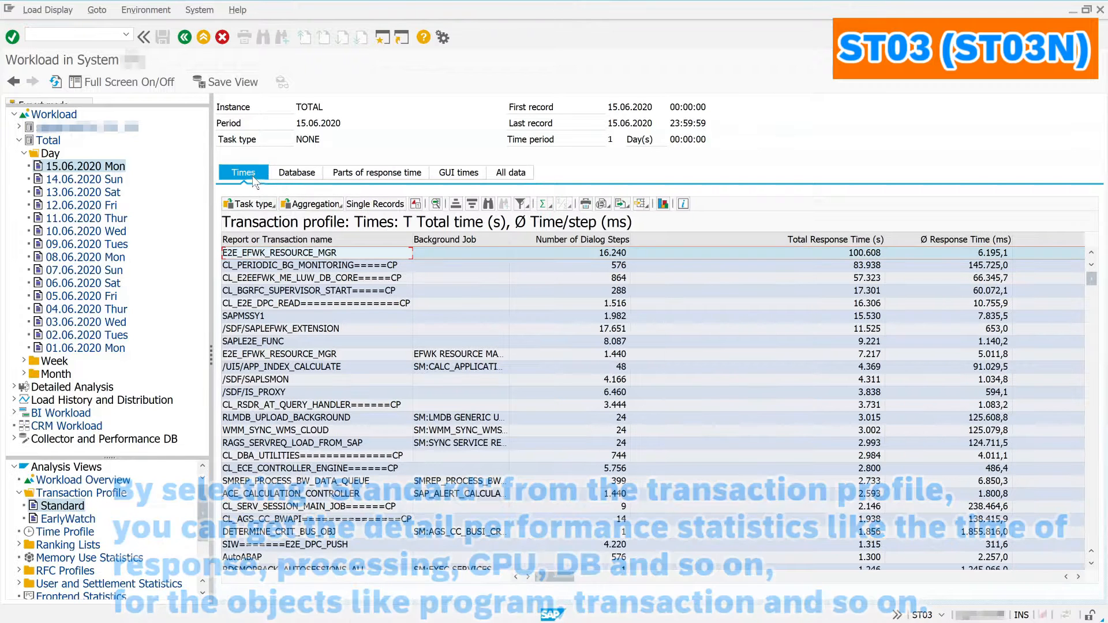
click(269, 205)
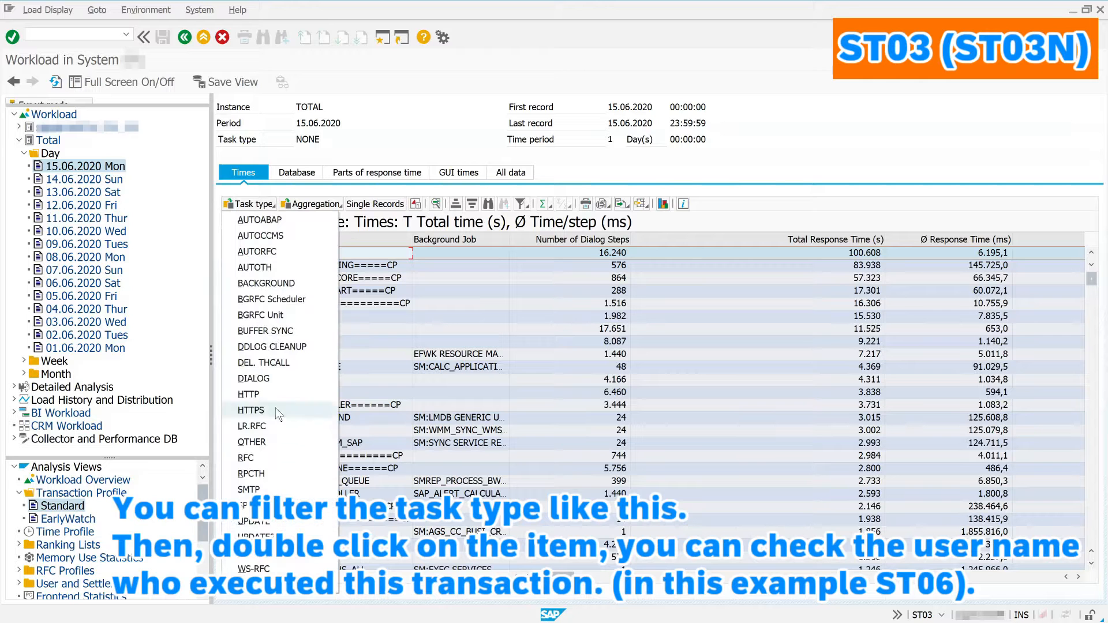
click(254, 379)
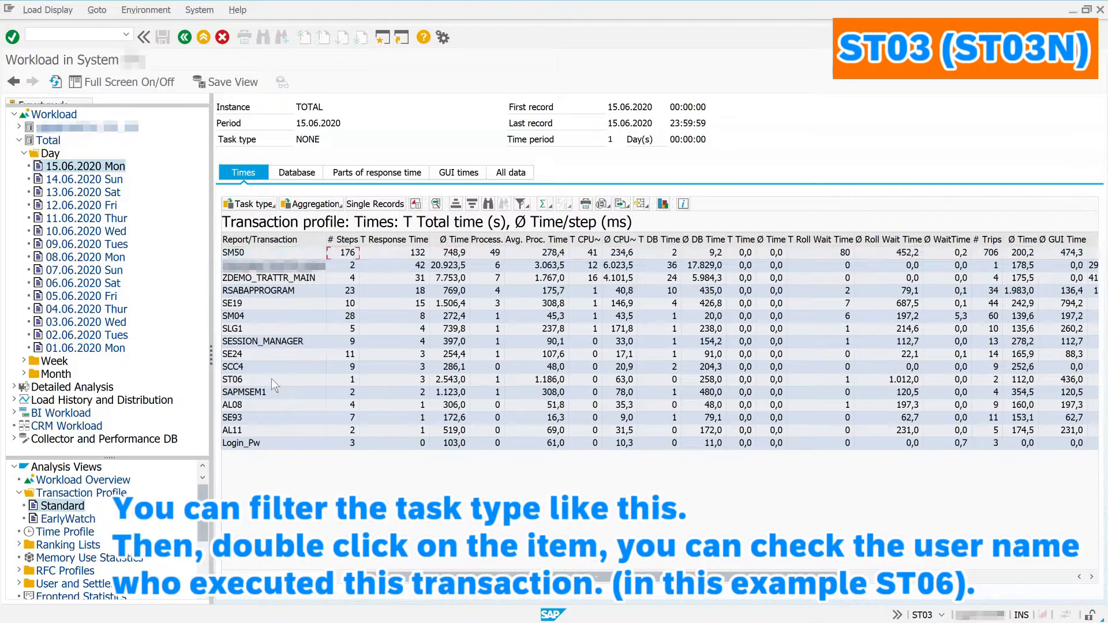
click(275, 381)
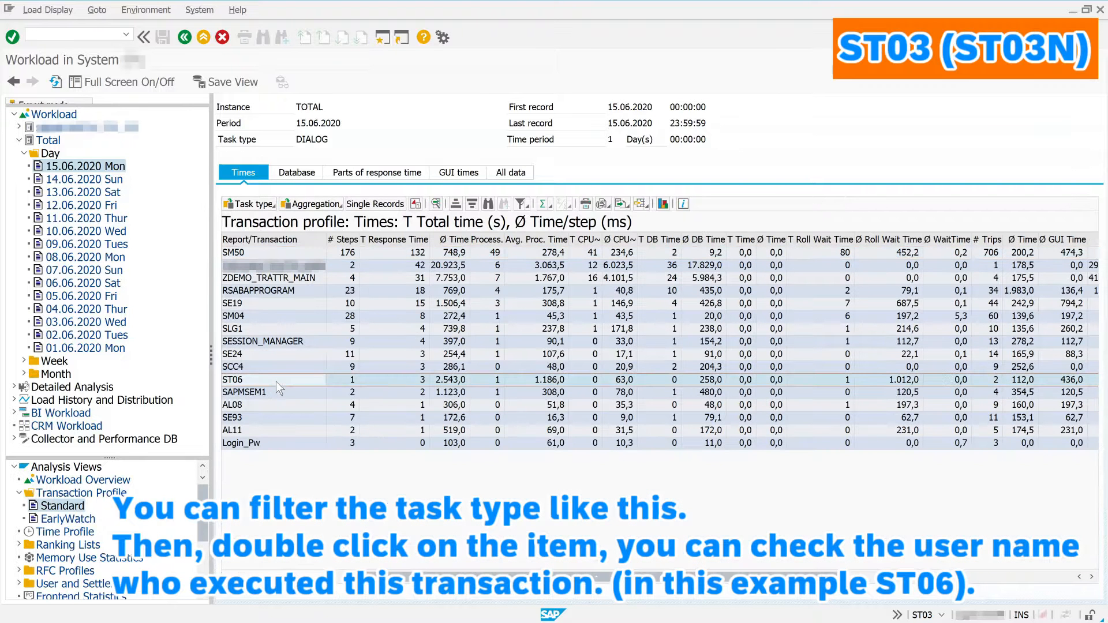
double_click(275, 382)
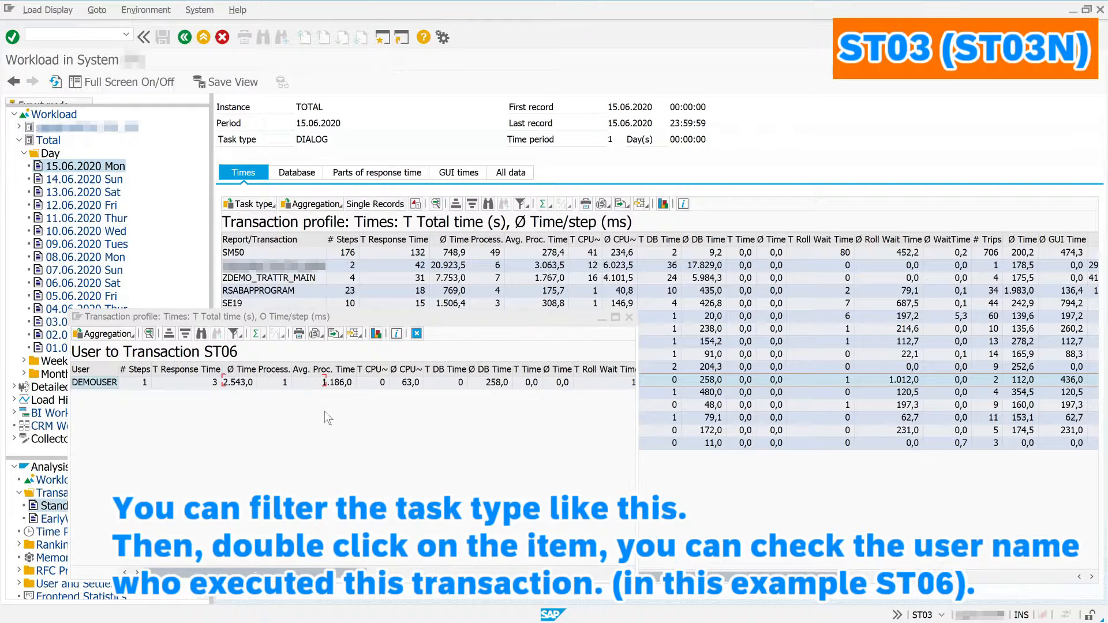
click(415, 334)
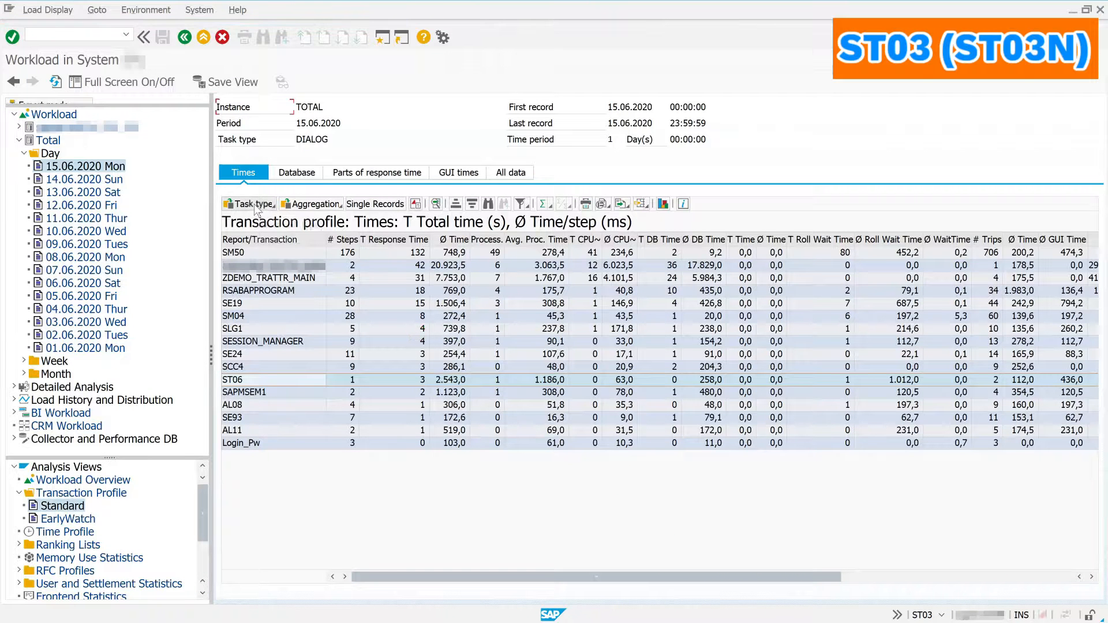
click(253, 204)
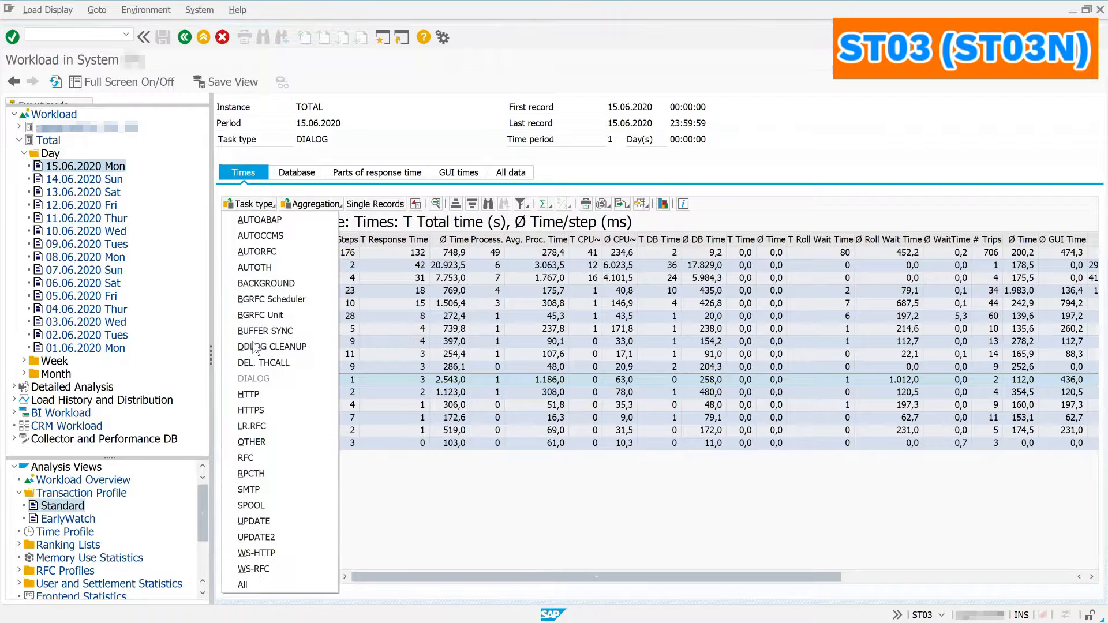
click(284, 579)
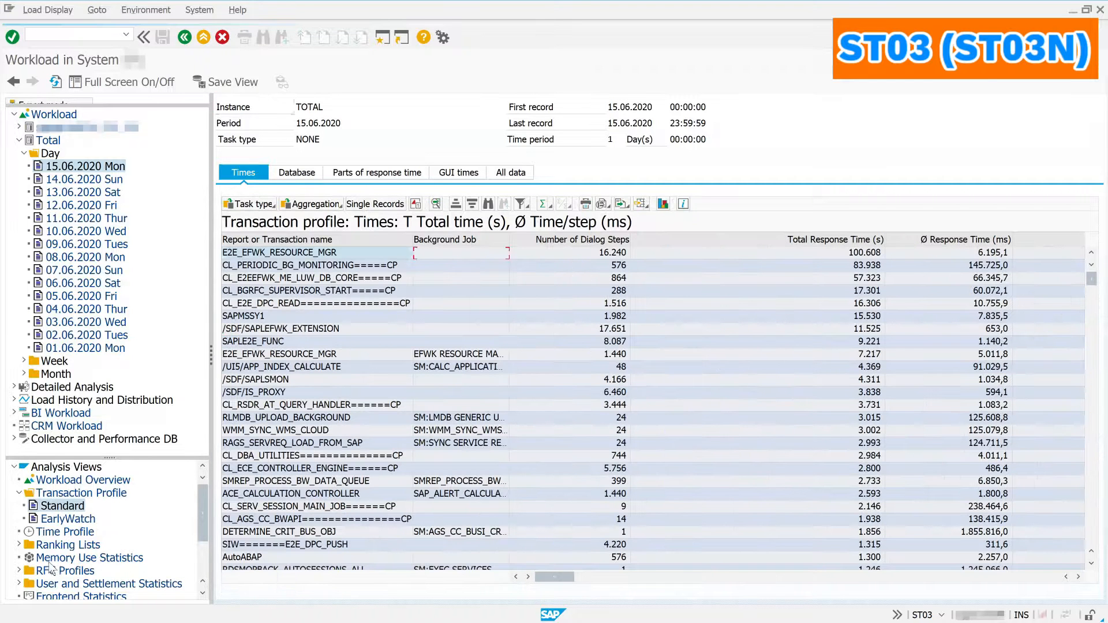
Step: Show the top response time and top DB access ranking lists, then the memory use statistics
click(19, 545)
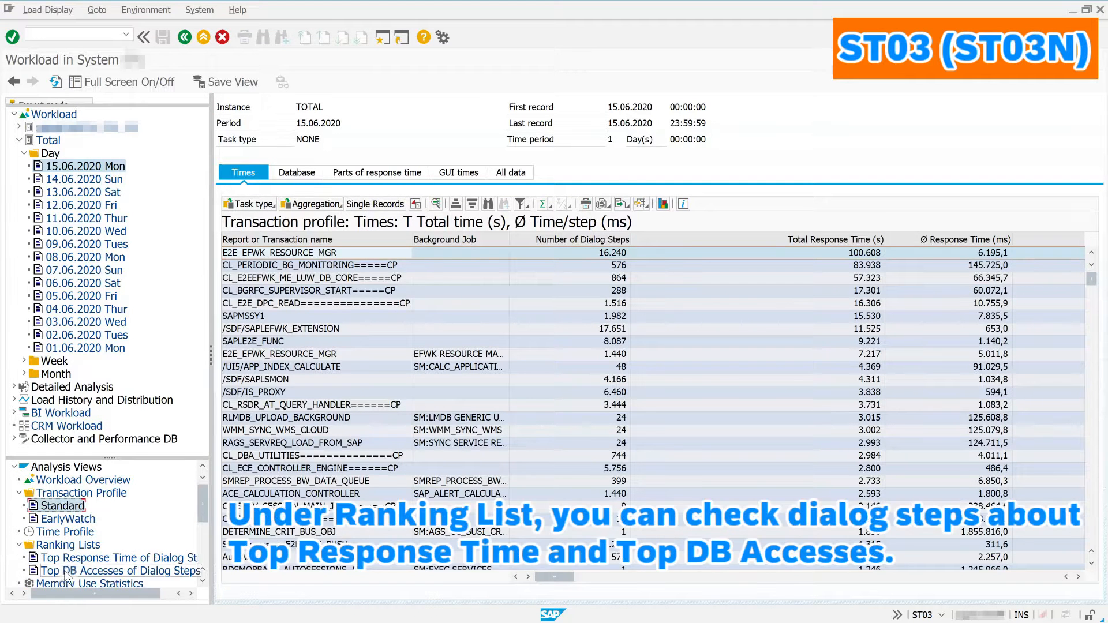
click(108, 558)
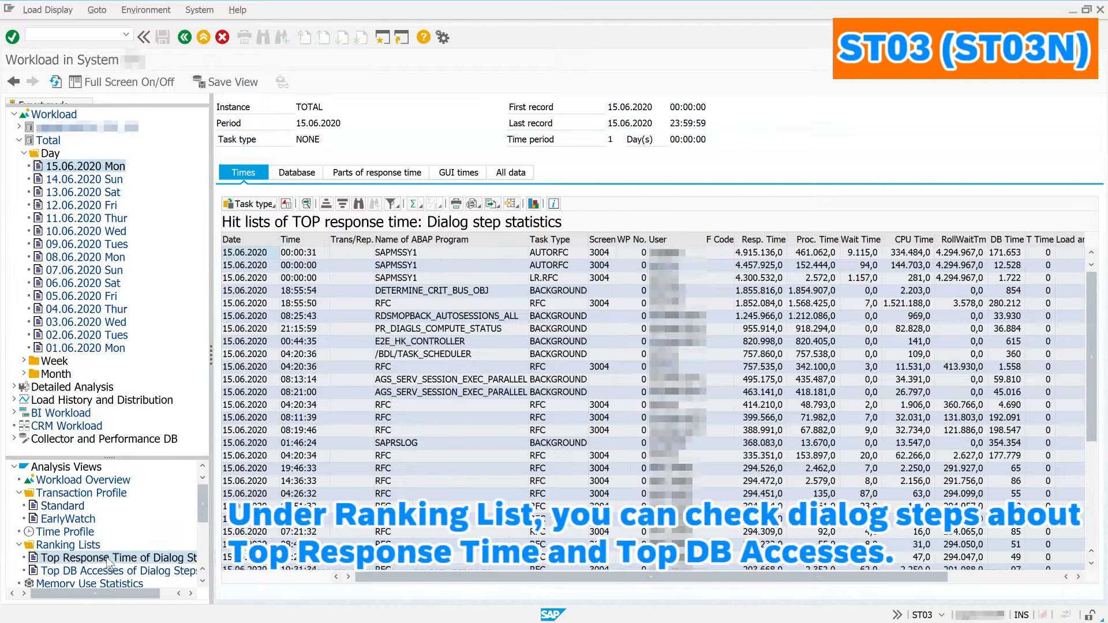
scroll(108, 559, down, 2)
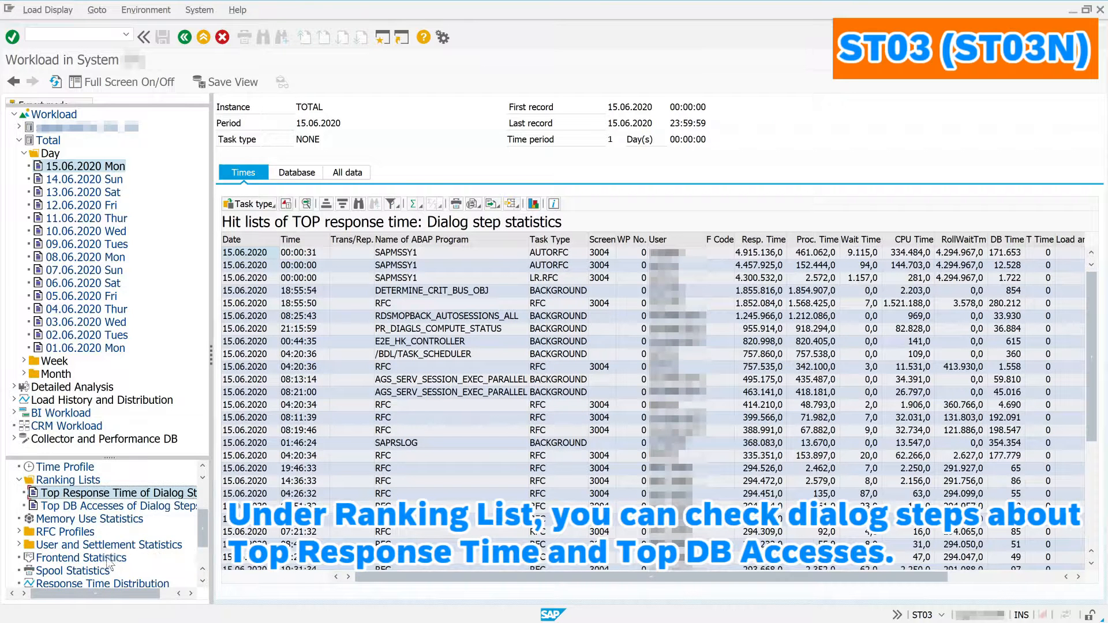
click(125, 510)
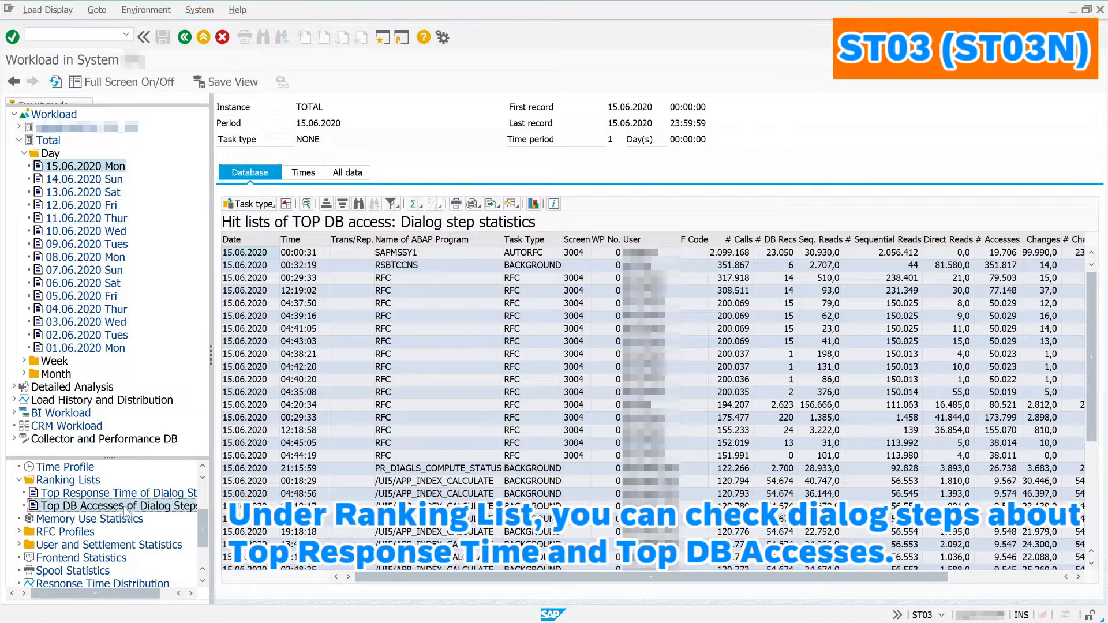
click(39, 522)
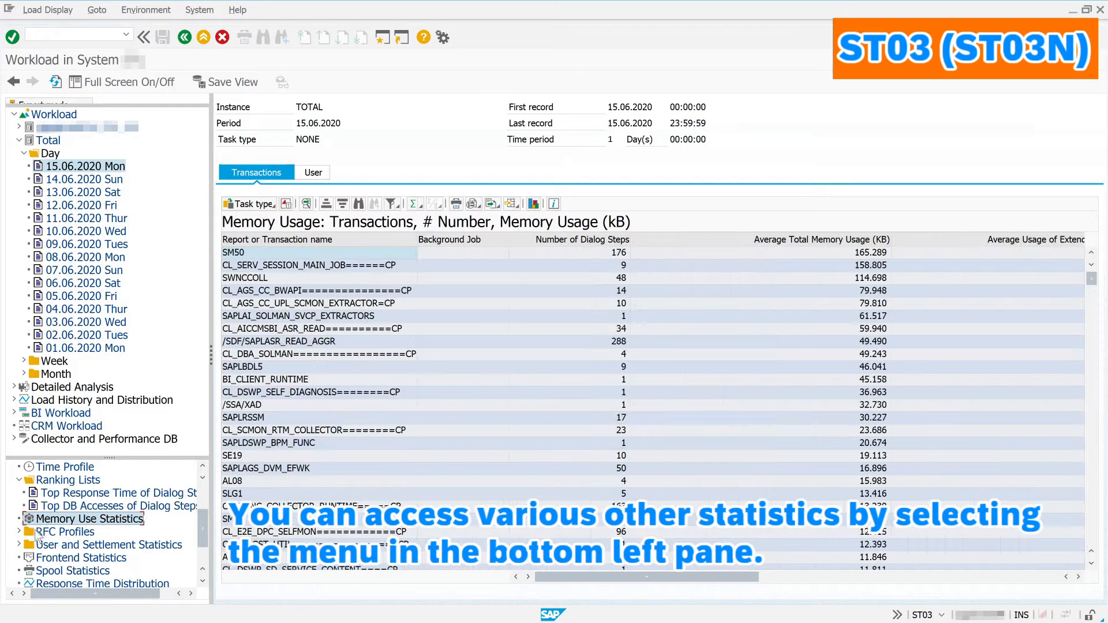
Step: Show RFC client, server, client destination and server destination statistics
click(20, 533)
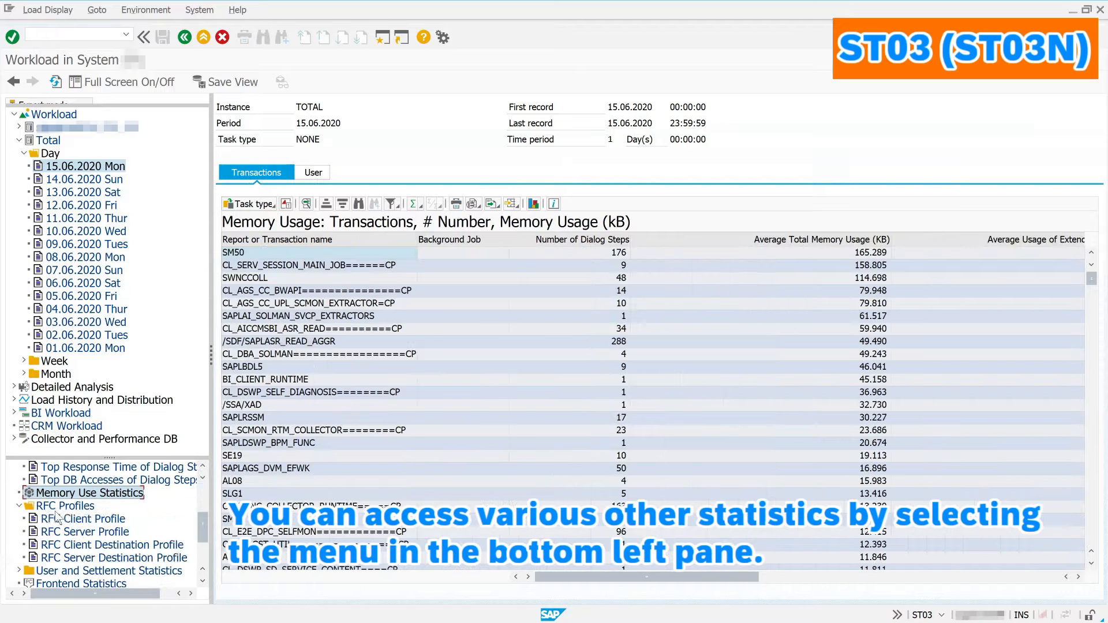
click(85, 519)
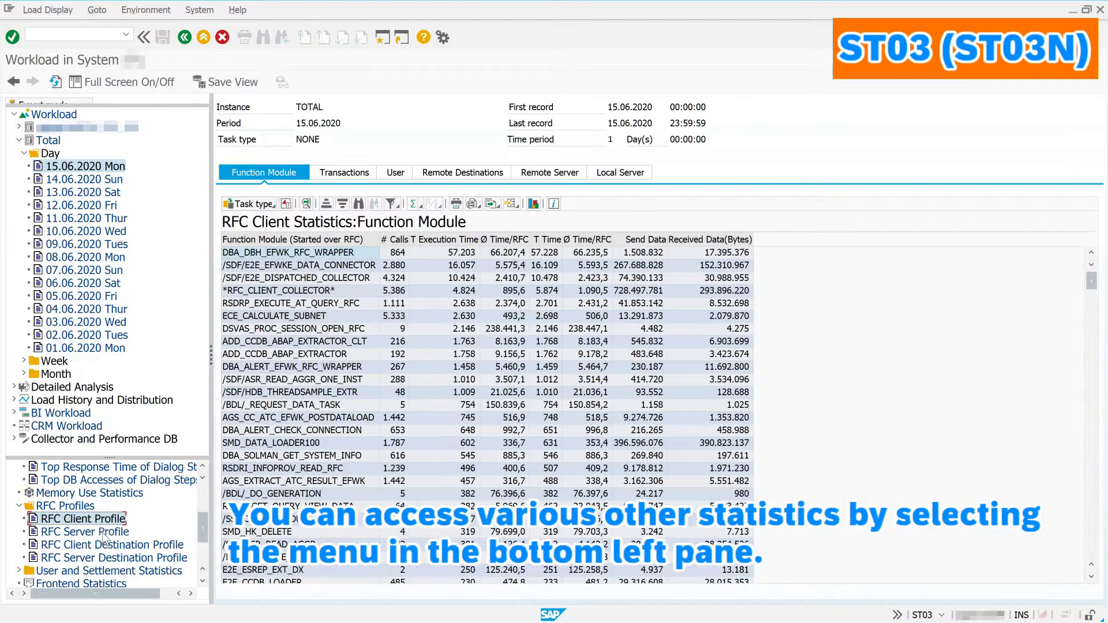
click(105, 533)
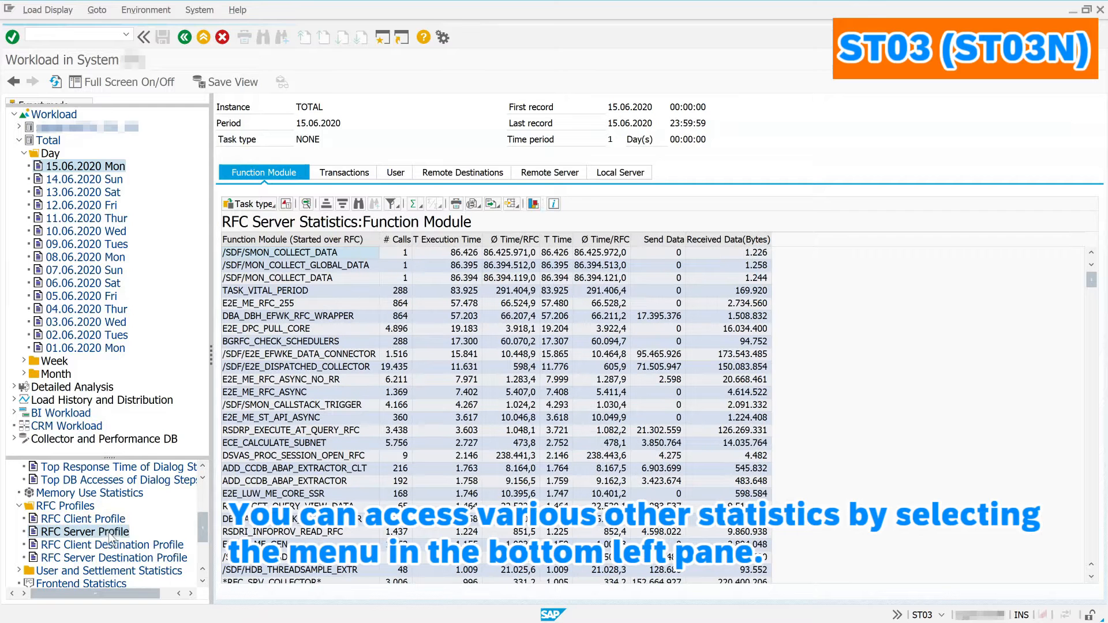
click(113, 546)
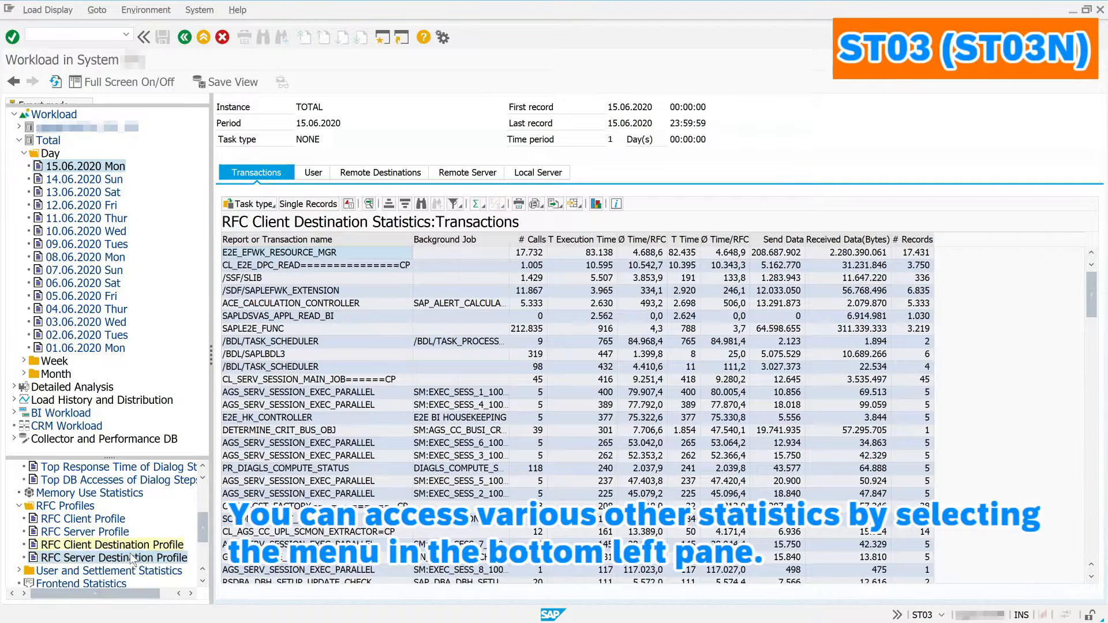
click(134, 558)
scroll(134, 558, down, 6)
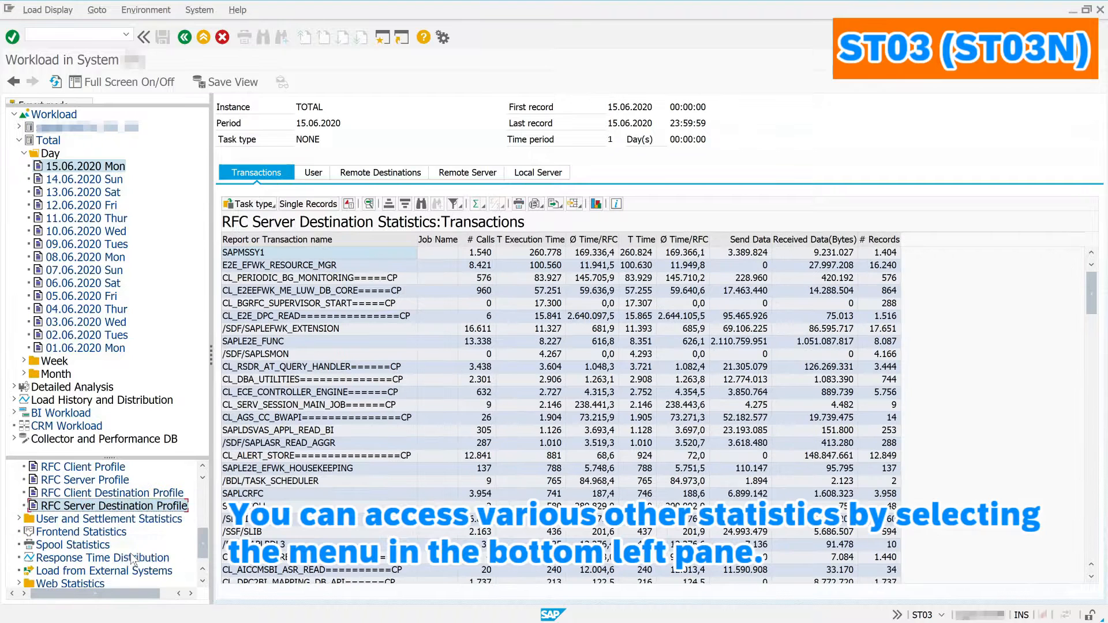
scroll(32, 507, up, 1)
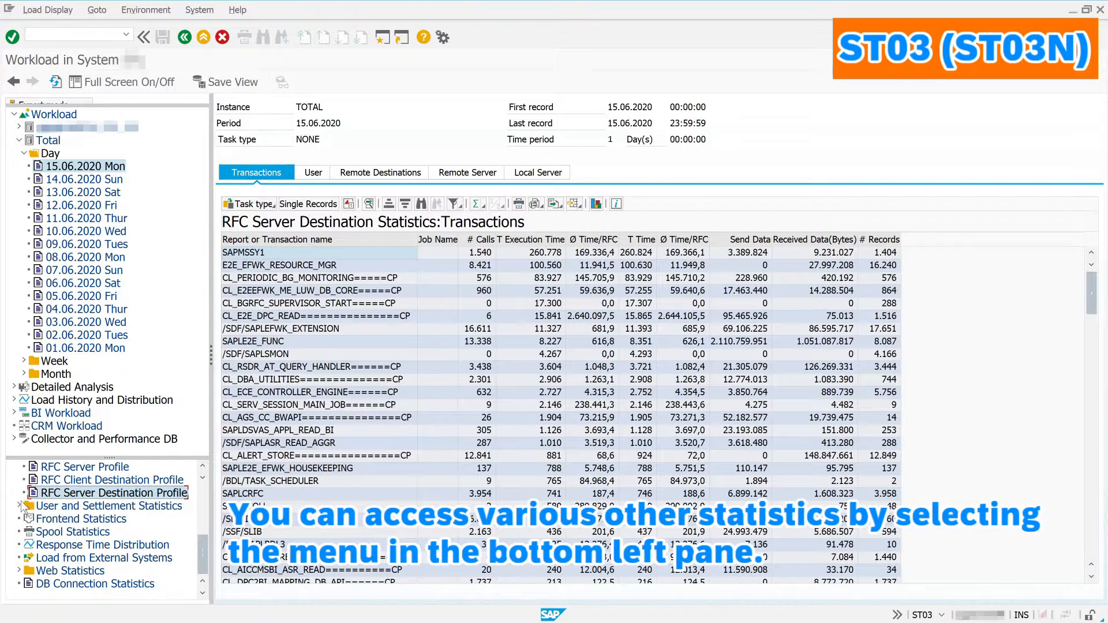
click(21, 506)
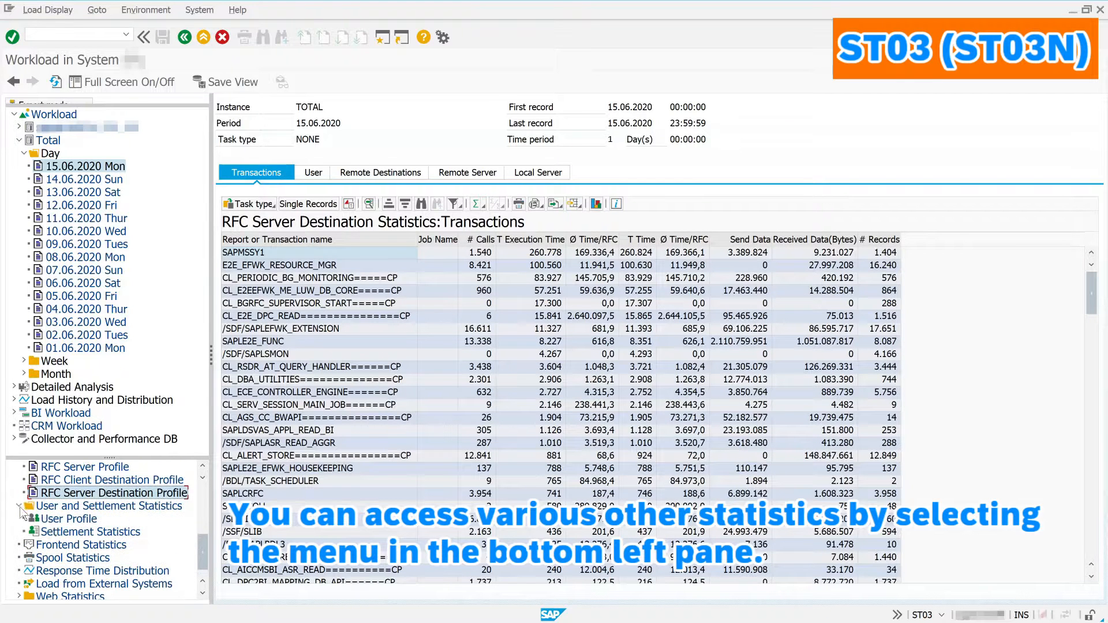
Step: Open the User Profile and check which instances and programs DEMOUSER used
click(54, 521)
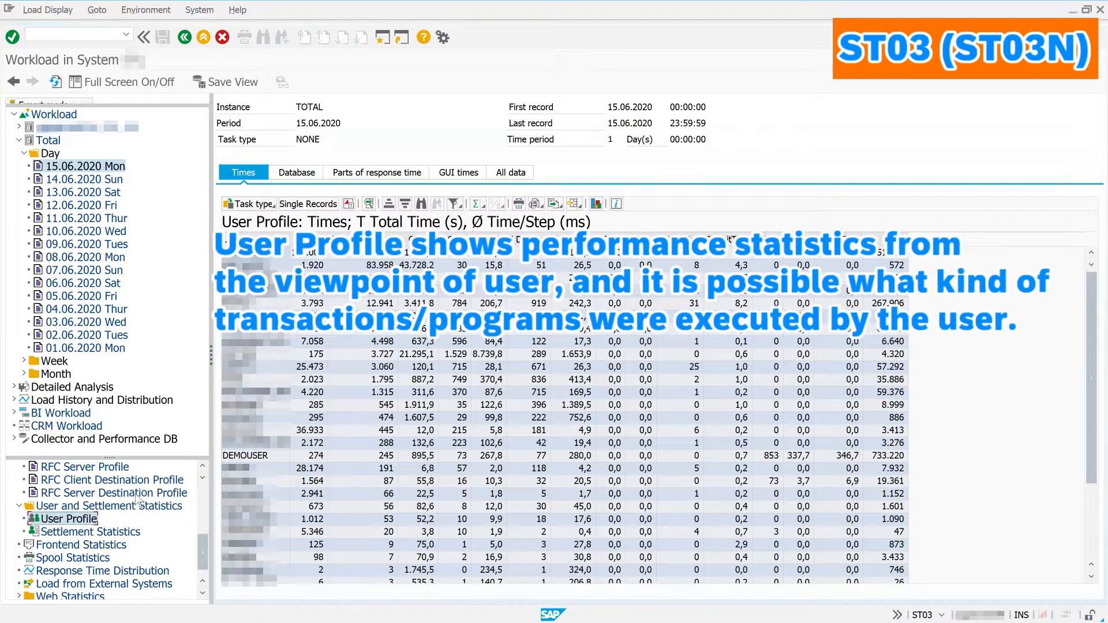
click(268, 457)
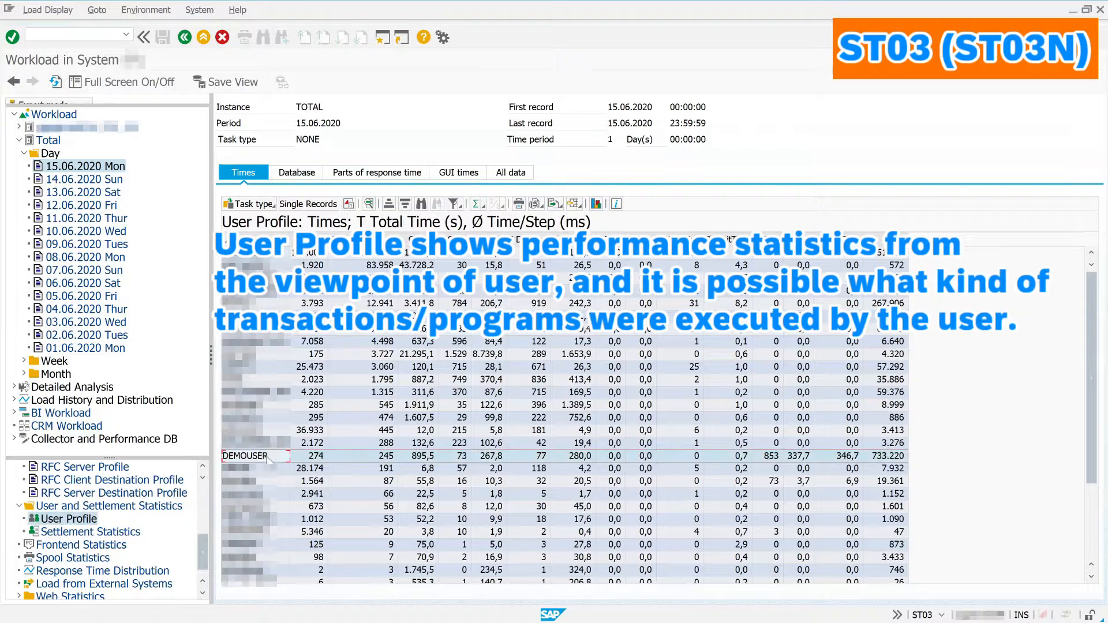
double_click(267, 456)
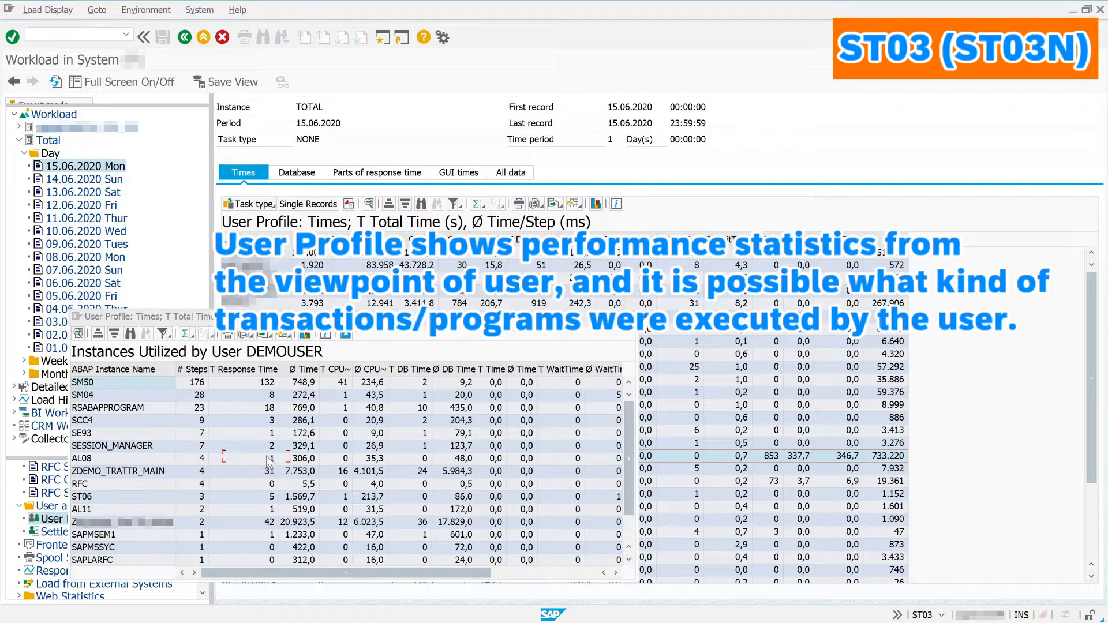
click(346, 335)
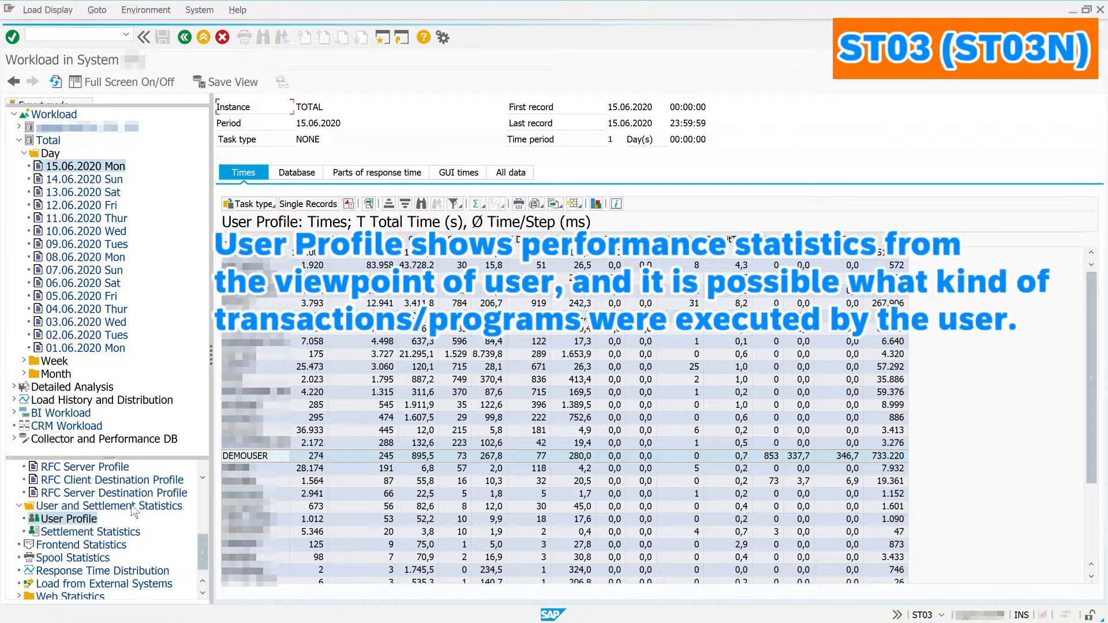
Step: Show settlement, frontend, spool, response time distribution and external system load statistics
click(104, 531)
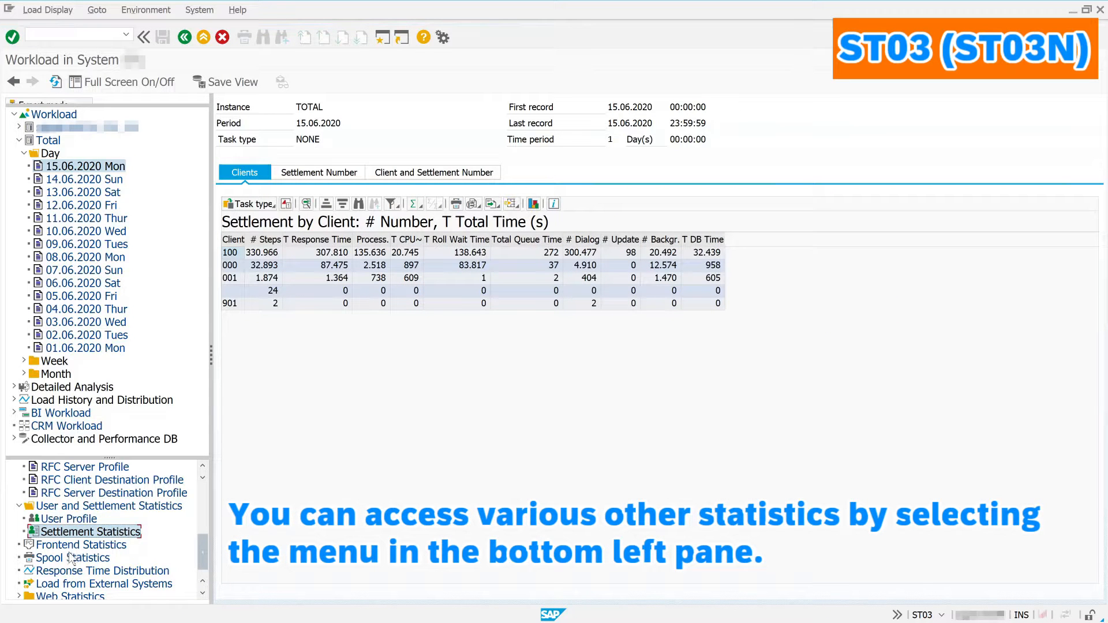
click(87, 545)
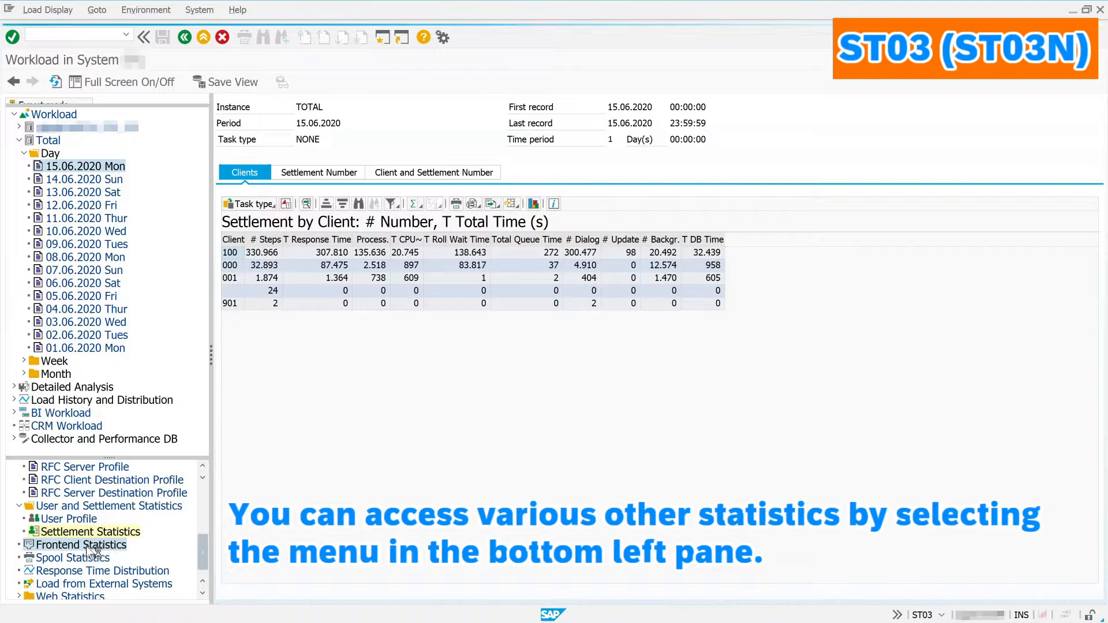
click(87, 558)
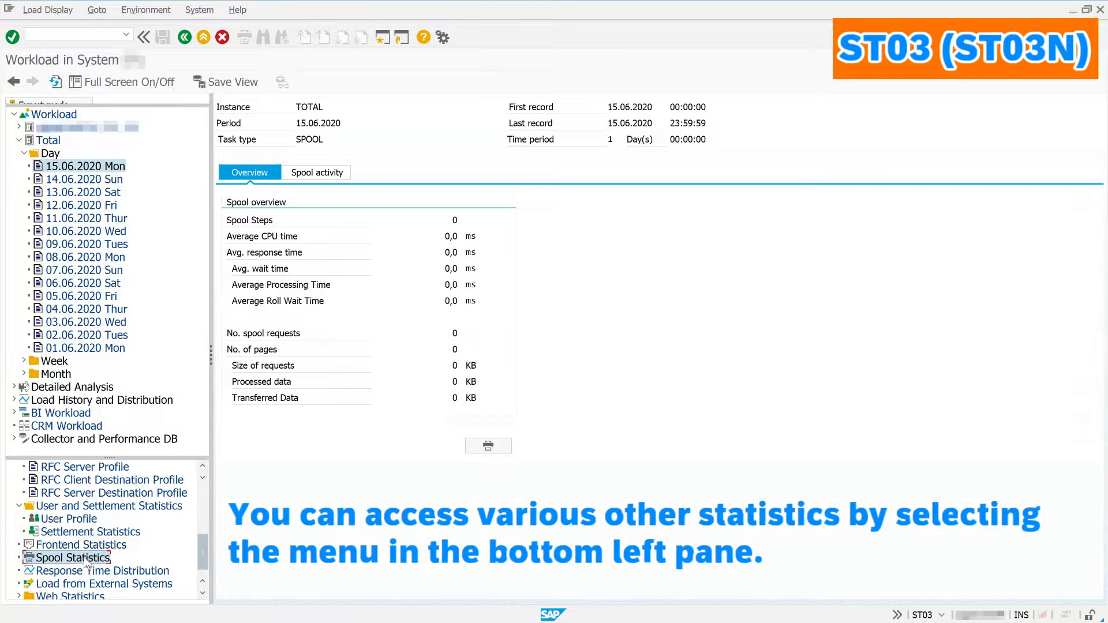
click(84, 571)
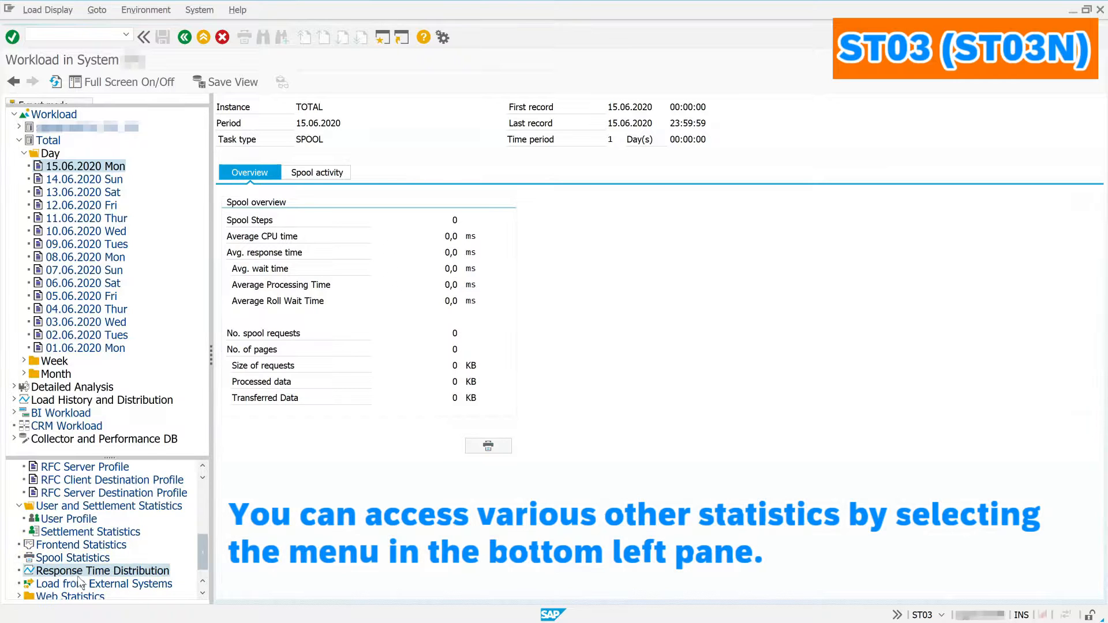
scroll(77, 577, down, 1)
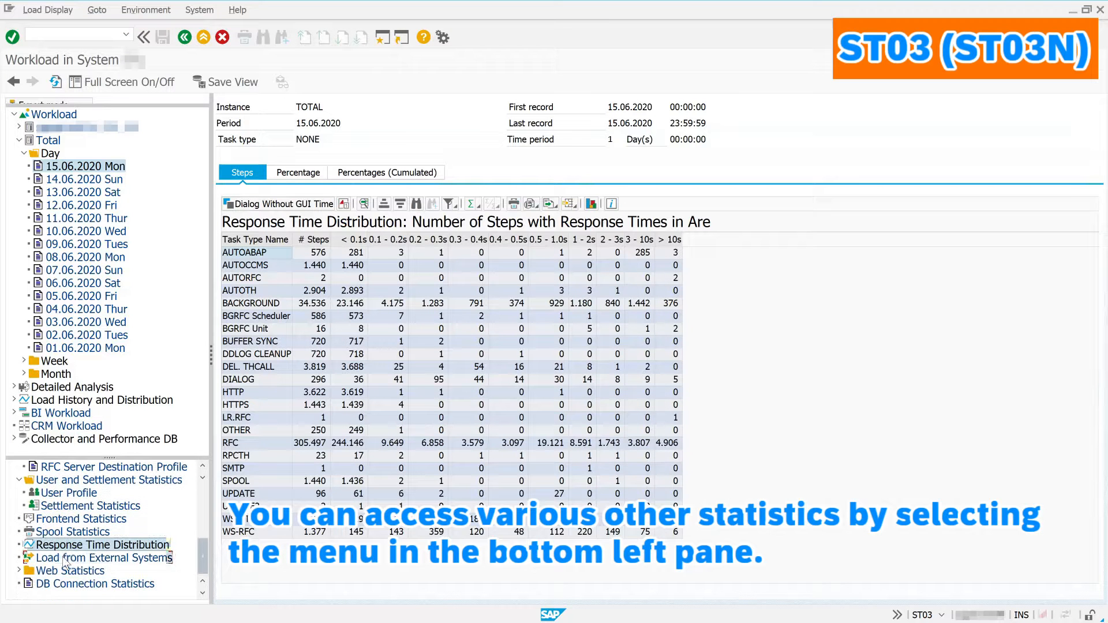
click(64, 558)
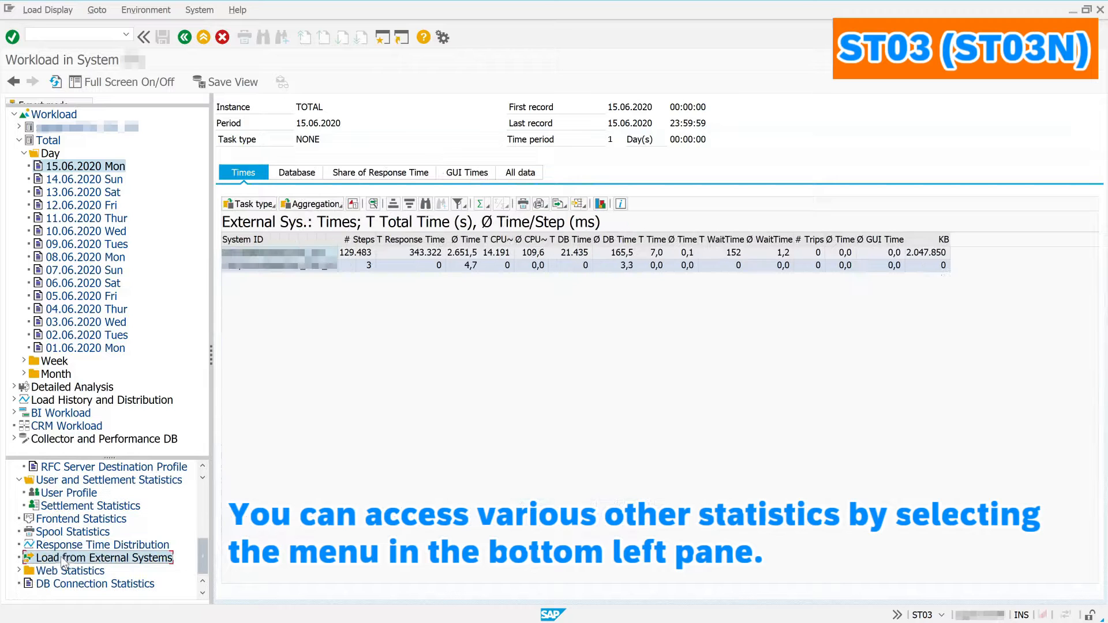
Step: Show WEB client, client destination, server and server destination statistics, then DB connection statistics
click(20, 570)
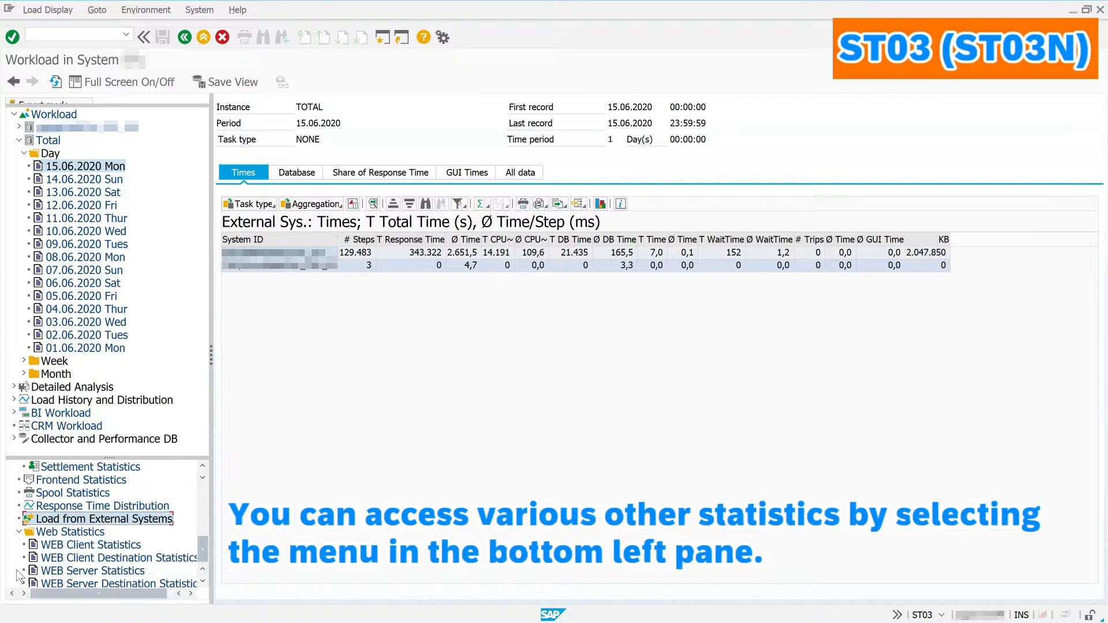
scroll(43, 555, down, 1)
click(64, 520)
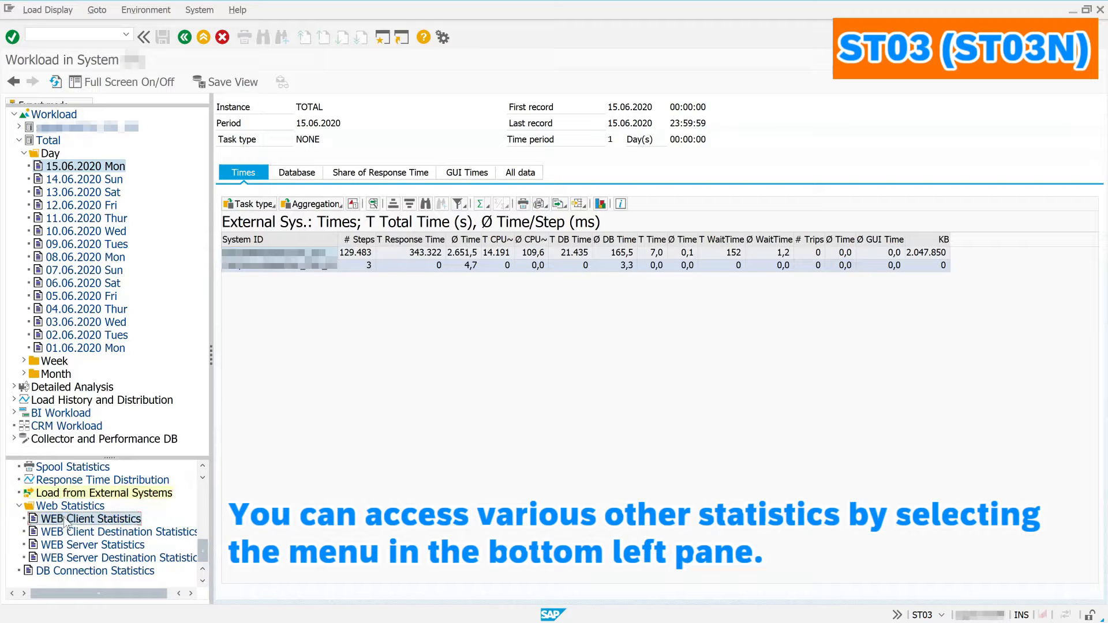
click(70, 532)
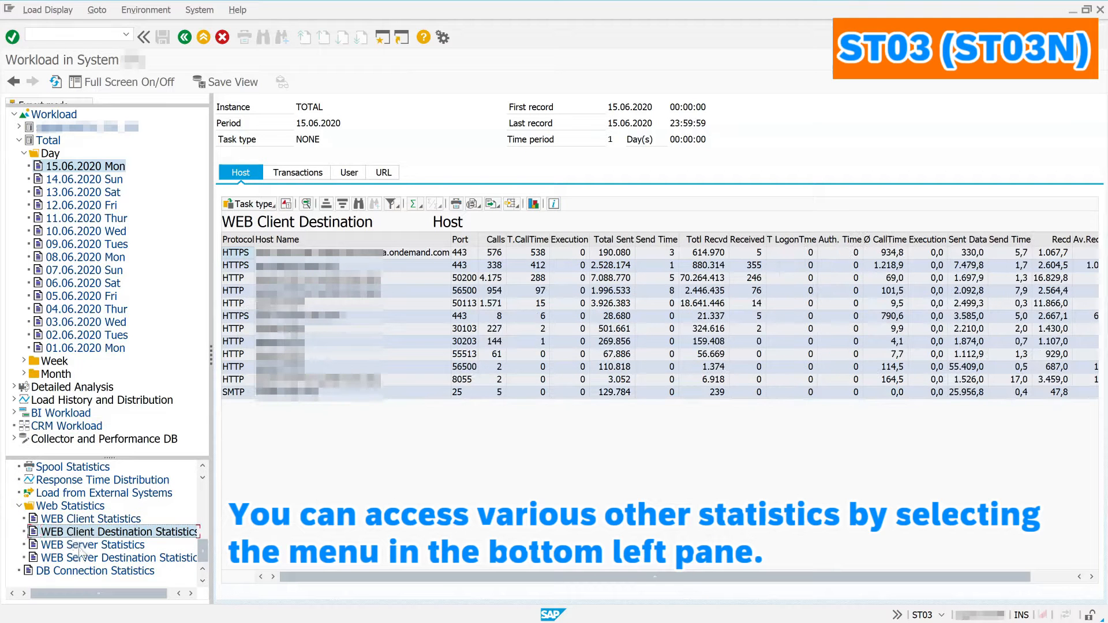
click(80, 545)
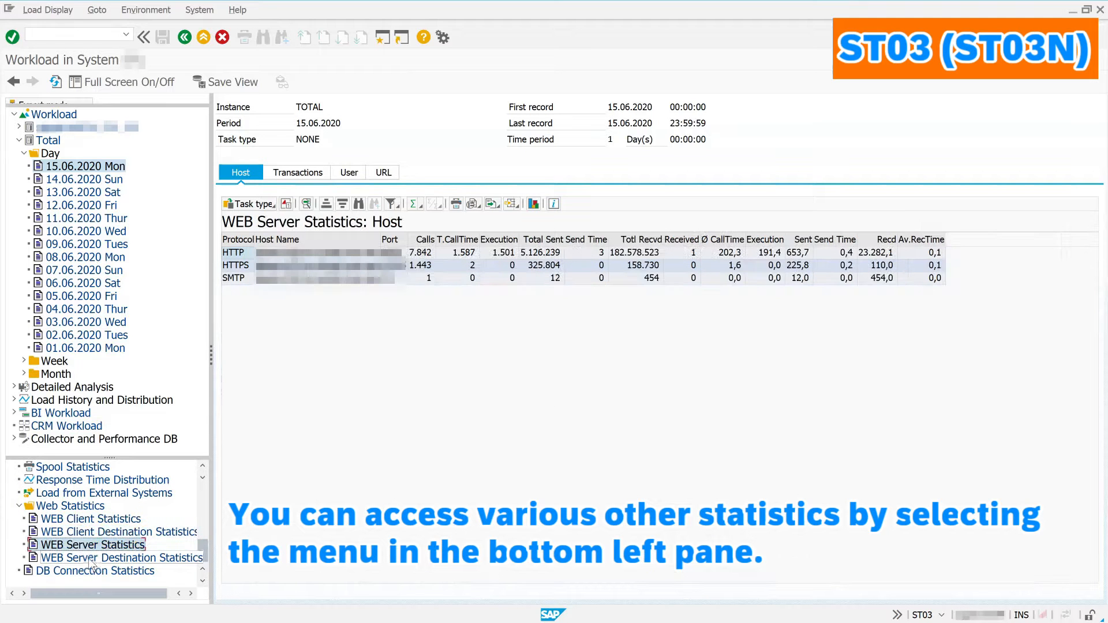
click(92, 558)
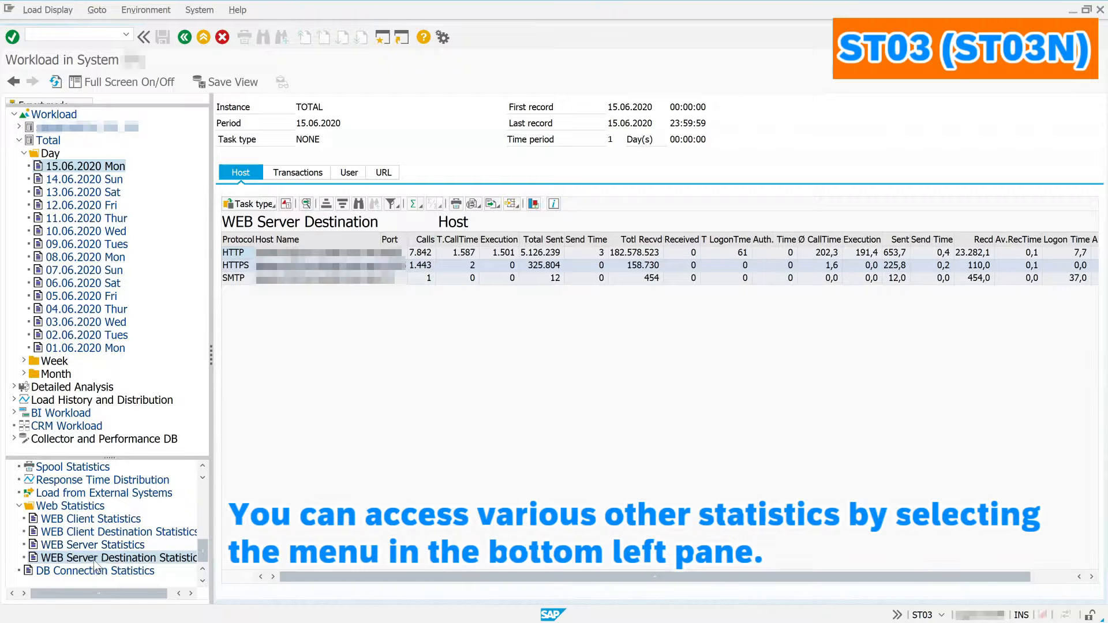
click(80, 570)
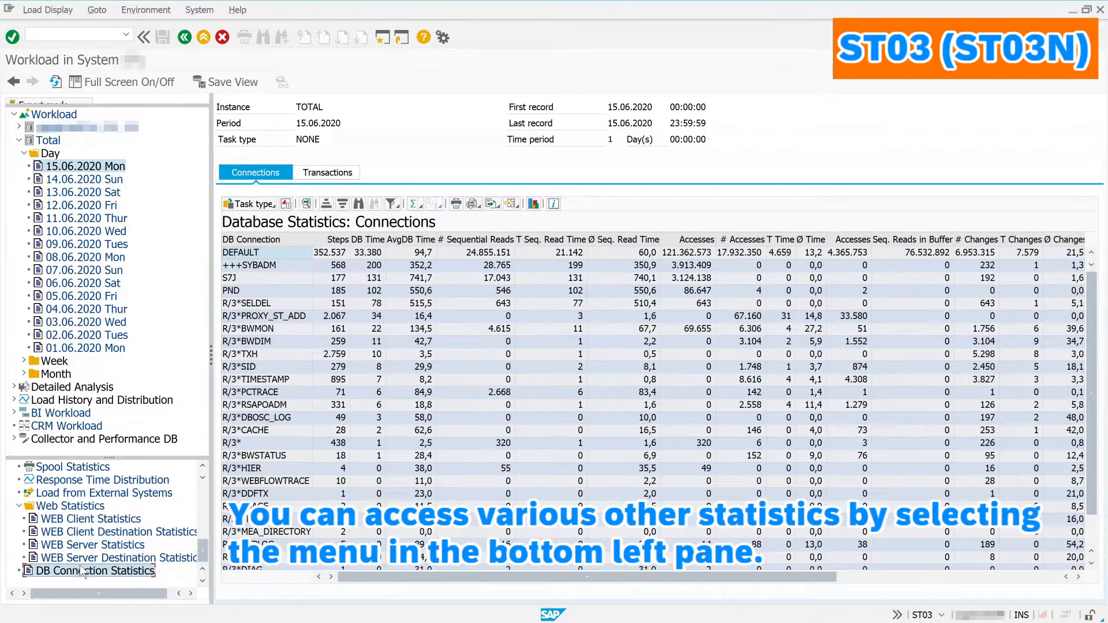
click(14, 387)
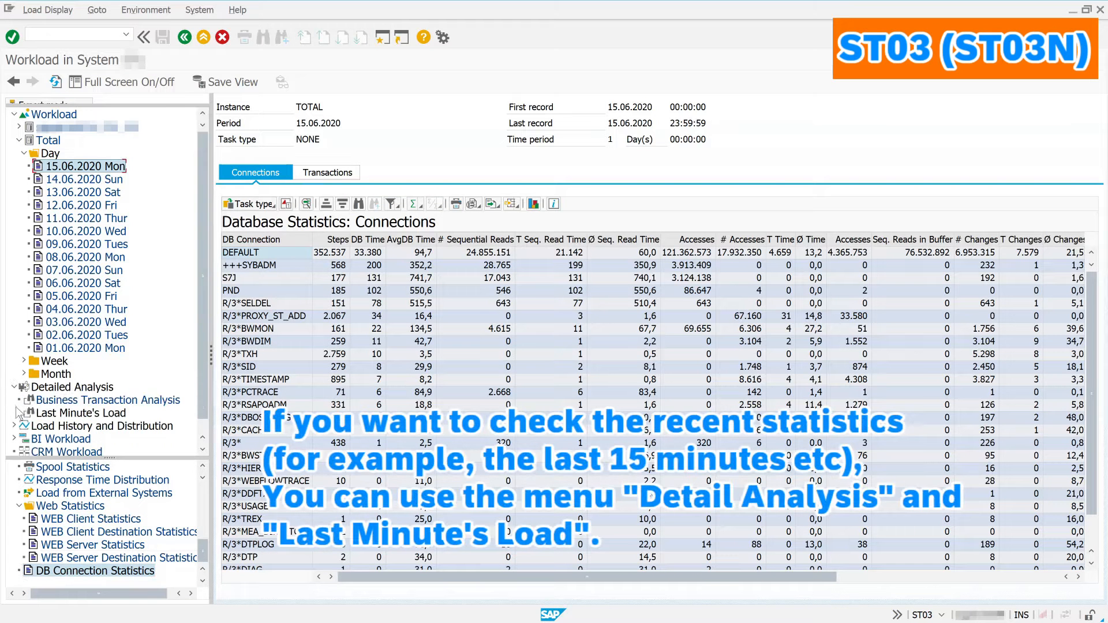
Step: Analyse TOTAL's load for the last 15 minutes and display its Standard transaction profile
click(20, 413)
scroll(22, 418, down, 2)
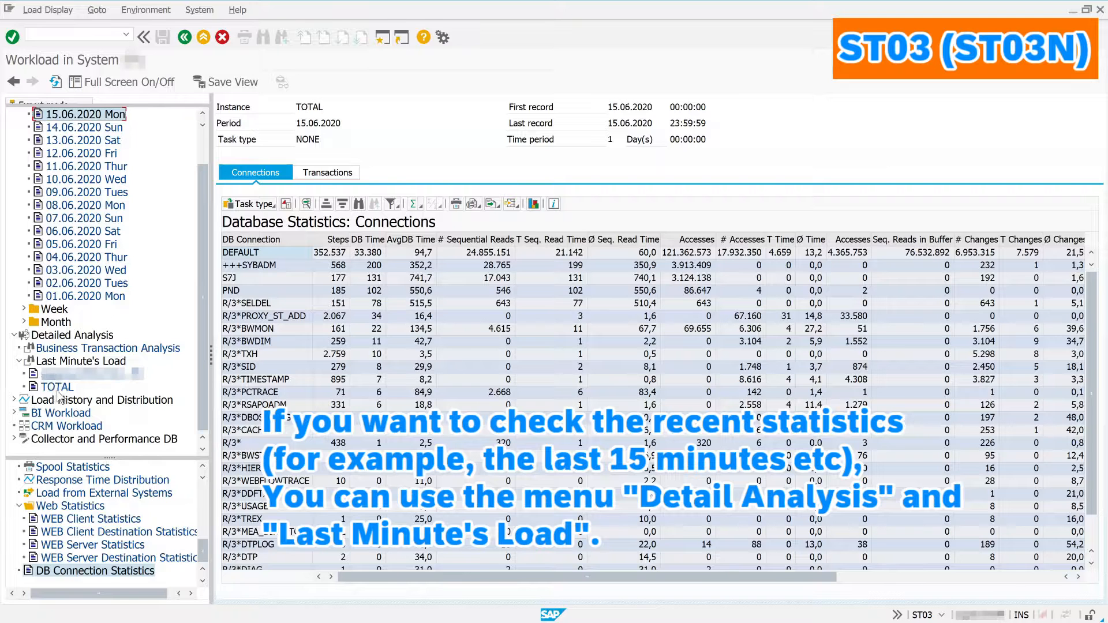
click(58, 388)
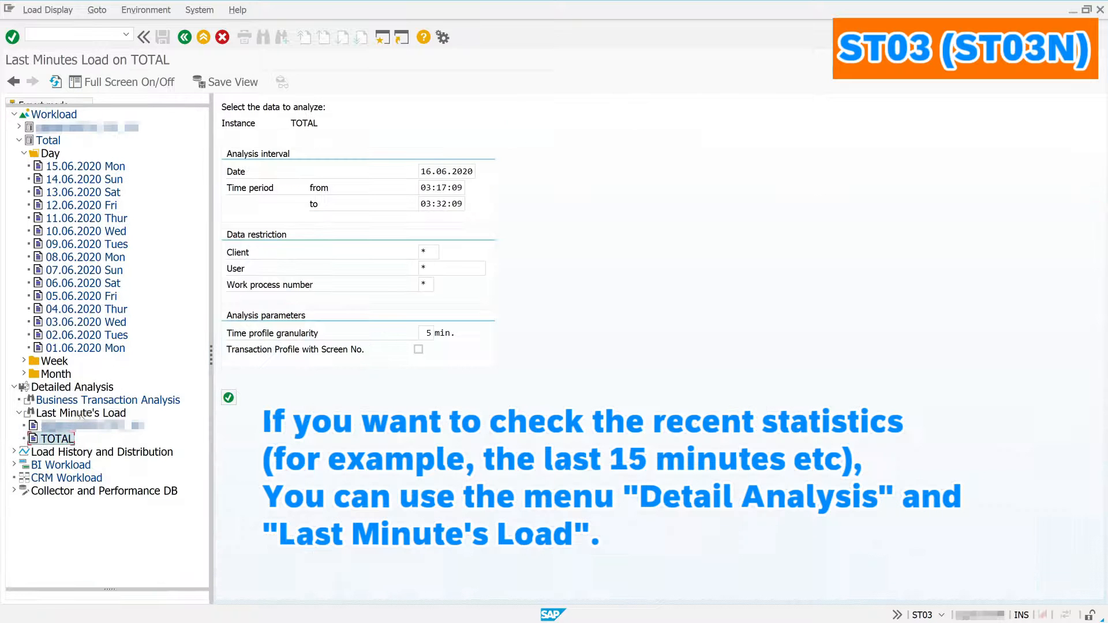
click(225, 398)
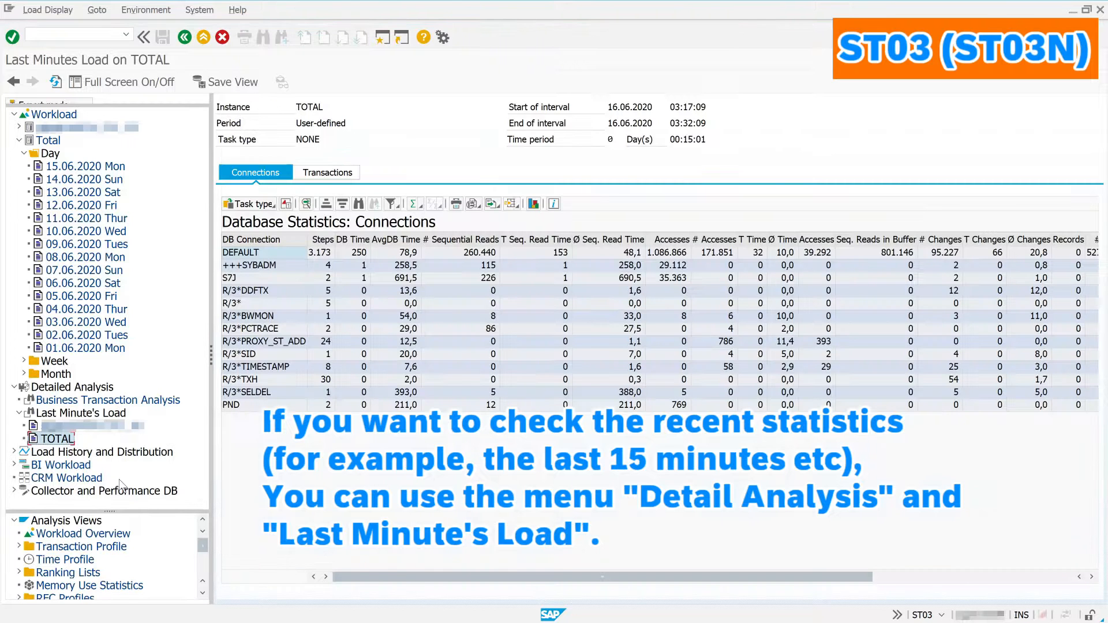
click(19, 546)
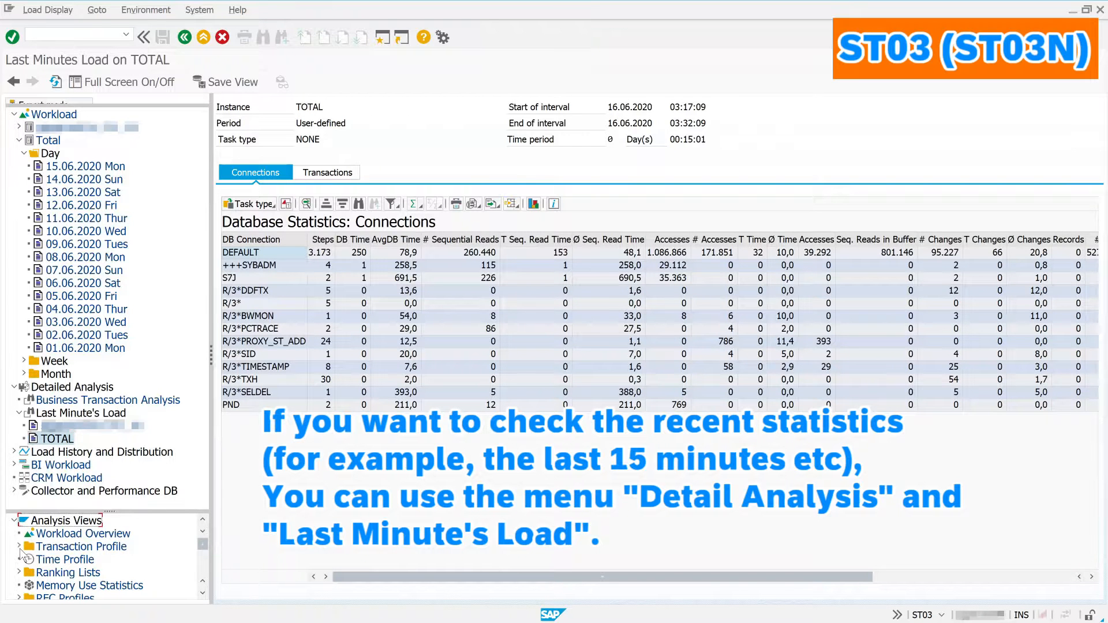
click(52, 560)
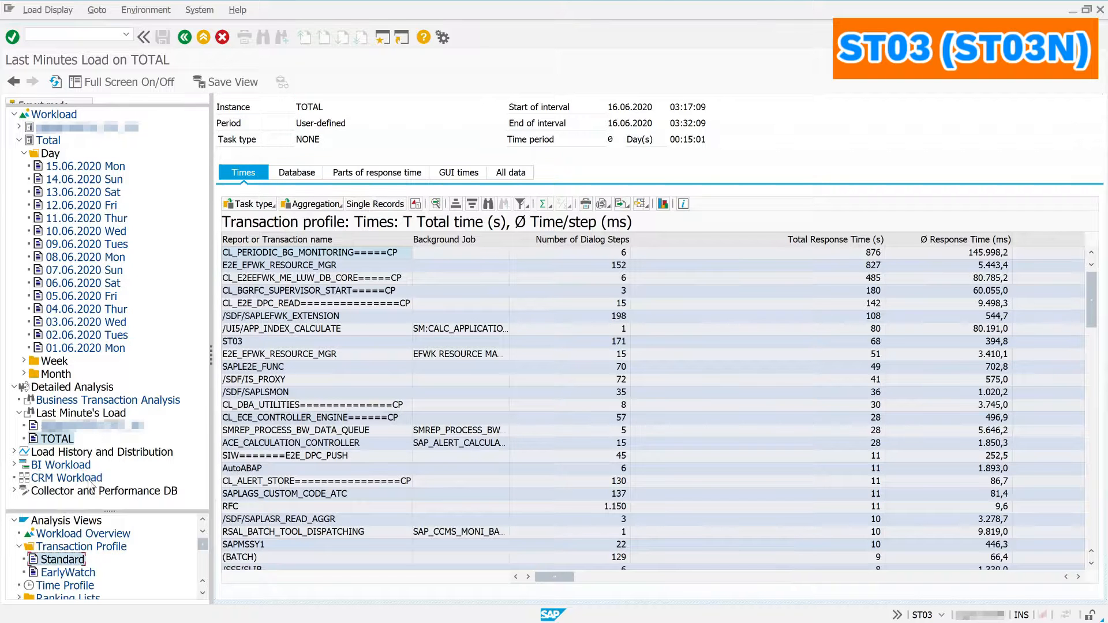
Step: Drill into Performance Database > Workload Collector Database > Reorganization and open Control's retention parameters
click(15, 491)
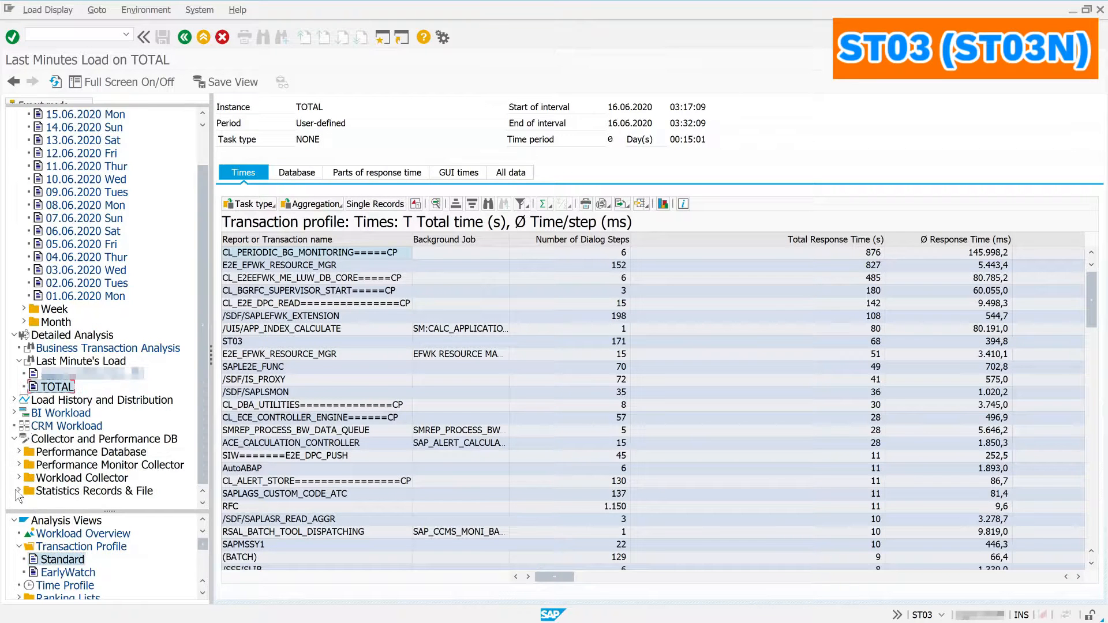
click(19, 452)
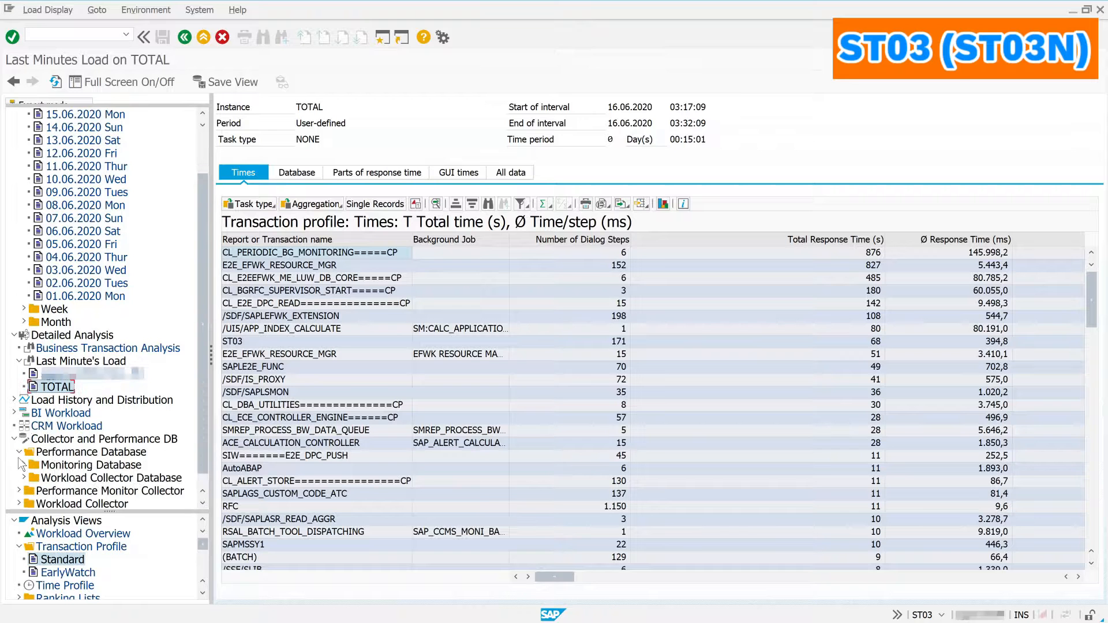
click(23, 465)
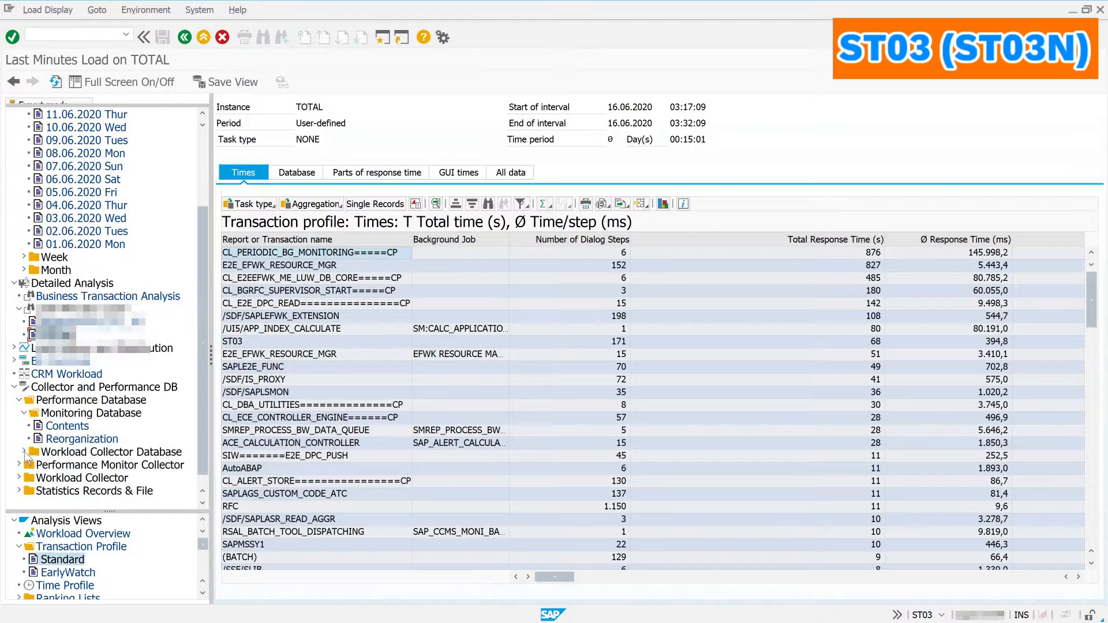
click(24, 453)
click(29, 453)
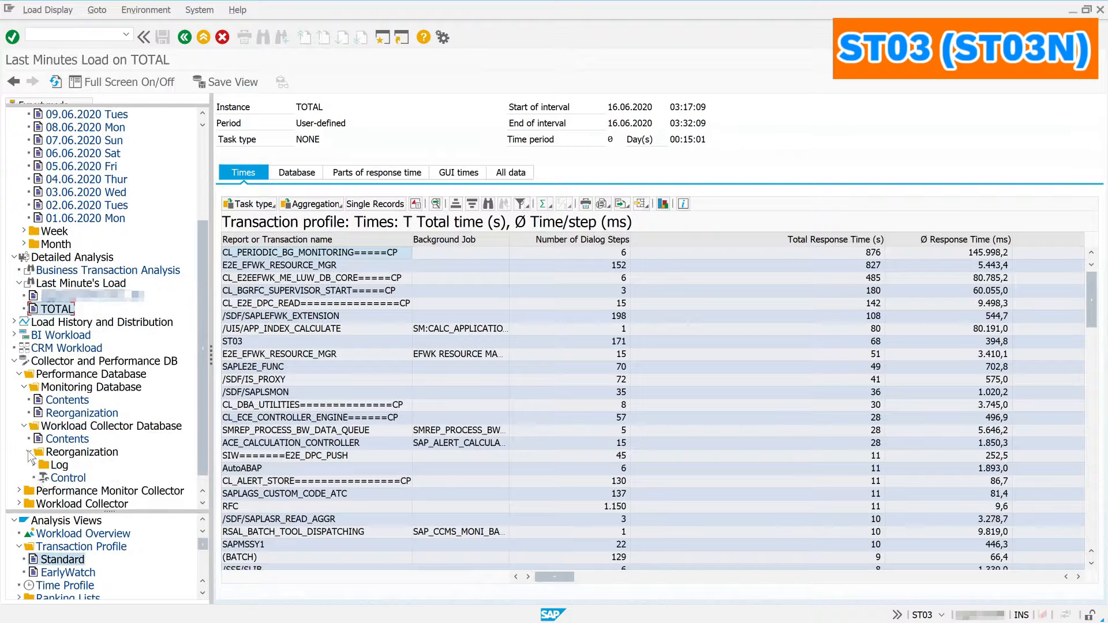
click(80, 482)
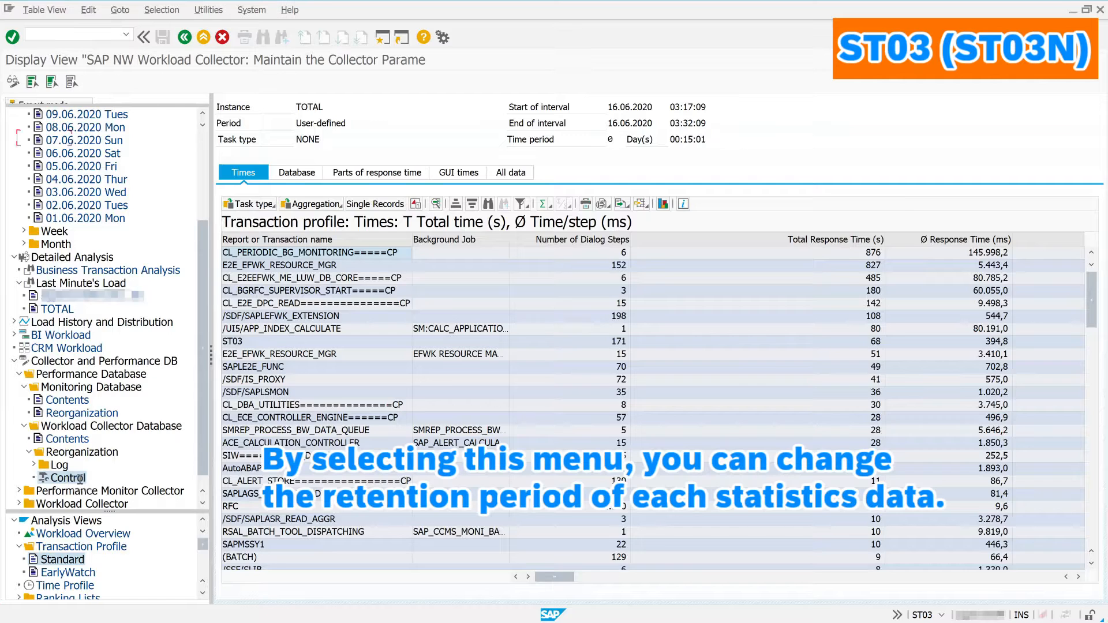
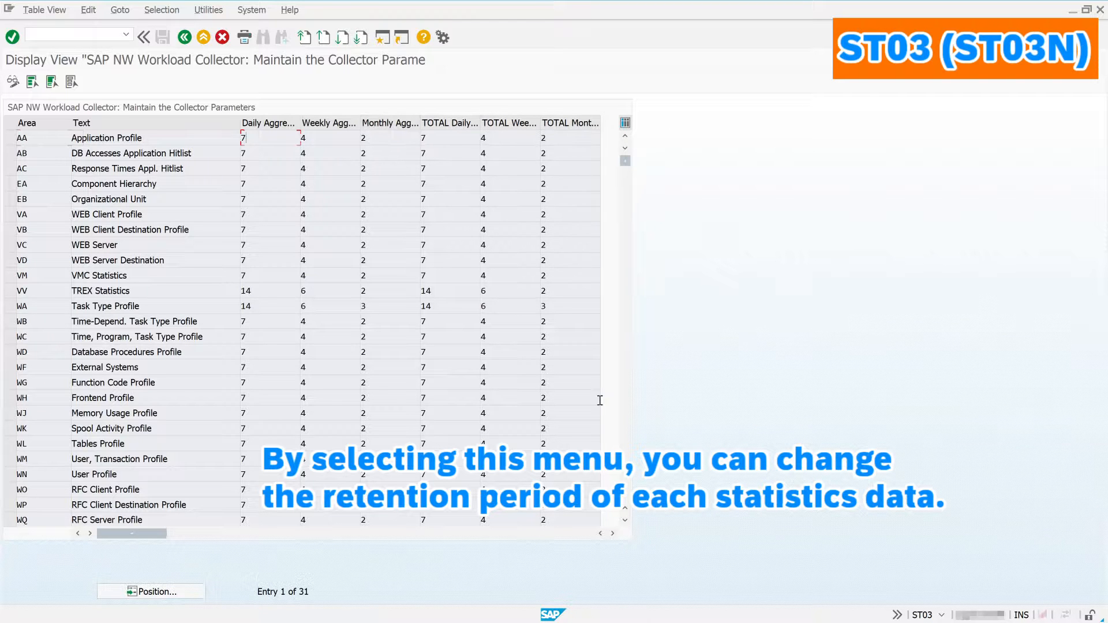
Step: View the last collector retention entries in ST03, then leave the parameter table
click(630, 503)
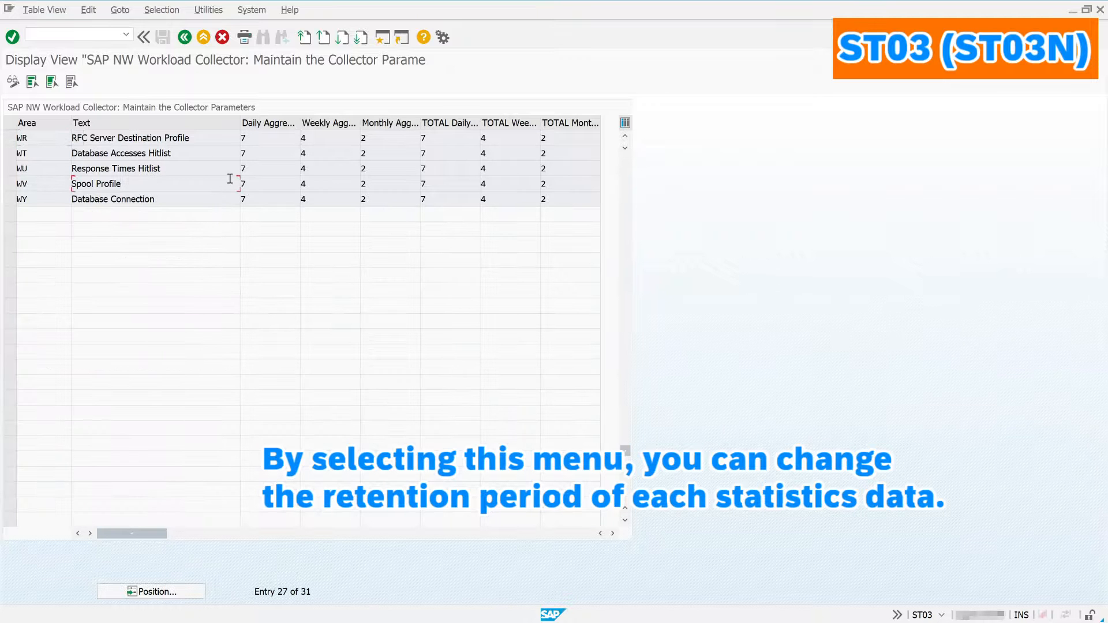
click(184, 37)
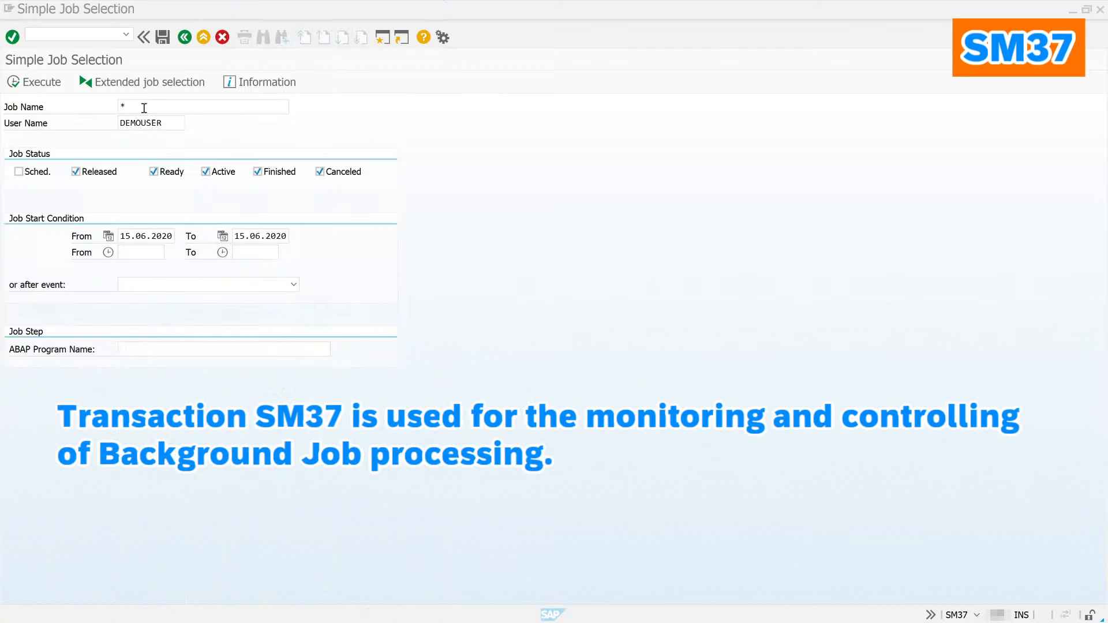
Step: List SM37 jobs named bi* for user * from 15.05.2020 to 15.06.2020
click(153, 104)
text(bi)
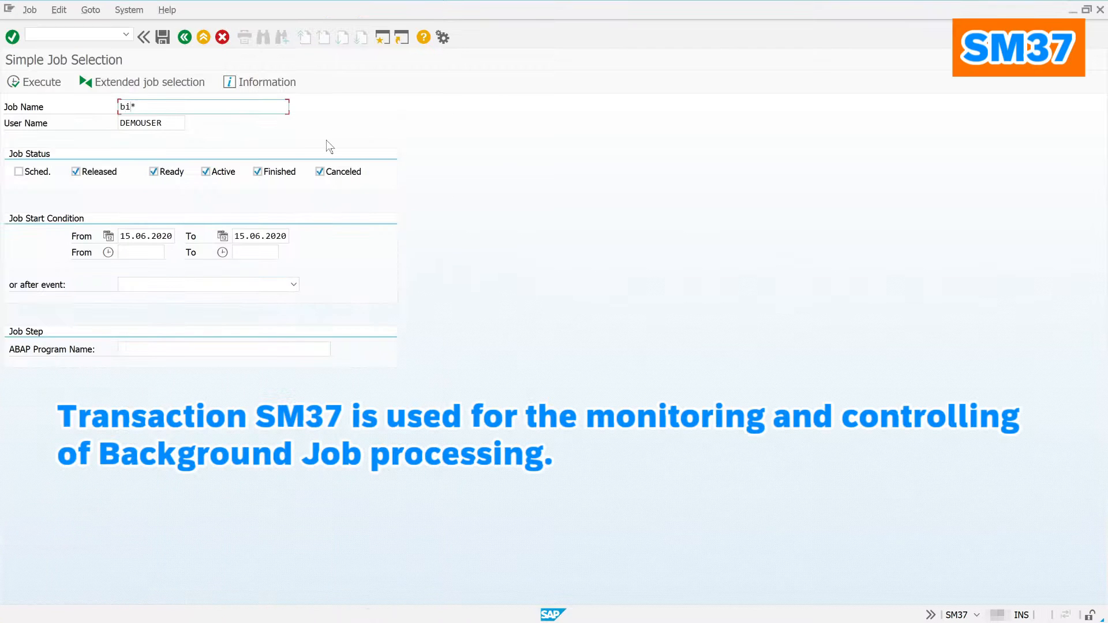
key(Tab)
text(*)
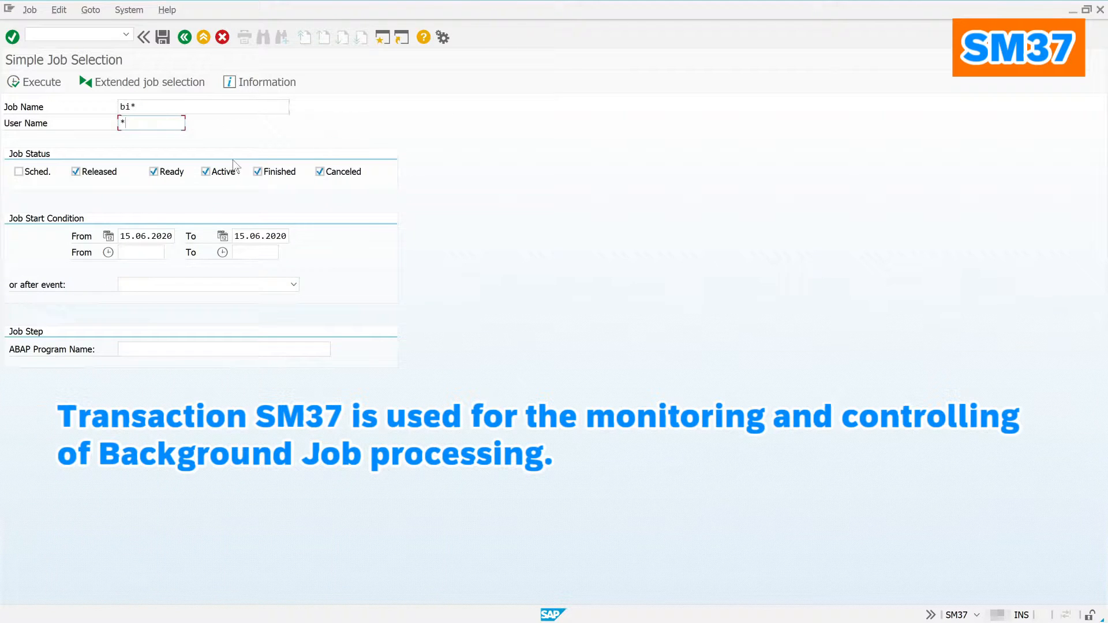
click(147, 236)
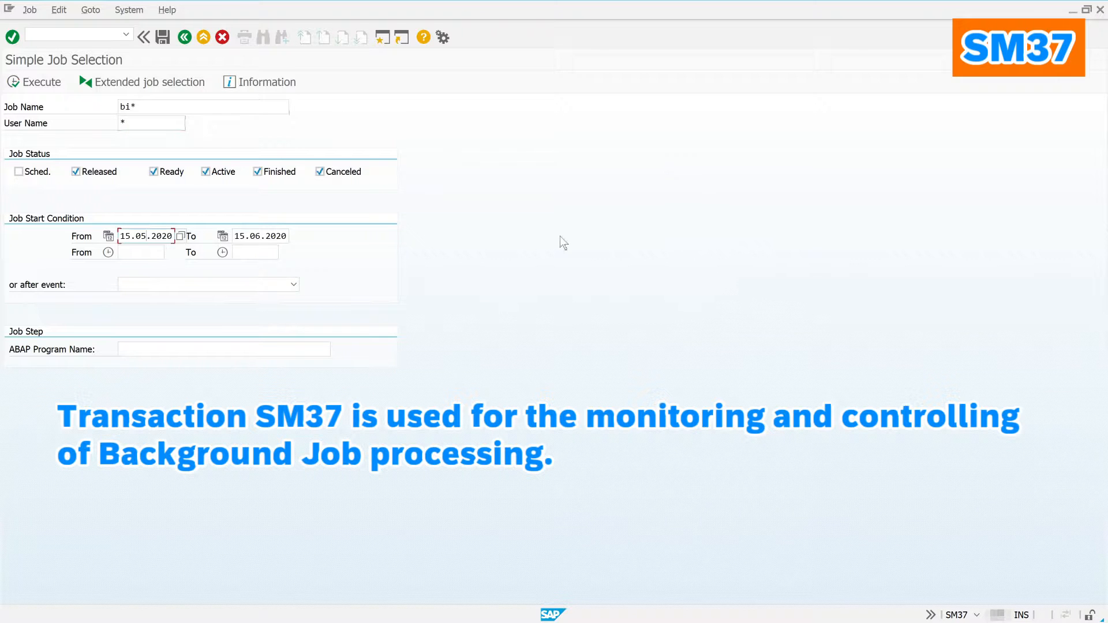
click(54, 84)
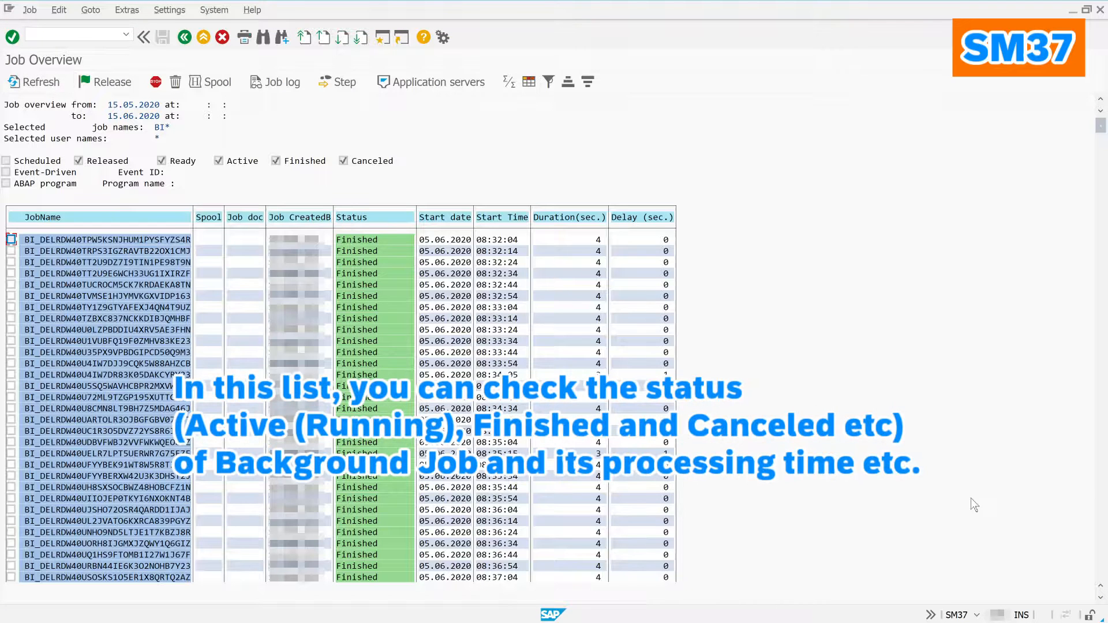
Step: Scroll the job list and open the details of job BI_DELRDW40UYXXYQUXIXKC4PBN3BGH7
click(1102, 461)
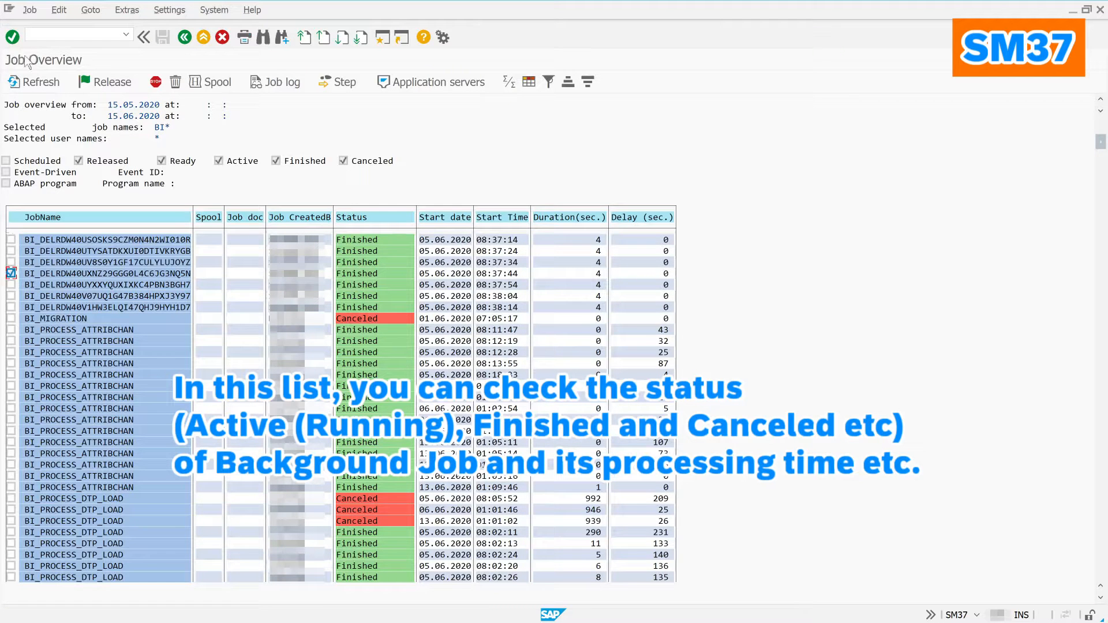
click(24, 14)
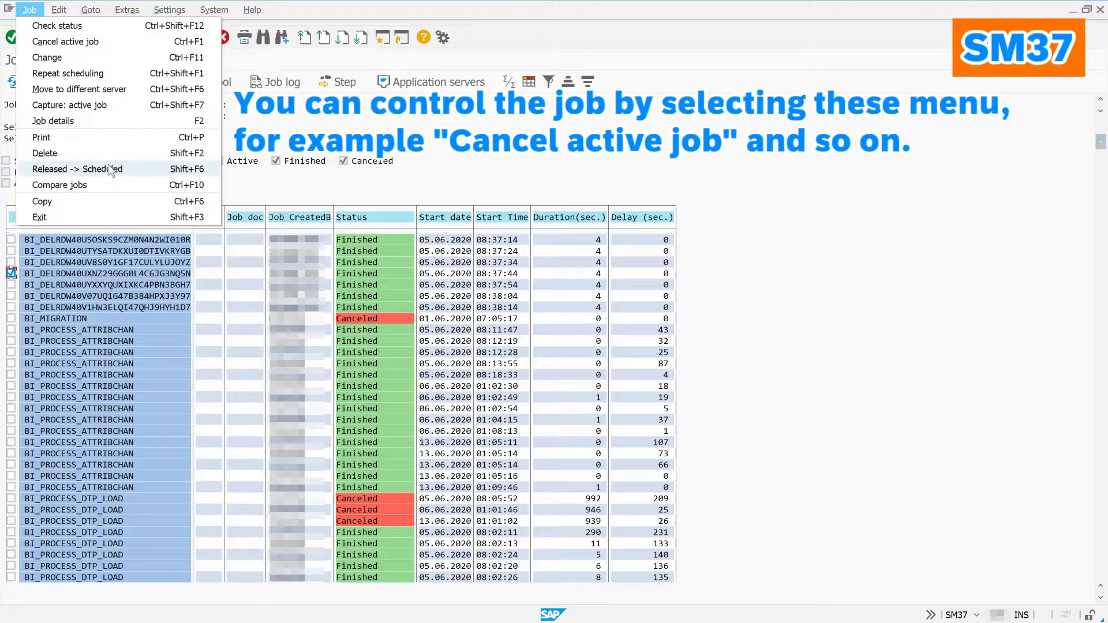
click(18, 275)
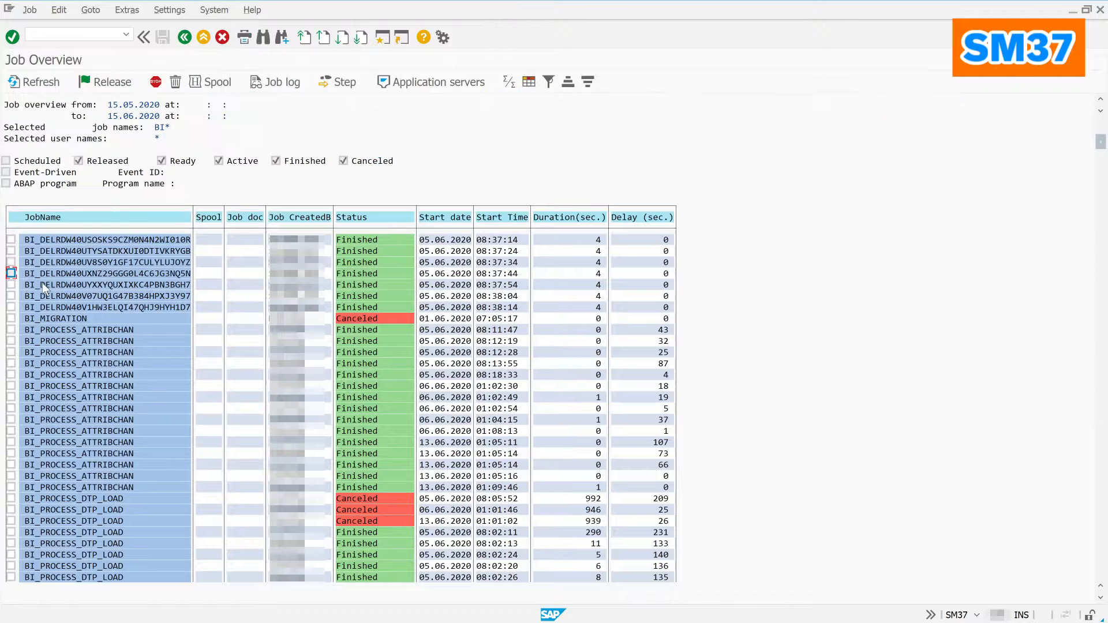
double_click(113, 289)
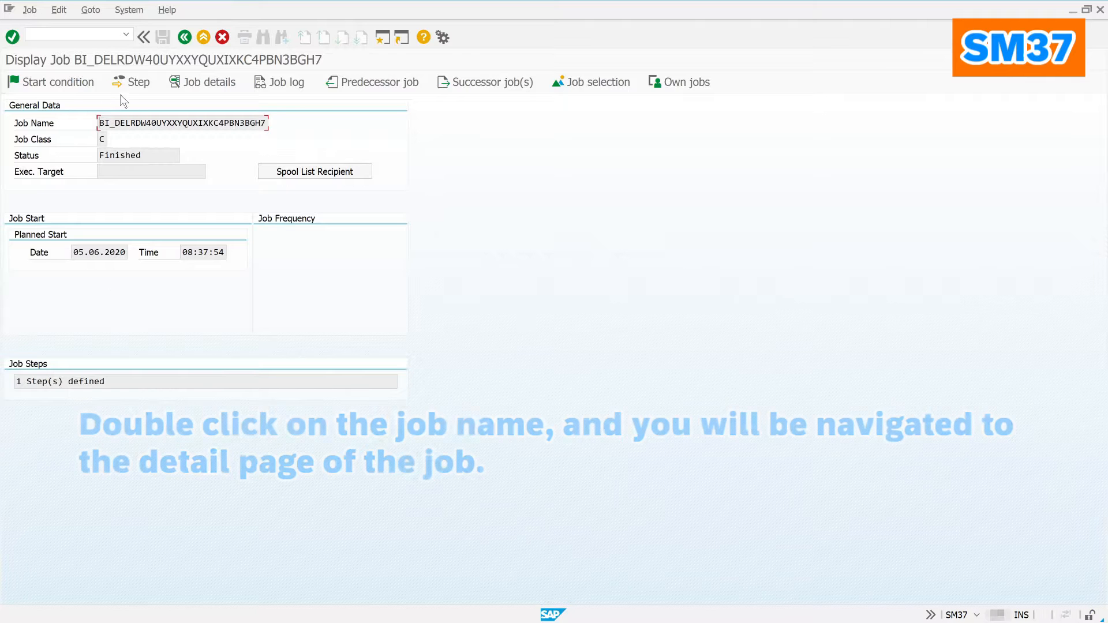
click(52, 84)
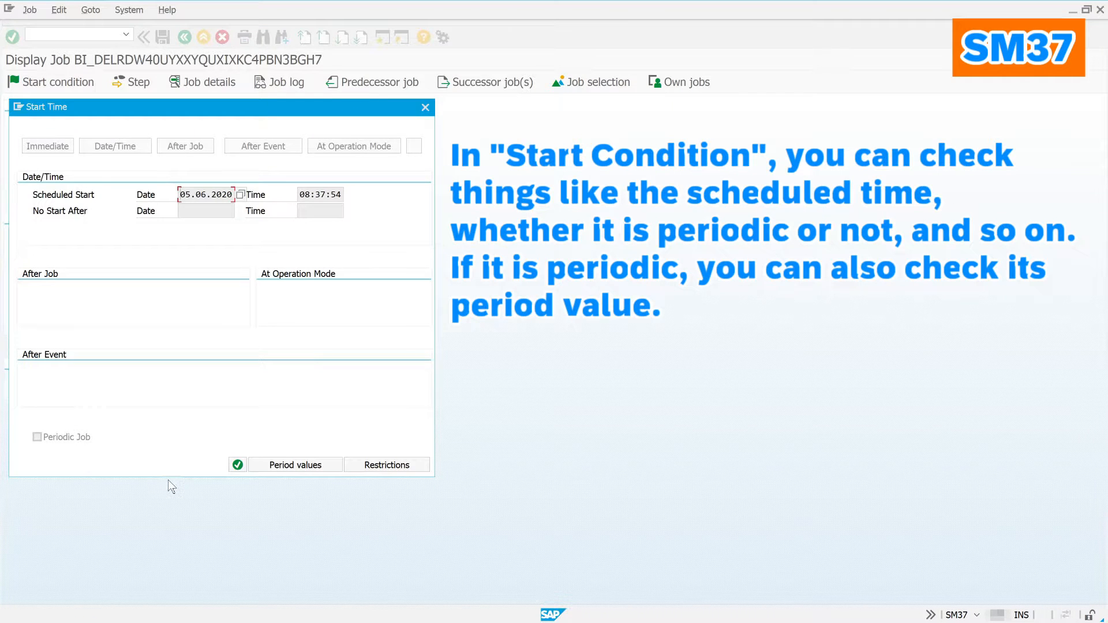
click(238, 466)
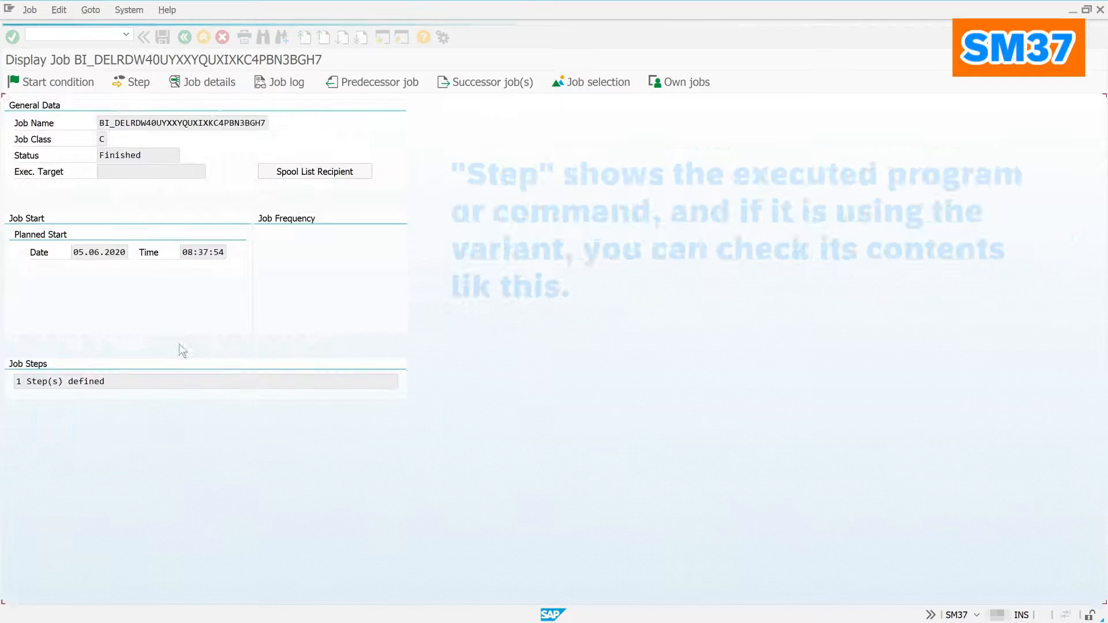
click(130, 81)
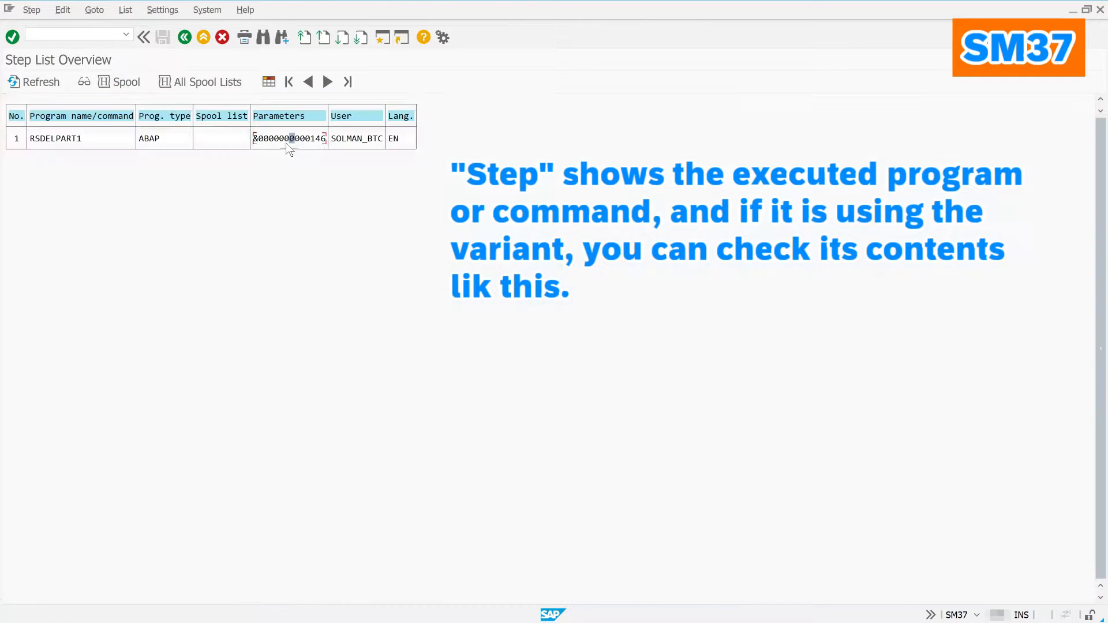
click(101, 16)
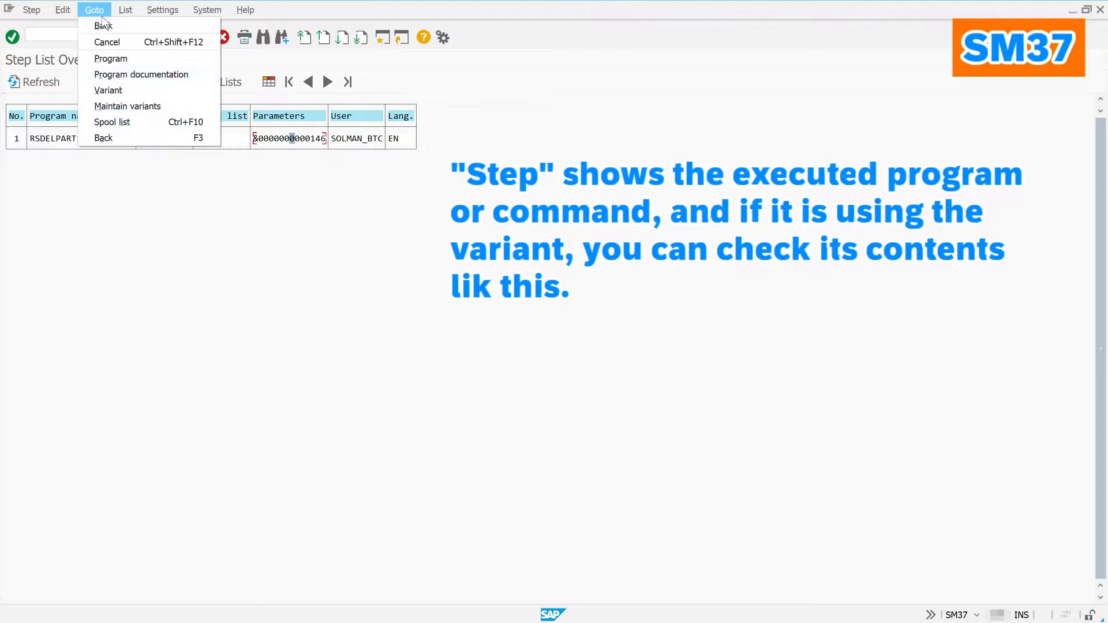
click(124, 90)
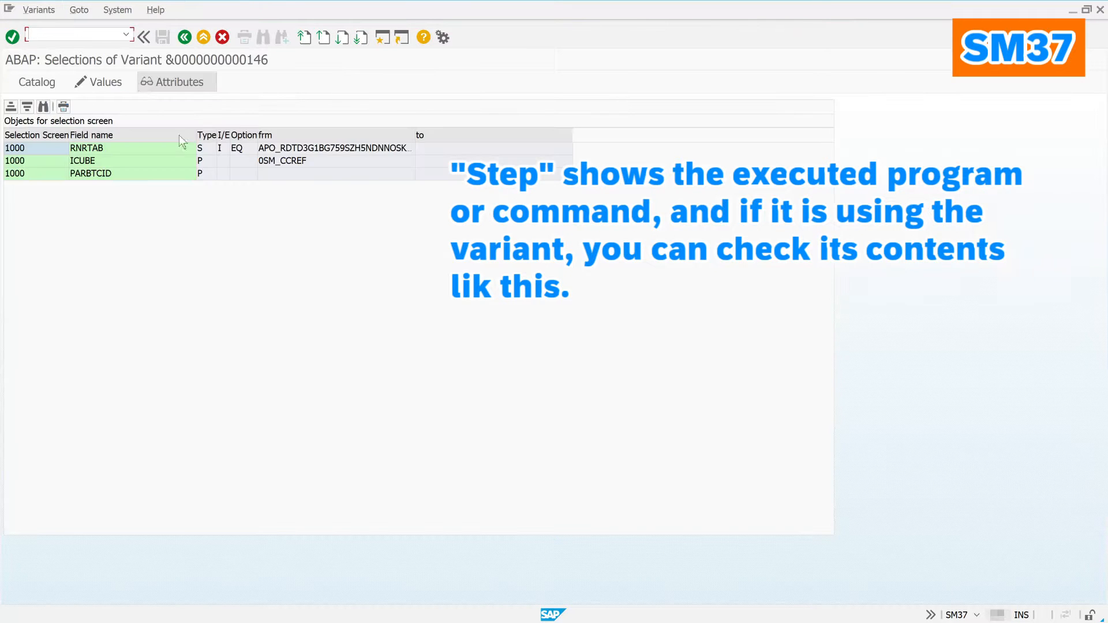
click(184, 37)
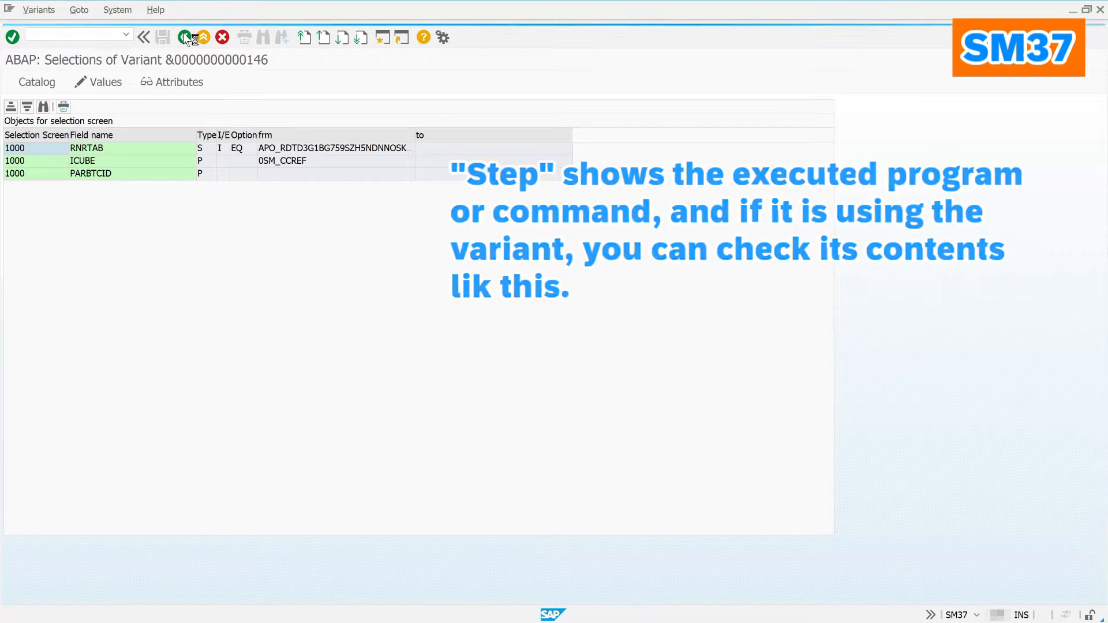
click(184, 37)
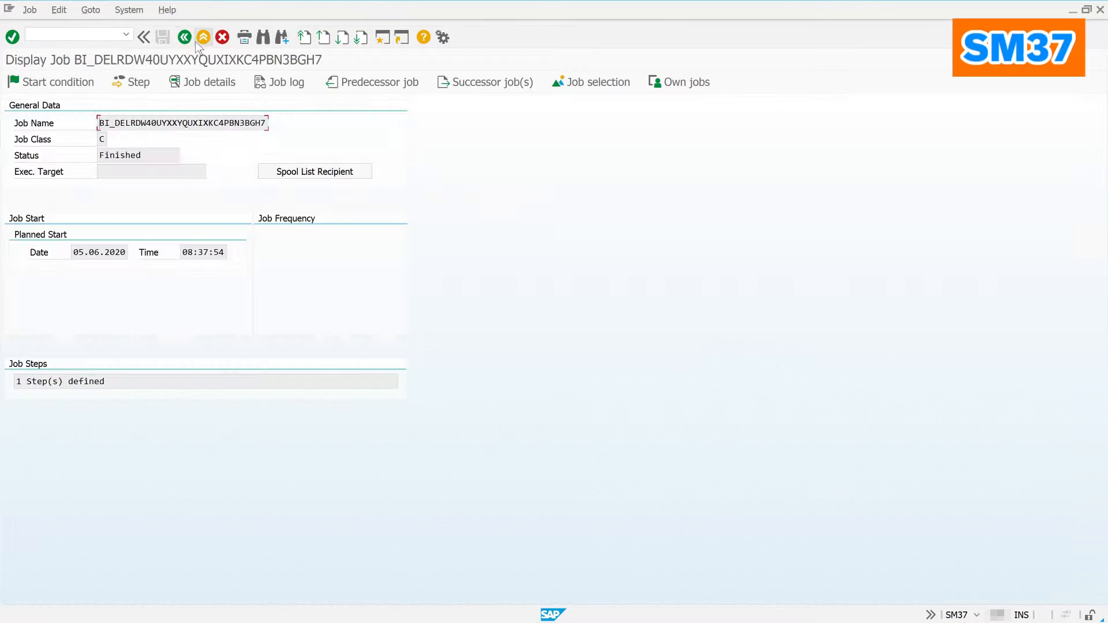
Step: Review the job details and its log showing successful 0SM_CCREF deletion, then return to the overview
click(208, 82)
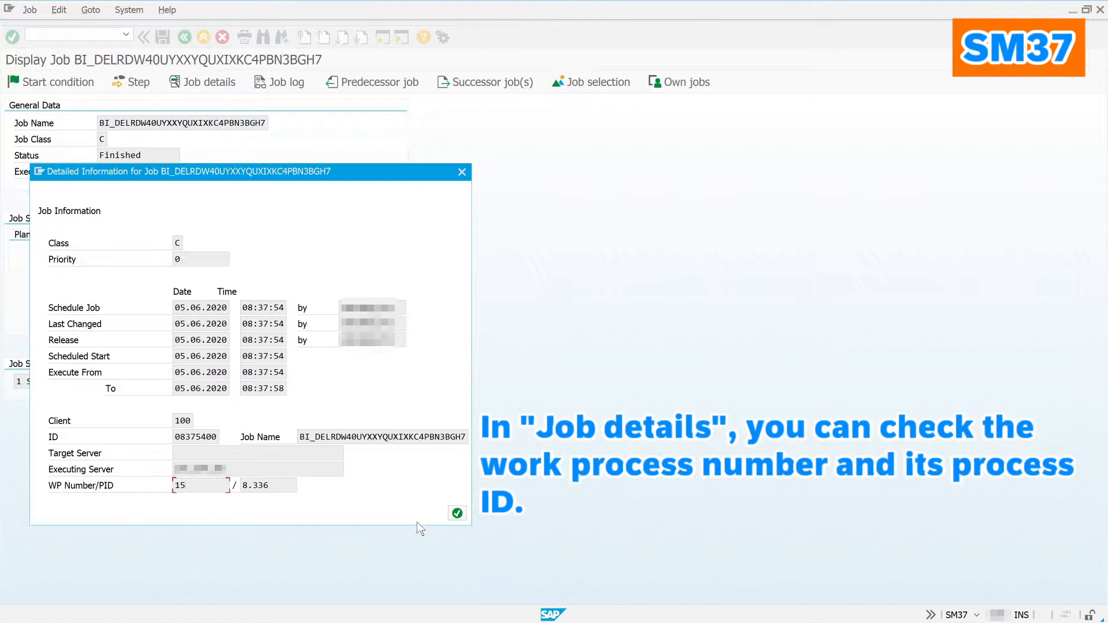
click(457, 513)
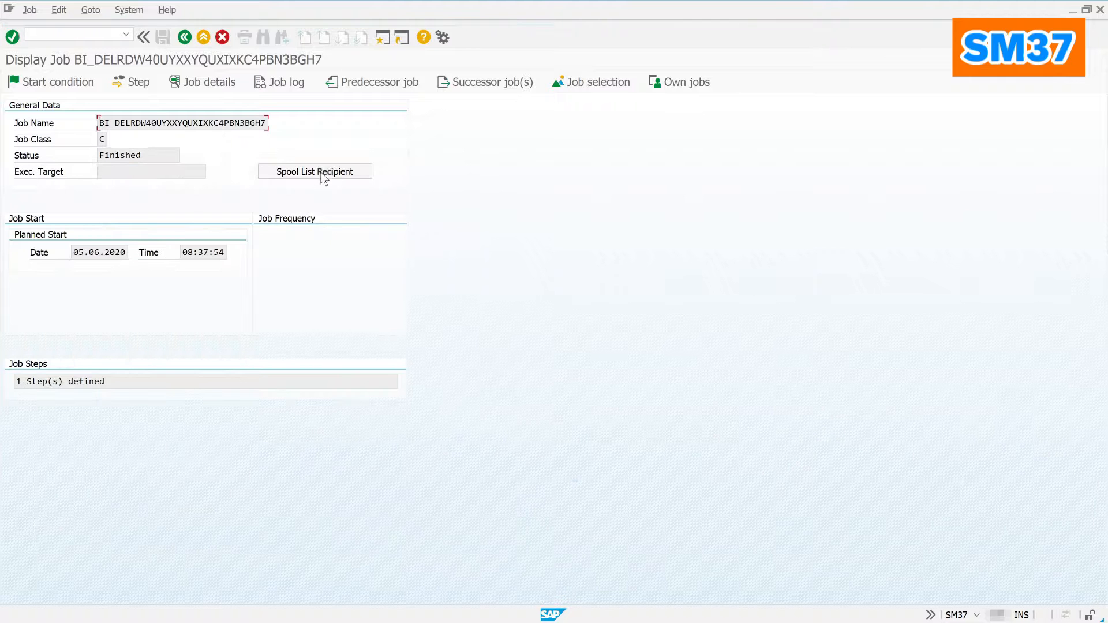
click(300, 85)
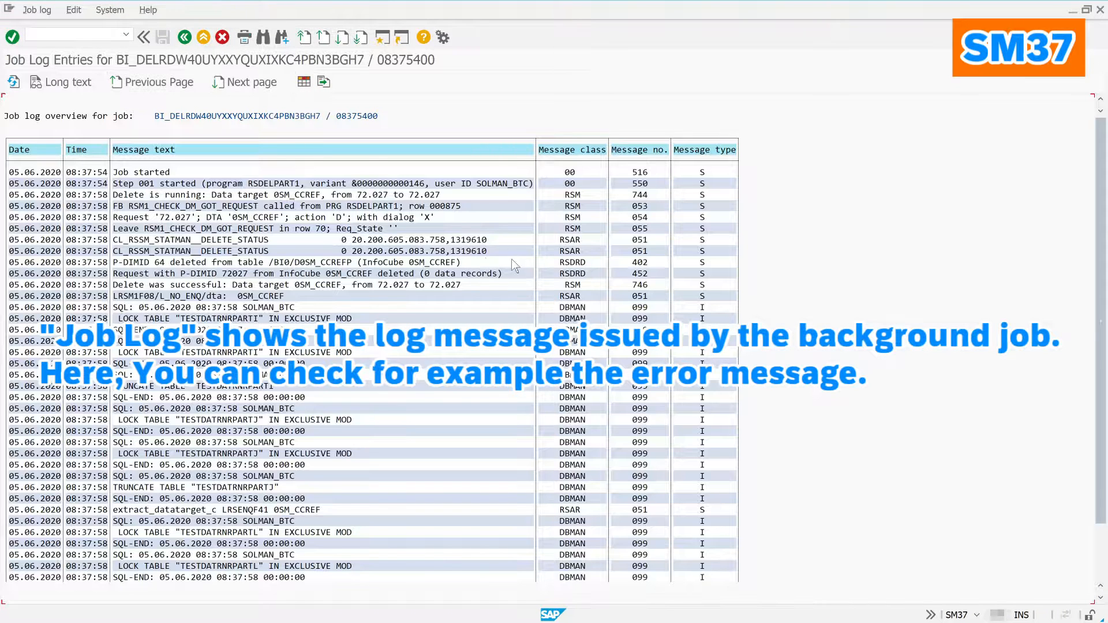
click(190, 38)
click(189, 37)
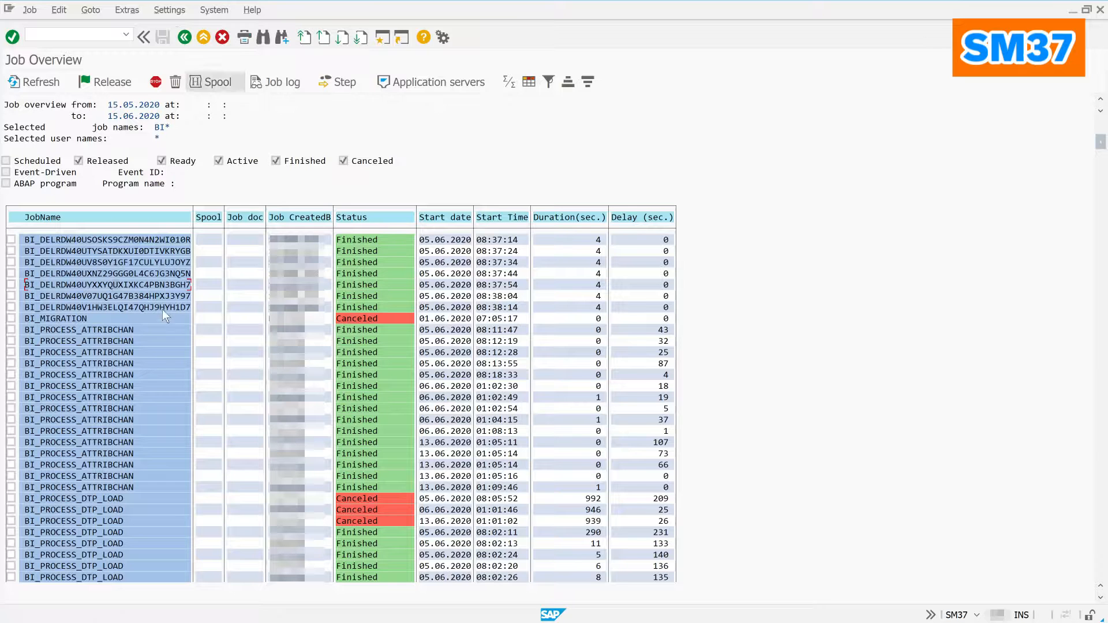
Step: Check the canceled BI_MIGRATION job's log for the missing RZ12 server group, then return
click(128, 317)
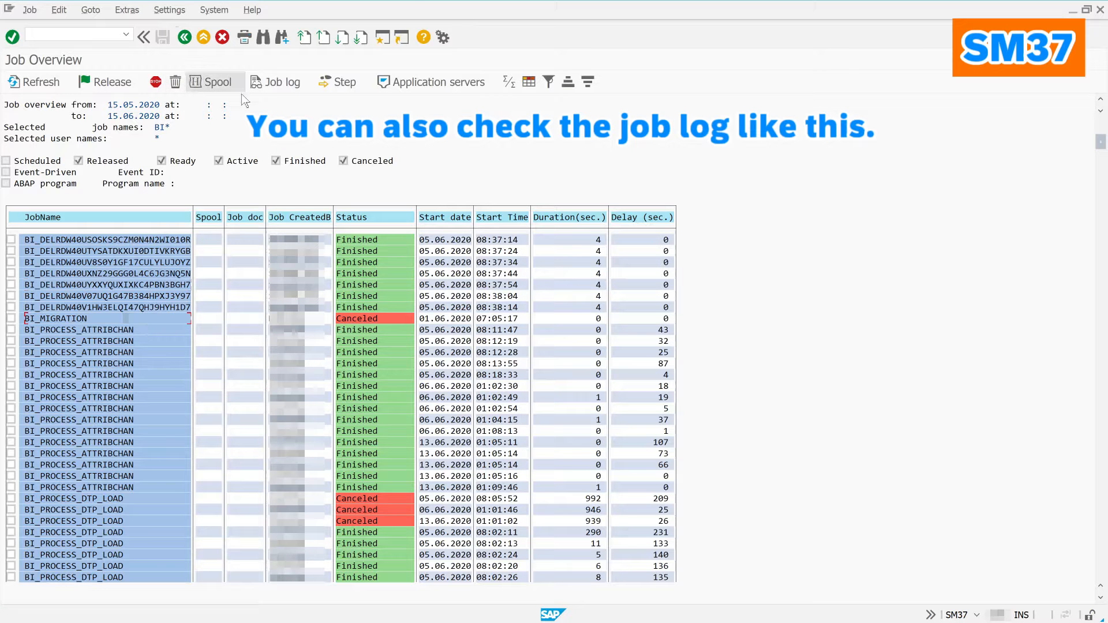
click(283, 84)
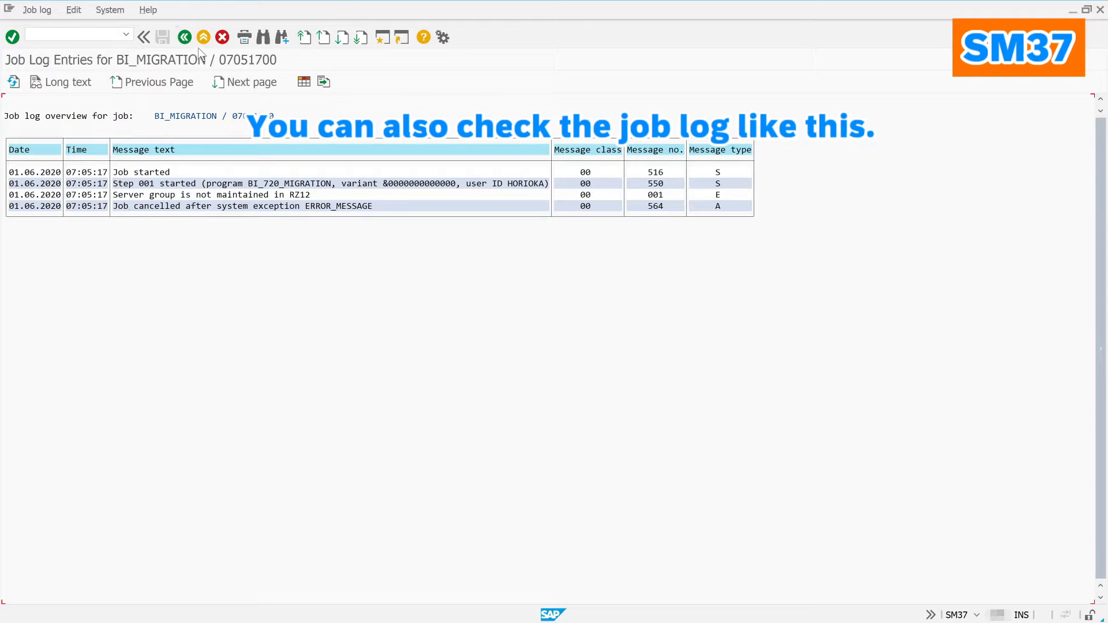
click(185, 39)
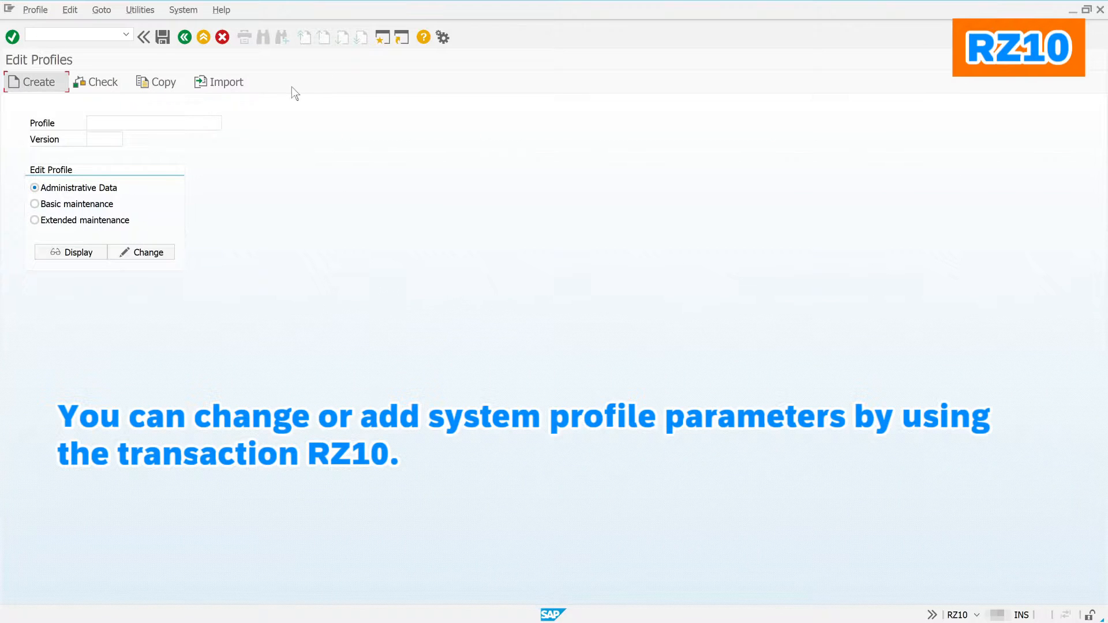
Step: Import the profiles of all active servers in RZ10 and close the check log
click(141, 10)
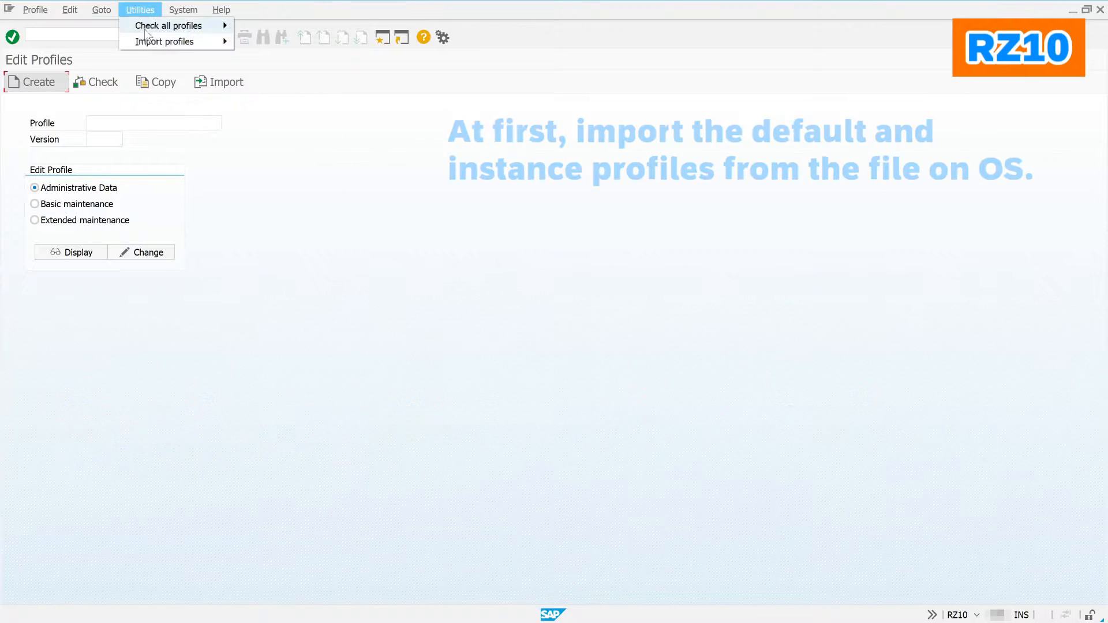
mouse_move(147, 42)
click(259, 43)
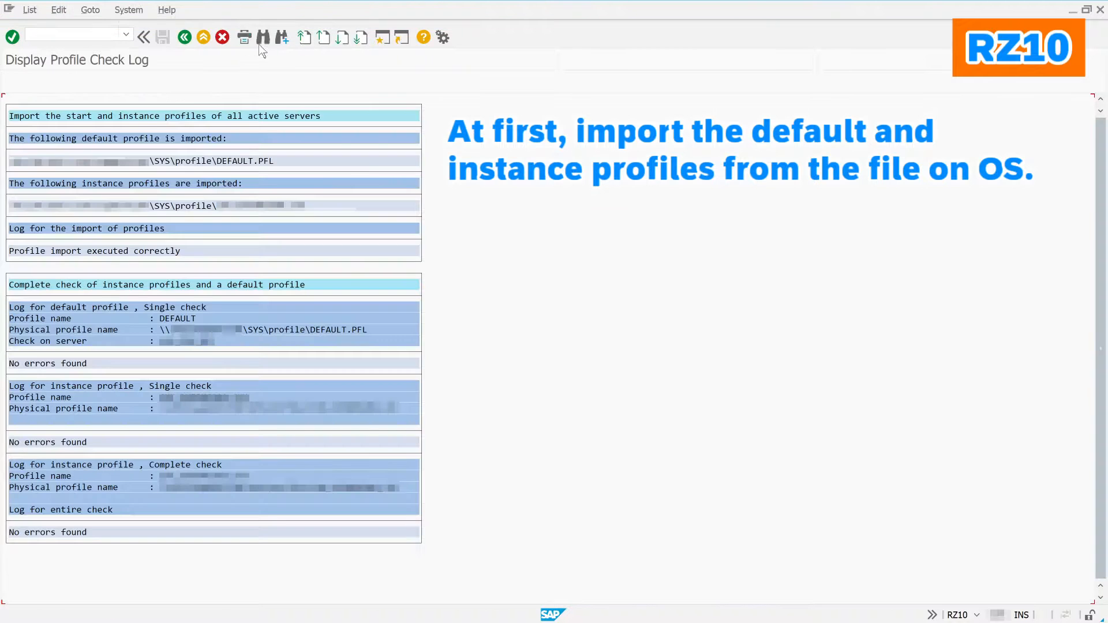
click(189, 39)
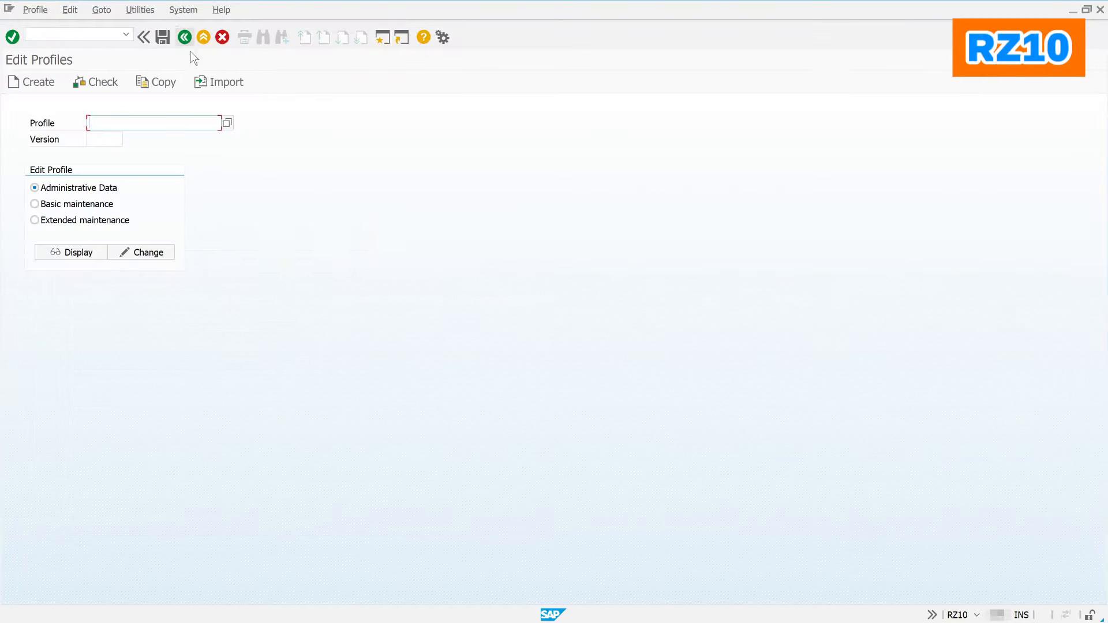
Step: Choose the DVEBMGS instance profile from the Profile value list
click(229, 125)
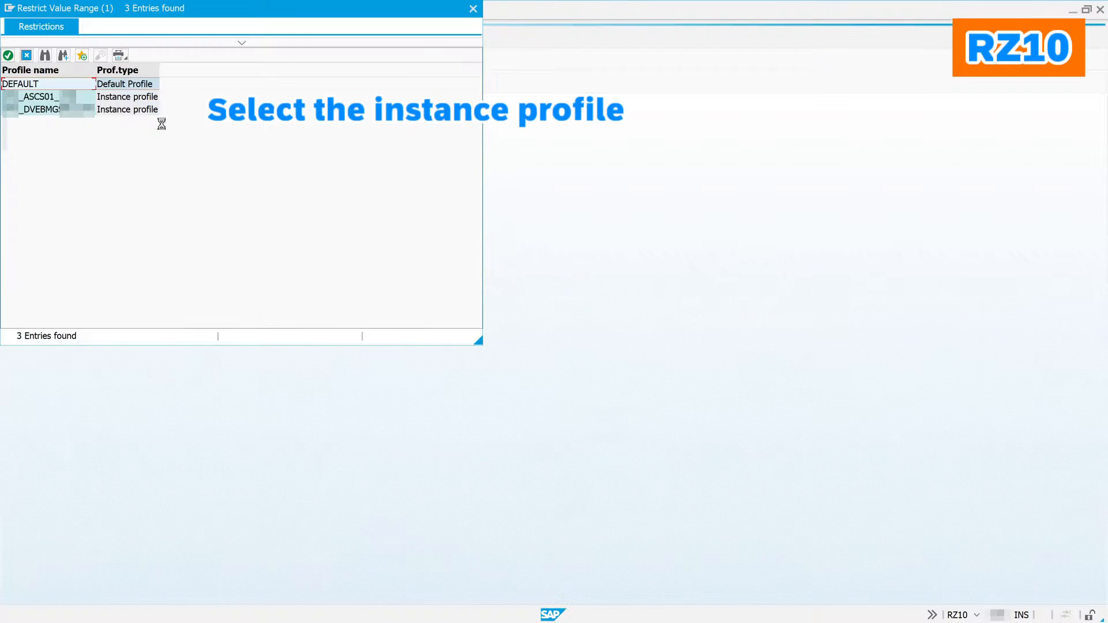
click(75, 111)
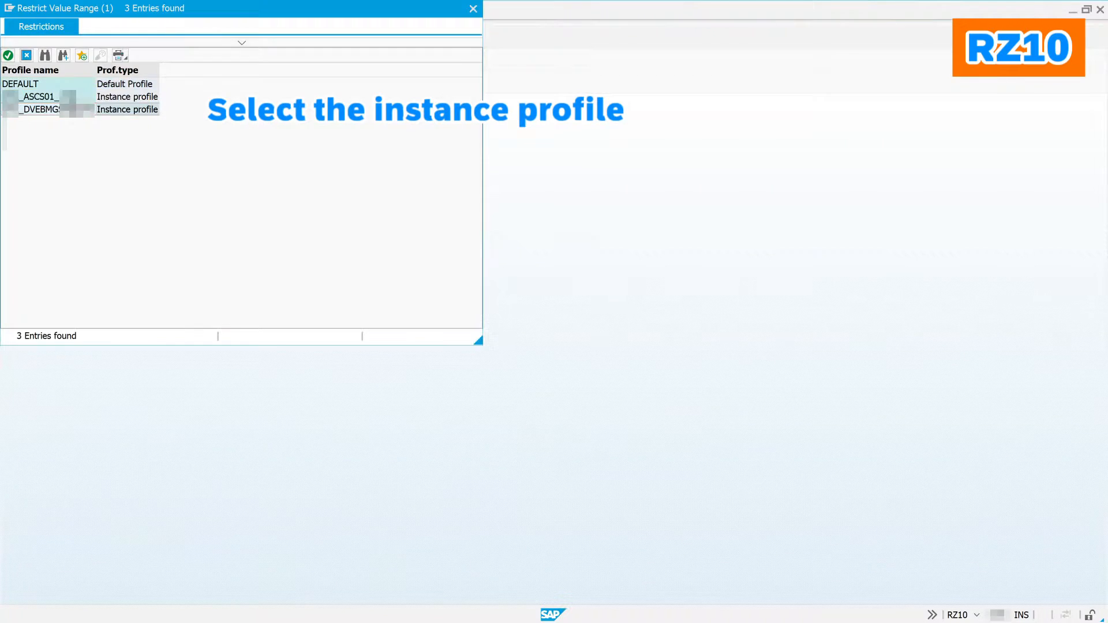
double_click(73, 109)
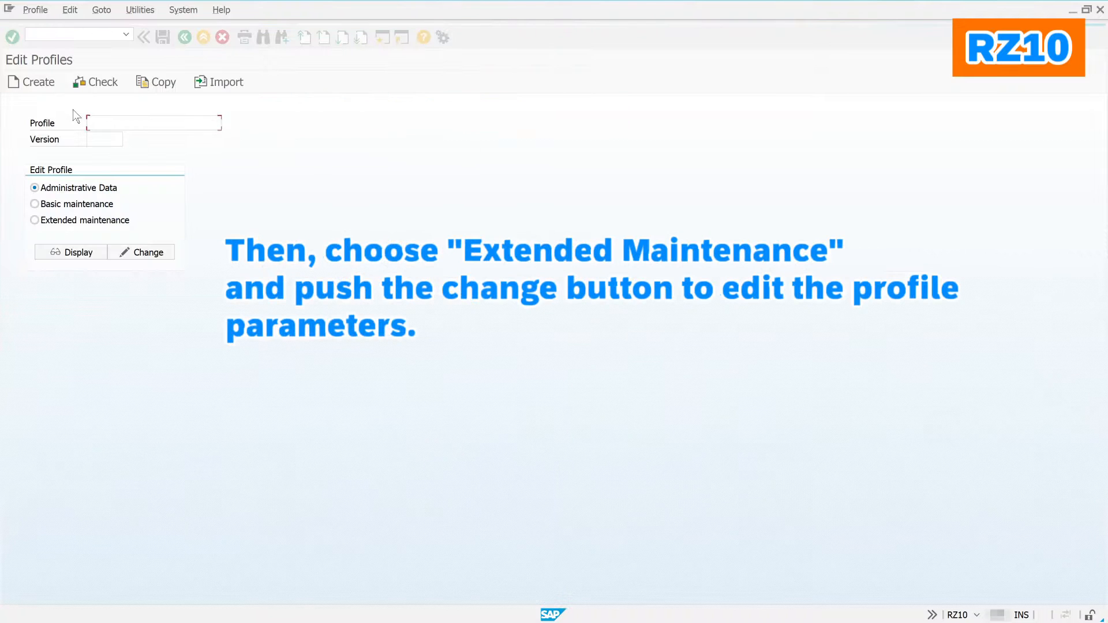
Step: Edit the instance profile in extended maintenance and inspect rdisp/wp_no_dia, set to 10
click(60, 206)
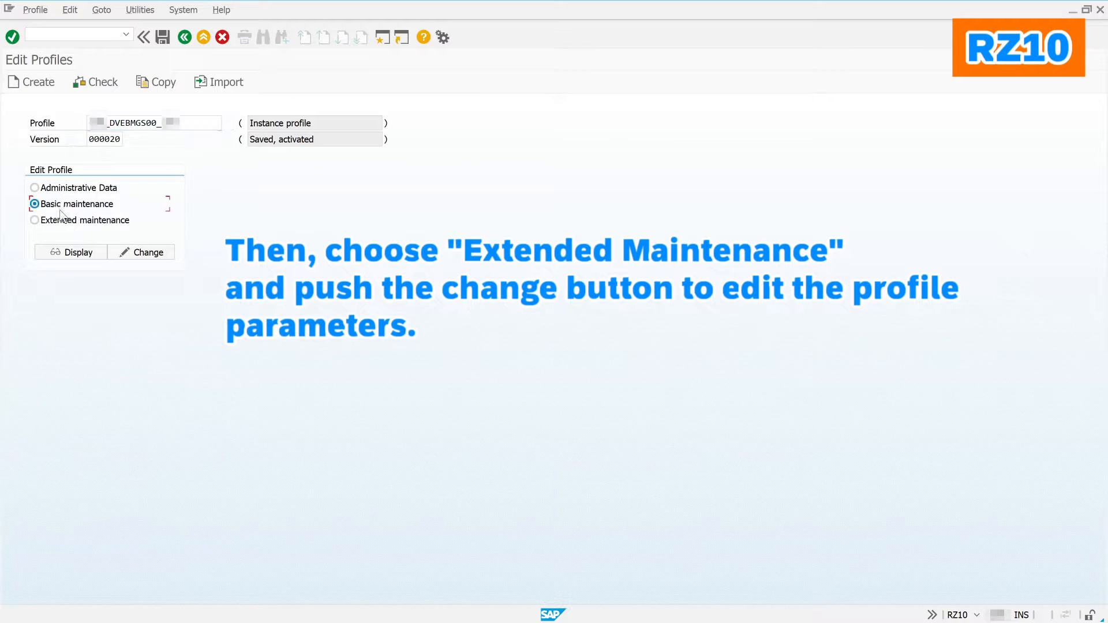
click(64, 222)
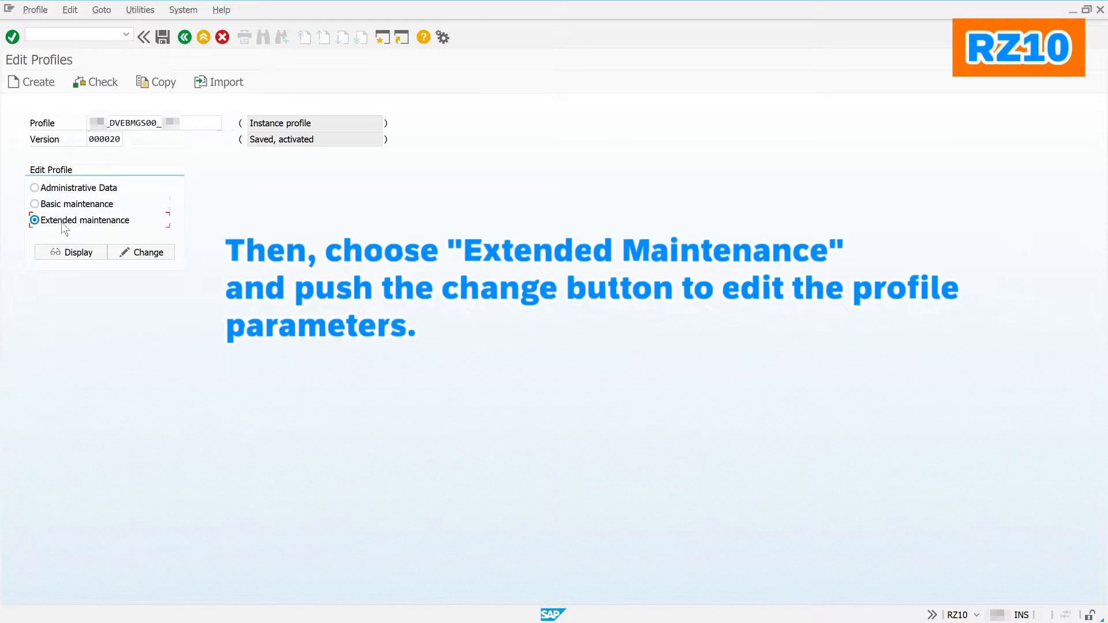
click(145, 252)
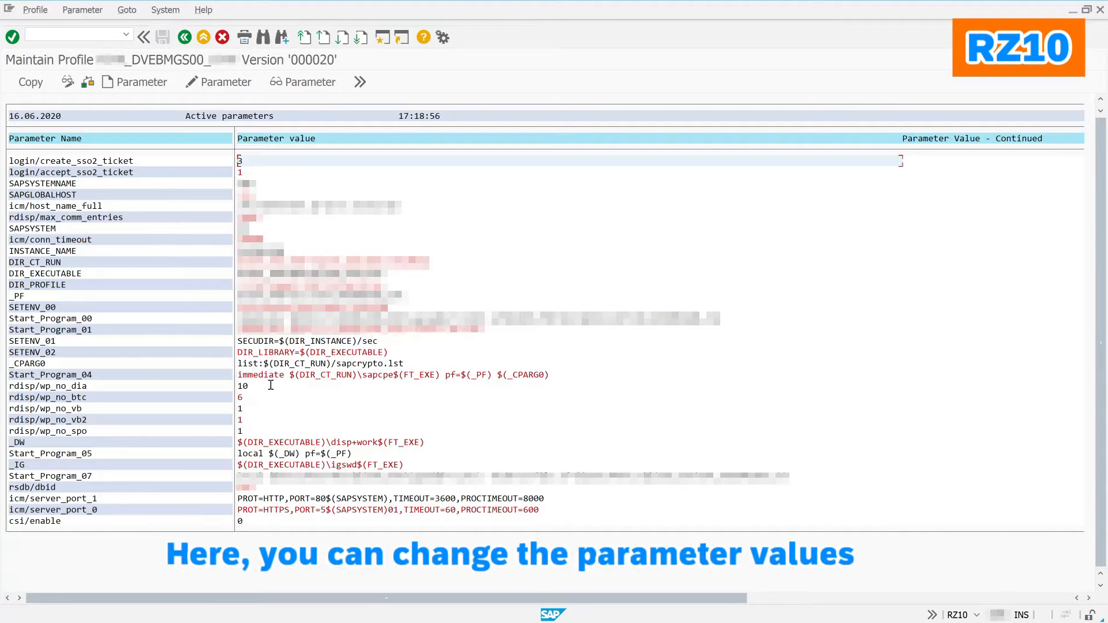
double_click(270, 385)
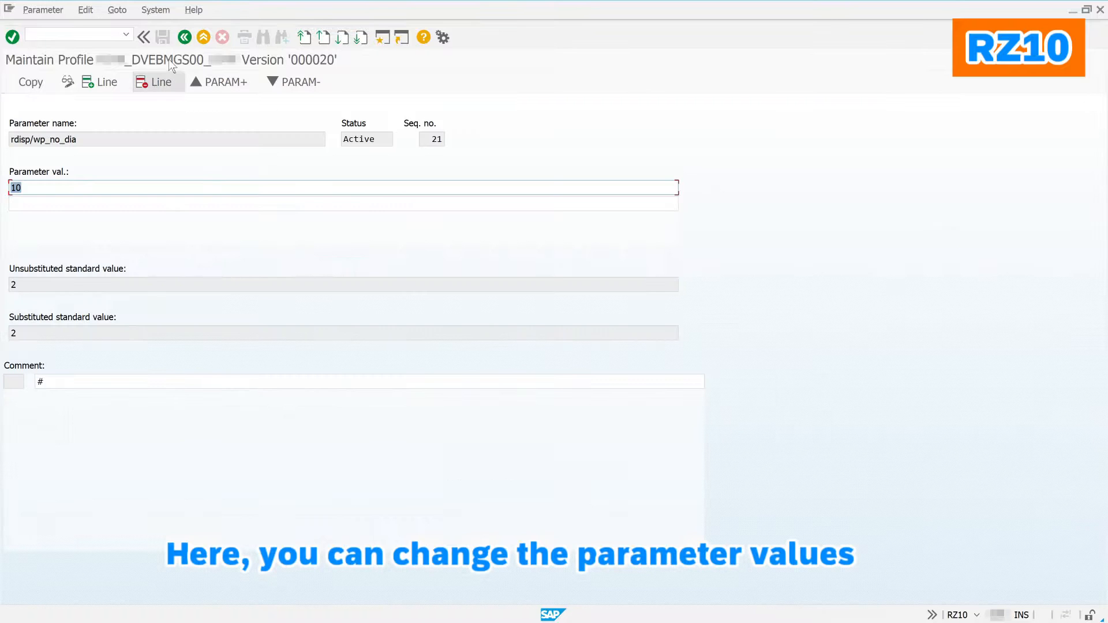
click(185, 37)
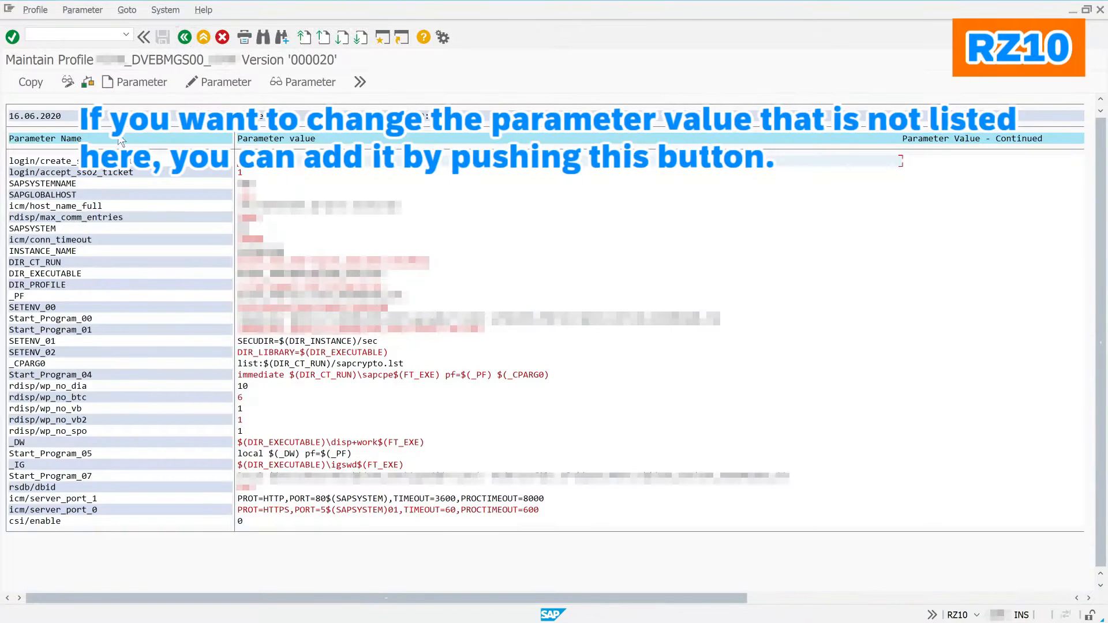
Step: Create a new profile parameter and pick login/fails_to_user_lock from the parameter name list
click(127, 82)
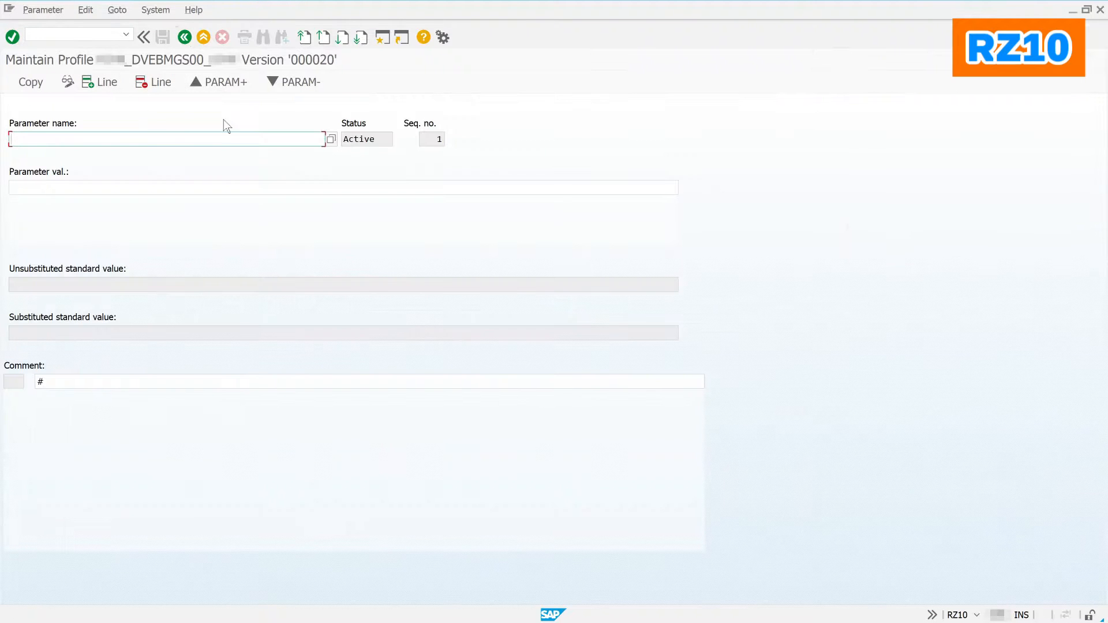
click(331, 139)
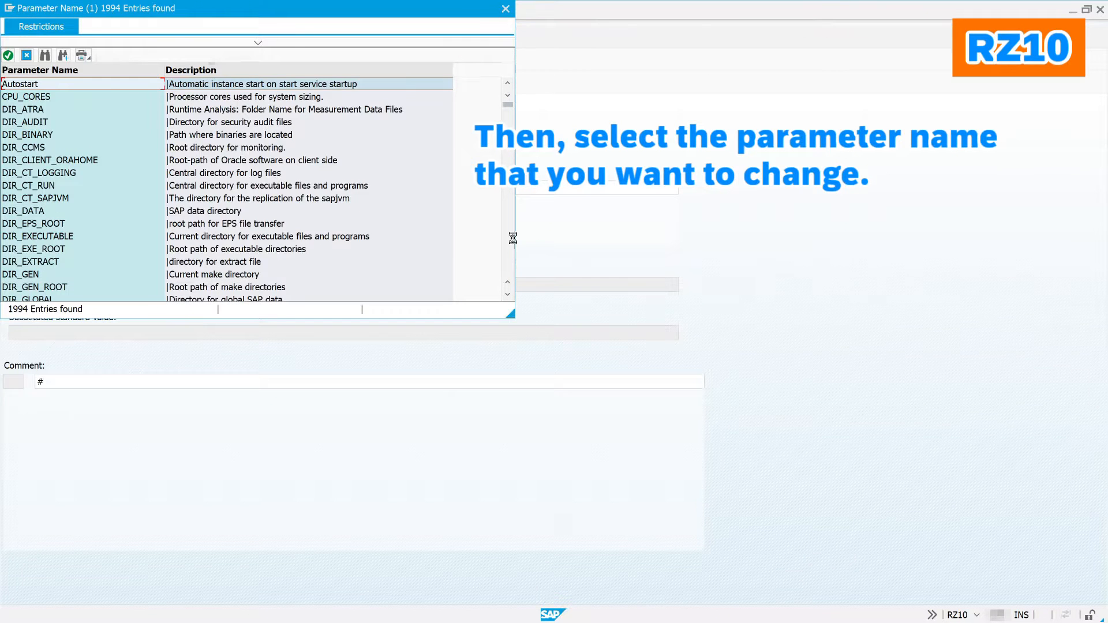
scroll(507, 238, down, 20)
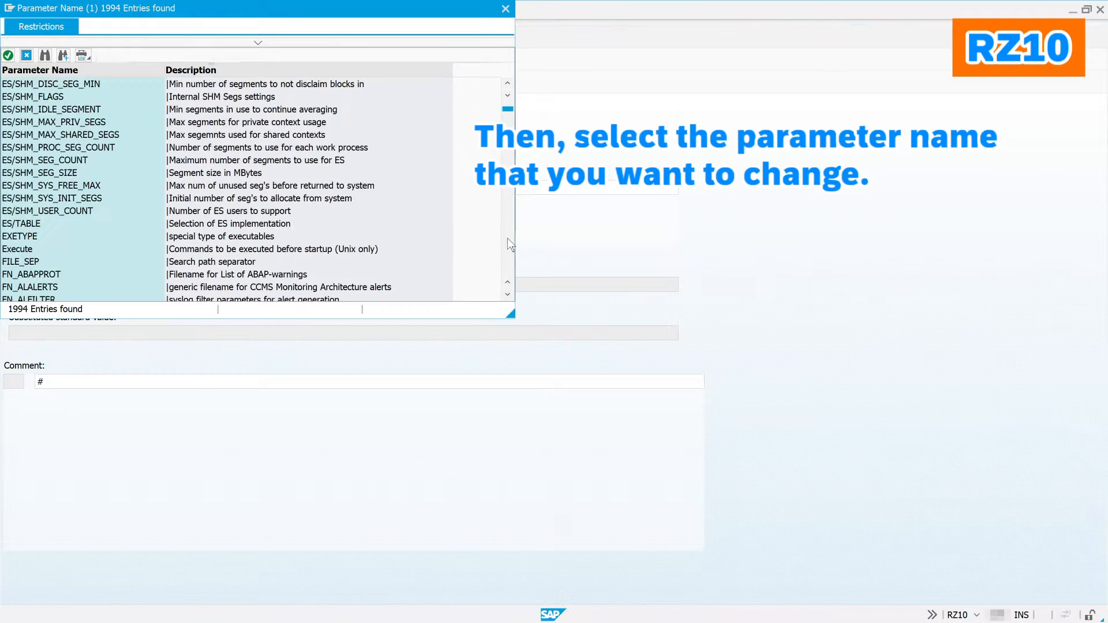
scroll(507, 238, down, 20)
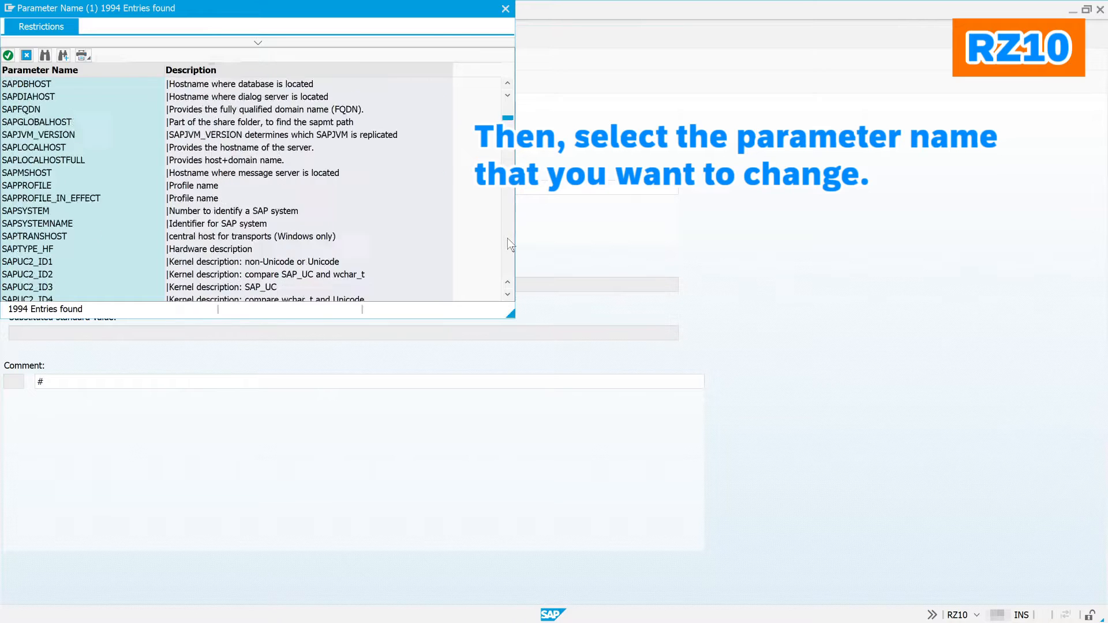
scroll(507, 238, down, 20)
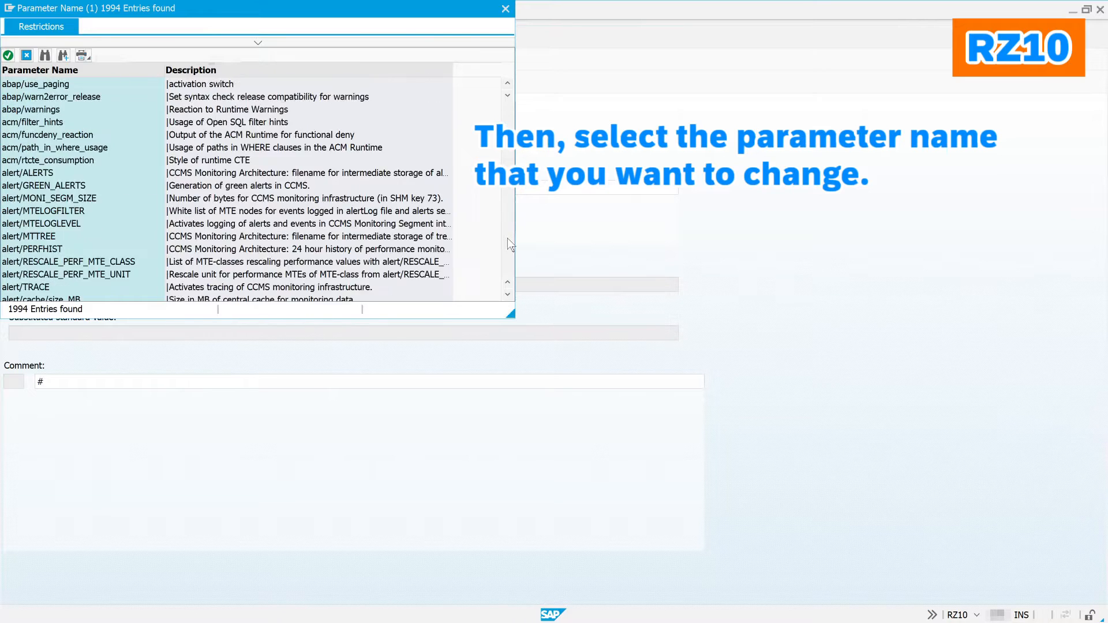
scroll(507, 238, down, 20)
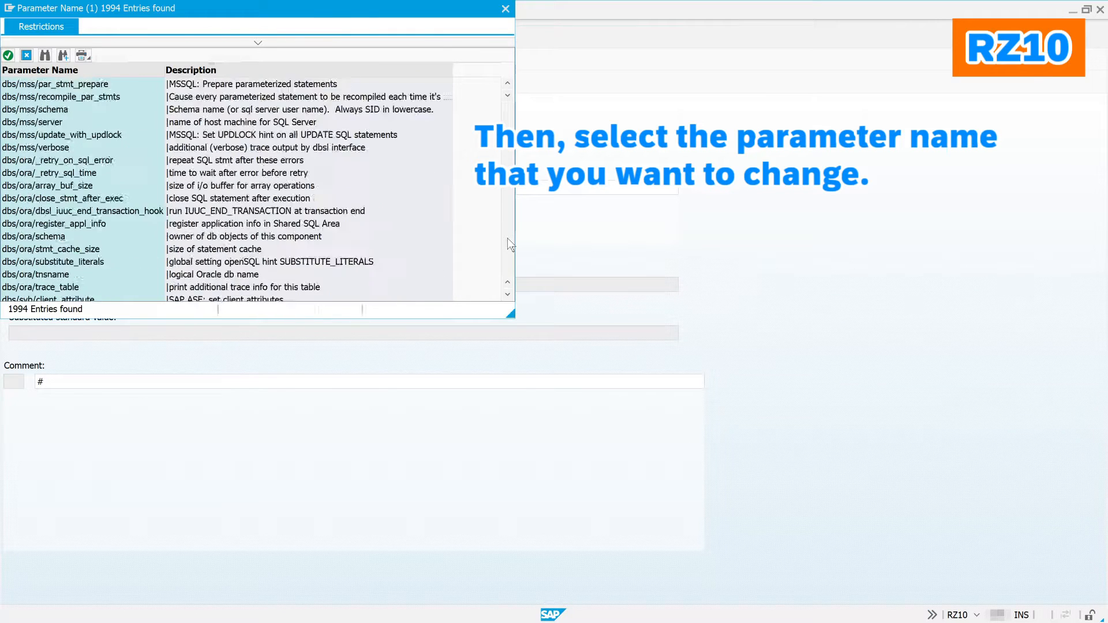
scroll(507, 238, down, 20)
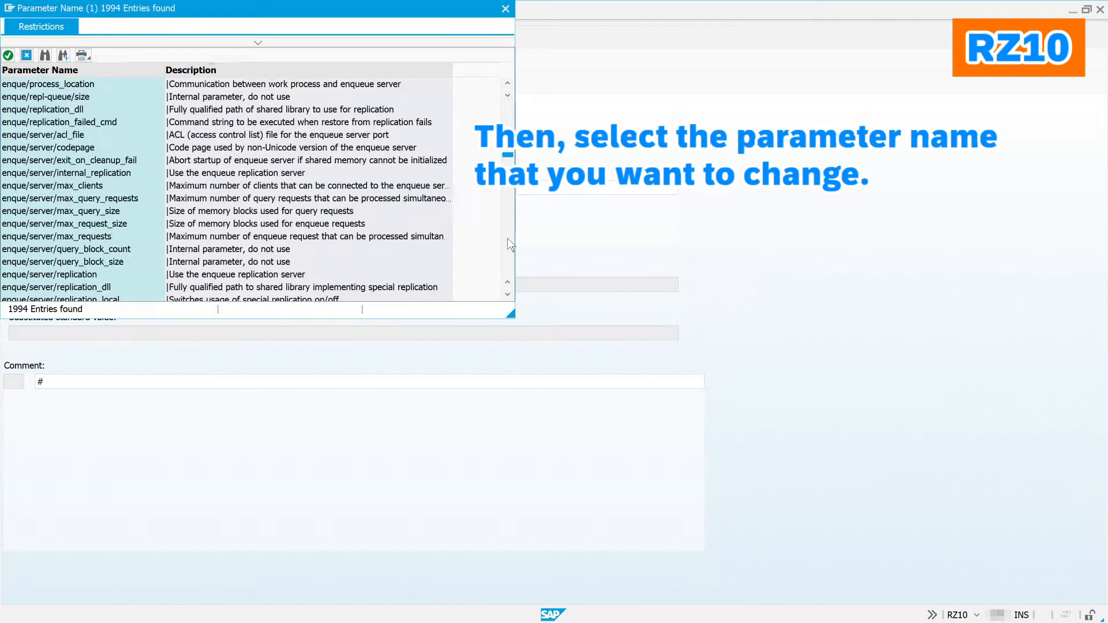
scroll(507, 238, down, 20)
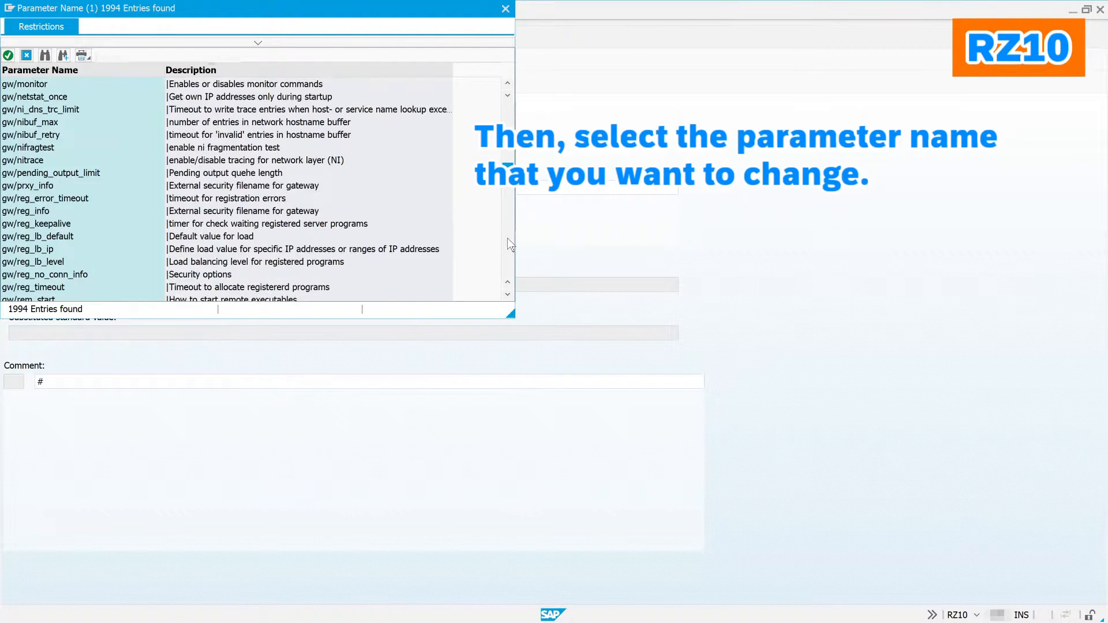
scroll(508, 238, down, 20)
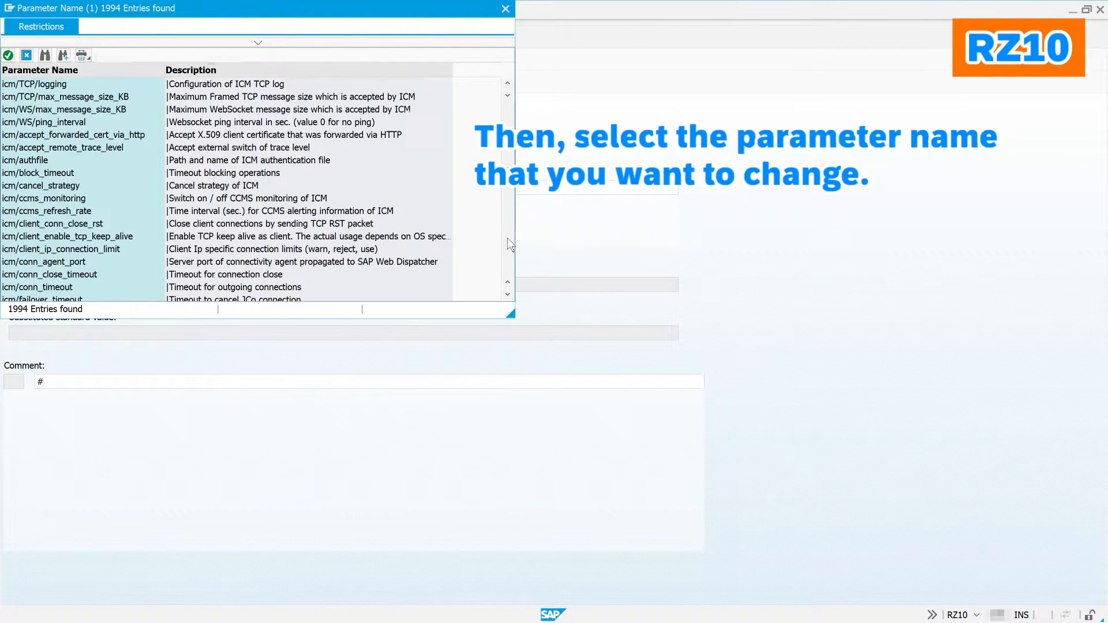
scroll(507, 238, down, 20)
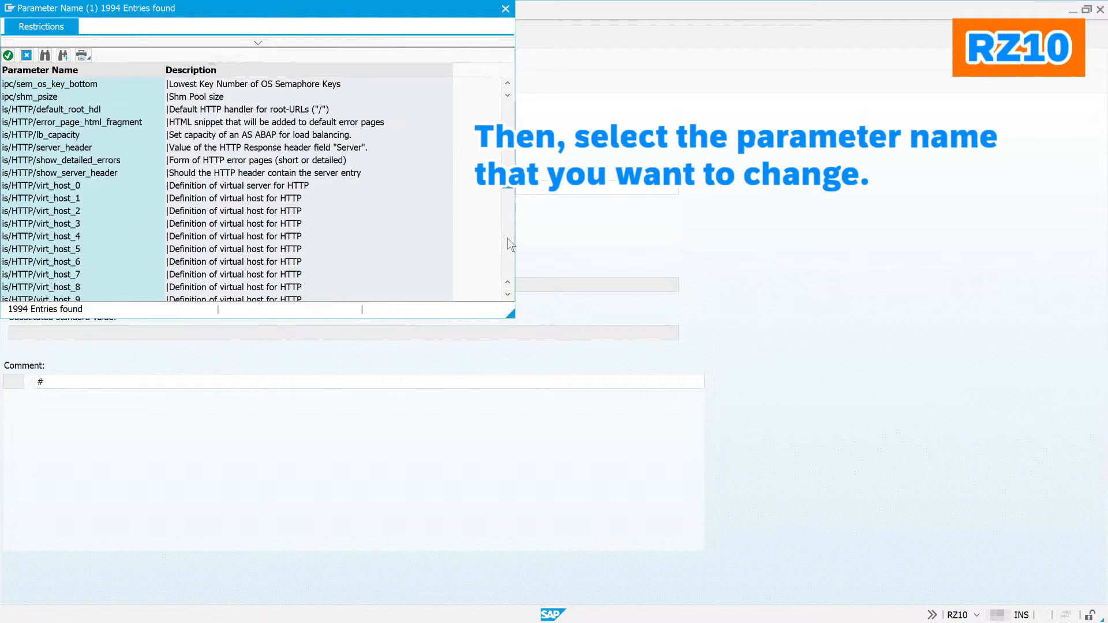
scroll(507, 237, down, 20)
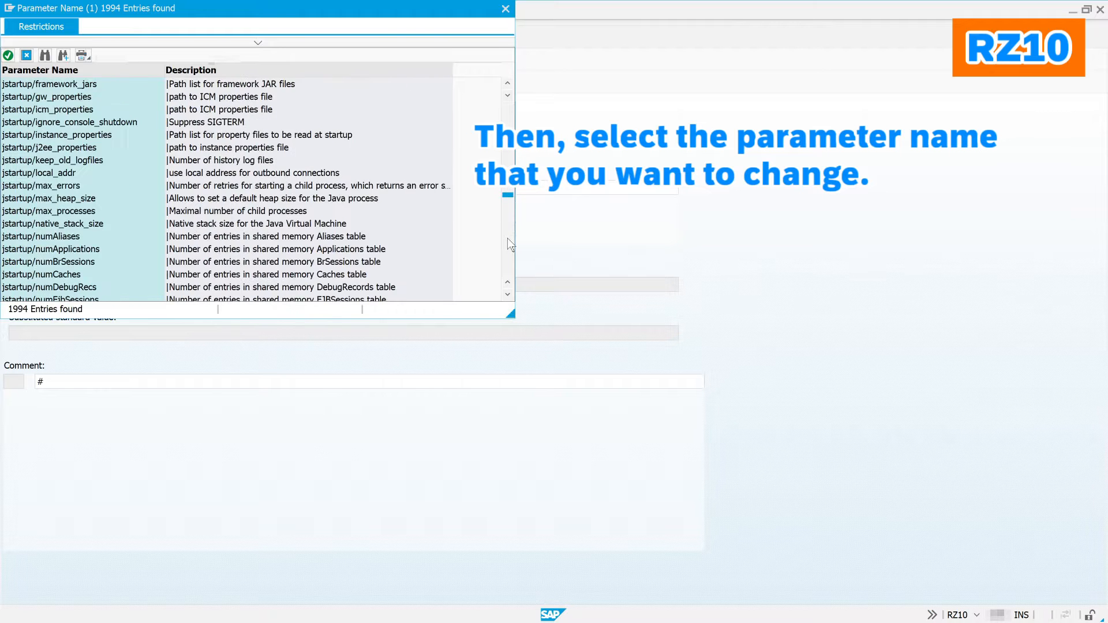
scroll(507, 238, down, 6)
scroll(452, 210, up, 3)
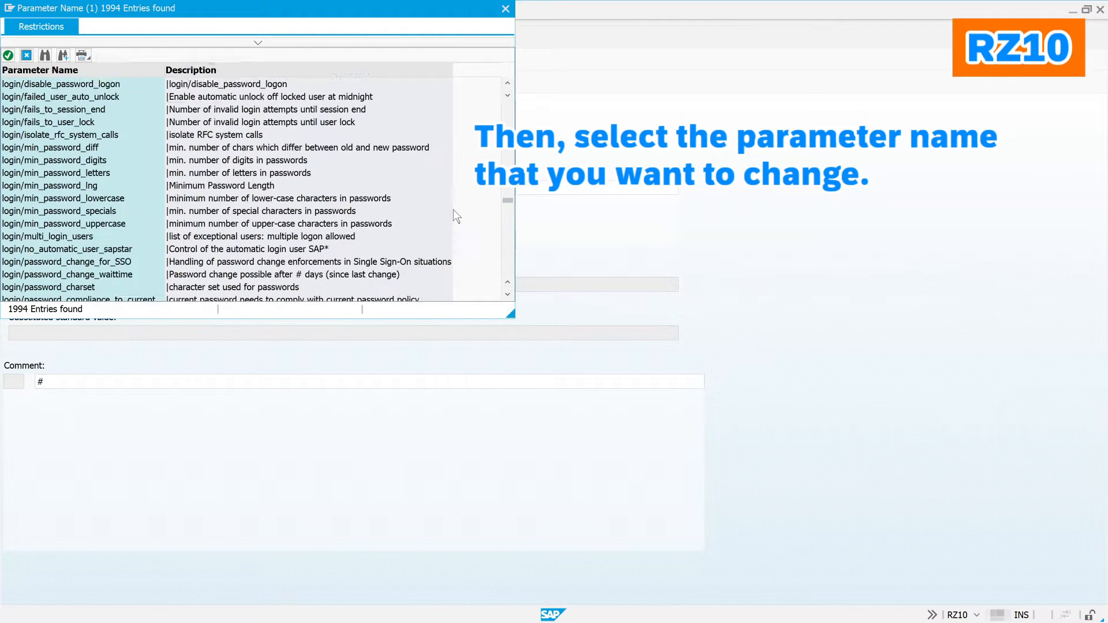
click(95, 162)
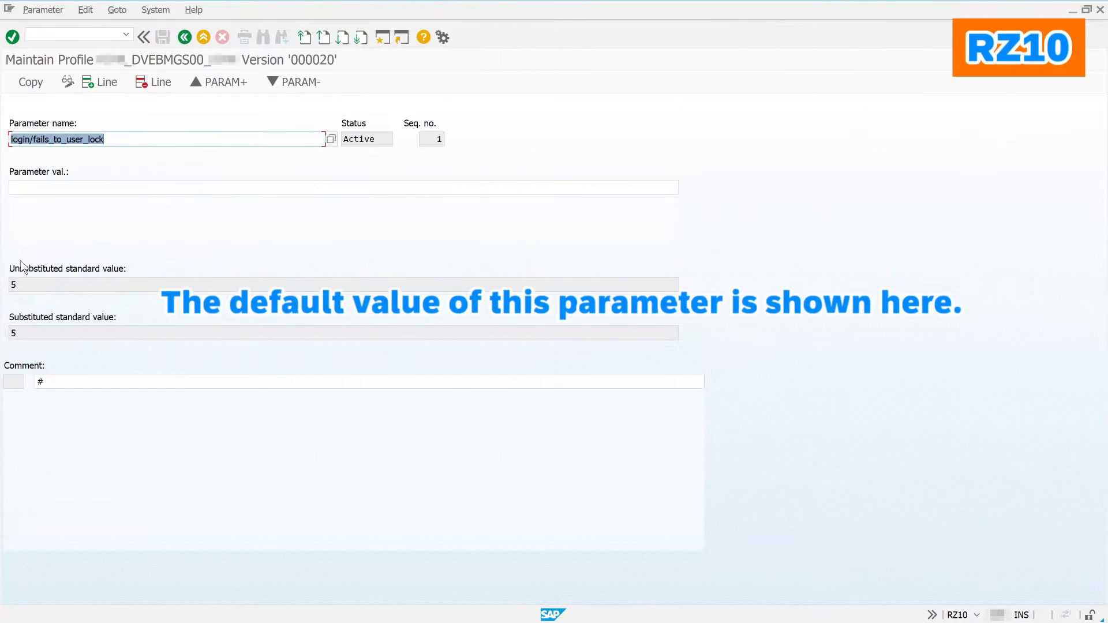
Step: Give login/fails_to_user_lock value 3 with comment 'demo change' and copy it
click(73, 192)
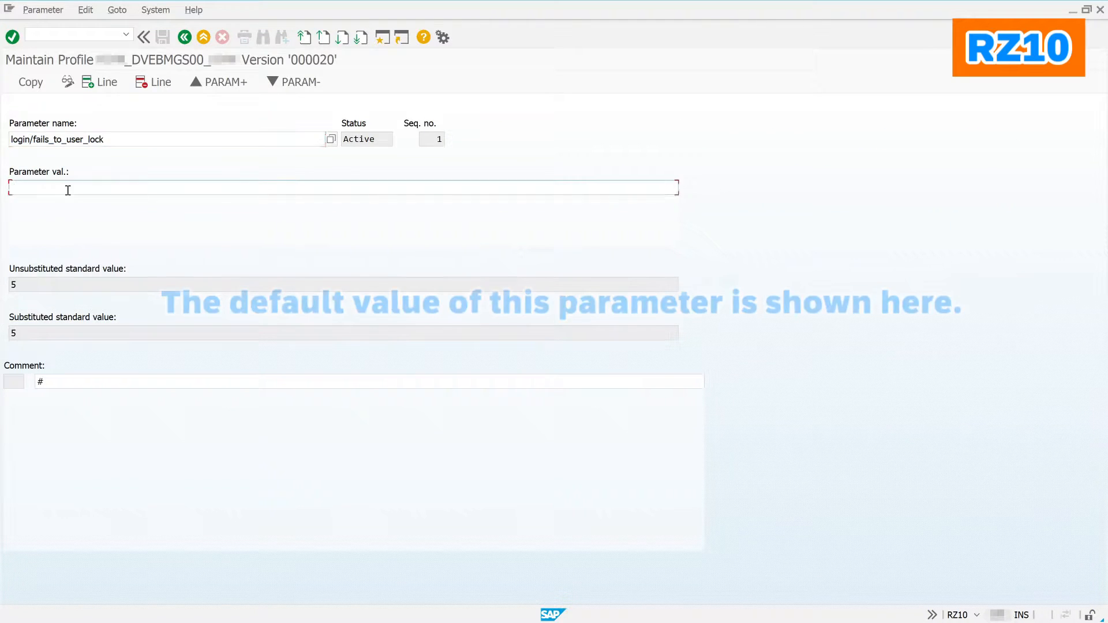
text(3)
click(85, 385)
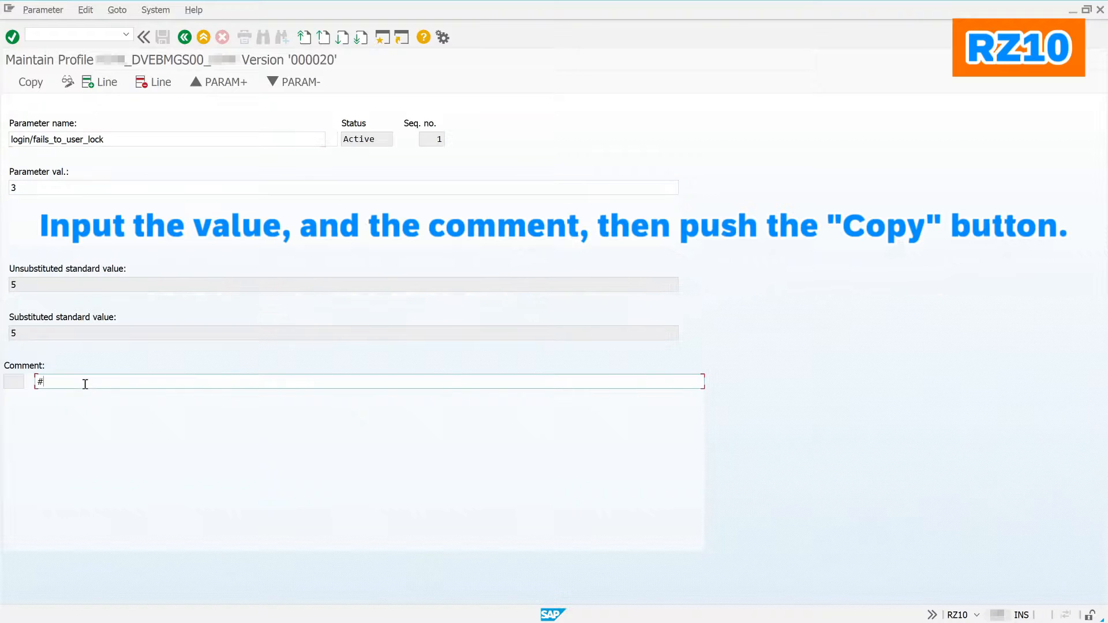
text(demo change)
click(41, 85)
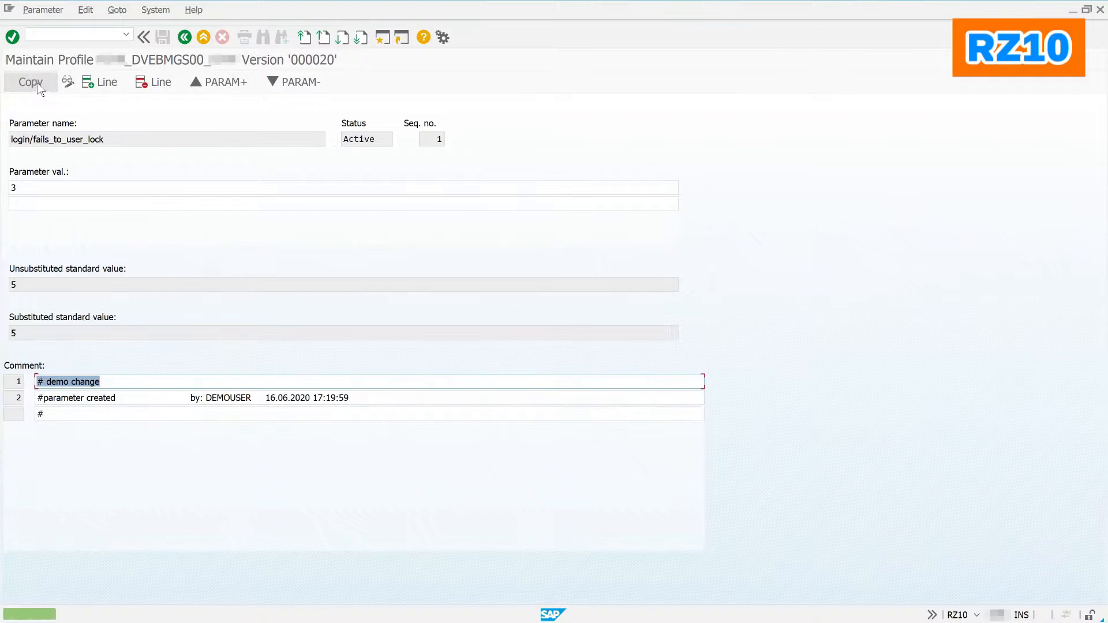
click(184, 37)
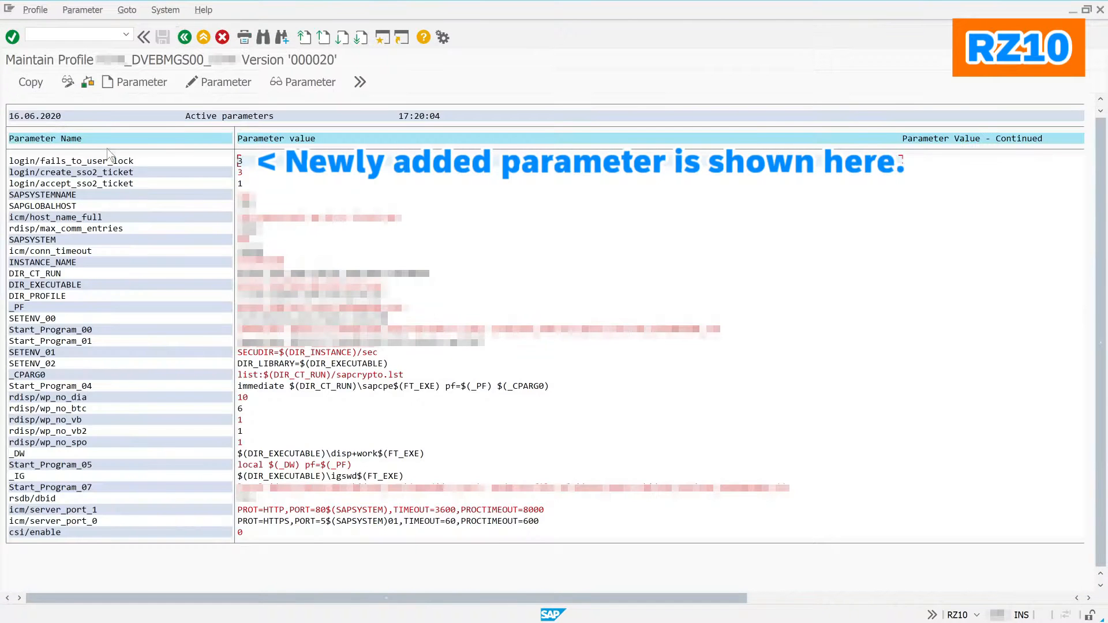
Step: Confirm the parameter holds 3, transfer the changes, and return to Edit Profiles
double_click(115, 162)
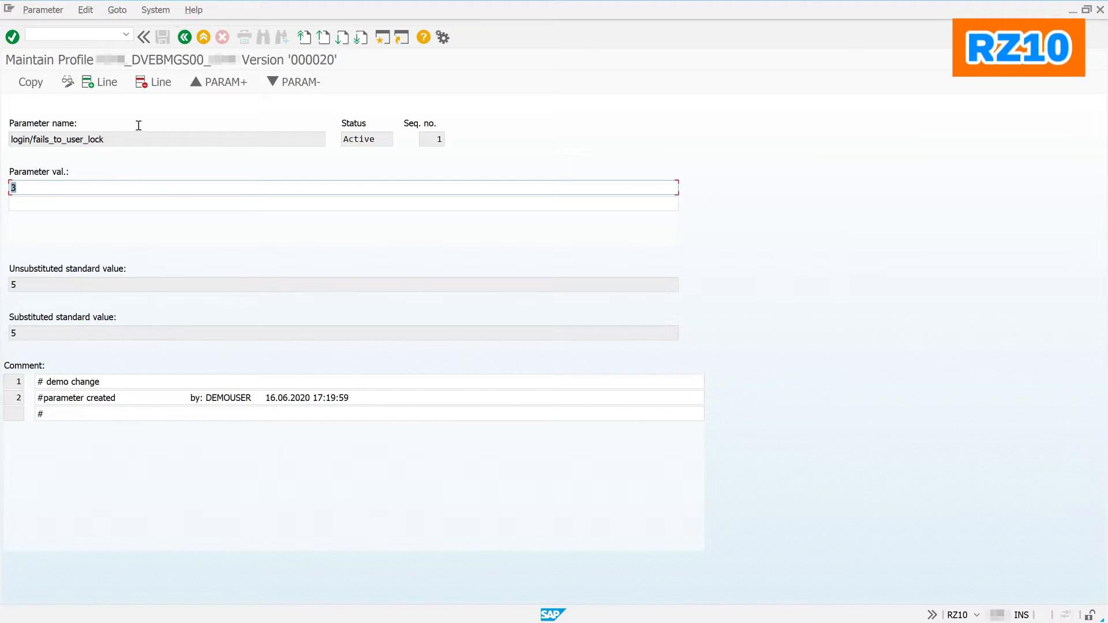
click(188, 36)
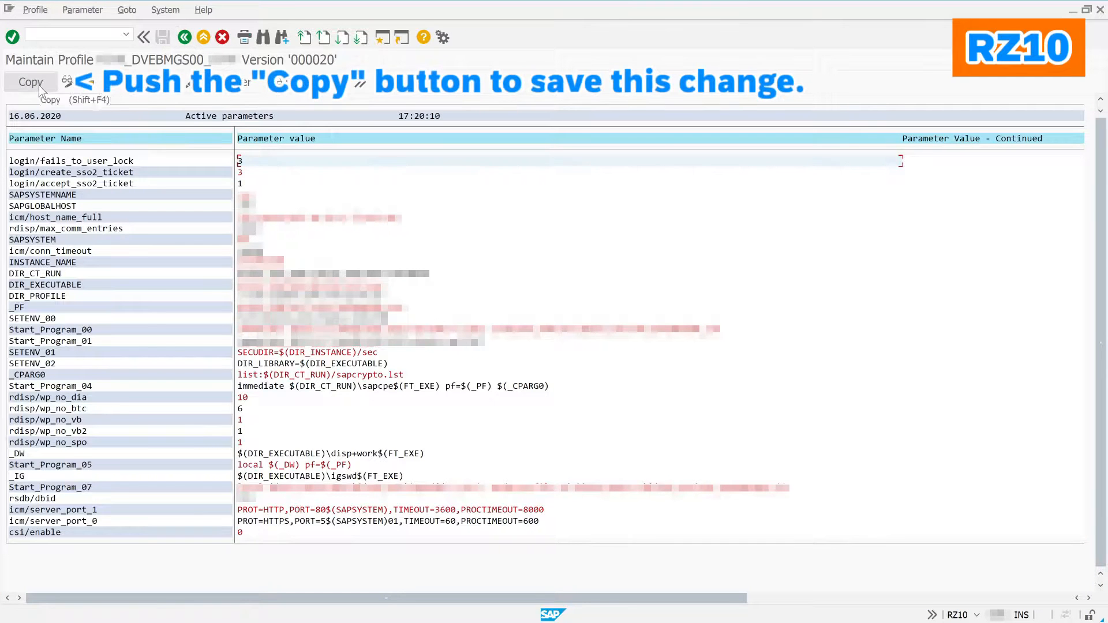
click(39, 85)
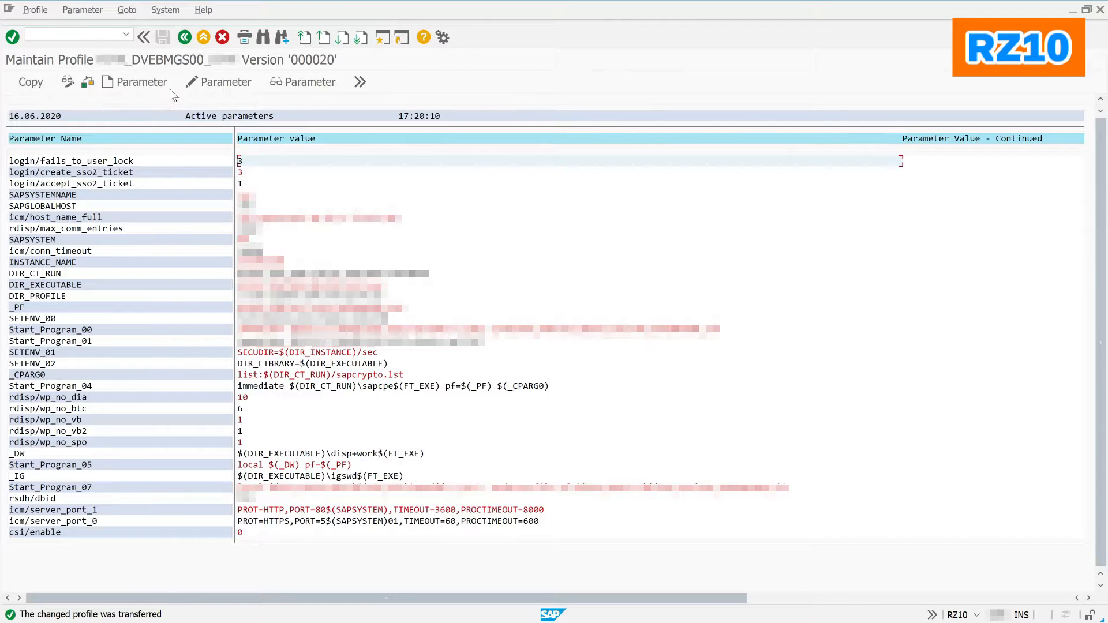
click(185, 38)
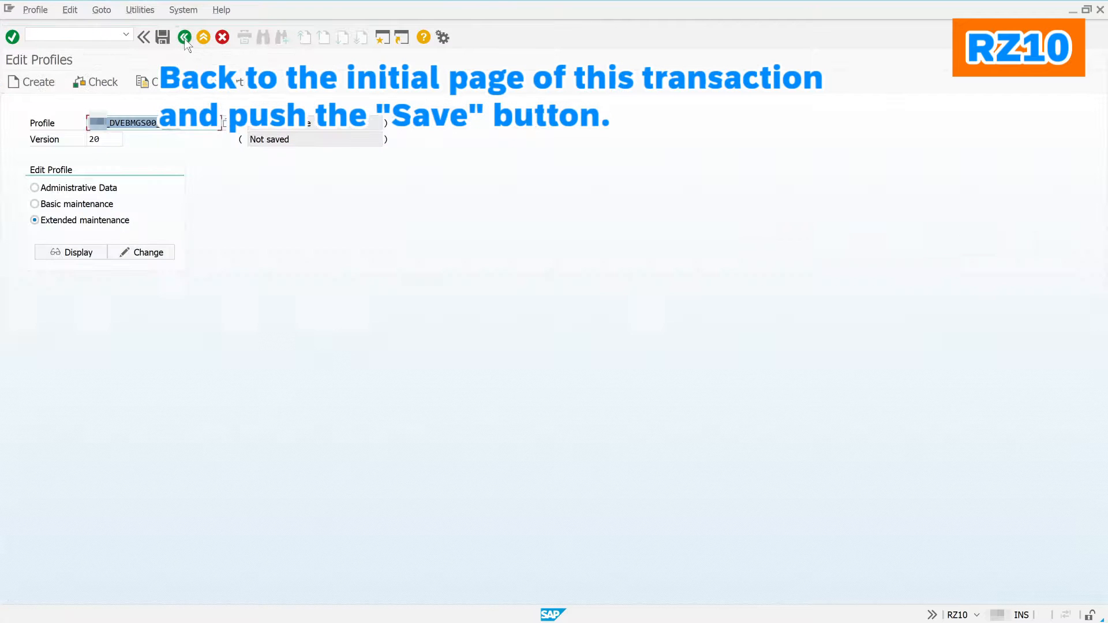
Step: Save and activate the profile as version 21, then run an error-free consistency check
click(164, 41)
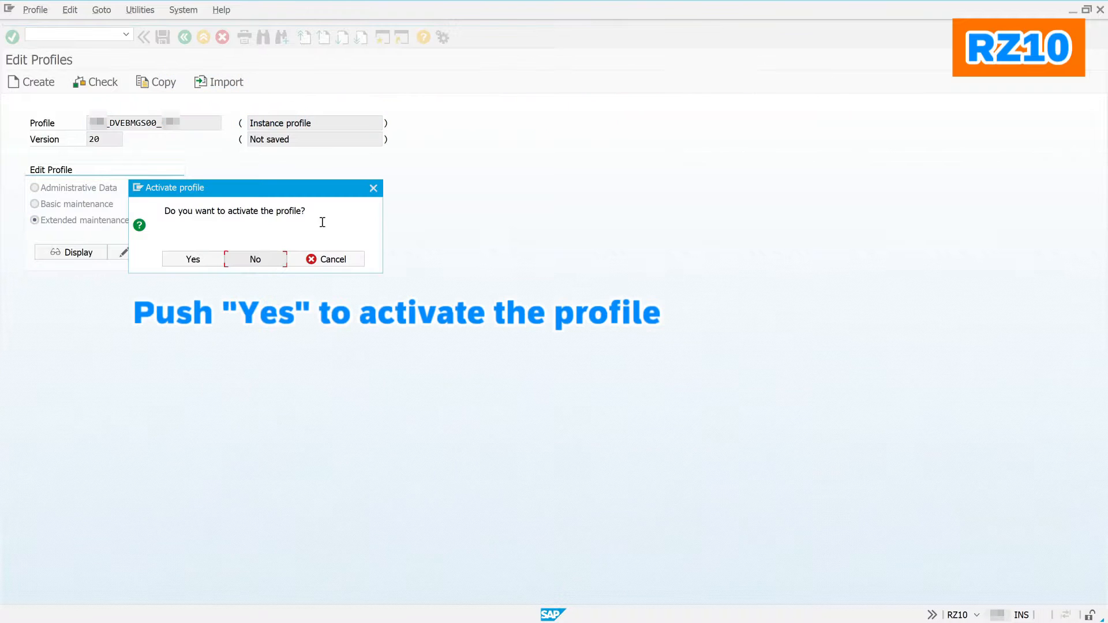
click(207, 258)
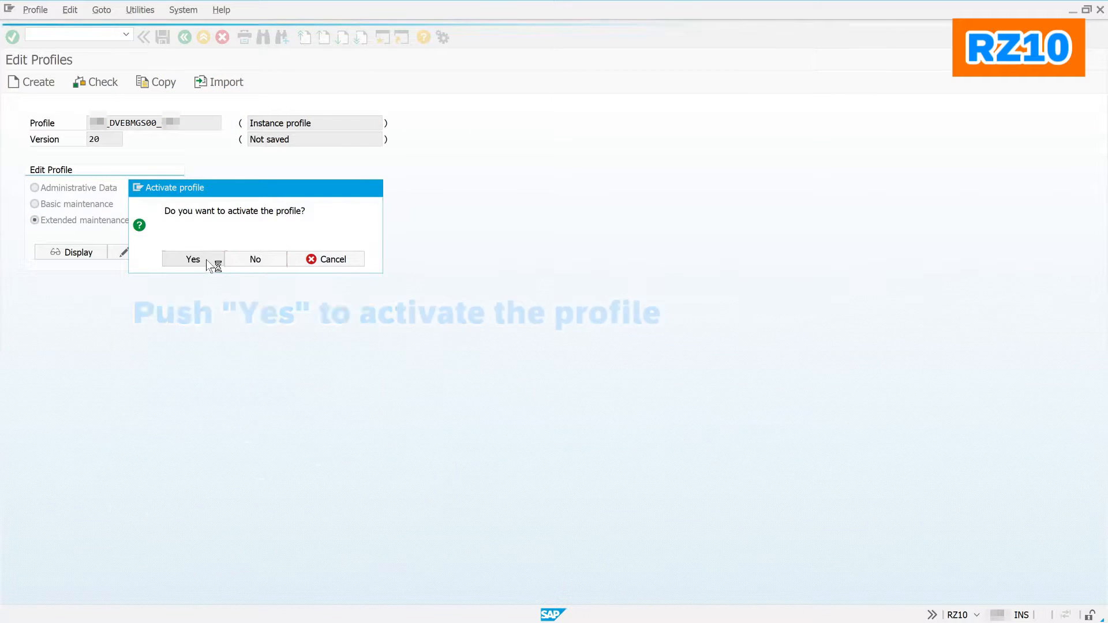
click(343, 416)
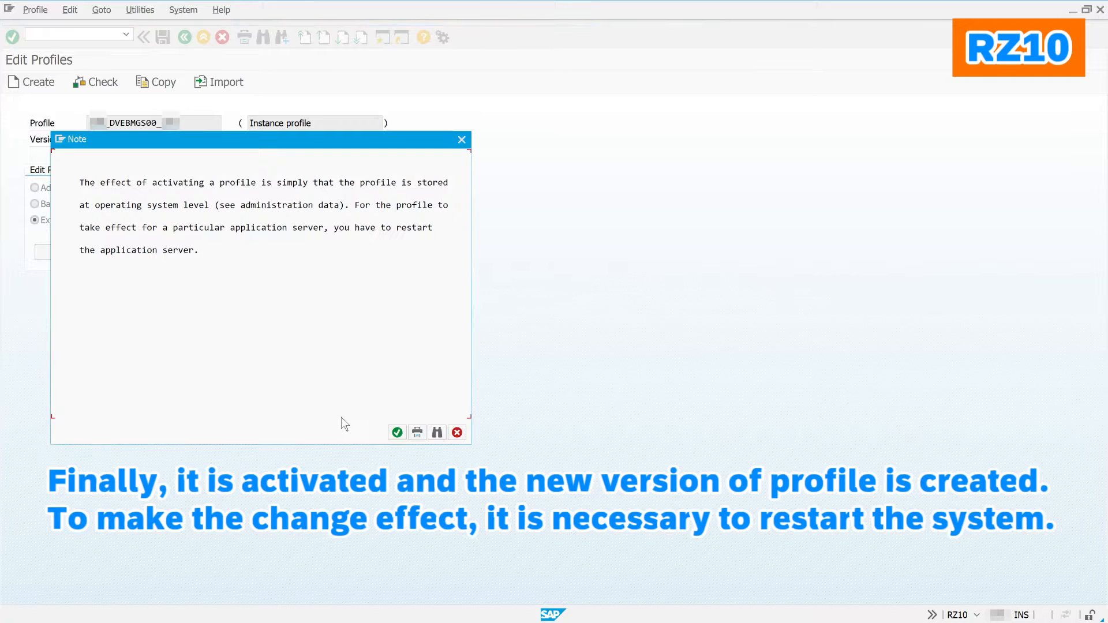
click(395, 432)
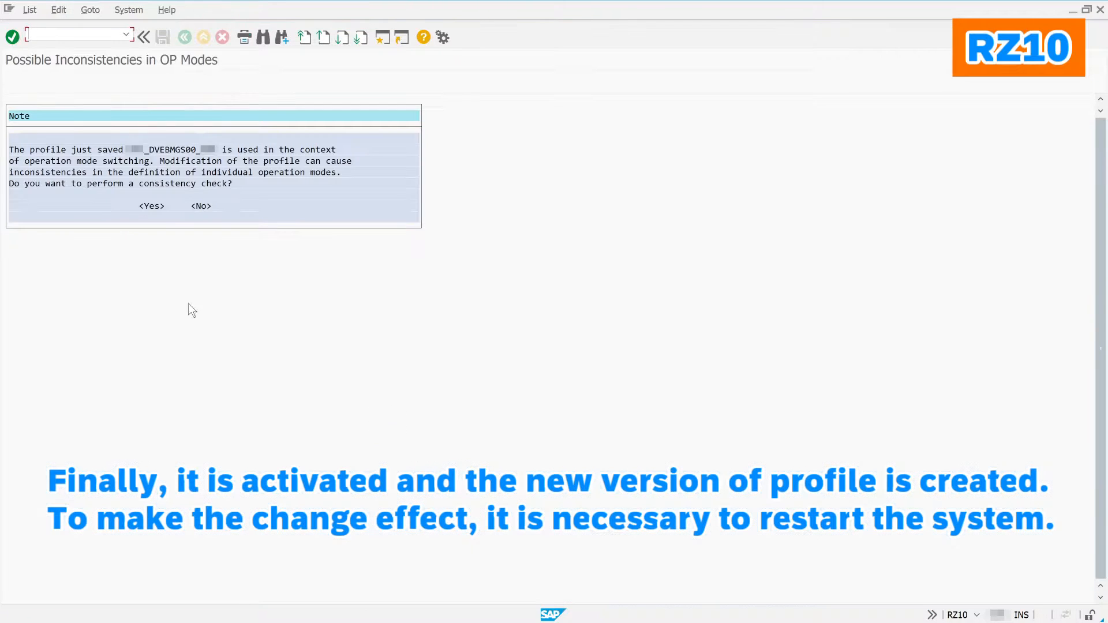
click(151, 205)
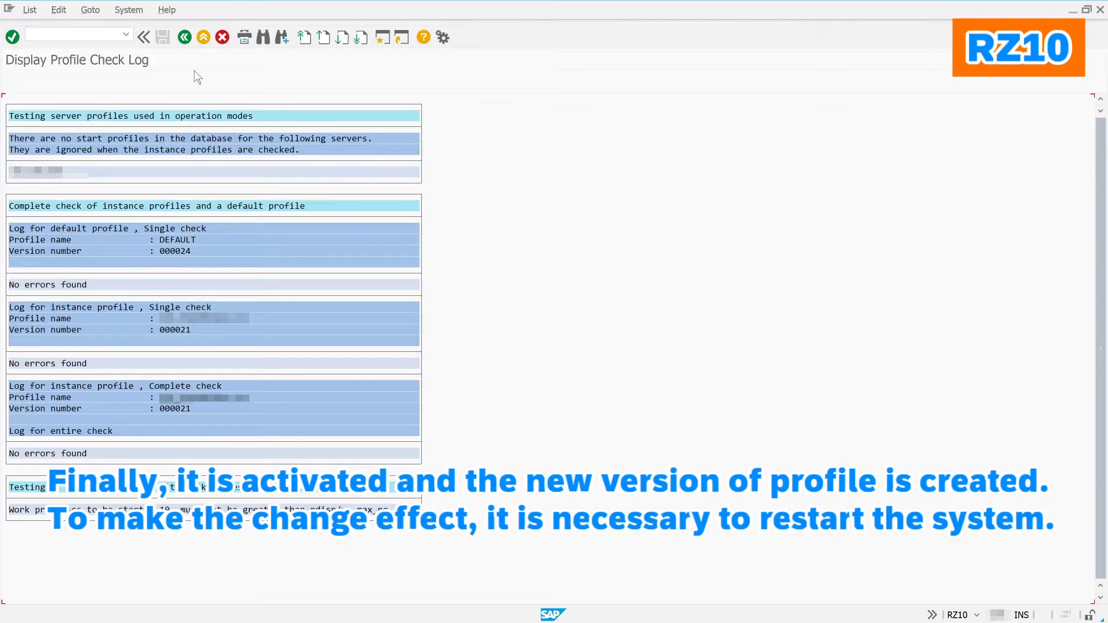
click(184, 38)
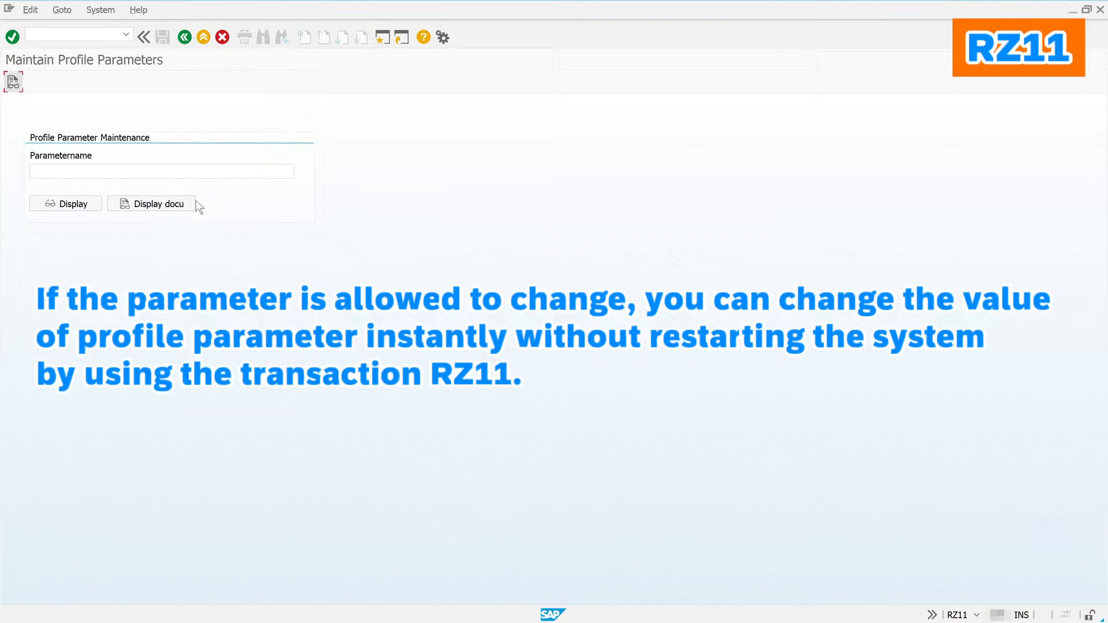
Step: Raise rdisp/max_wprun_time's current value from 600 to 1200 in RZ11 and save it
click(185, 171)
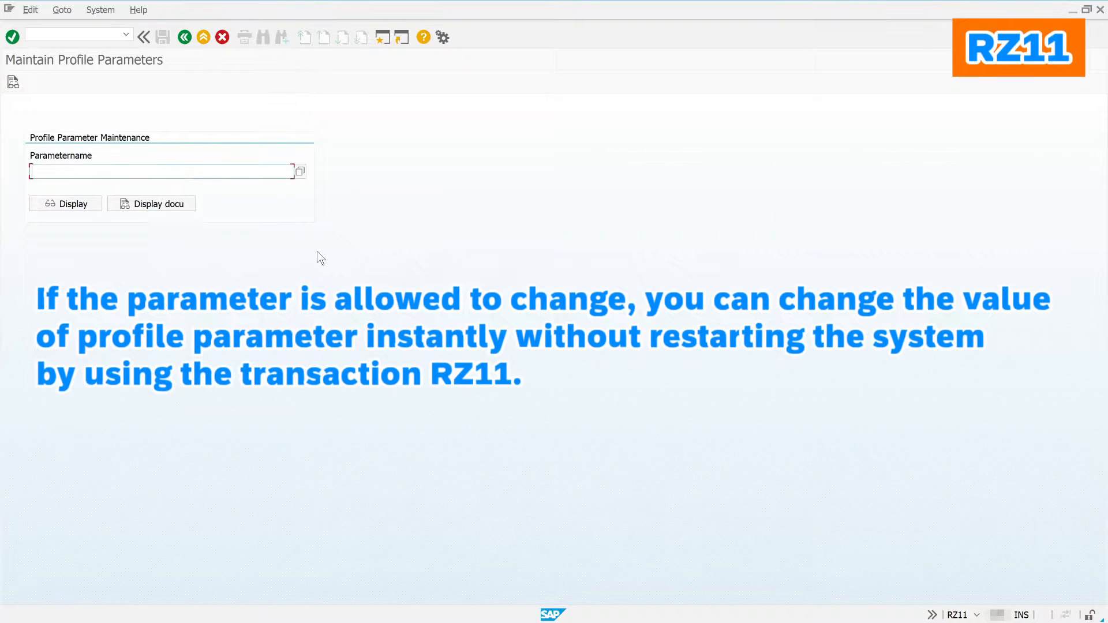
key(Return)
click(74, 211)
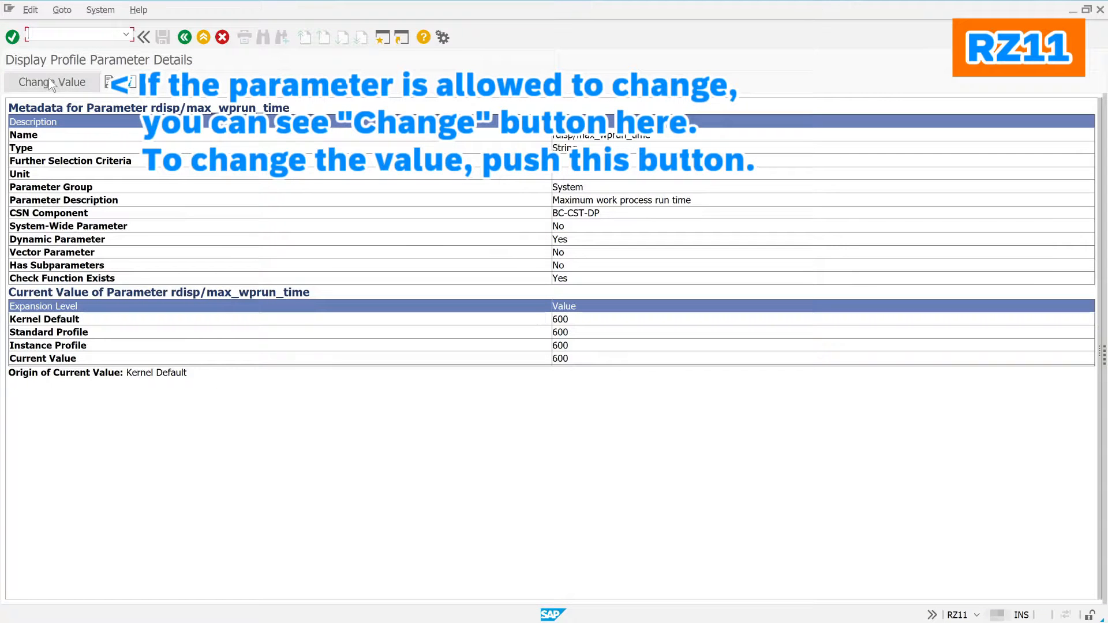
click(50, 82)
click(49, 77)
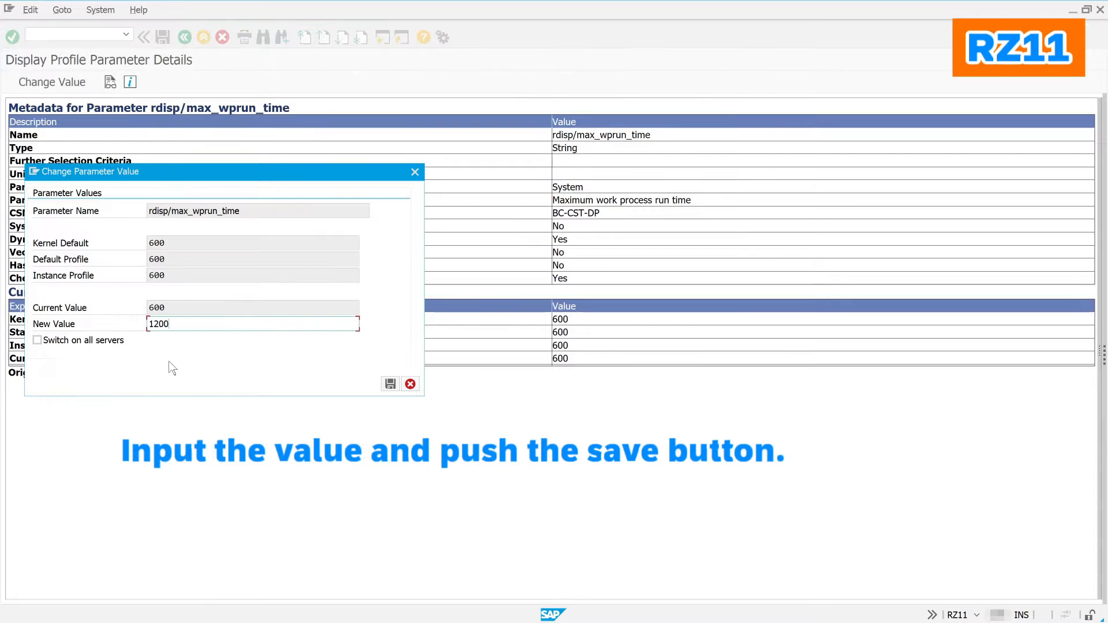
click(391, 383)
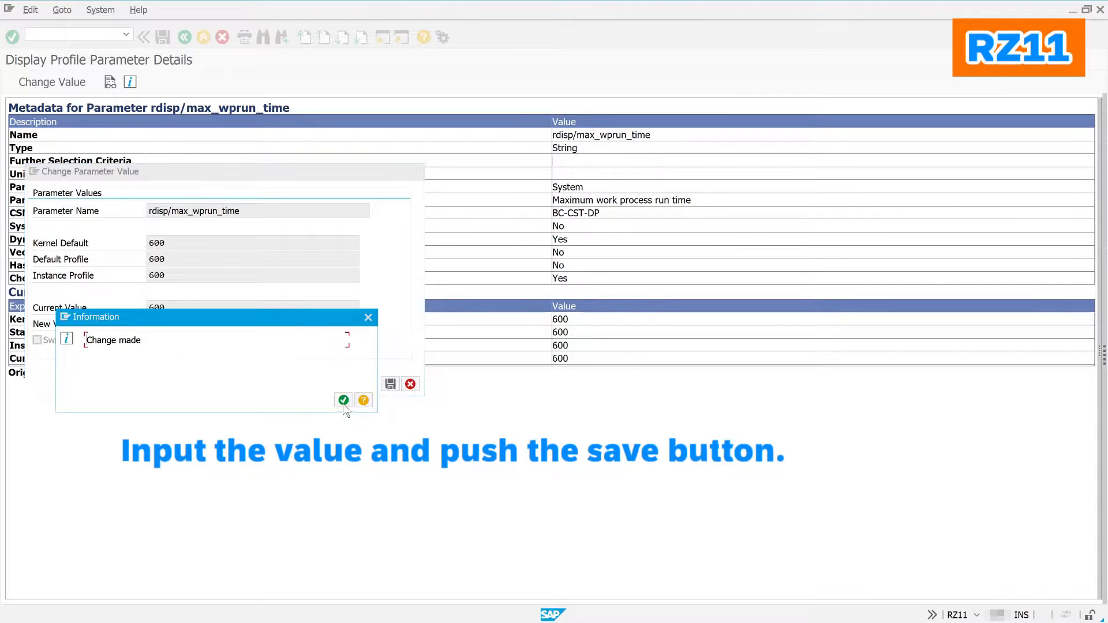
click(343, 401)
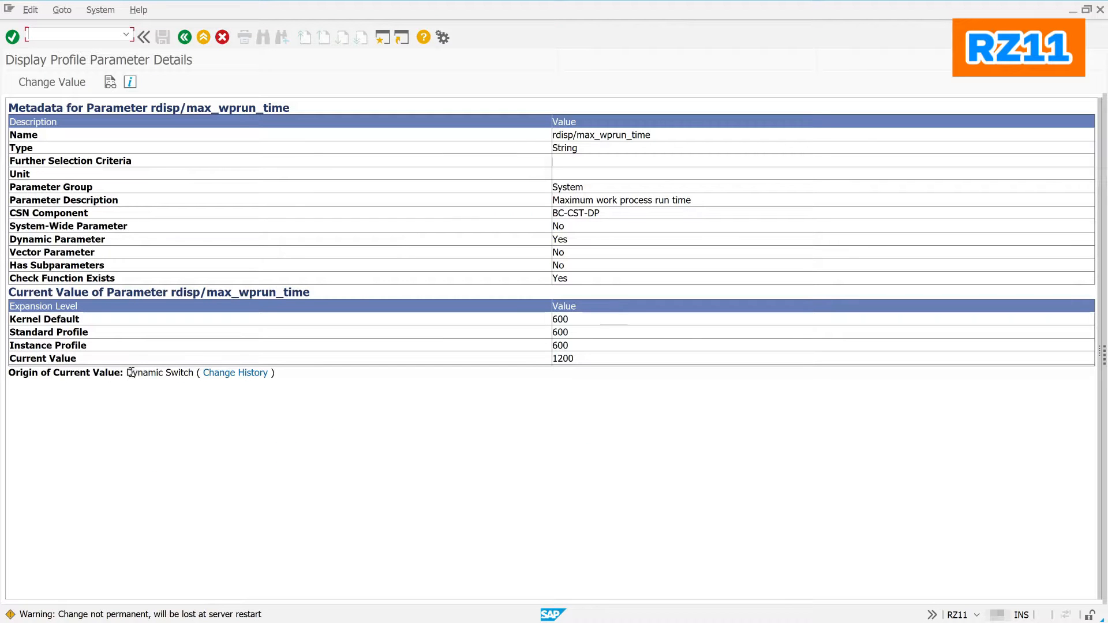
Step: Read the Performance Assistant text for the change-not-permanent warning, then return to RZ11's parameter entry
double_click(139, 615)
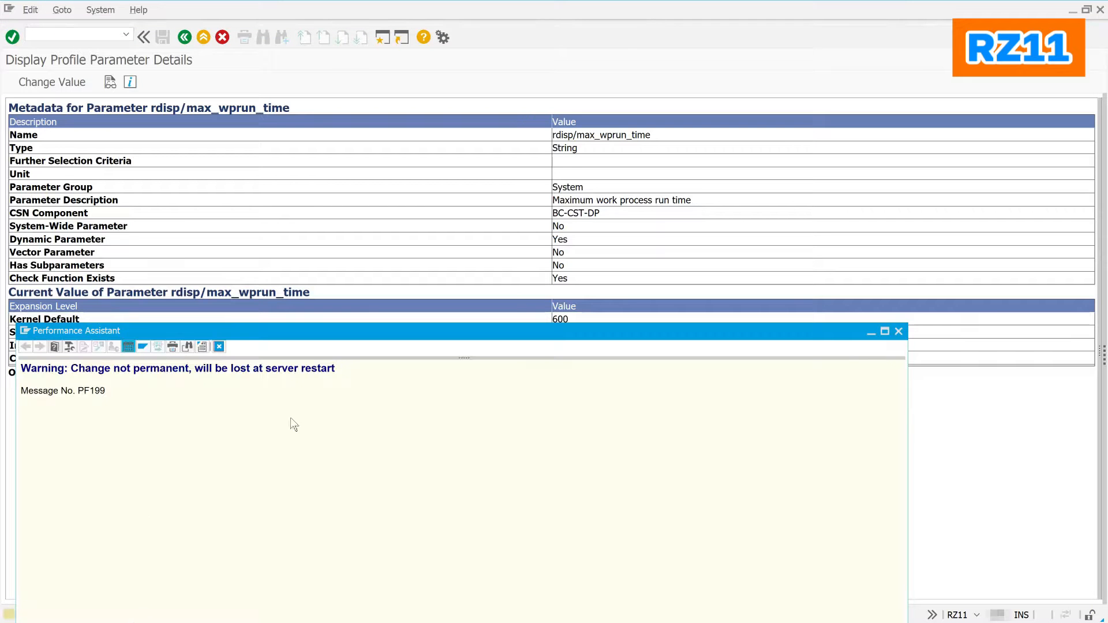
drag(314, 339, 335, 108)
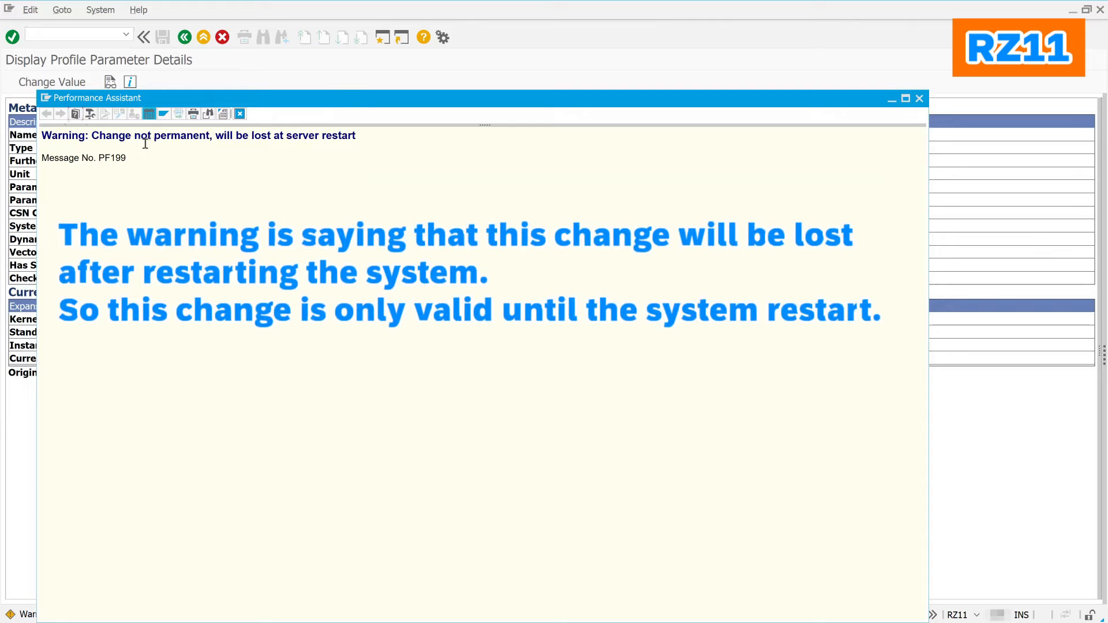
click(244, 111)
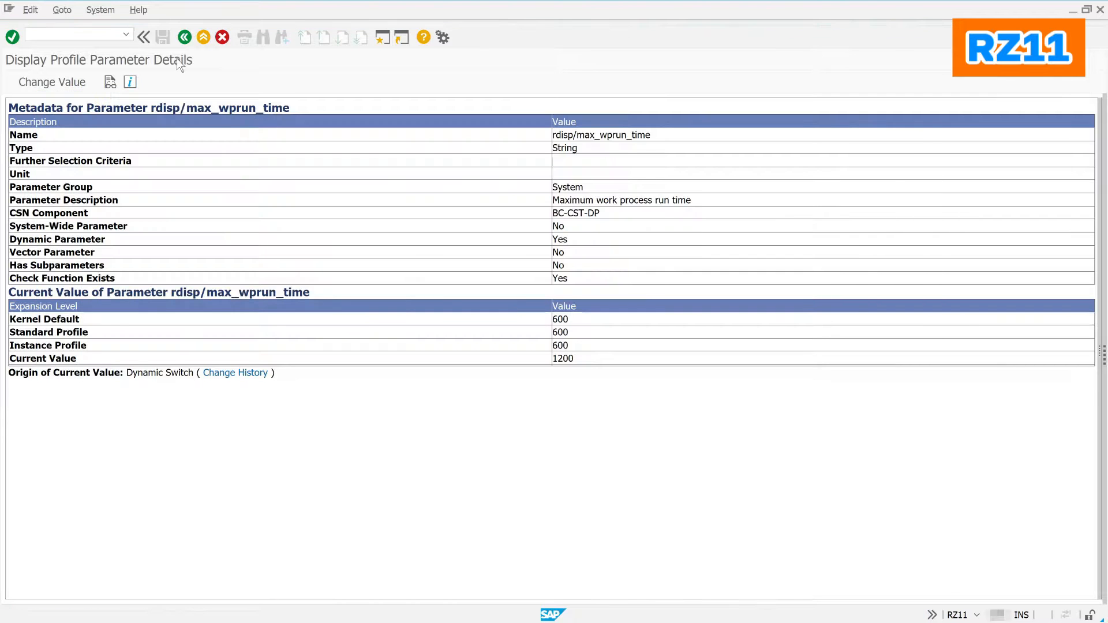
click(185, 37)
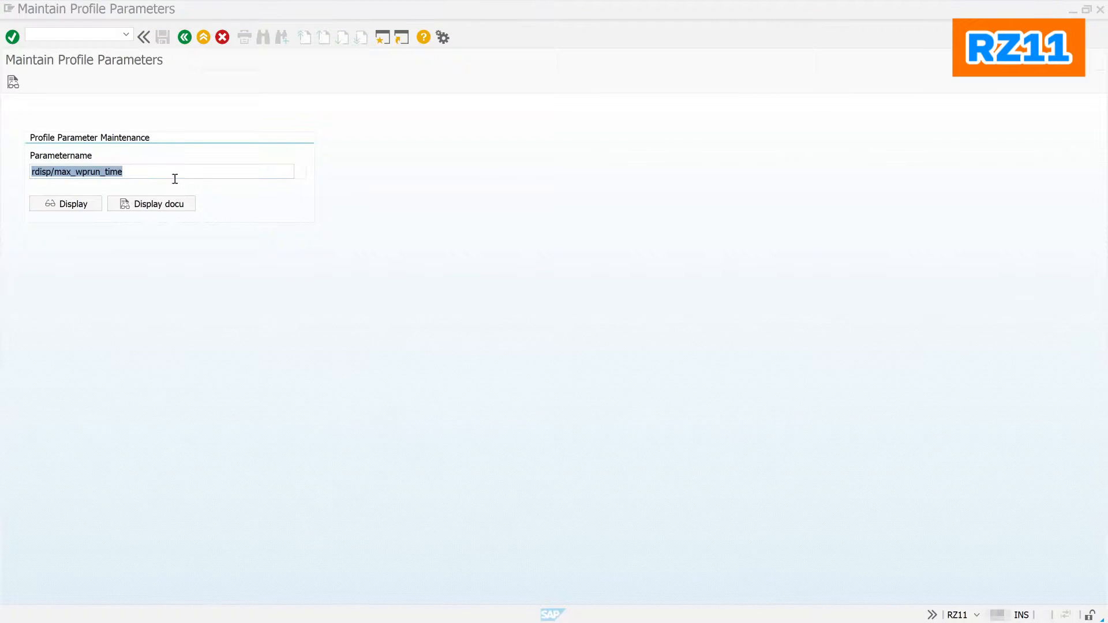
Step: Display login/fails_to_user_lock in RZ11 to show it isn't dynamically changeable, then open SM59
click(158, 172)
key(BackSpace)
key(BackSpace)
key(BackSpace)
key(BackSpace)
key(BackSpace)
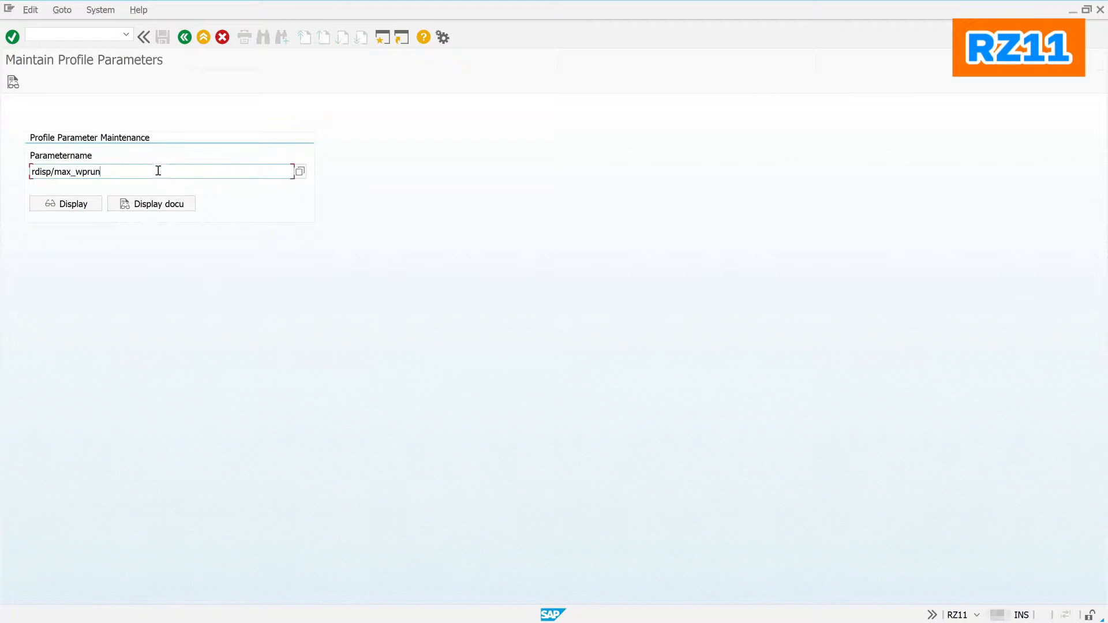
key(BackSpace)
key(BackSpace)
key(BackSpace)
key(BackSpace)
key(BackSpace)
key(BackSpace)
key(BackSpace)
key(Down)
key(Down)
key(Down)
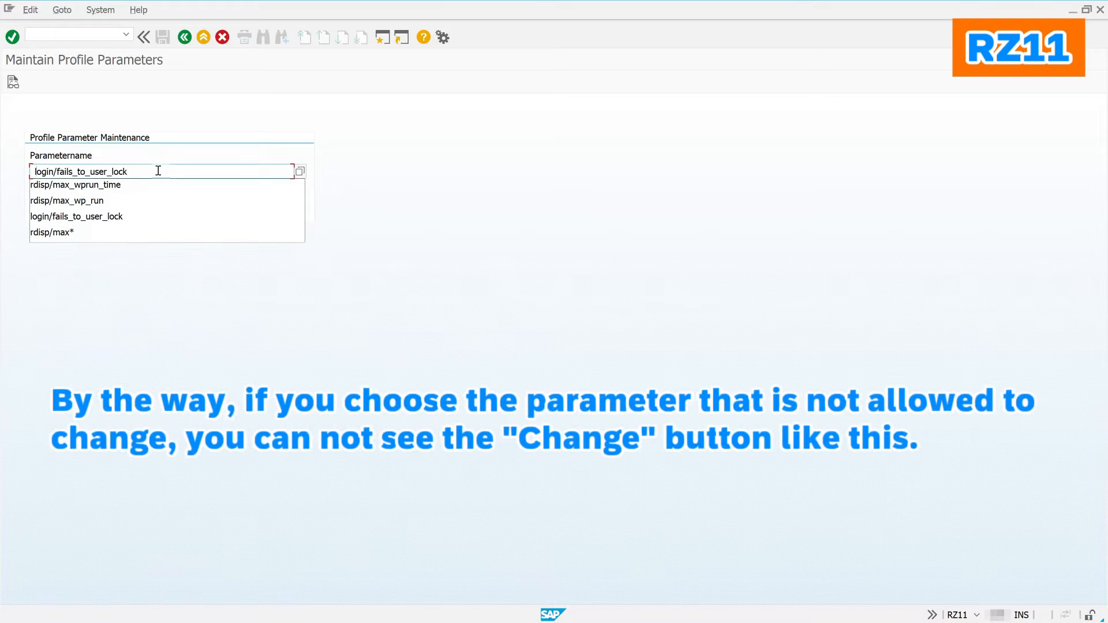
key(Return)
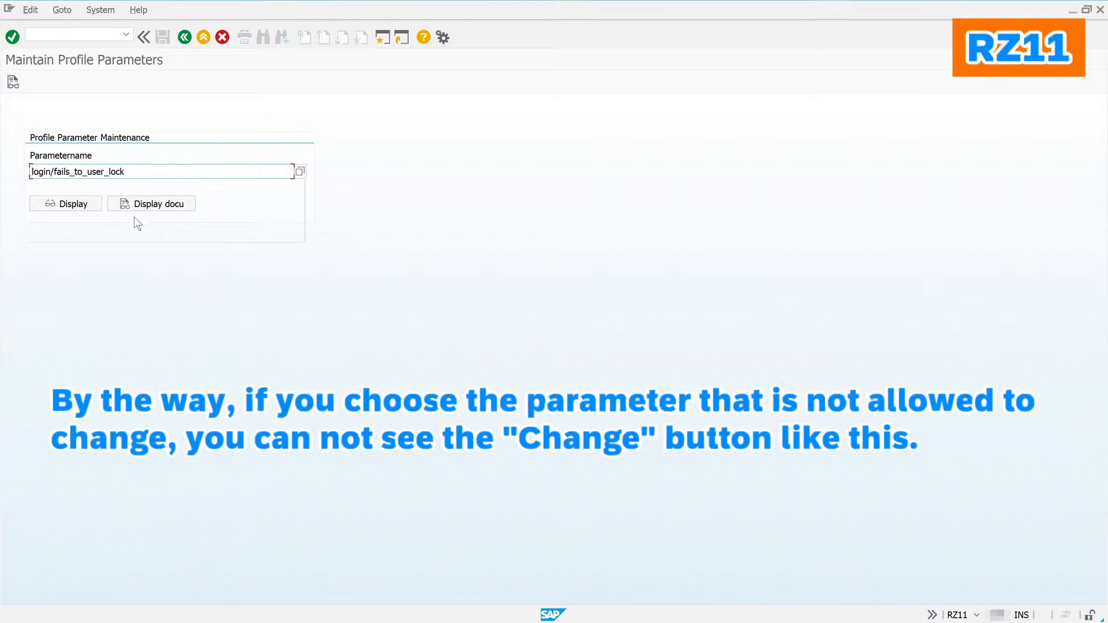
click(75, 212)
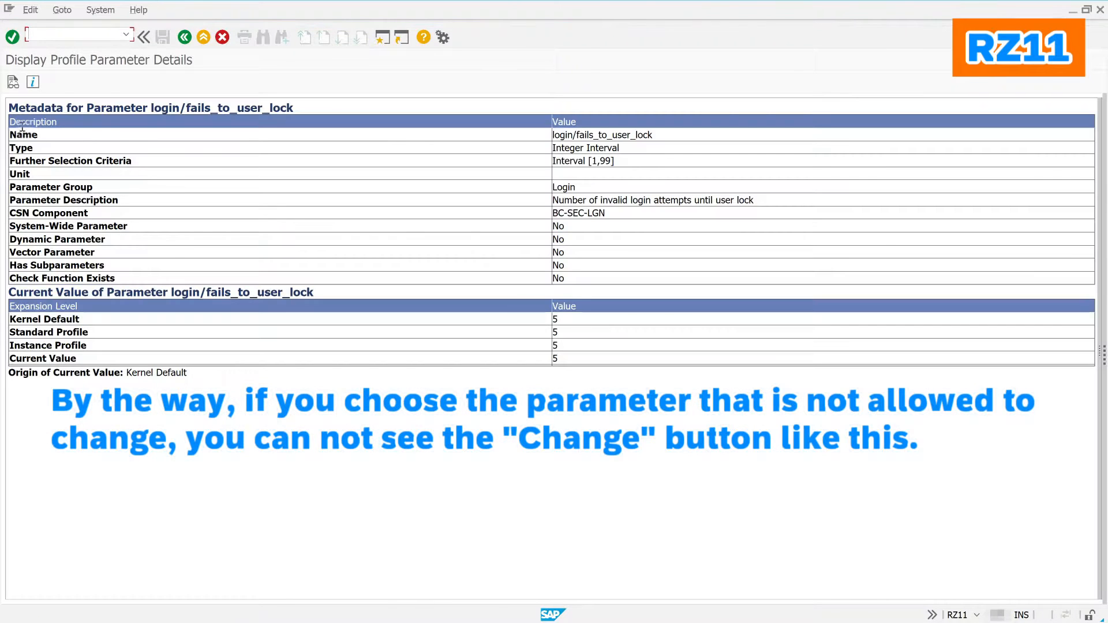
click(67, 85)
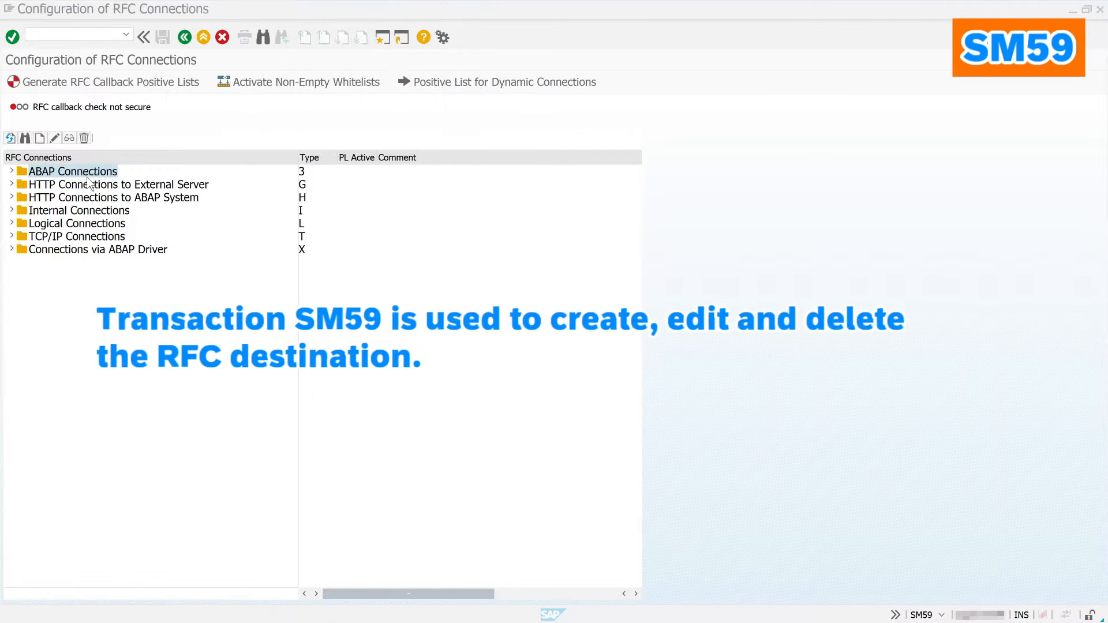
Step: Create ABAP connection demo_rfc with description 'demo rfc', a target host and instance number 00
click(62, 172)
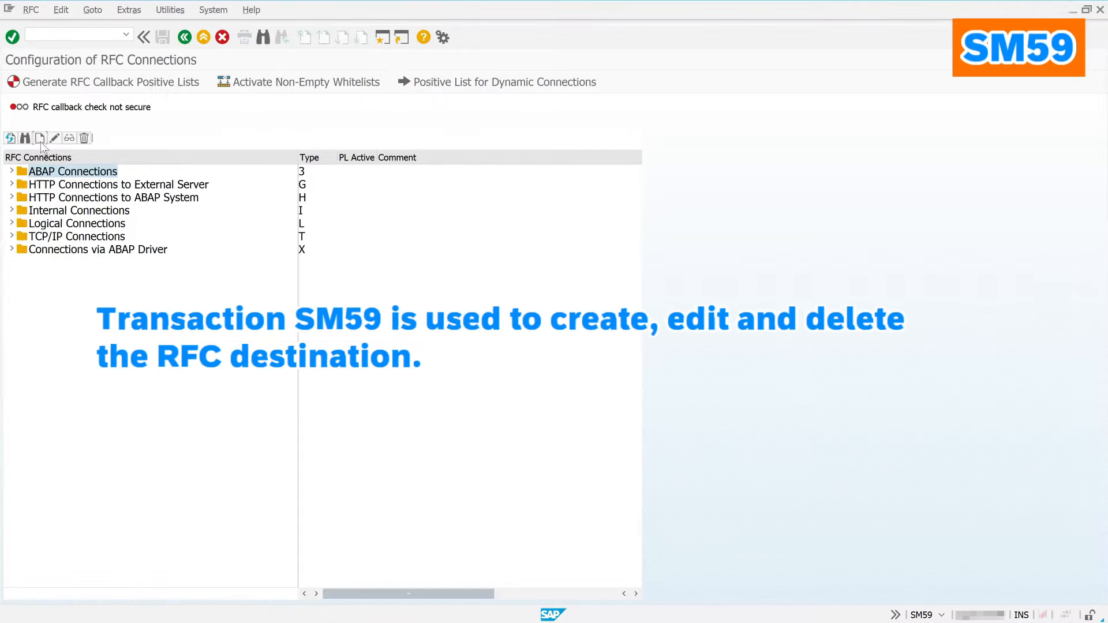
click(40, 139)
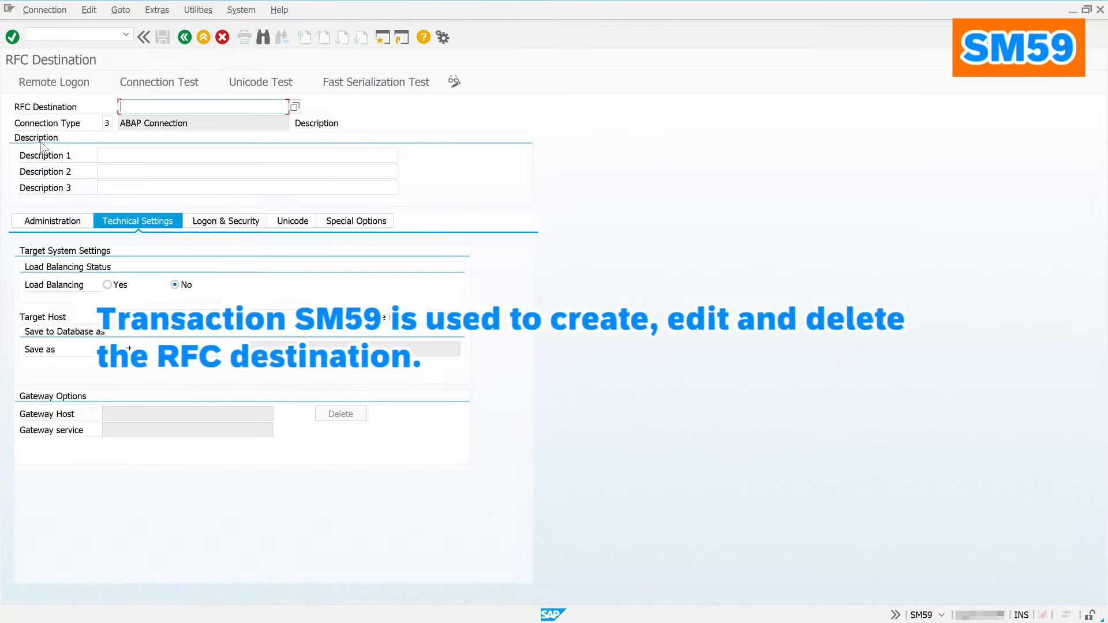
text(demo_rfc)
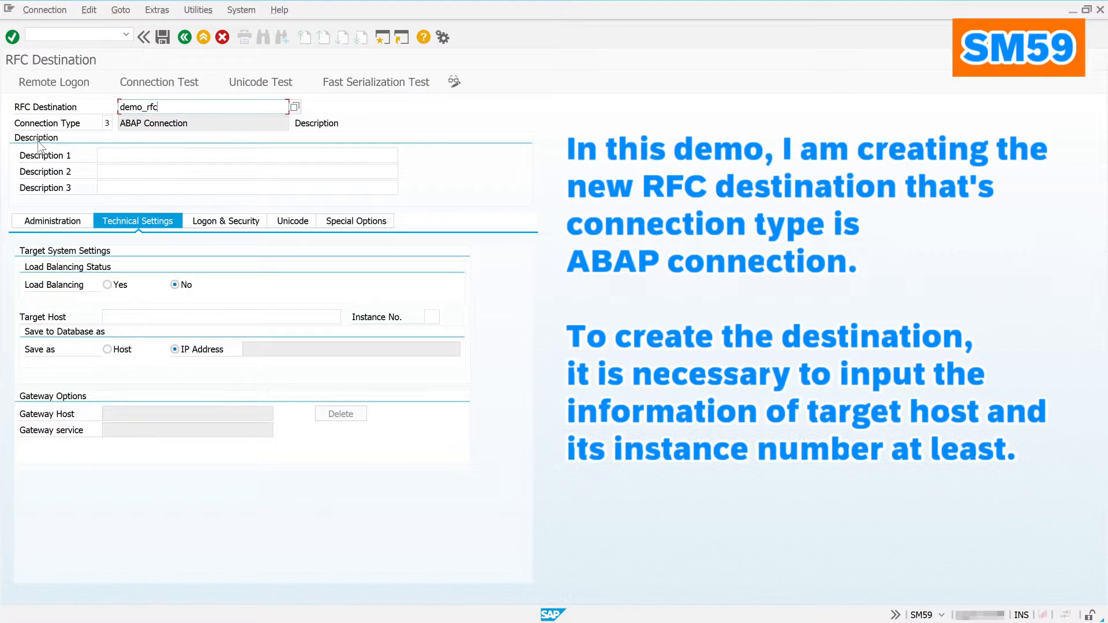
key(Return)
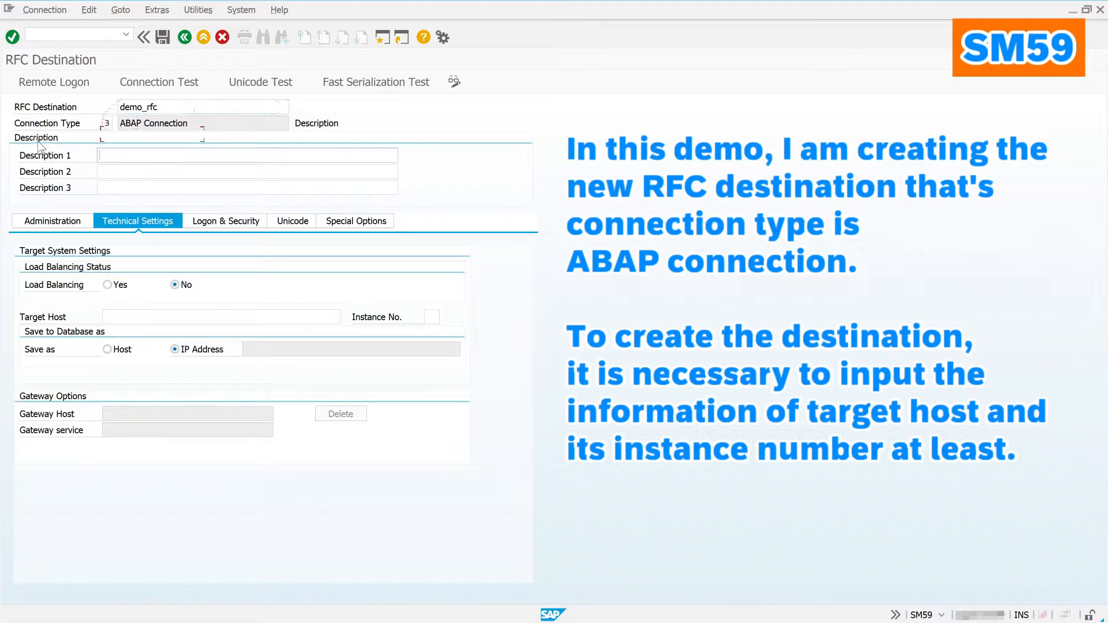
text(demo rfc)
click(129, 317)
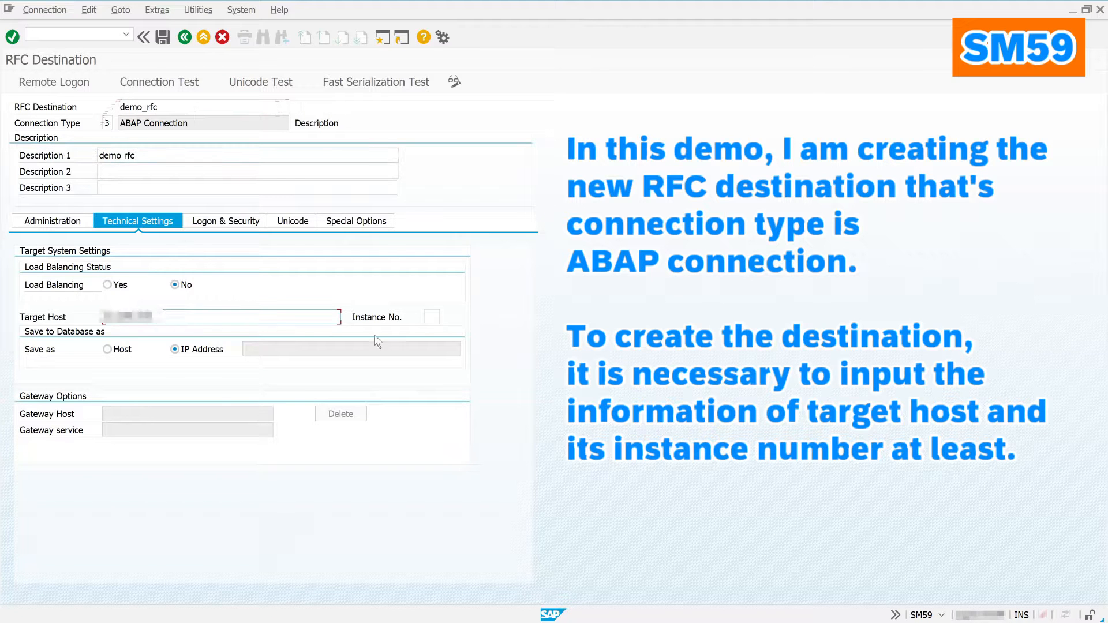
key(Tab)
click(196, 286)
key(Return)
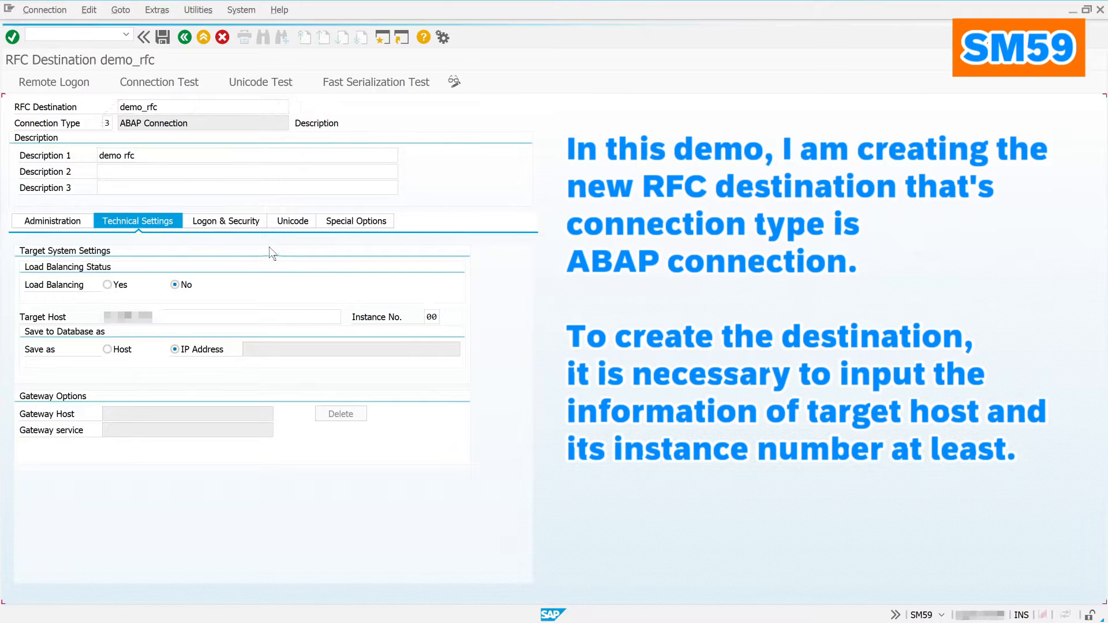
click(251, 227)
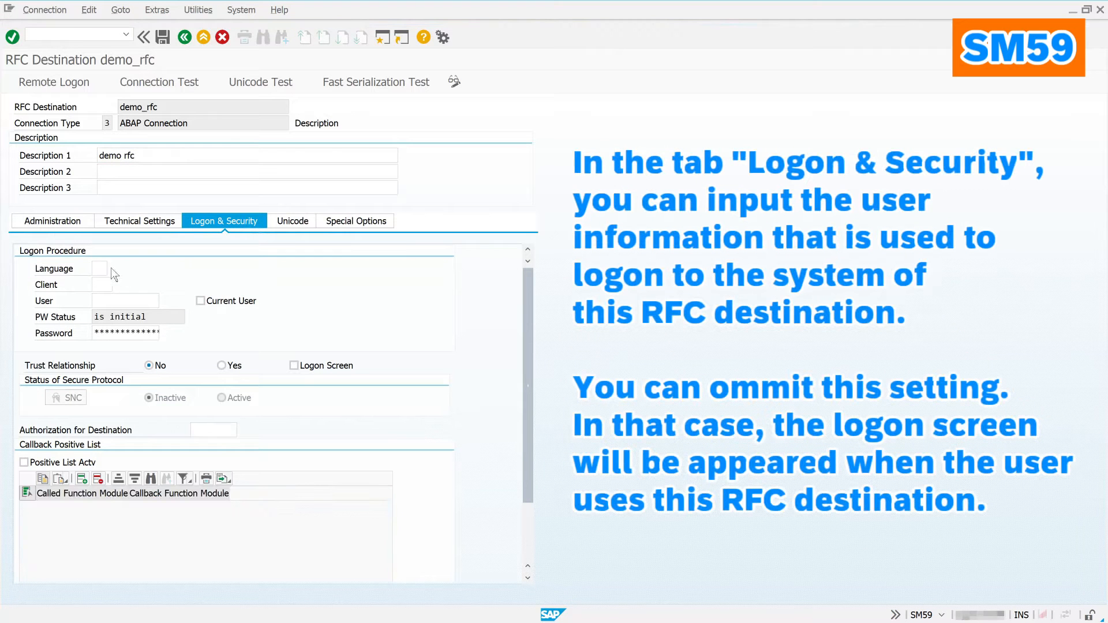
Step: Enter logon language EN, client 100, and the logon user and password for demo_rfc
click(100, 267)
text(en)
key(Tab)
text(1)
key(Tab)
text(d)
key(Tab)
key(Tab)
Step: Switch demo_rfc's target communication to Unicode and acknowledge the test reminder
click(290, 222)
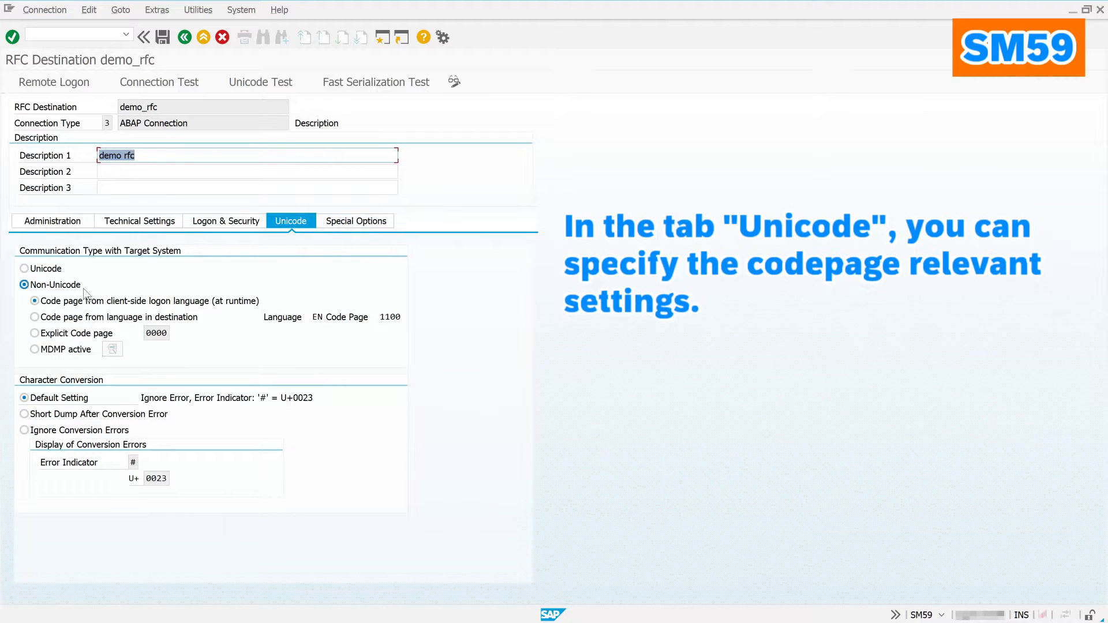
click(46, 270)
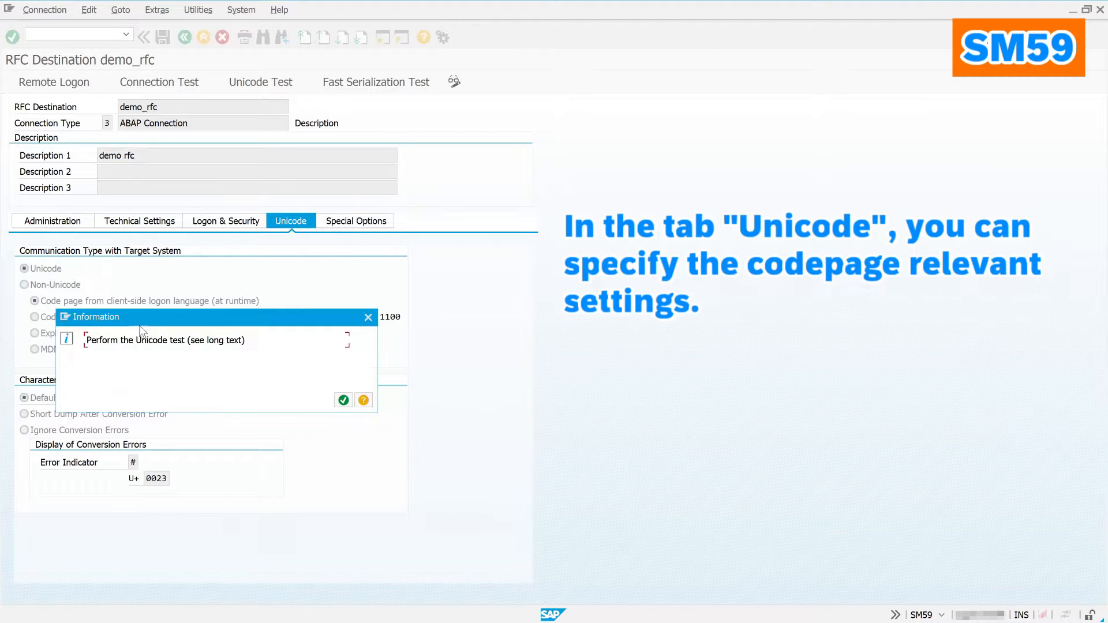
click(343, 400)
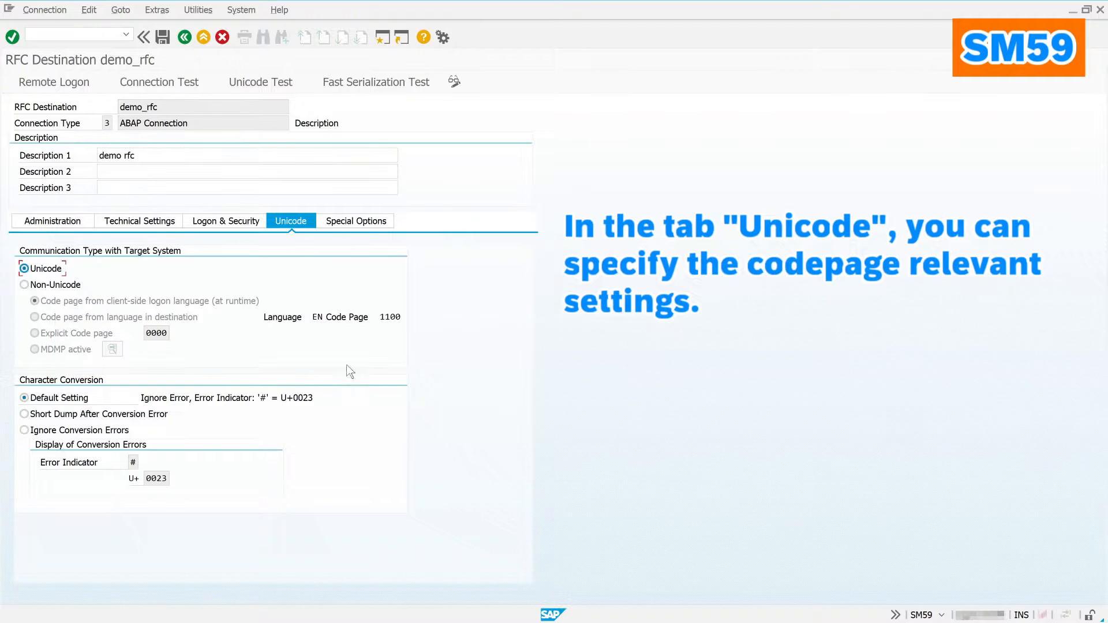
click(366, 225)
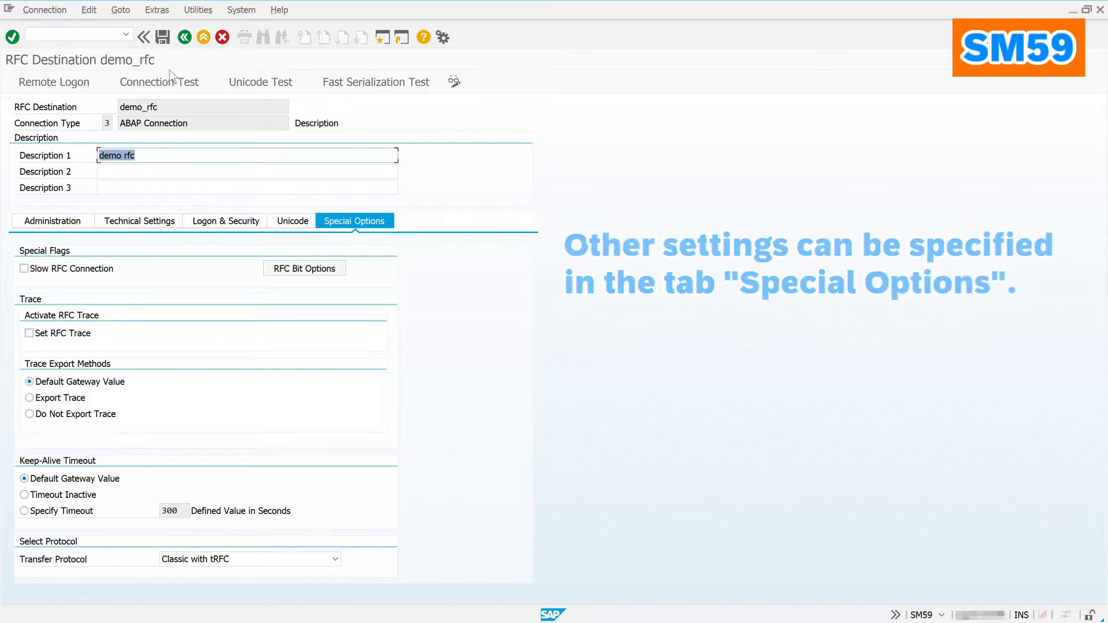
Step: Save demo_rfc, run its connection test, and try a remote logon through it
click(163, 41)
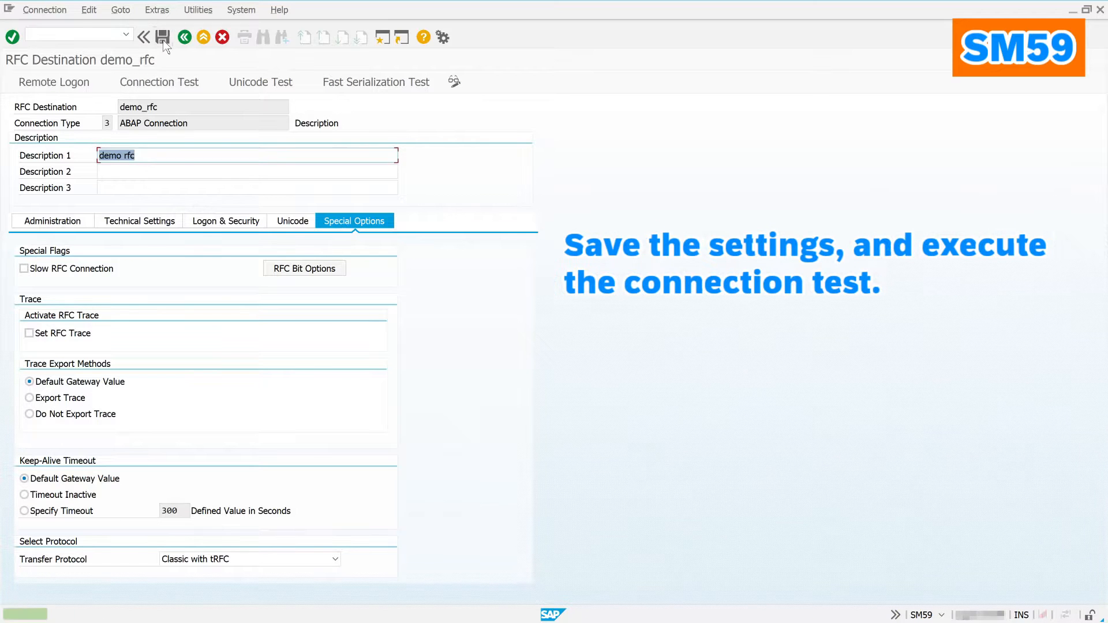
click(153, 81)
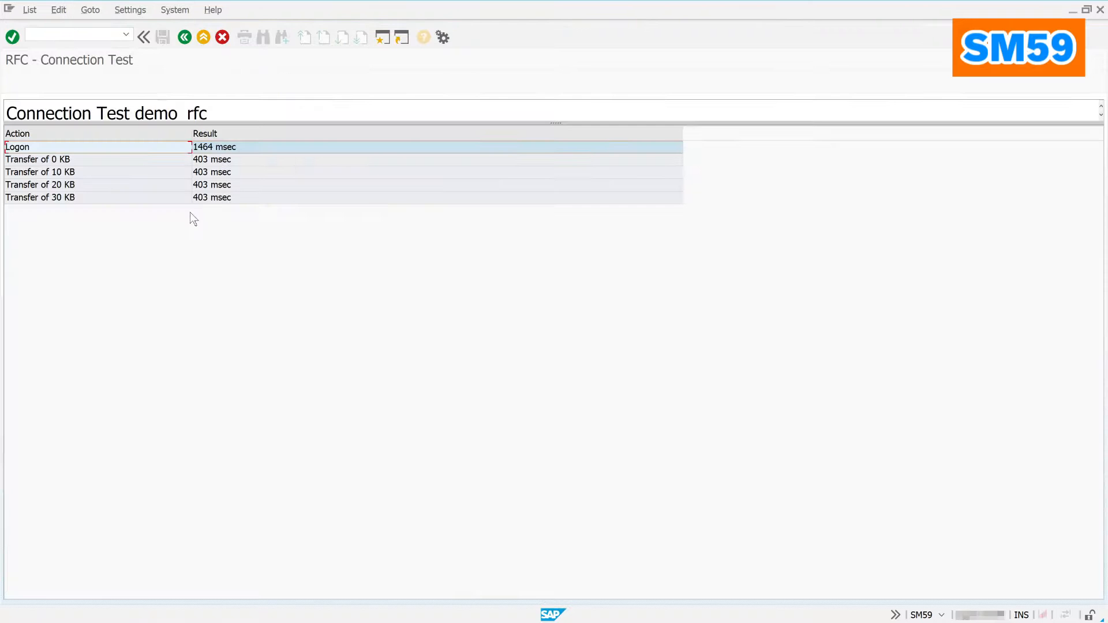
click(188, 38)
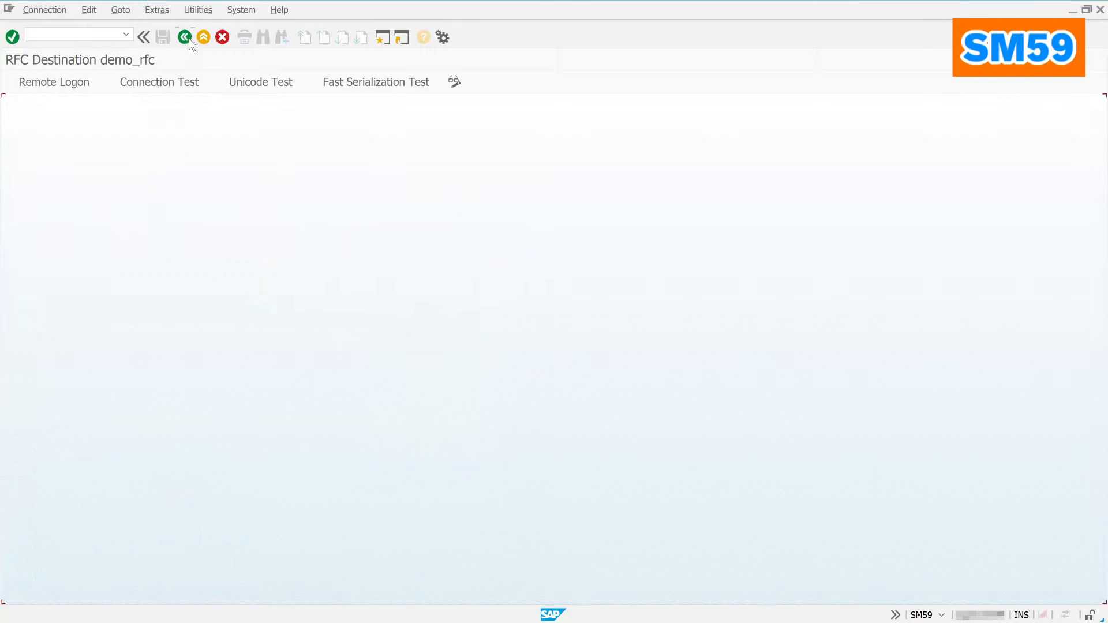
click(33, 85)
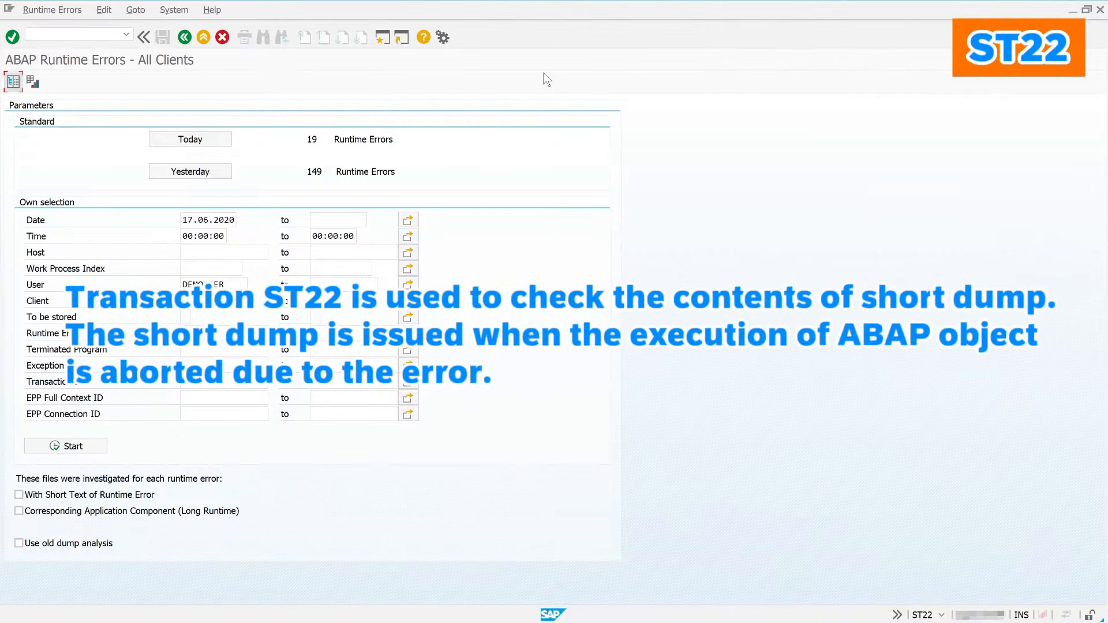
Step: List today's runtime errors and open the long text of the 02:26:00 CONVT_NO_NUMBER dump
click(193, 137)
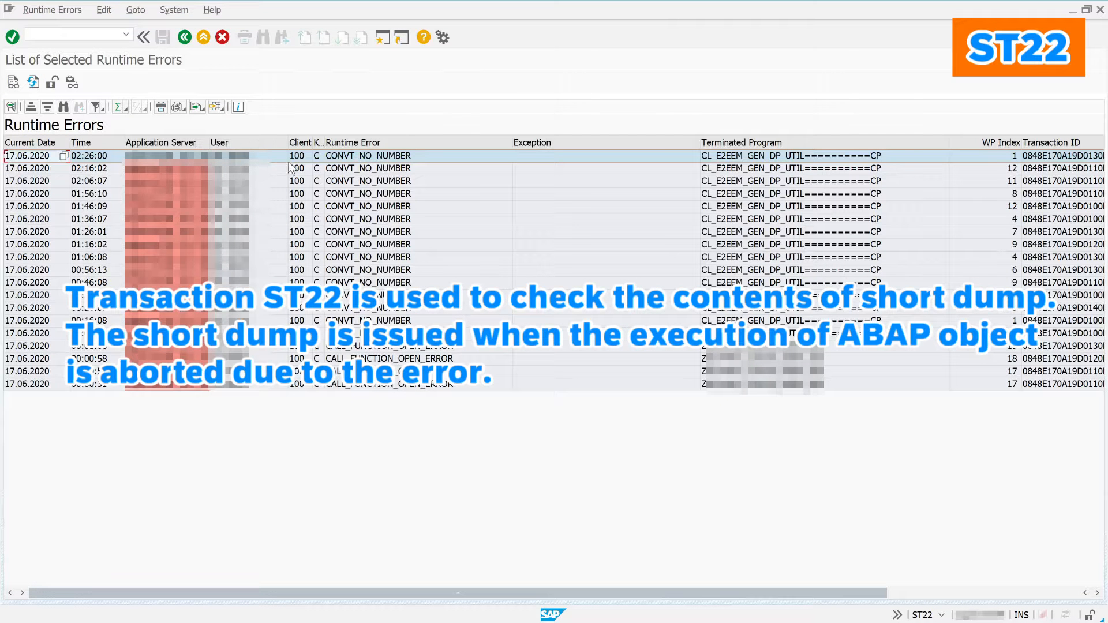
click(343, 157)
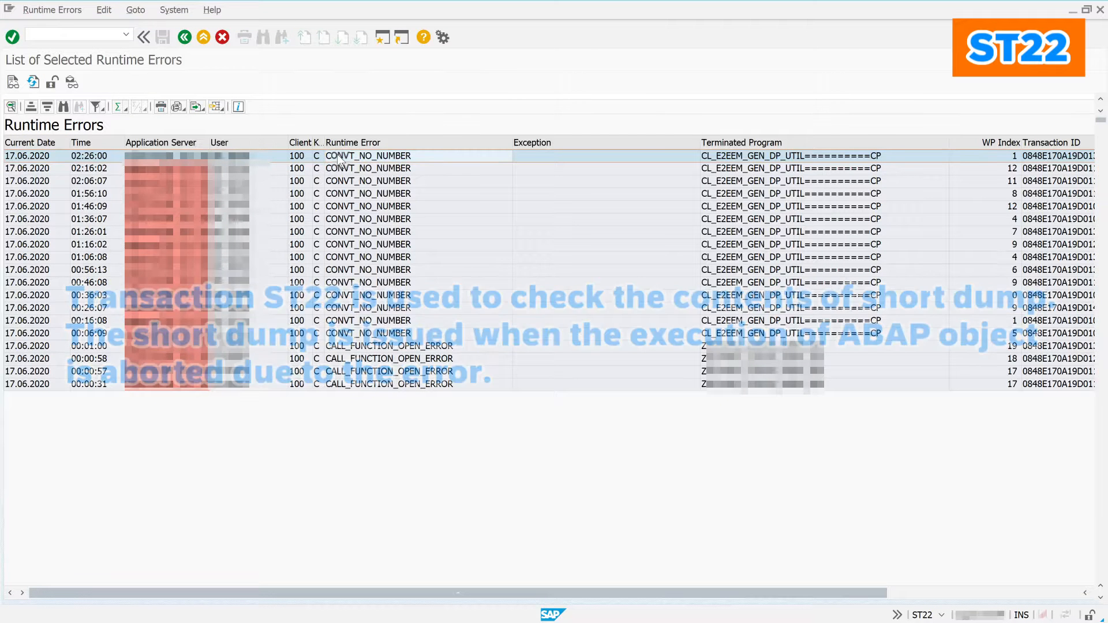
double_click(345, 157)
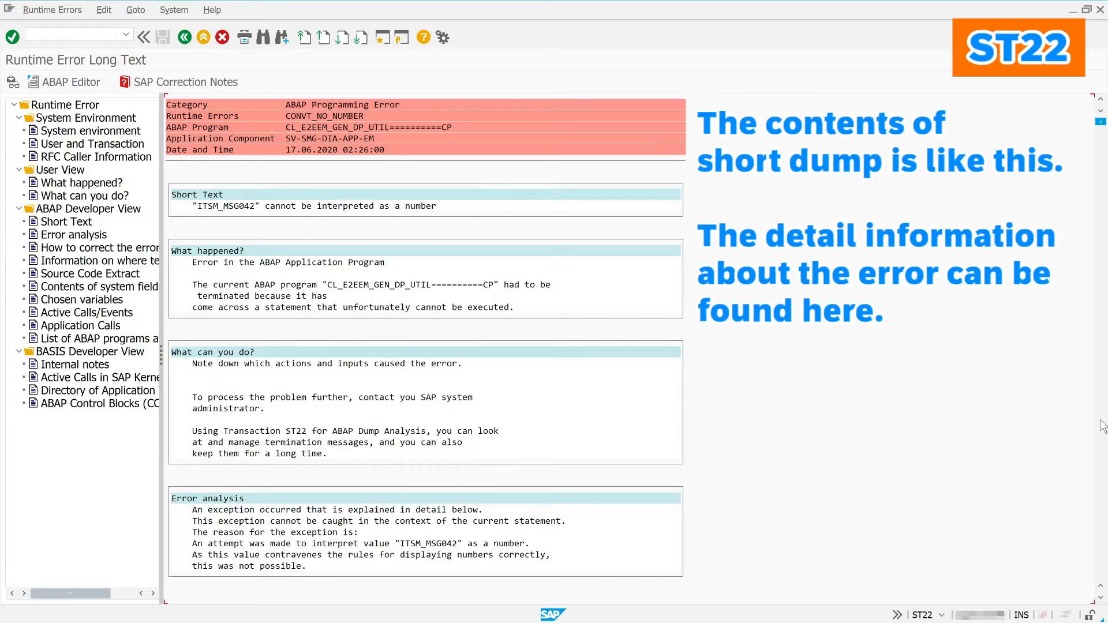
Step: Scroll to the dump's source code extract and view failing line 56 in the ABAP Editor
scroll(1103, 427, down, 5)
scroll(1102, 427, down, 5)
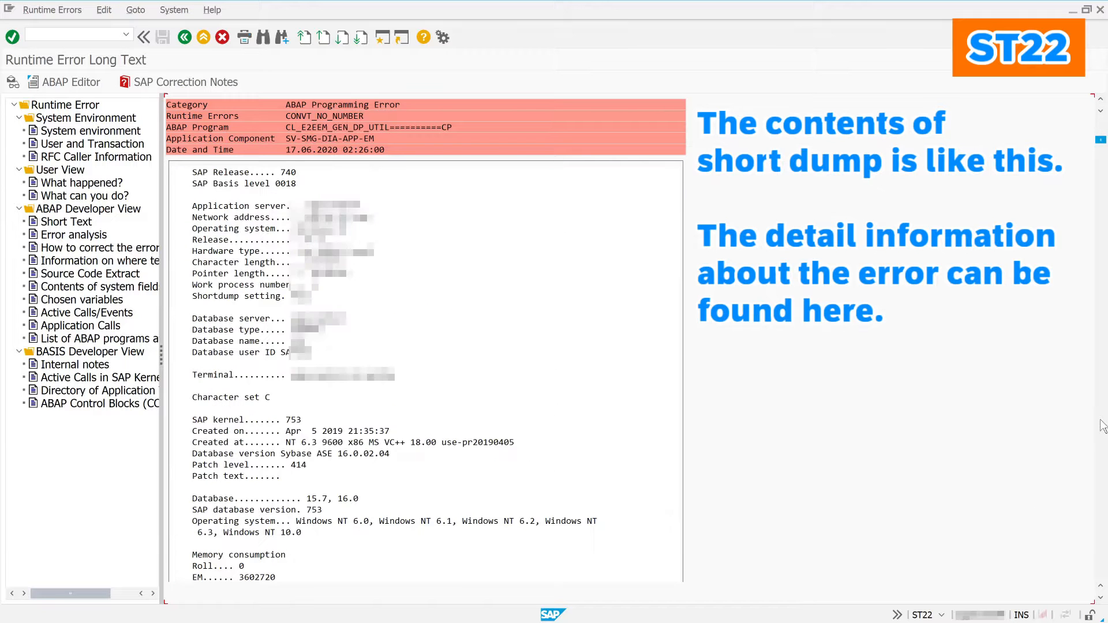
scroll(1103, 427, down, 15)
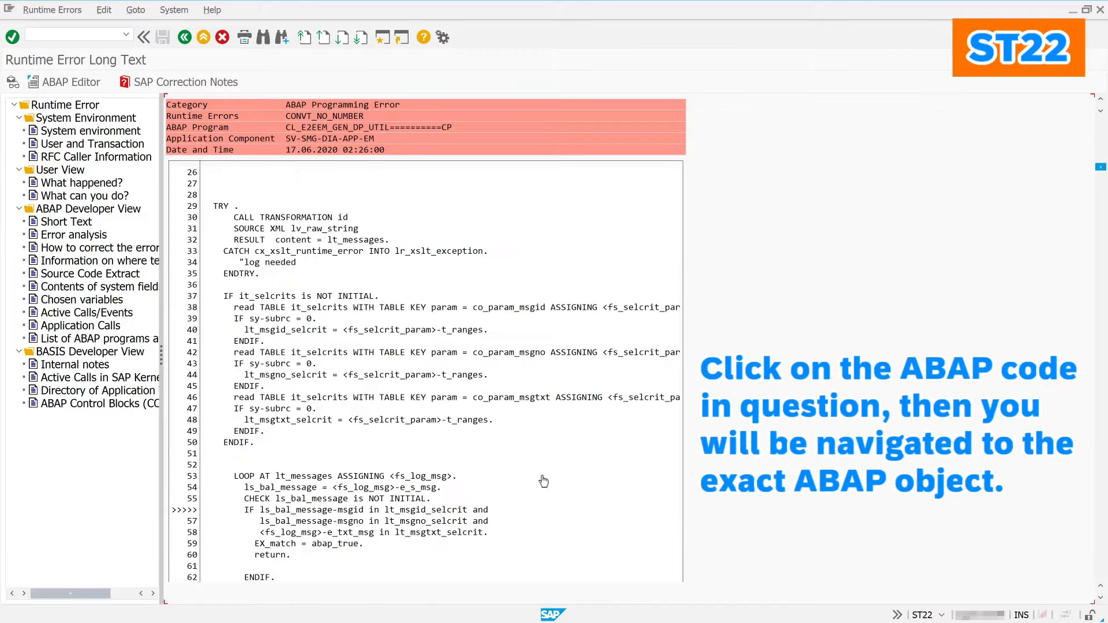
click(284, 512)
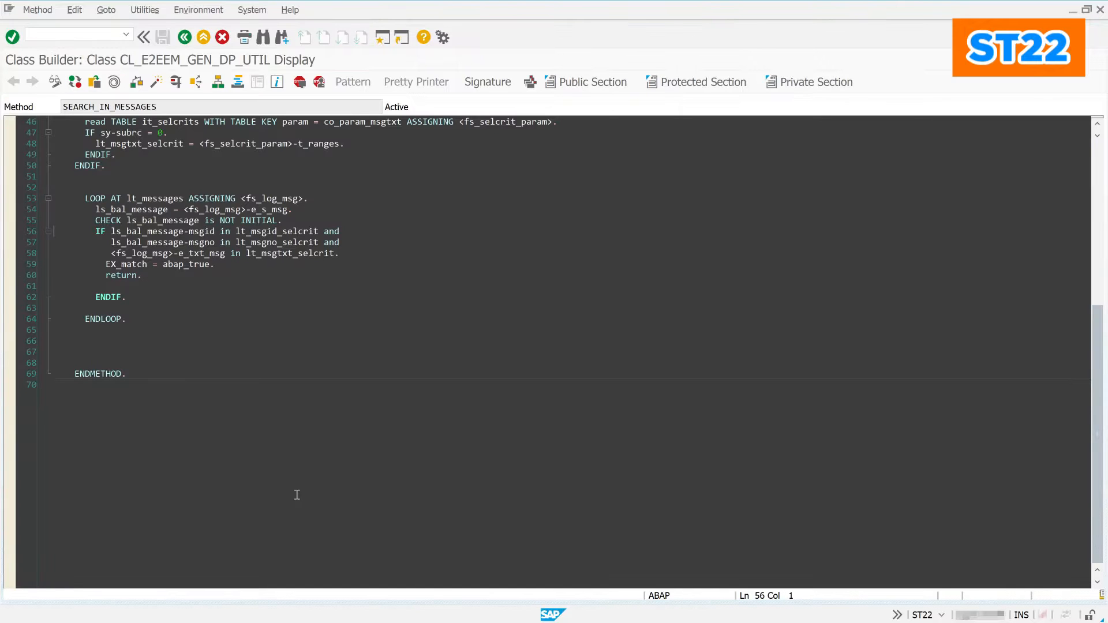
click(182, 38)
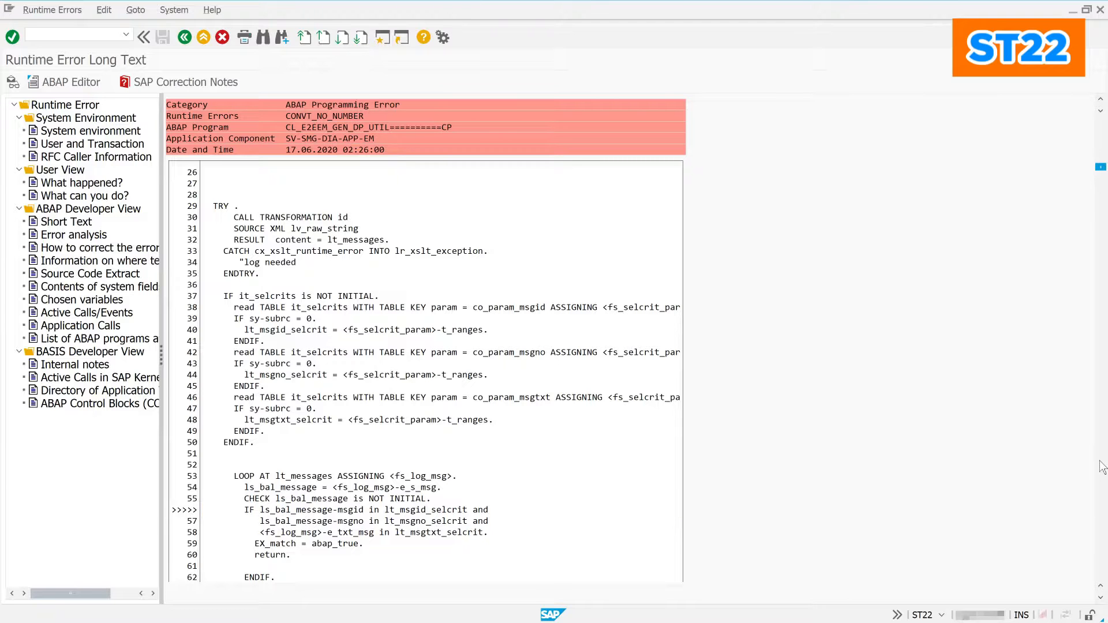
Step: Scroll through the rest of the dump details and go back to the runtime error list
scroll(1103, 468, down, 10)
scroll(1102, 468, down, 20)
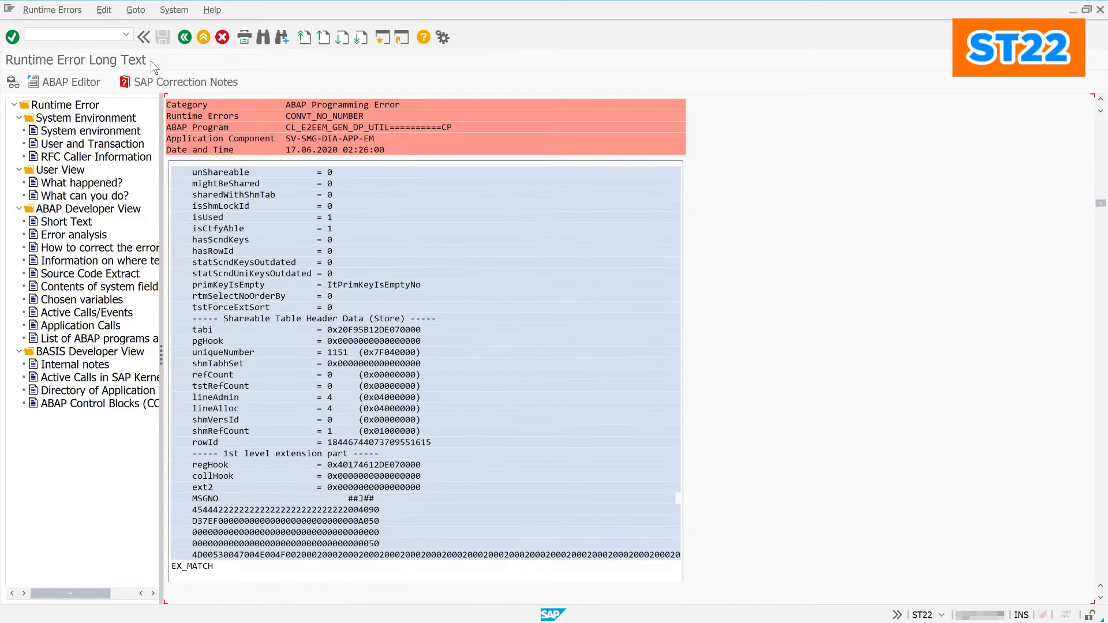
click(179, 38)
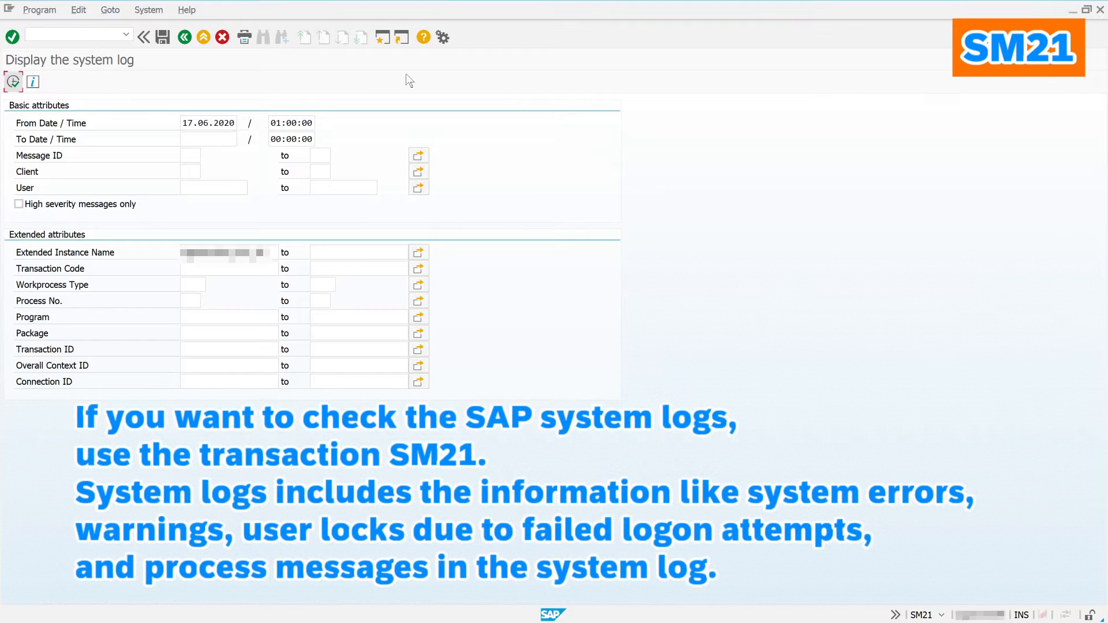
Step: List system log messages from 17.06.2020 01:00 and view the Transaction Canceled entry's details
click(13, 81)
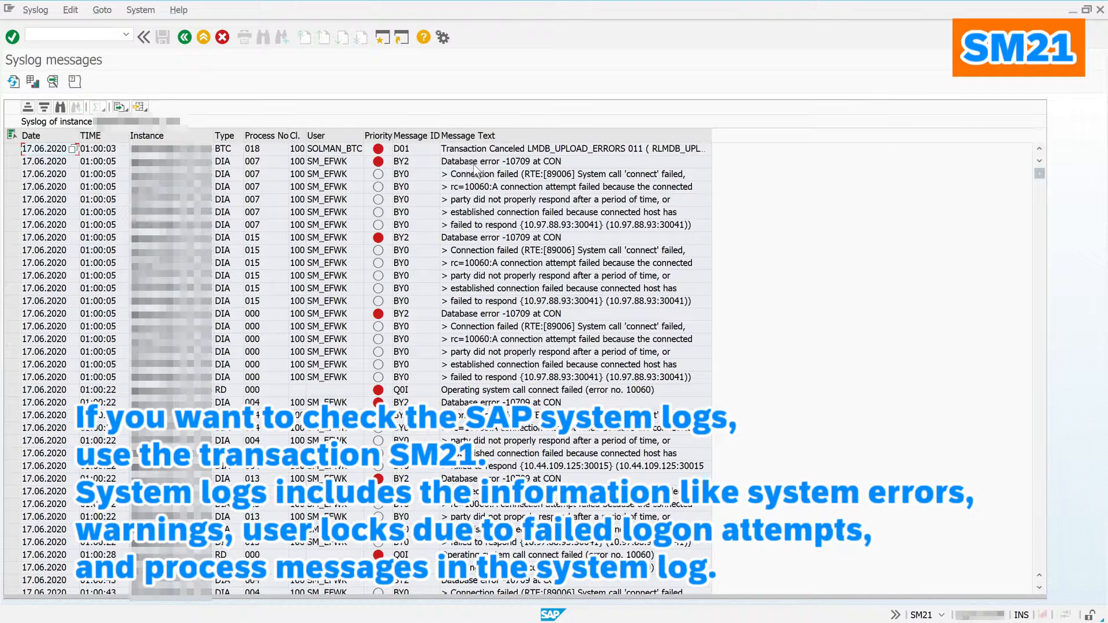
double_click(503, 153)
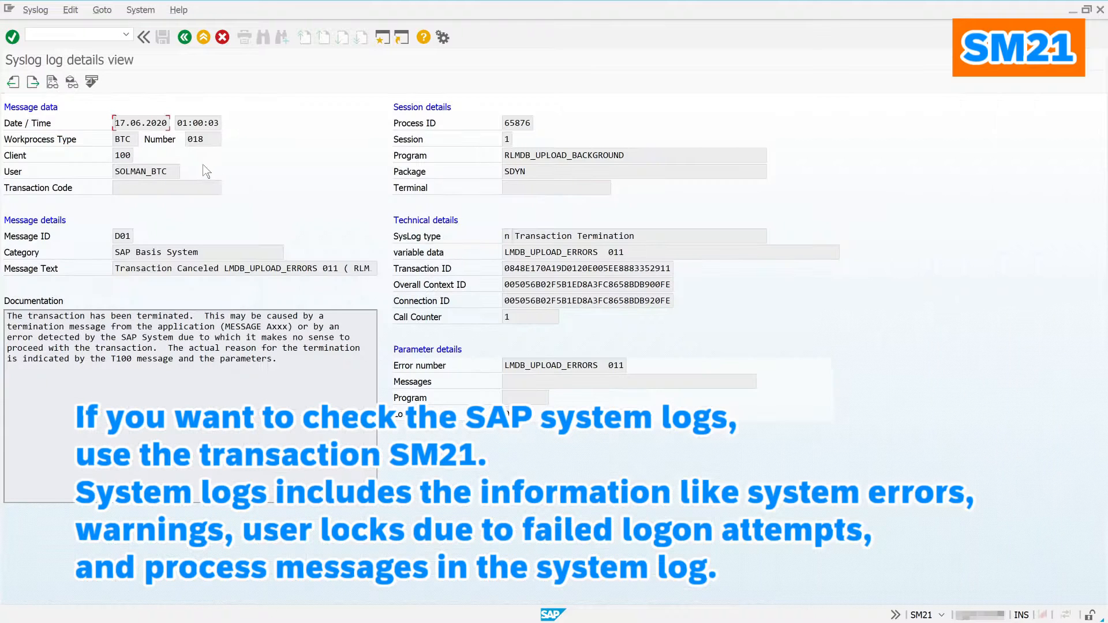
click(183, 38)
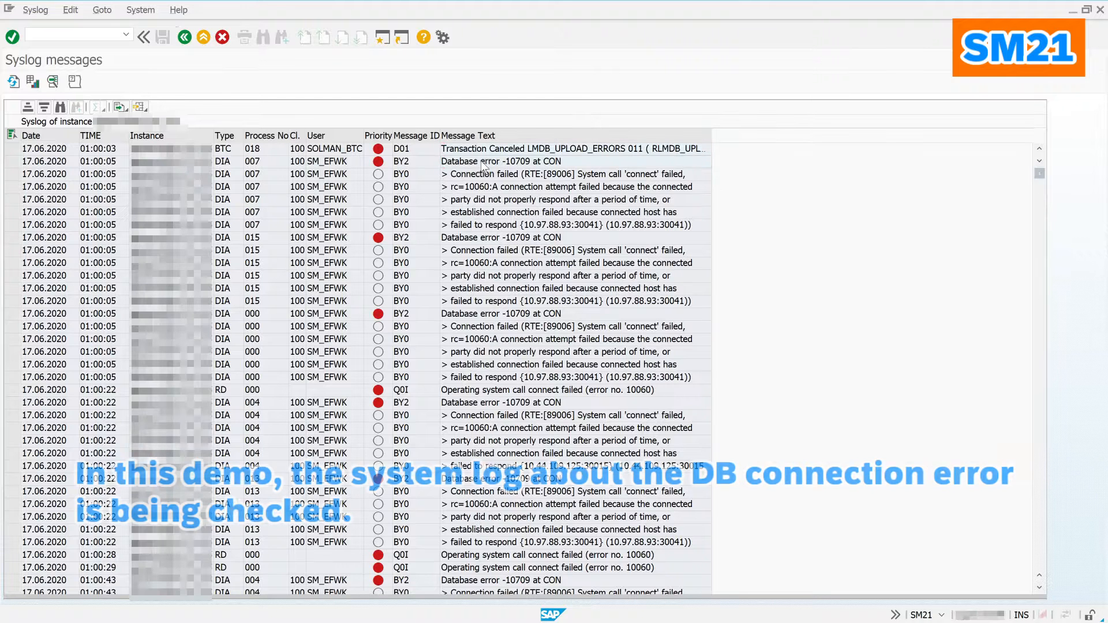
double_click(482, 164)
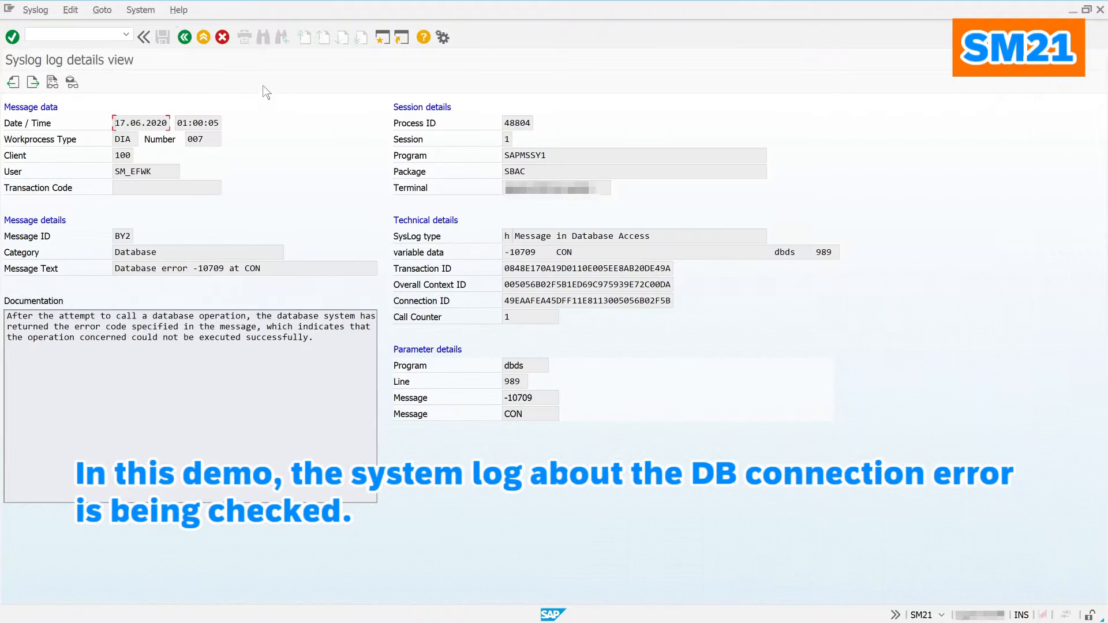
click(185, 38)
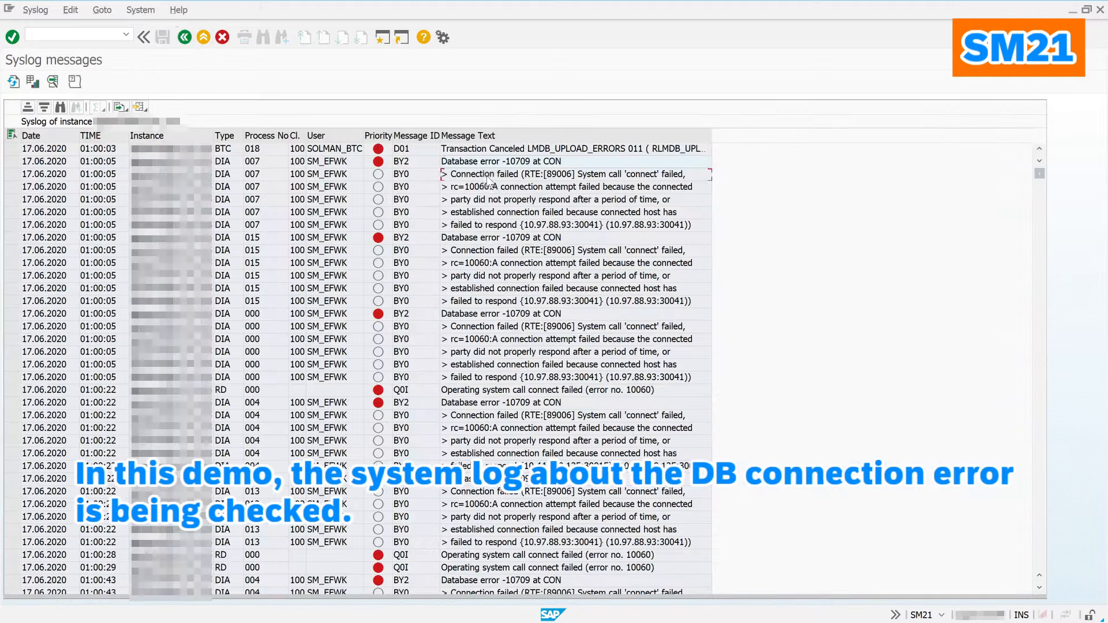
double_click(486, 175)
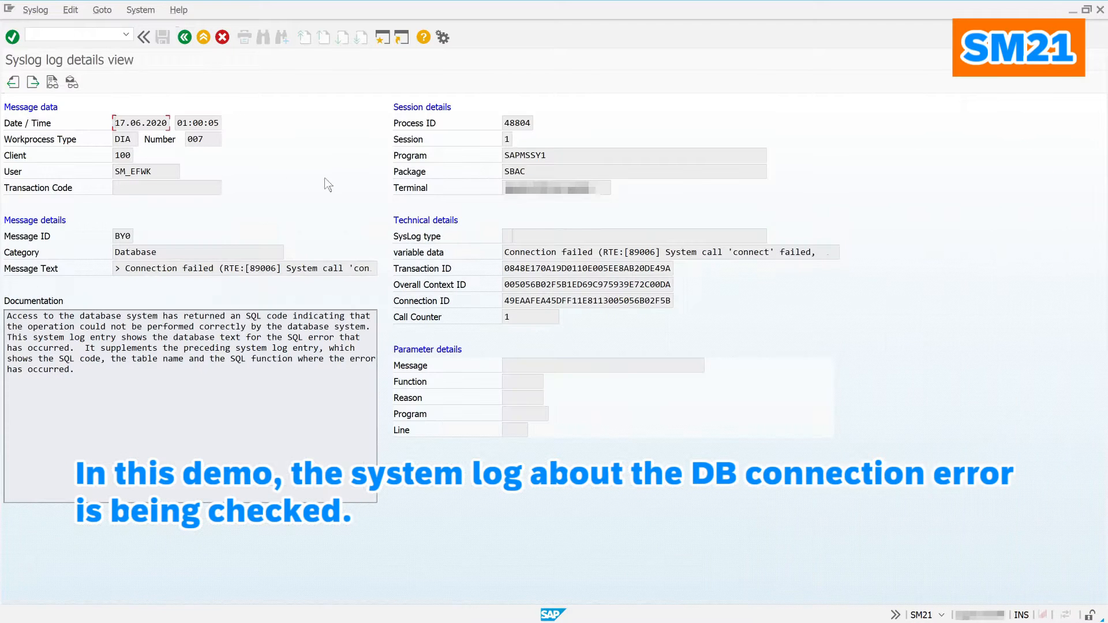
click(183, 40)
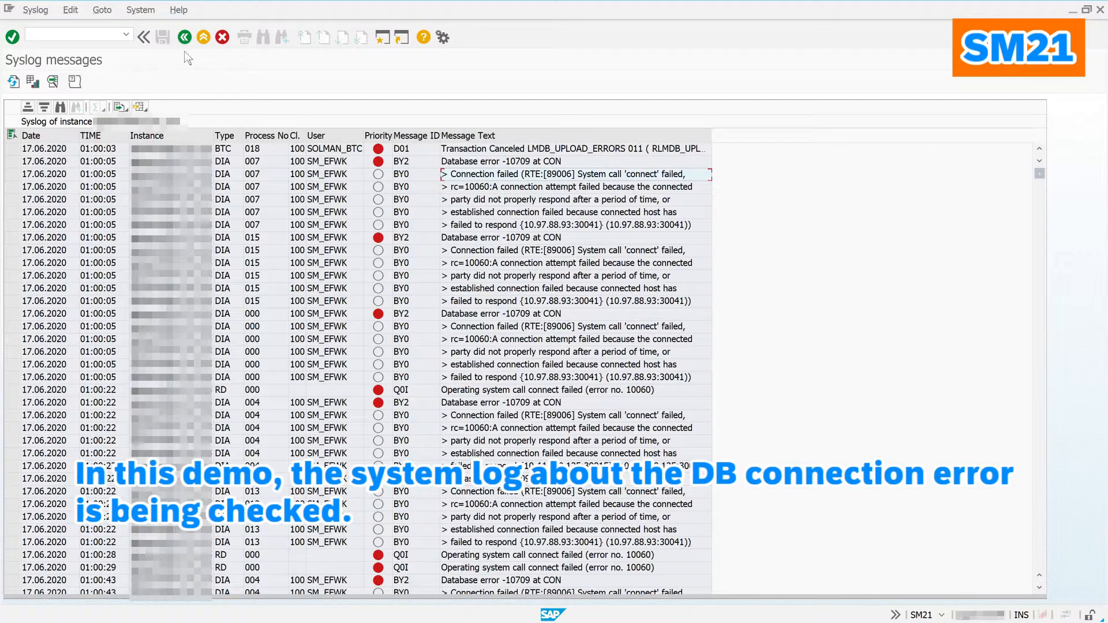
double_click(480, 187)
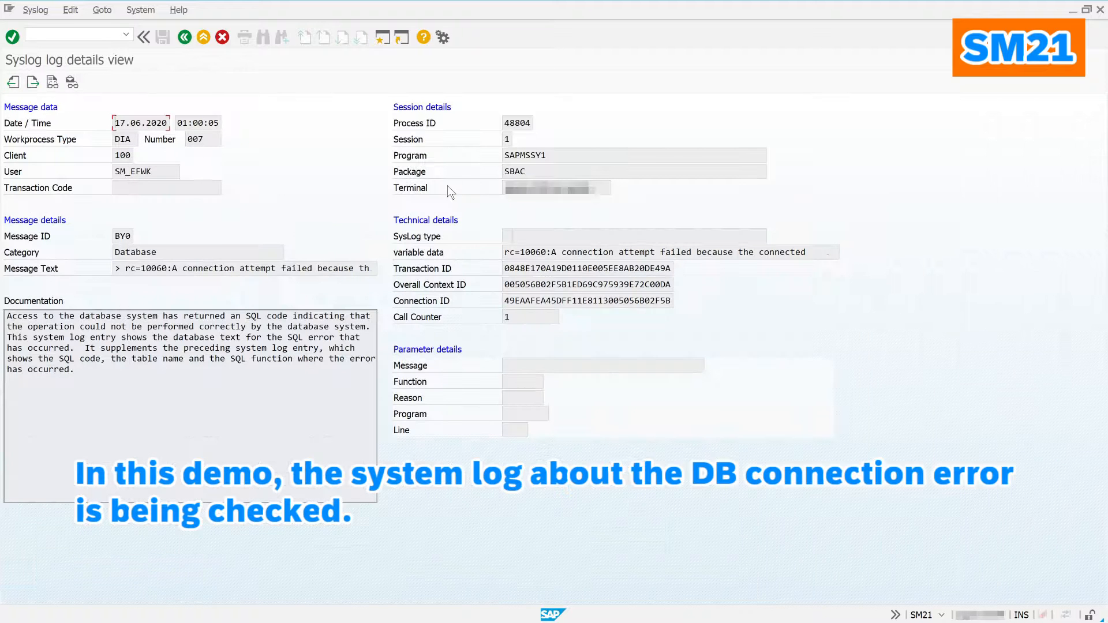
click(184, 38)
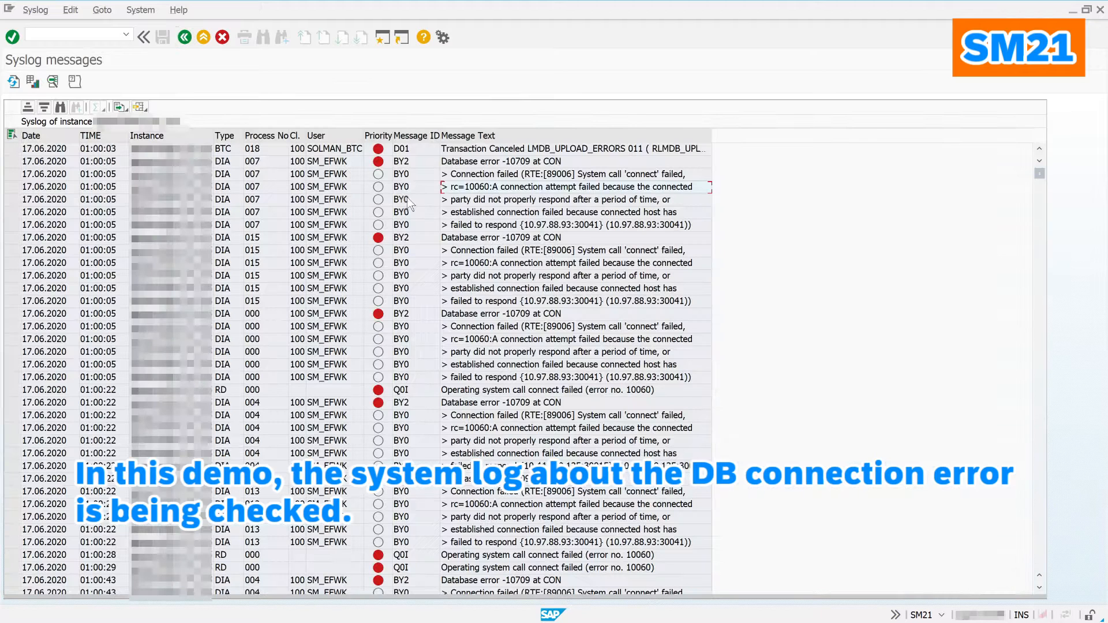
double_click(459, 200)
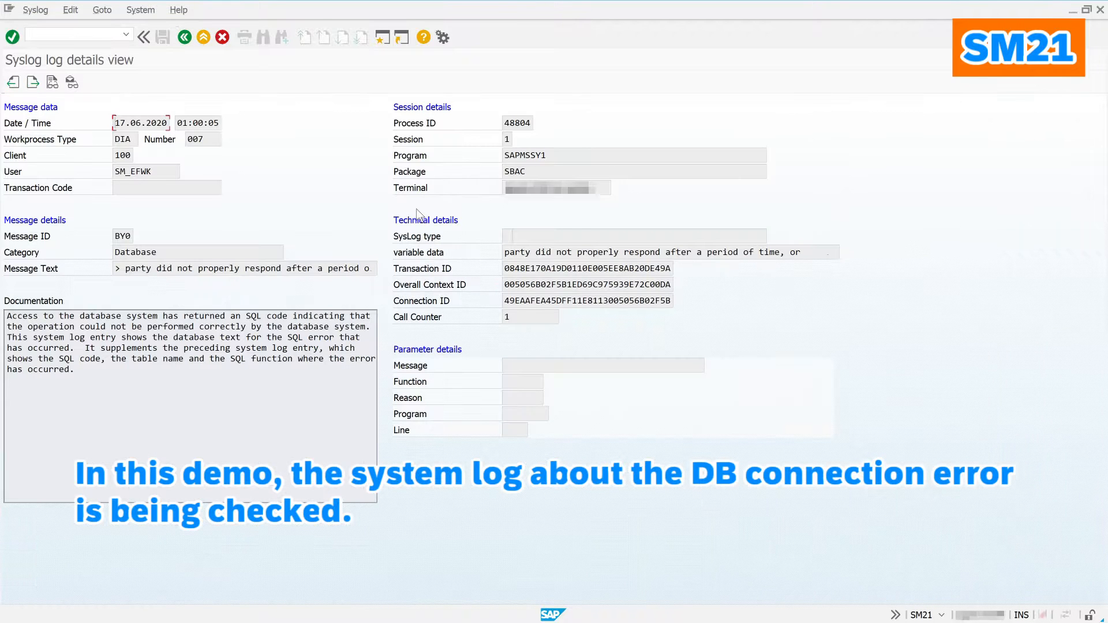
click(186, 41)
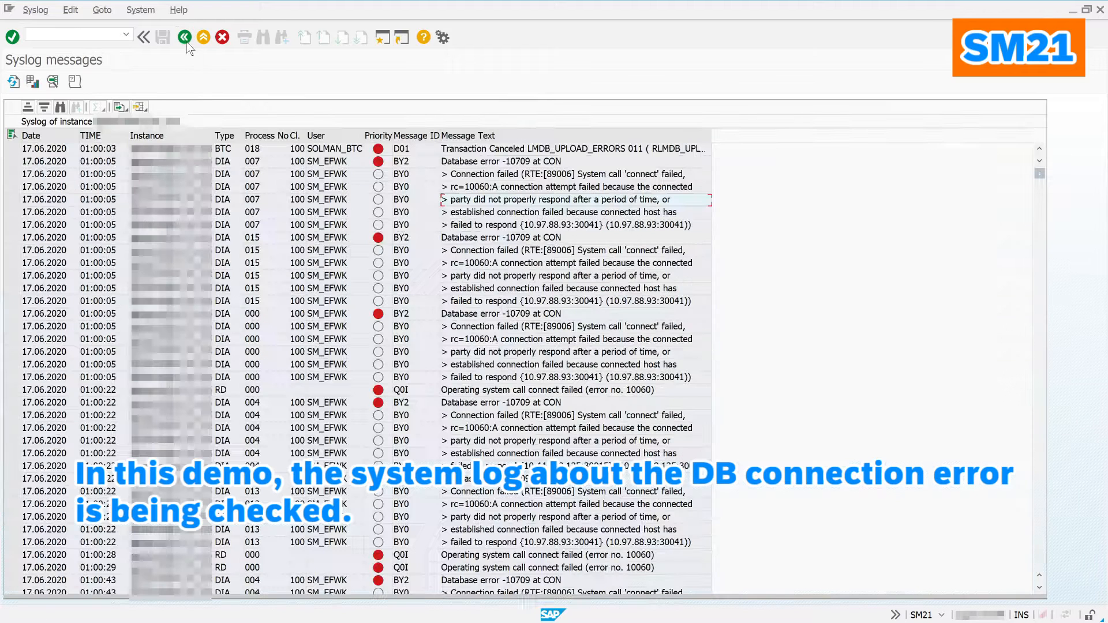
double_click(484, 212)
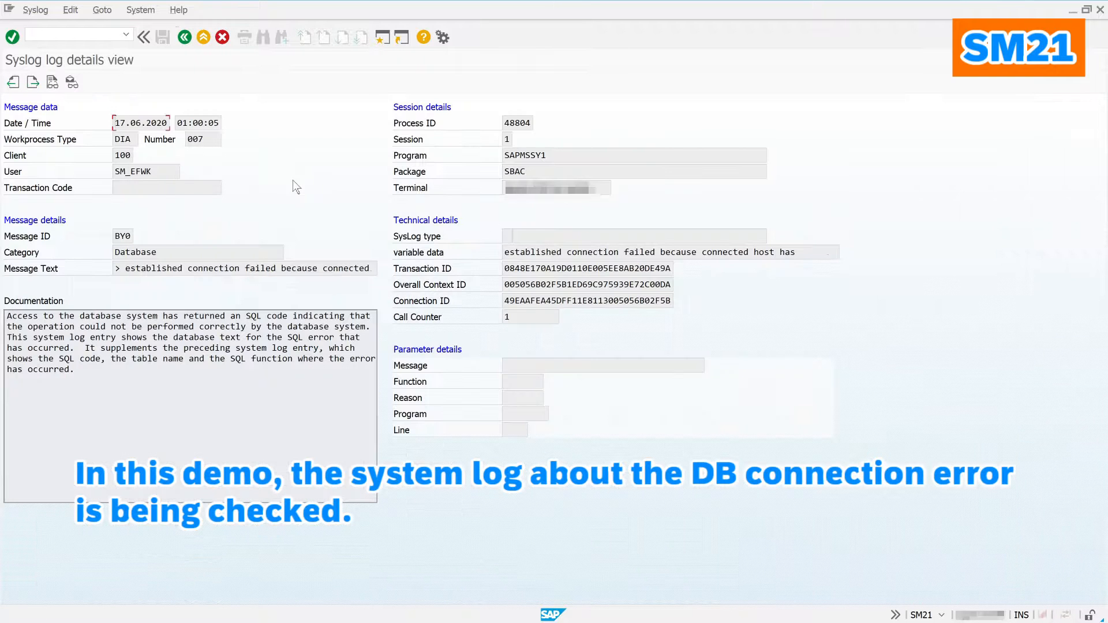
click(184, 37)
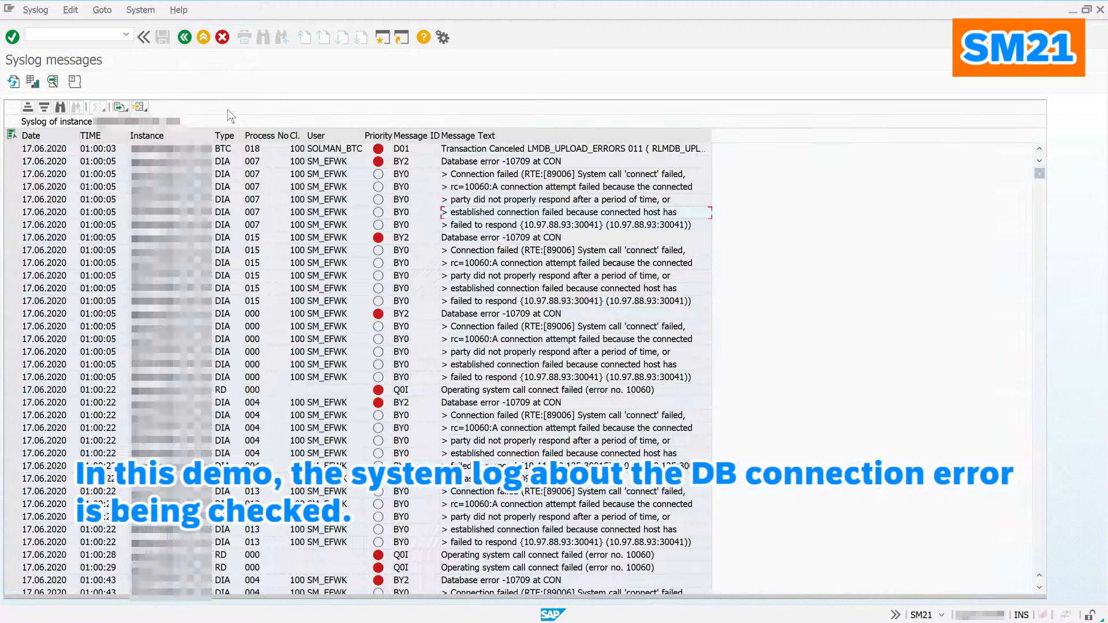
double_click(484, 225)
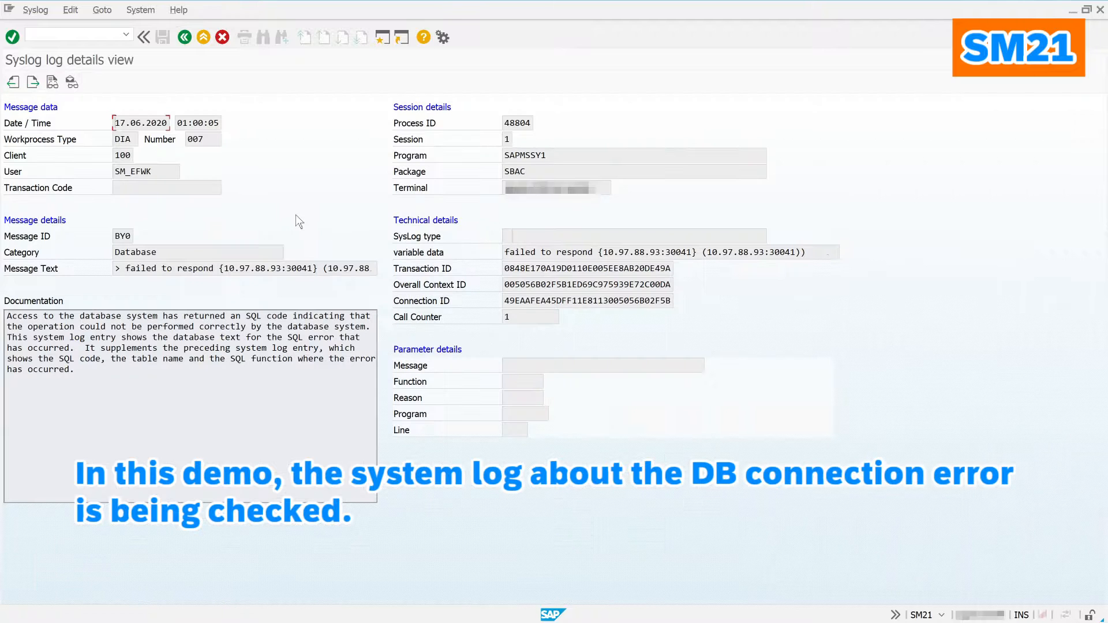
click(184, 38)
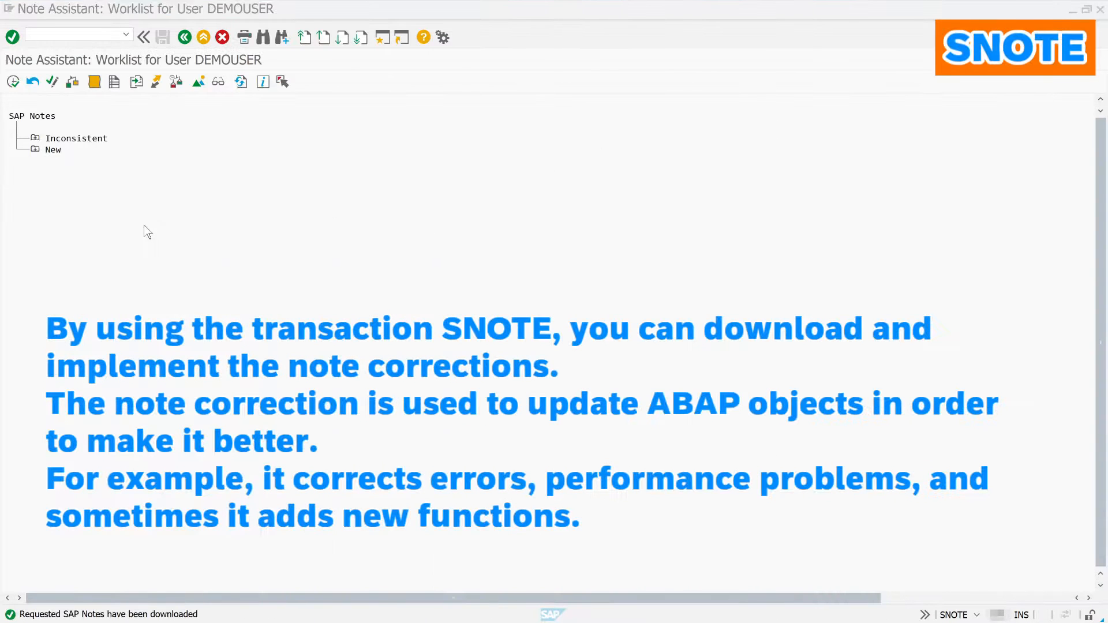
Step: Start an SAP Note download and enter note number 2424539
click(136, 81)
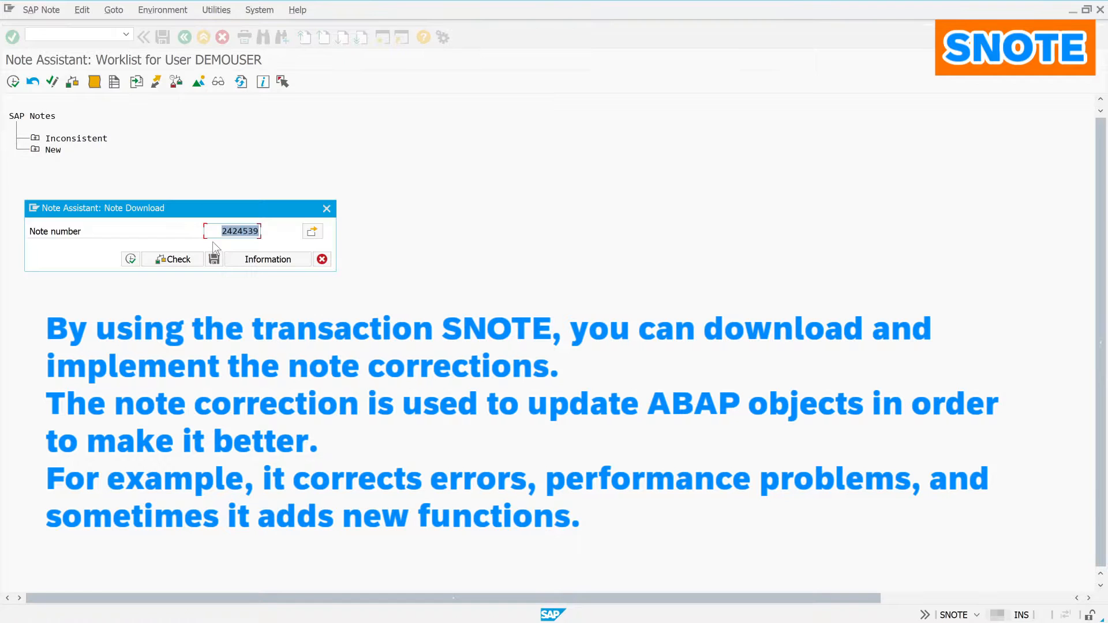
click(215, 236)
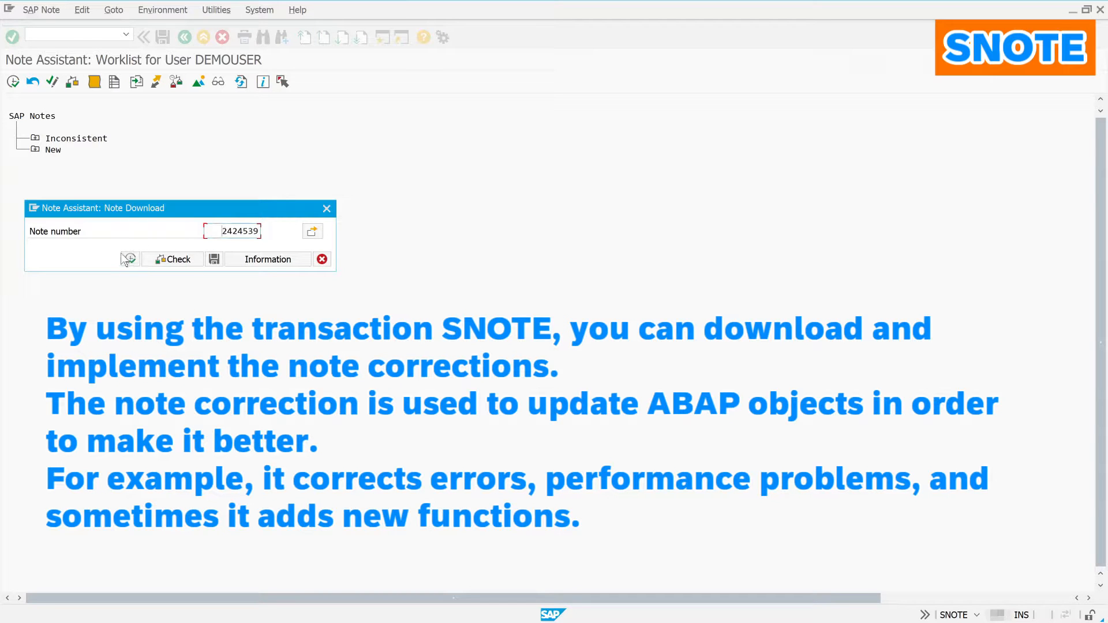
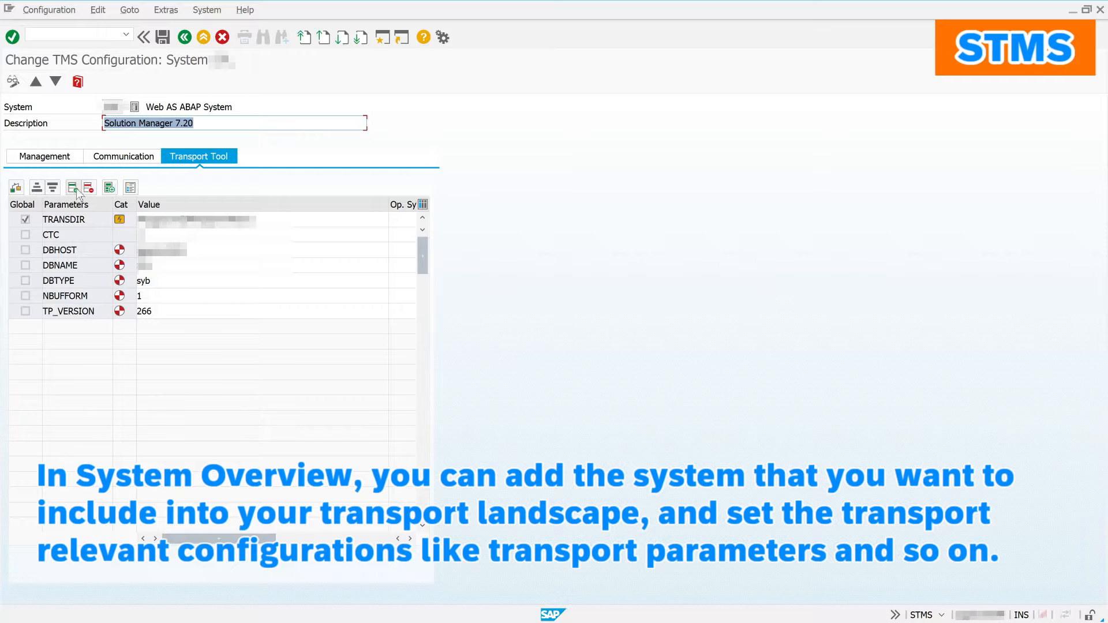
Step: Switch the TMS configuration to display mode and return to the Transport Management System start screen
click(13, 81)
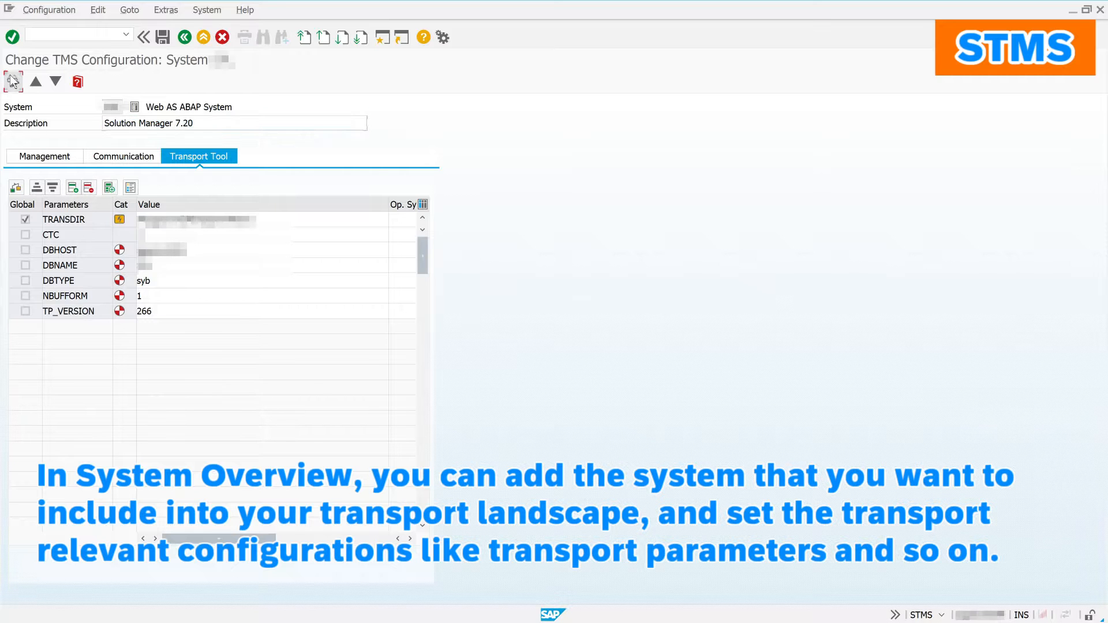
click(182, 39)
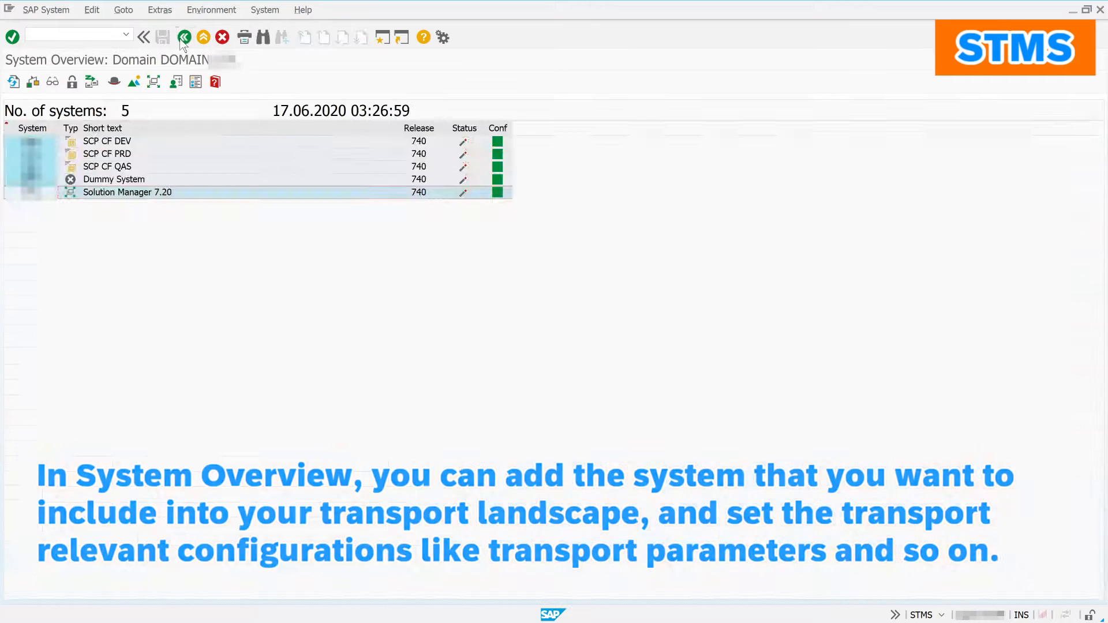
click(184, 38)
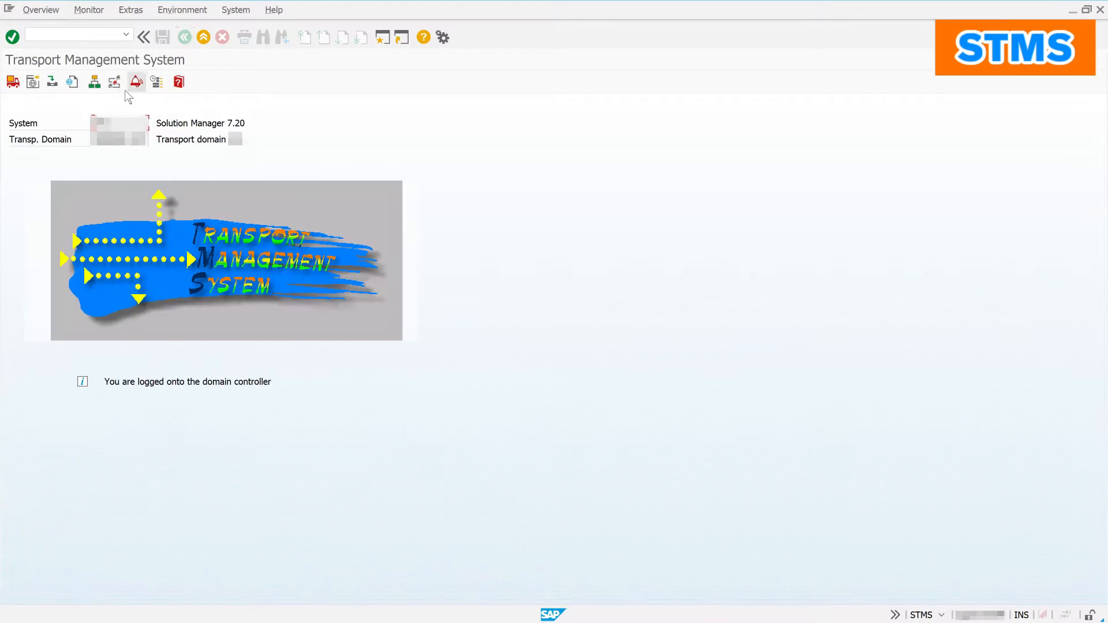
Step: View the transport routes diagram (version 0010, active), zoom in, then return to the start screen
click(115, 82)
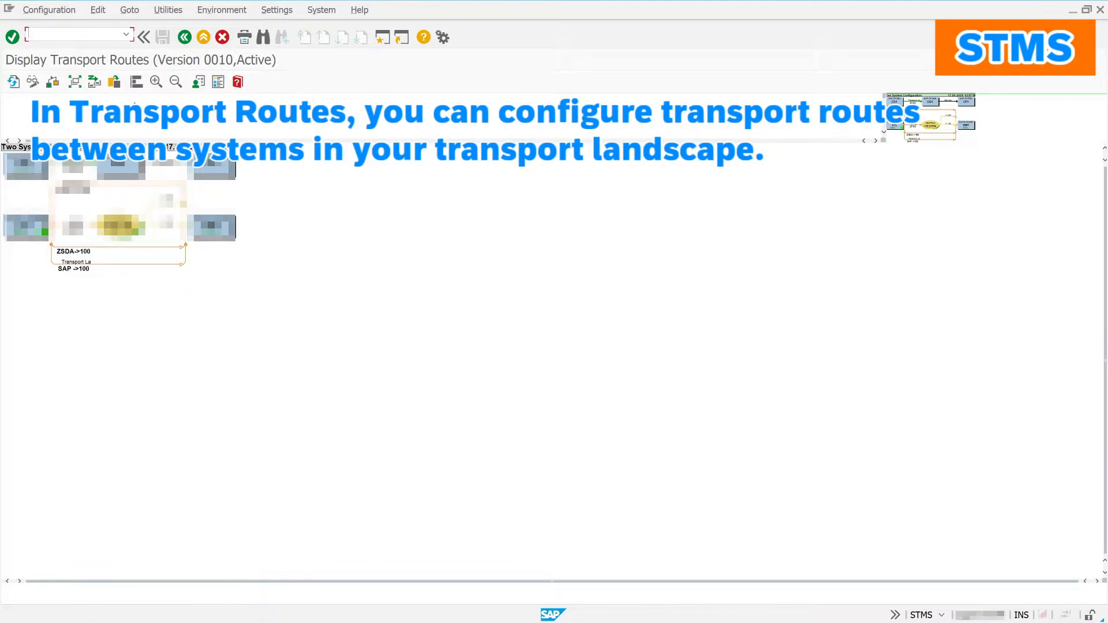
click(157, 81)
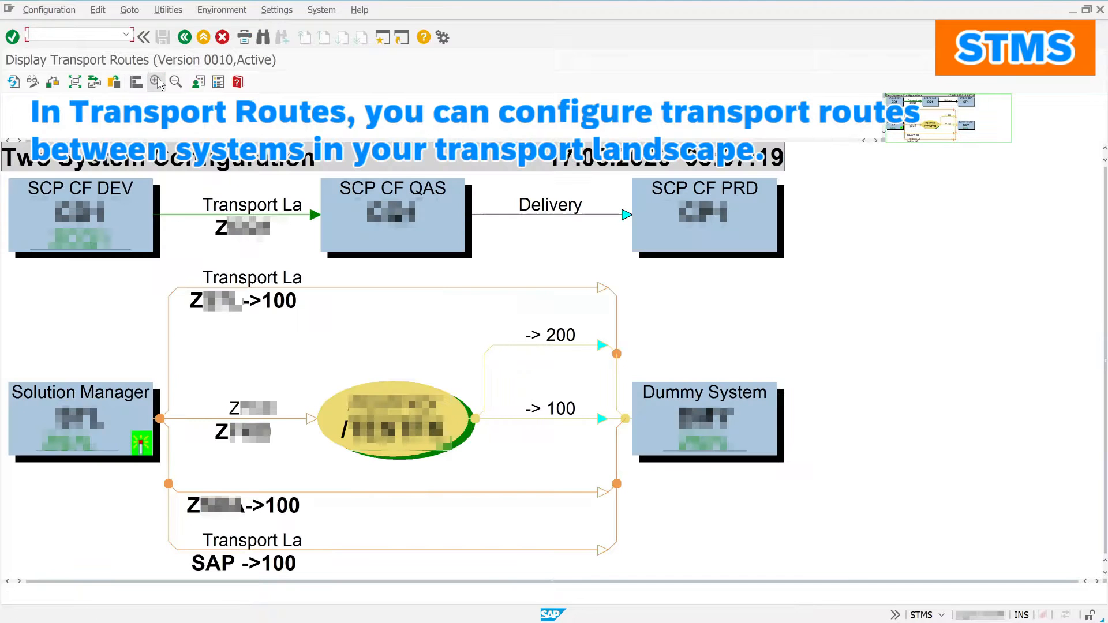
click(186, 38)
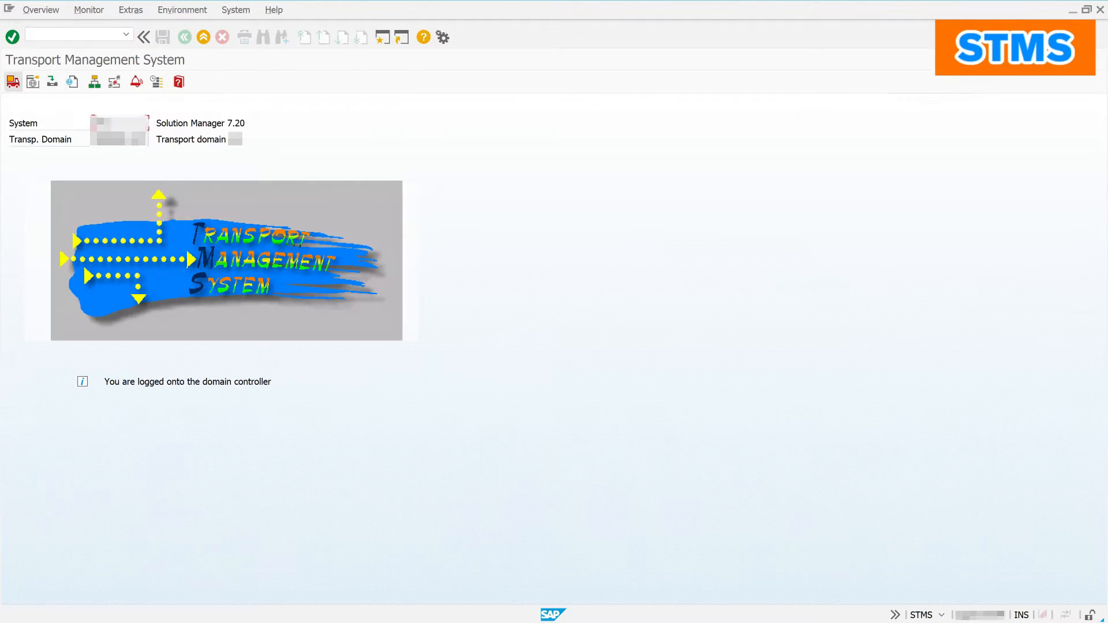
Step: Open the Solution Manager 7.20 import queue and confirm its personal display settings
click(12, 81)
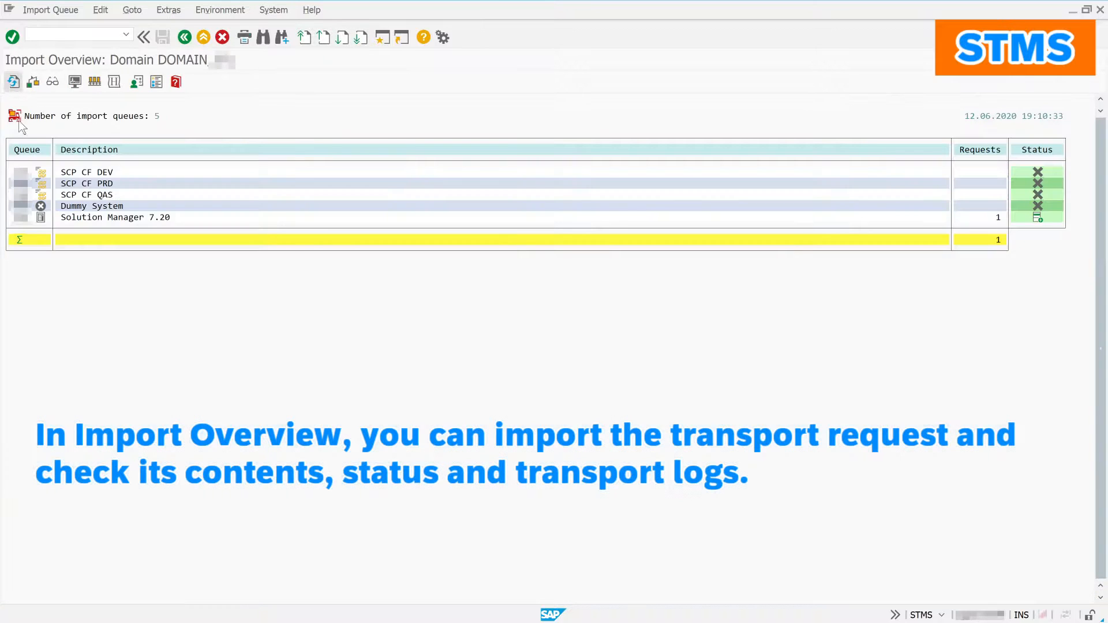
double_click(75, 218)
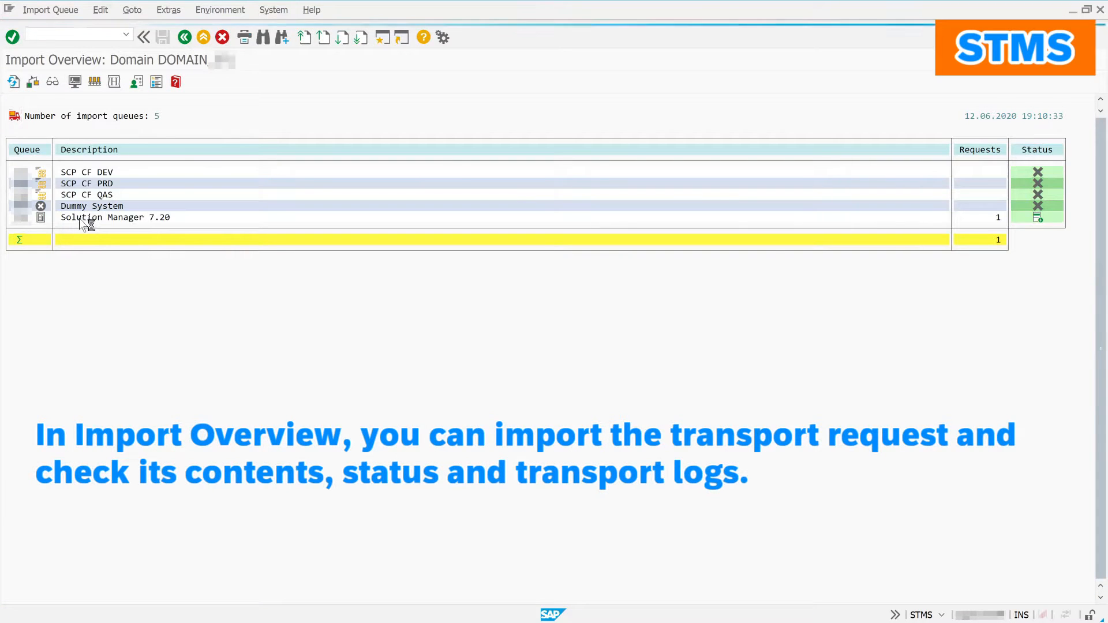
click(185, 10)
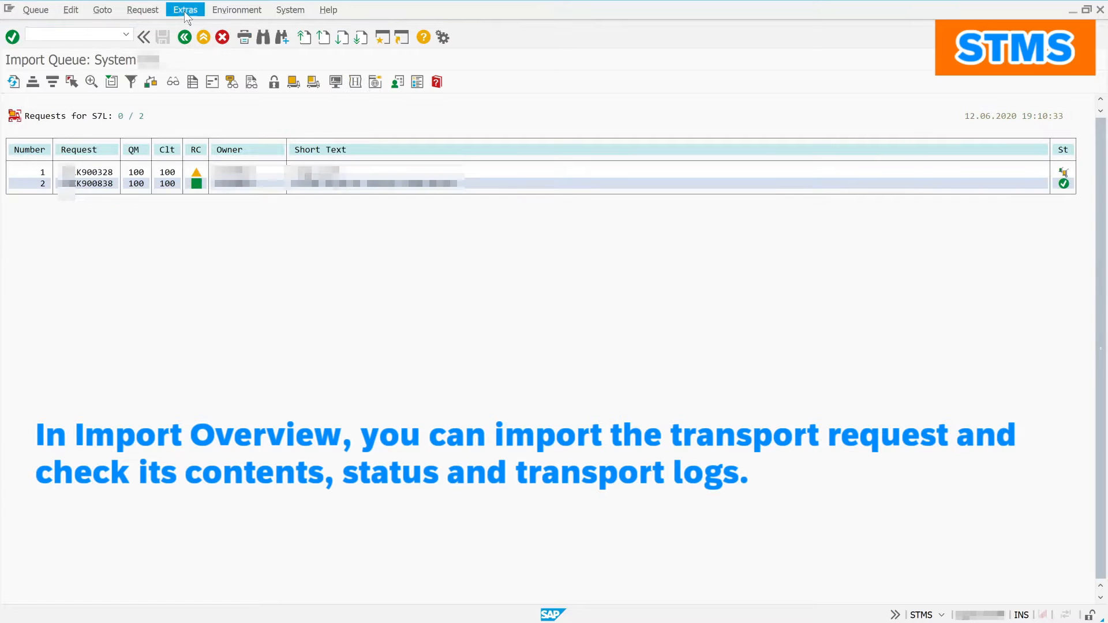
click(196, 41)
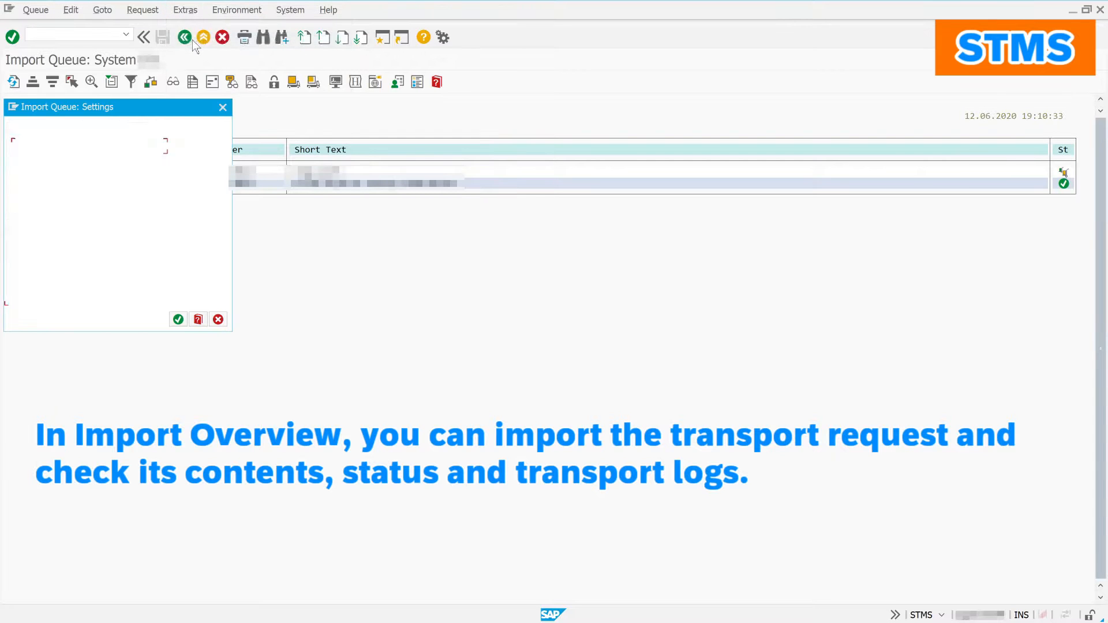
click(176, 320)
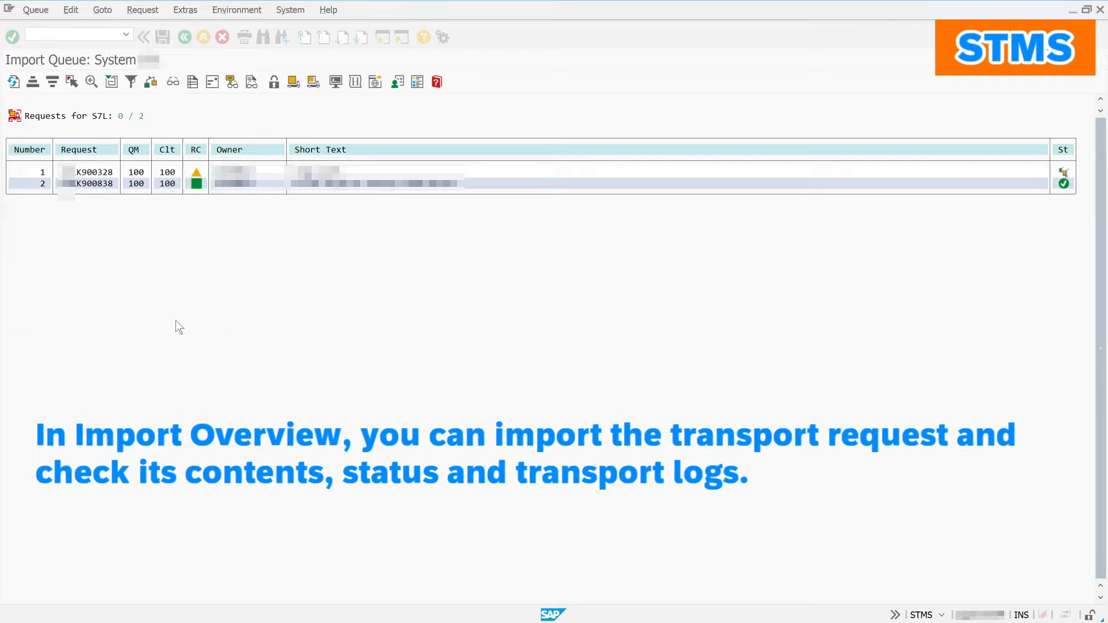
Step: Open the first queued request's Import log and expand it fully, showing return code 4
double_click(83, 173)
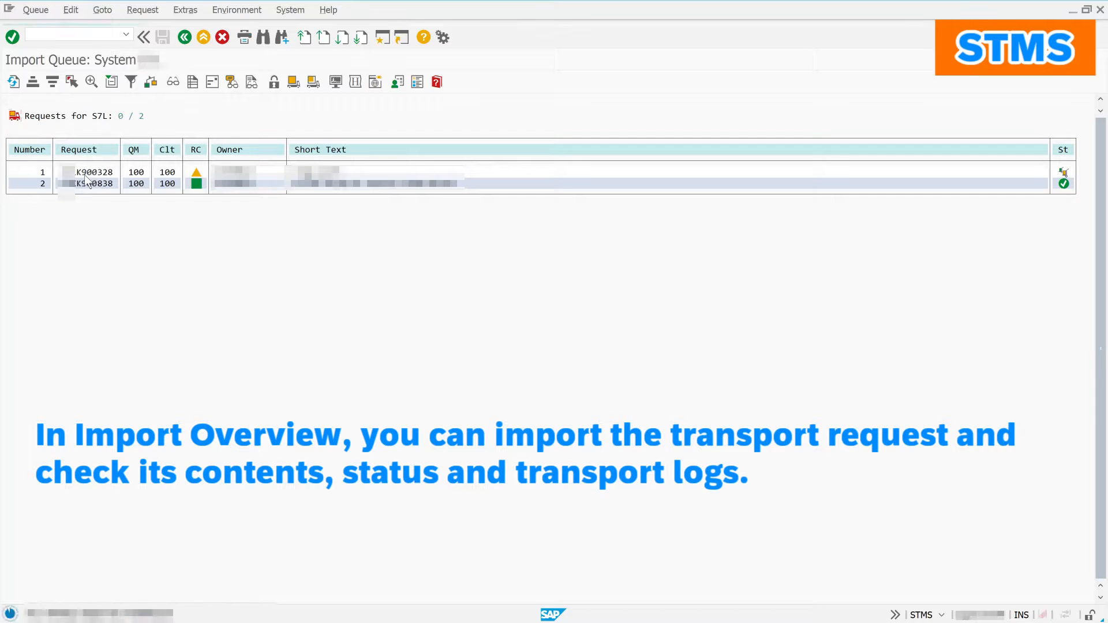
double_click(80, 139)
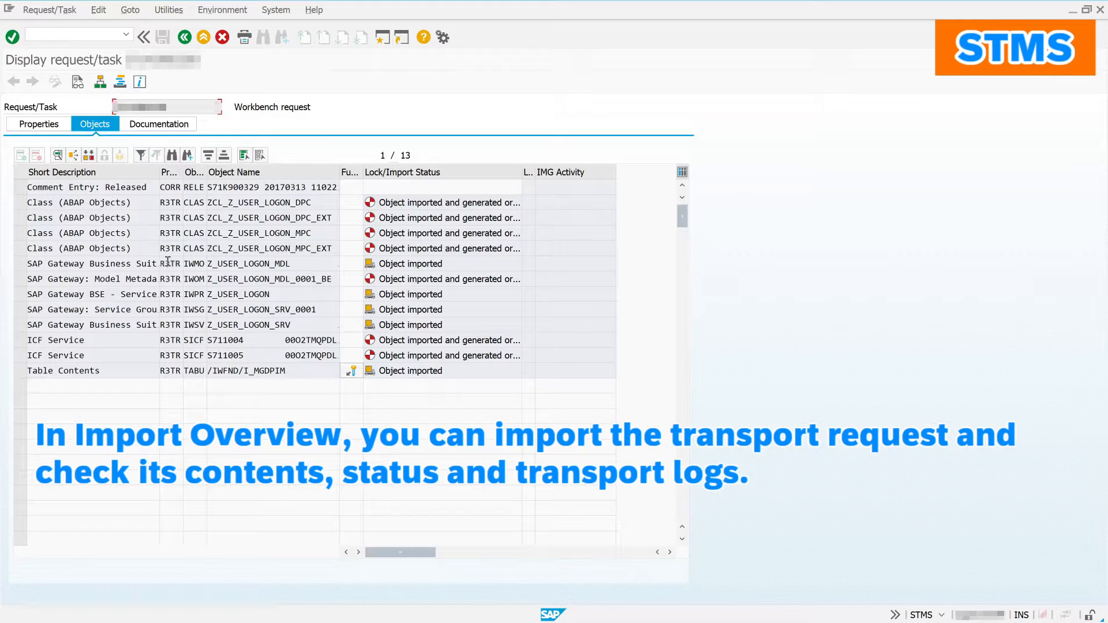
click(77, 84)
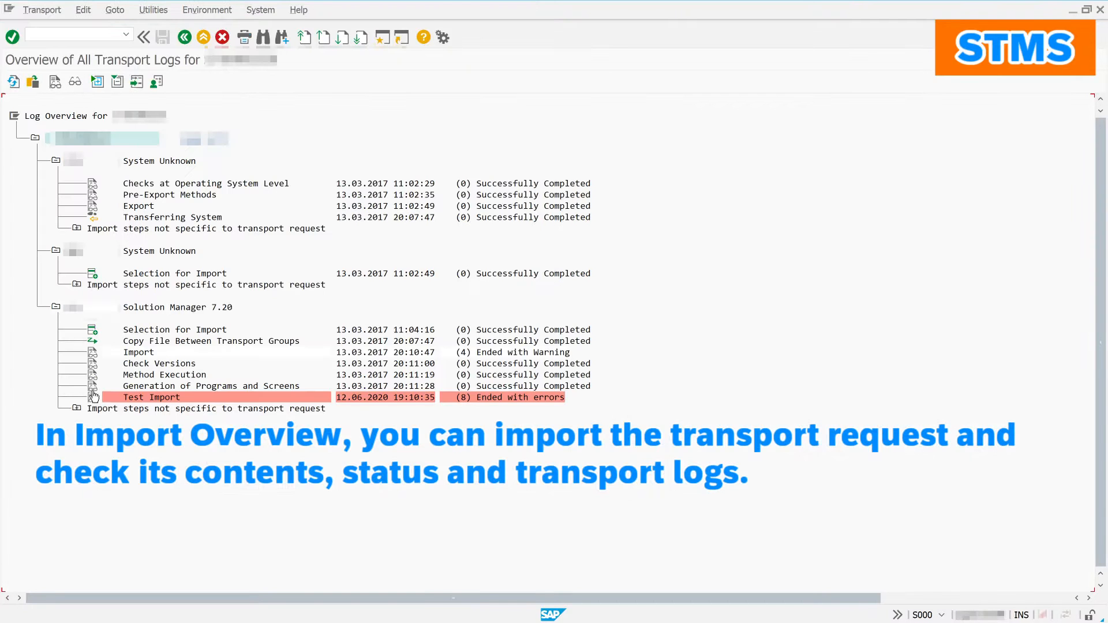
click(92, 352)
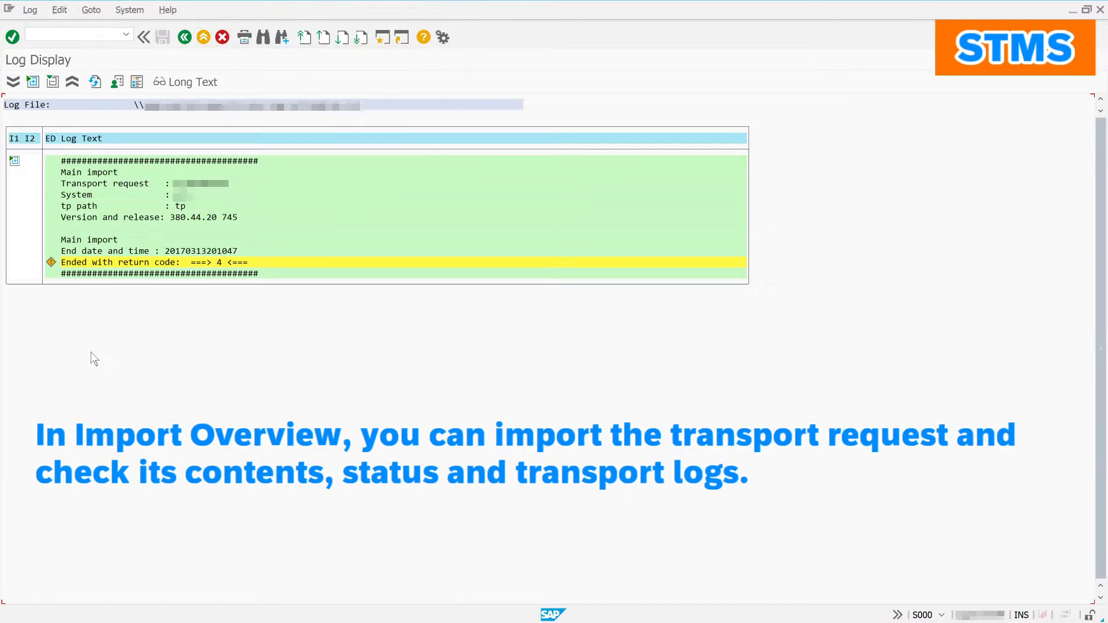
click(16, 160)
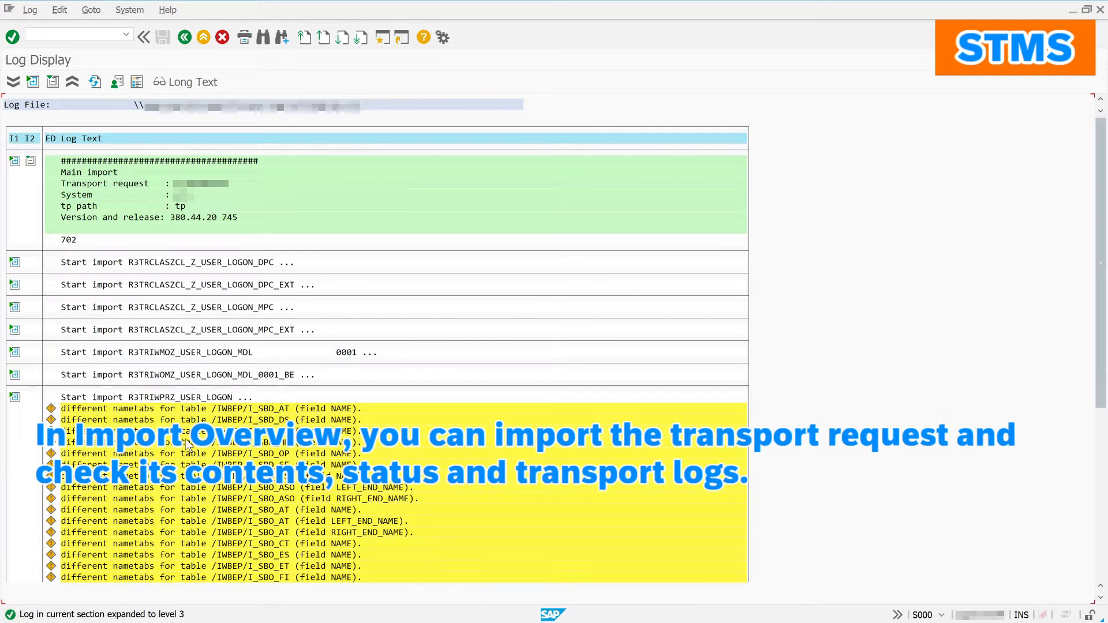
click(17, 84)
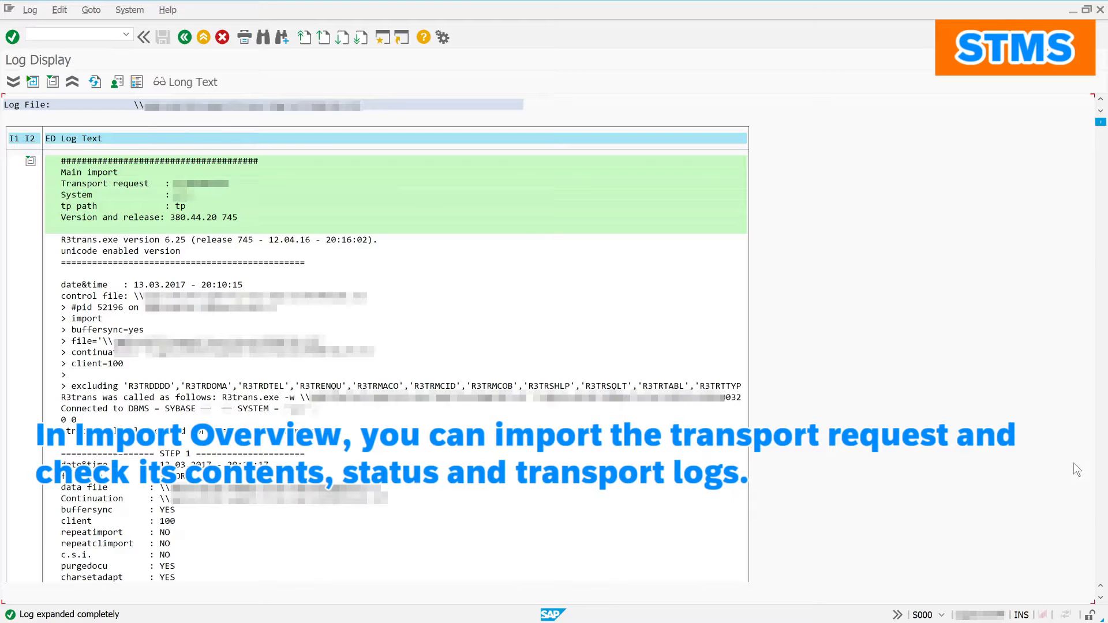
drag(1077, 464, 1091, 602)
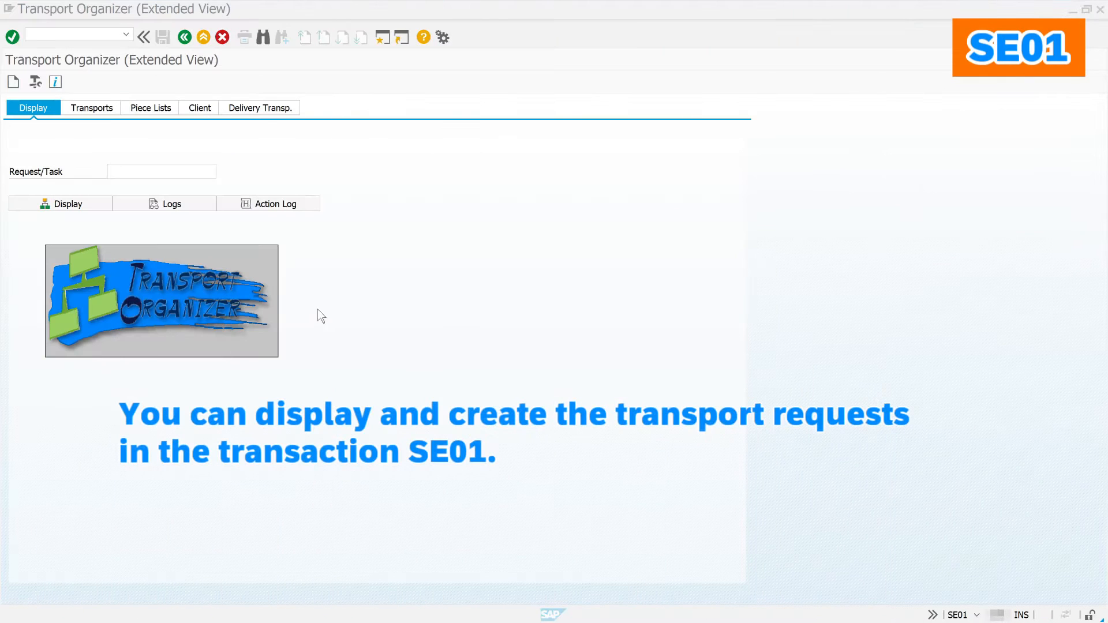
Step: Open the request search criteria, enter the owner's user name and accept the request types
click(202, 169)
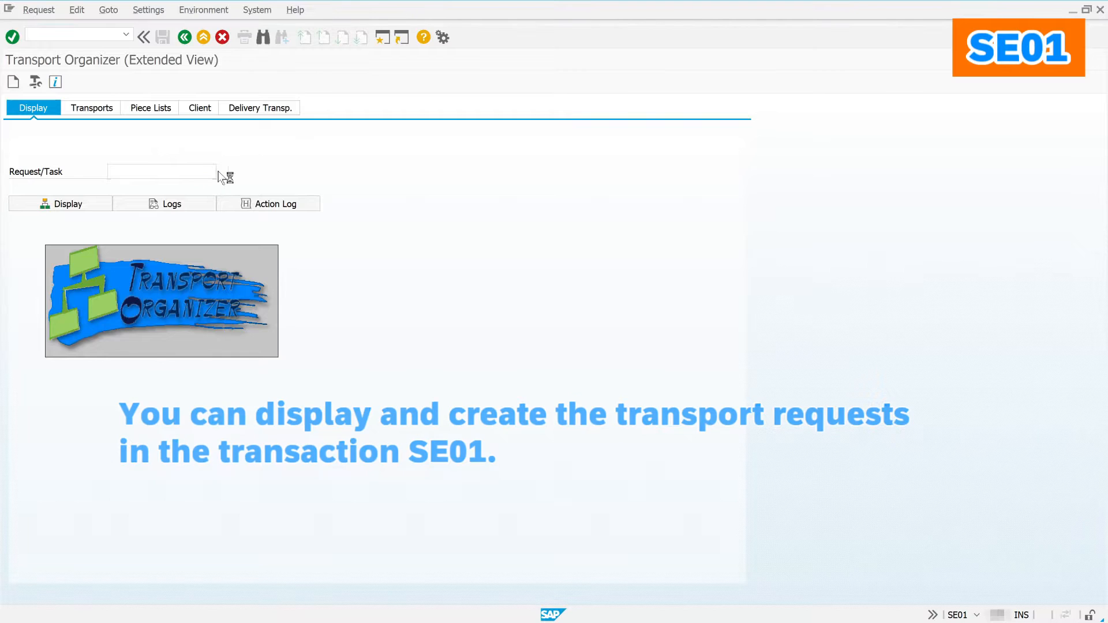
click(222, 172)
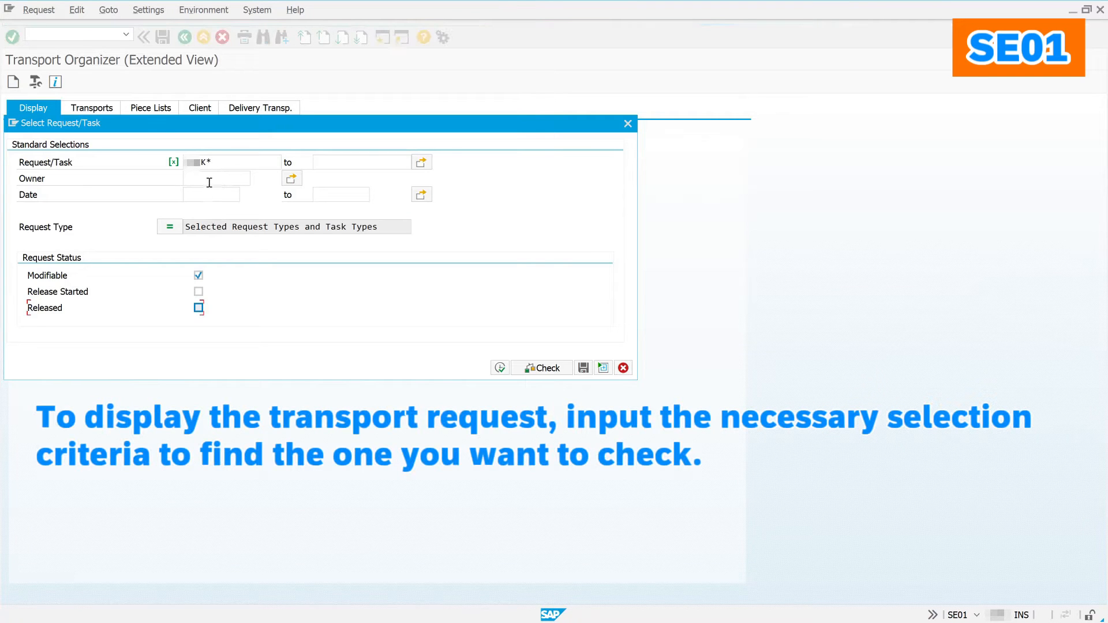
click(209, 180)
text(de)
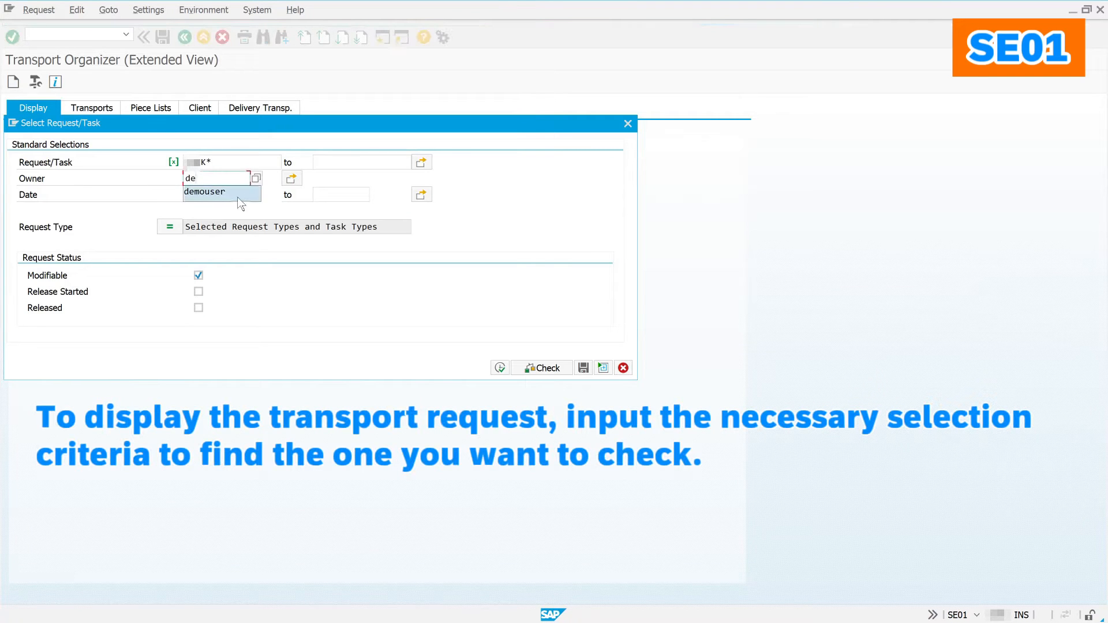
click(231, 196)
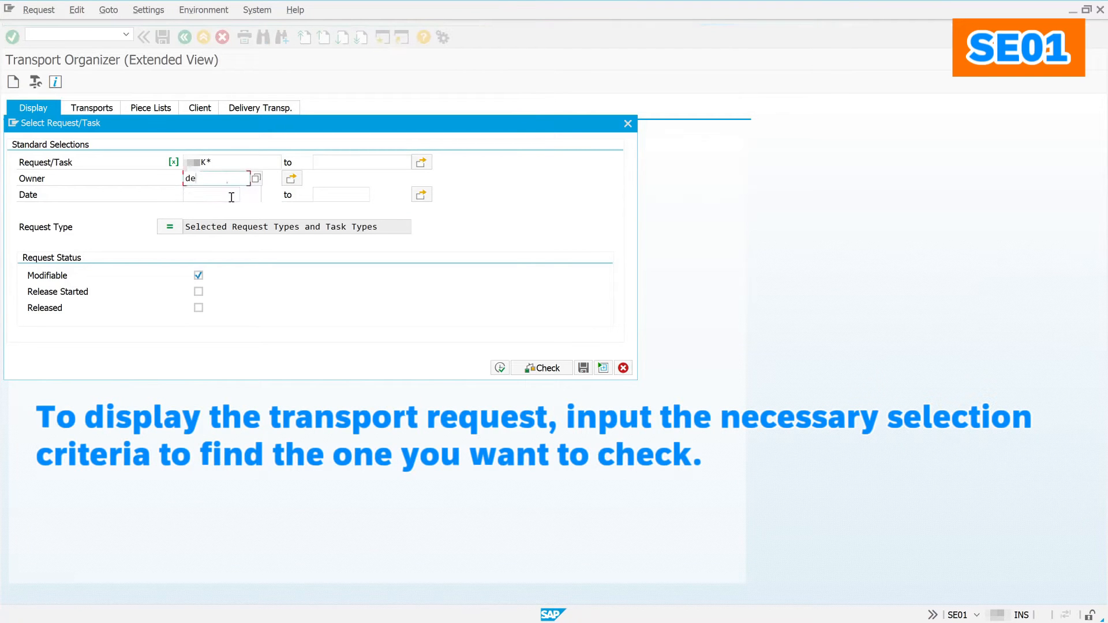
click(170, 228)
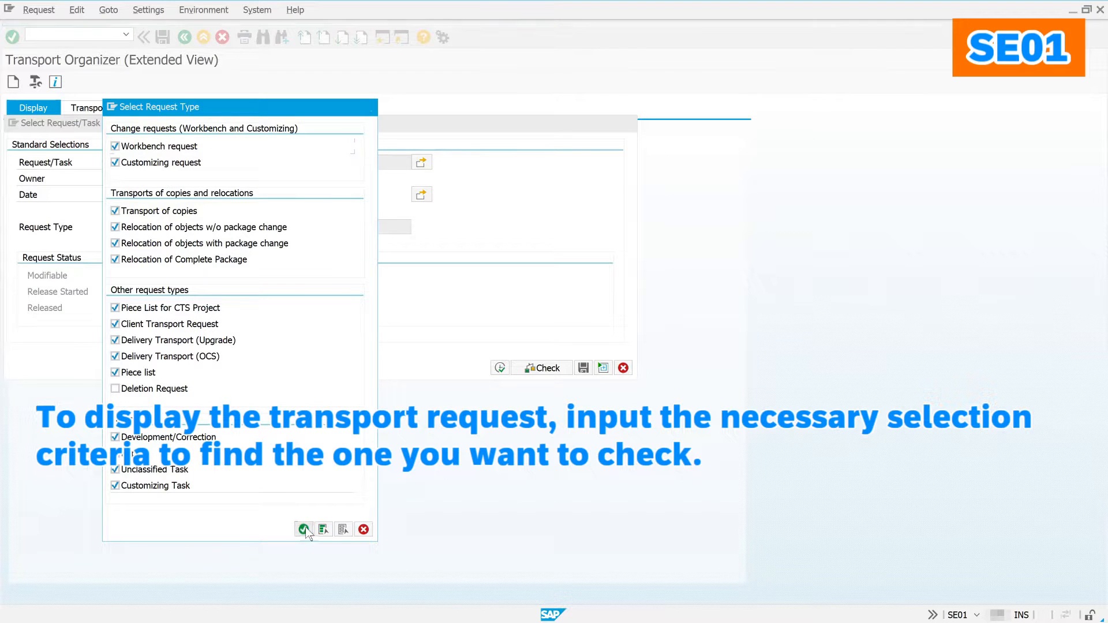
click(304, 529)
Step: Include release-started requests, run the search and pick the released 'demo objects' request
click(198, 291)
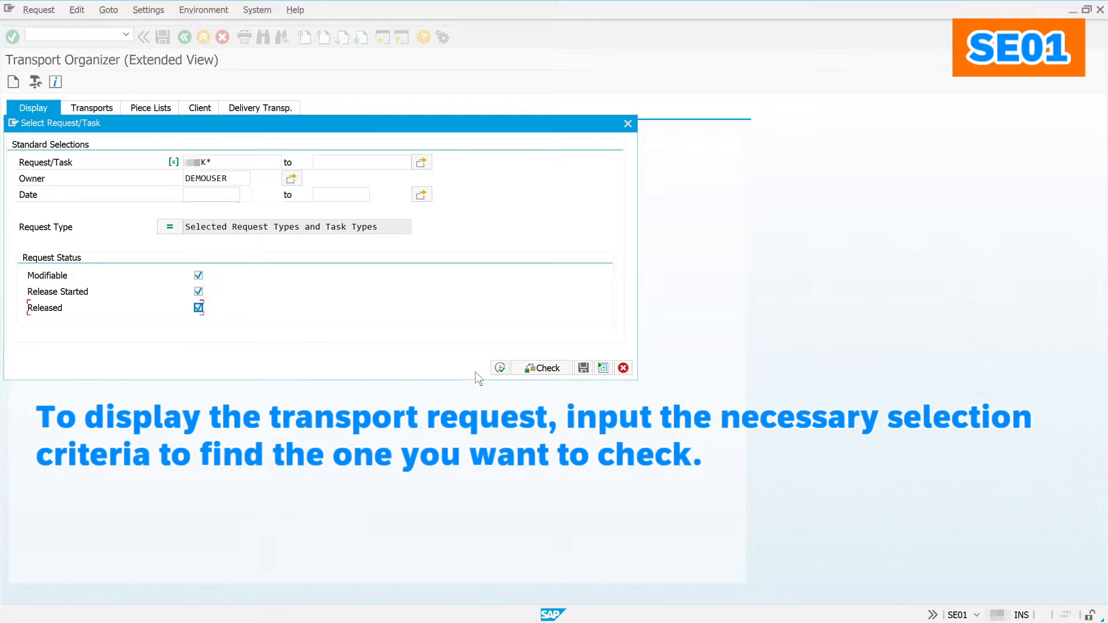
click(499, 368)
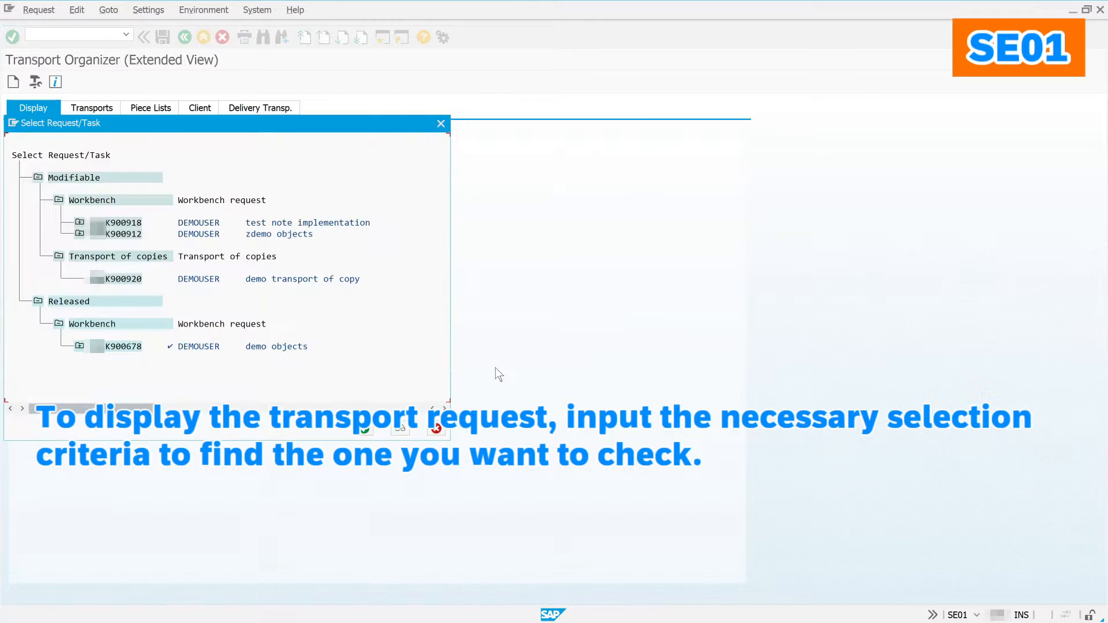
click(108, 346)
double_click(107, 346)
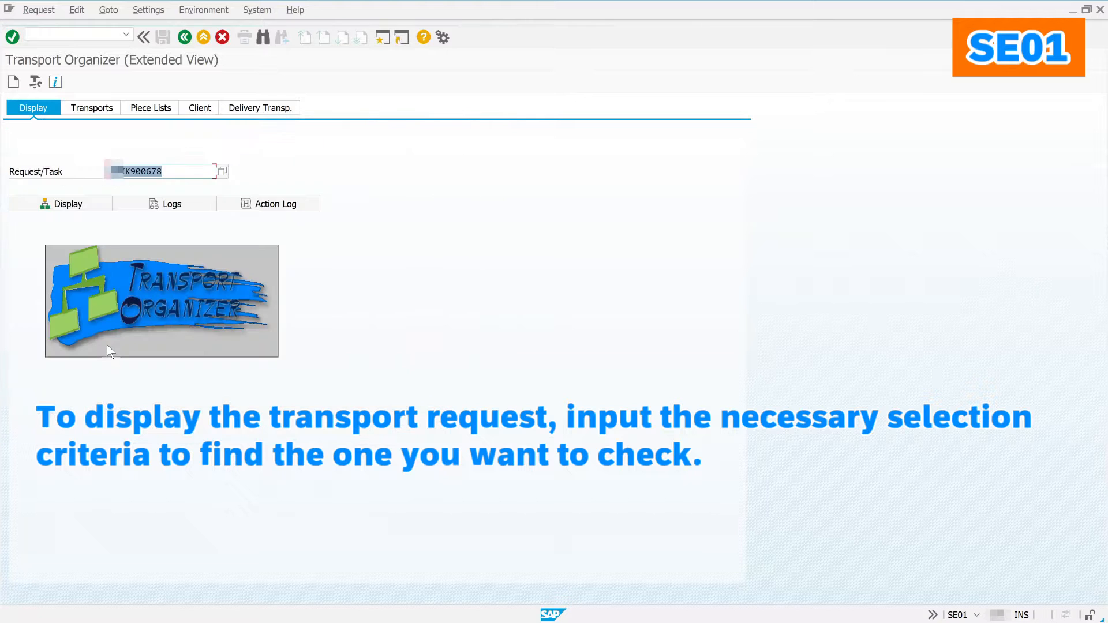
Step: Display the 'demo objects' request and browse its list of objects
click(95, 210)
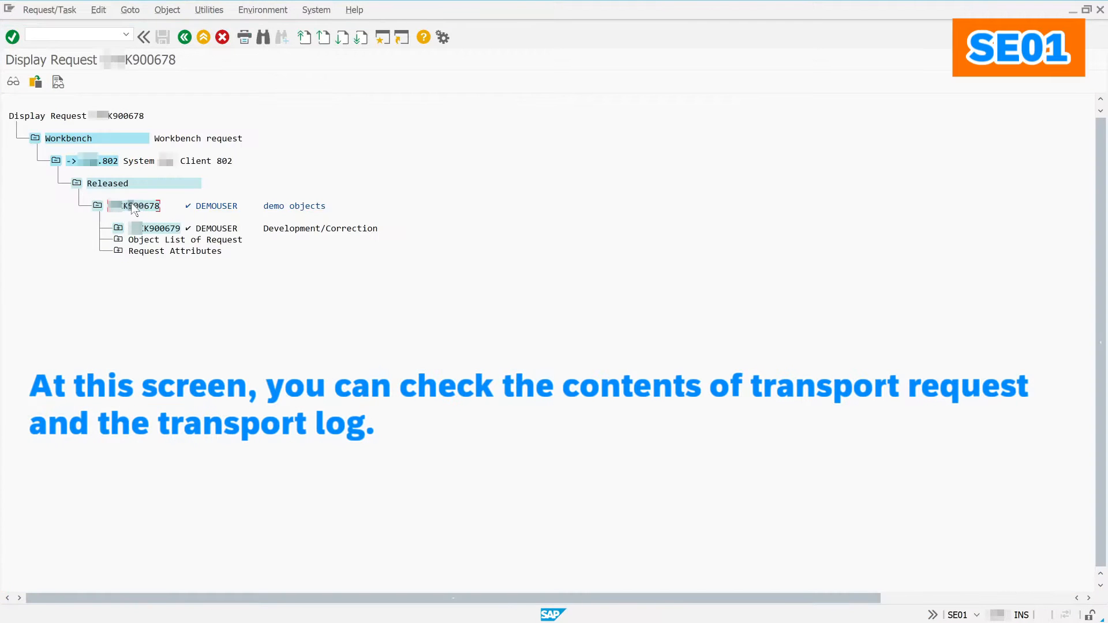
click(61, 89)
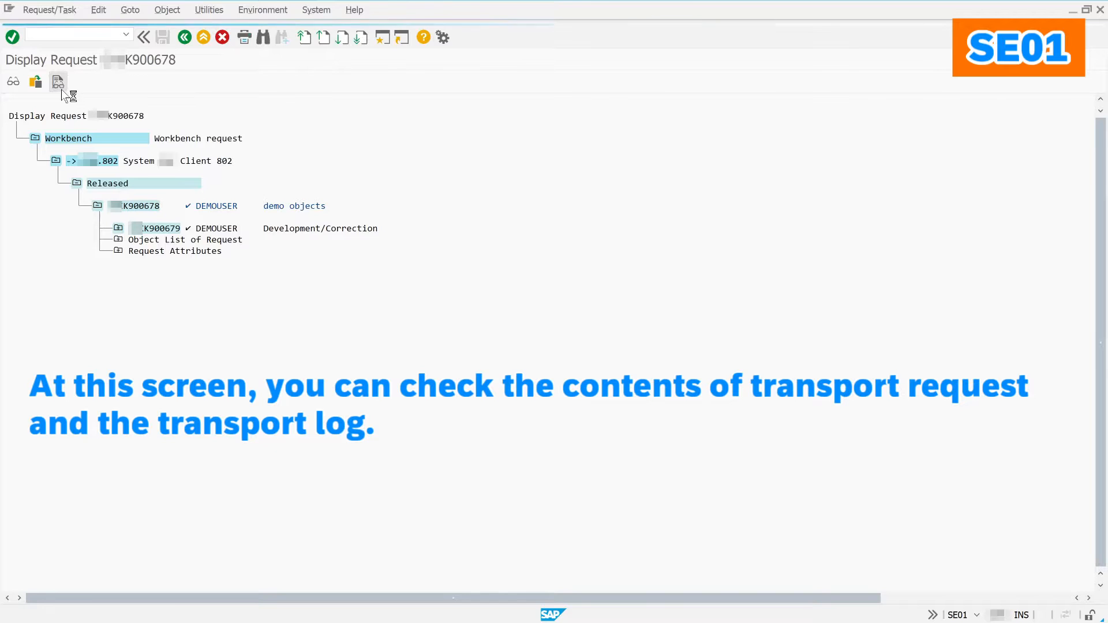
click(184, 38)
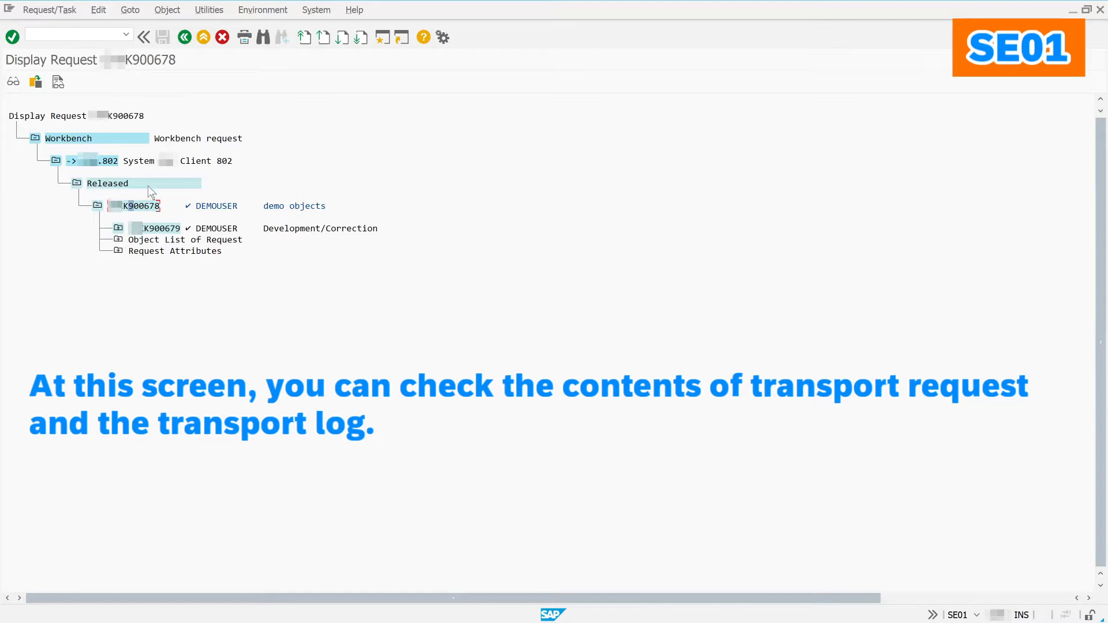
double_click(134, 207)
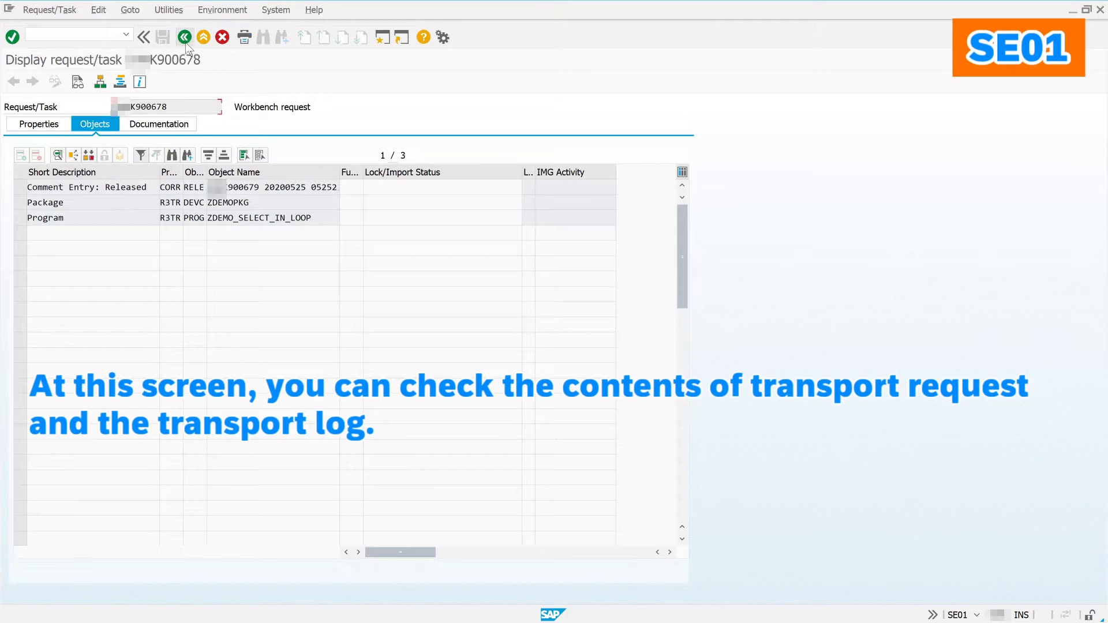
click(186, 44)
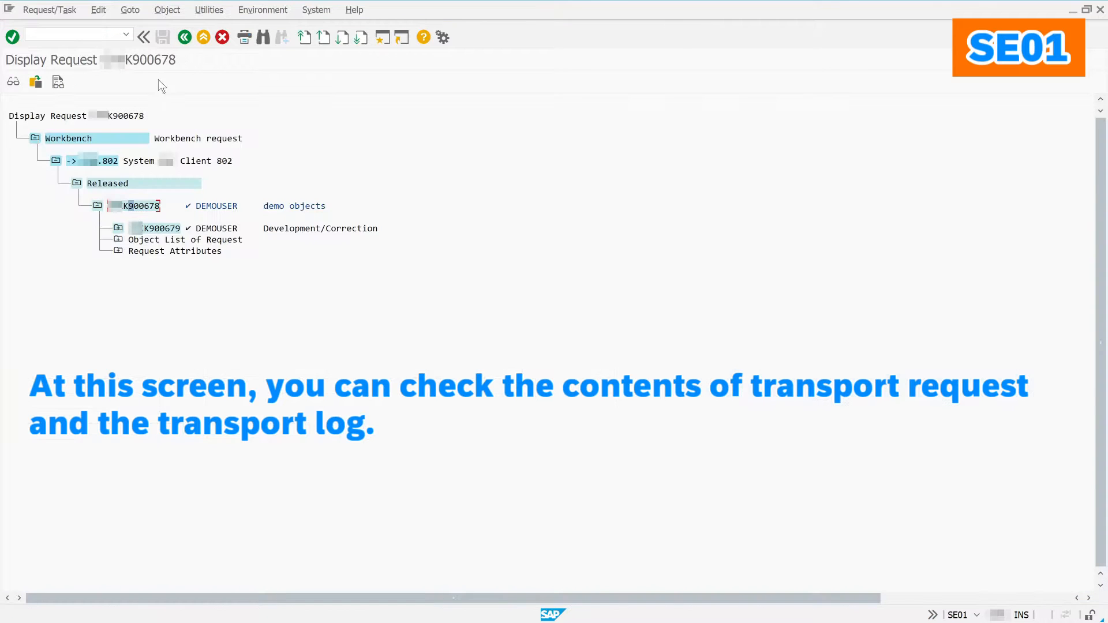
Step: Open the 100 Export log and expand its program export section, ending with return code 0
click(57, 83)
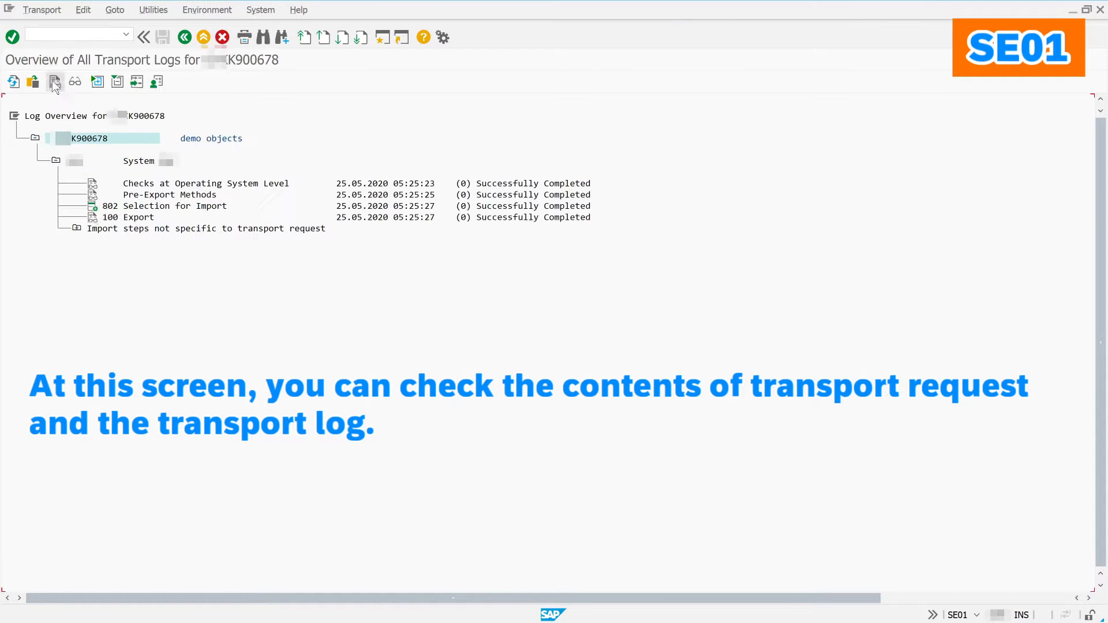
double_click(93, 218)
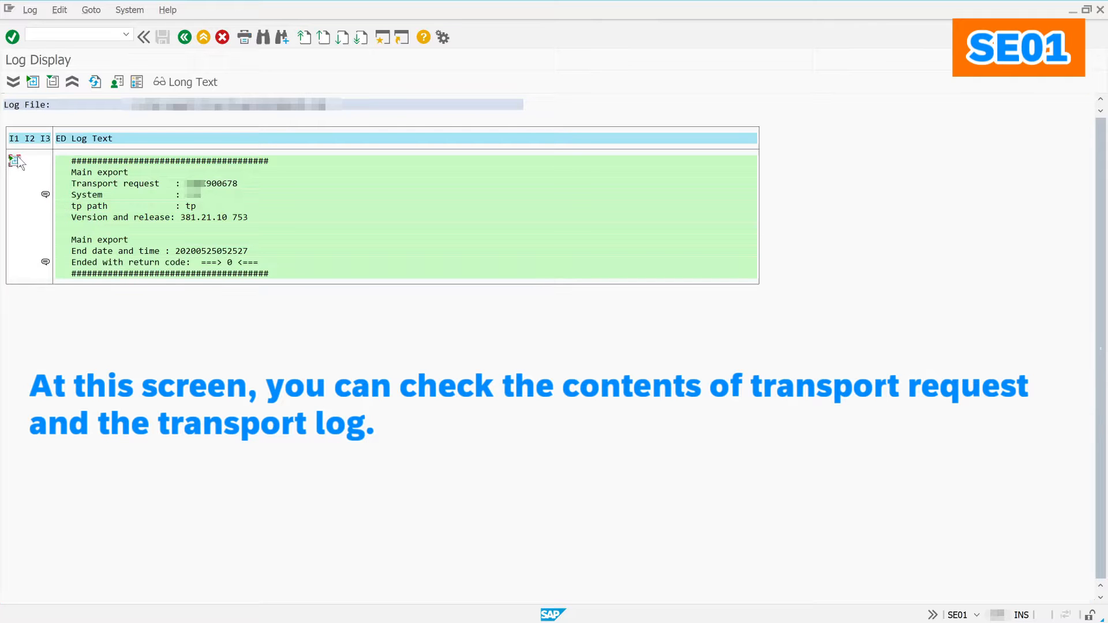
click(15, 161)
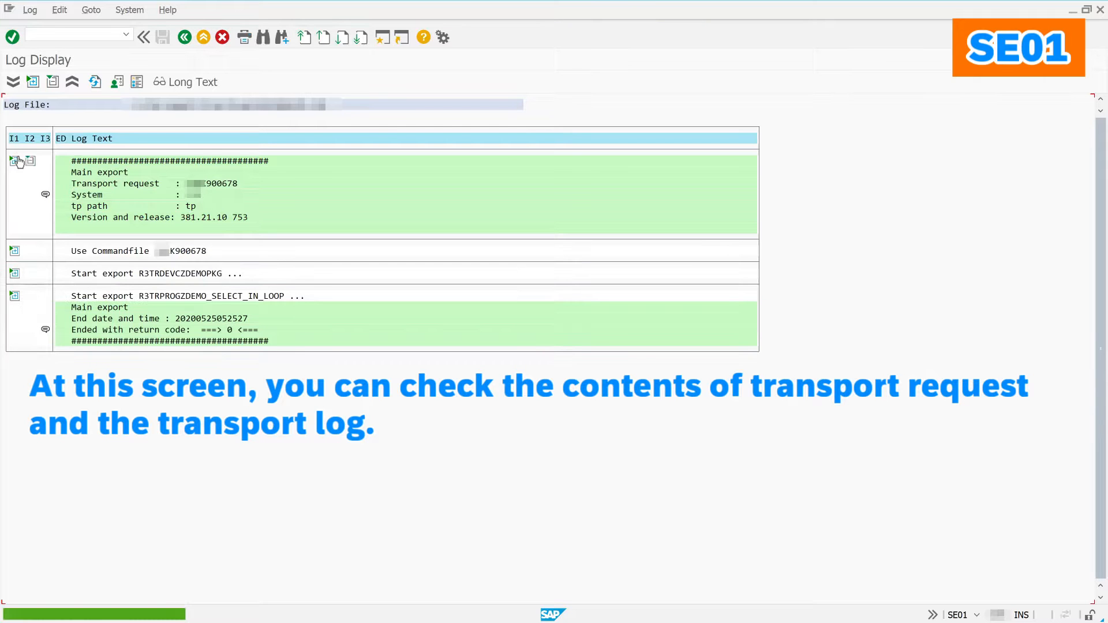
click(15, 296)
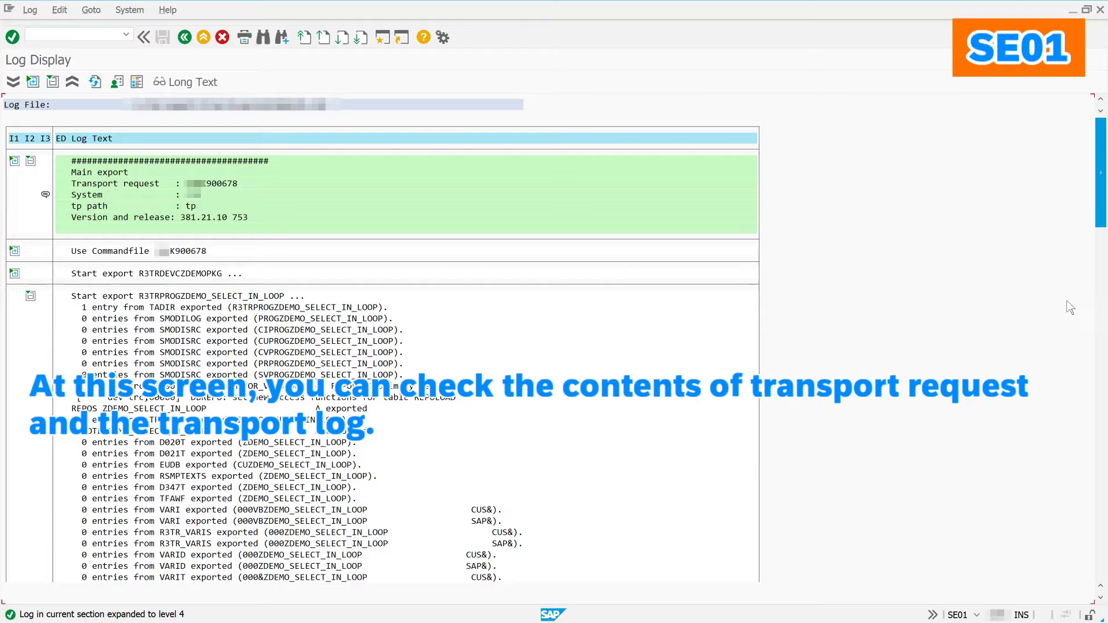
drag(1061, 445, 1094, 551)
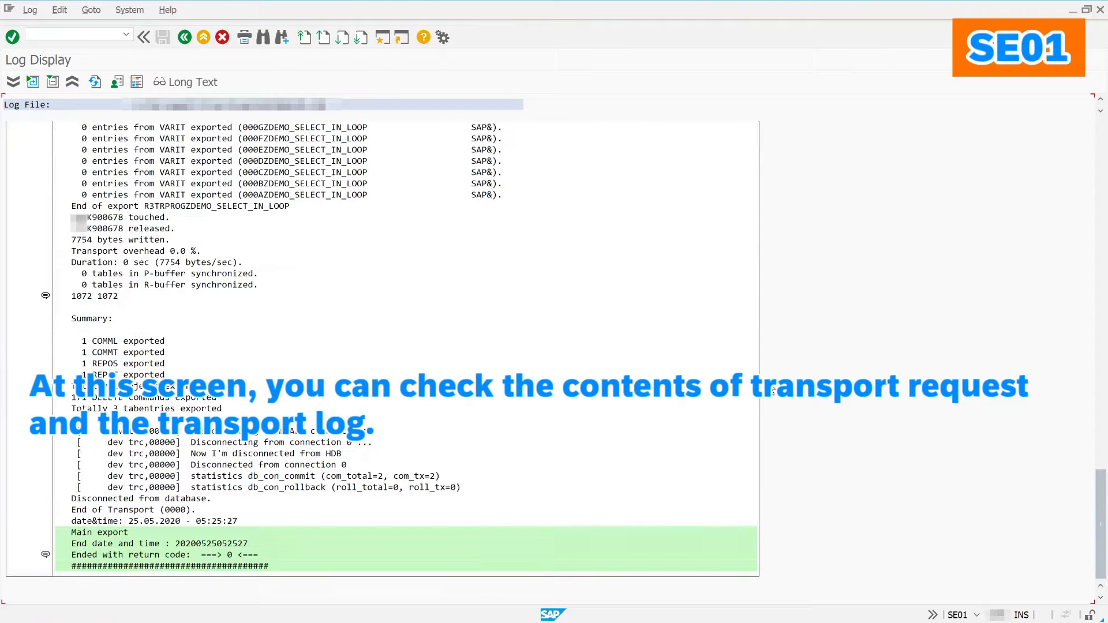
Step: Return to the Transport Organizer start screen and start creating a new request
click(185, 38)
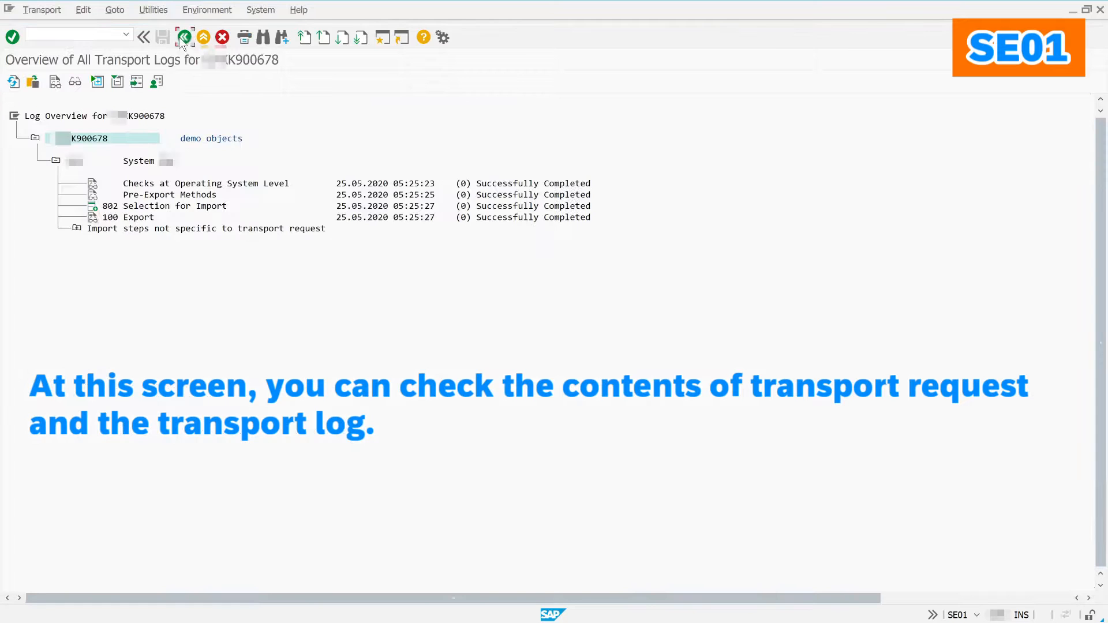
click(184, 38)
click(183, 38)
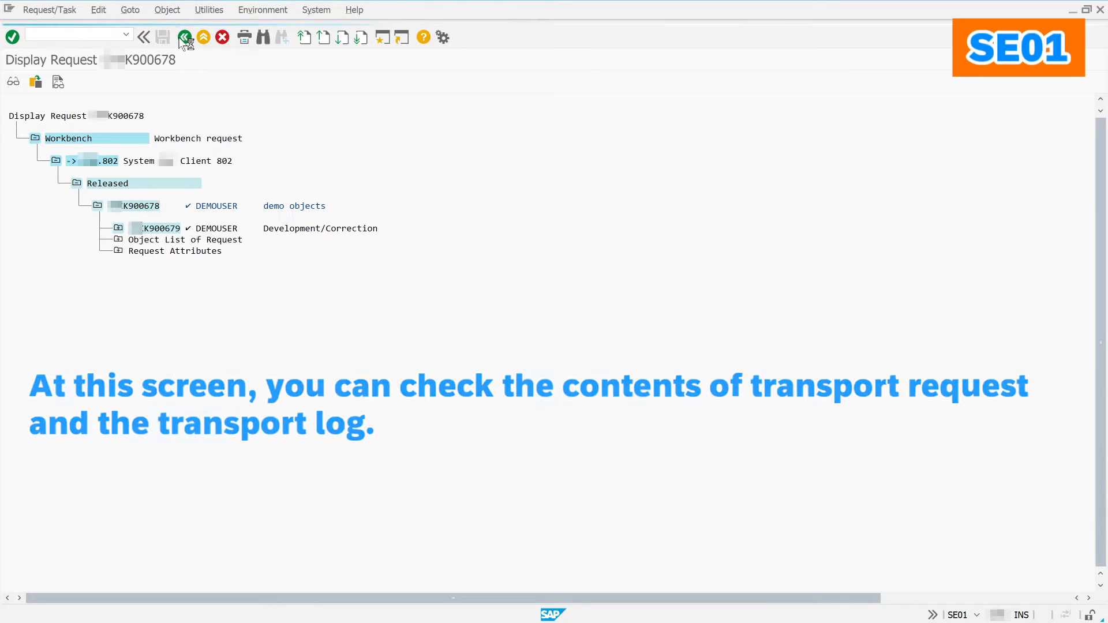
click(13, 82)
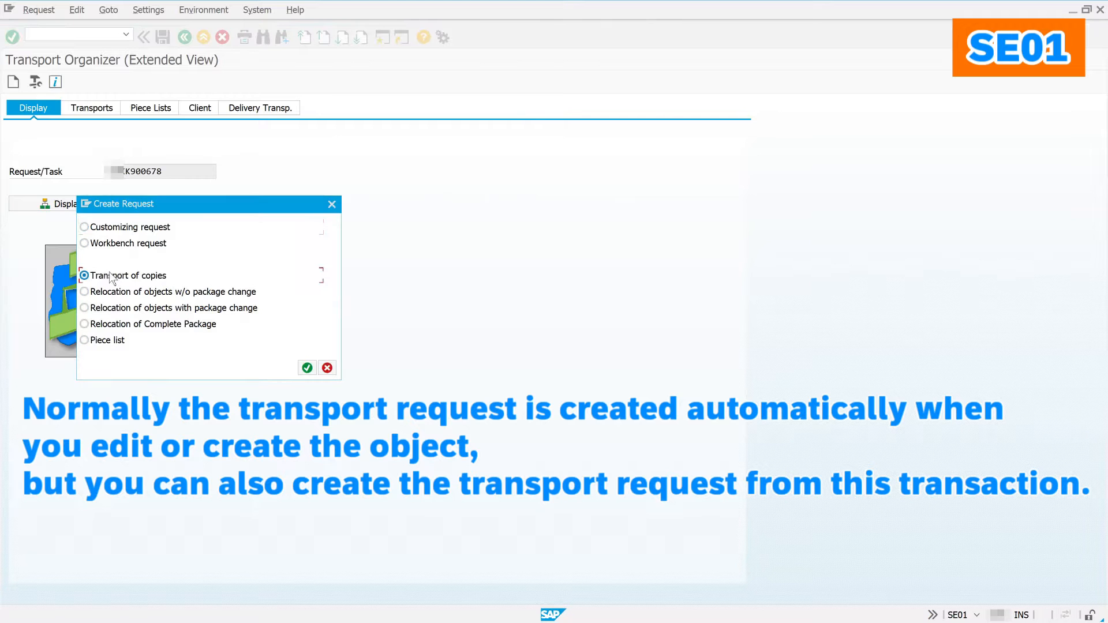
Step: Set the transport-of-copies request's target to system DMY, client 100
click(306, 369)
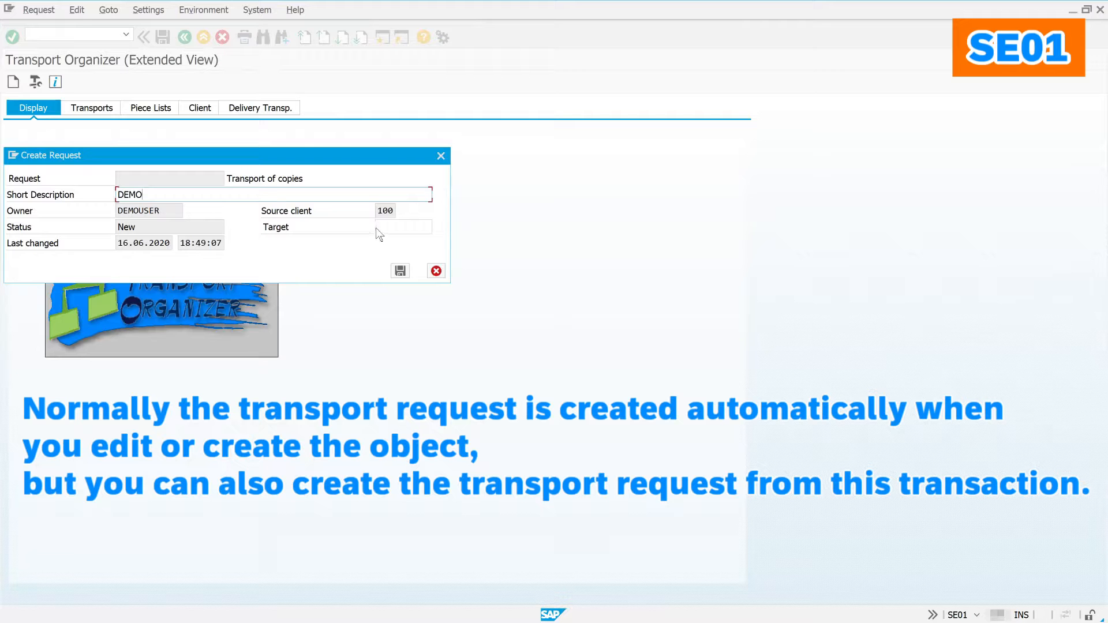
click(410, 229)
click(434, 230)
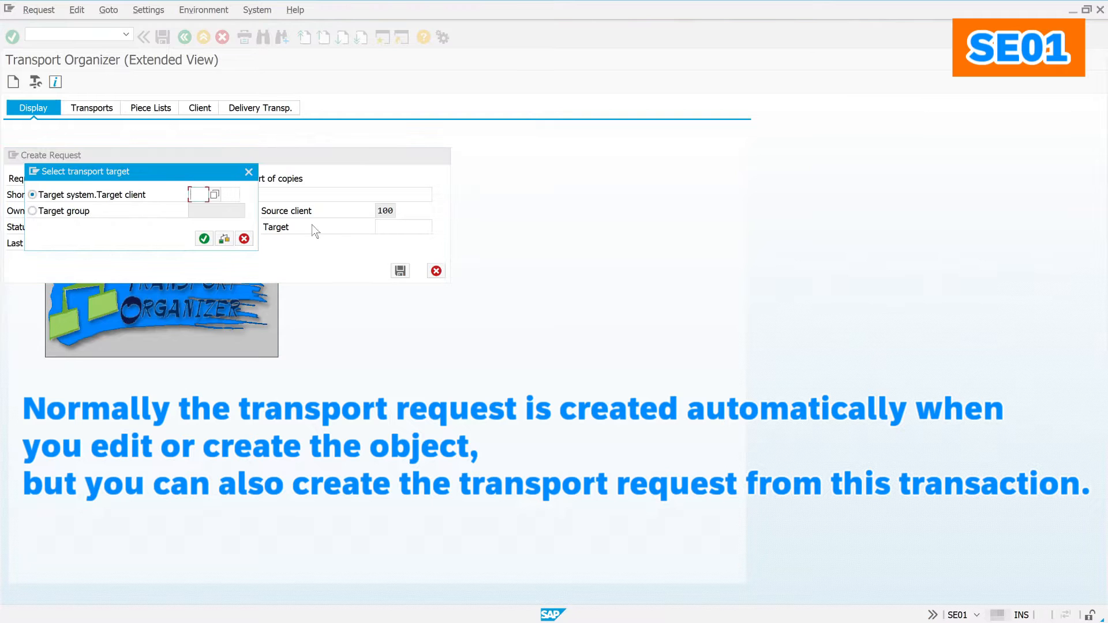
click(213, 196)
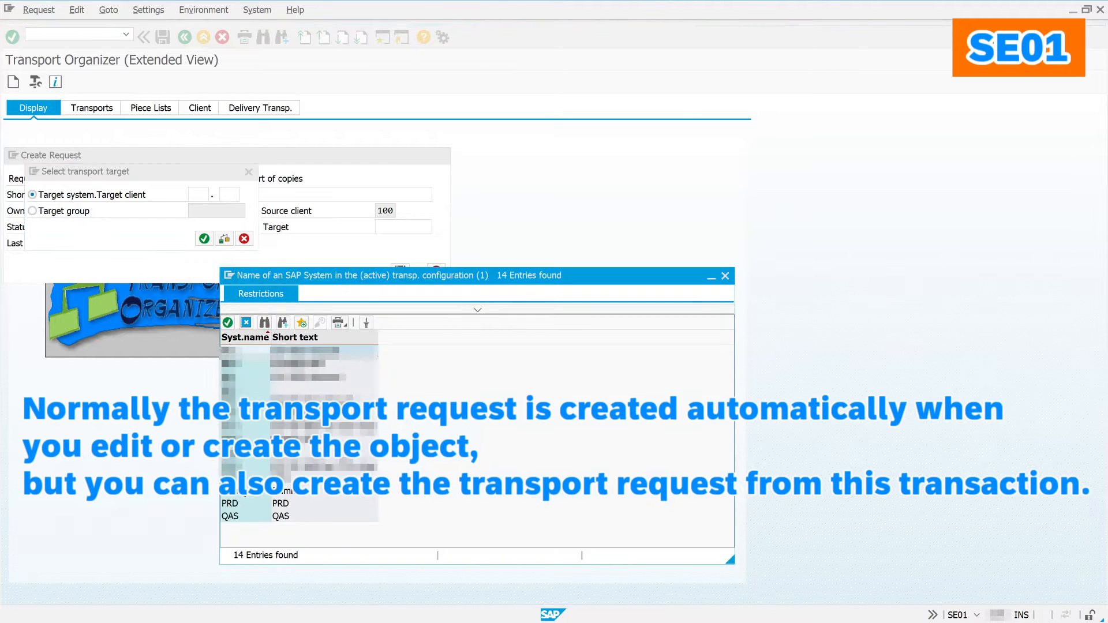
double_click(254, 493)
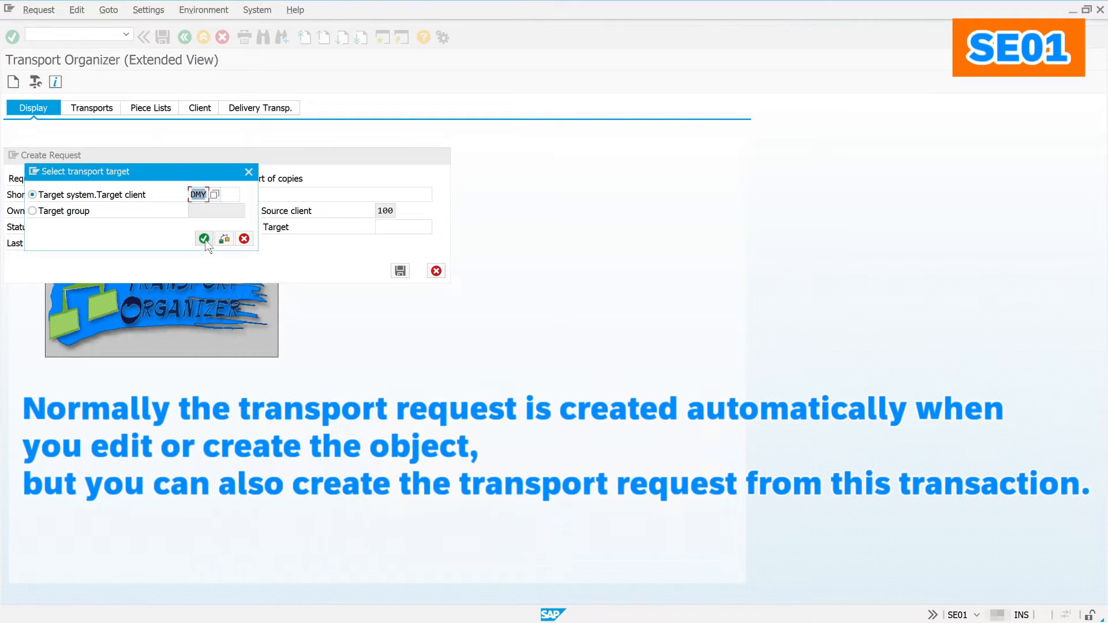
click(205, 239)
click(205, 239)
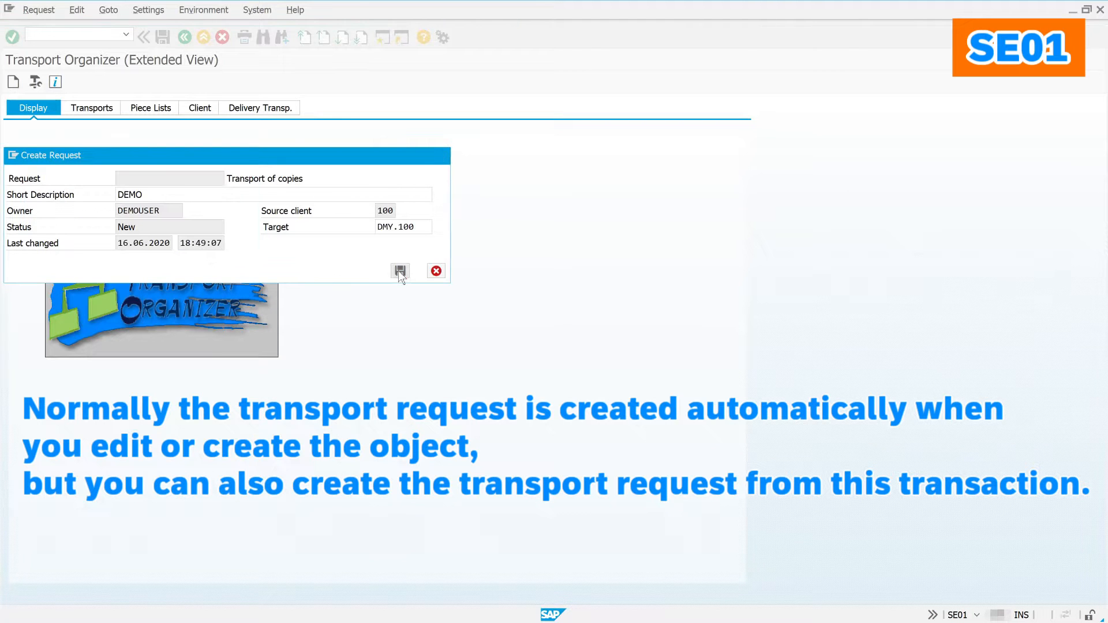
Step: Save the DEMO request and return to SE01's Transports listing
click(400, 271)
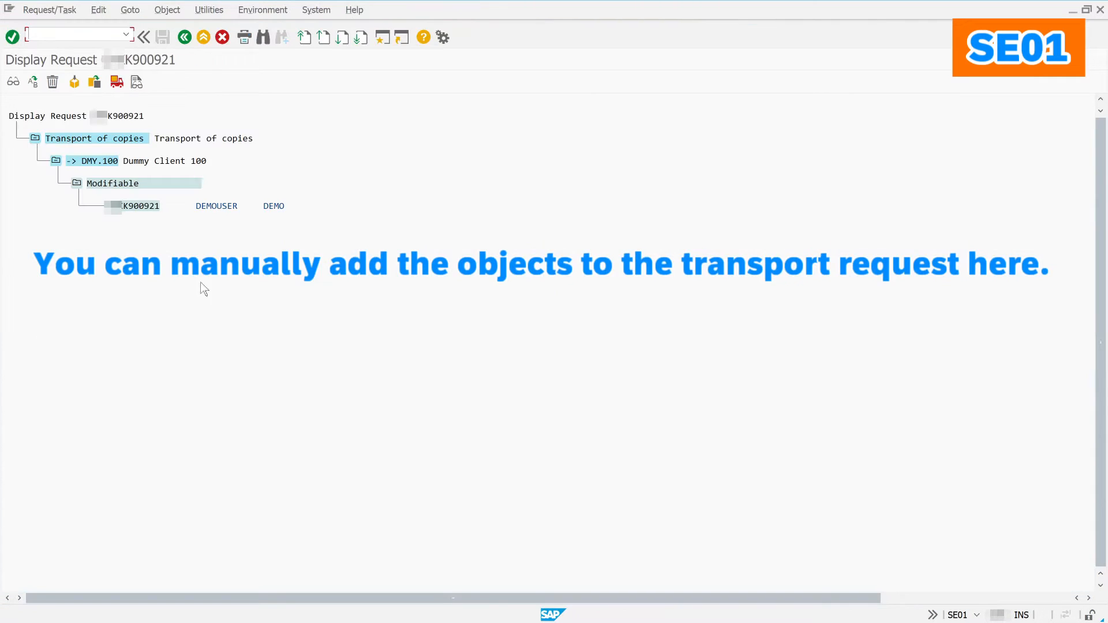
click(184, 41)
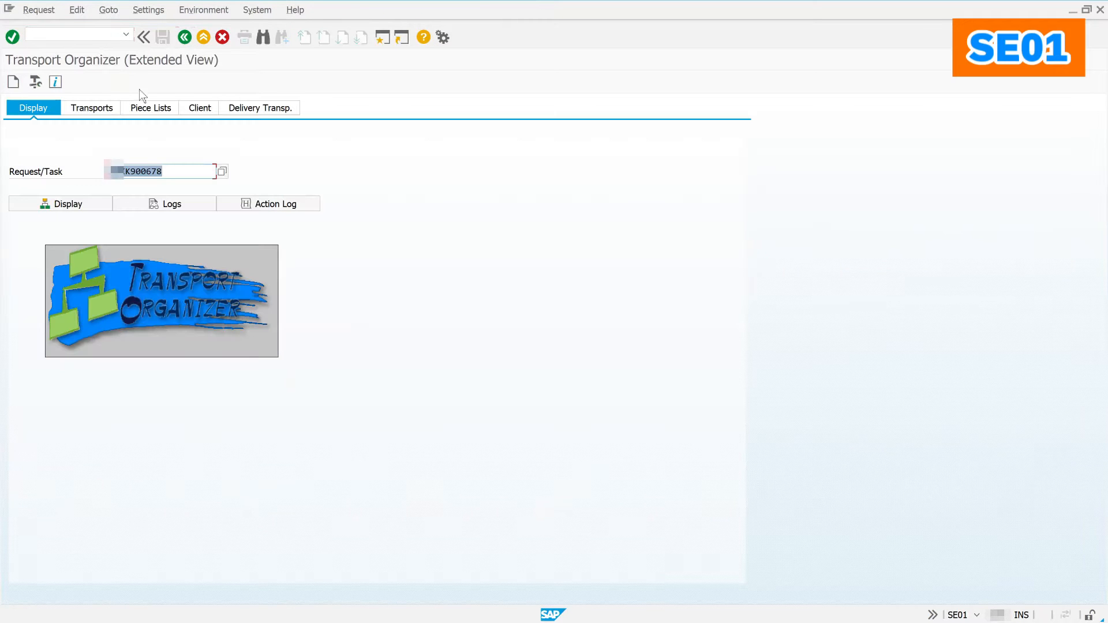
click(94, 112)
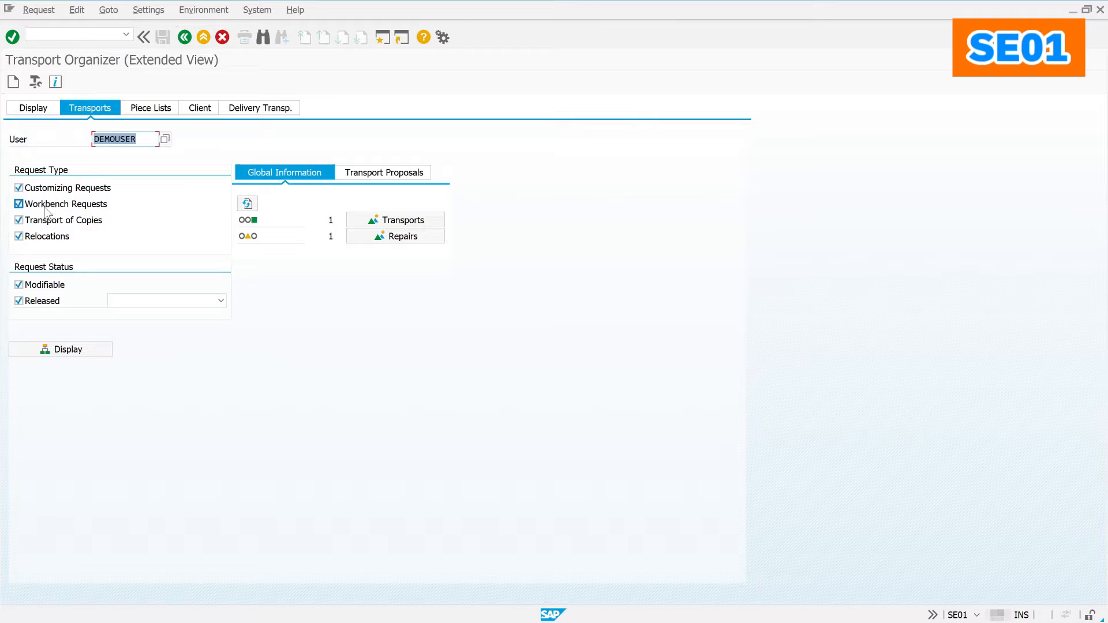
Step: List the user's requests and expand K900912, its task K900913 and the Program node
click(79, 347)
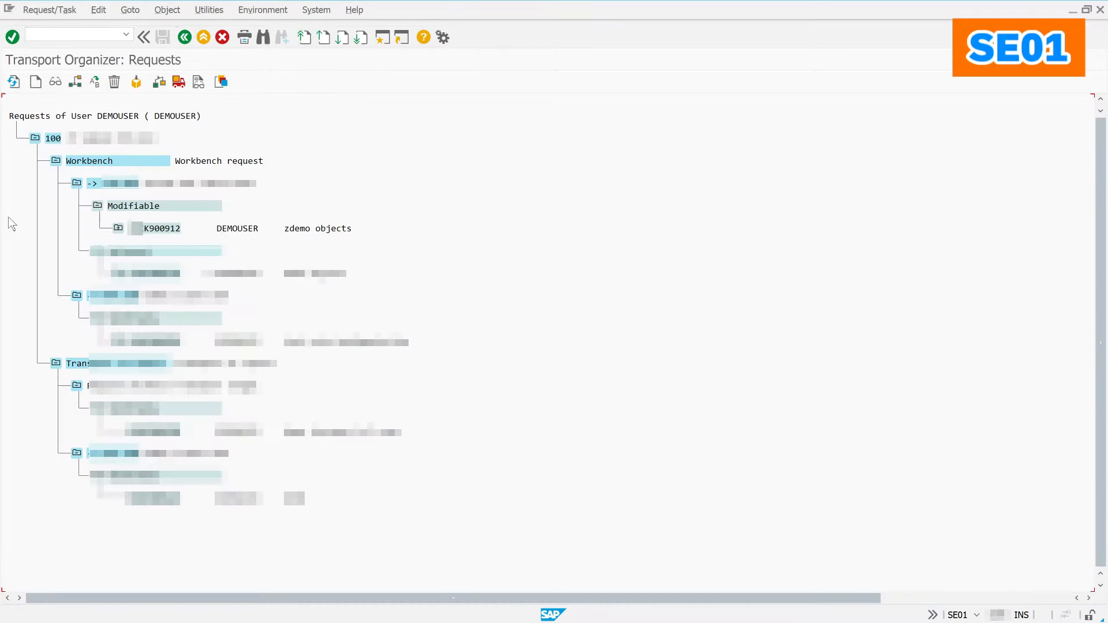
click(118, 228)
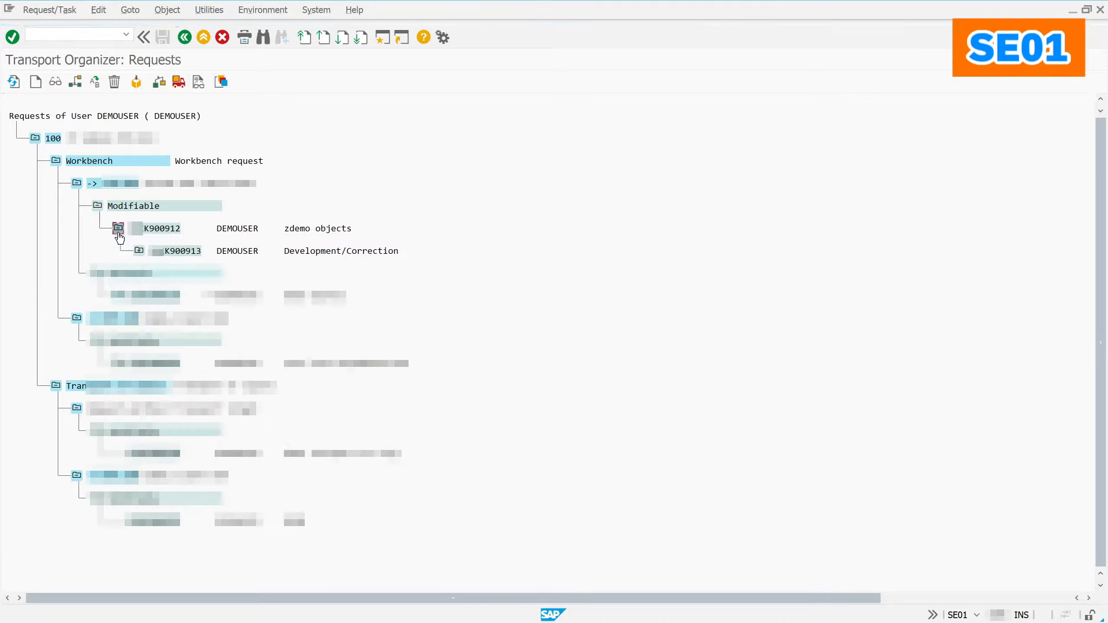
click(139, 250)
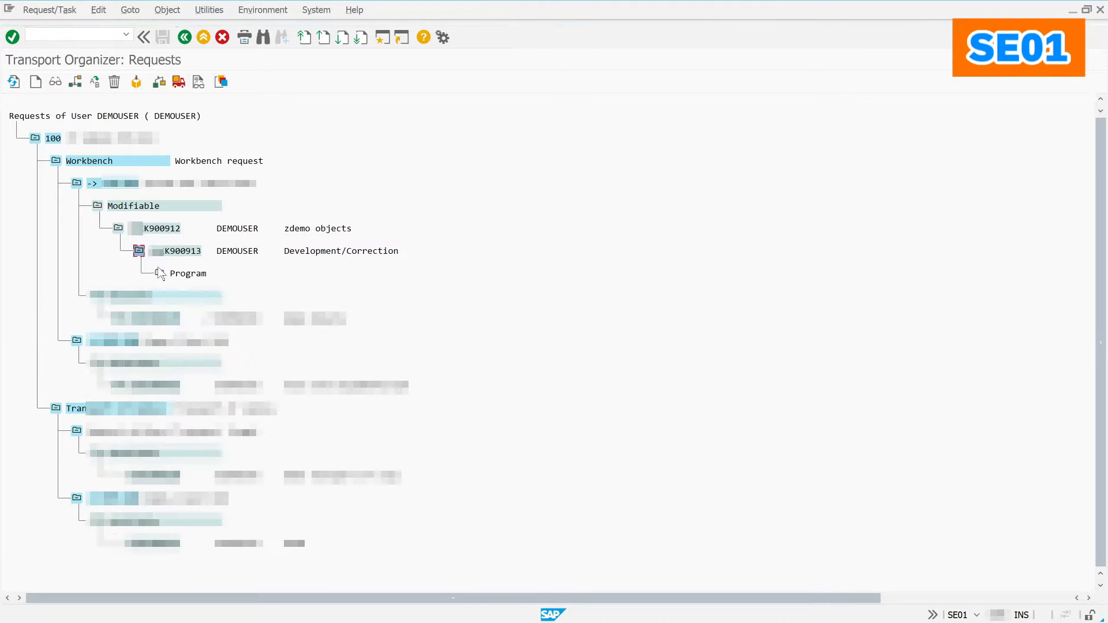
click(159, 273)
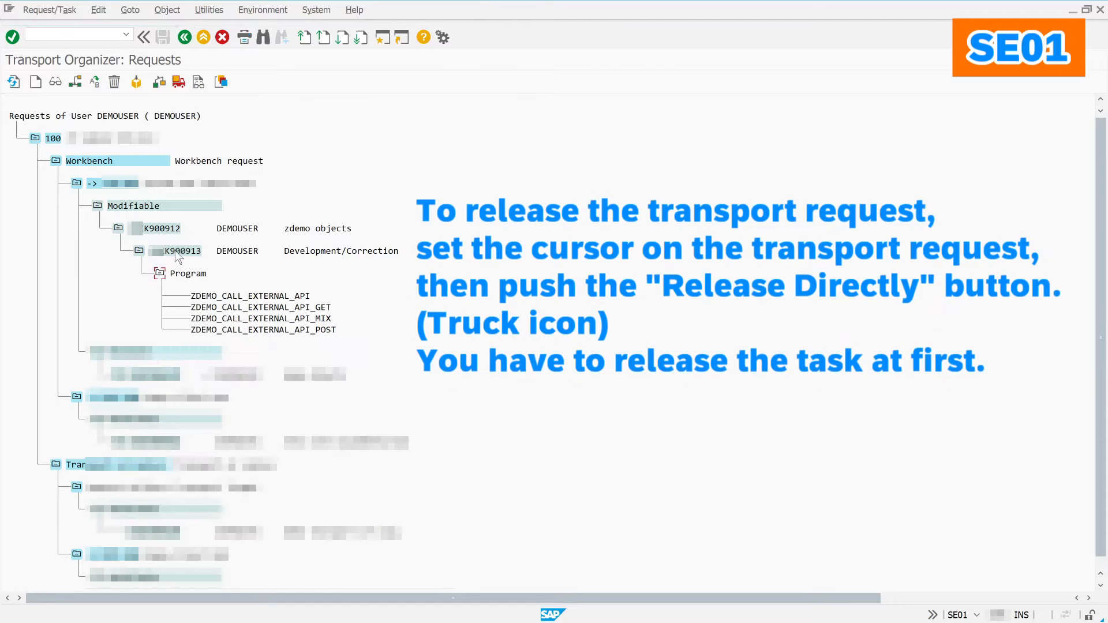
Step: Release task K900913, then release request K900912 directly for export
click(178, 81)
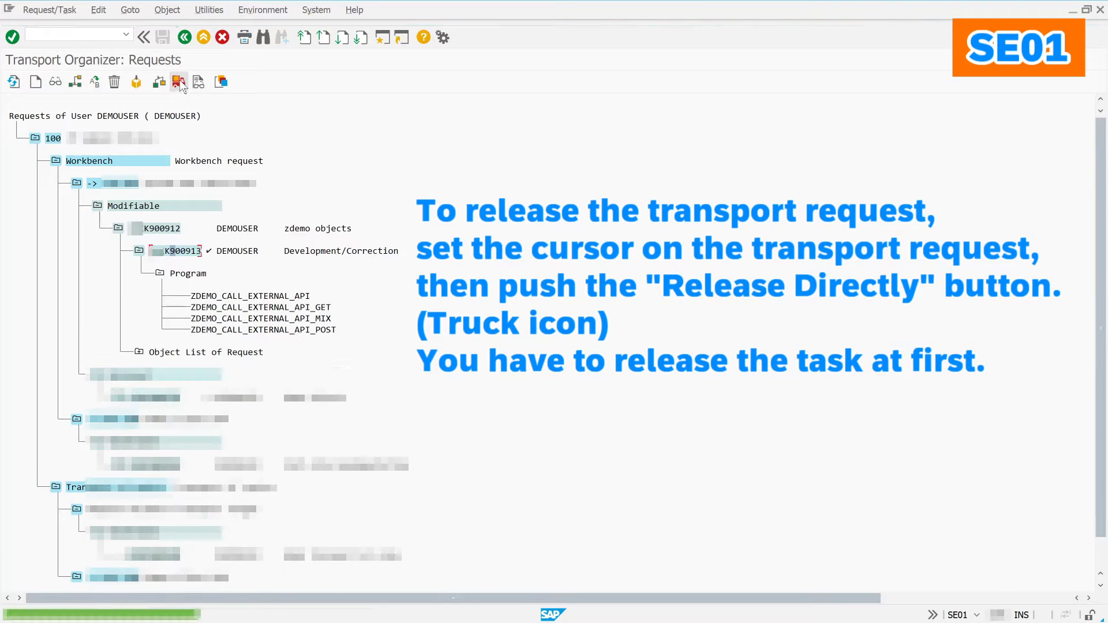
click(149, 227)
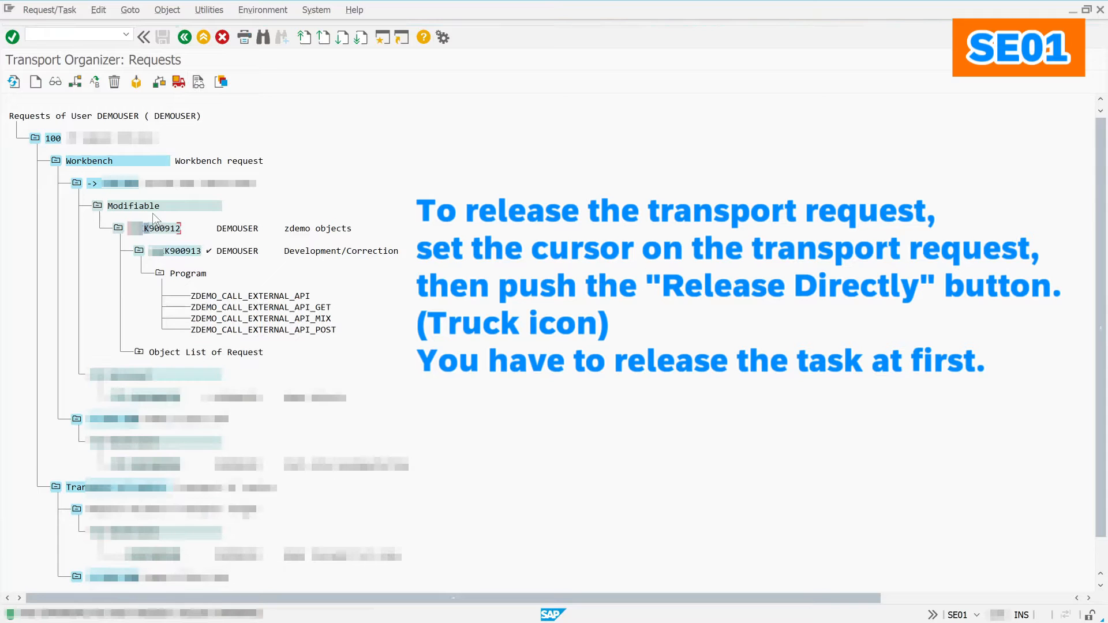
click(184, 85)
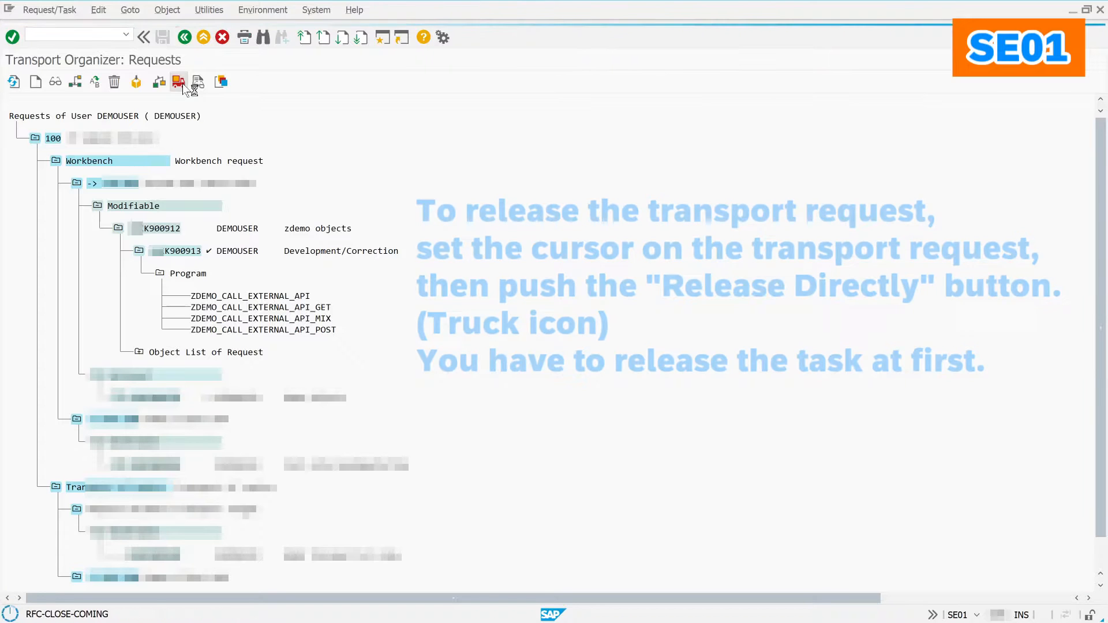
Step: Refresh the log overview and open the 100 Export log with the API_POST section expanded
click(14, 82)
click(16, 83)
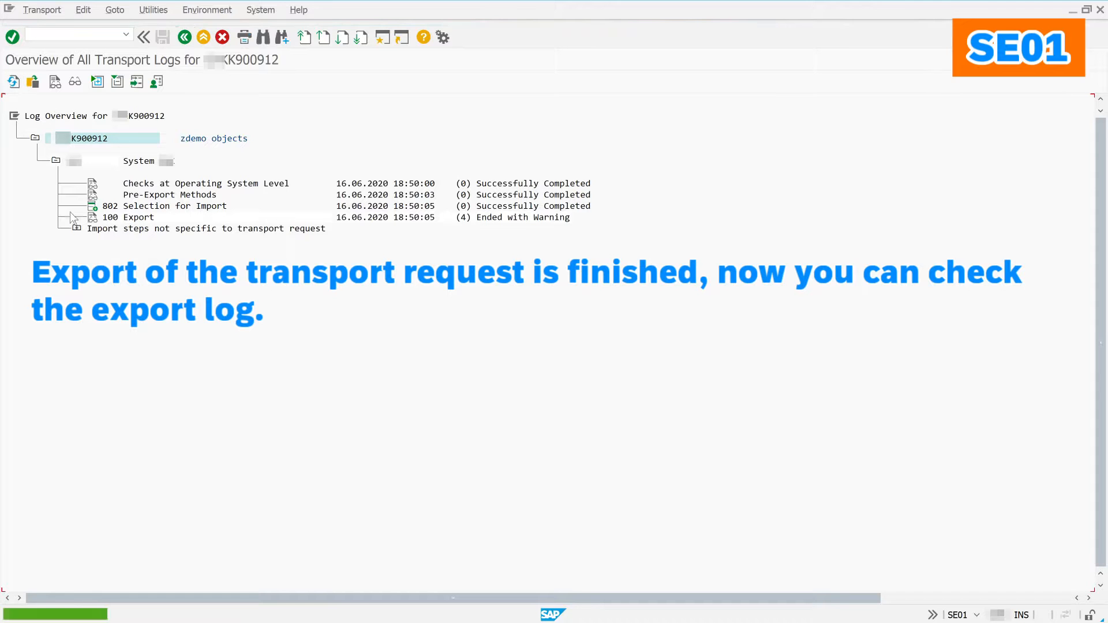
double_click(91, 219)
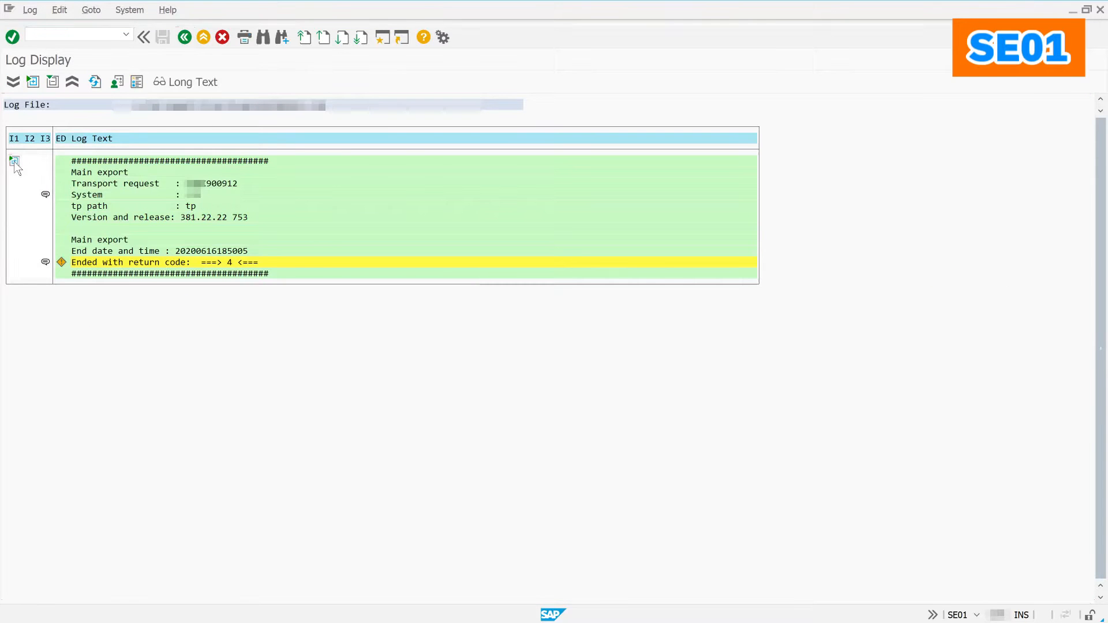
click(16, 164)
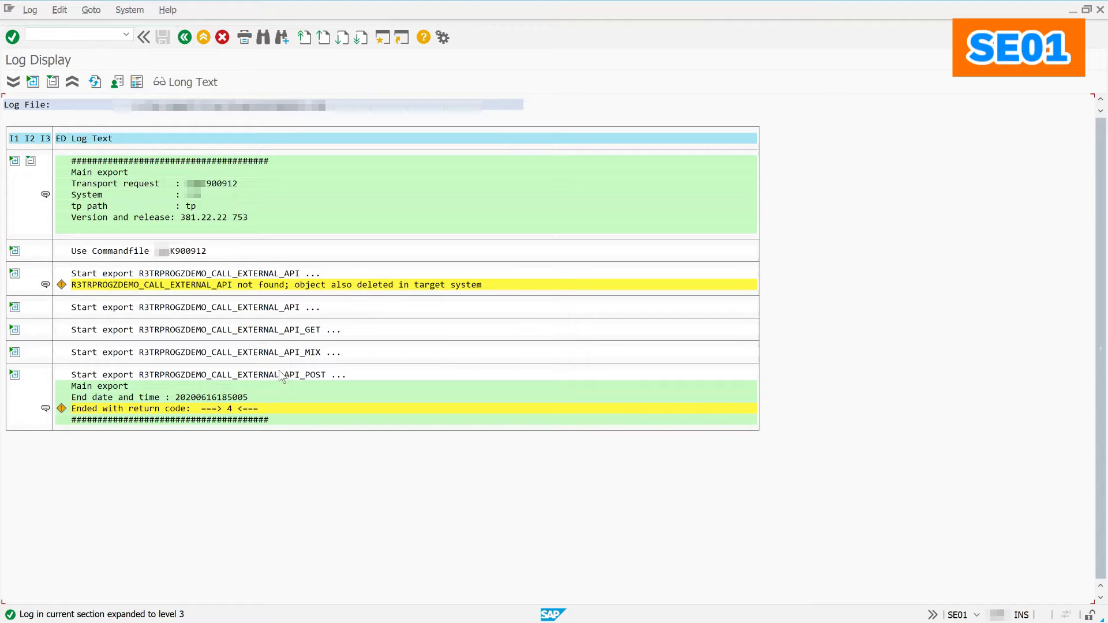
click(15, 375)
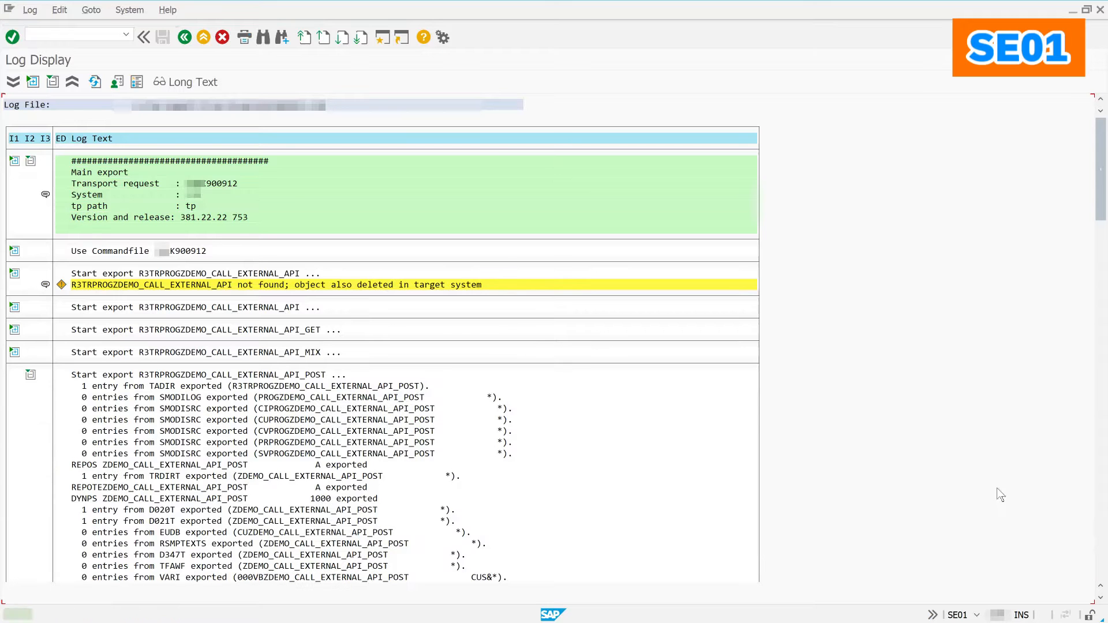
Step: Page to the export log's end (return code 4) and go back to the request list
click(1099, 485)
click(1099, 485)
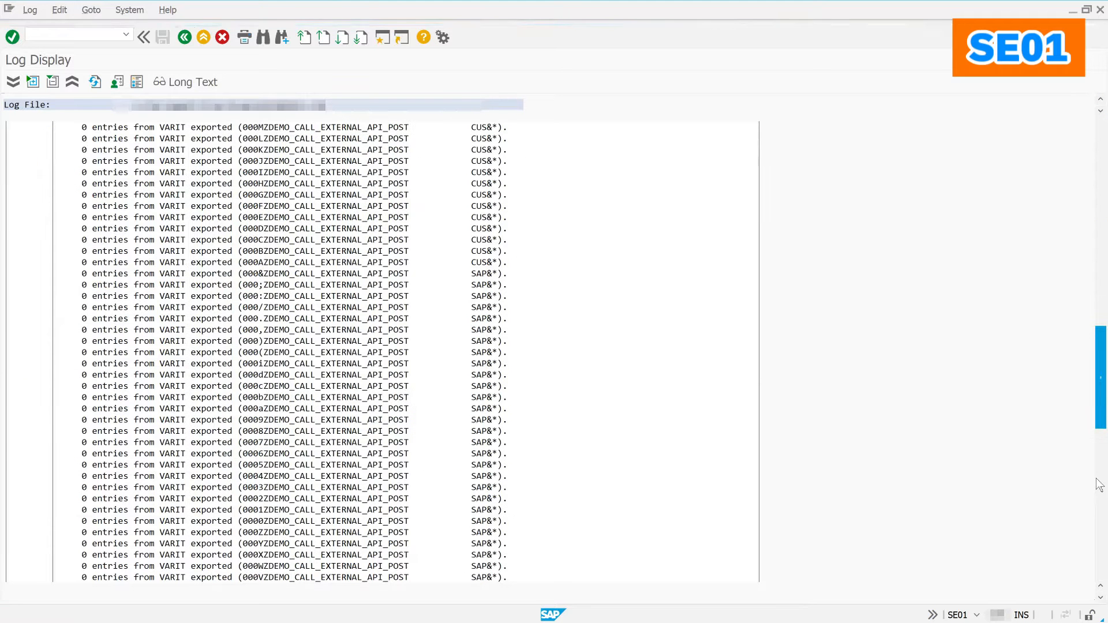
click(1100, 484)
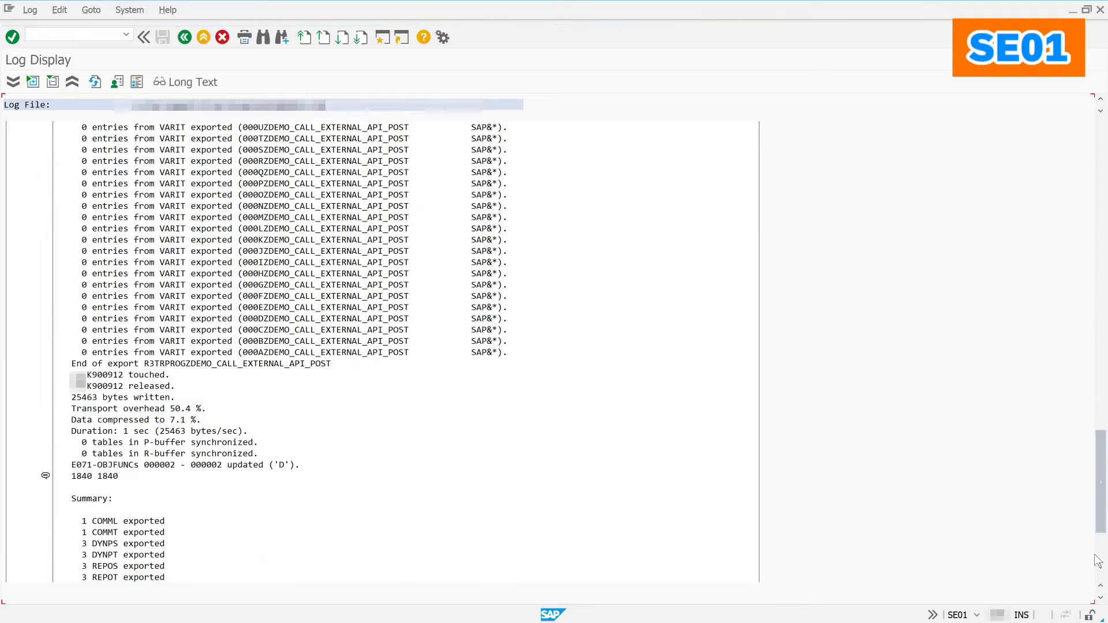
click(1099, 574)
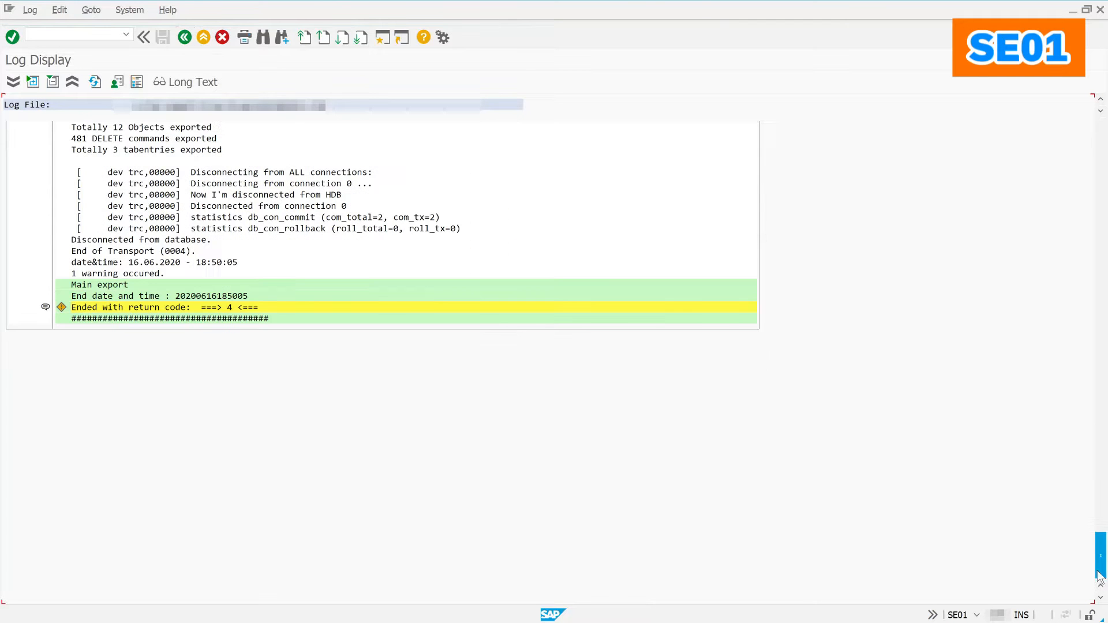
click(182, 38)
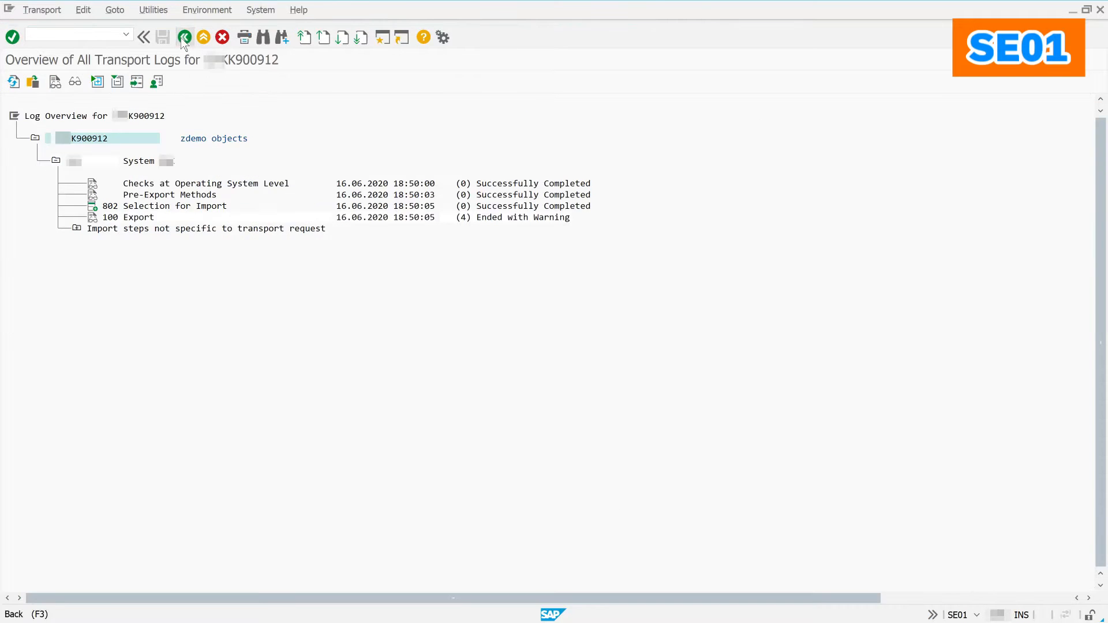
click(180, 37)
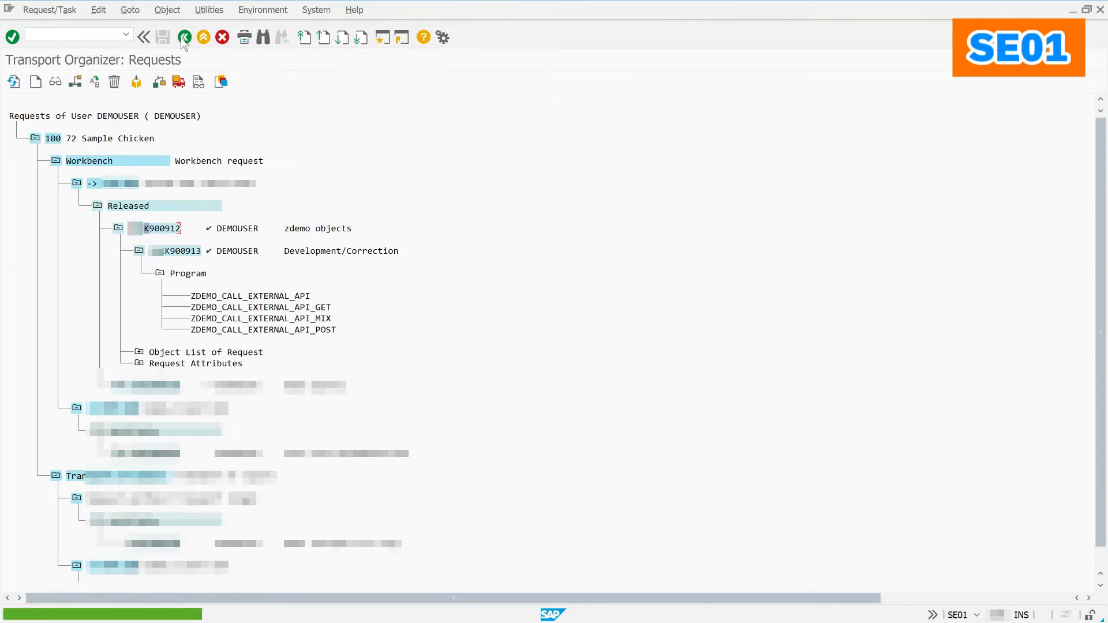
Step: List the current user's piece lists, confirming none exist, and return to the start screen
click(183, 36)
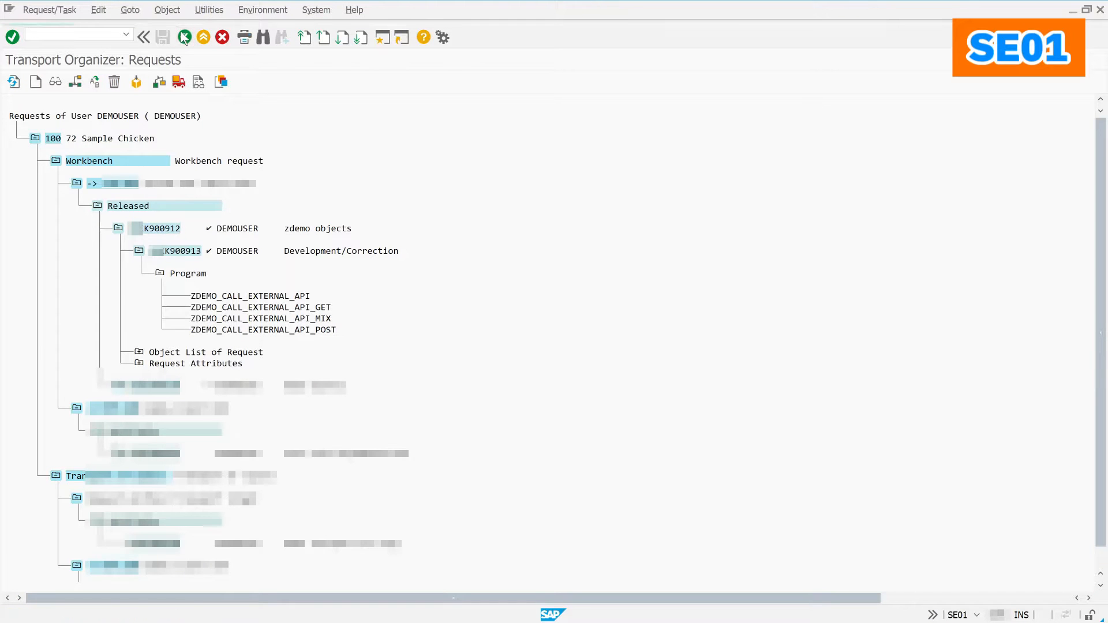
click(185, 37)
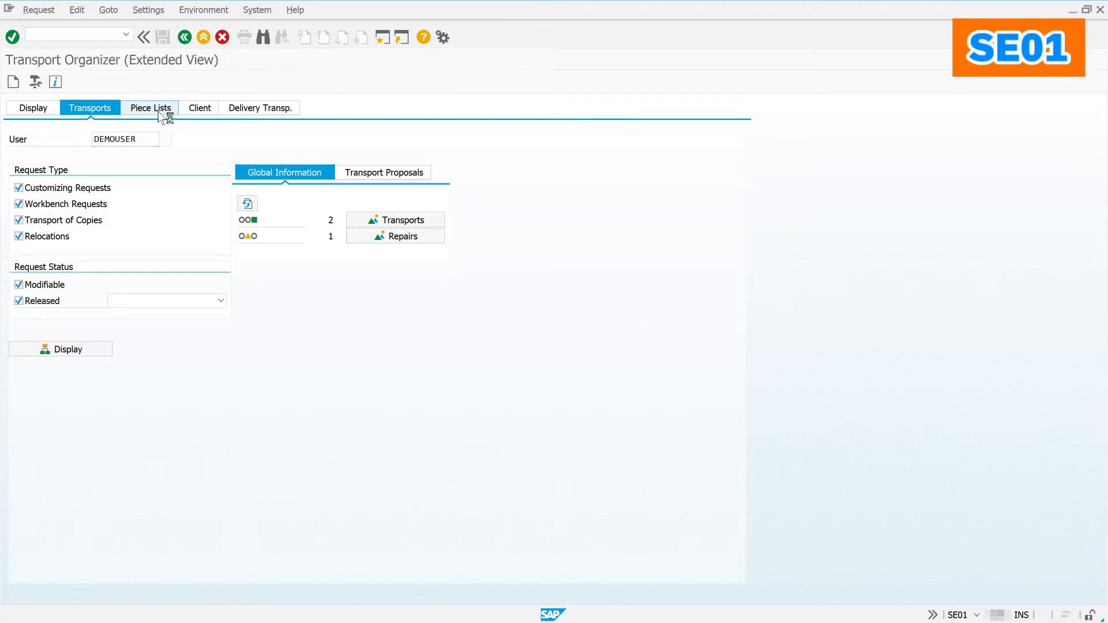
click(162, 113)
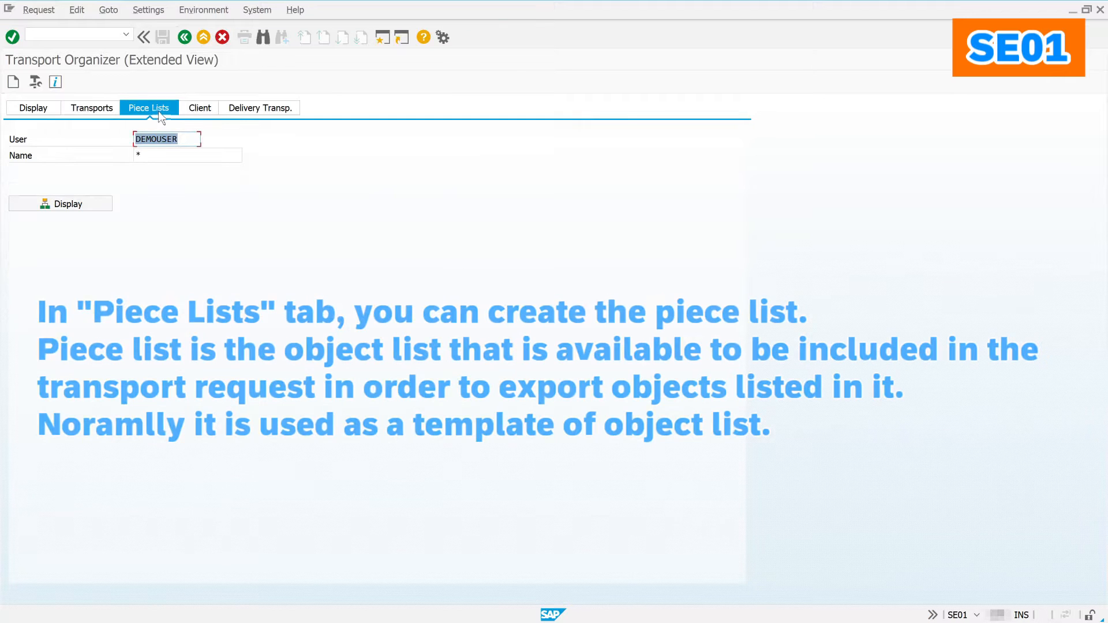
click(85, 203)
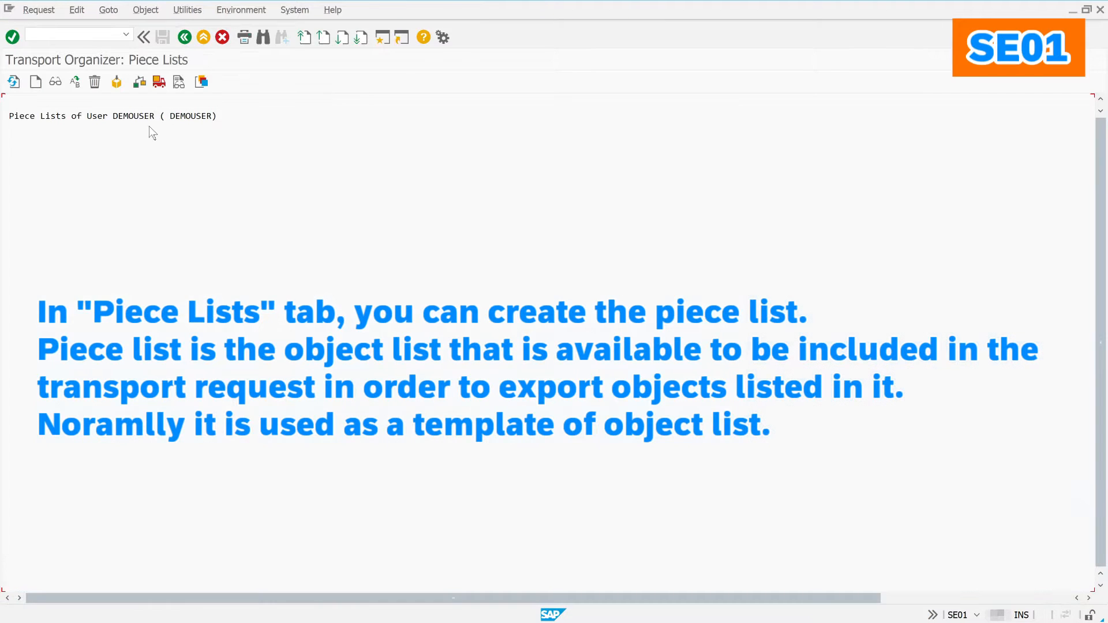
click(184, 38)
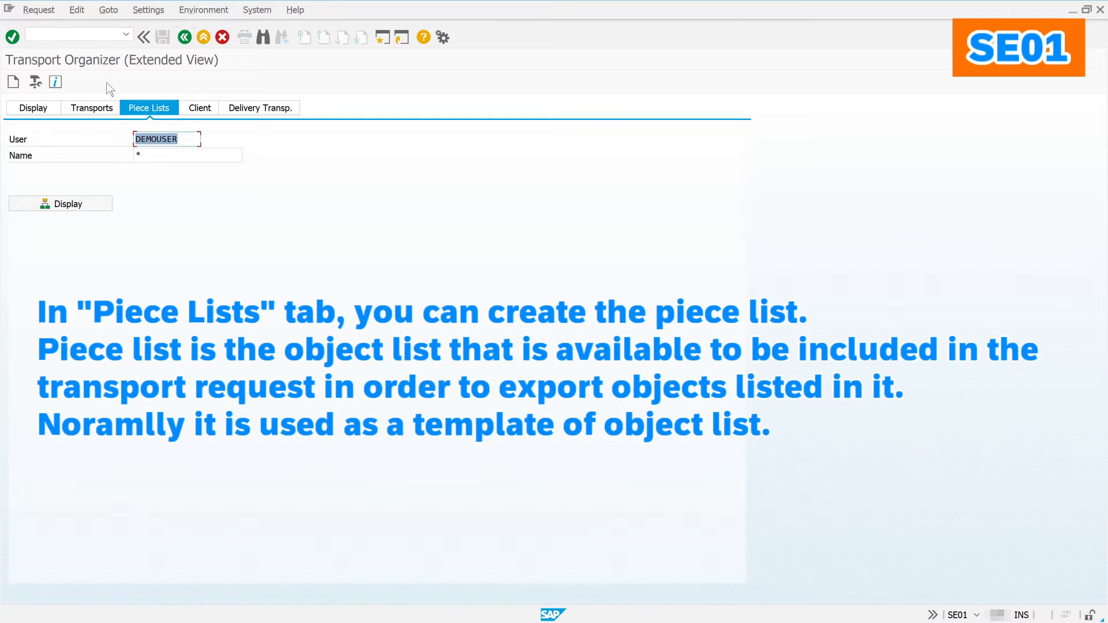
Step: Start a new piece list, cancel it without saving, and switch to client-transport search
click(19, 78)
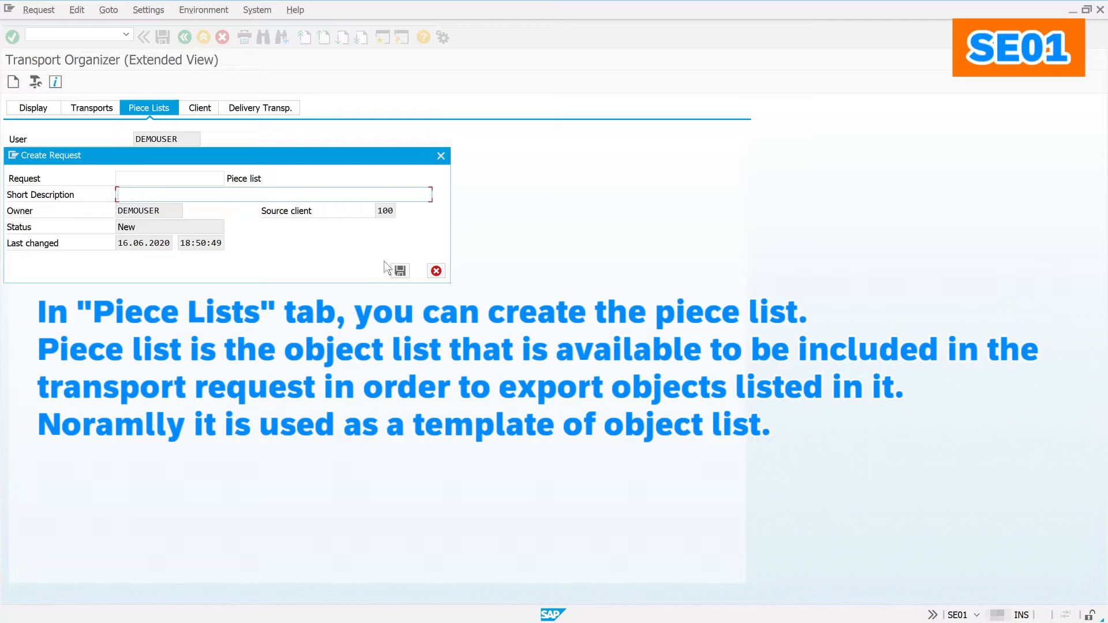
click(434, 271)
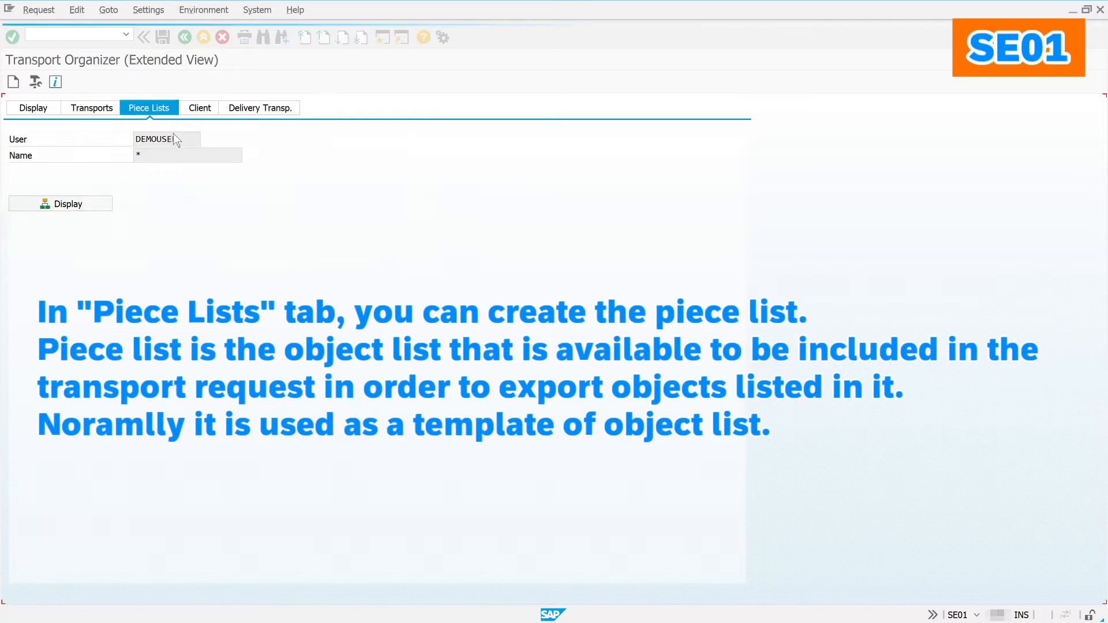
click(196, 110)
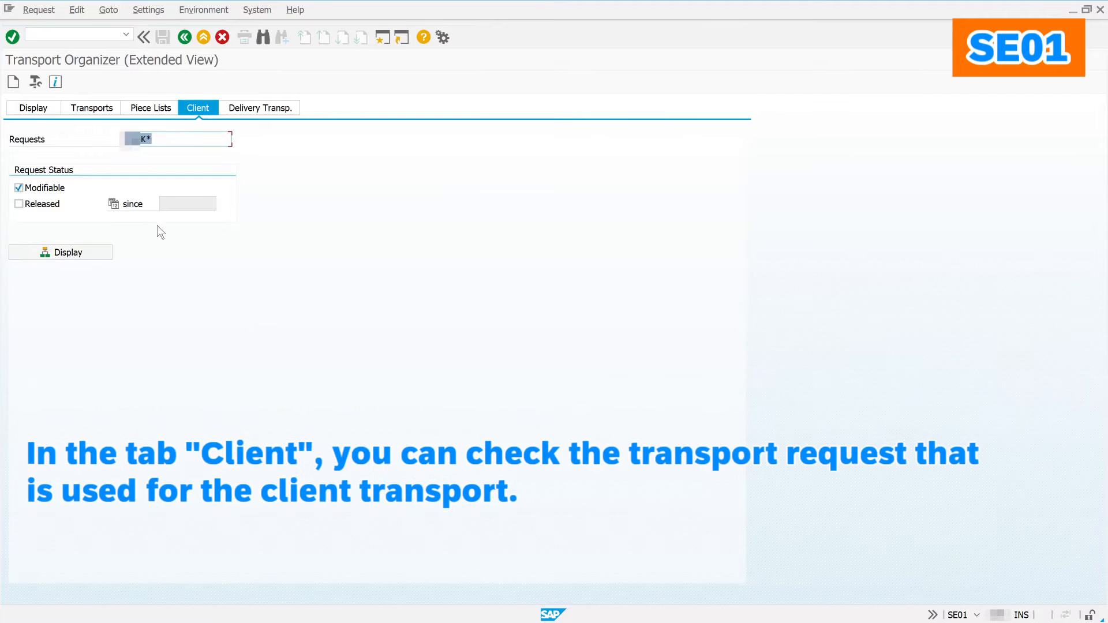
Step: List released client transports and page through one request's 118 objects, then return to the Client tab
click(51, 206)
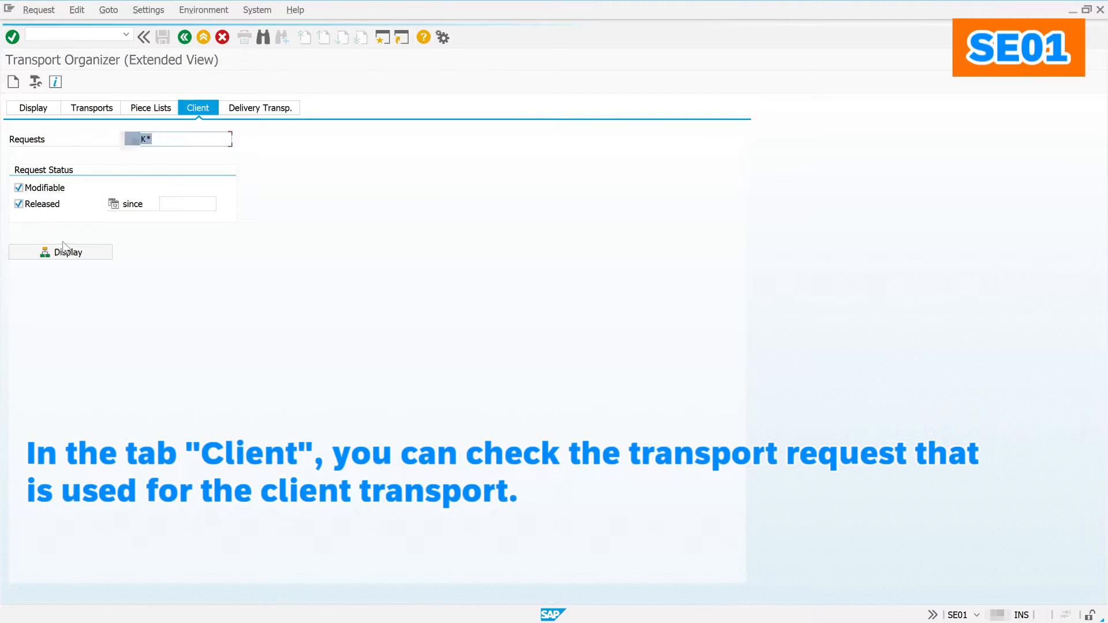
click(79, 255)
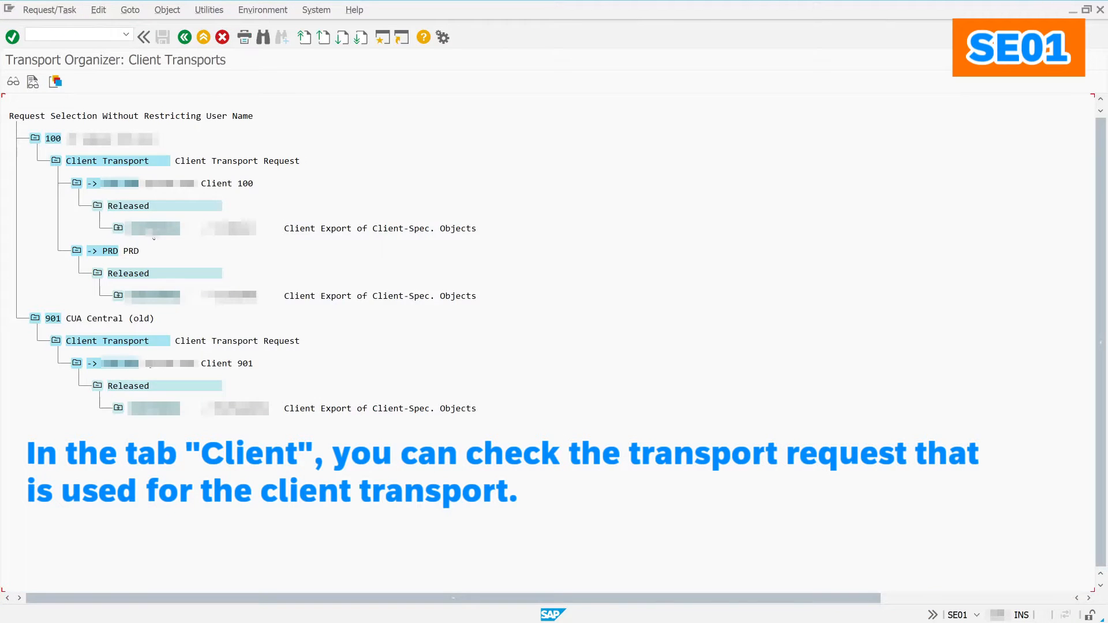
double_click(156, 230)
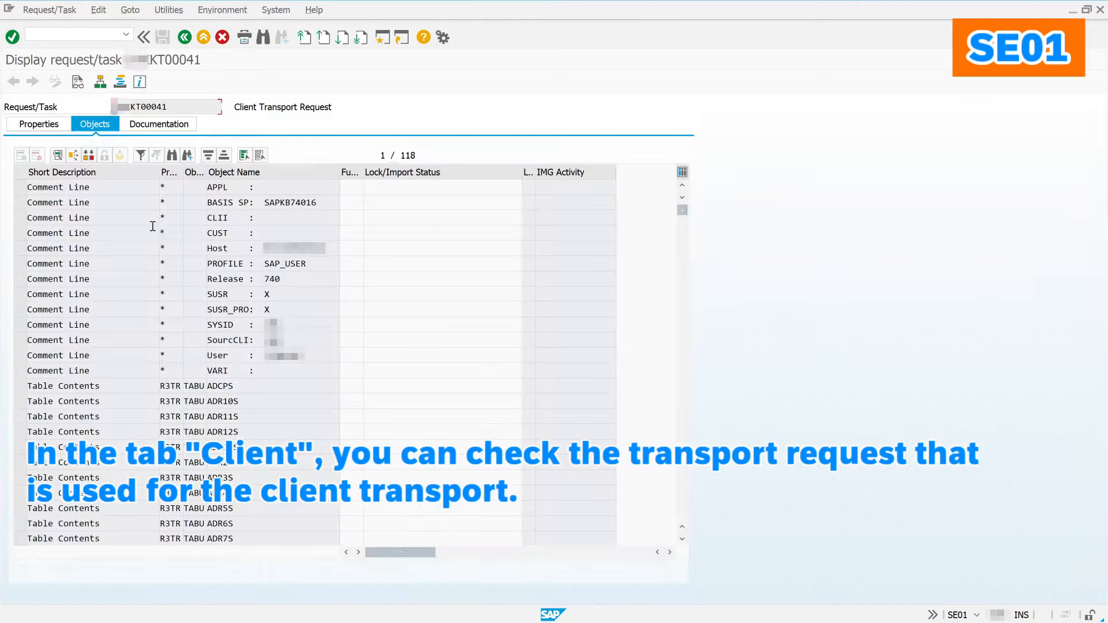
click(684, 469)
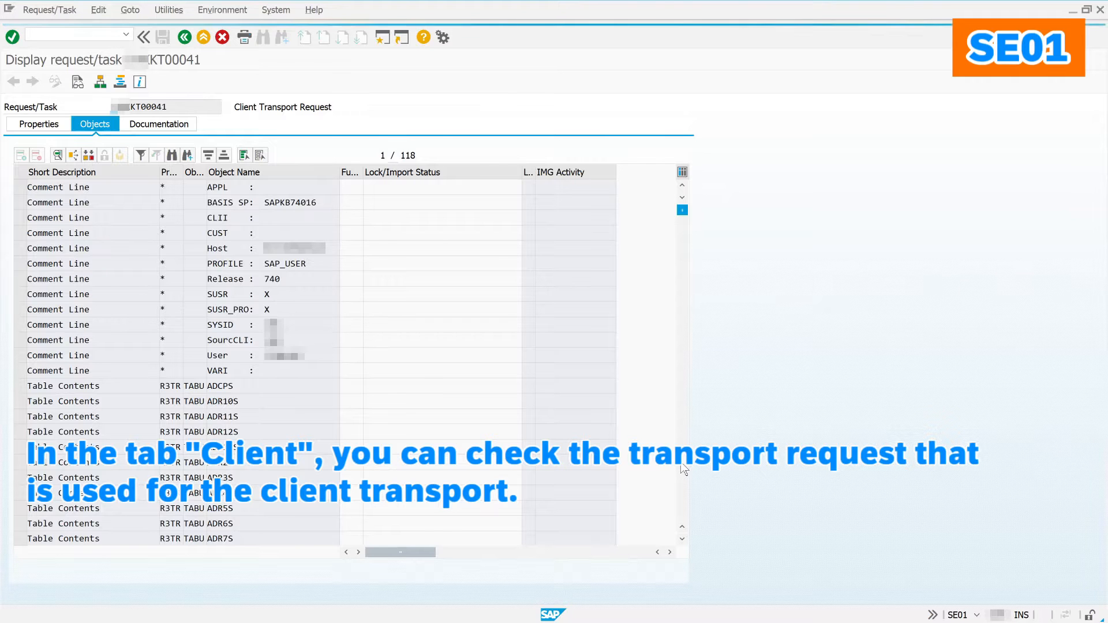
click(683, 469)
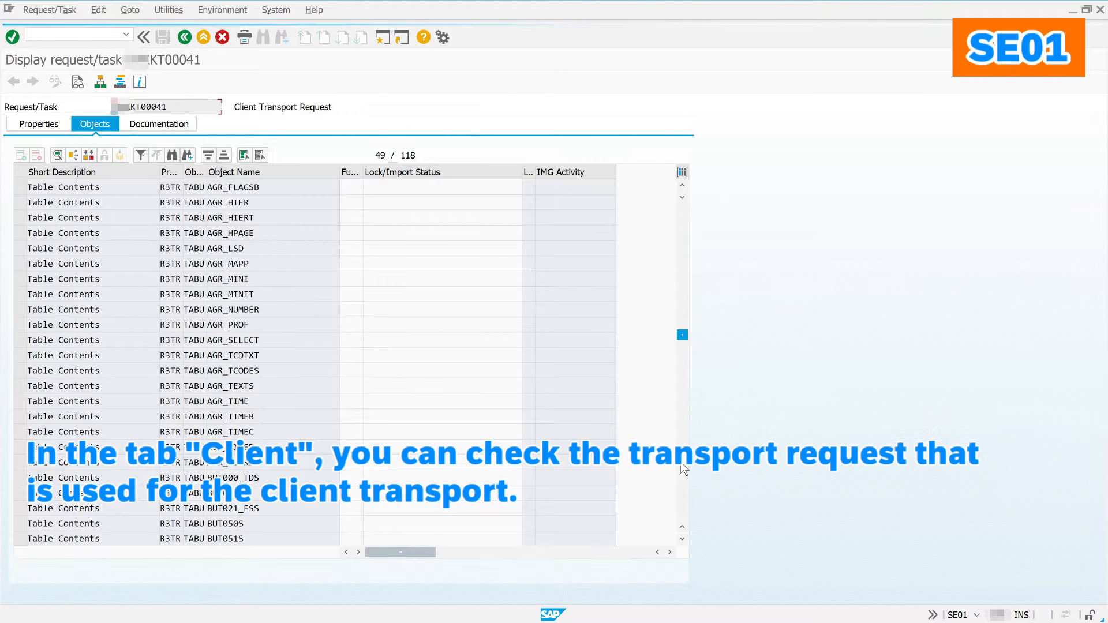
click(684, 468)
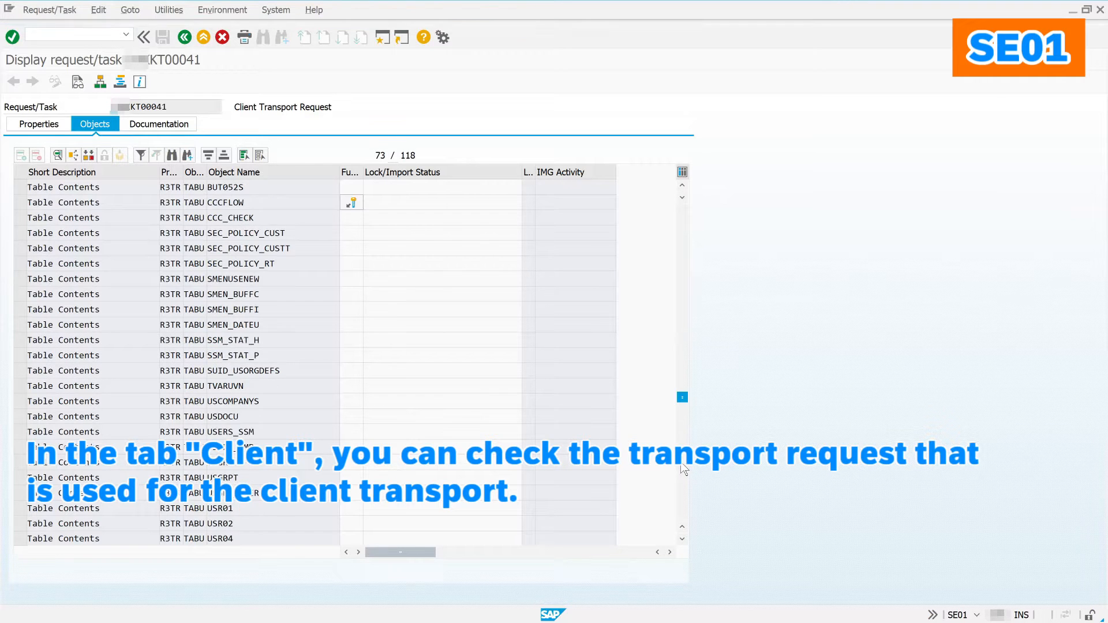
click(684, 468)
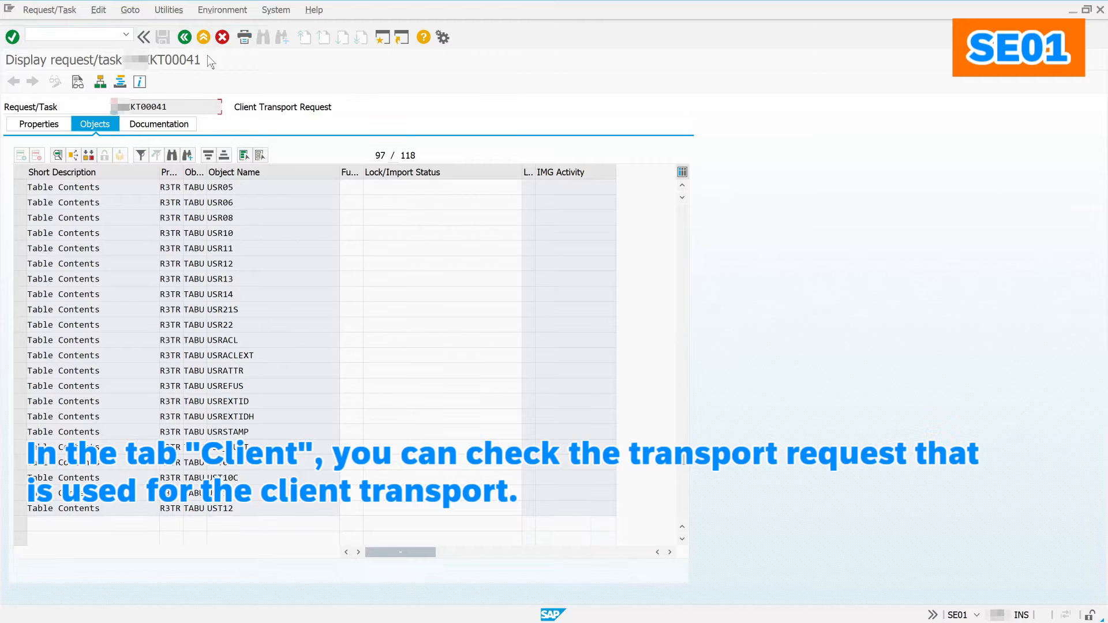
click(190, 41)
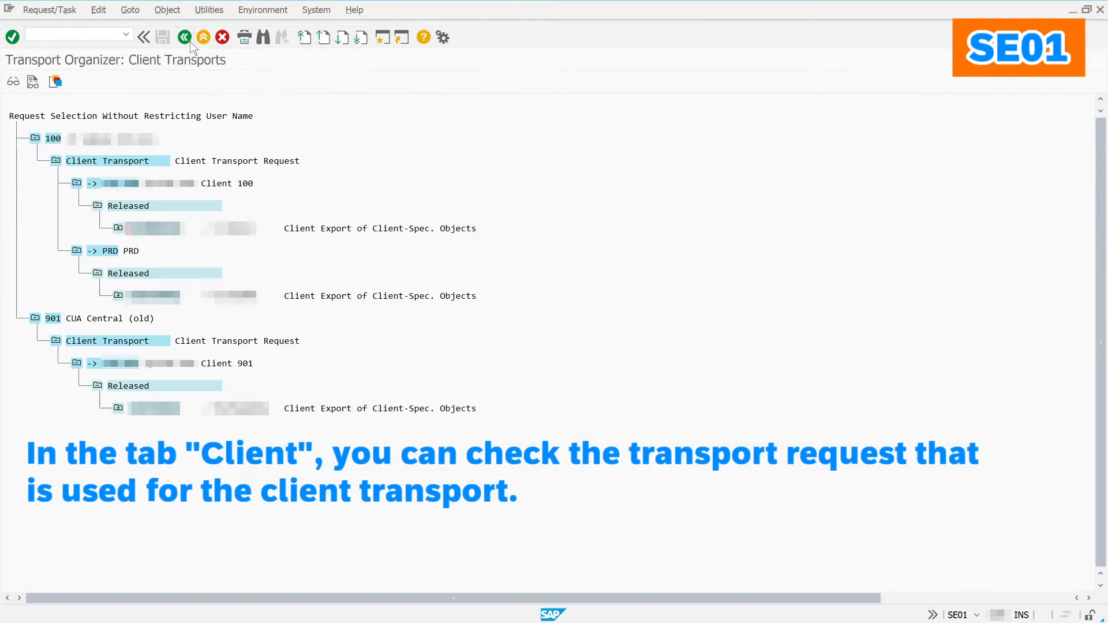
click(185, 38)
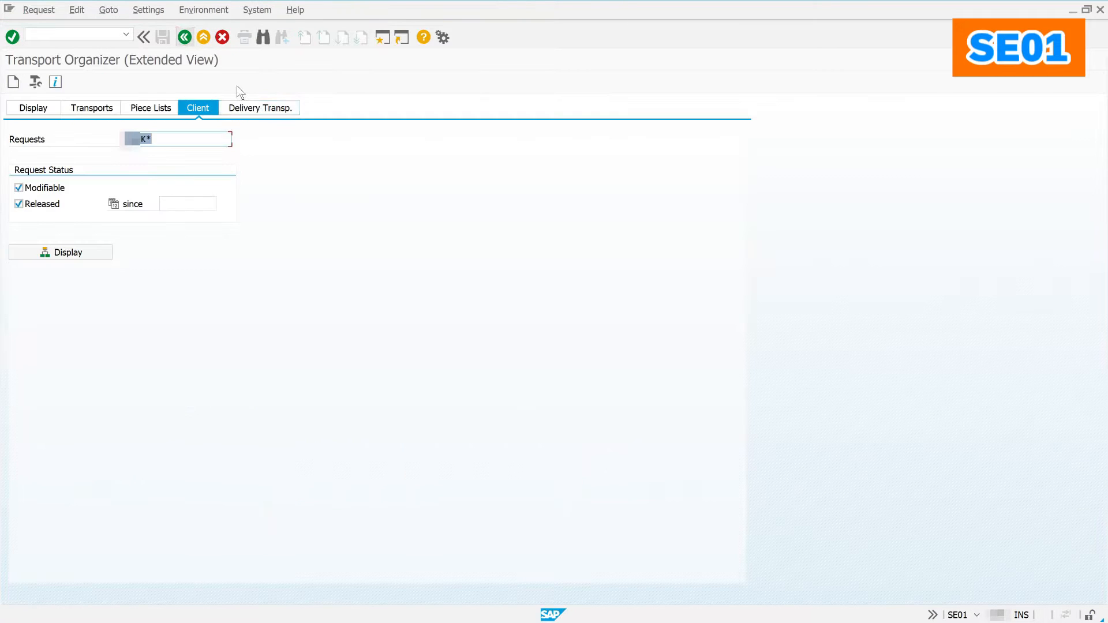
Step: List released delivery transports and search for sapkb740 to locate SAPKB74021
click(254, 107)
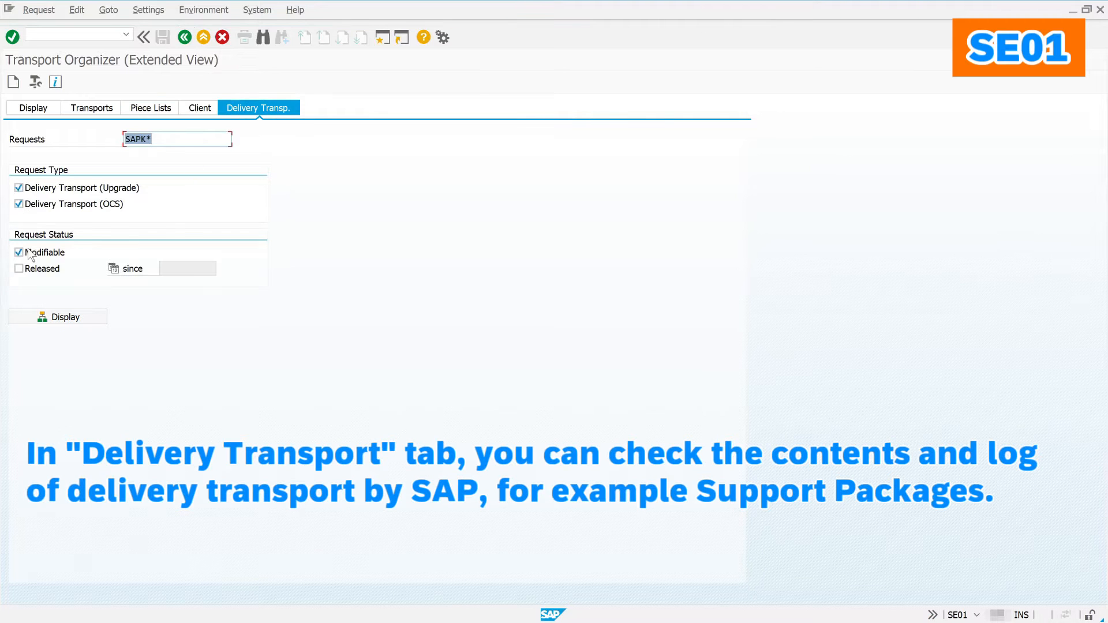
click(36, 270)
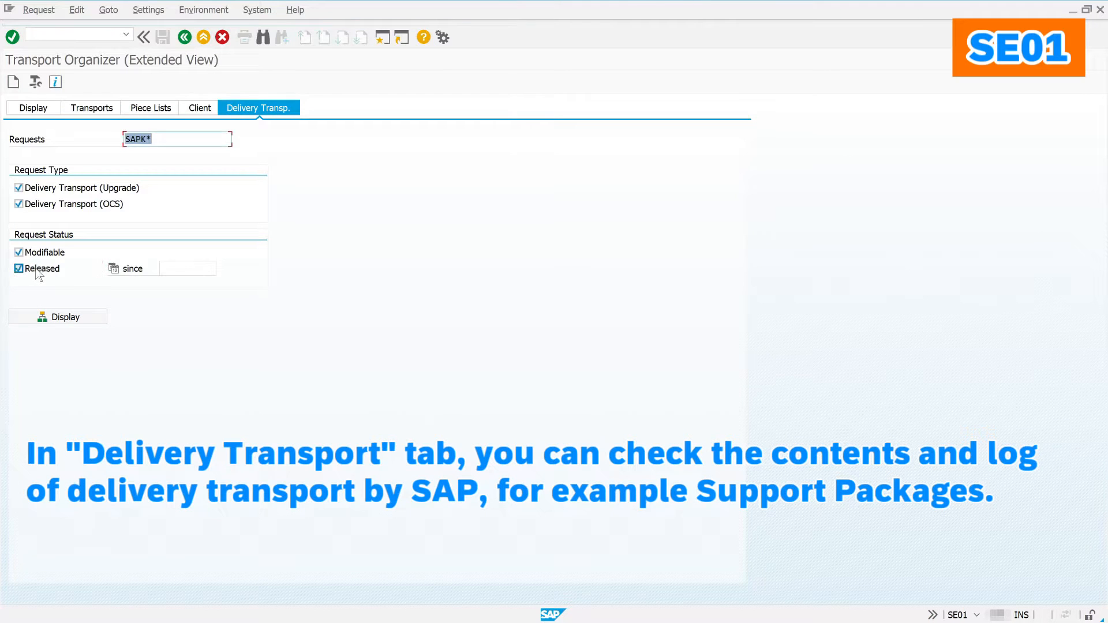
click(43, 319)
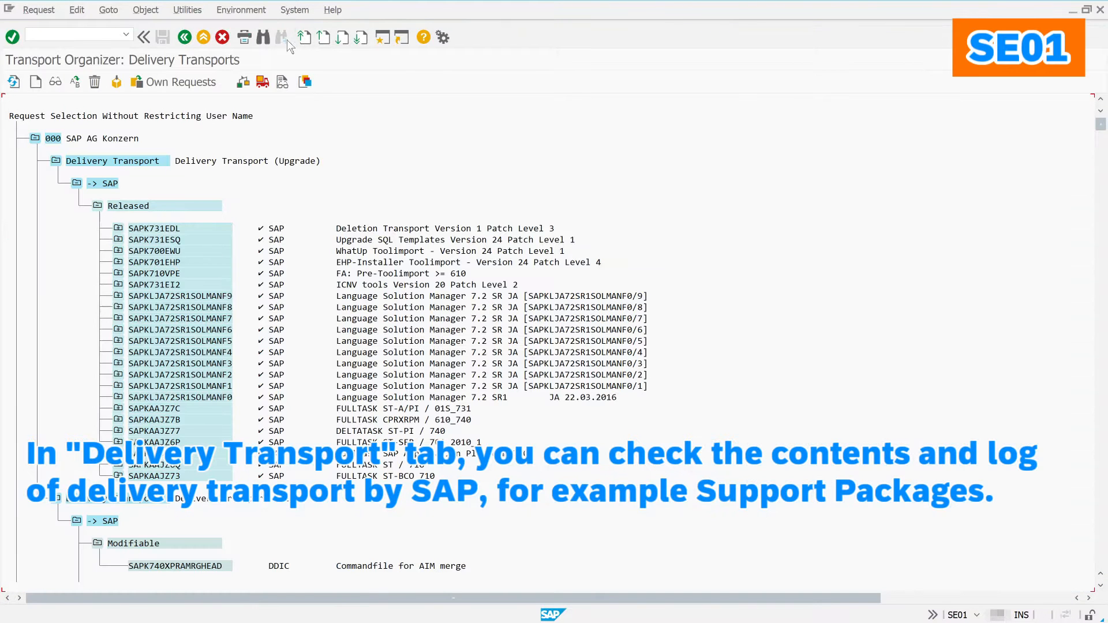
click(265, 37)
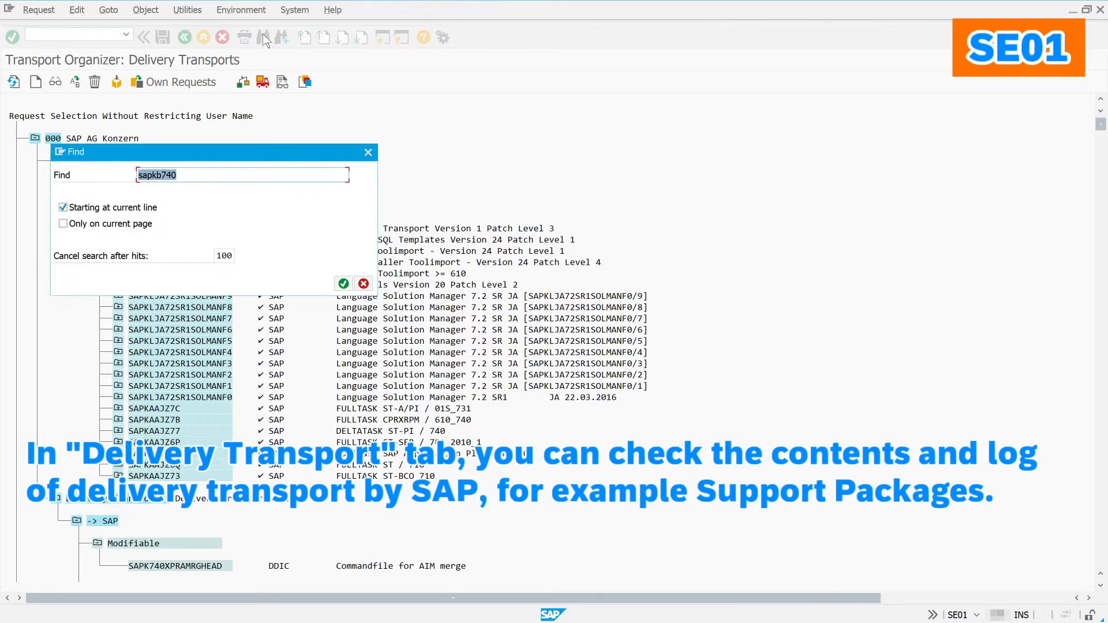
click(186, 176)
click(345, 285)
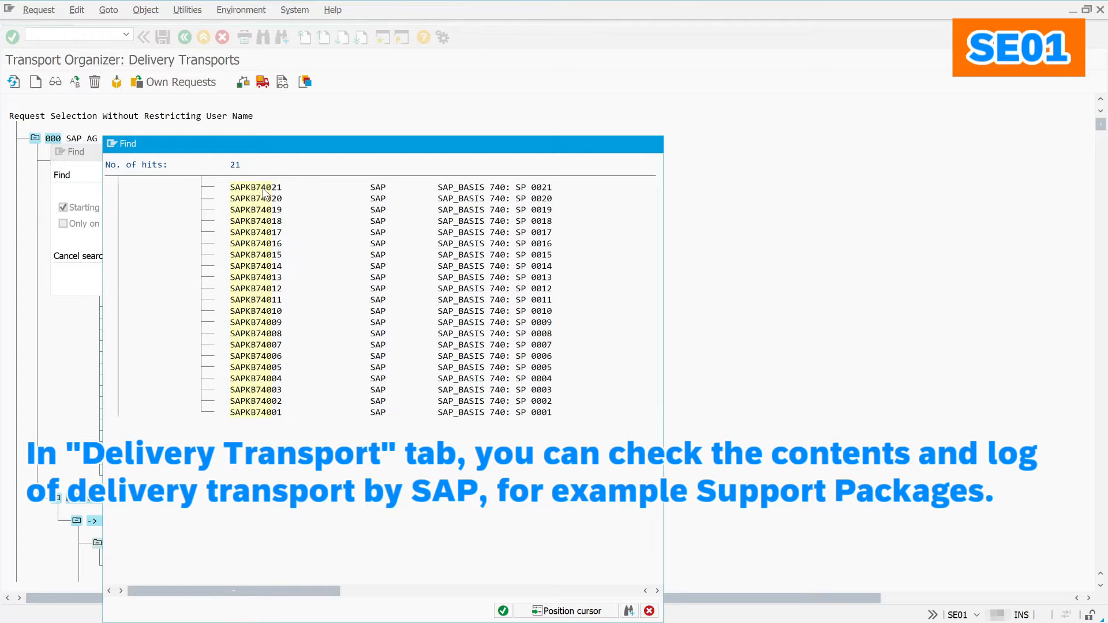
double_click(264, 189)
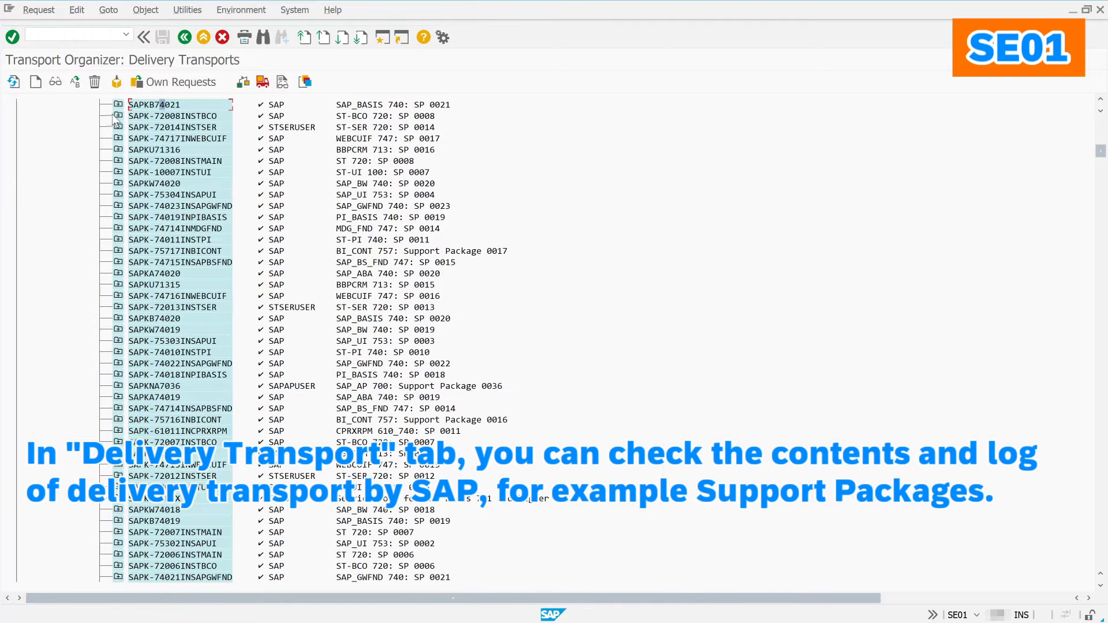
Step: Page through SAPKB74021's objects, then show it as an object tree with Report Source Code expanded
click(118, 105)
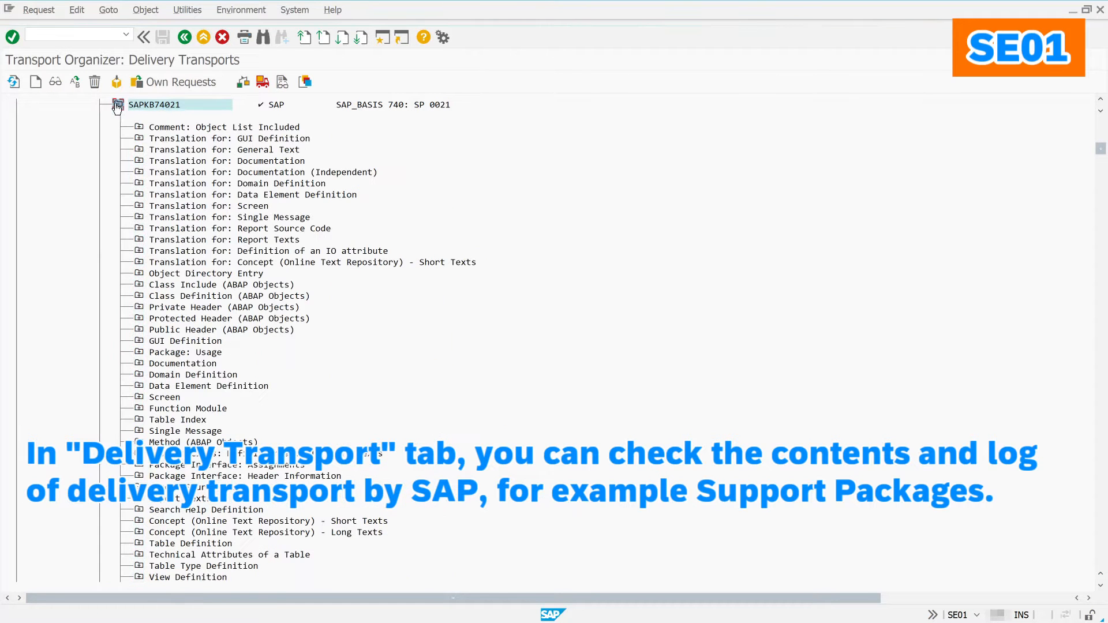
double_click(174, 104)
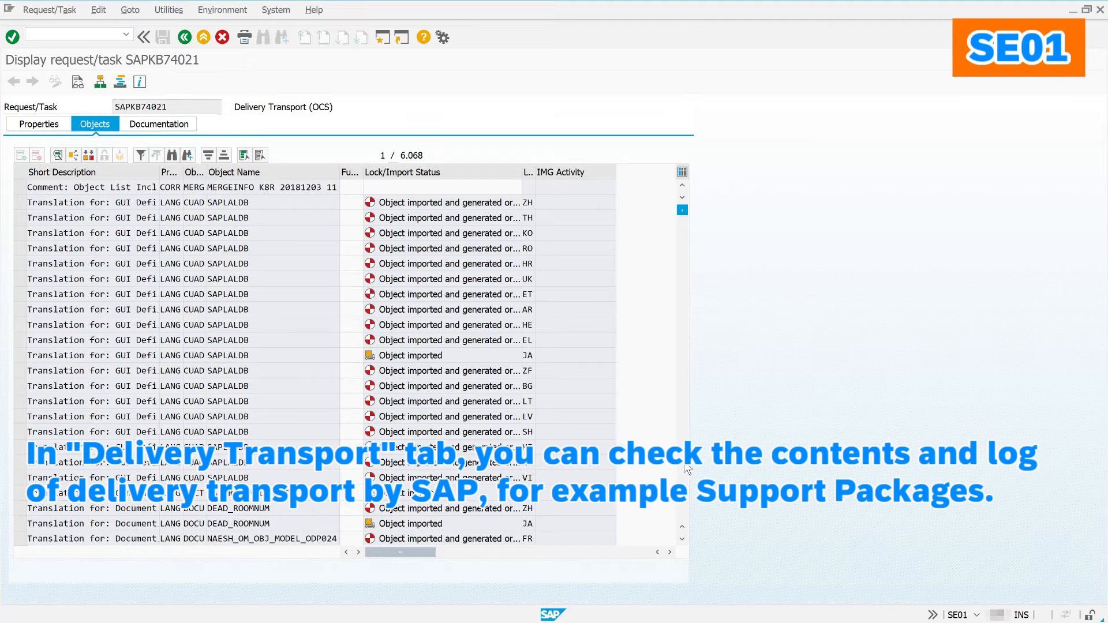
click(686, 469)
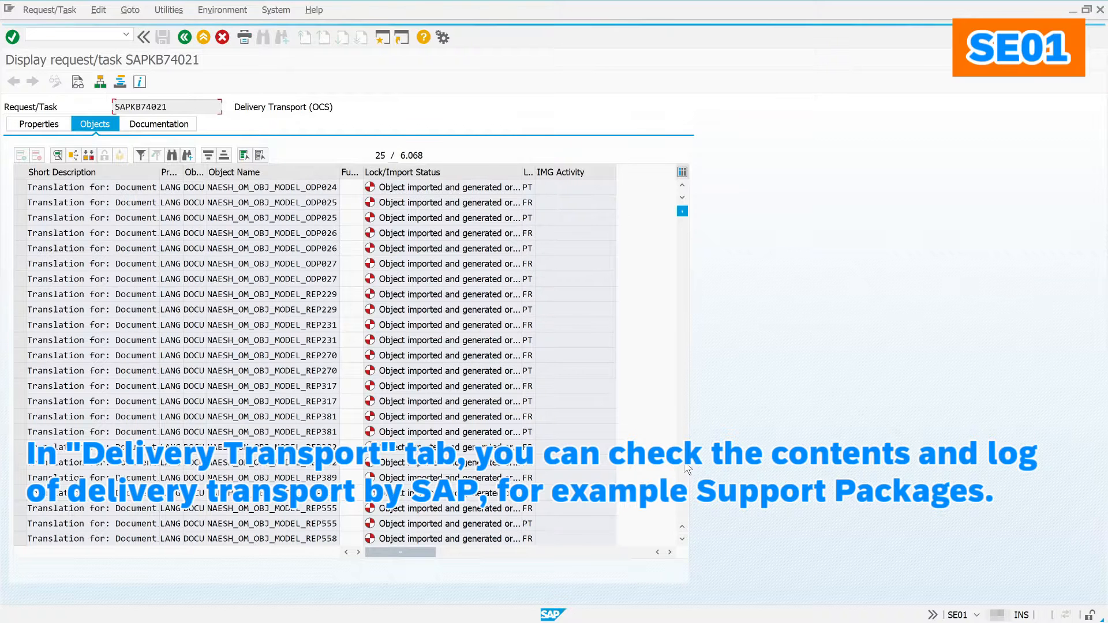
click(687, 469)
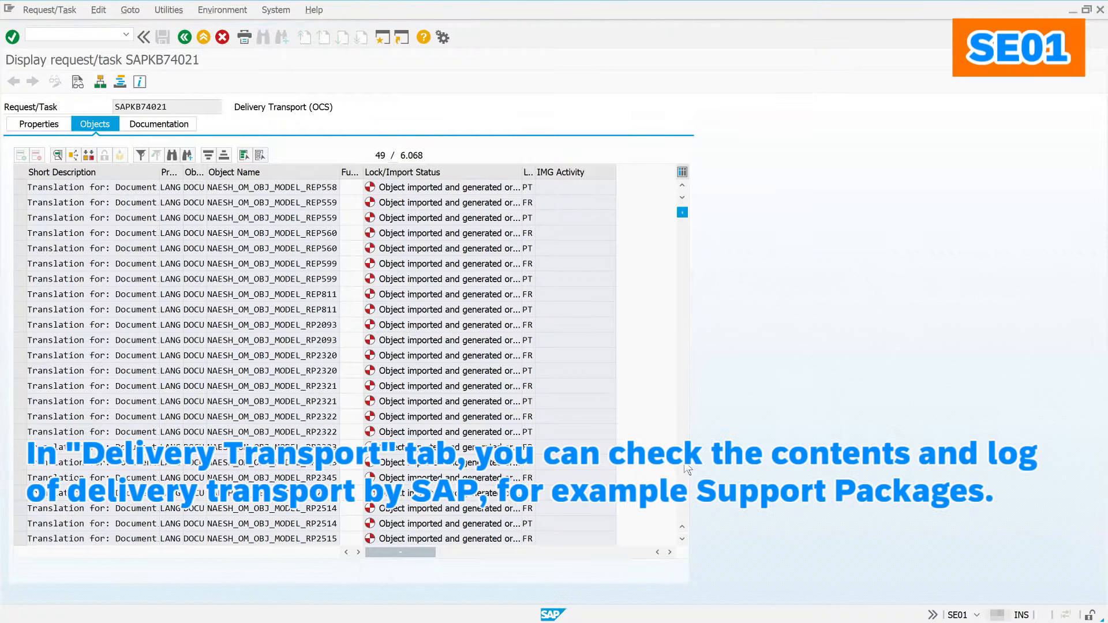
click(686, 469)
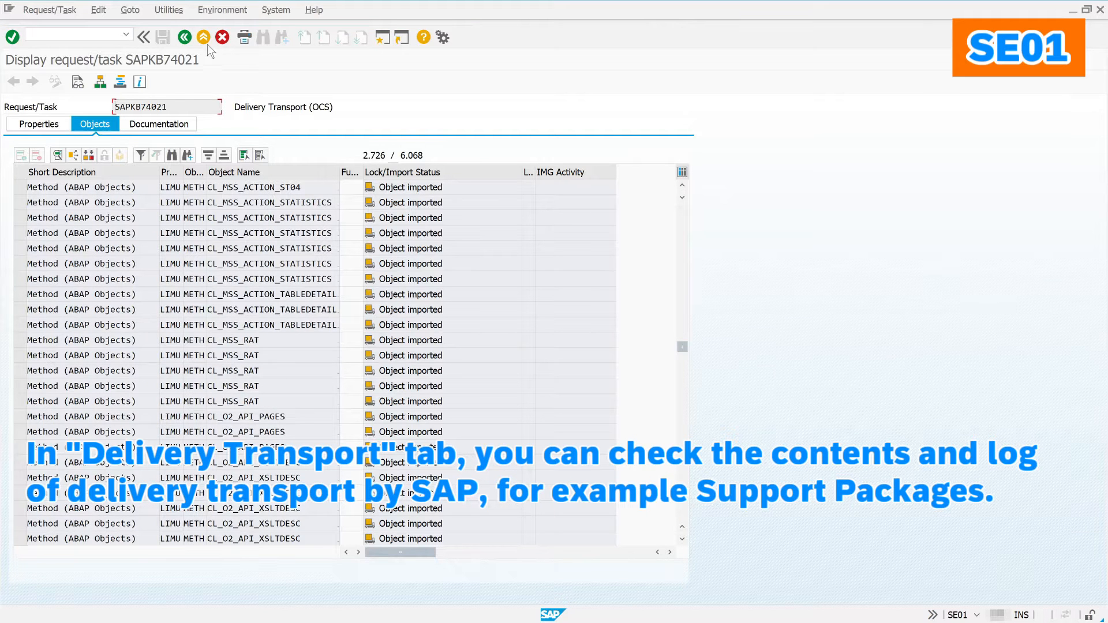
click(192, 35)
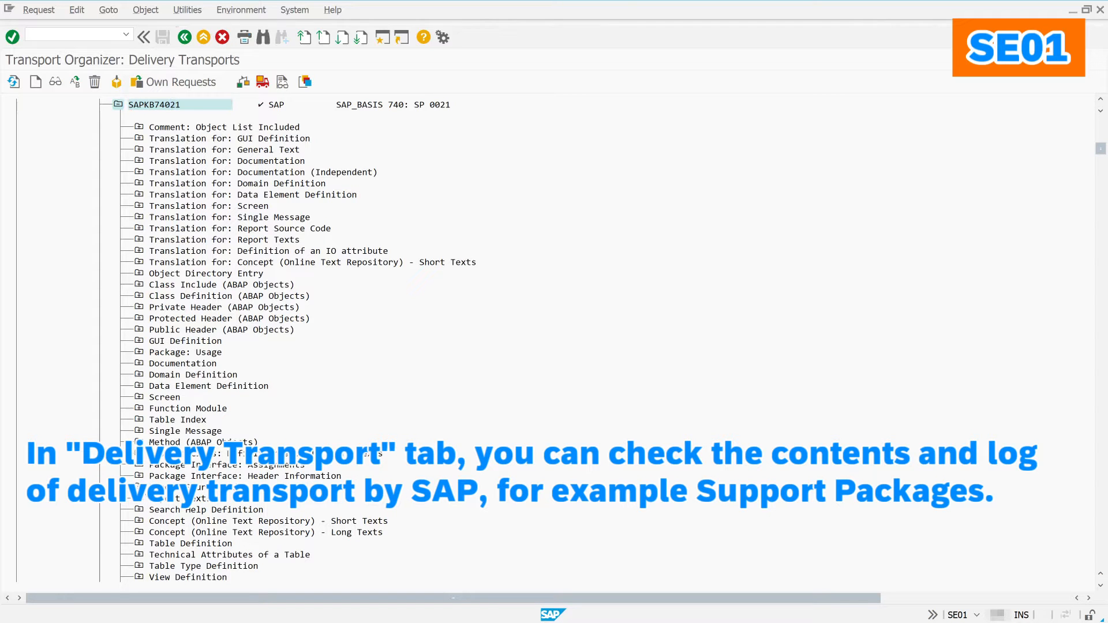
click(138, 487)
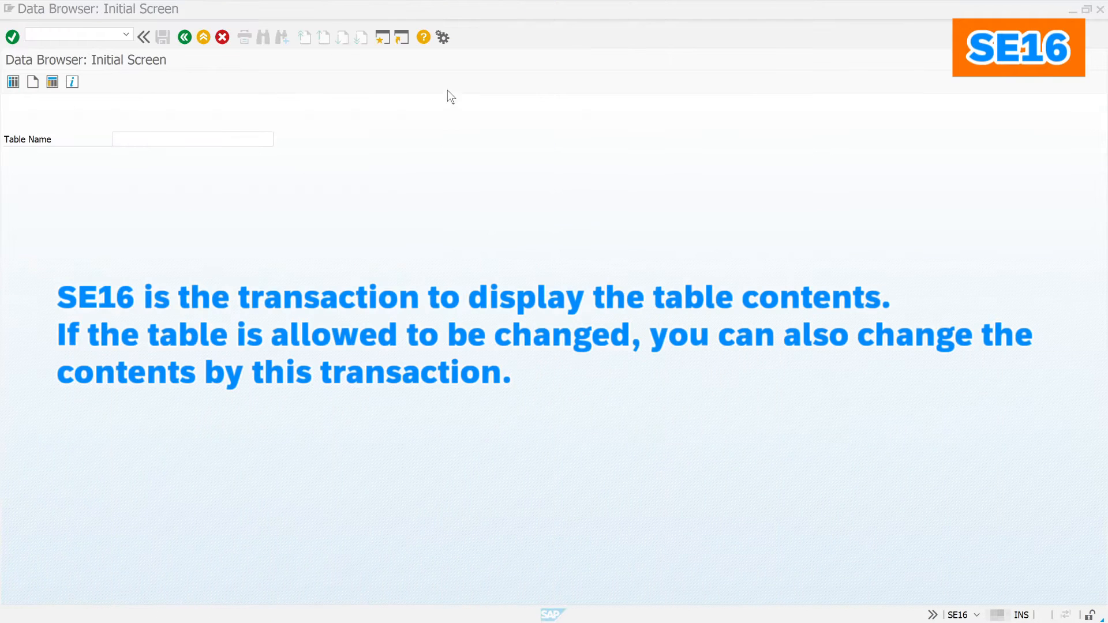
Step: Open TADIR in SE16 and review the user parameters, leaving them unchanged
click(168, 139)
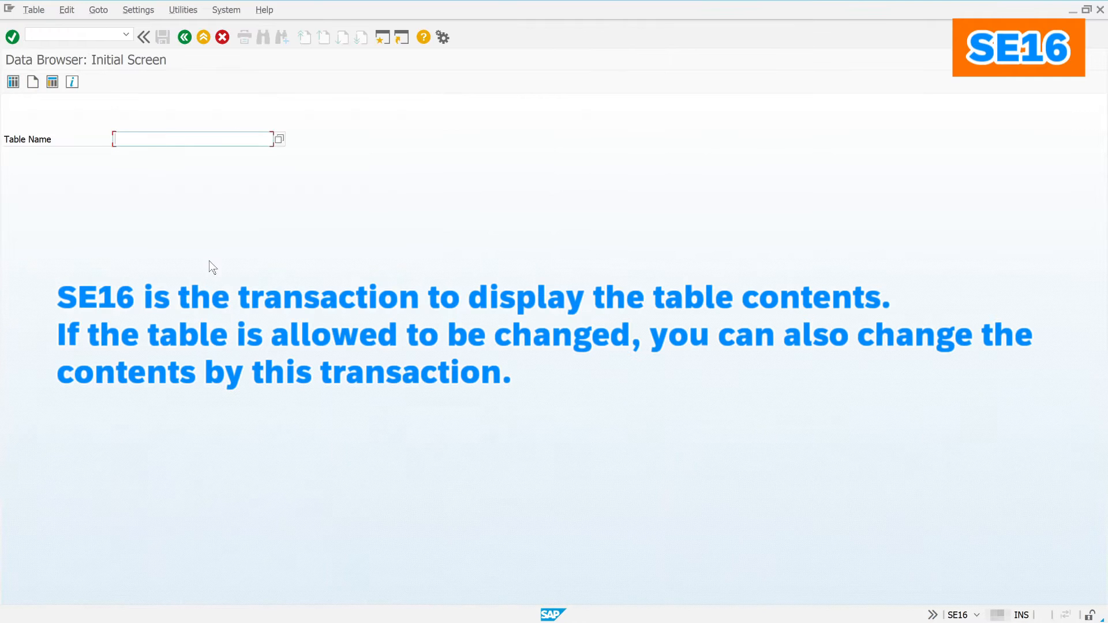
text(tadir)
key(Return)
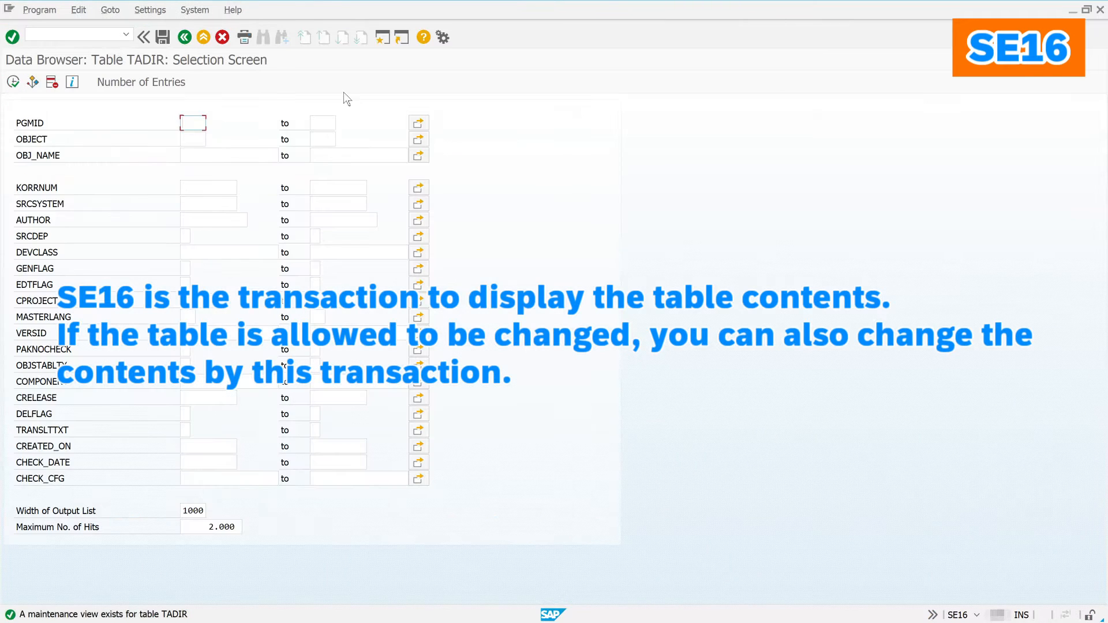
click(151, 10)
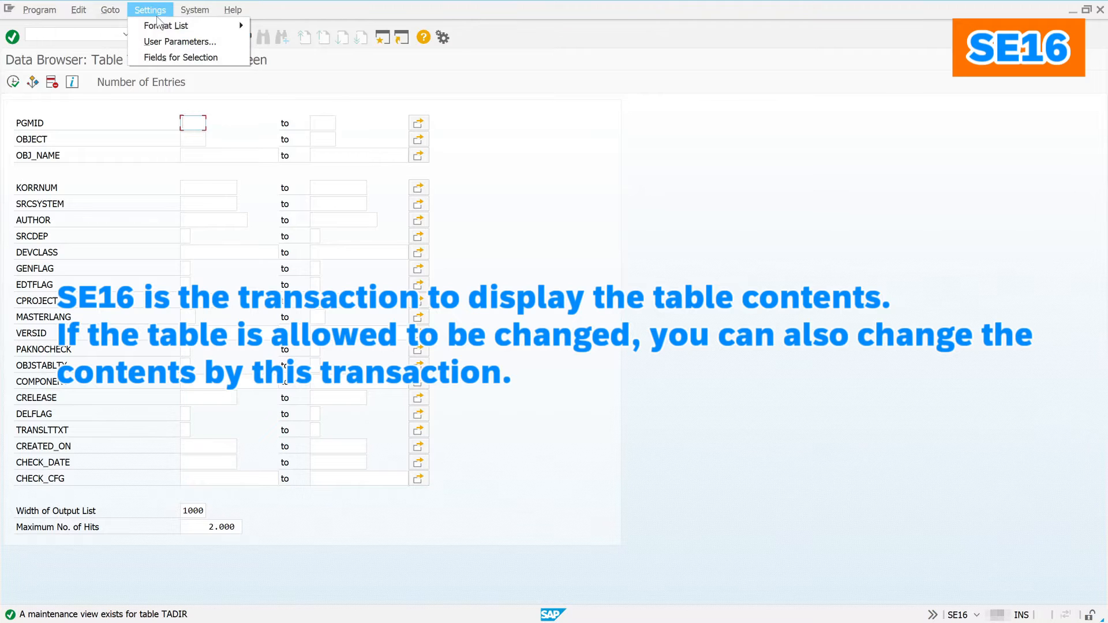
click(173, 42)
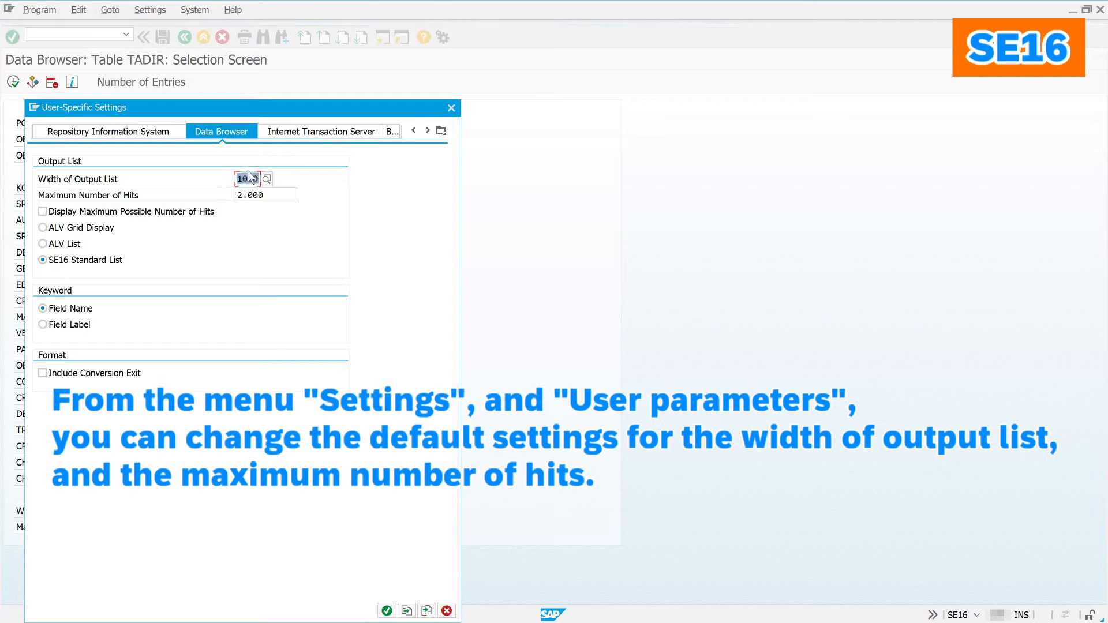
click(281, 192)
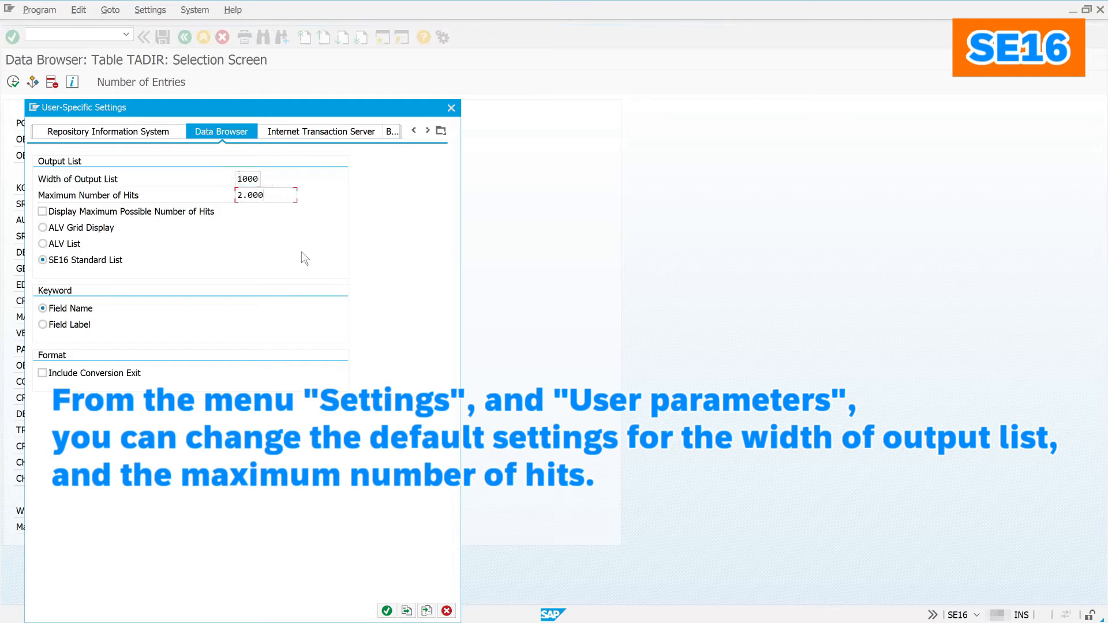
click(387, 610)
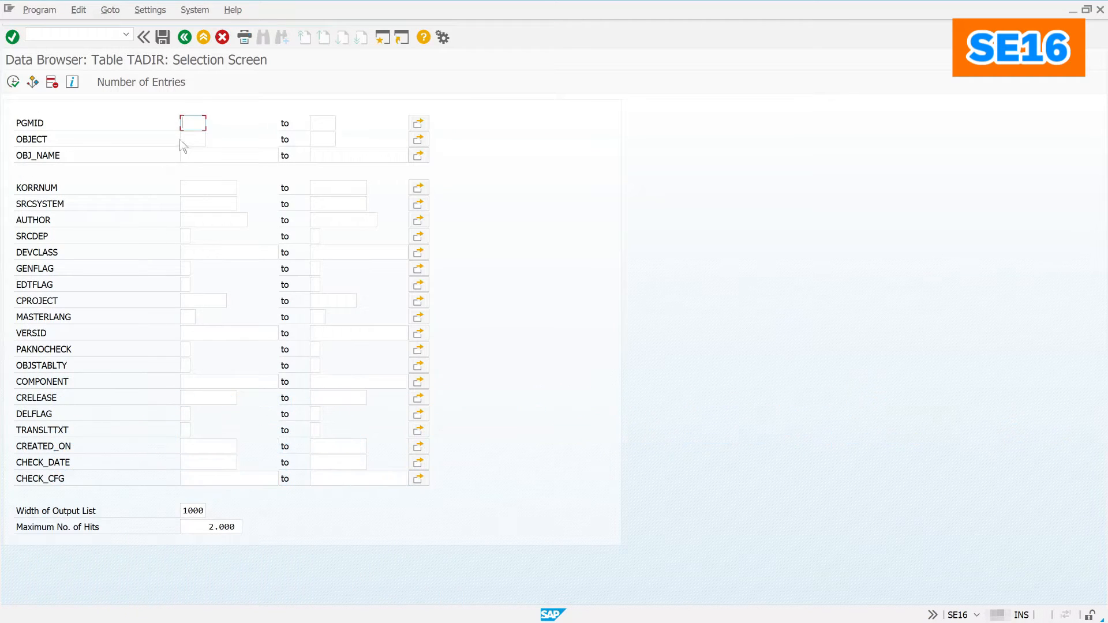
Step: Limit TADIR's selection fields to PGMID, OBJECT, OBJ_NAME and AUTHOR
click(154, 11)
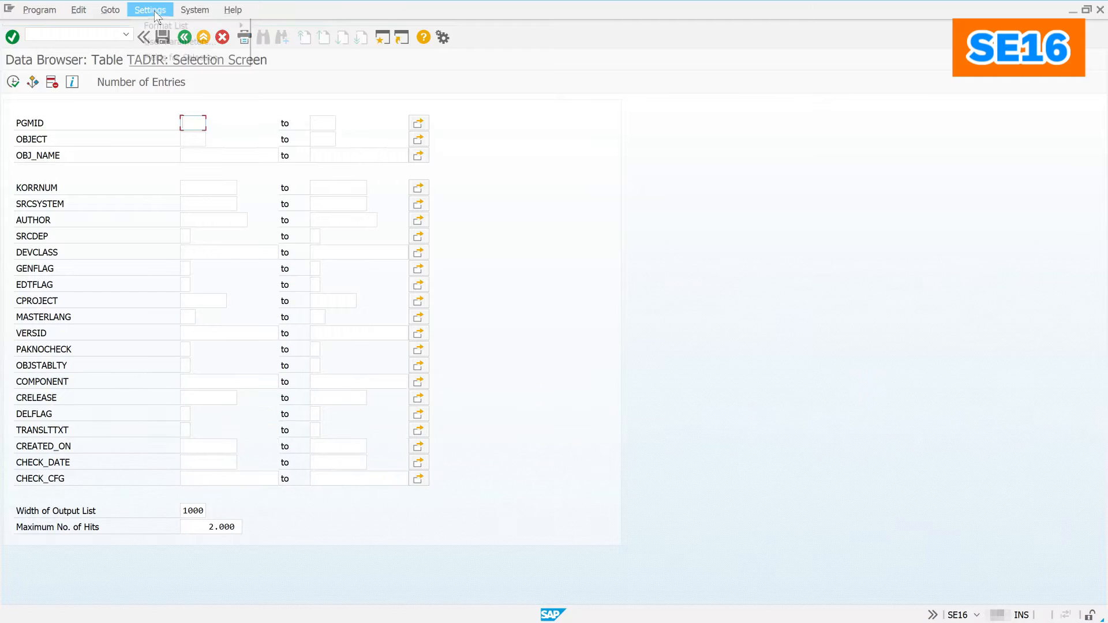
click(171, 58)
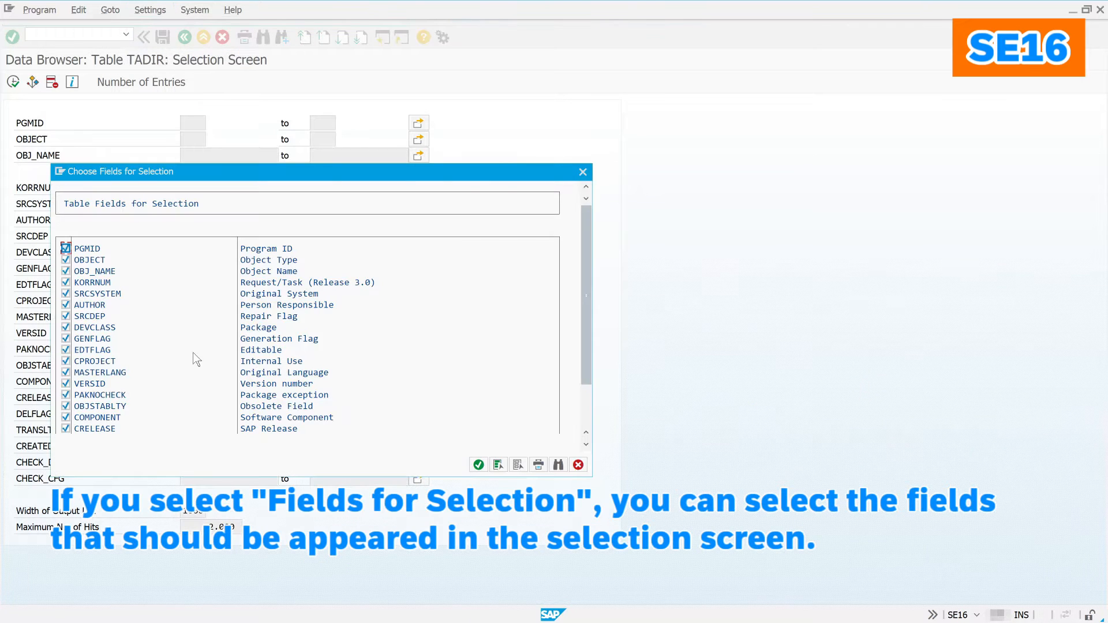
click(518, 465)
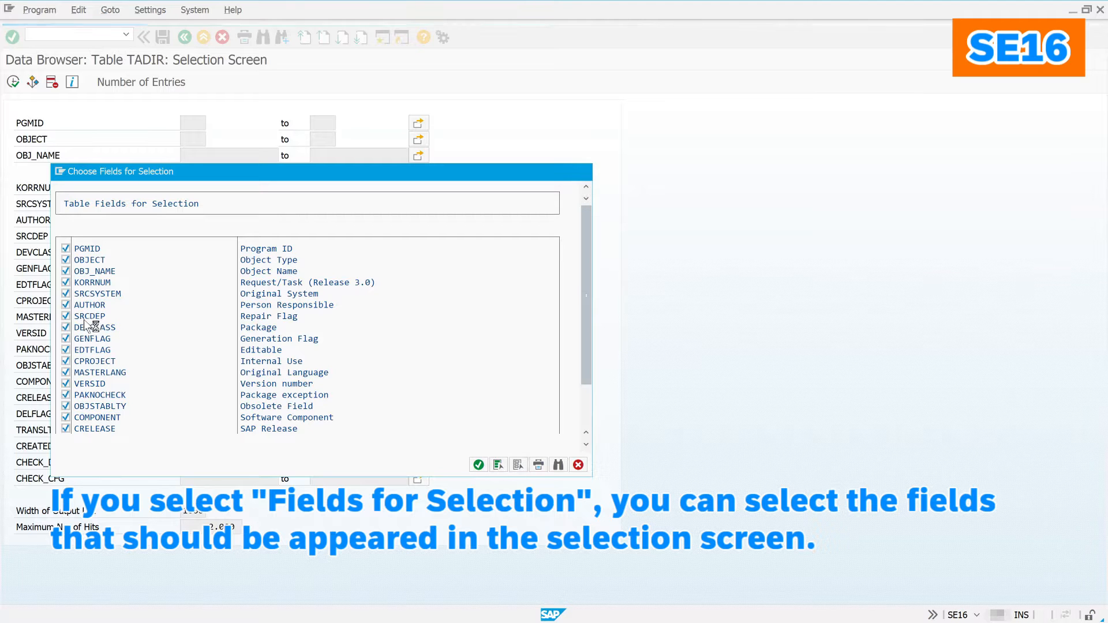
click(66, 249)
click(66, 260)
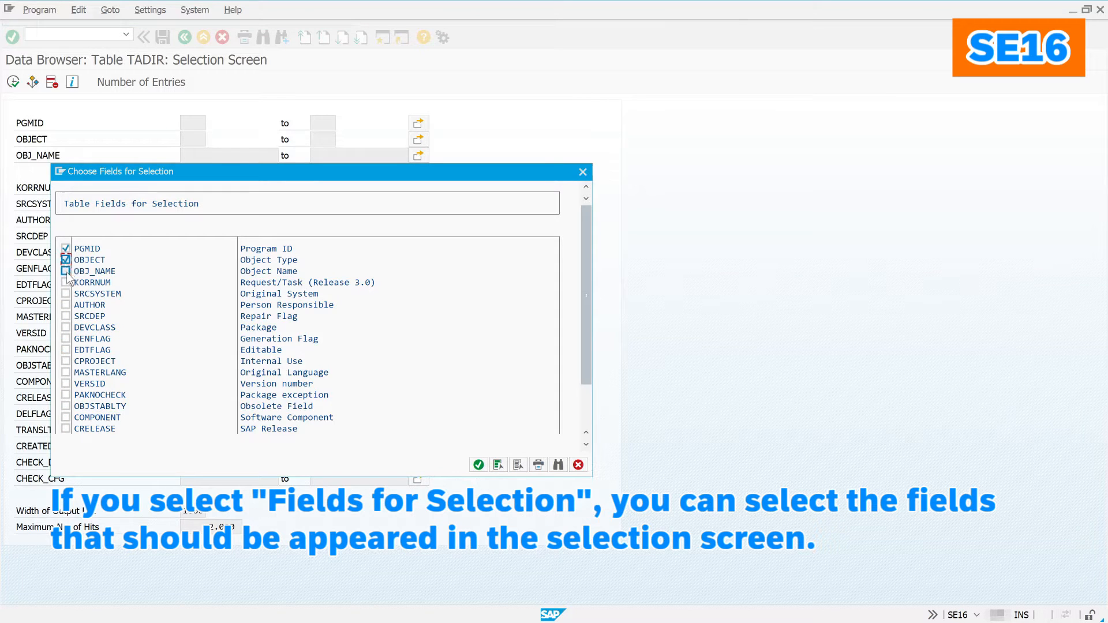
click(66, 271)
click(66, 306)
click(480, 466)
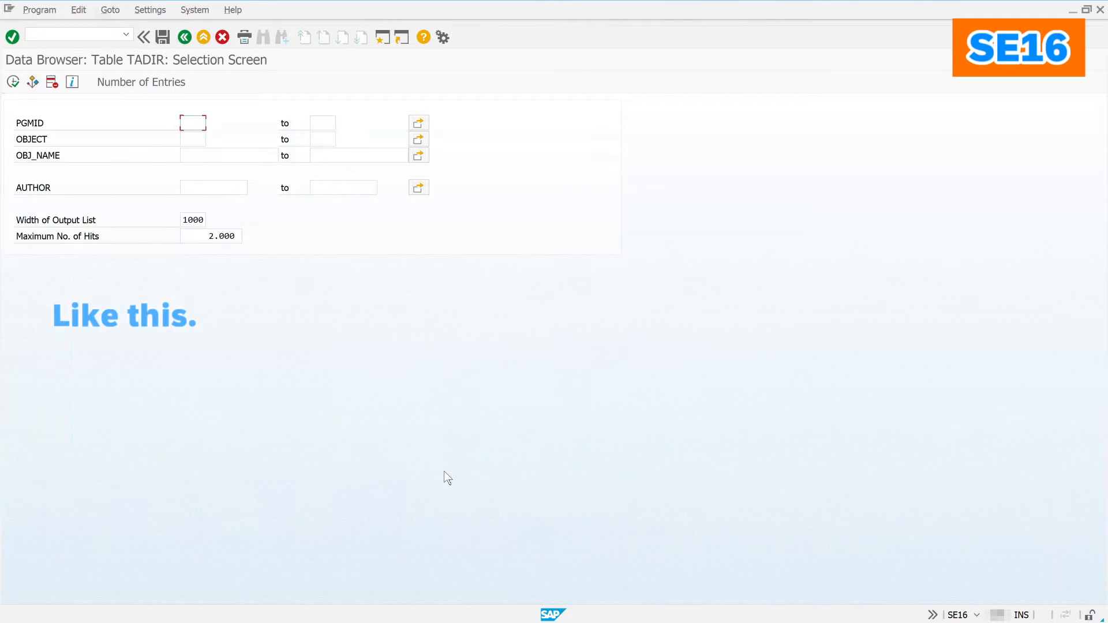
Step: Query TADIR for one author's objects, returning eight entries
click(218, 186)
text(demouser)
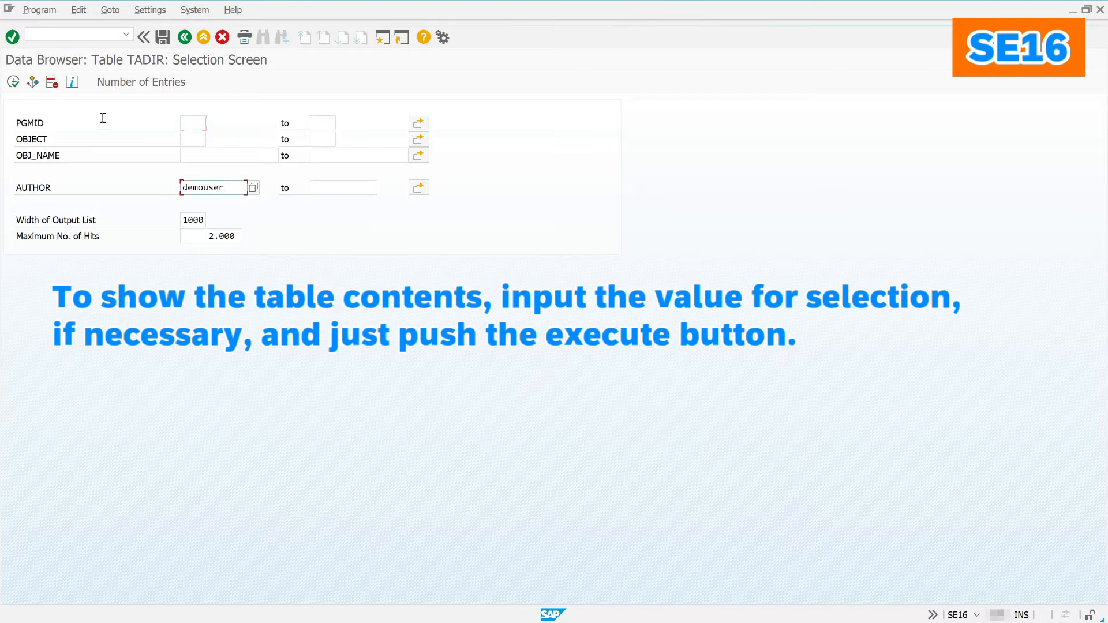
click(14, 82)
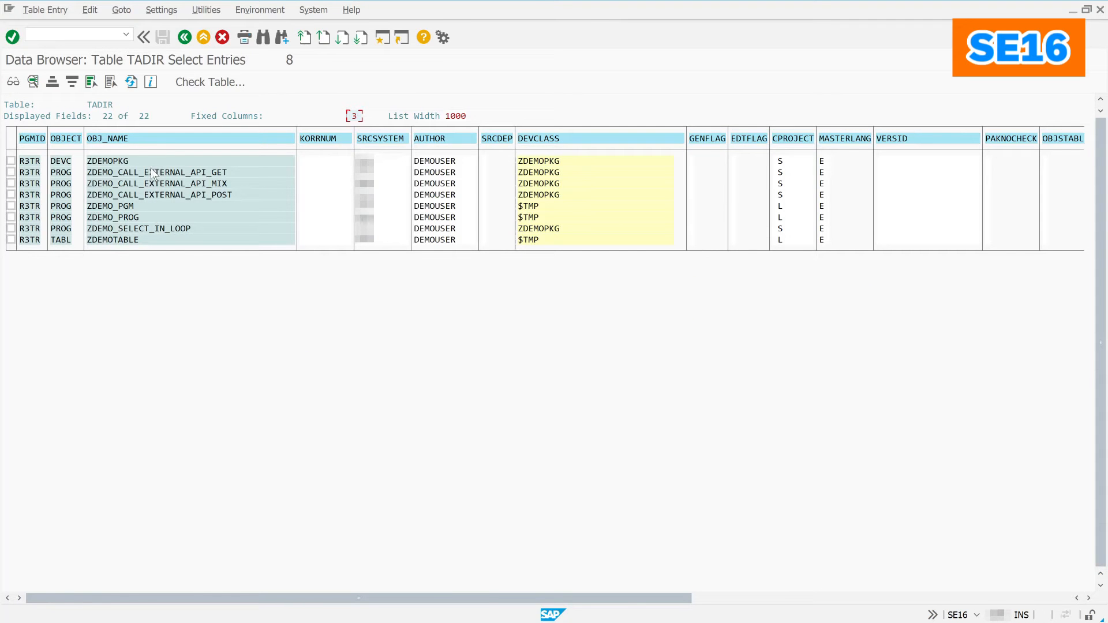
Step: Inspect the ZDEMO_CALL_EXTERNAL_API_GET entry, then return to the Data Browser start screen
double_click(171, 174)
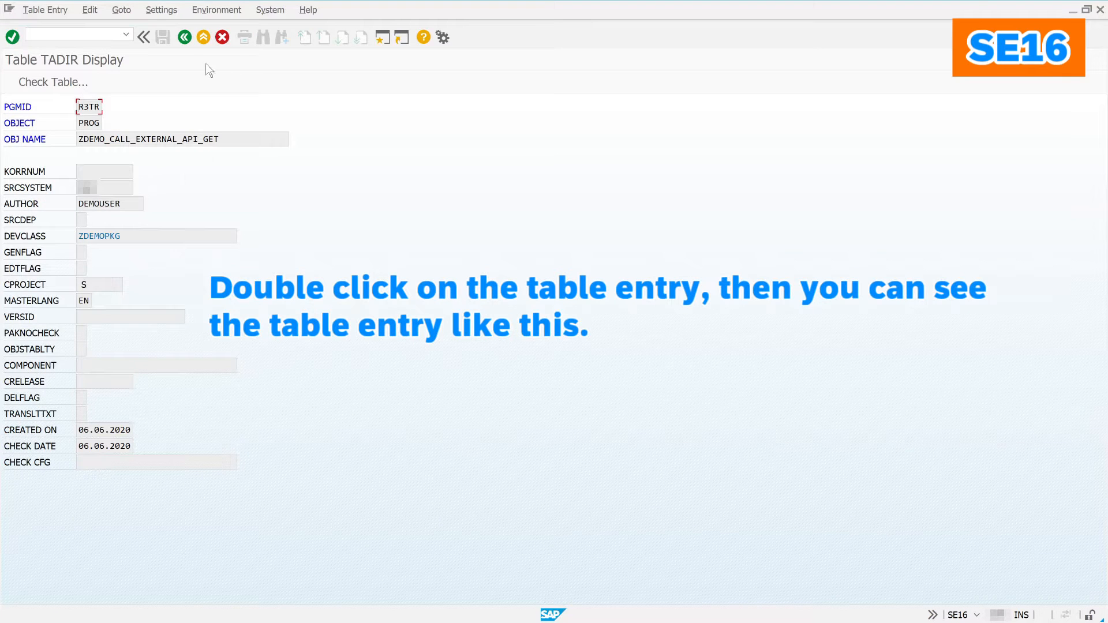
click(188, 42)
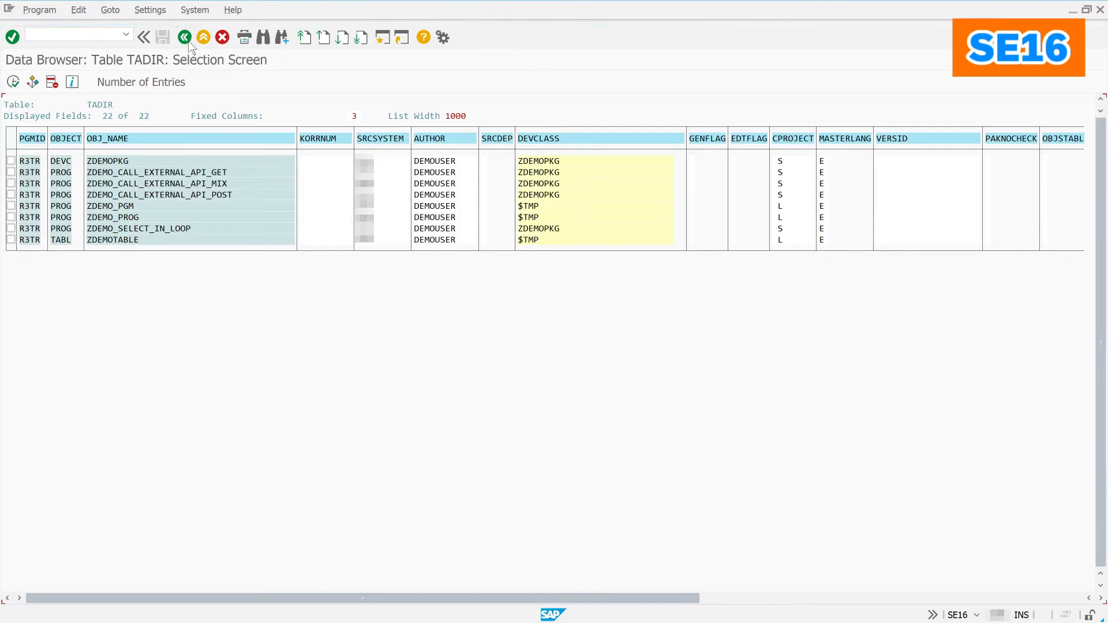
click(189, 43)
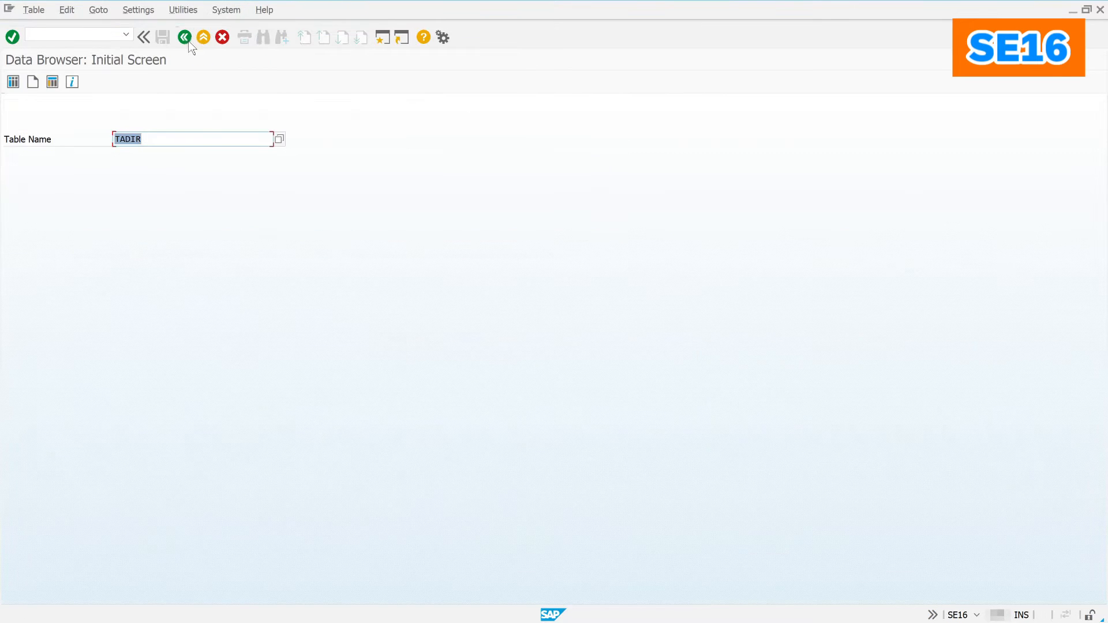
Step: Open BCOS_CUST for new entries, accept the cross-client warning, and leave without changes
text(b)
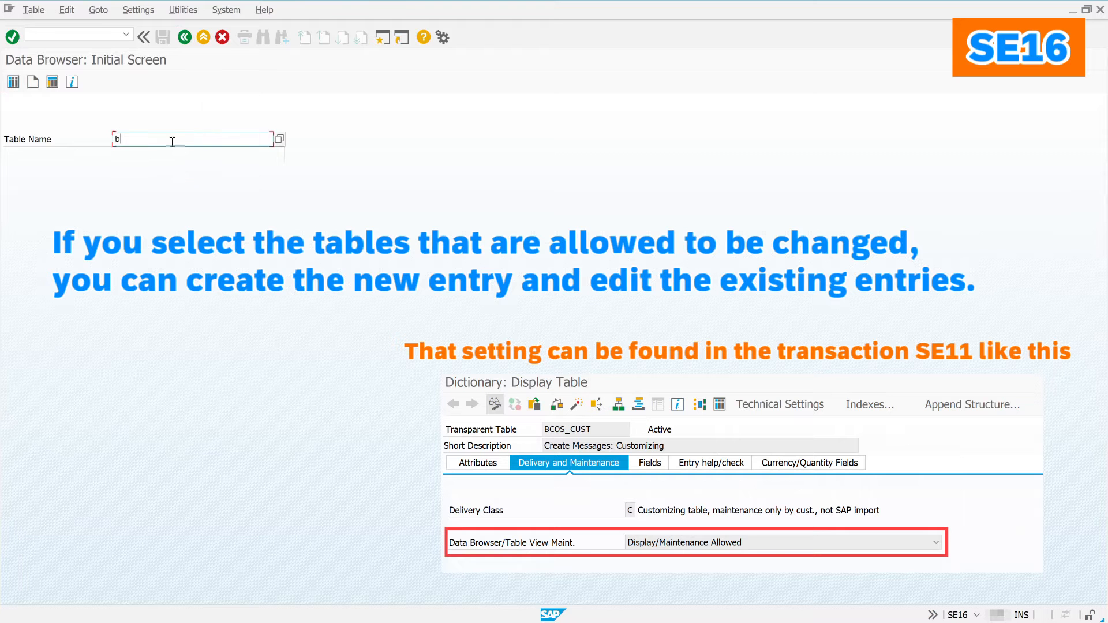
text(c)
click(164, 152)
click(33, 82)
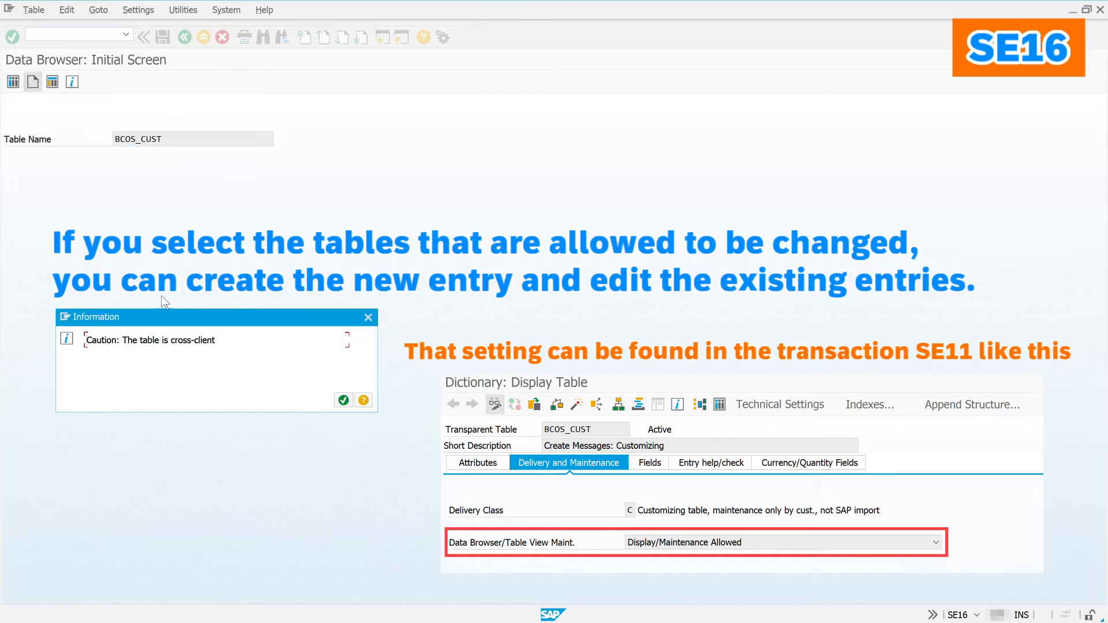
click(343, 400)
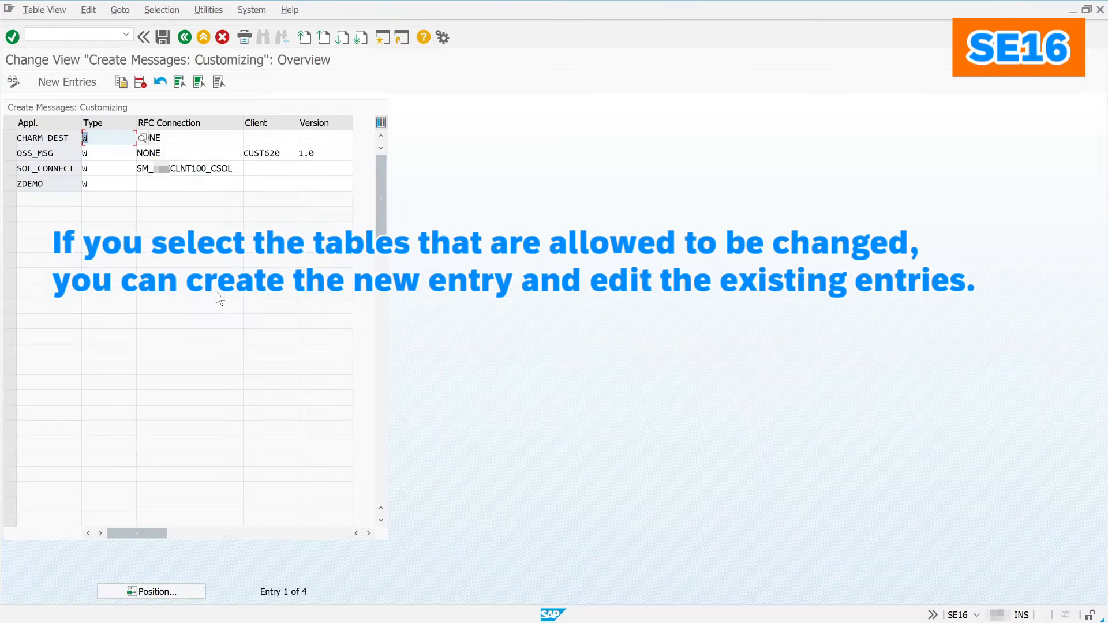
click(280, 183)
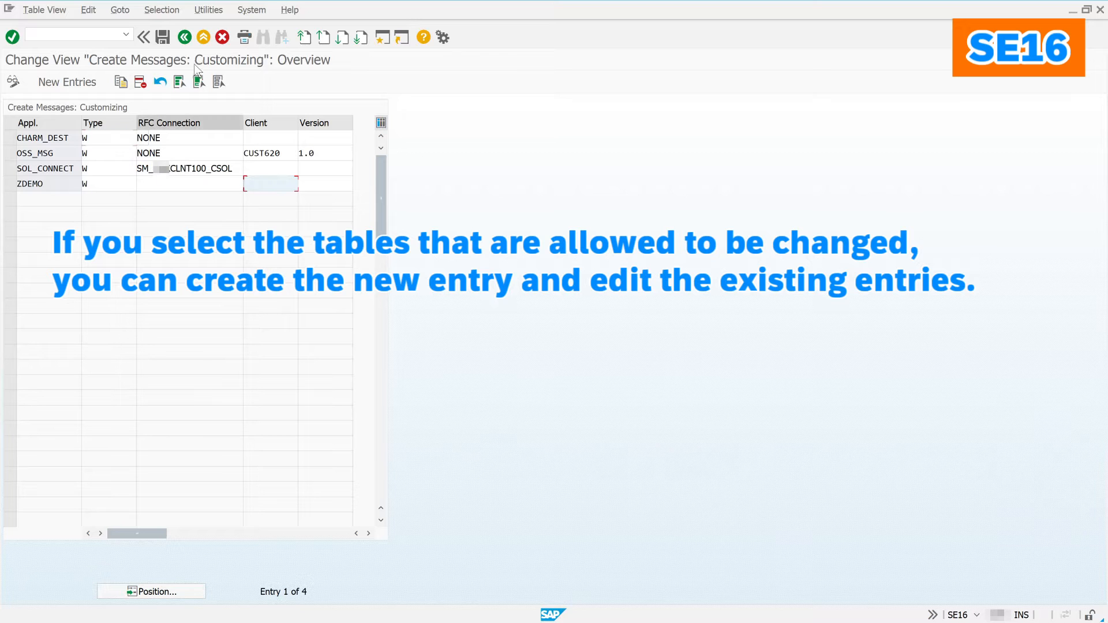
click(185, 37)
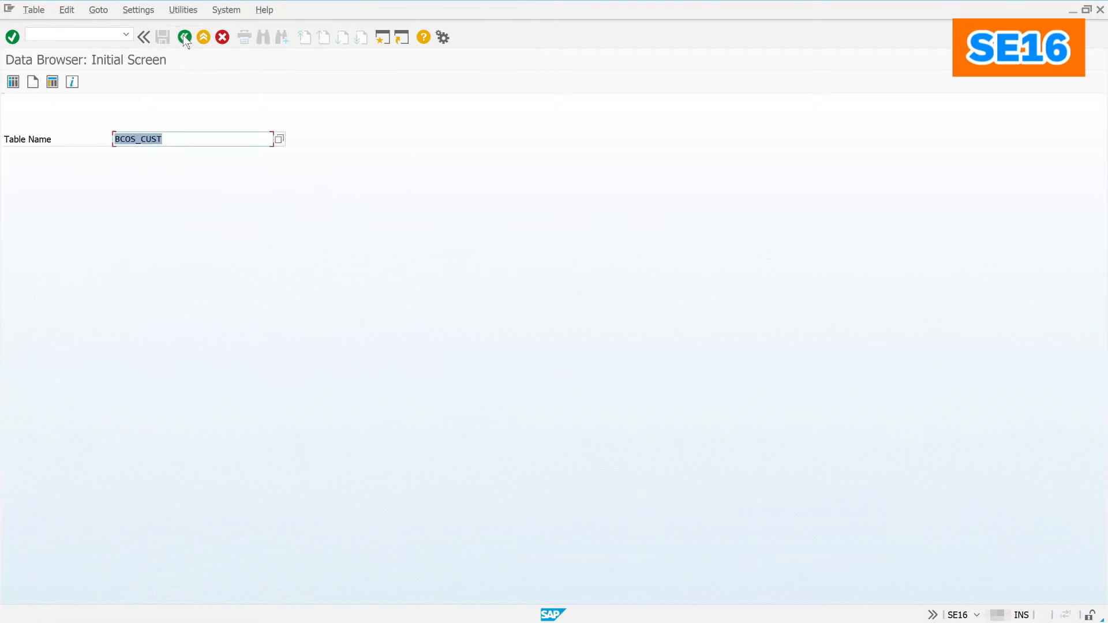
Step: Attempt to maintain USR02 and read the MO416 error explanation
text(usr02)
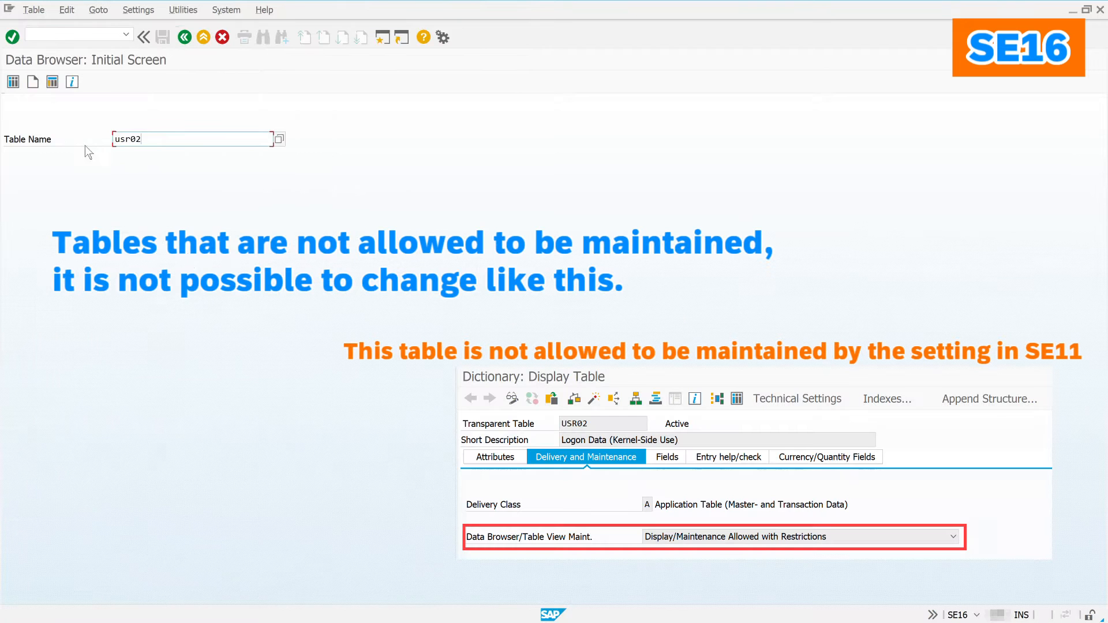
click(32, 82)
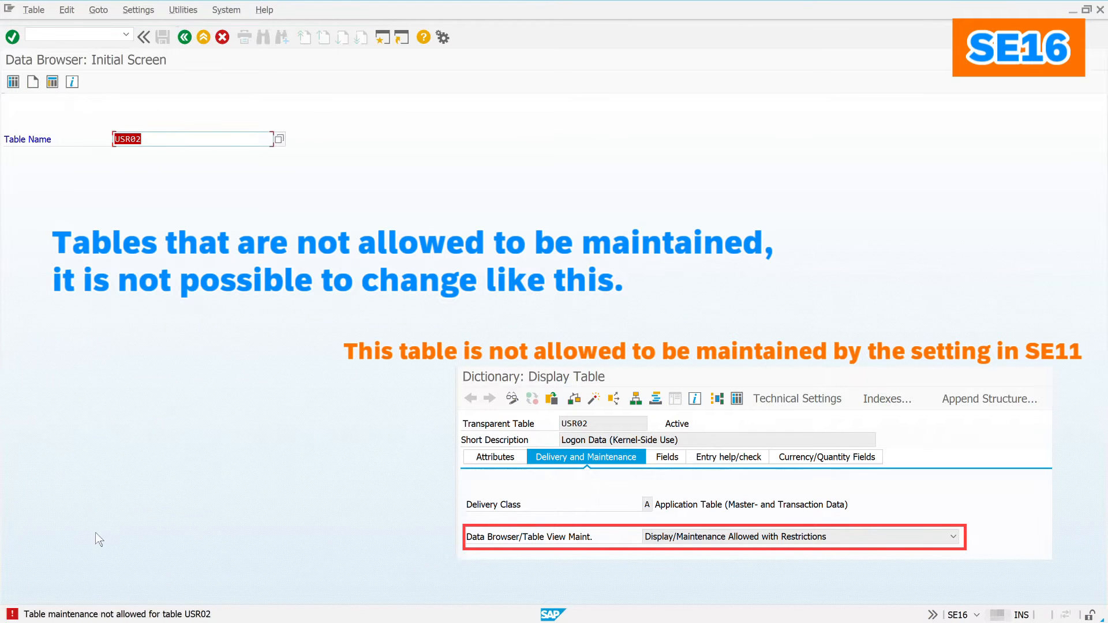
double_click(111, 613)
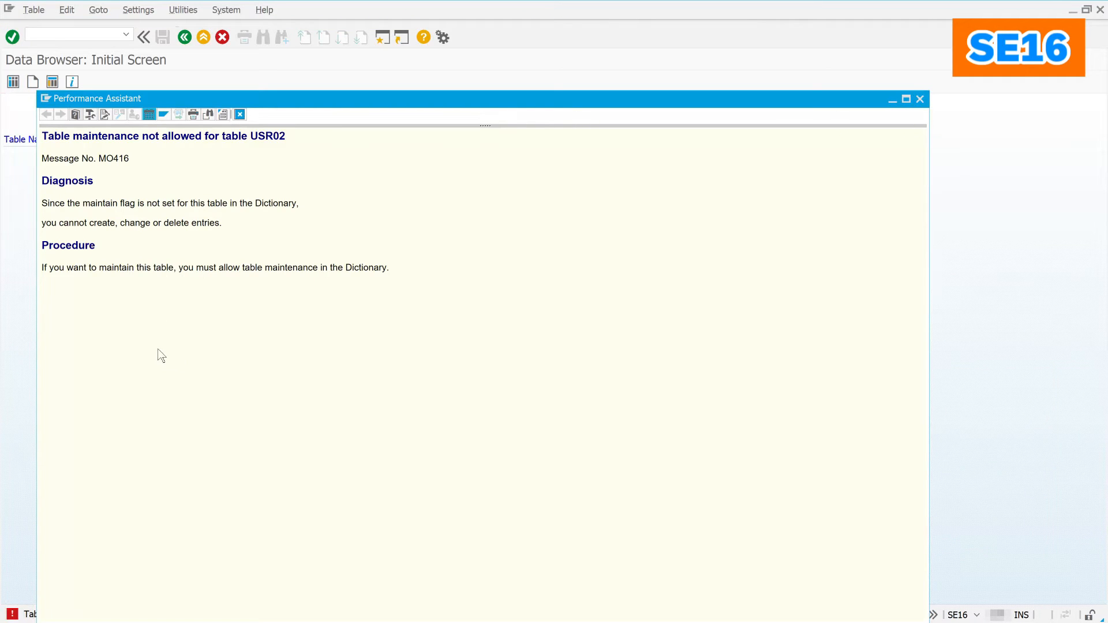
click(239, 111)
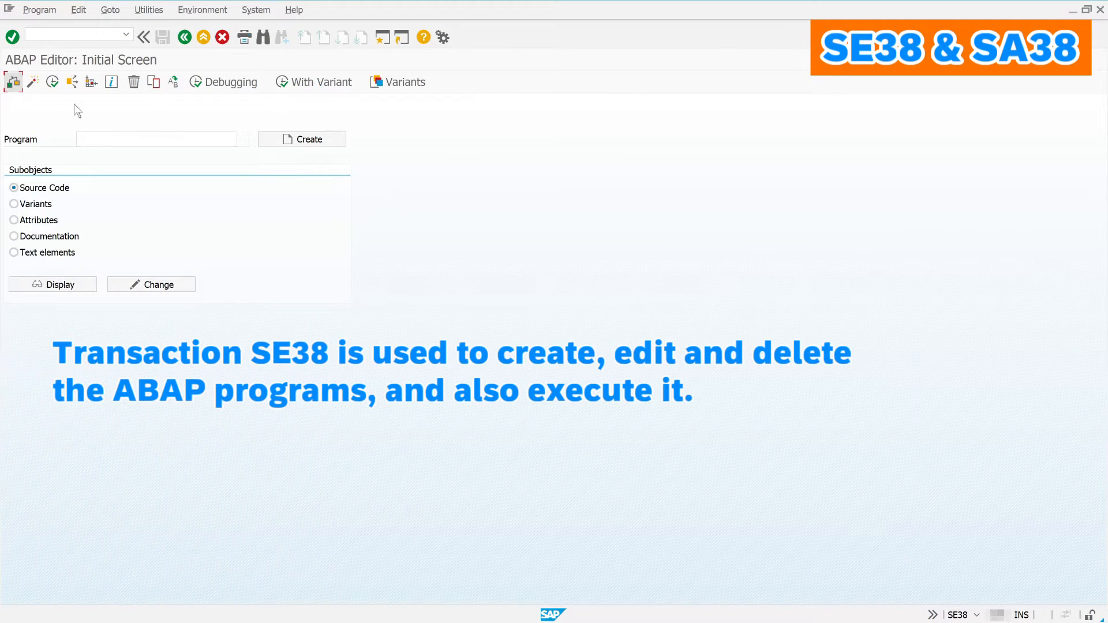
Step: Run RSPFPAR in SE38 to list the rdisp/max* parameters and values
click(115, 137)
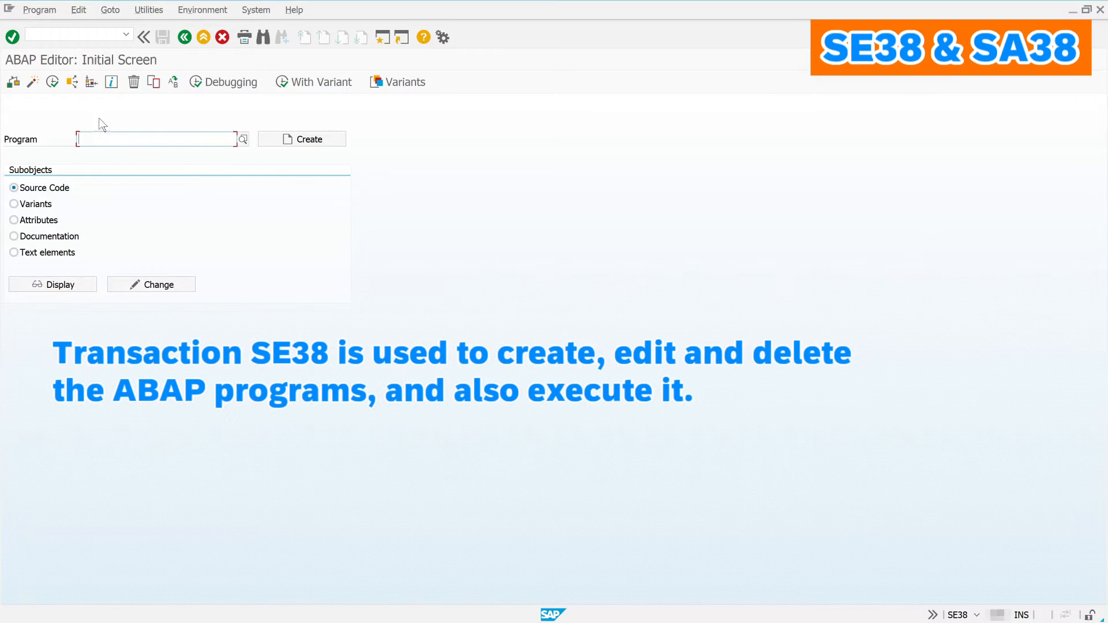
text(rspfpar)
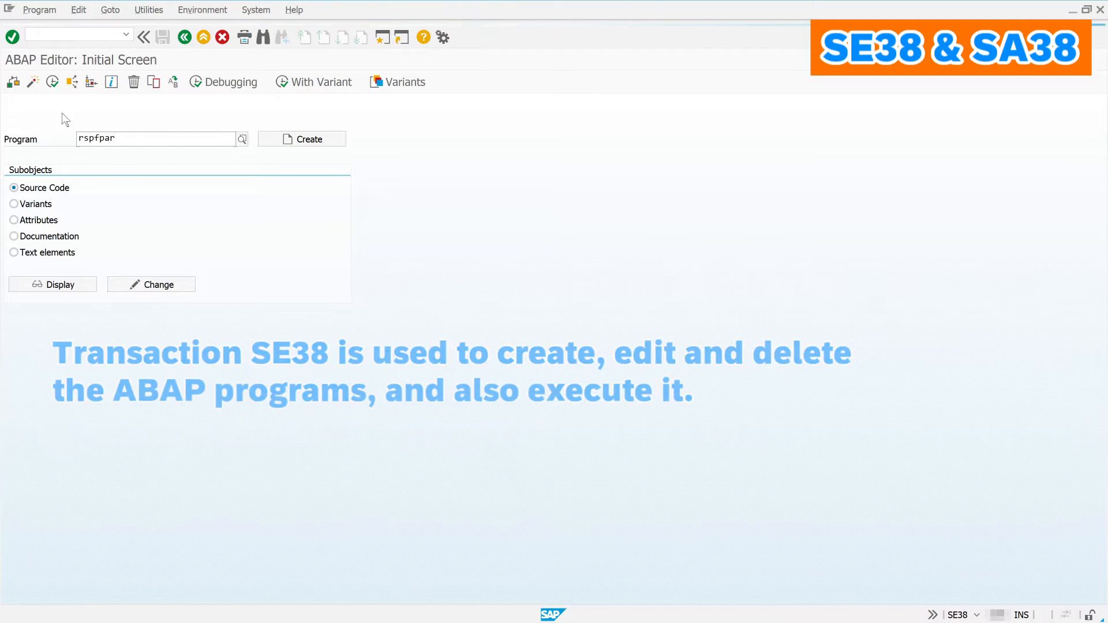
click(53, 87)
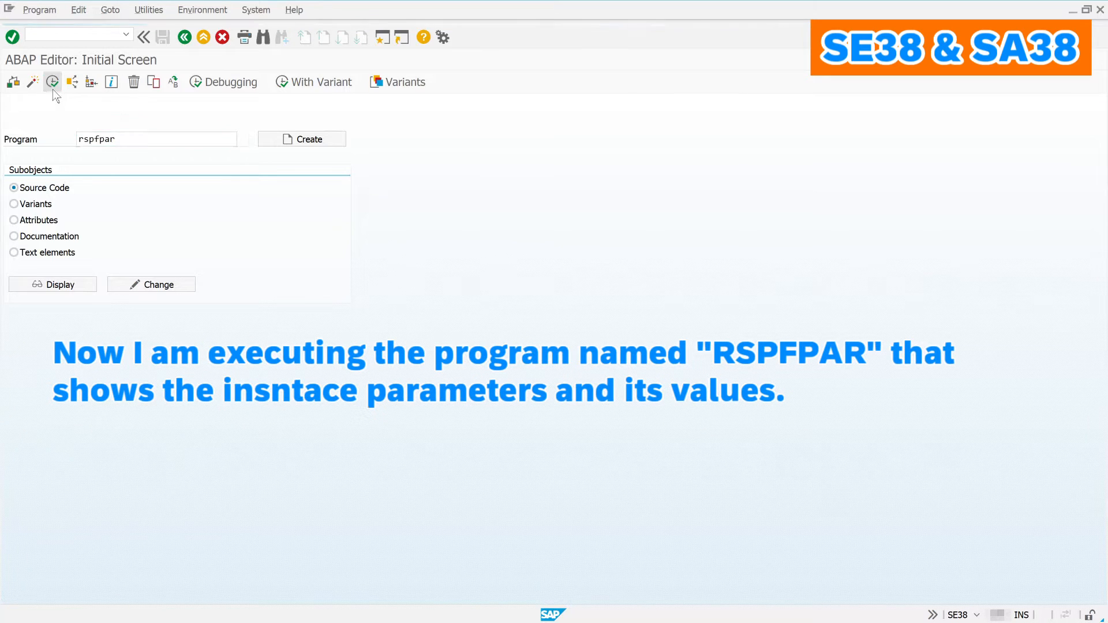
click(53, 89)
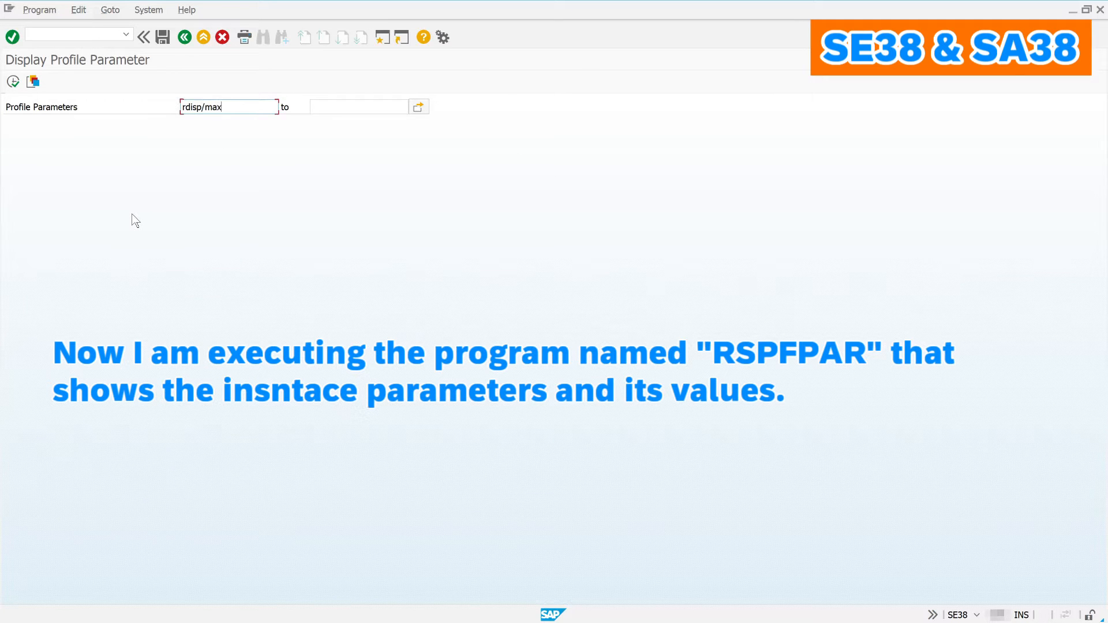
click(13, 84)
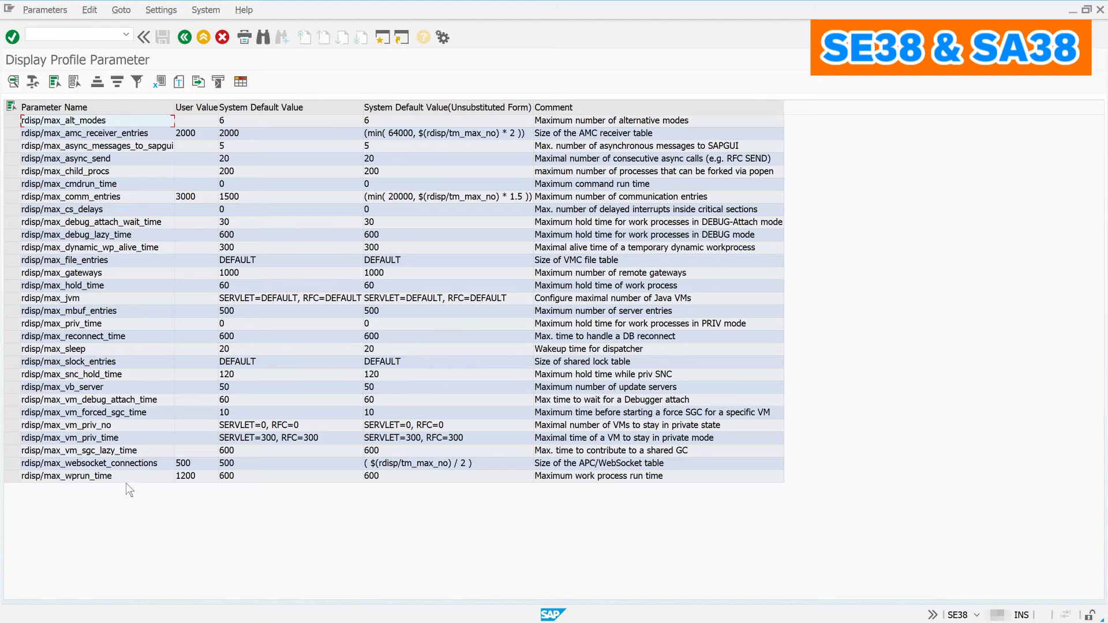
Step: Check rdisp/max_wprun_time's details (1200), then switch to SA38 with RSPFPAR
double_click(113, 476)
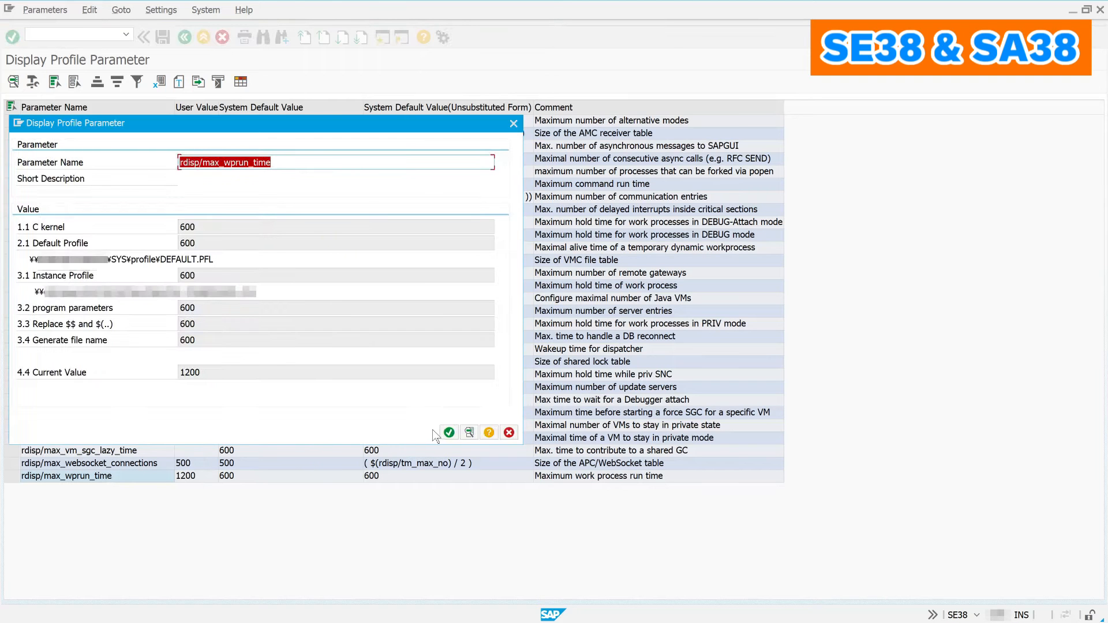
click(449, 433)
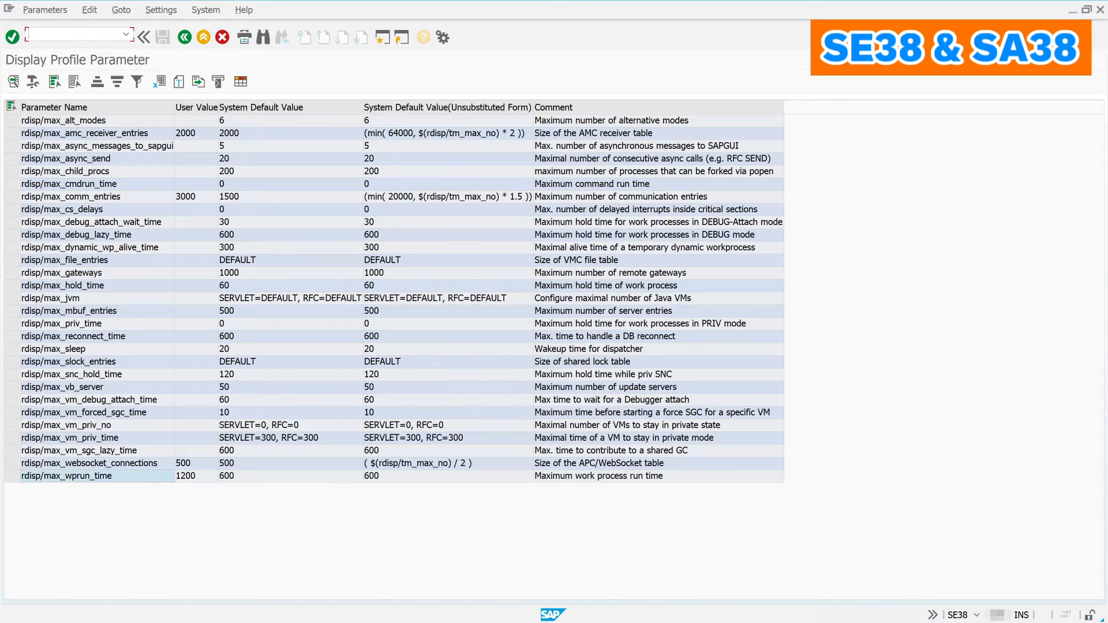
key(Return)
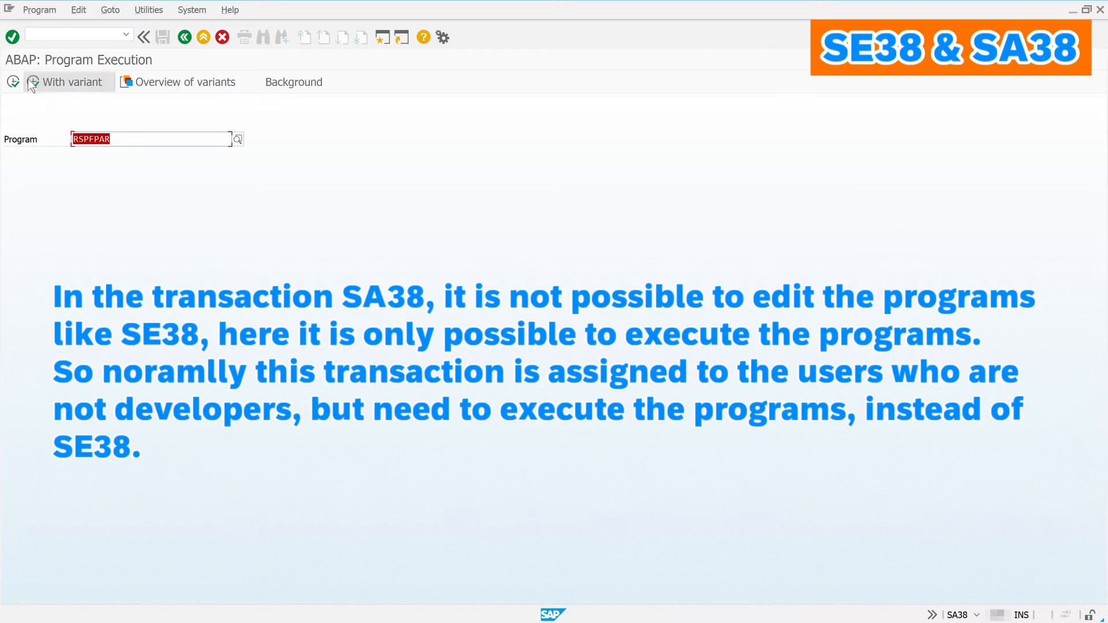
Step: Execute RSPFPAR from SA38 to list the rdisp/max* parameters with their values
click(13, 84)
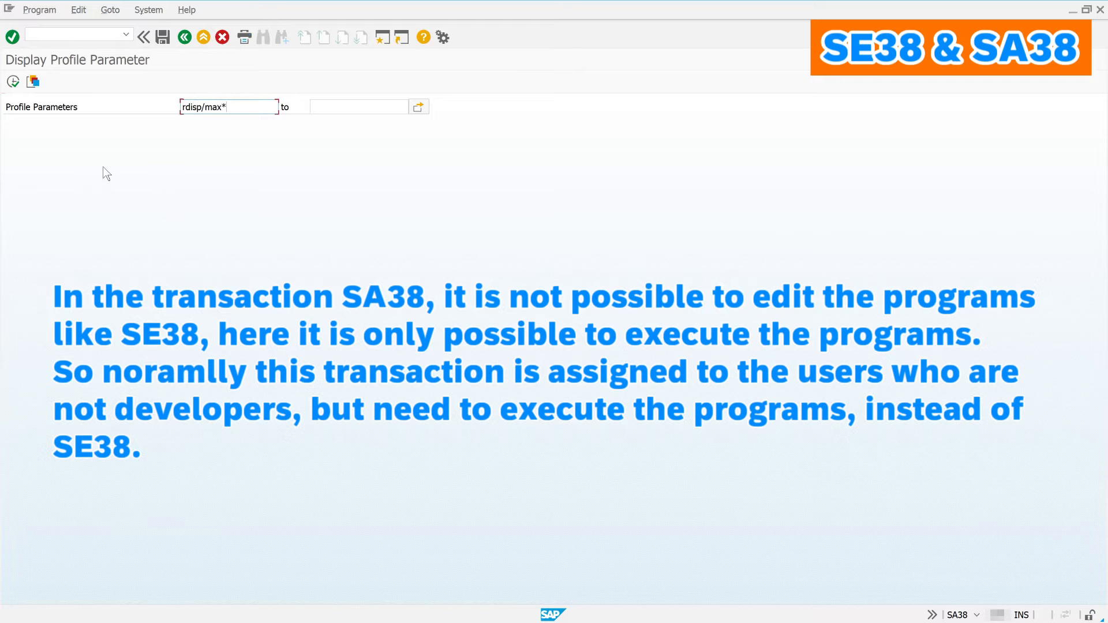
click(12, 82)
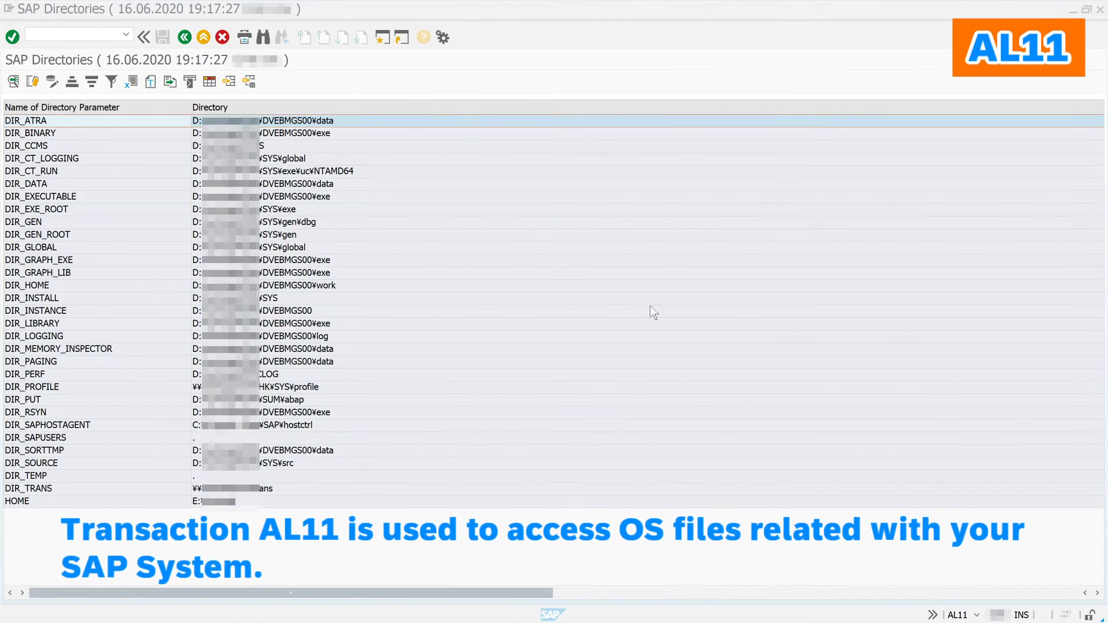
Step: View the instance profile file under DIR_PROFILE, then return to the AL11 overview
click(546, 70)
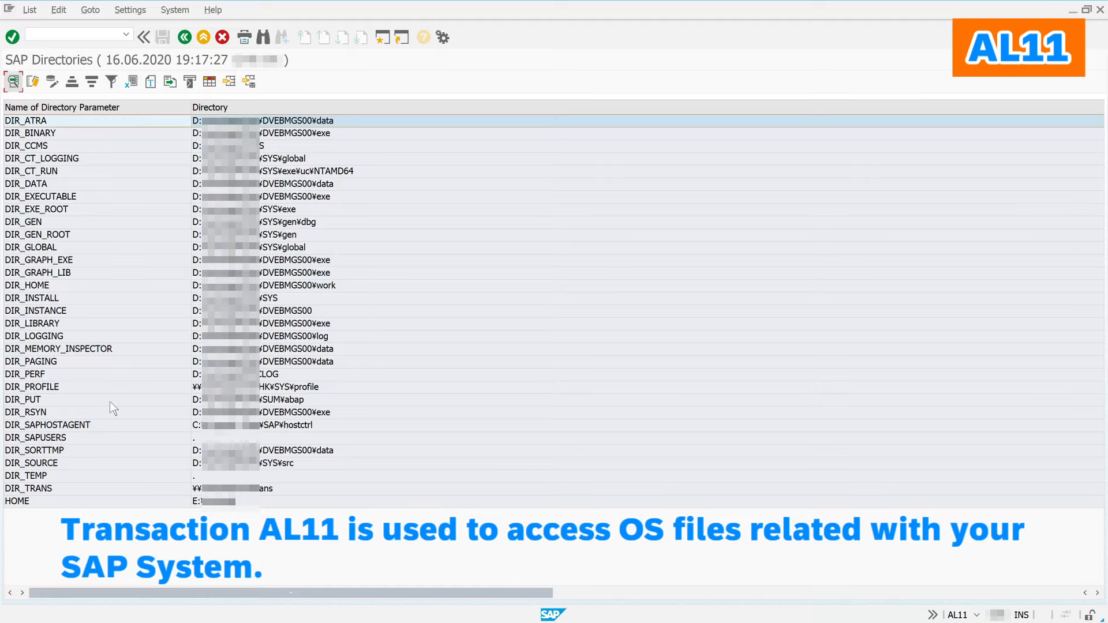
click(106, 386)
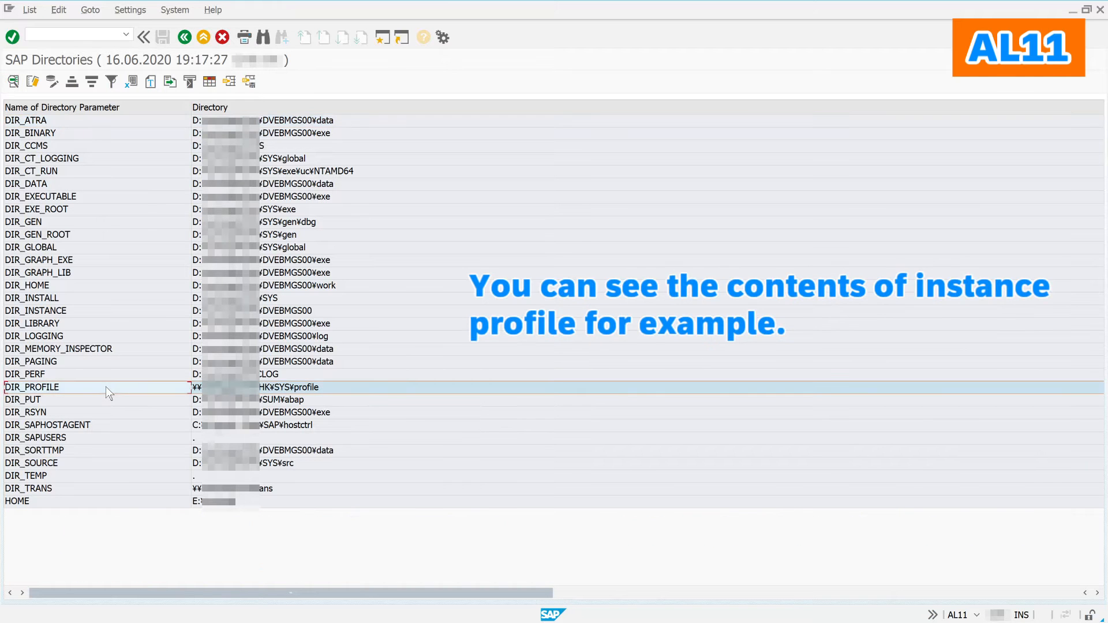
double_click(105, 387)
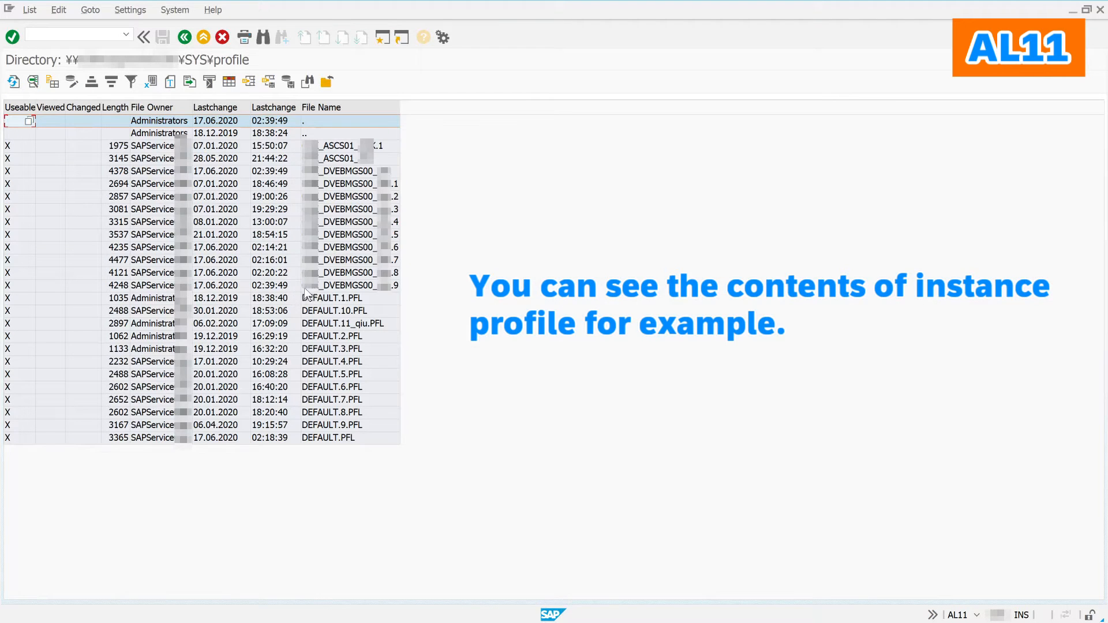
click(353, 286)
double_click(353, 286)
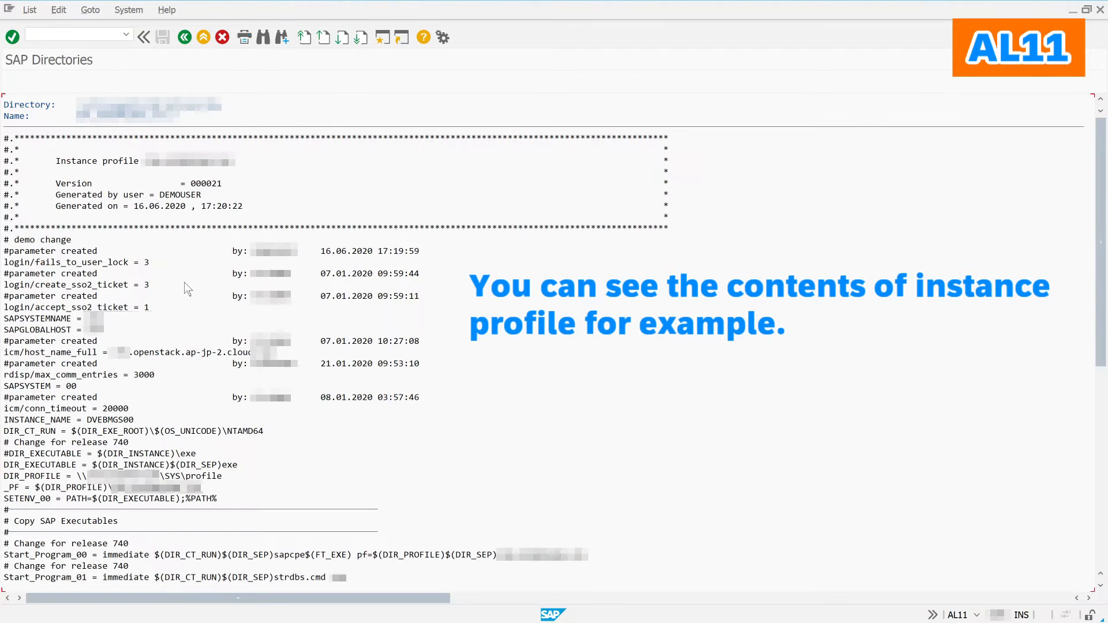
click(190, 42)
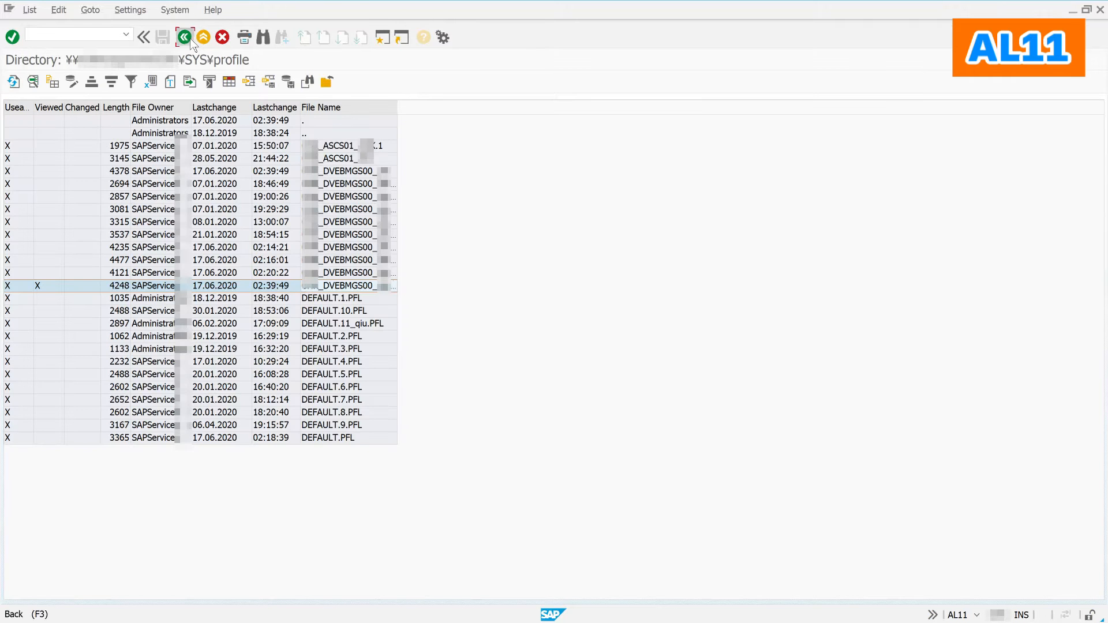
click(190, 40)
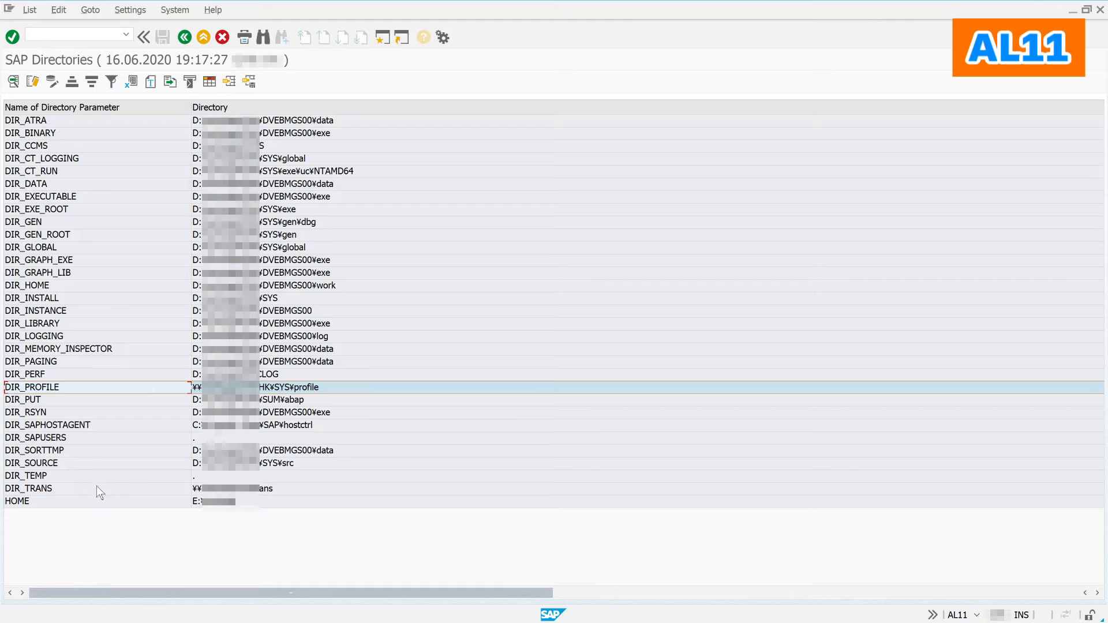
Step: Browse DIR_TRANS's data folder, then reopen DIR_TRANS to its folder listing
double_click(133, 486)
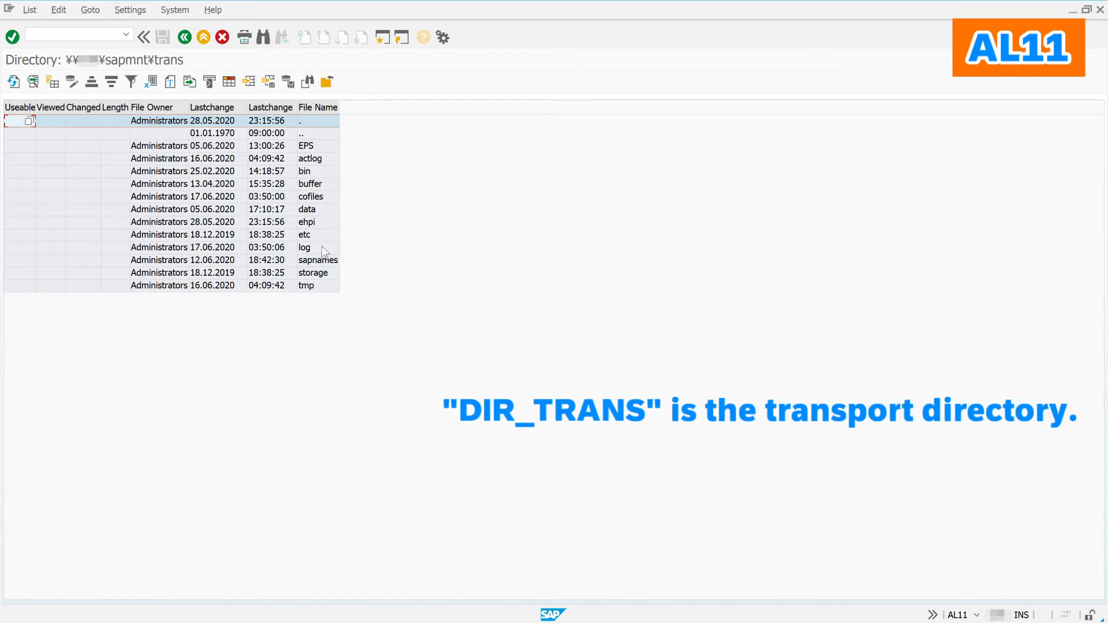
click(312, 210)
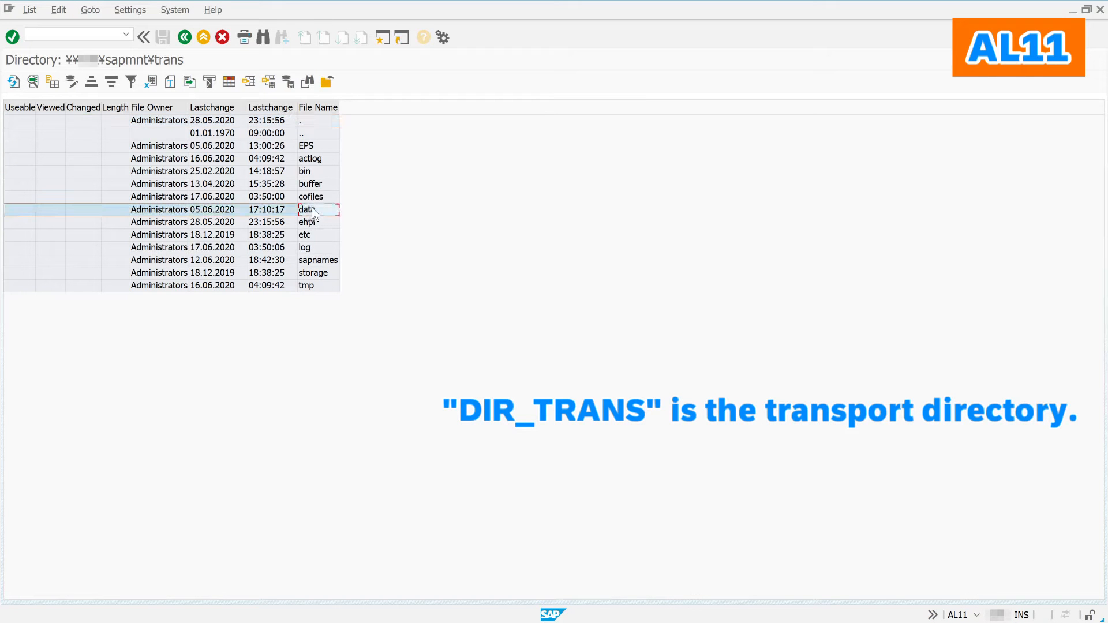
double_click(312, 210)
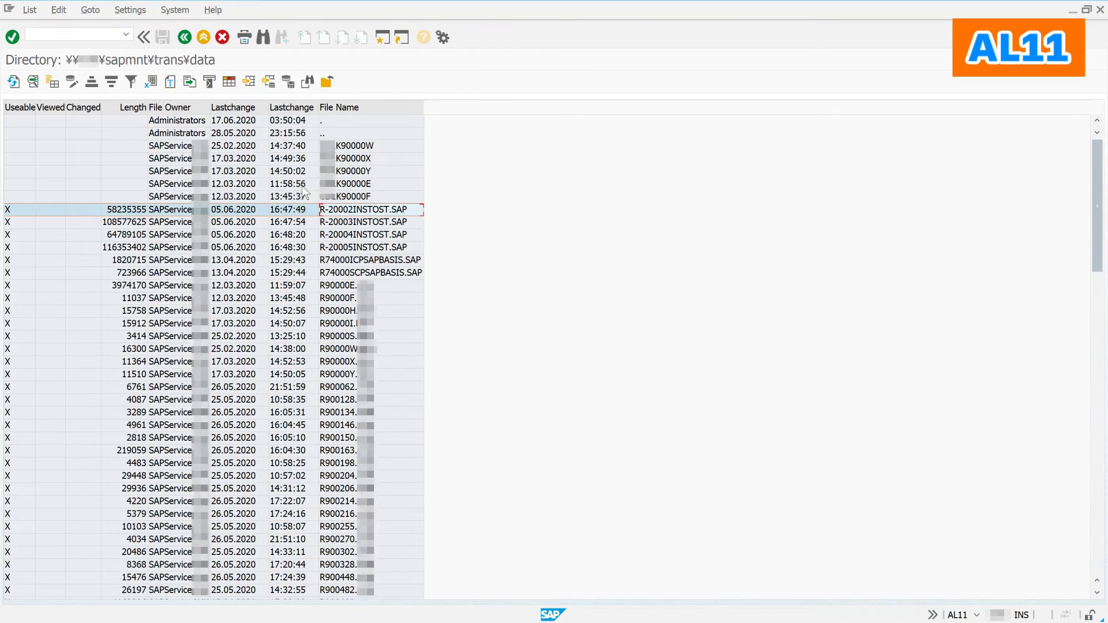
click(185, 34)
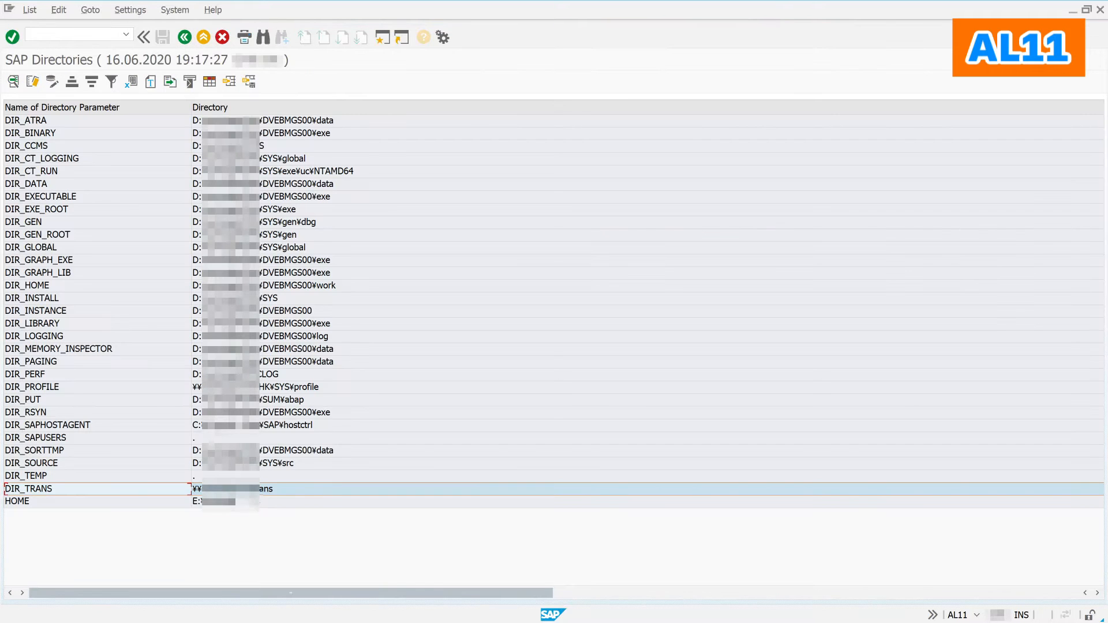
double_click(130, 492)
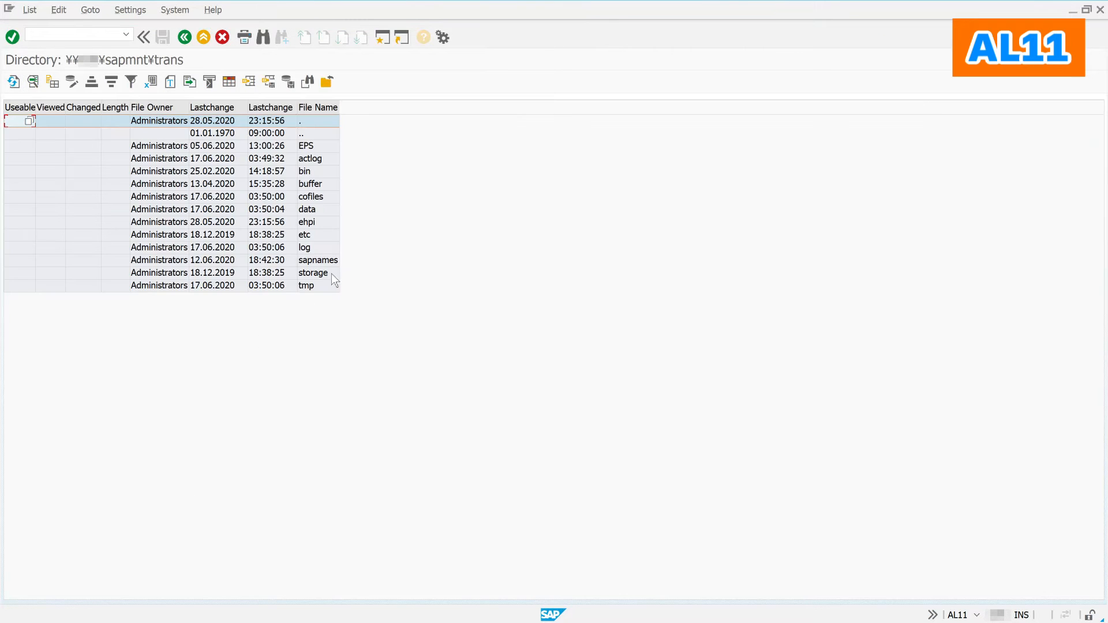
Step: Sort trans\log by Lastchange date and time descending and read the newest transport log
double_click(321, 248)
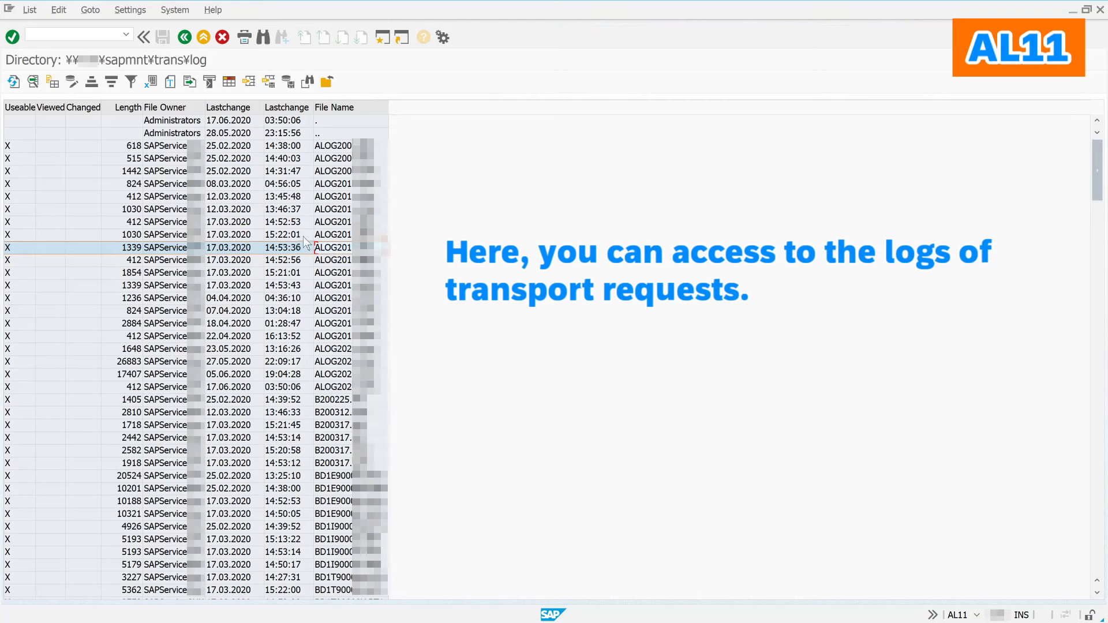
click(247, 106)
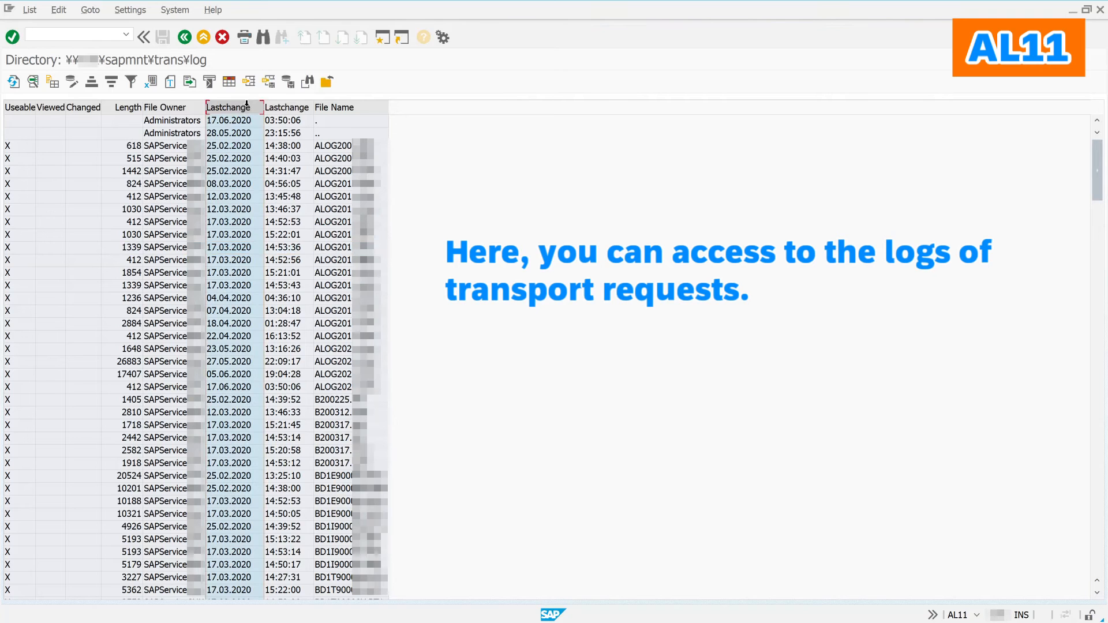
ctrl+click(275, 107)
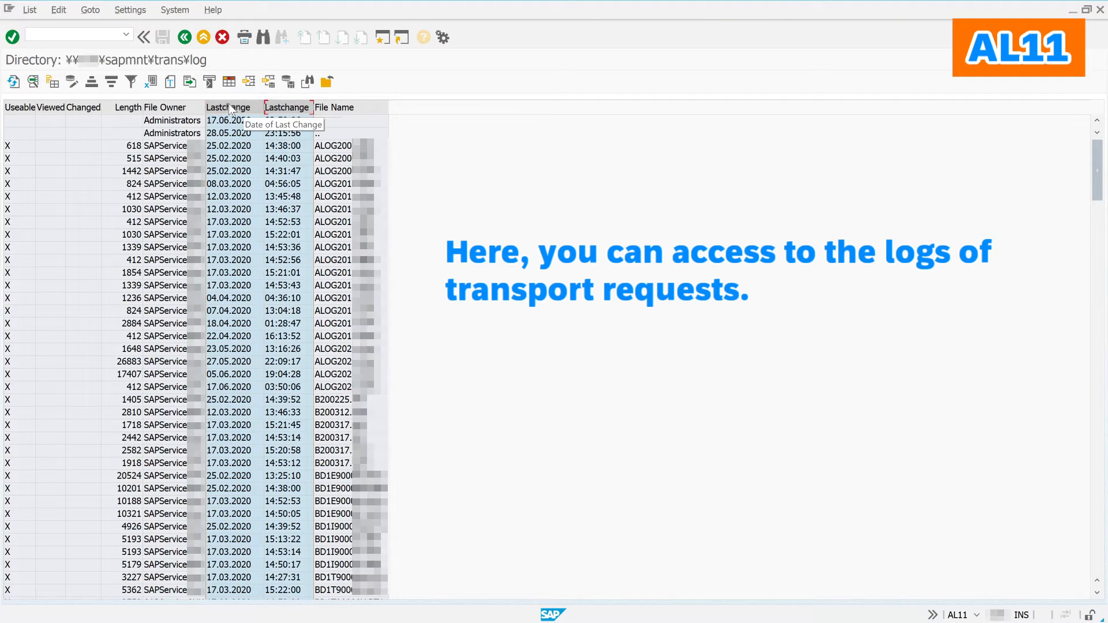
click(110, 85)
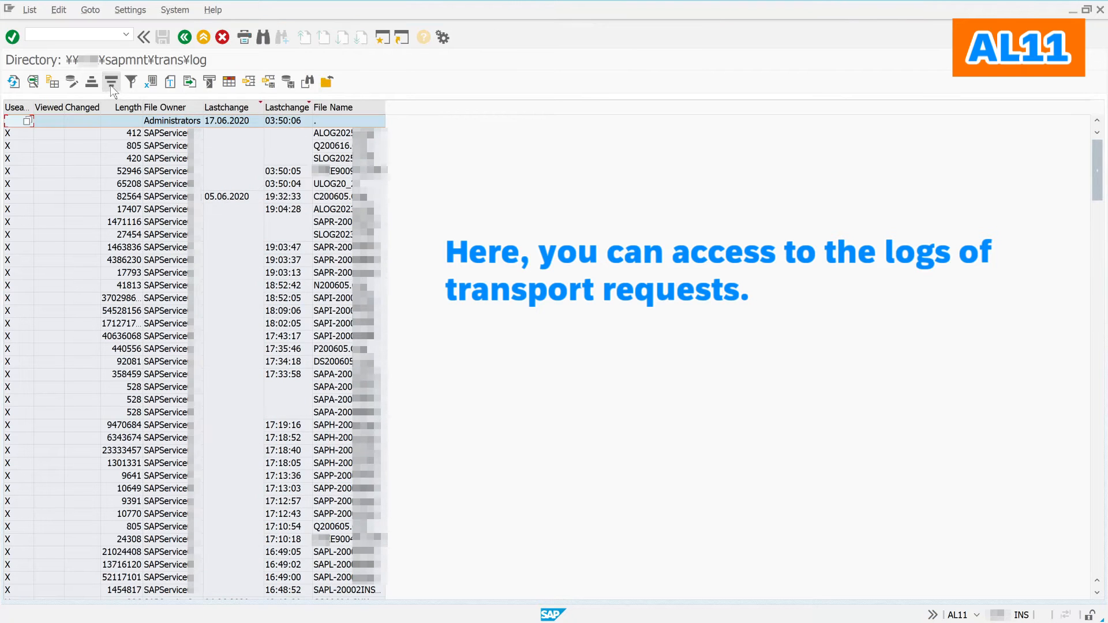
click(339, 174)
double_click(339, 174)
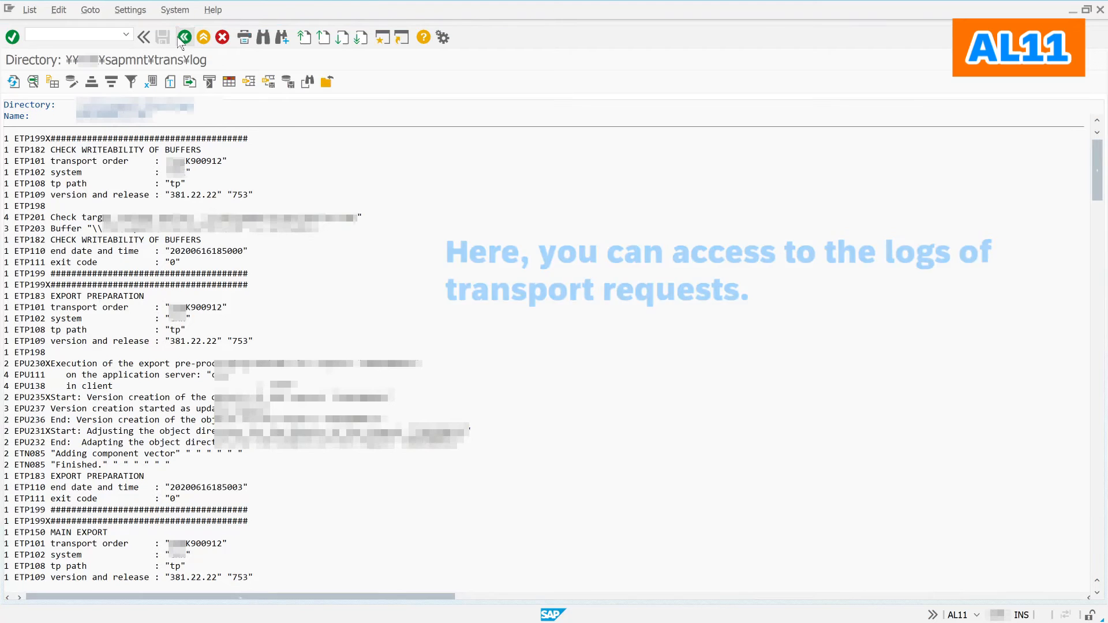
click(178, 37)
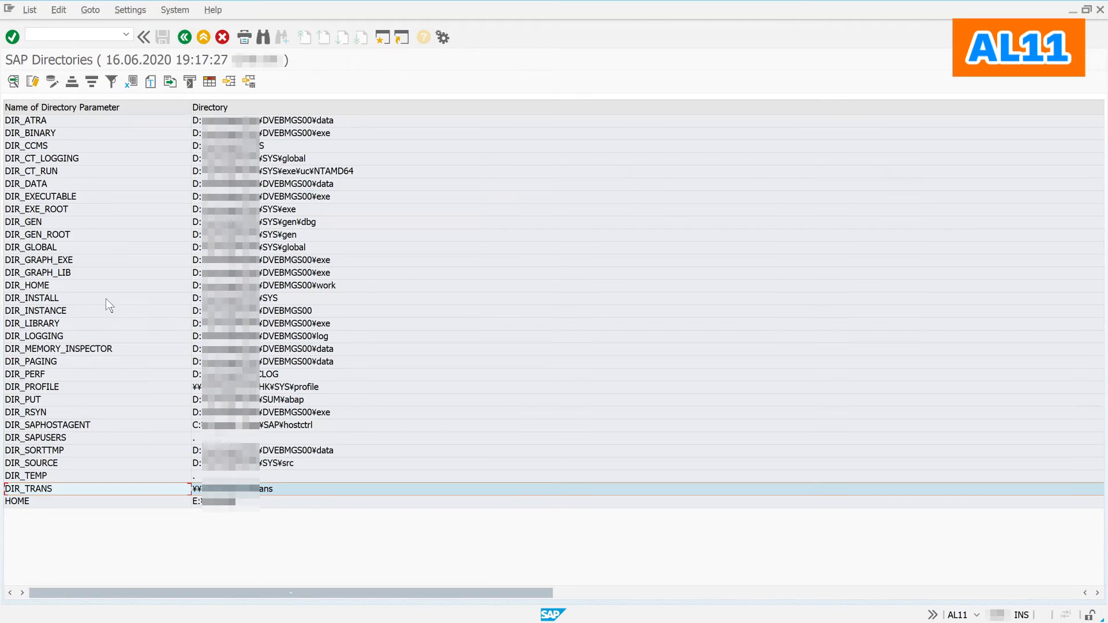
Step: Open DIR_HOME, sort files newest first by Lastchange, and read the dev_w0 trace
click(152, 184)
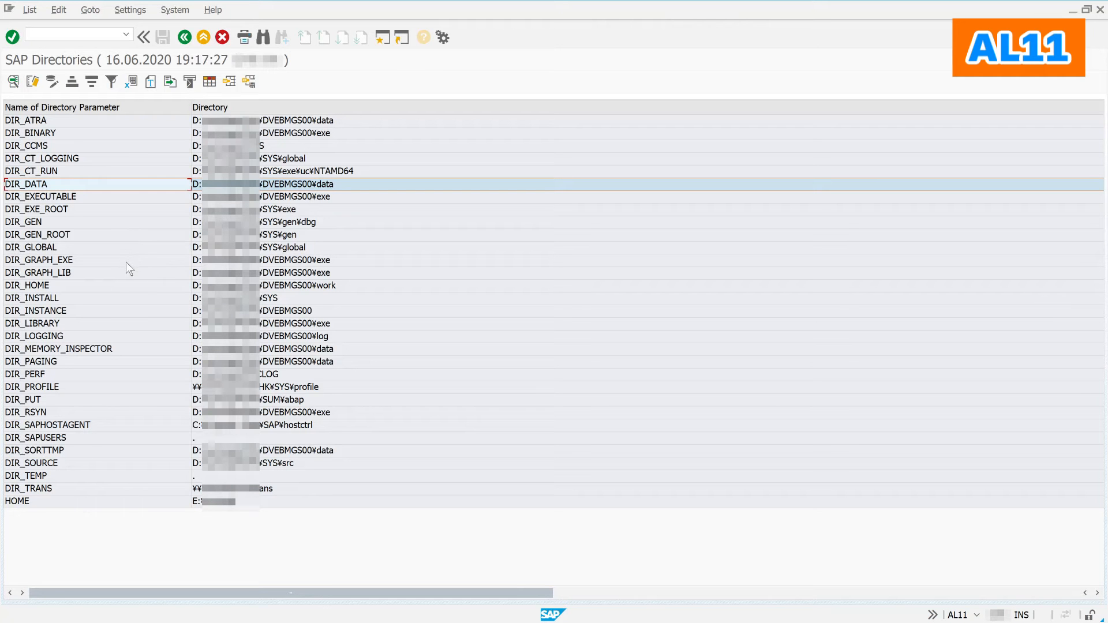
click(110, 289)
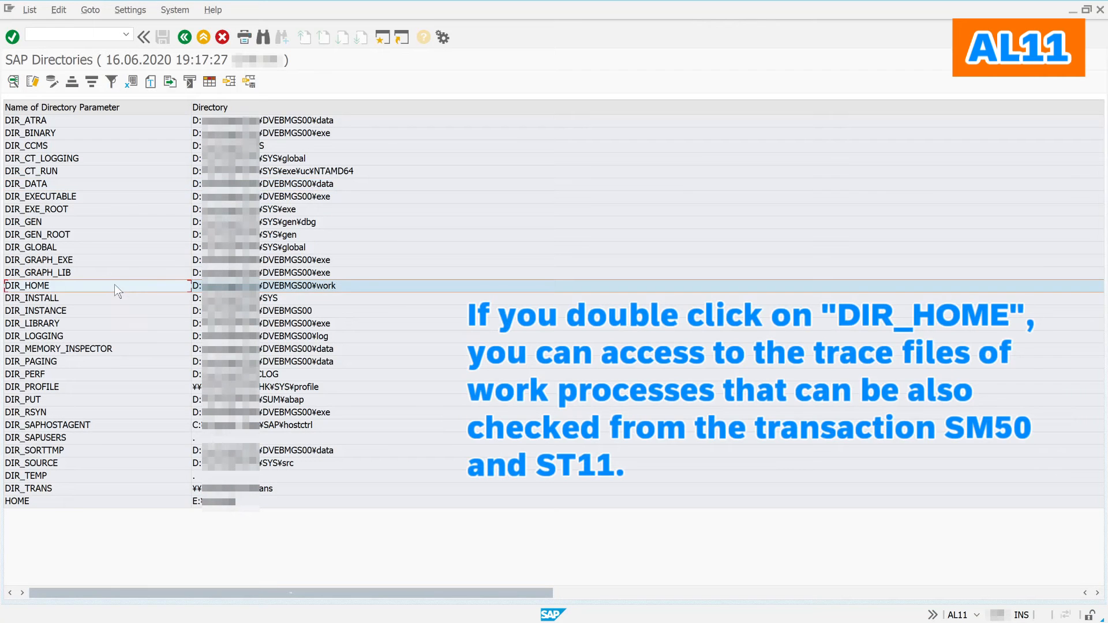
double_click(118, 290)
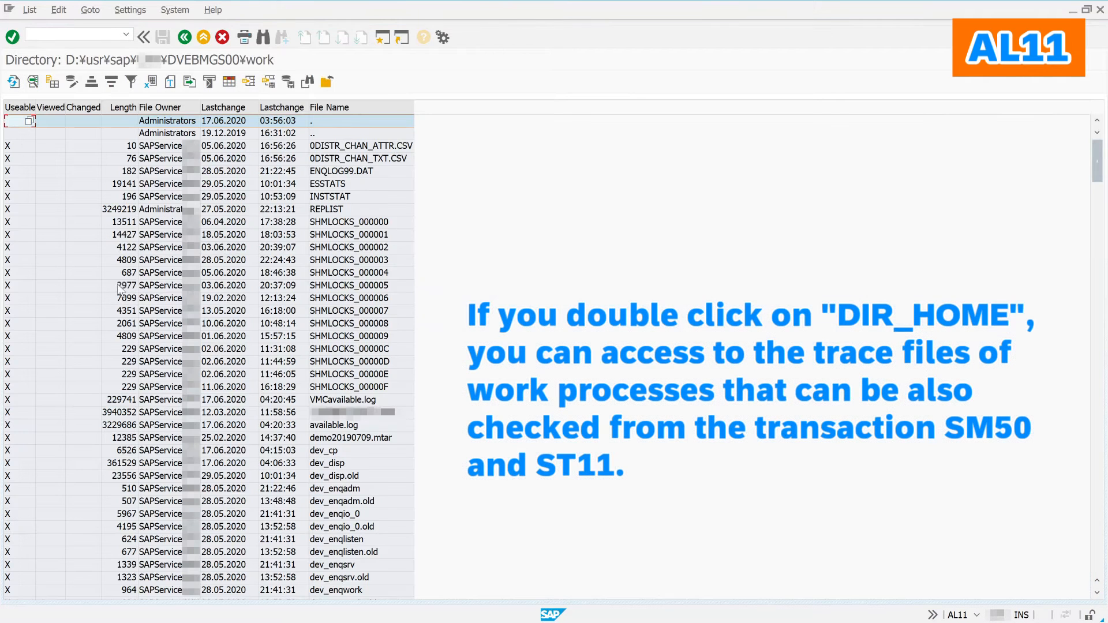
click(224, 107)
ctrl+click(281, 106)
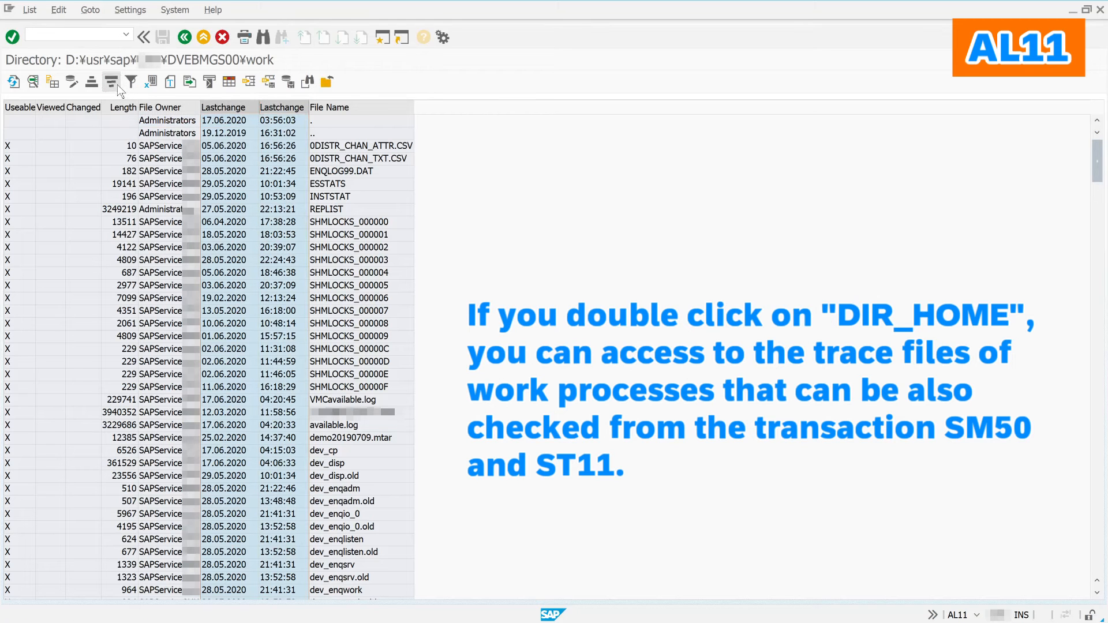
click(117, 85)
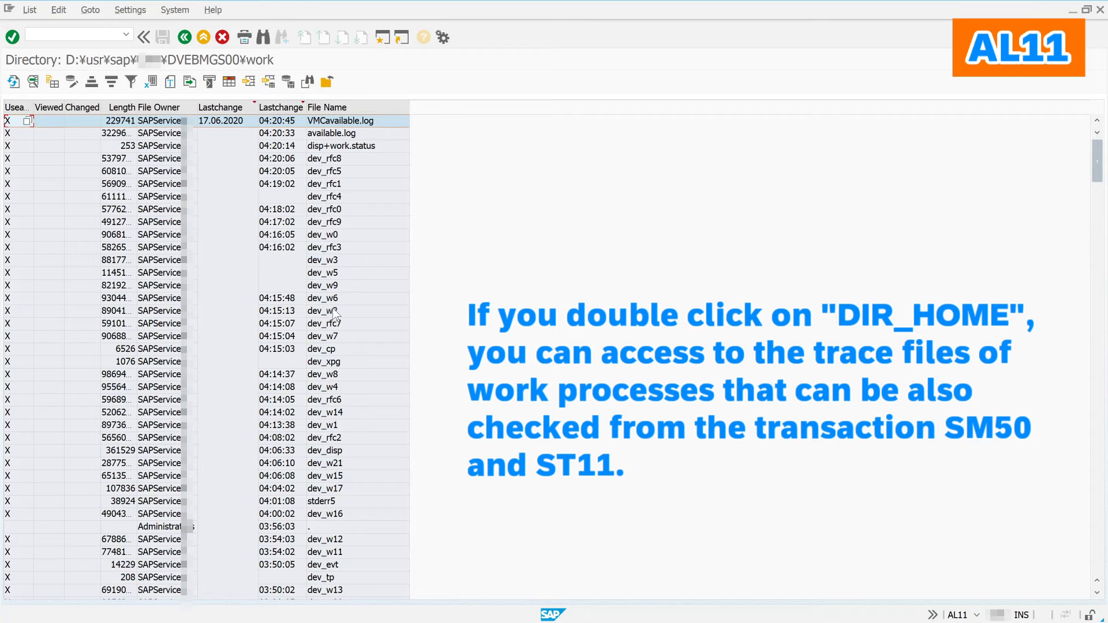
click(344, 233)
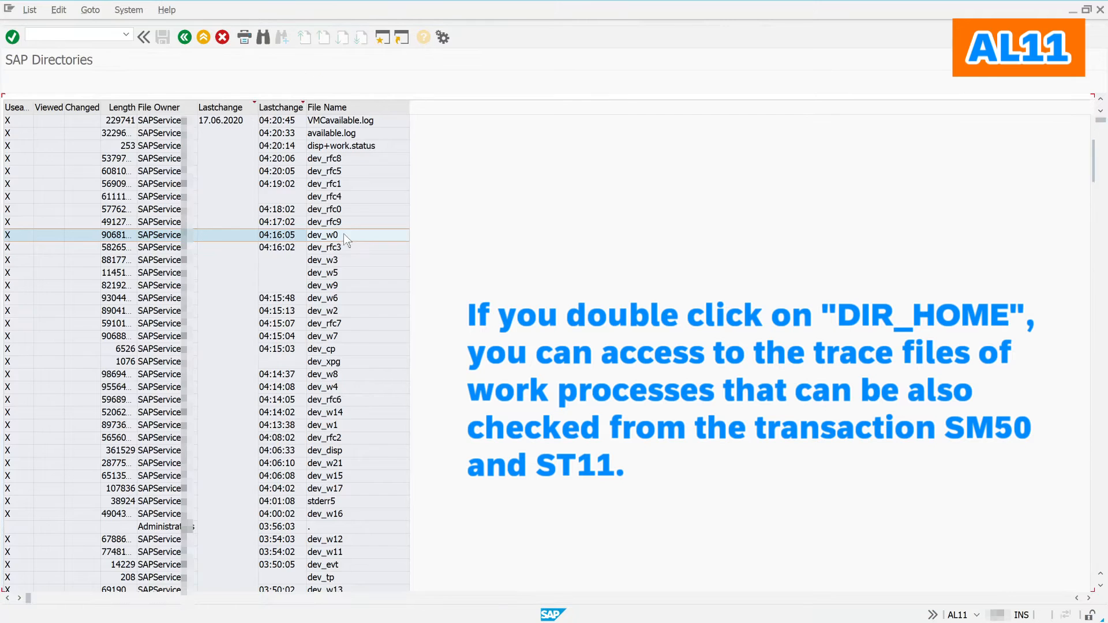
double_click(345, 237)
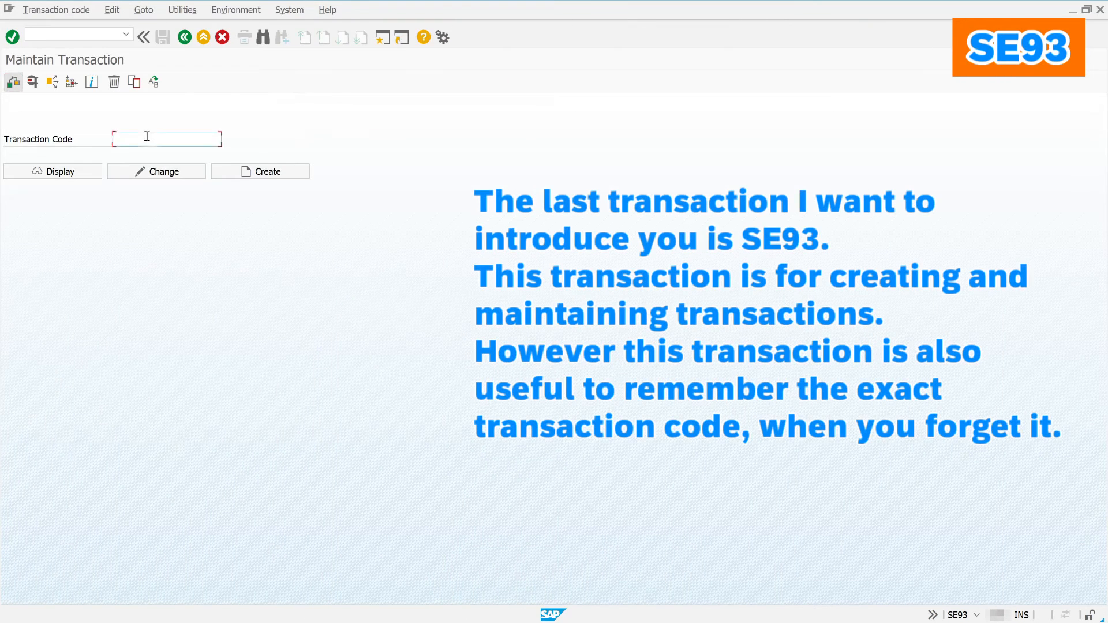
Step: Search SE93 for SE* transaction codes, page through the 145 hits, and close the list
click(149, 136)
text(se*)
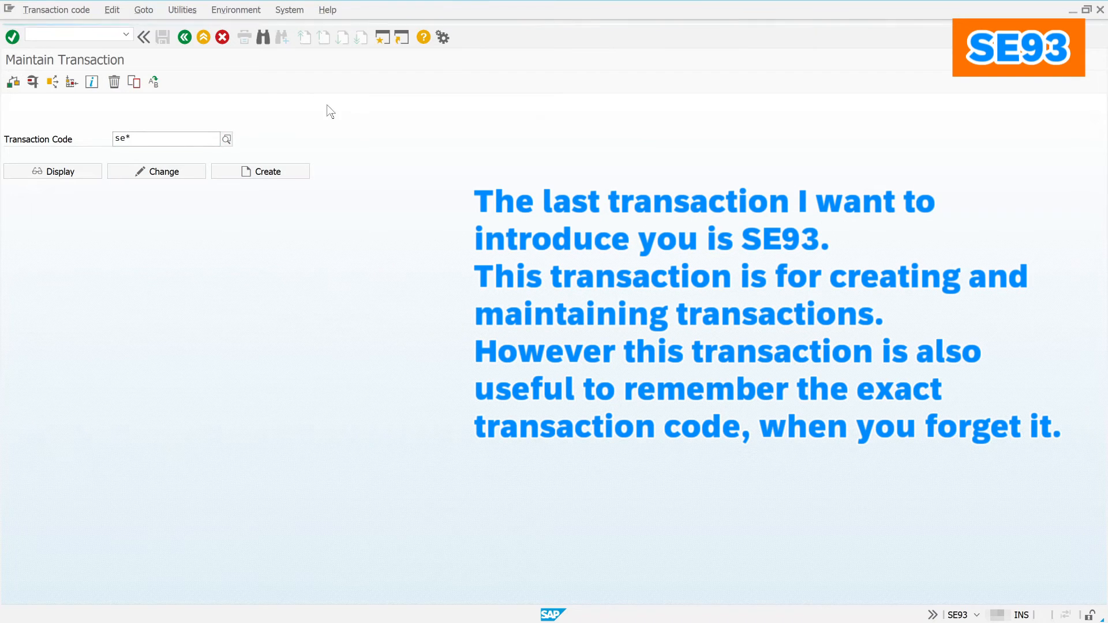
click(226, 139)
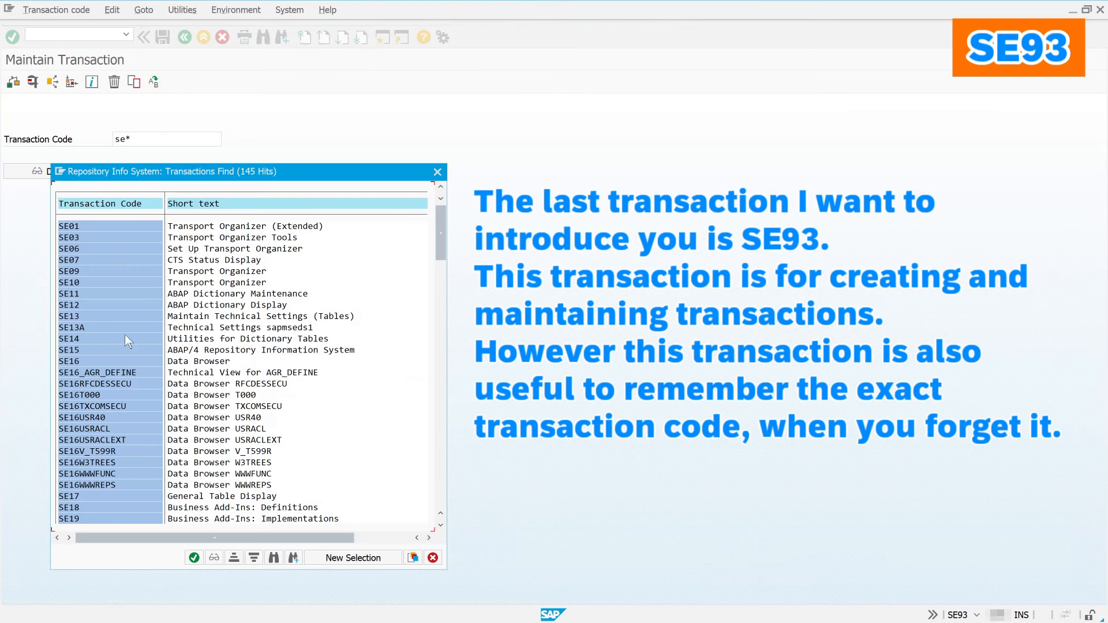
click(437, 486)
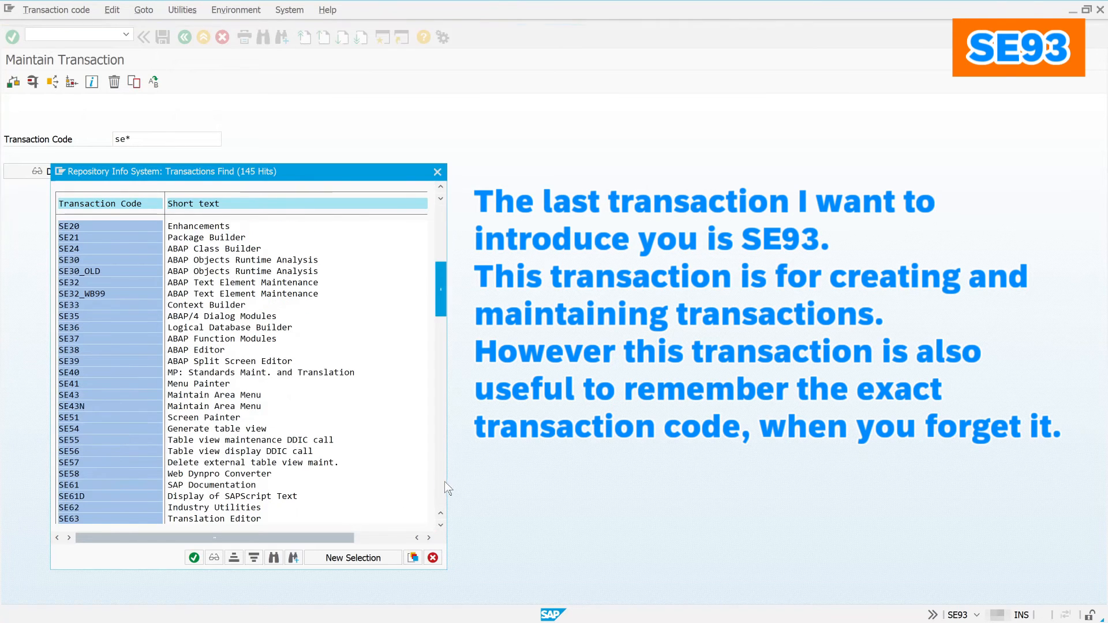
click(445, 483)
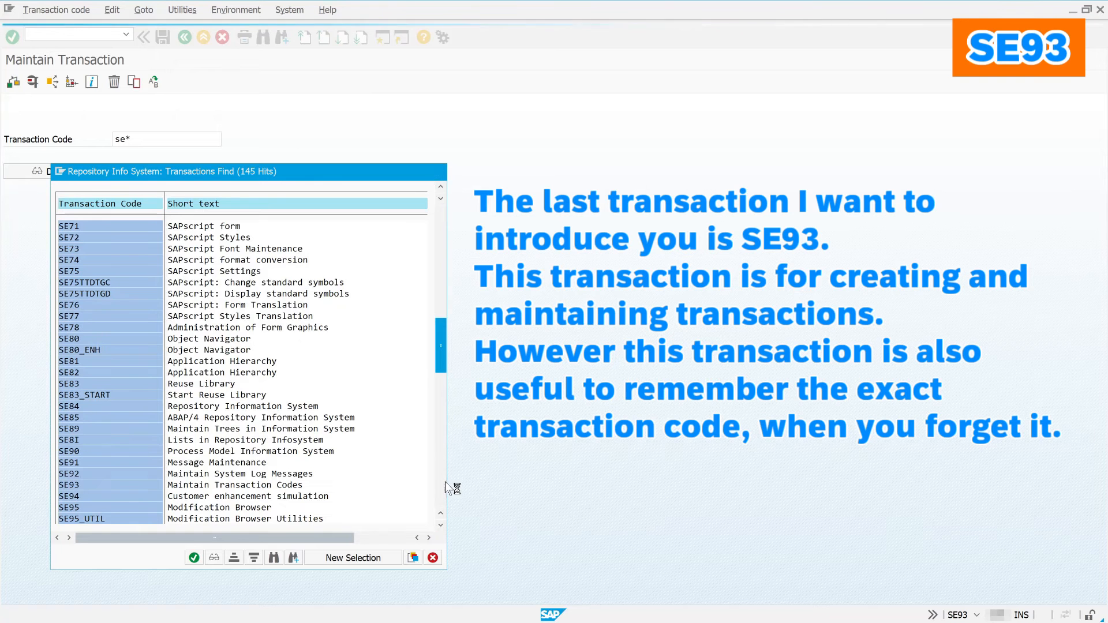
click(445, 483)
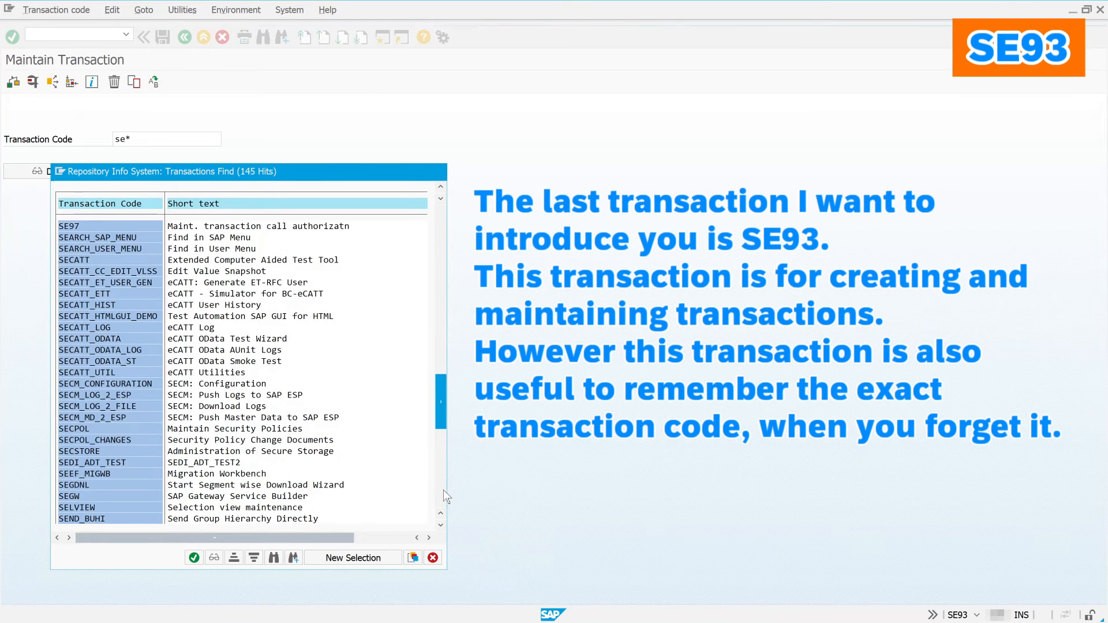
click(441, 495)
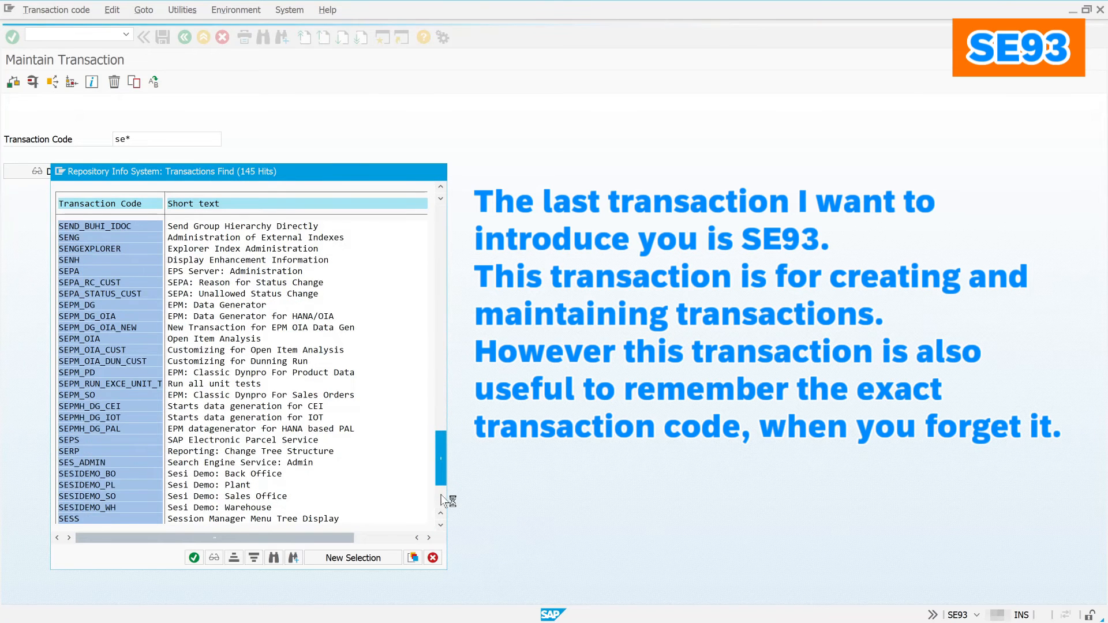
click(441, 496)
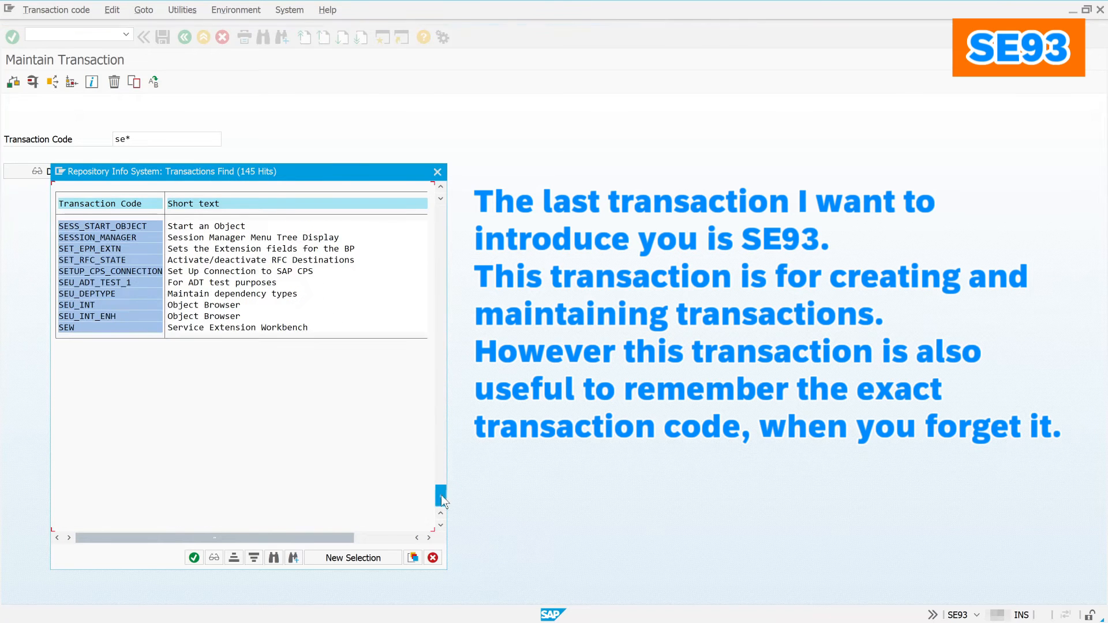
click(434, 558)
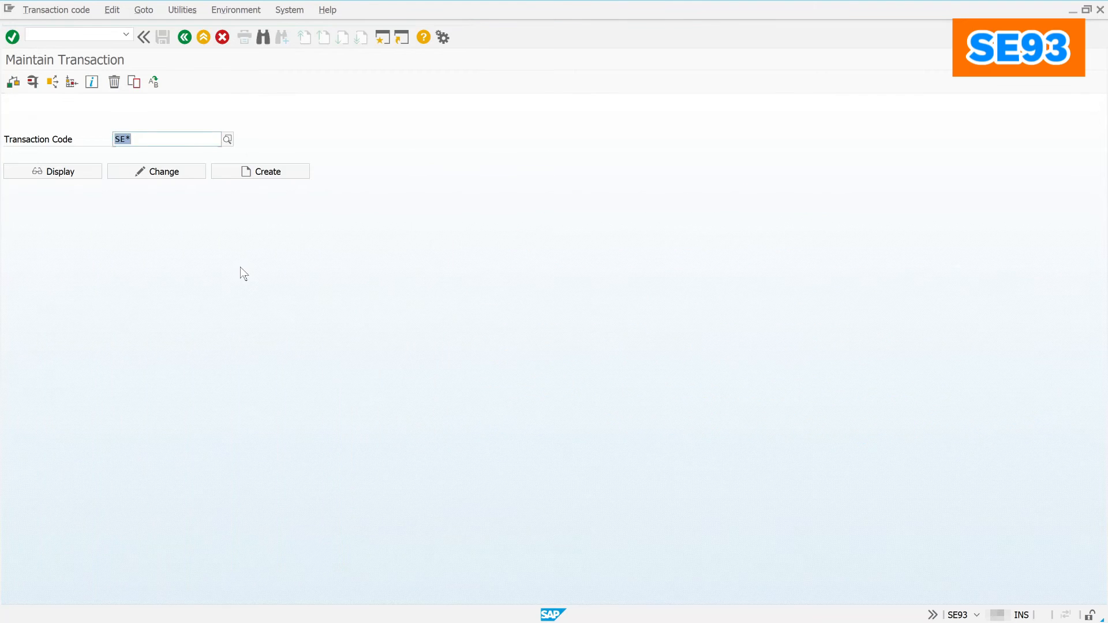
Step: Look up transaction codes matching scc* and close the results
text(scc*)
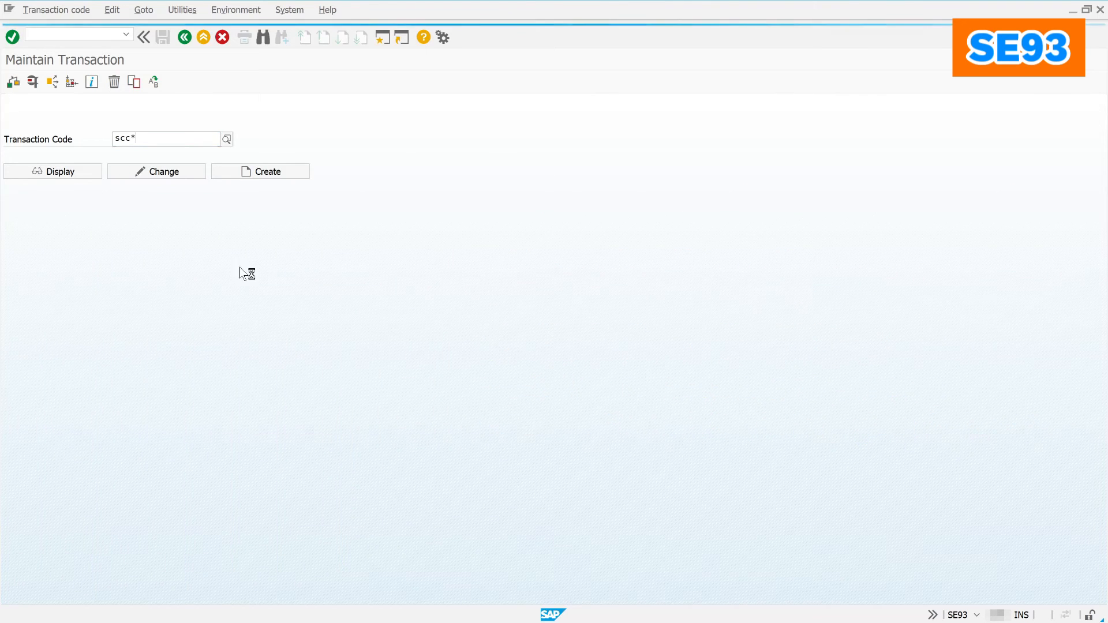
click(228, 140)
click(225, 138)
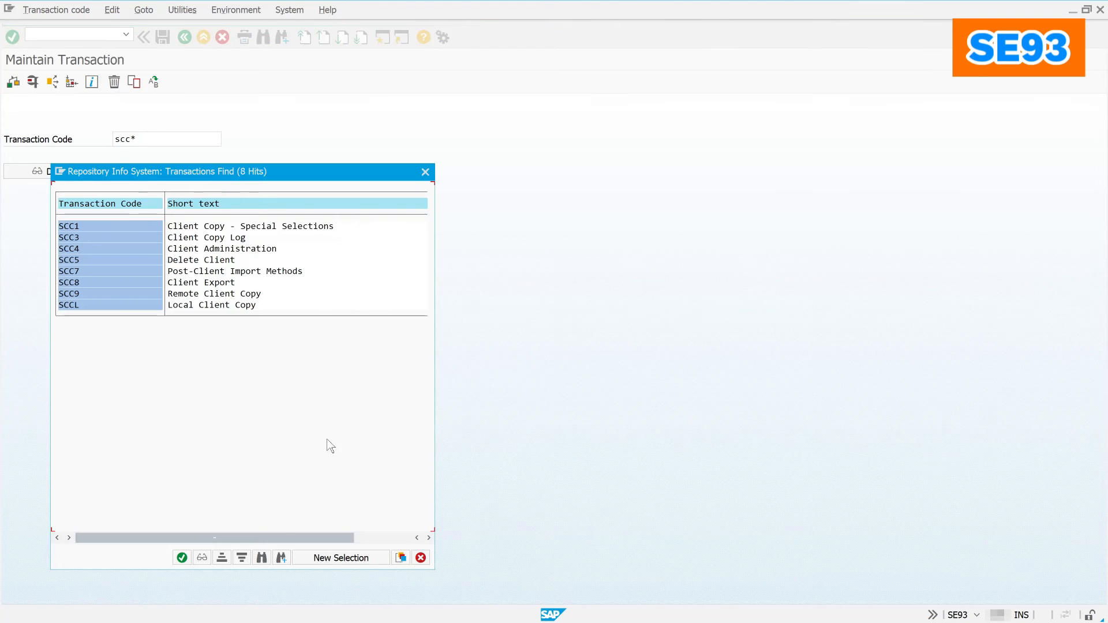
click(420, 557)
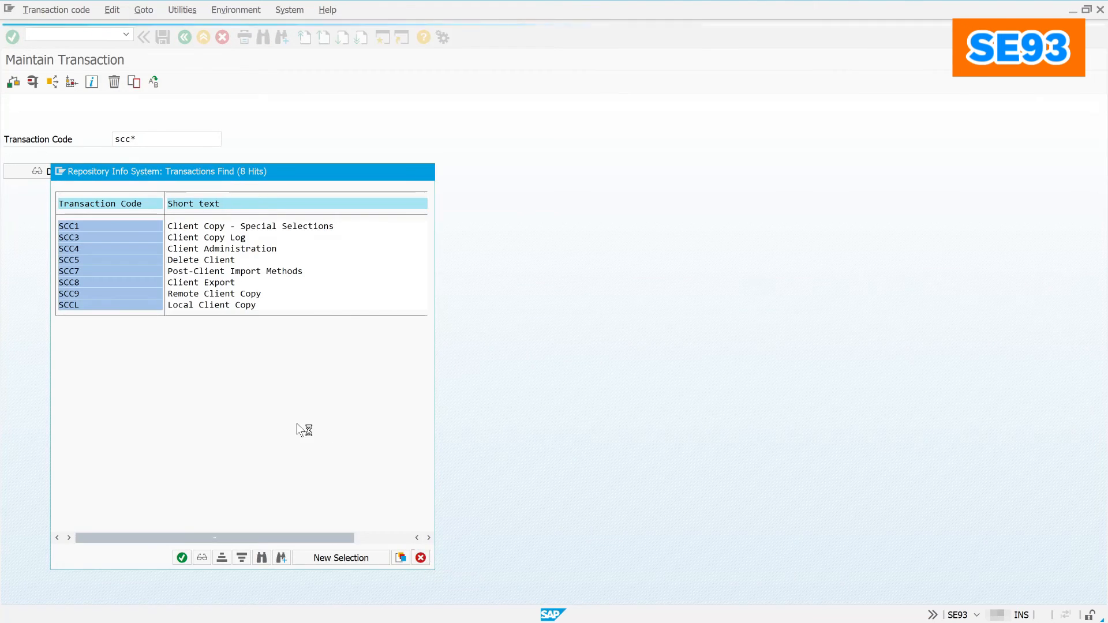
Step: Look up transaction codes matching sm*, page through the hits, and close the list
text(sm*)
key(Return)
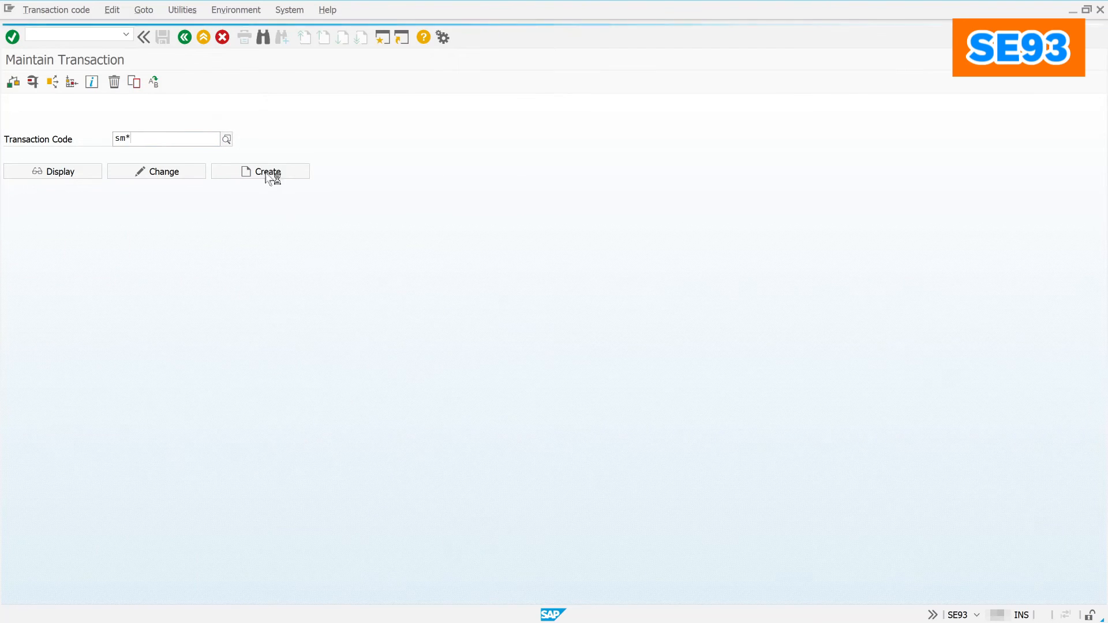
click(225, 139)
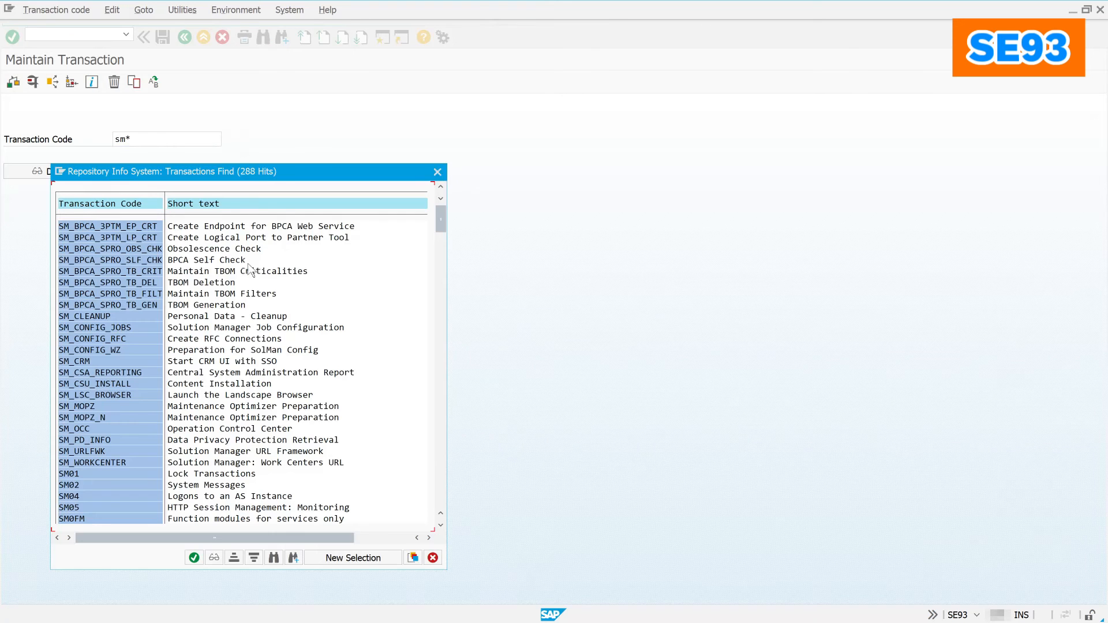
click(439, 497)
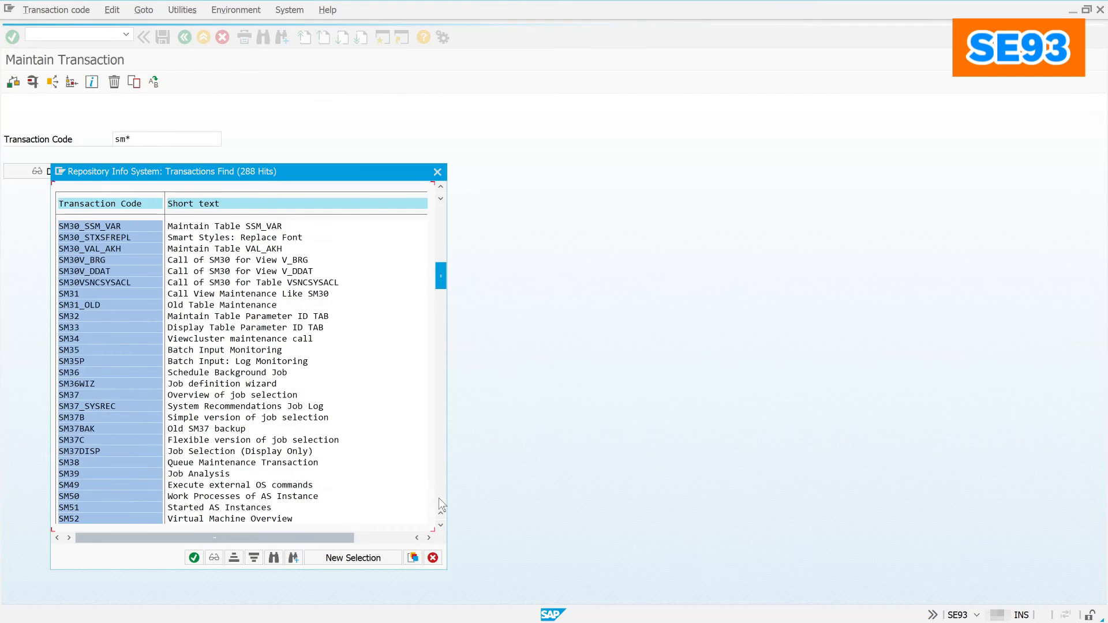
click(439, 497)
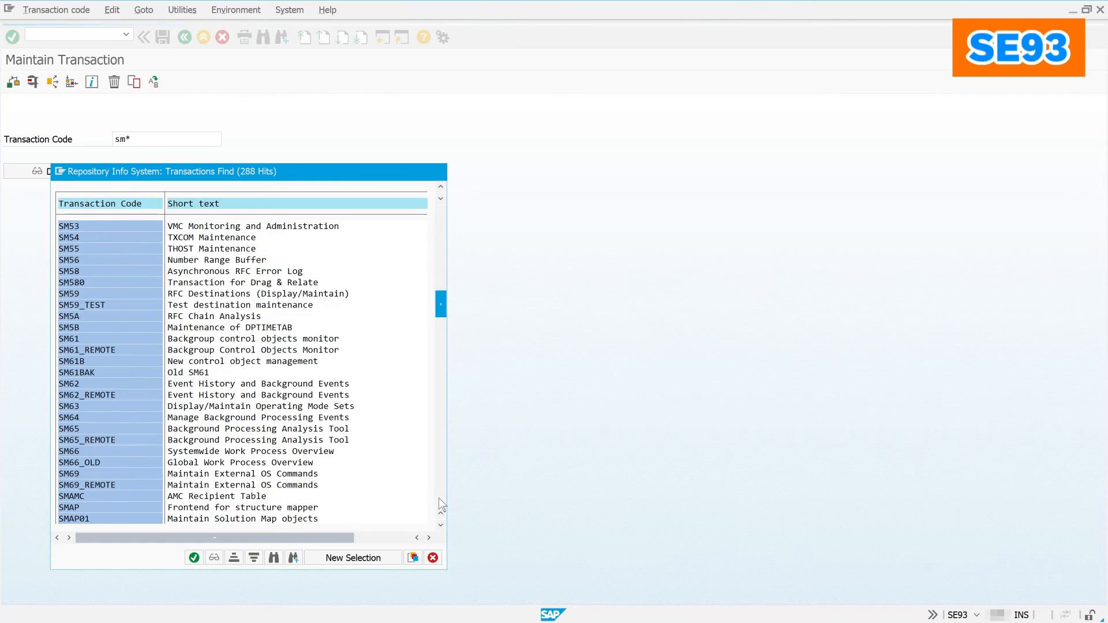
click(439, 497)
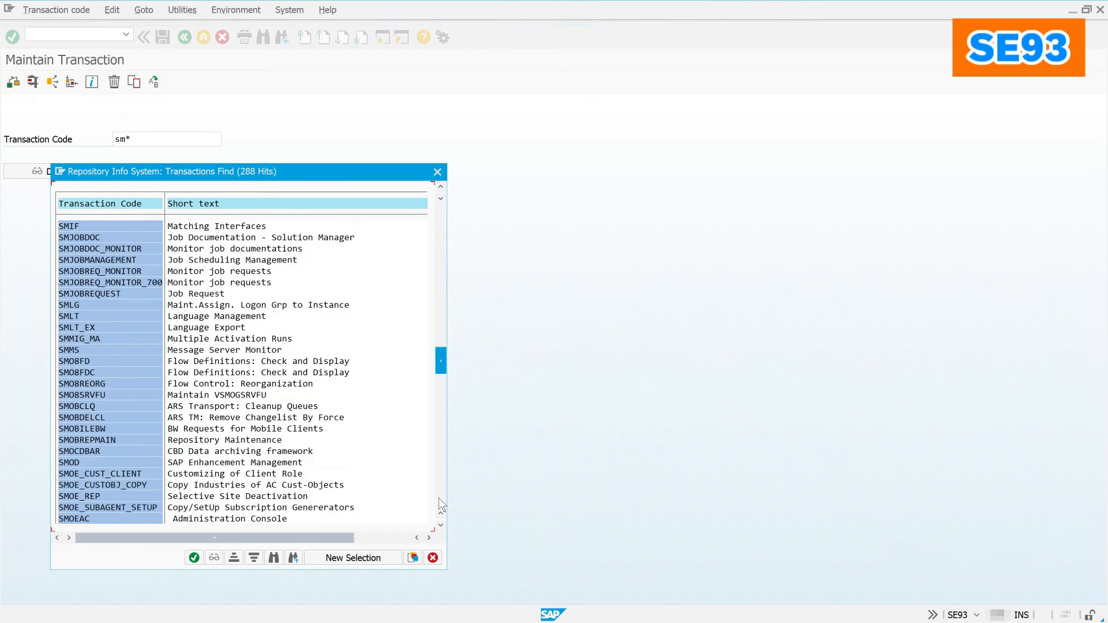
click(438, 497)
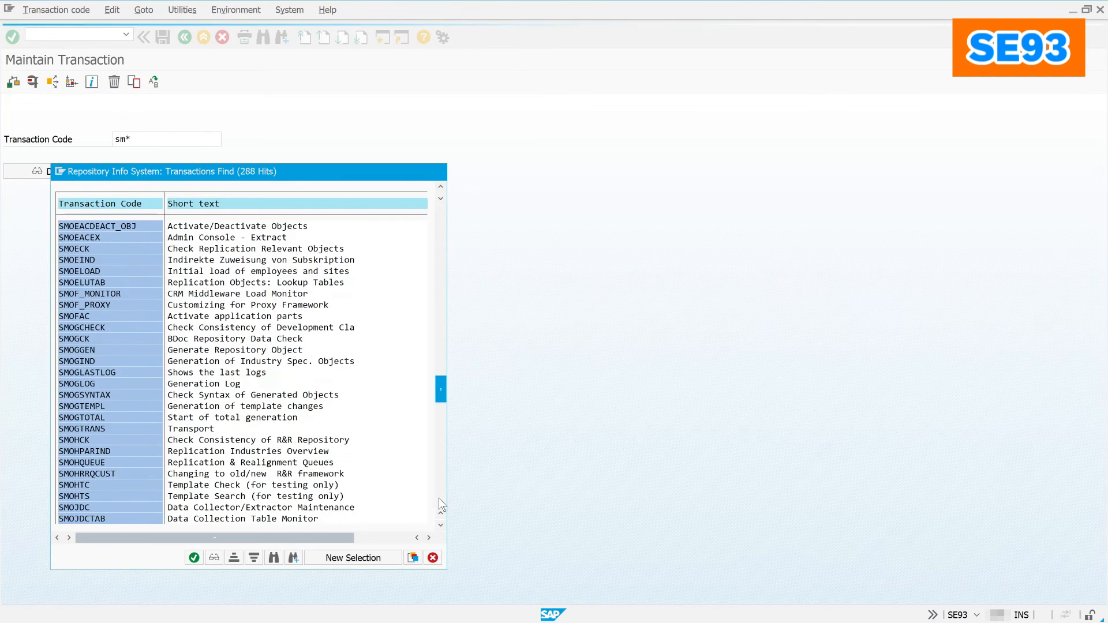
click(438, 497)
click(439, 497)
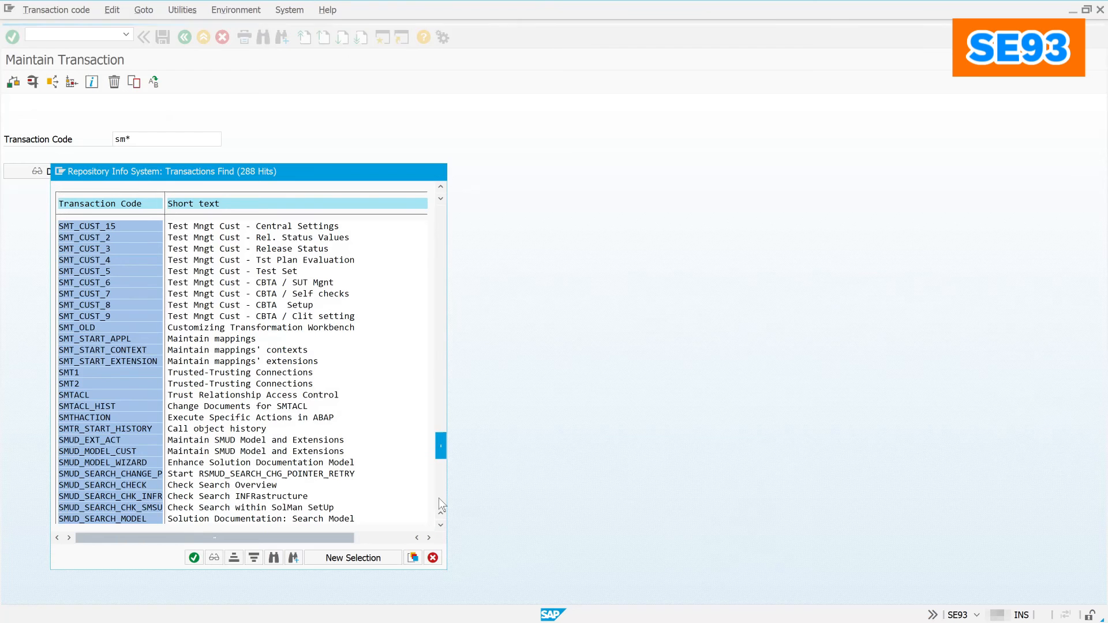
click(439, 498)
click(439, 497)
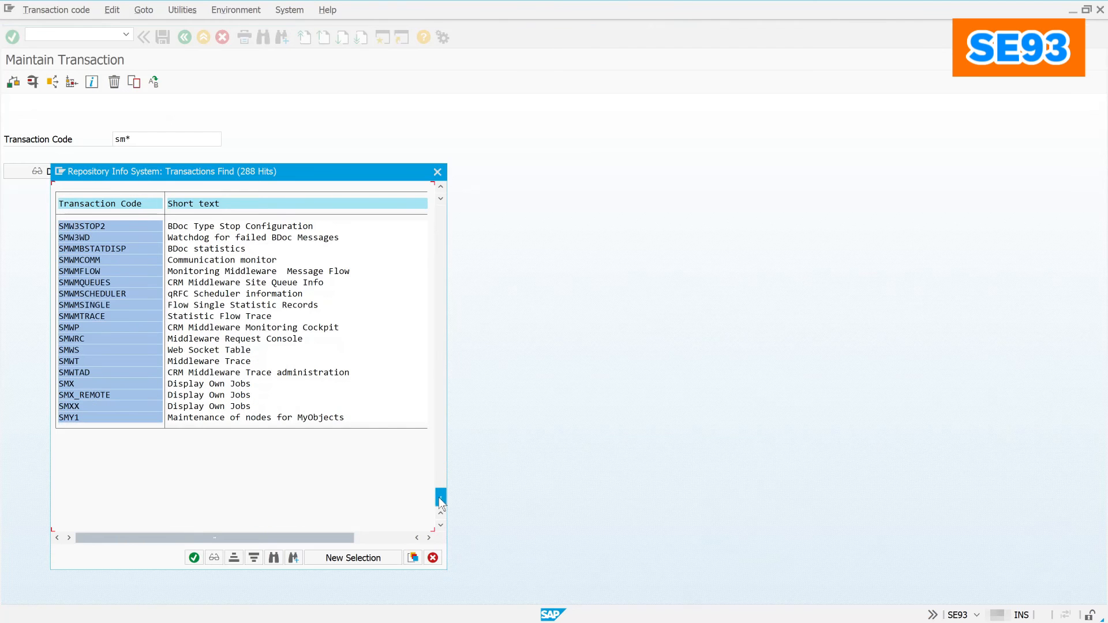
click(433, 557)
Step: Look up the 132 transaction codes matching st*, page through them, and close the list
text(s)
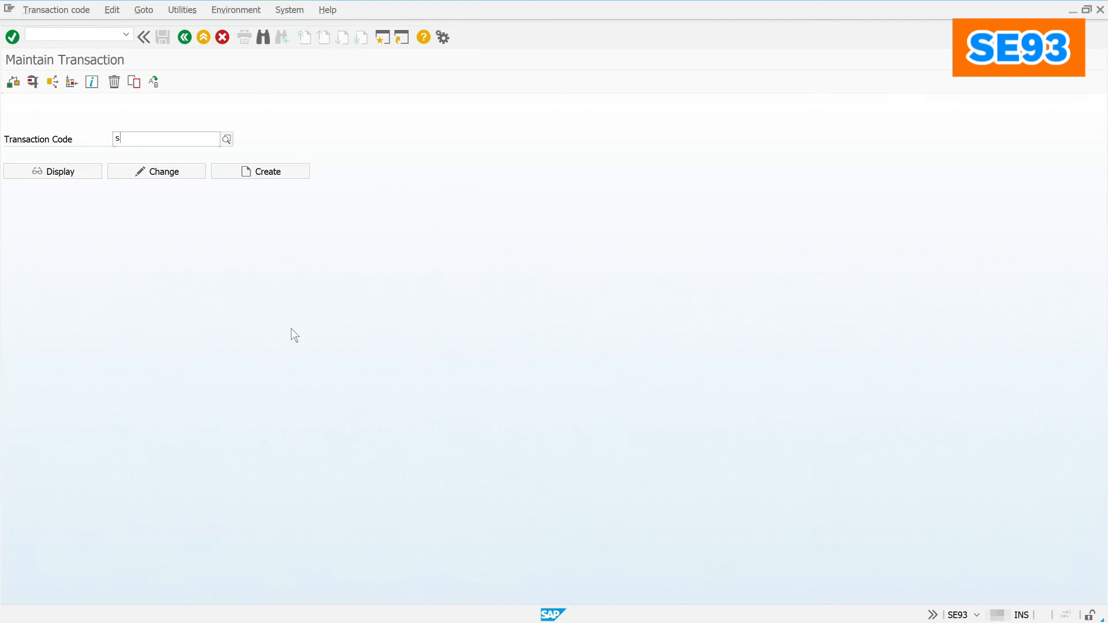
text(t*)
click(226, 140)
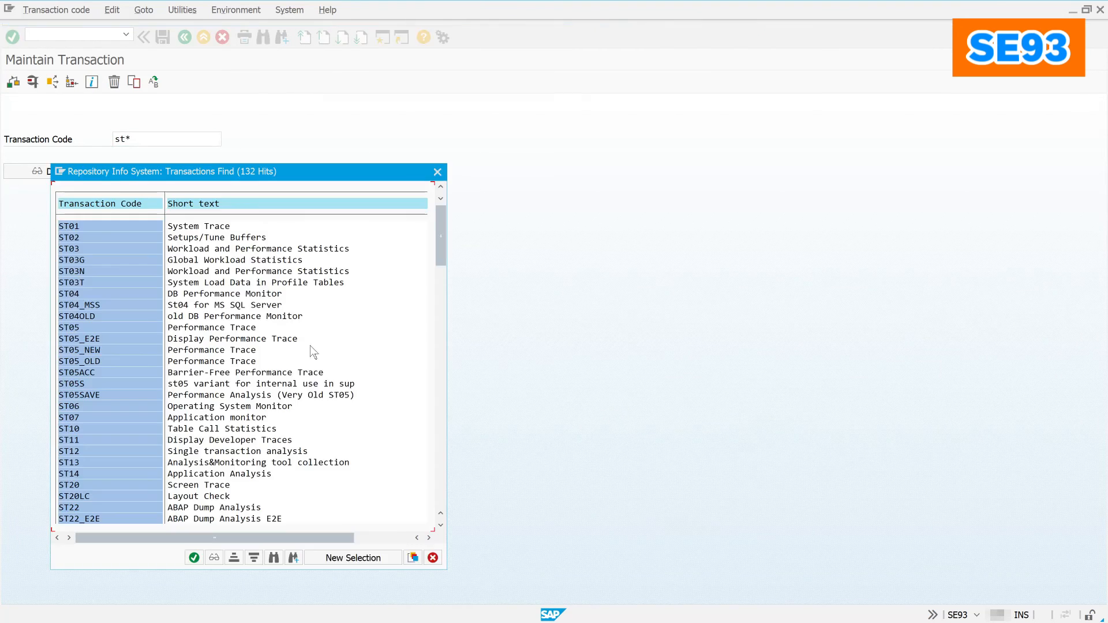
click(438, 496)
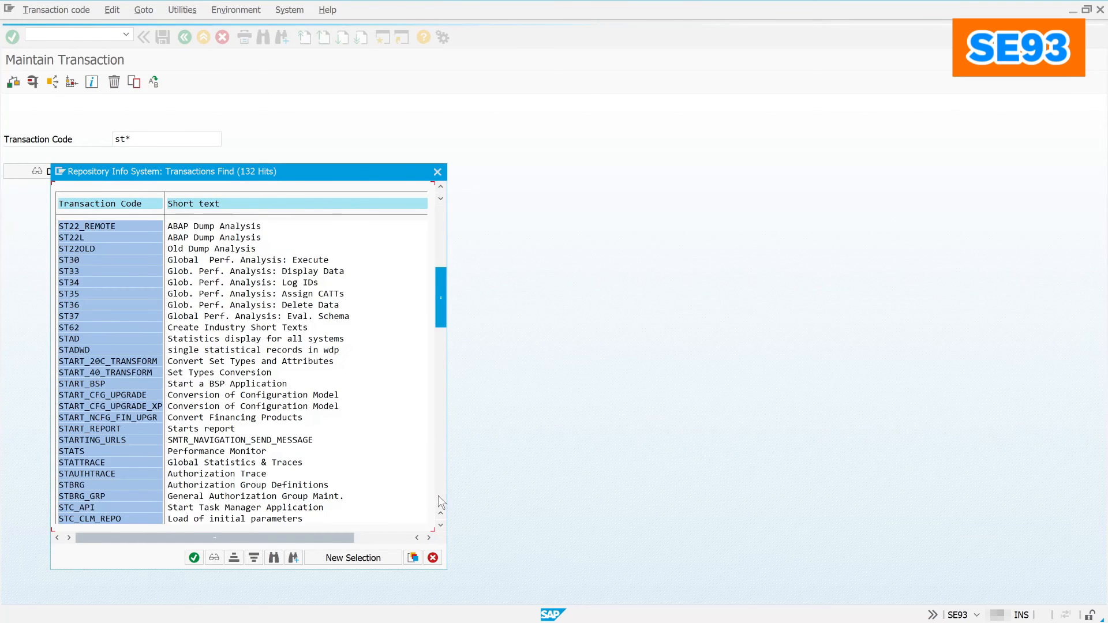
click(438, 496)
click(437, 497)
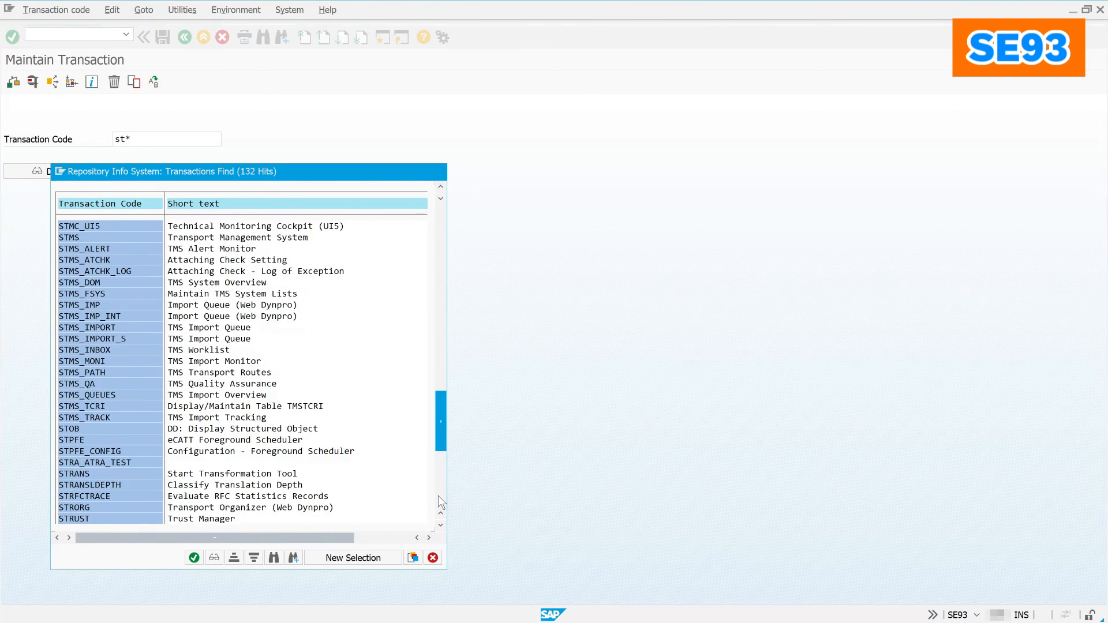
click(438, 496)
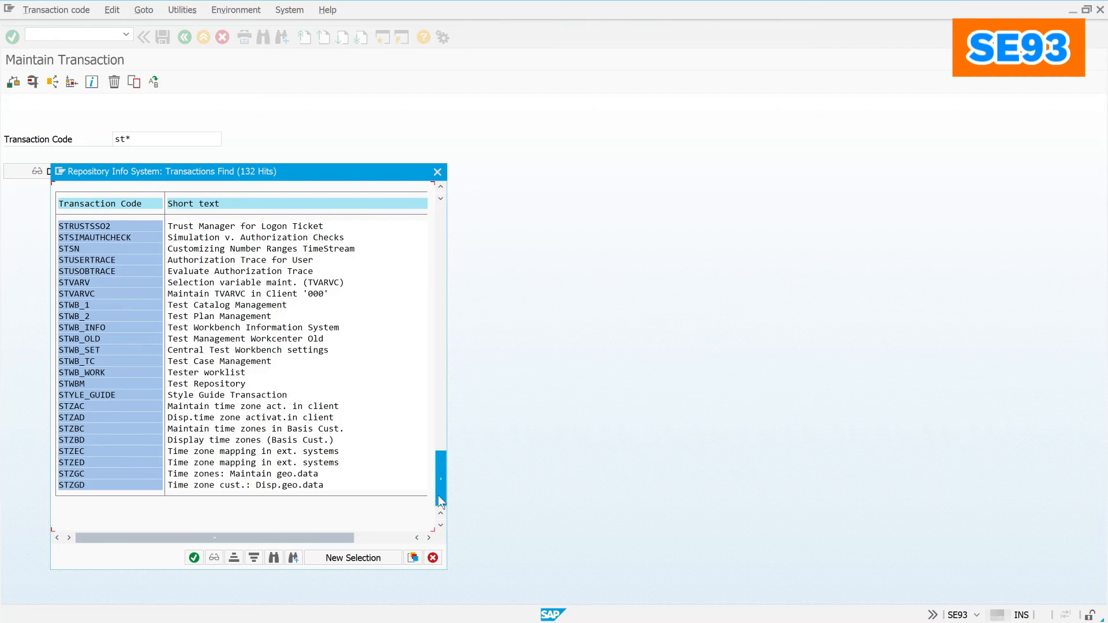
click(433, 558)
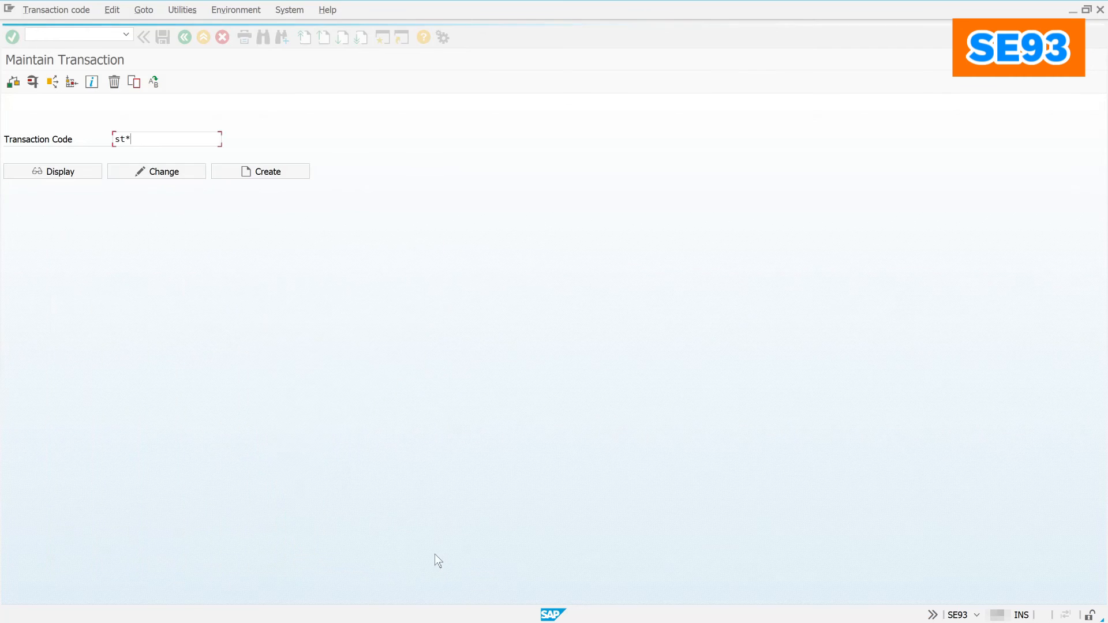